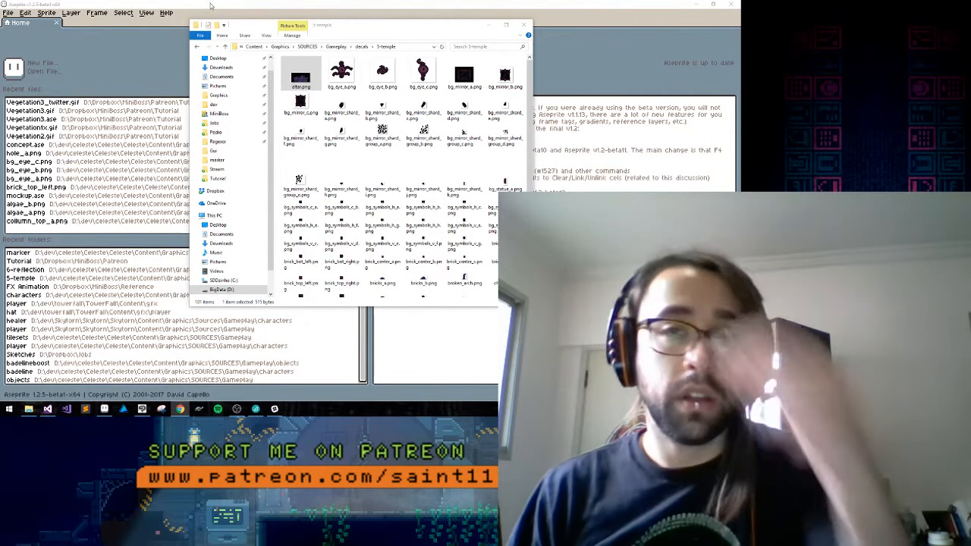
# Open mockup.ase from the 5-temple decals folder in Aseprite
pyautogui.scroll(-10, 486, 183)
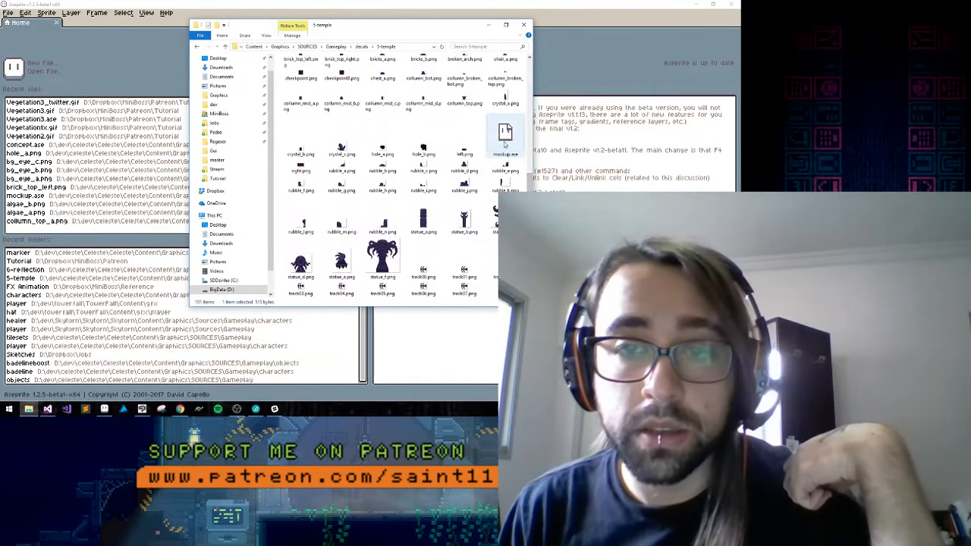
pyautogui.moveTo(506, 133); pyautogui.dragTo(582, 38)
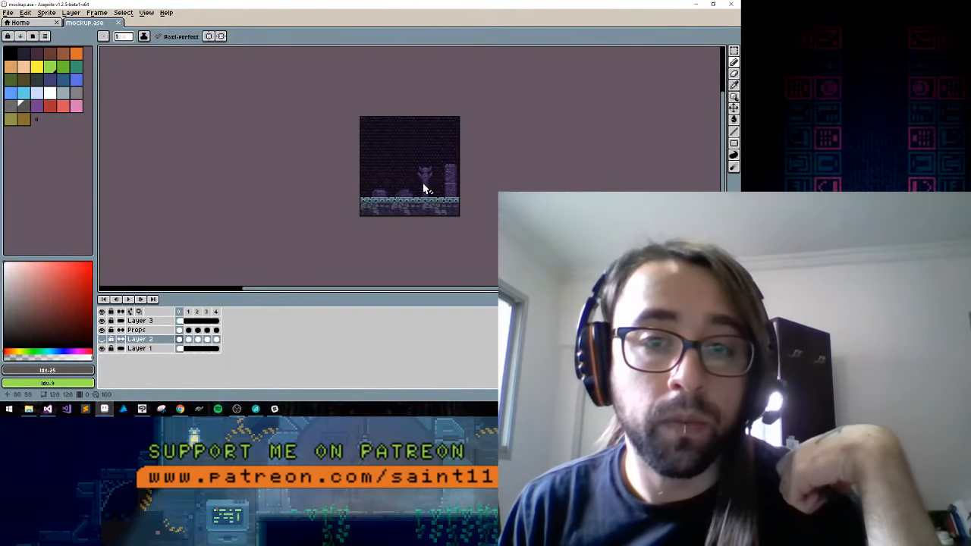
pyautogui.moveTo(424, 182); pyautogui.dragTo(386, 176)
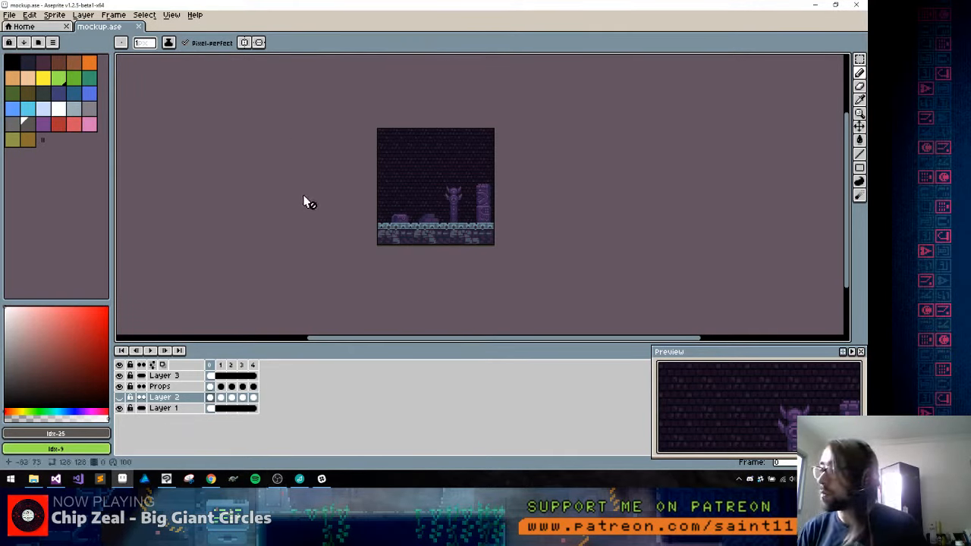
# Examine the Props layer on frames 4 through 0, including a close look at the horned statue and column on frame 0
pyautogui.scroll(-2, 411, 243)
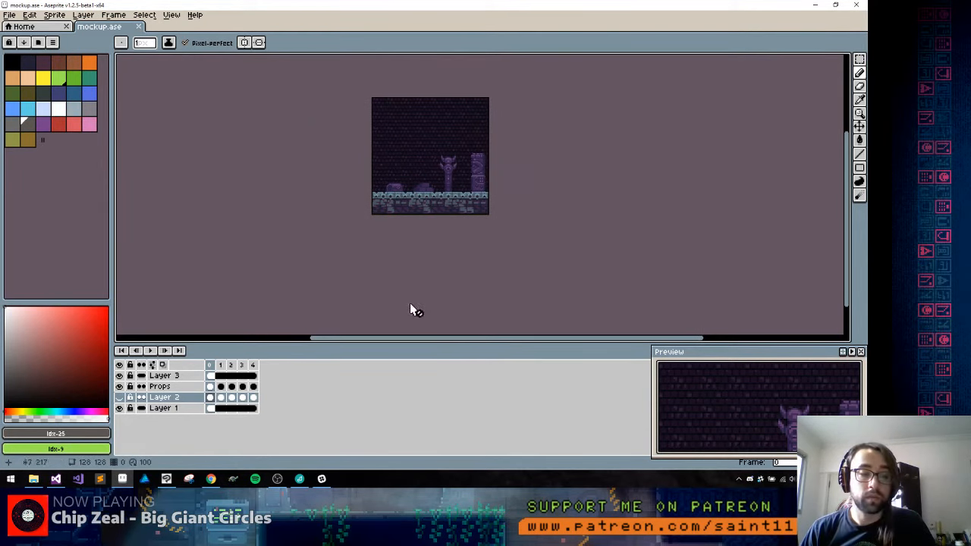
pyautogui.click(254, 397)
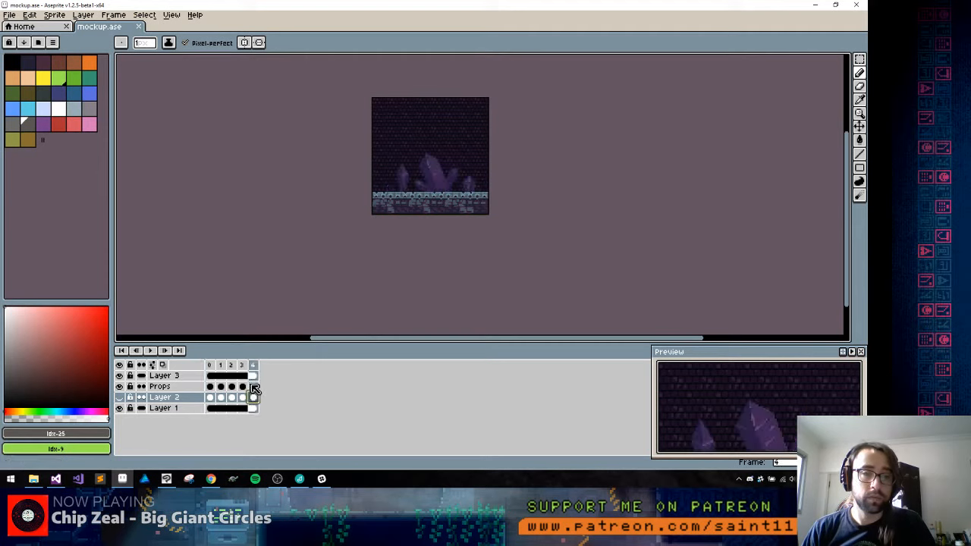
pyautogui.click(253, 387)
pyautogui.click(242, 387)
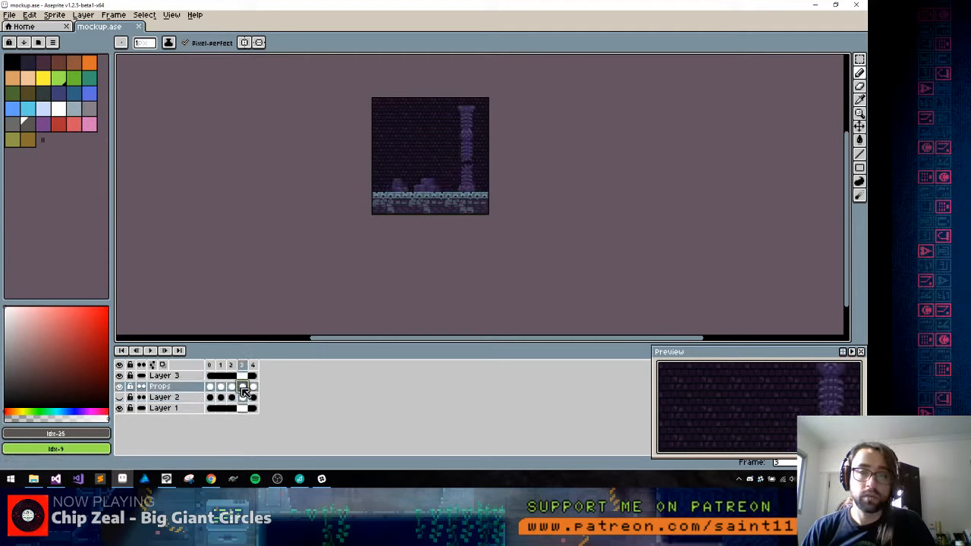
pyautogui.click(231, 387)
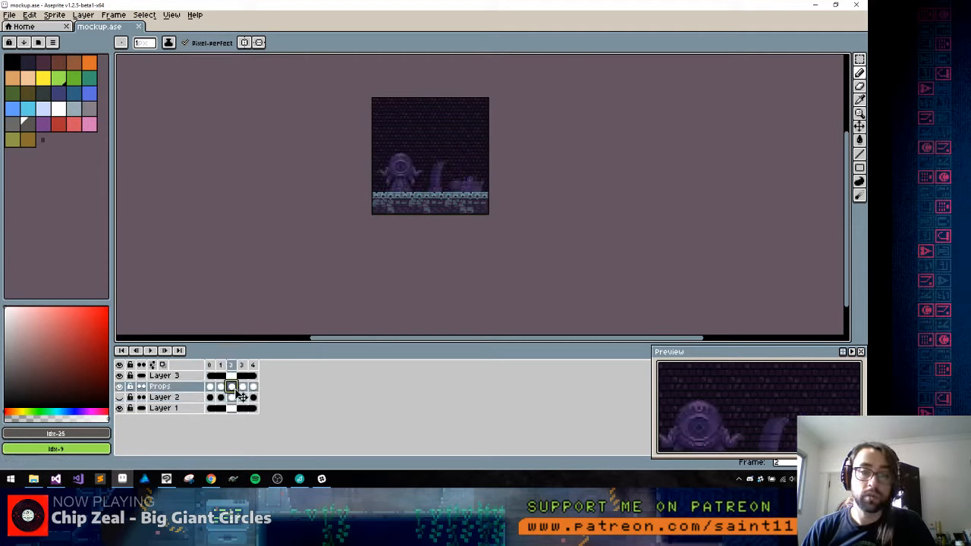
pyautogui.click(221, 389)
pyautogui.click(210, 386)
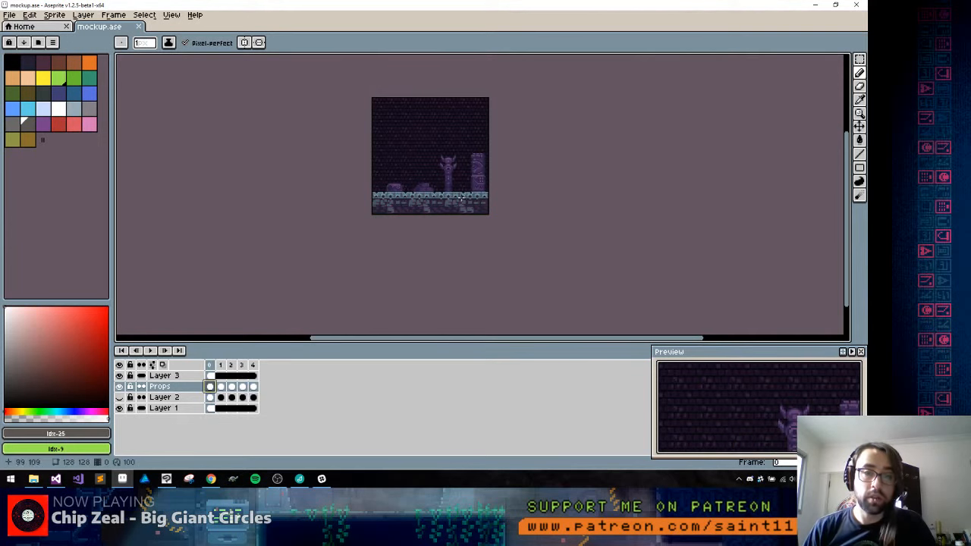
pyautogui.scroll(1, 446, 170)
pyautogui.moveTo(446, 170); pyautogui.dragTo(387, 240)
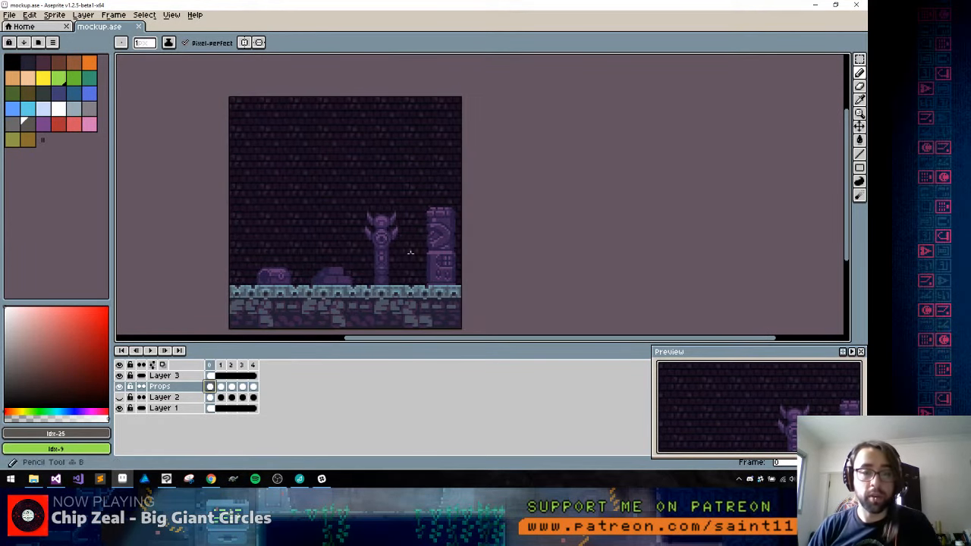
pyautogui.scroll(3, 427, 258)
pyautogui.keyDown('alt'); pyautogui.click(428, 204); pyautogui.keyUp('alt')
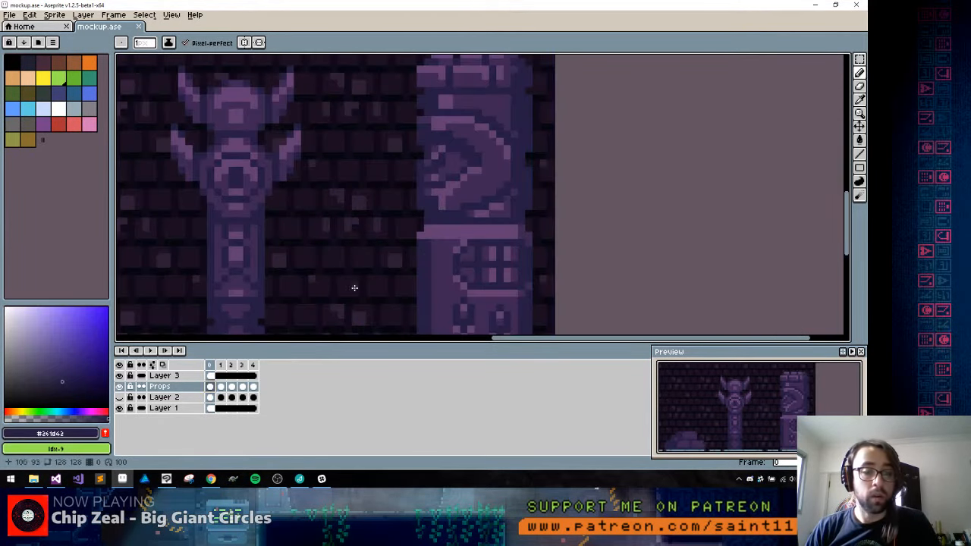
pyautogui.scroll(-3, 353, 282)
# Hide the Props layer and show Layer 2
pyautogui.click(122, 400)
pyautogui.click(121, 399)
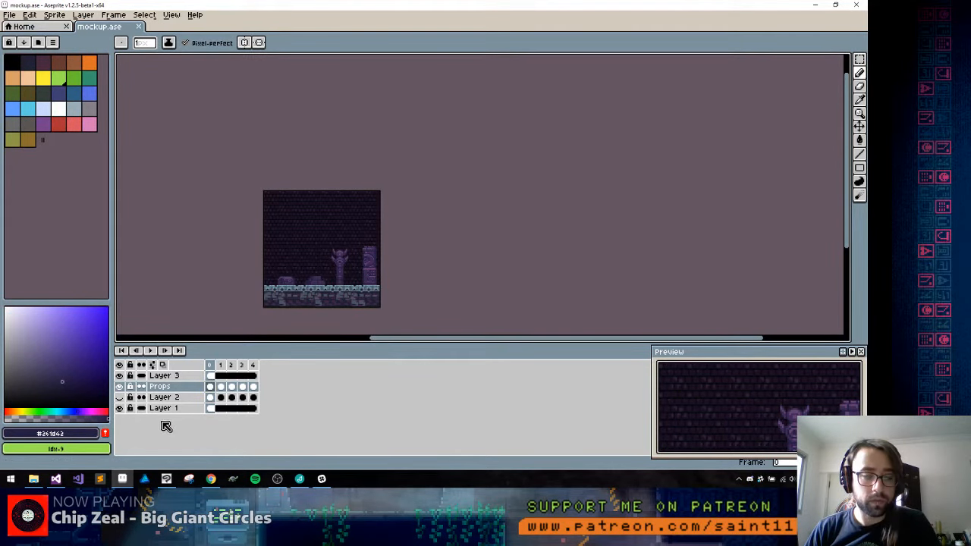
pyautogui.click(120, 387)
pyautogui.click(119, 397)
# Look through the Layer 2 frames and clear its cel at frame 3
pyautogui.press('Right')
pyautogui.press('Right')
pyautogui.press('Right')
pyautogui.press('Right')
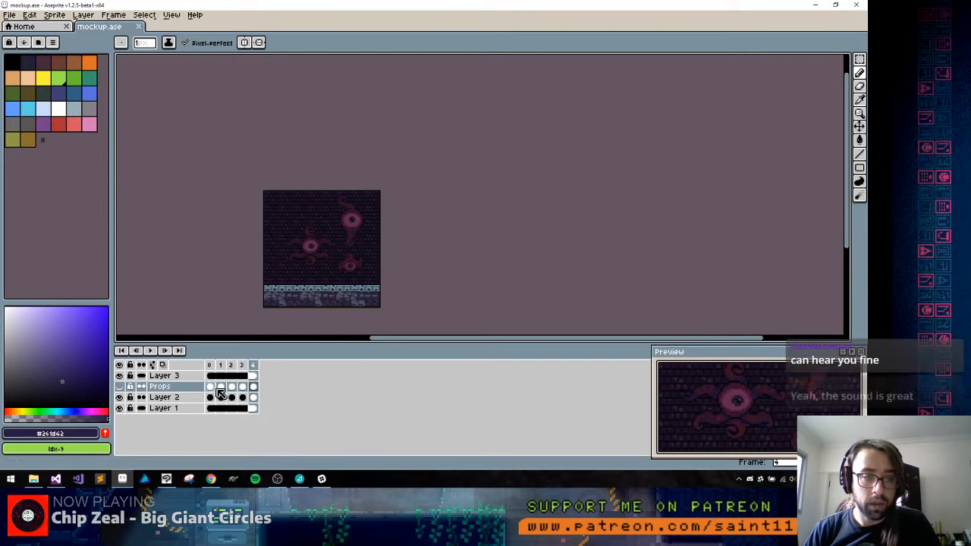
pyautogui.press('Left')
pyautogui.click(243, 397)
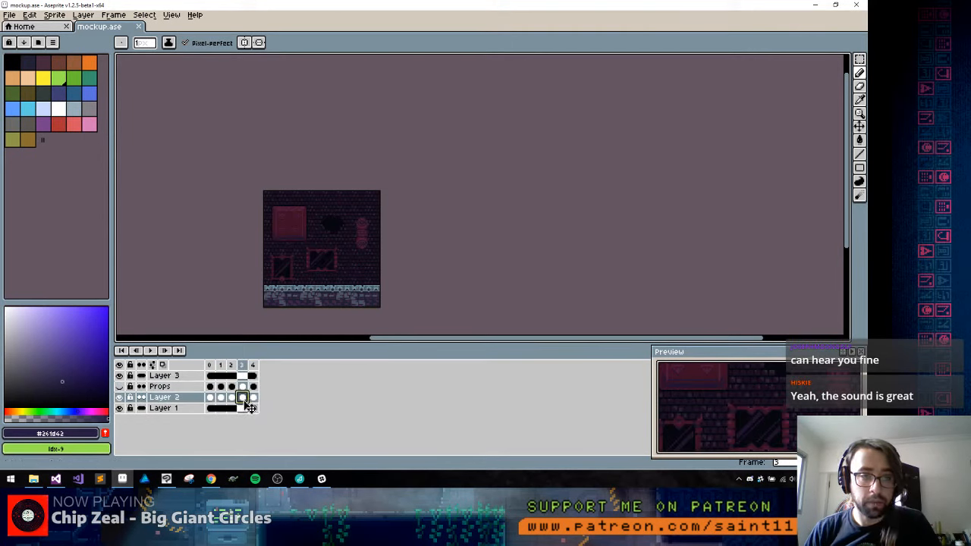
pyautogui.press('Delete')
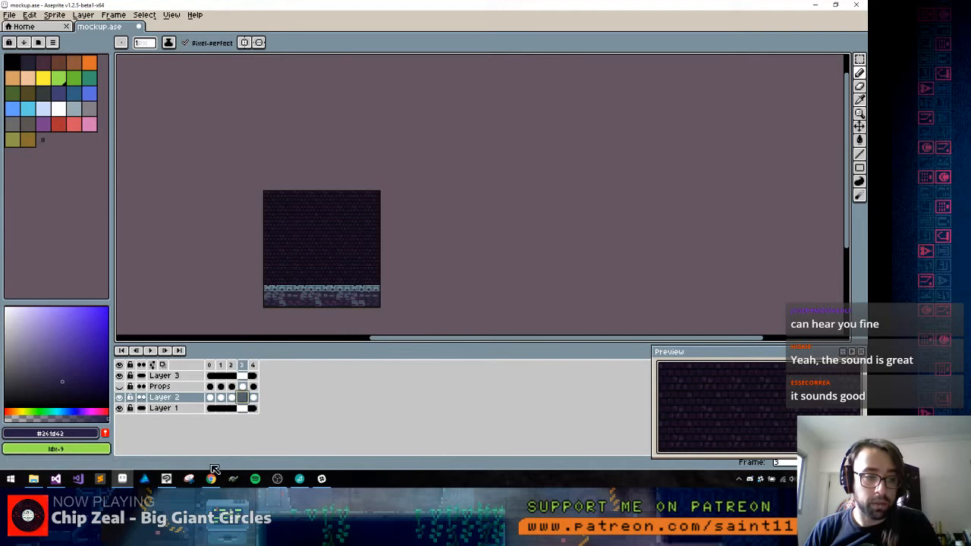
pyautogui.click(55, 478)
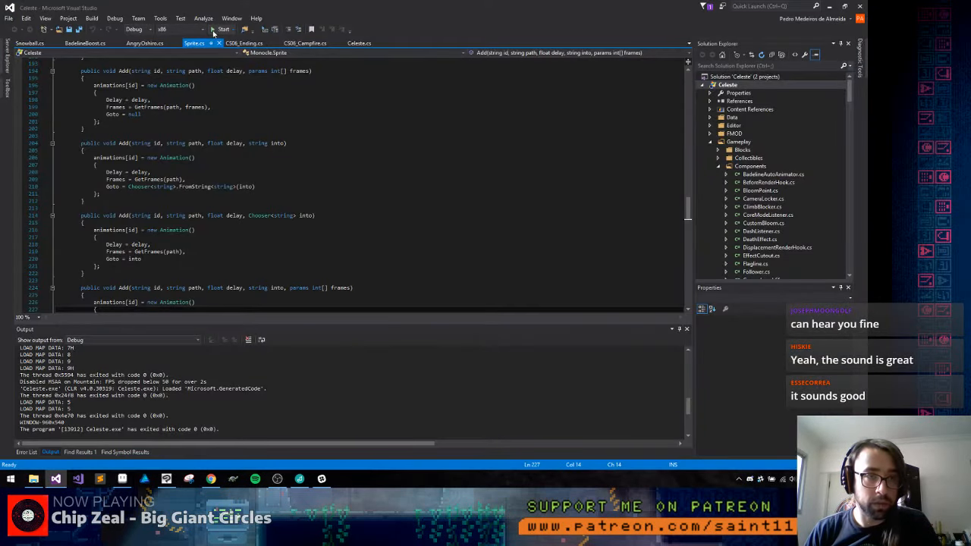
pyautogui.hotkey('alt', 'Tab')
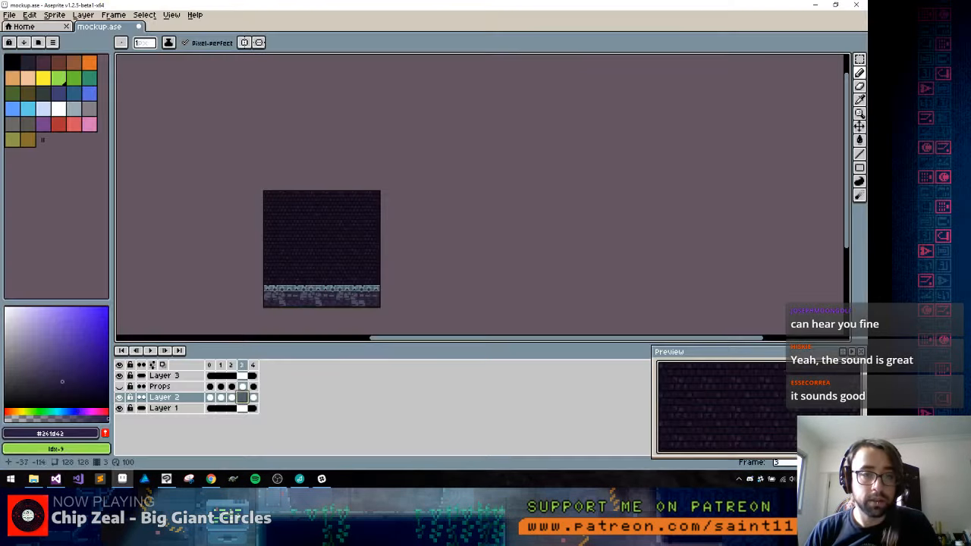
pyautogui.moveTo(339, 284); pyautogui.dragTo(342, 250)
pyautogui.scroll(1, 342, 251)
pyautogui.moveTo(286, 211); pyautogui.dragTo(301, 270)
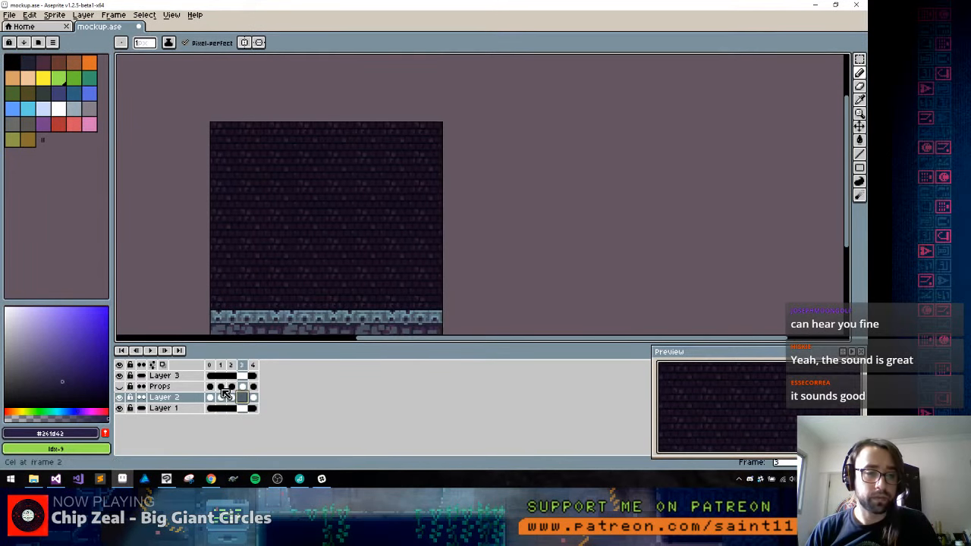
# With Props hidden, sample the dark red #3b1023 from the square wall panel on frame 2 and return to Layer 2's frame 3 cel
pyautogui.click(119, 386)
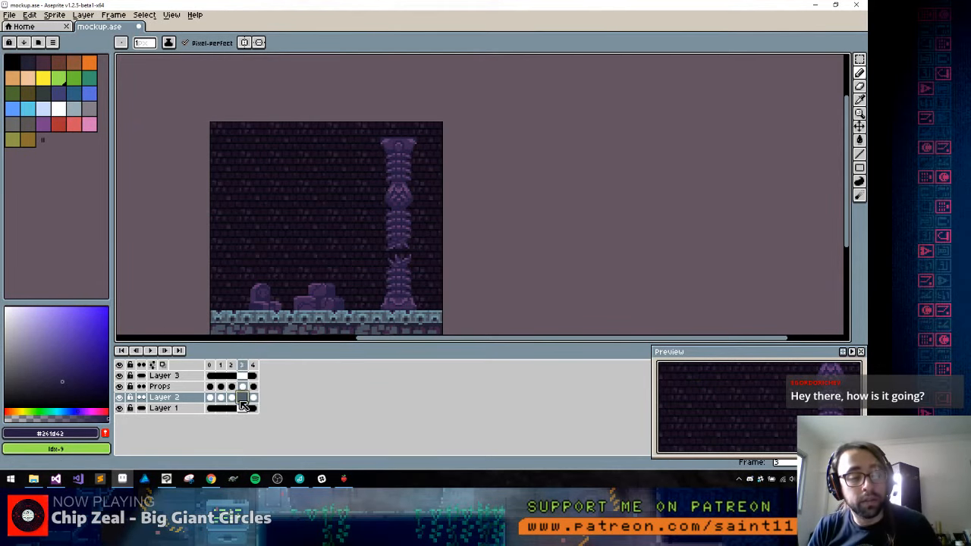
pyautogui.press('Left')
pyautogui.click(124, 386)
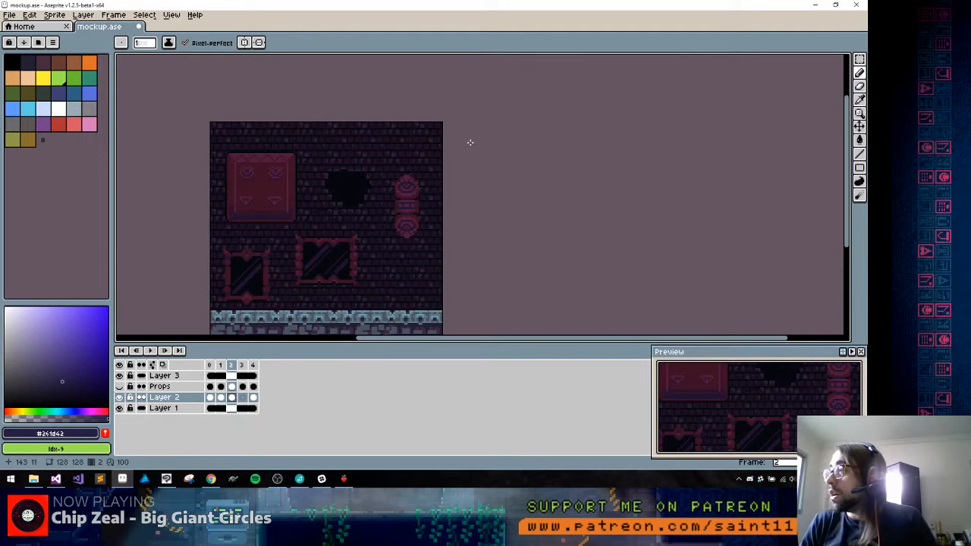
pyautogui.scroll(-2, 478, 136)
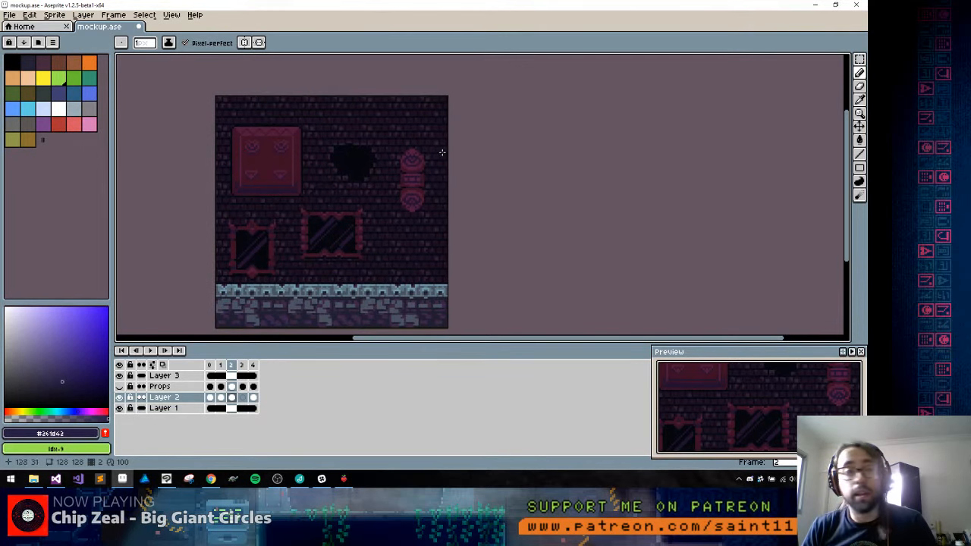
pyautogui.scroll(1, 346, 152)
pyautogui.keyDown('alt'); pyautogui.click(210, 134); pyautogui.keyUp('alt')
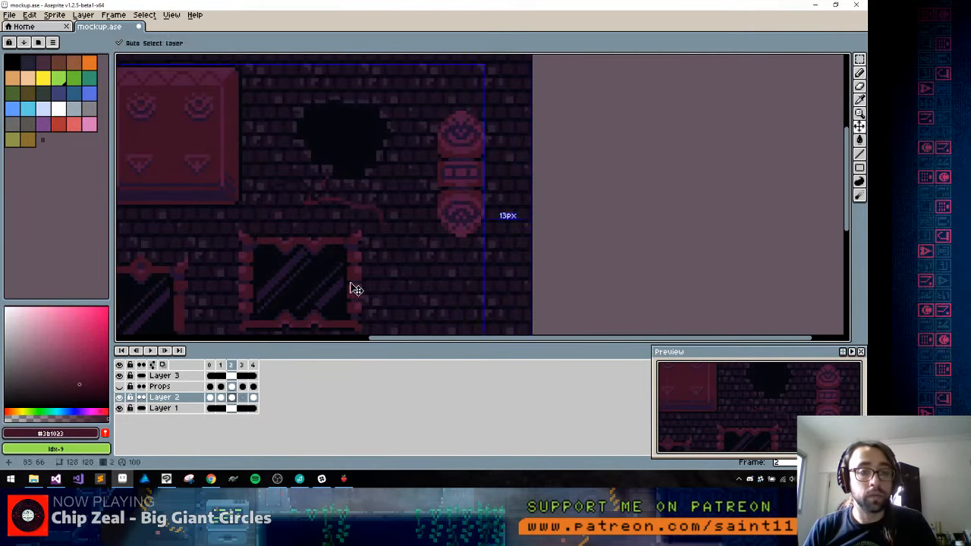
pyautogui.click(243, 397)
# Outline a low trapezoid base about 23 px wide and 4 px tall on the floor's top edge and fill it with dark red
pyautogui.scroll(-4, 420, 226)
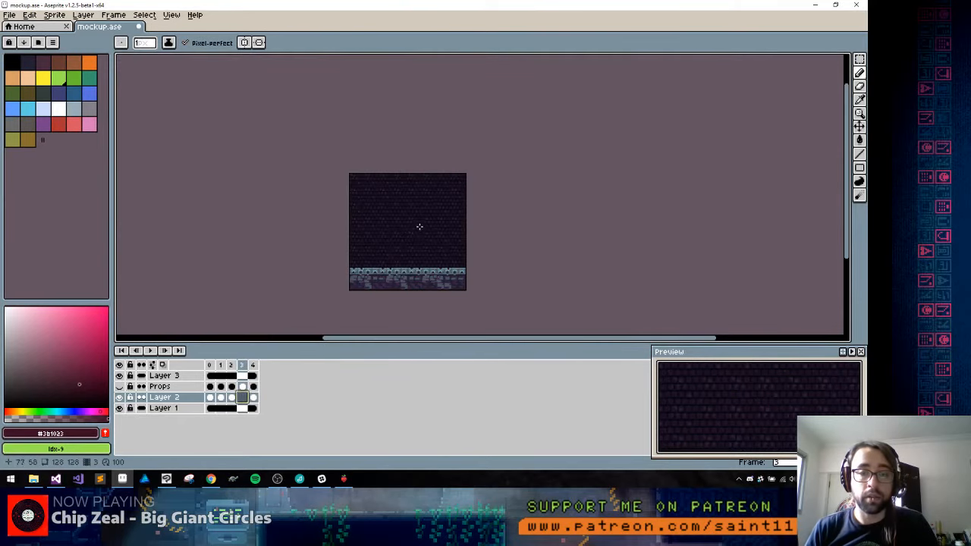
pyautogui.scroll(2, 420, 226)
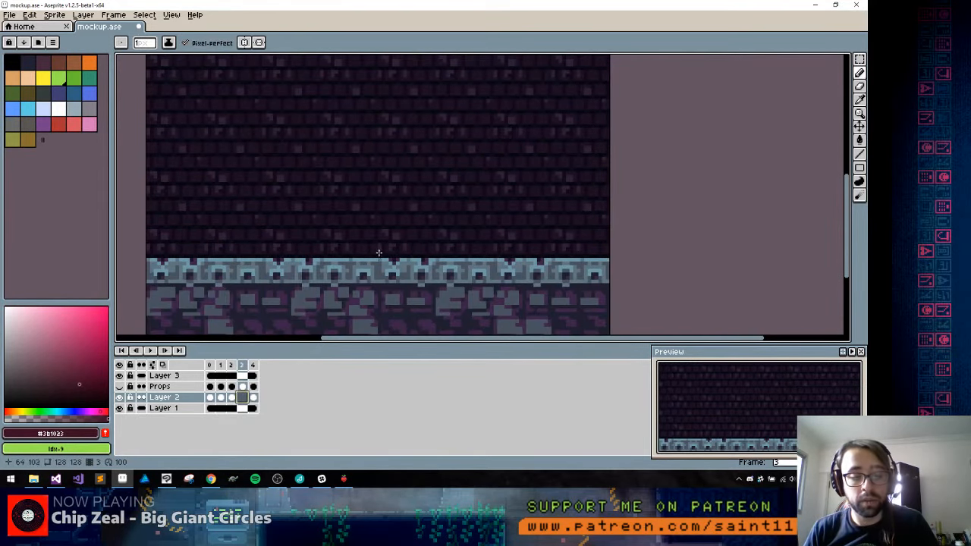
pyautogui.press('shift')
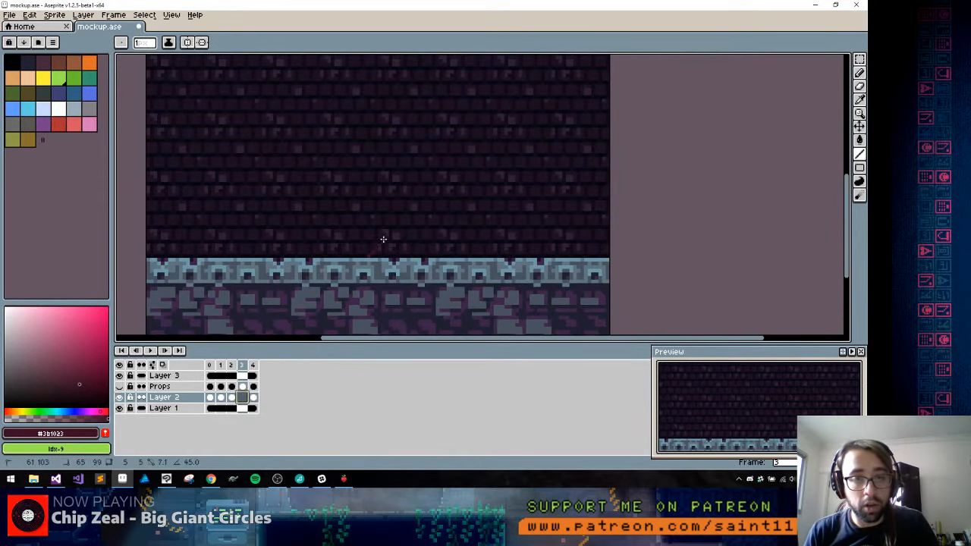
pyautogui.keyDown('shift'); pyautogui.click(379, 246); pyautogui.keyUp('shift')
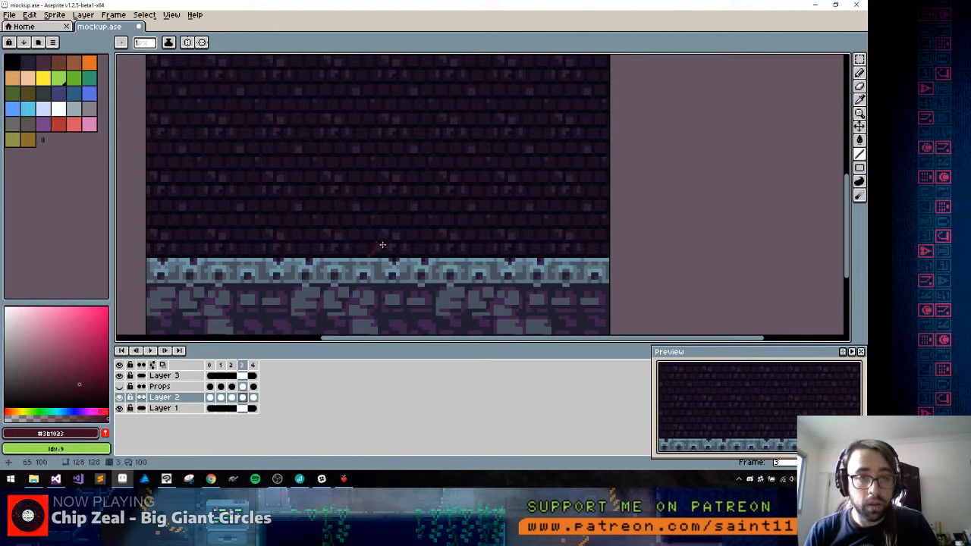
pyautogui.press('shift')
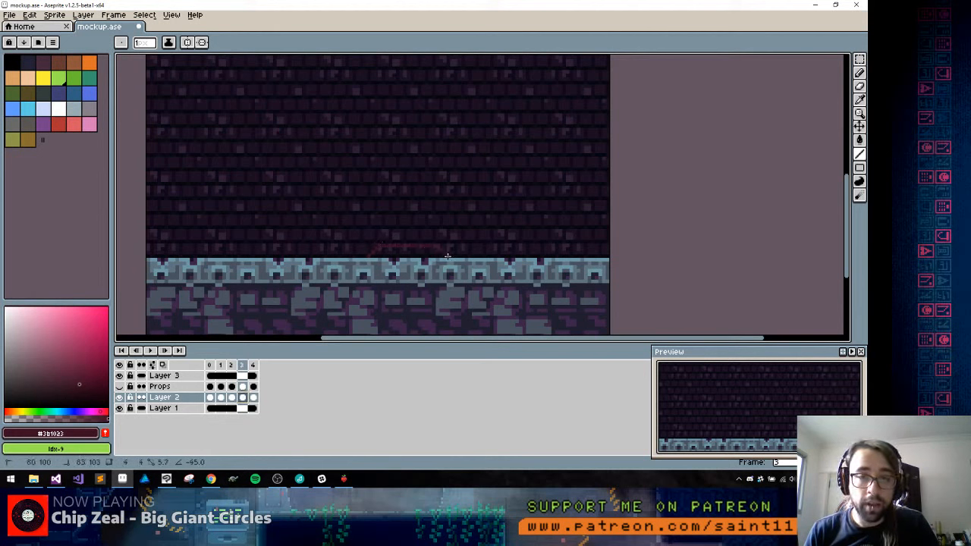
pyautogui.moveTo(448, 256); pyautogui.dragTo(447, 255)
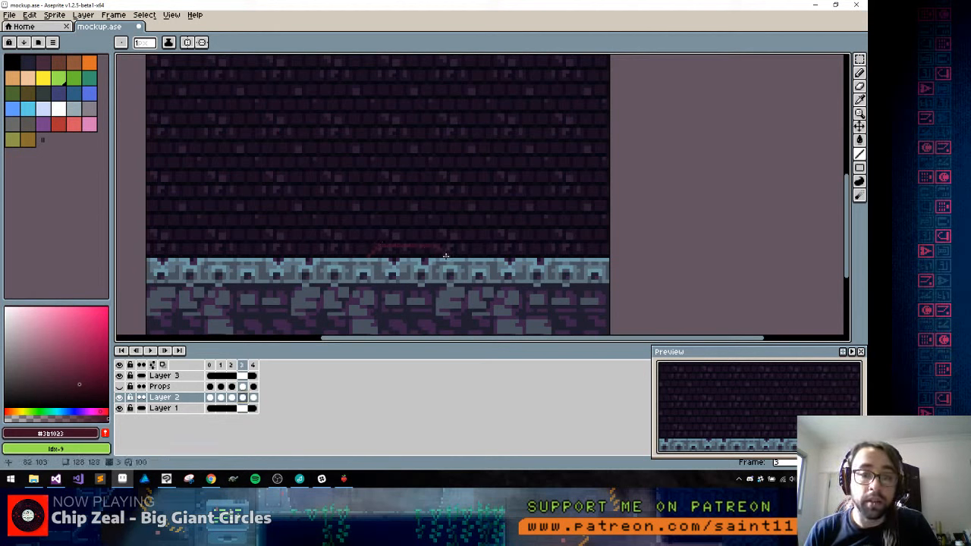
pyautogui.press('g')
pyautogui.click(396, 258)
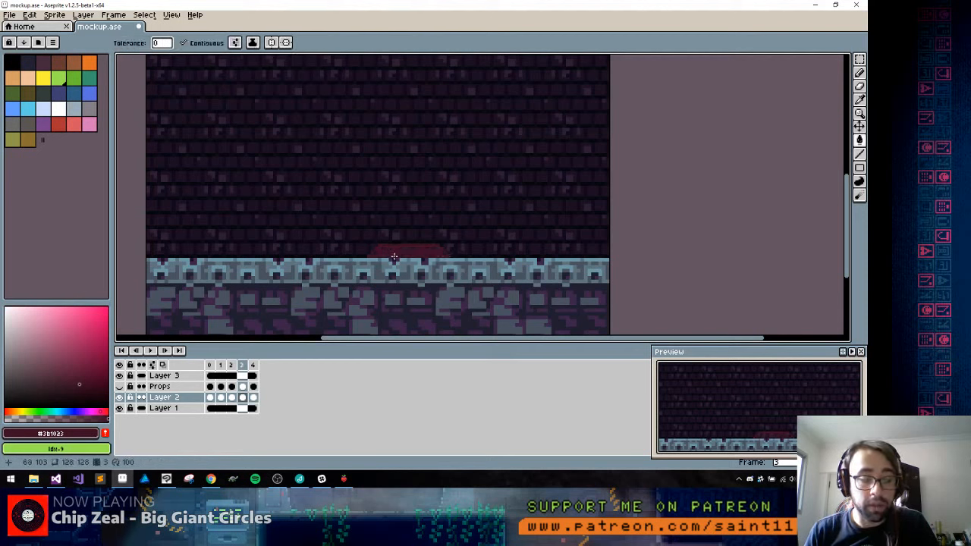
# Sample the dark purple #221130 from the mirror on frame 2 and shade the base's left slanted side with it on frame 3
pyautogui.press(',')
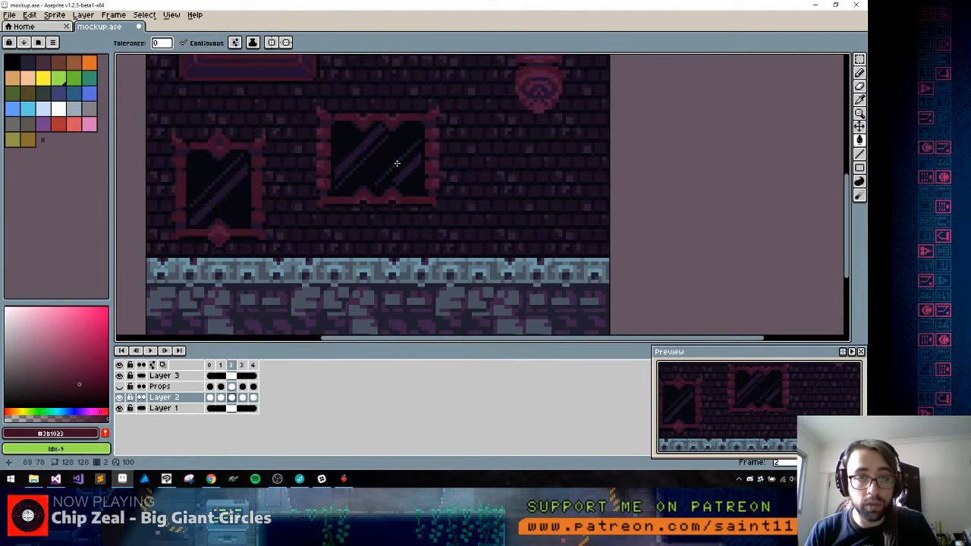
pyautogui.keyDown('alt'); pyautogui.click(426, 190); pyautogui.keyUp('alt')
pyautogui.press('.')
pyautogui.scroll(3, 384, 251)
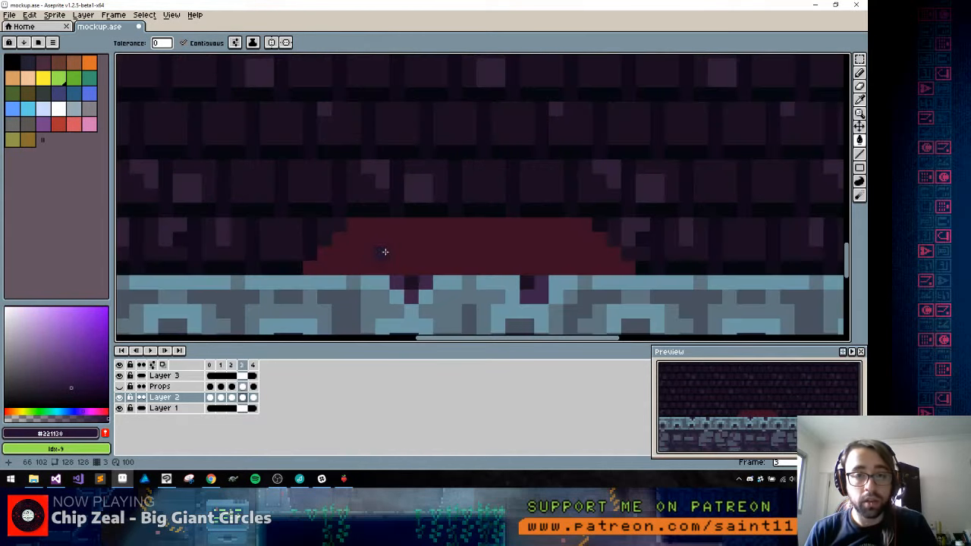
pyautogui.press('b')
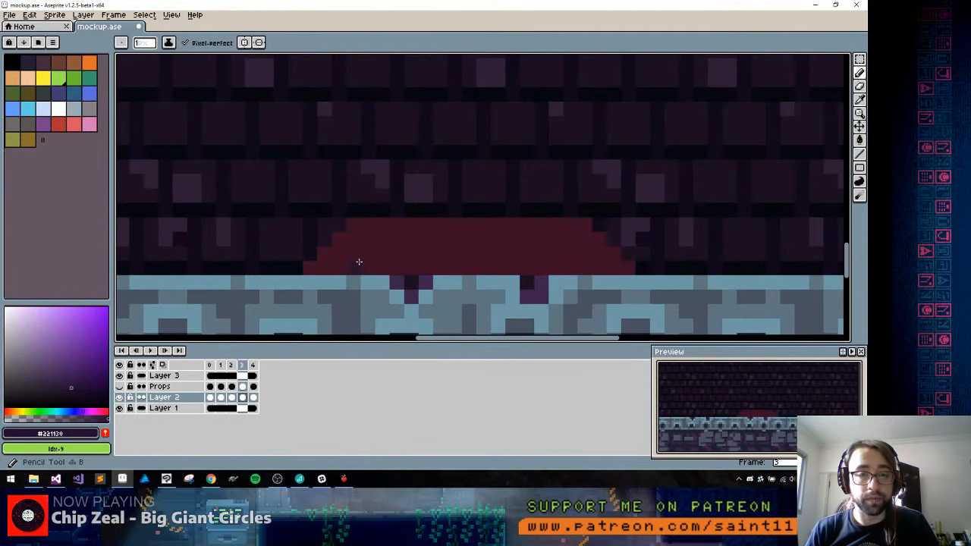
pyautogui.press('g')
pyautogui.click(357, 241)
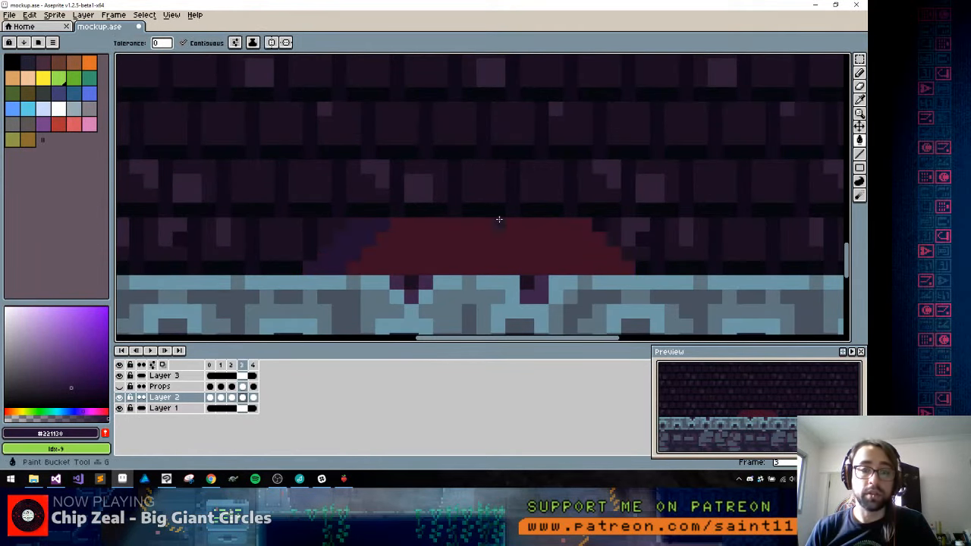
# Draw a diagonal edge on the base's right side and fill the area outside it with the same dark purple
pyautogui.press('b')
pyautogui.moveTo(555, 227); pyautogui.dragTo(592, 265)
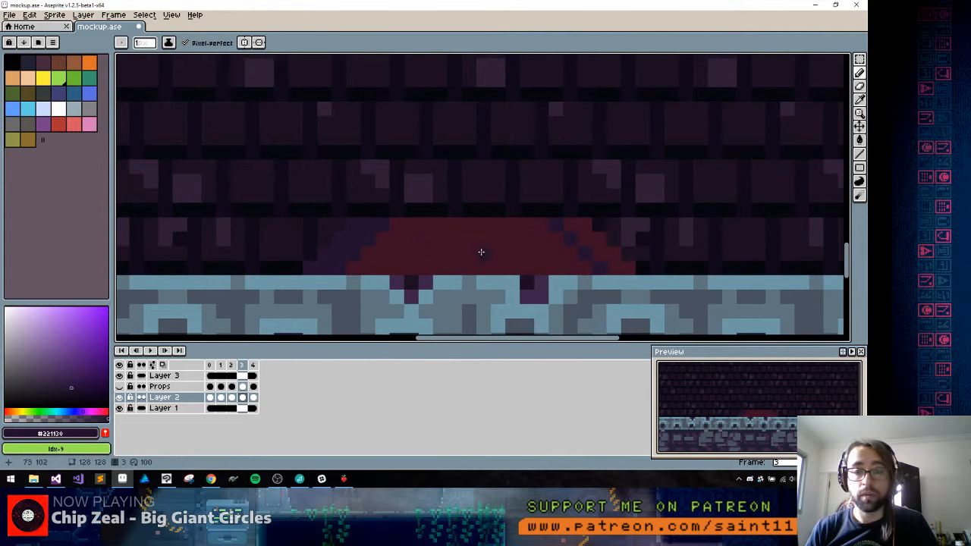
pyautogui.keyDown('alt'); pyautogui.click(437, 238); pyautogui.keyUp('alt')
pyautogui.keyDown('alt'); pyautogui.click(559, 229); pyautogui.keyUp('alt')
pyautogui.press('g')
pyautogui.click(572, 225)
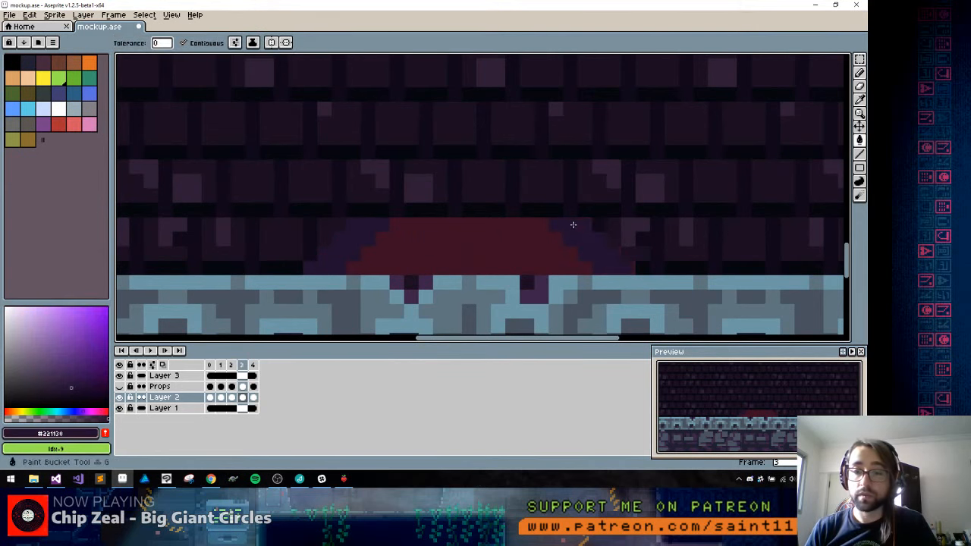
# Select the right part of the base and move it inward, narrowing the base to about 19 px, and deselect
pyautogui.press('b')
pyautogui.press('m')
pyautogui.moveTo(614, 195); pyautogui.dragTo(415, 306)
pyautogui.hotkey('ctrl', 'd')
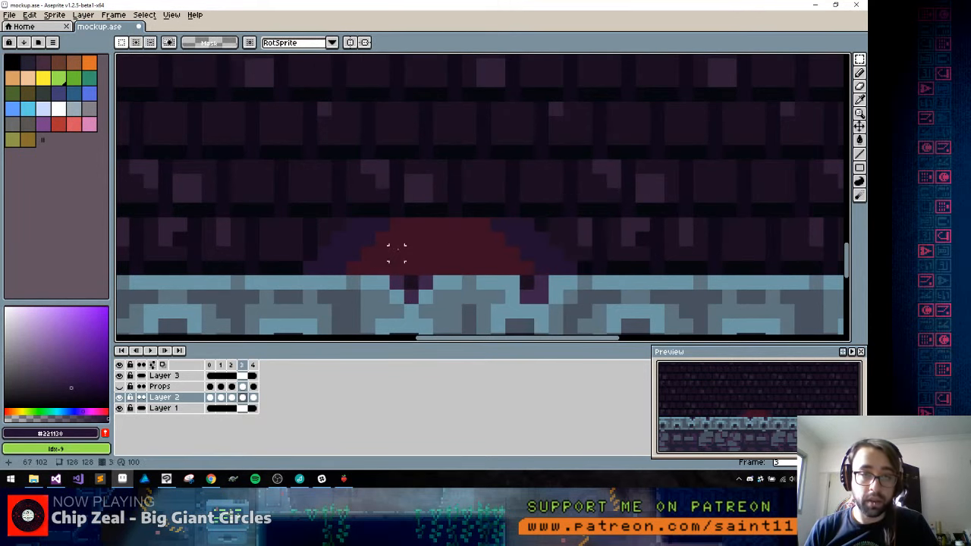
# Dither both slanted edges of the base where red meets purple, using checkered diagonals of dark red #3b1023 and dark purple #221130
pyautogui.press('b')
pyautogui.keyDown('alt'); pyautogui.click(394, 242); pyautogui.keyUp('alt')
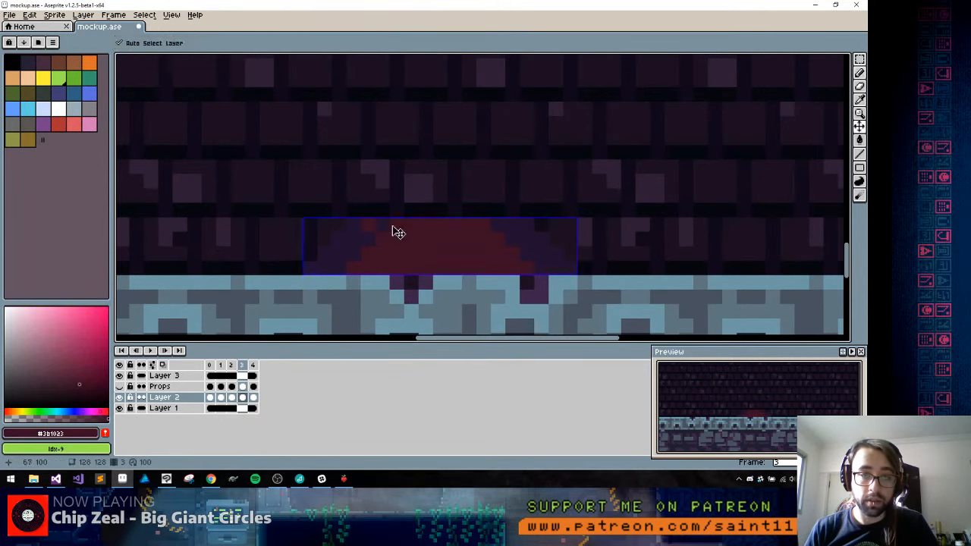
pyautogui.moveTo(384, 224); pyautogui.dragTo(341, 269)
pyautogui.keyDown('alt'); pyautogui.click(370, 227); pyautogui.keyUp('alt')
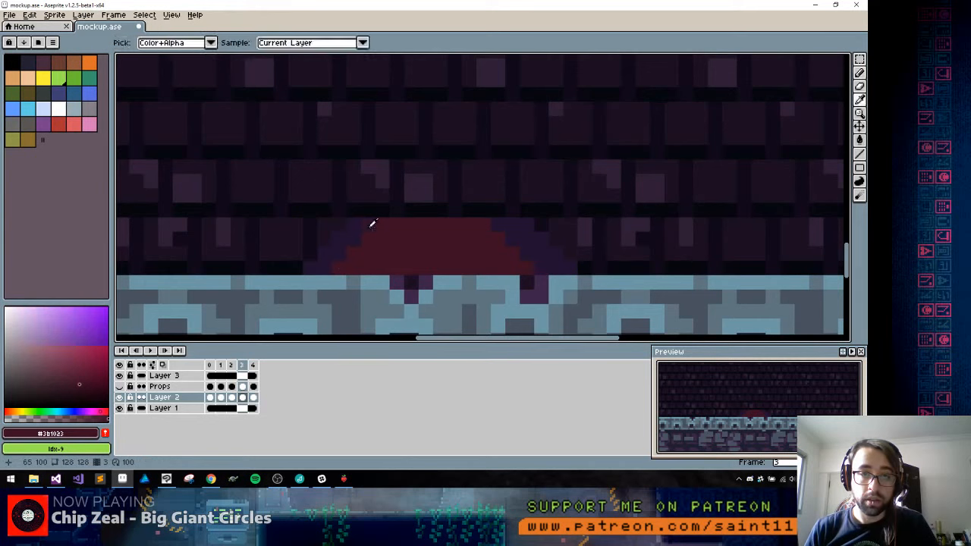
pyautogui.click(400, 224)
pyautogui.keyDown('shift'); pyautogui.click(353, 266); pyautogui.keyUp('shift')
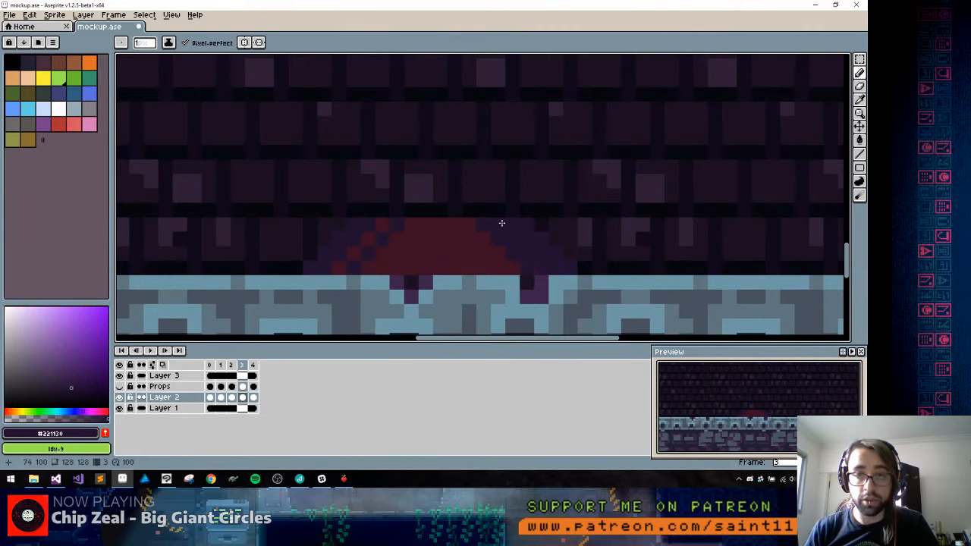
pyautogui.keyDown('alt'); pyautogui.click(449, 247); pyautogui.keyUp('alt')
pyautogui.click(496, 225)
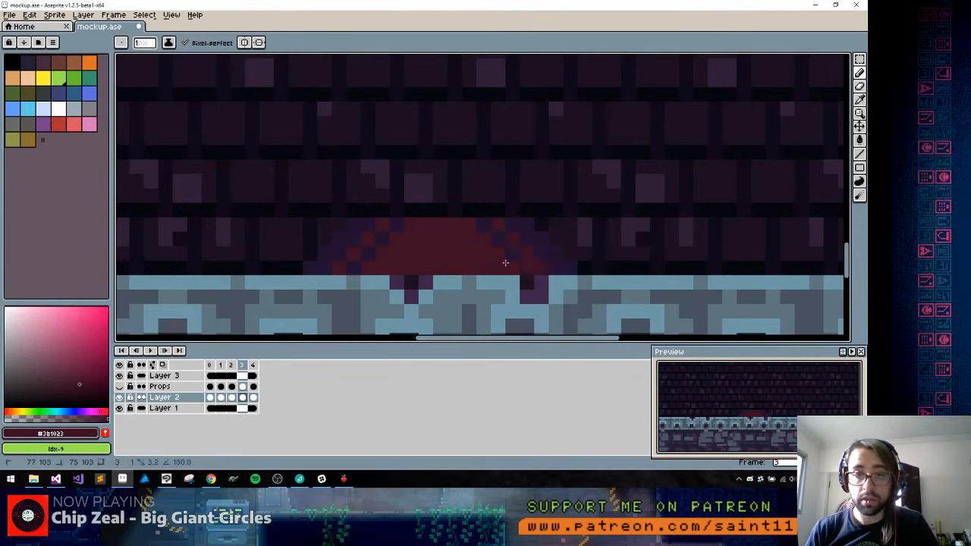
# Draw a dark purple band about 11 px wide and 2 px tall directly on top of the base
pyautogui.keyDown('alt'); pyautogui.click(535, 229); pyautogui.keyUp('alt')
pyautogui.moveTo(368, 211)
pyautogui.mouseDown()
pyautogui.moveTo(509, 211)
pyautogui.moveTo(508, 198)
pyautogui.moveTo(378, 202)
pyautogui.mouseUp()
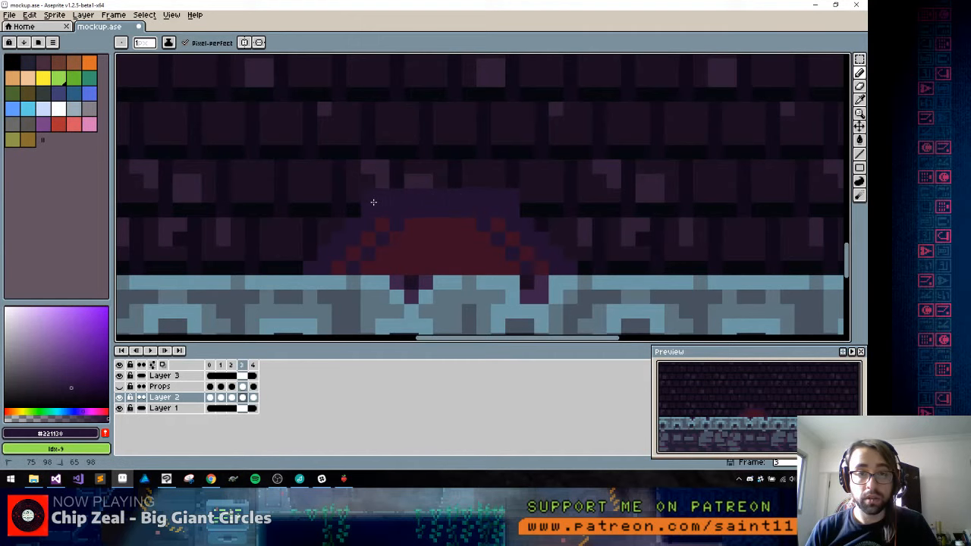
pyautogui.scroll(-8, 414, 208)
pyautogui.scroll(8, 410, 220)
# Add two dark red lines about 13 px wide above the purple band, separated by a dark purple line about 11 px wide
pyautogui.keyDown('alt'); pyautogui.click(423, 217); pyautogui.keyUp('alt')
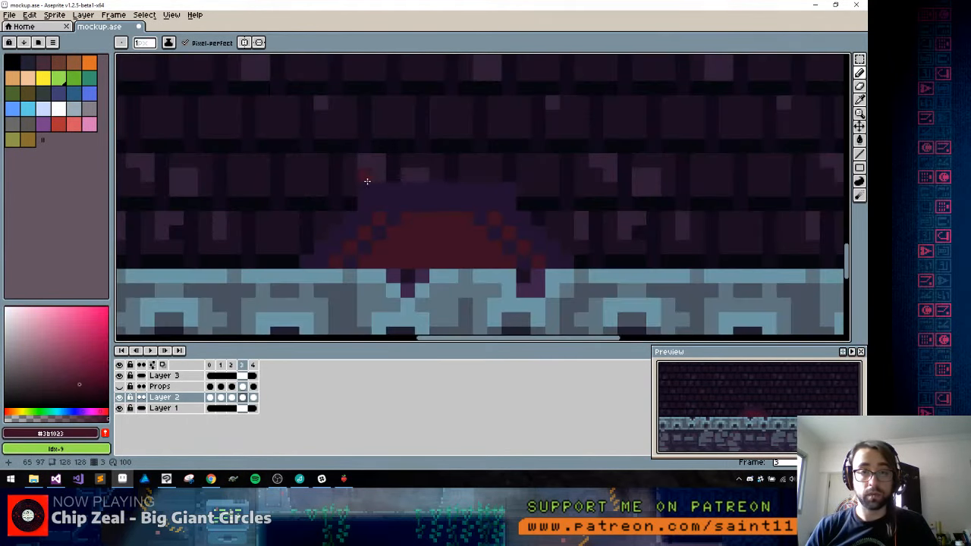
pyautogui.click(352, 179)
pyautogui.keyDown('shift'); pyautogui.click(522, 173); pyautogui.keyUp('shift')
pyautogui.click(526, 147)
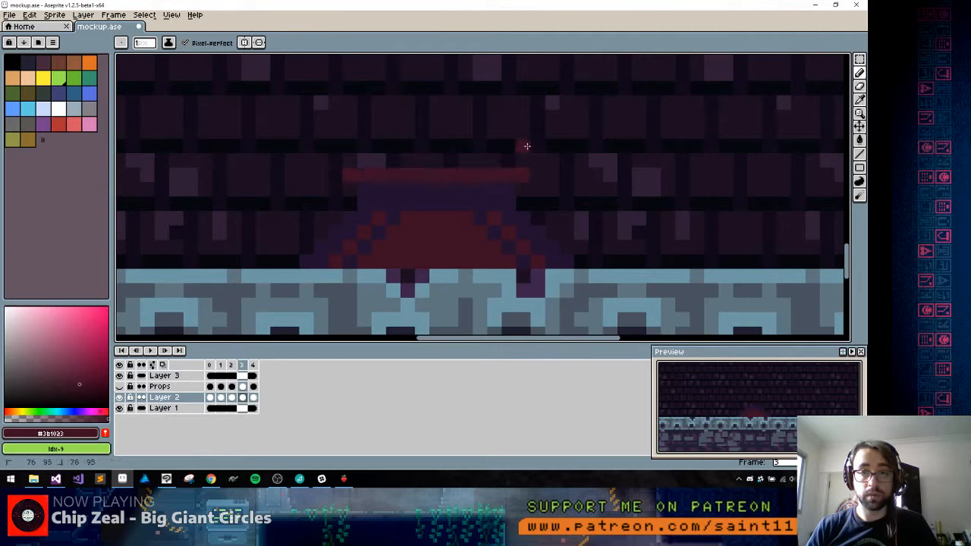
pyautogui.keyDown('shift'); pyautogui.click(347, 147); pyautogui.keyUp('shift')
pyautogui.keyDown('alt'); pyautogui.click(383, 203); pyautogui.keyUp('alt')
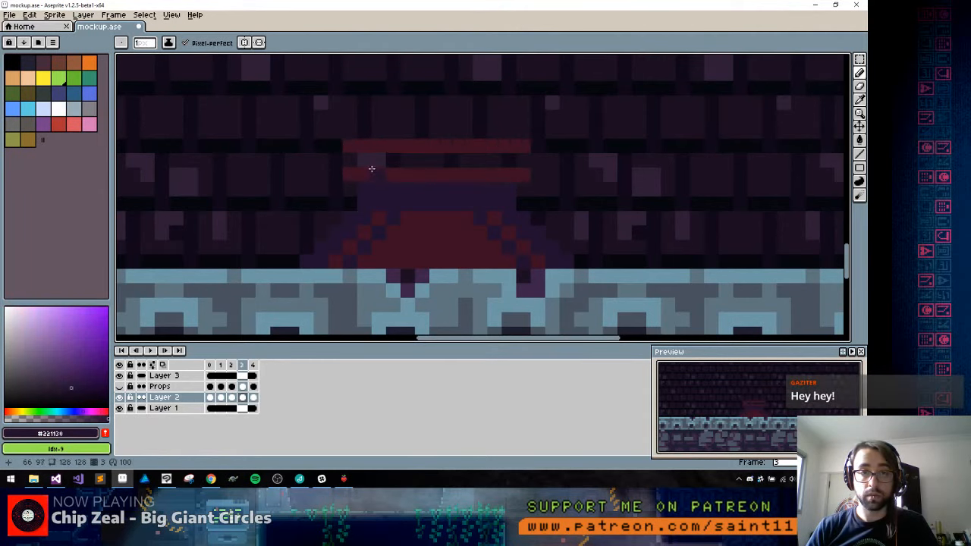
pyautogui.keyDown('alt'); pyautogui.click(506, 166); pyautogui.keyUp('alt')
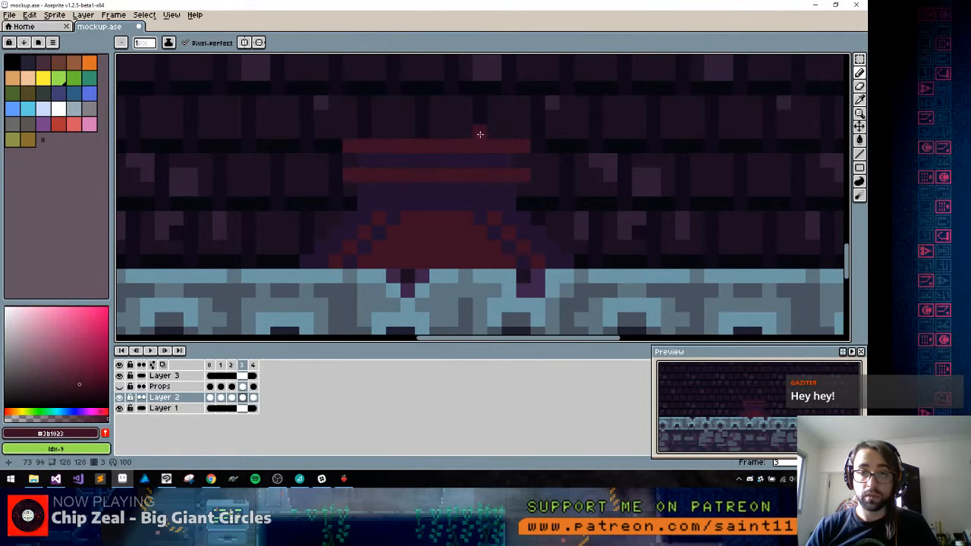
# Select the two red bands, move them down one pixel, deselect, and draw a purple line across the upper part of the red base
pyautogui.scroll(-6, 488, 156)
pyautogui.scroll(5, 488, 156)
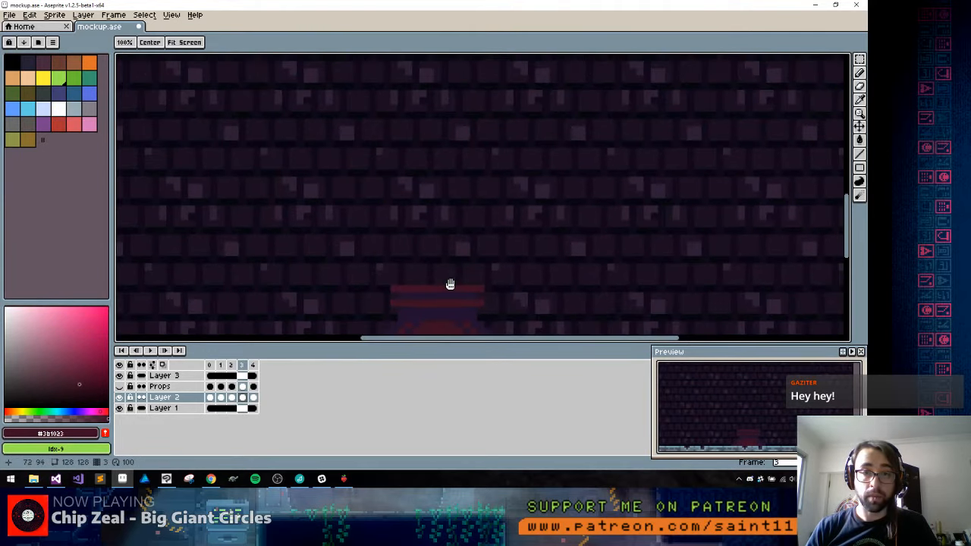
pyautogui.press('m')
pyautogui.moveTo(366, 191); pyautogui.dragTo(504, 249)
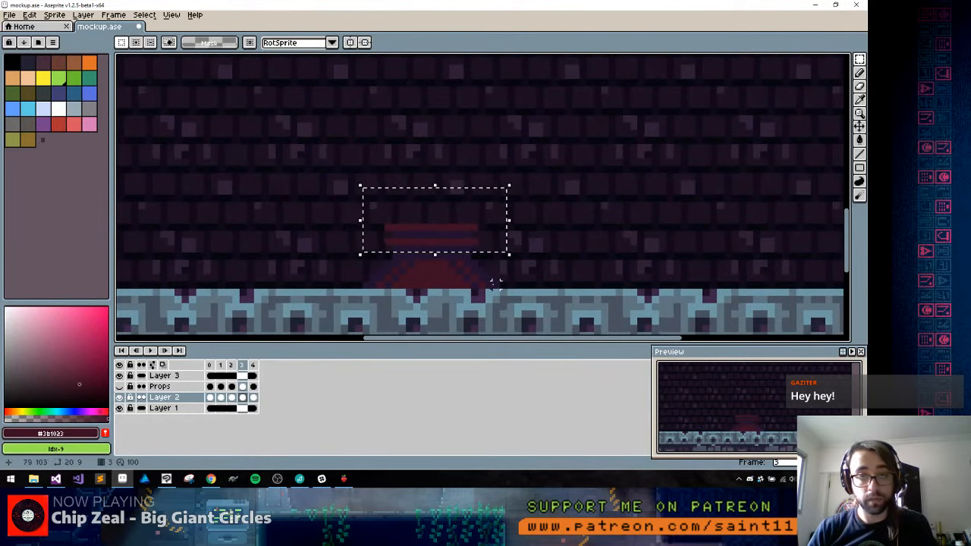
pyautogui.press('Down')
pyautogui.hotkey('ctrl', 'd')
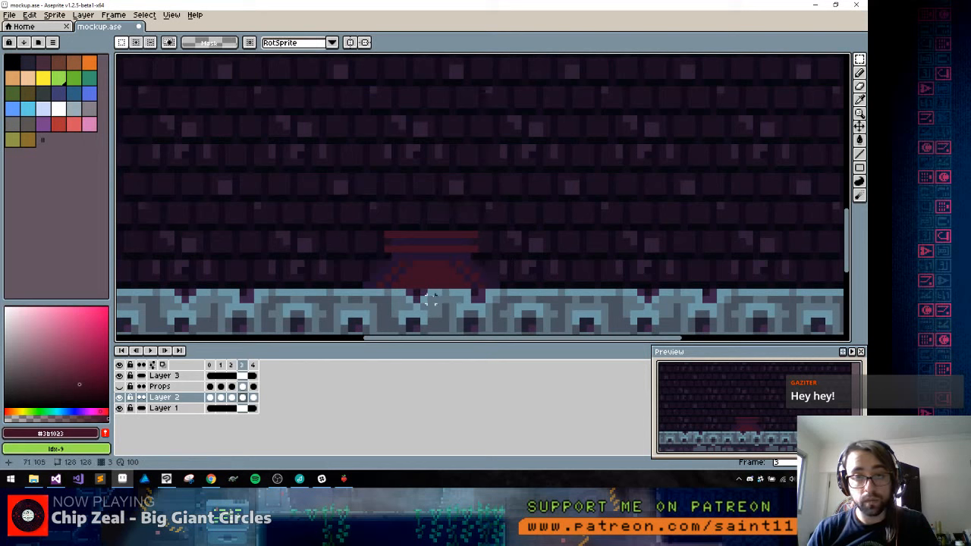
pyautogui.press('b')
pyautogui.keyDown('alt'); pyautogui.click(390, 265); pyautogui.keyUp('alt')
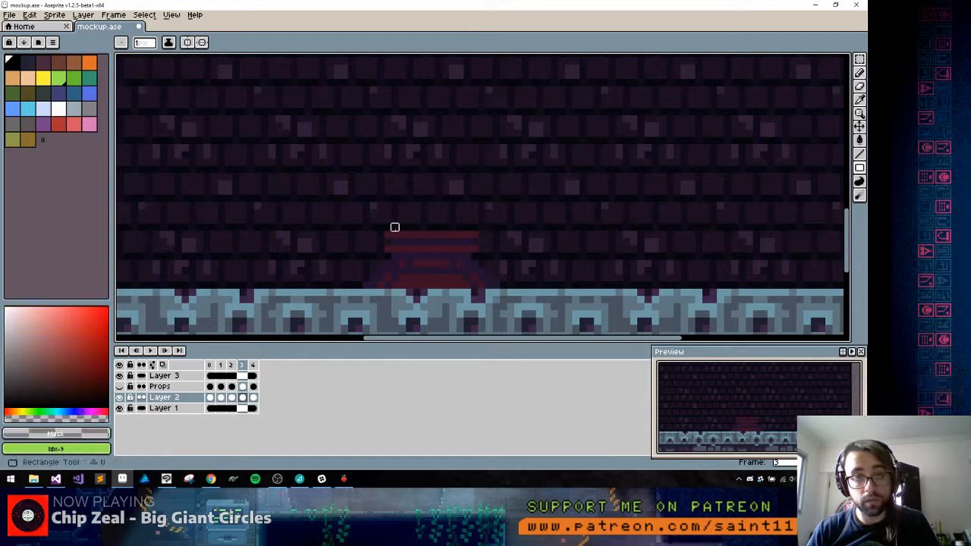
# Draw a short shaft about 11 px wide and 5 px tall above the bands, with purple sides and a dark red center about 7 px wide
pyautogui.keyDown('alt'); pyautogui.click(400, 241); pyautogui.keyUp('alt')
pyautogui.moveTo(394, 225)
pyautogui.mouseDown()
pyautogui.moveTo(469, 196)
pyautogui.moveTo(462, 225)
pyautogui.mouseUp()
pyautogui.moveTo(401, 209)
pyautogui.mouseDown()
pyautogui.moveTo(399, 228)
pyautogui.moveTo(452, 221)
pyautogui.mouseUp()
pyautogui.keyDown('alt'); pyautogui.click(406, 231); pyautogui.keyUp('alt')
pyautogui.click(420, 215)
pyautogui.scroll(-4, 445, 230)
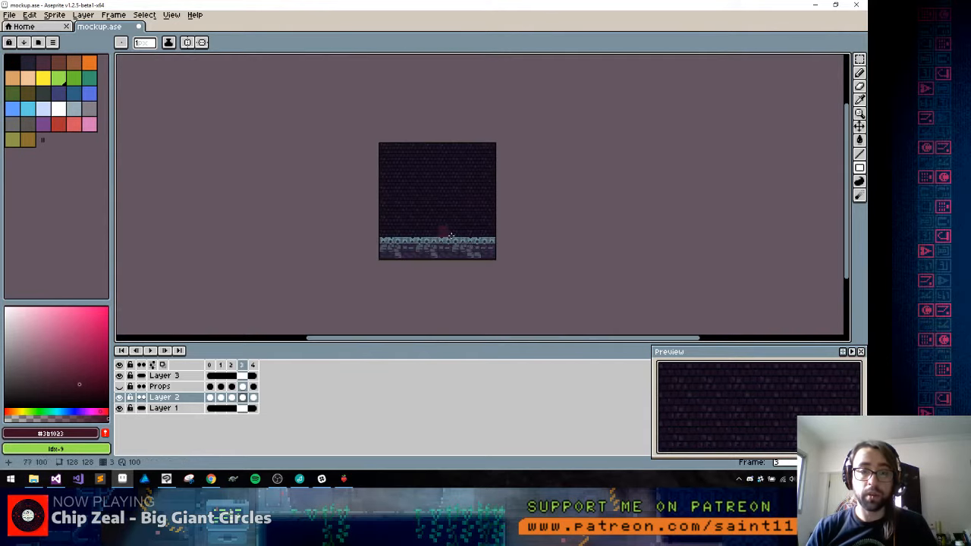
pyautogui.scroll(1, 470, 243)
pyautogui.scroll(4, 440, 222)
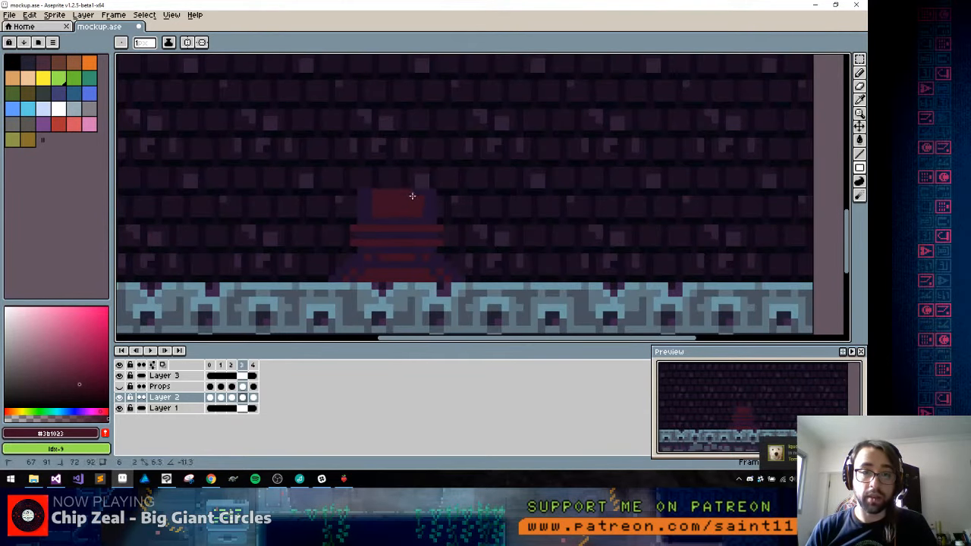
# Try to line the shaft's left edge with the near-black #05070e sampled from frame 2
pyautogui.press('l')
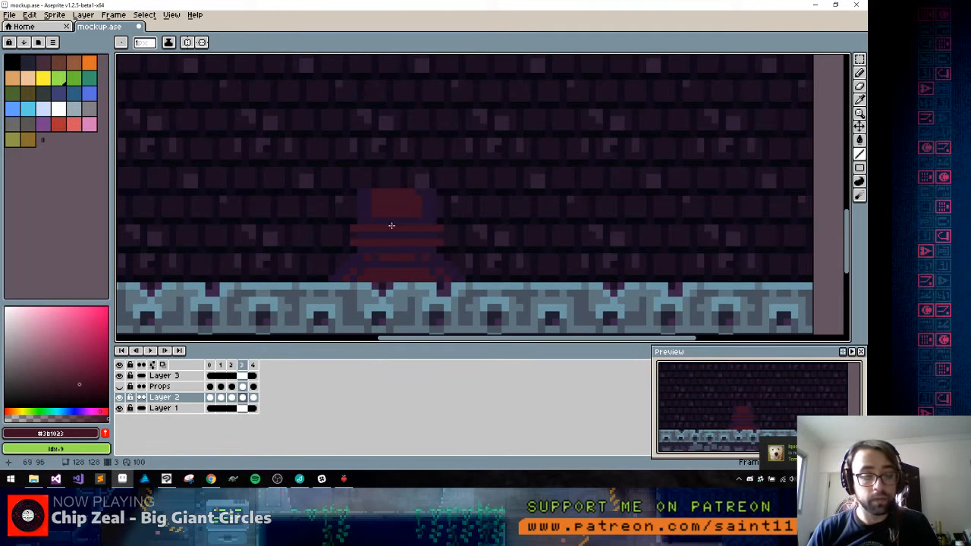
pyautogui.press('Left')
pyautogui.press('Right')
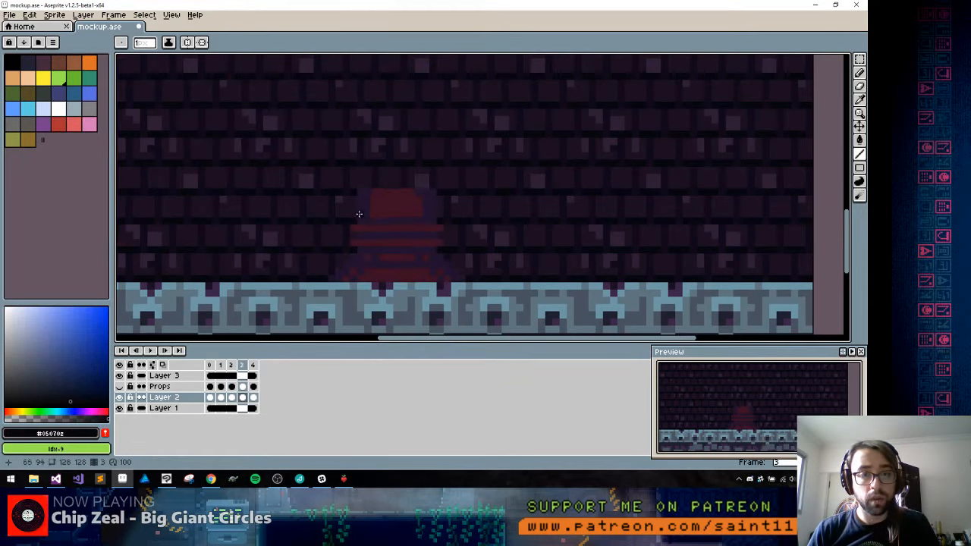
pyautogui.moveTo(358, 220); pyautogui.dragTo(361, 189)
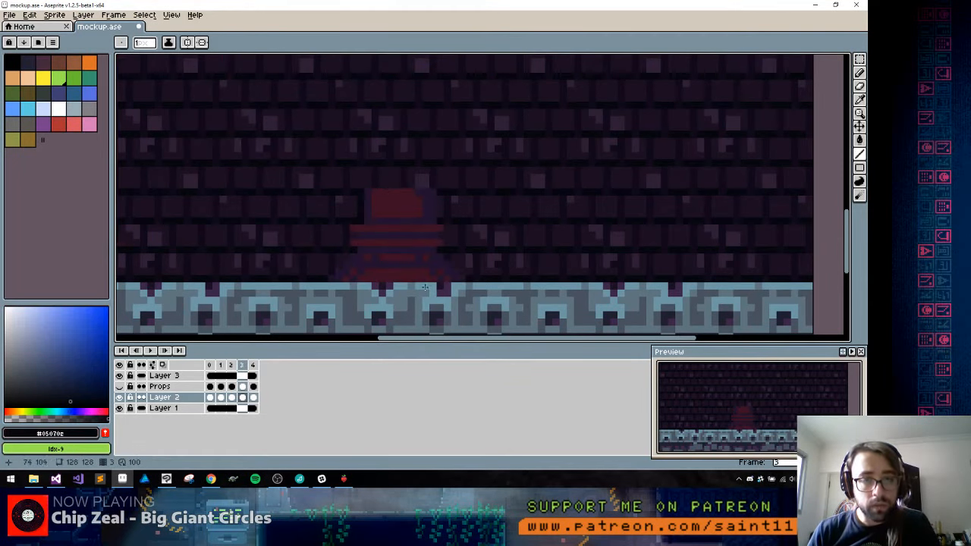
pyautogui.keyDown('alt'); pyautogui.click(412, 196); pyautogui.keyUp('alt')
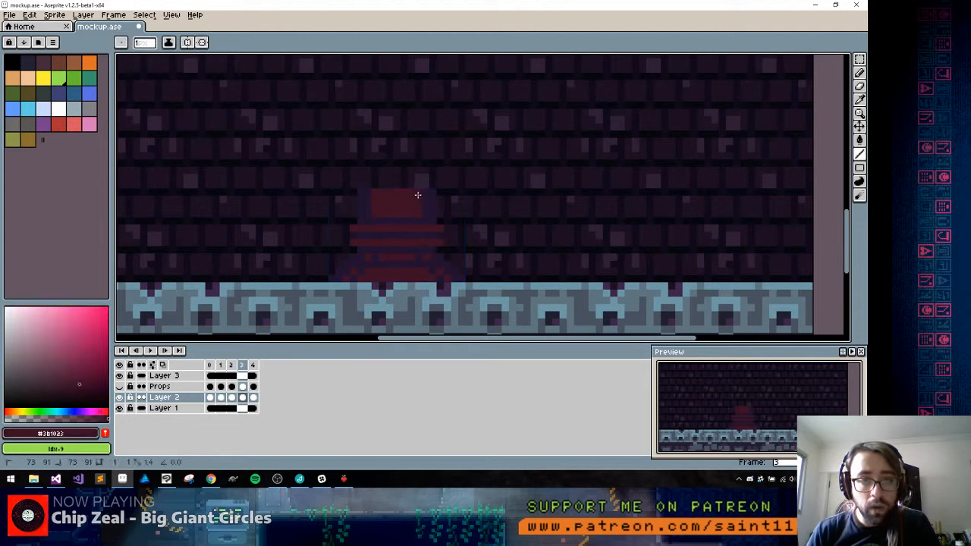
# Select the top 3 rows of the shaft, stretch them upward to a height of 20 px, and deselect
pyautogui.press('m')
pyautogui.moveTo(347, 187); pyautogui.dragTo(447, 212)
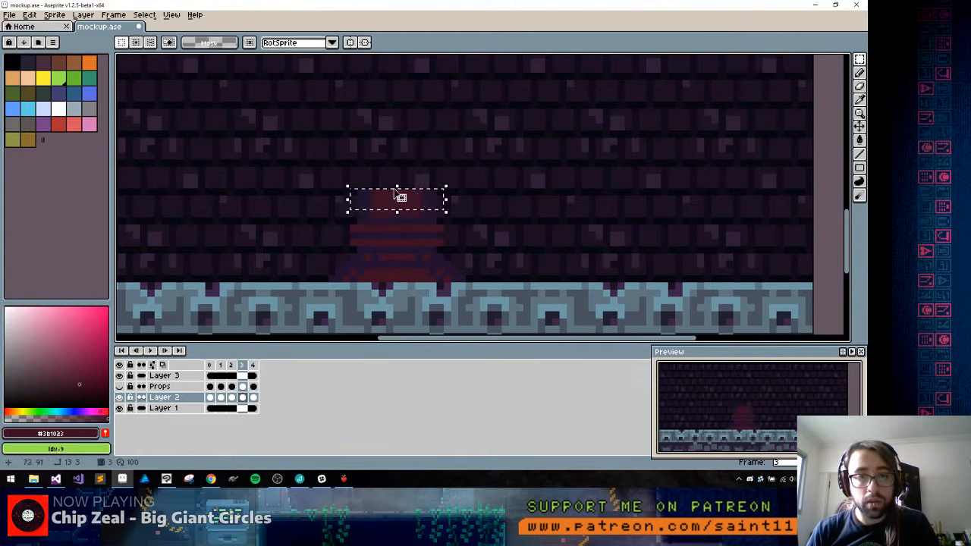
pyautogui.moveTo(398, 186); pyautogui.dragTo(412, 80)
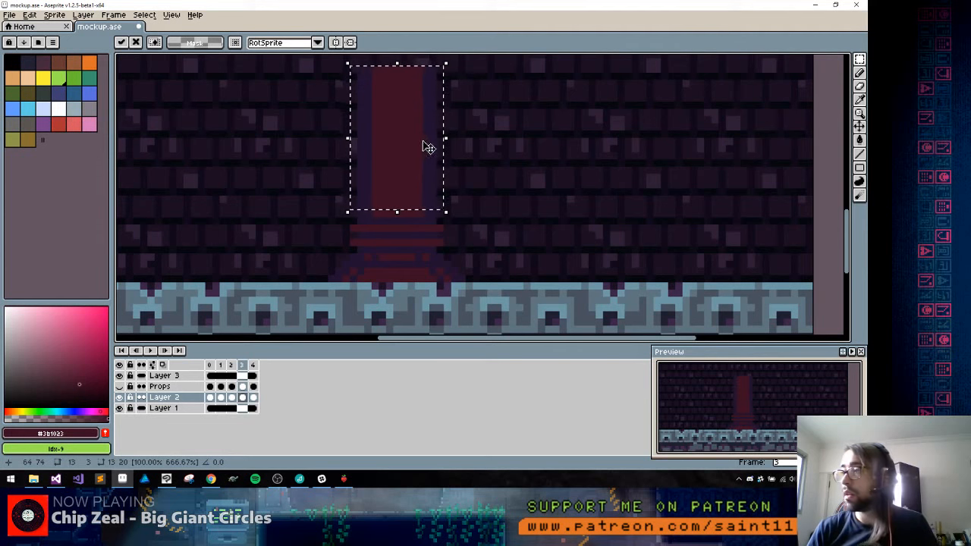
pyautogui.scroll(-3, 425, 150)
pyautogui.scroll(1, 422, 139)
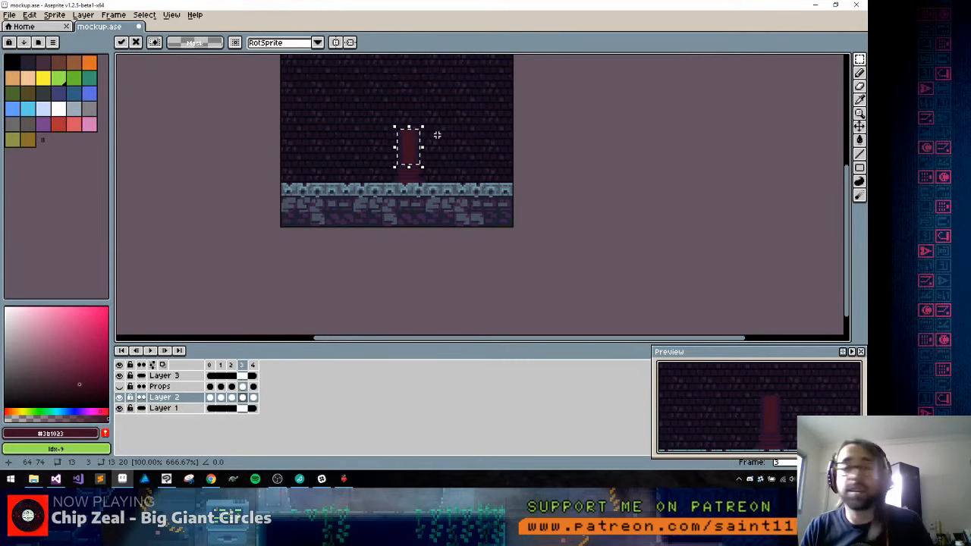
pyautogui.click(385, 156)
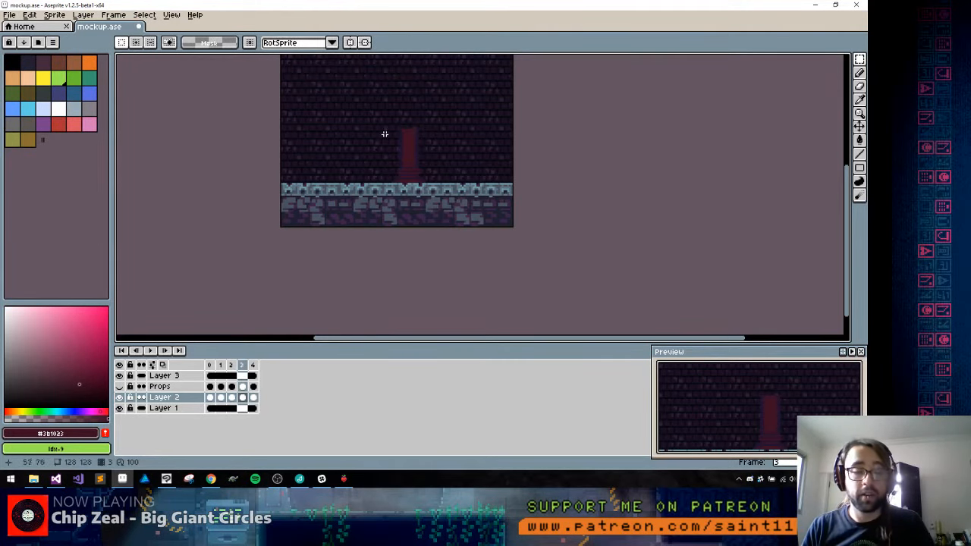
# Duplicate the column section, flip the copy vertically and place it on top, forming a taller pillar with a matching capital
pyautogui.moveTo(380, 115); pyautogui.dragTo(450, 205)
pyautogui.moveTo(430, 159)
pyautogui.mouseDown()
pyautogui.moveTo(425, 104)
pyautogui.moveTo(439, 157)
pyautogui.mouseUp()
pyautogui.press('space')
pyautogui.press('Left')
pyautogui.press('Right')
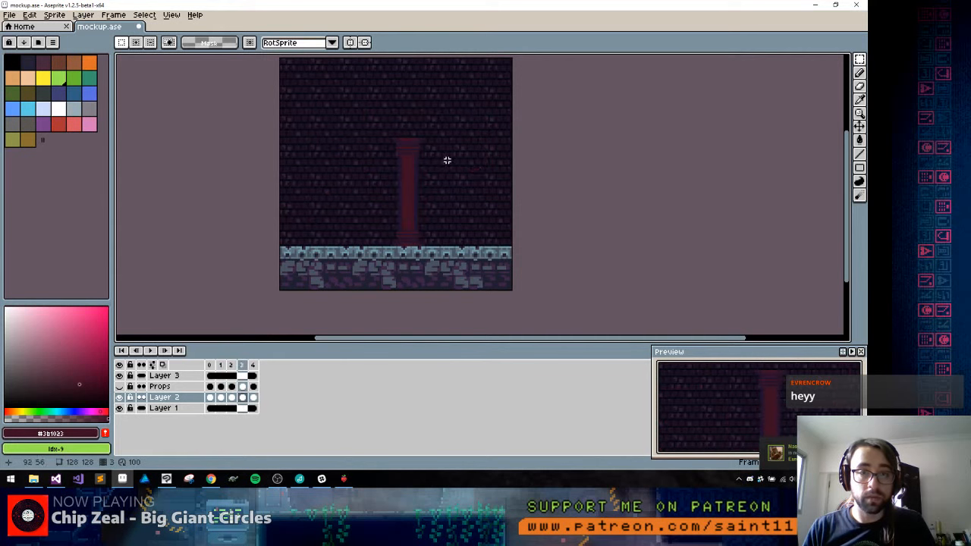
pyautogui.moveTo(364, 117); pyautogui.dragTo(447, 272)
pyautogui.press('Left')
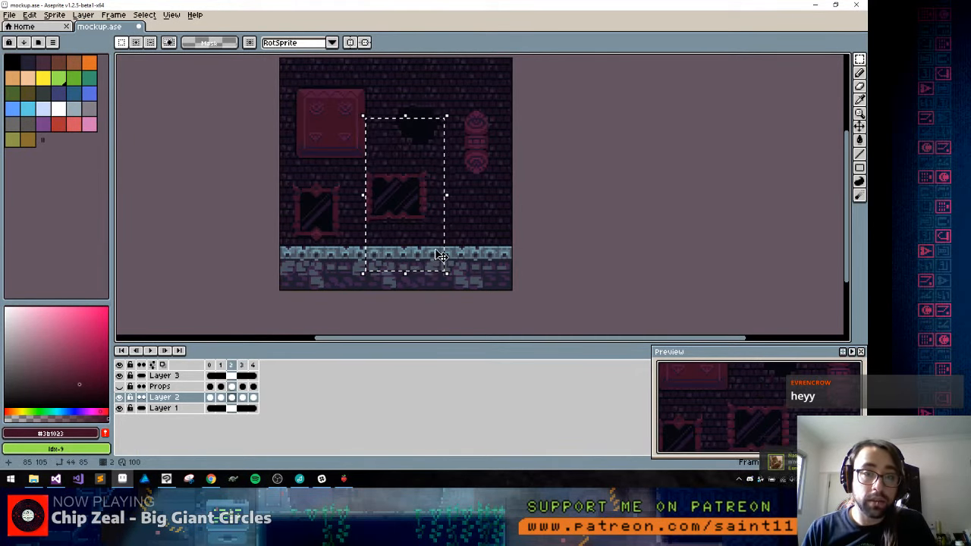
pyautogui.press('Right')
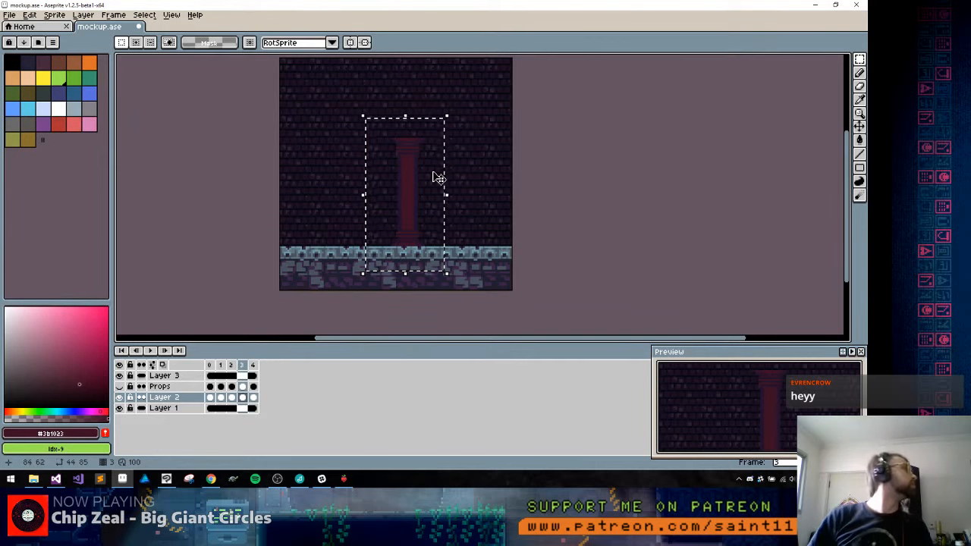
pyautogui.scroll(2, 405, 210)
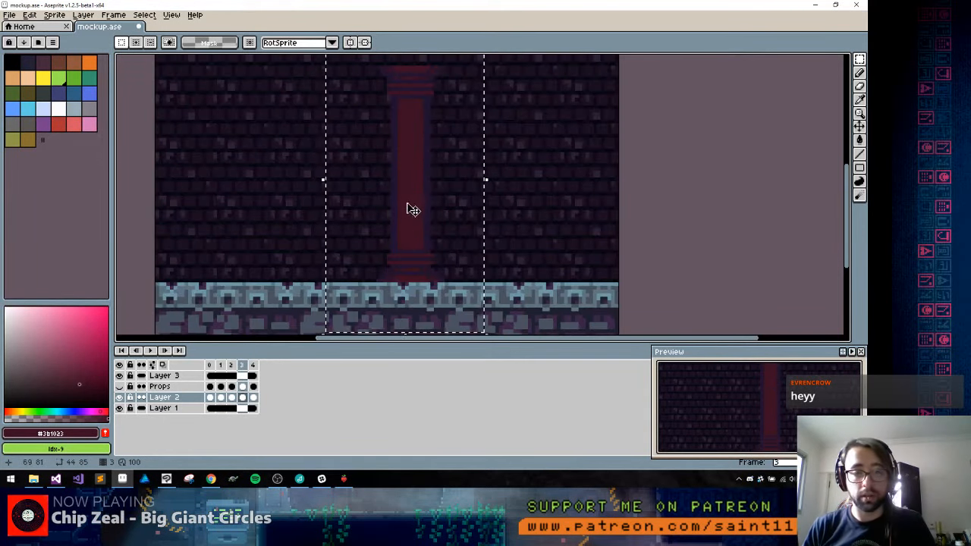
pyautogui.hotkey('ctrl', 'd')
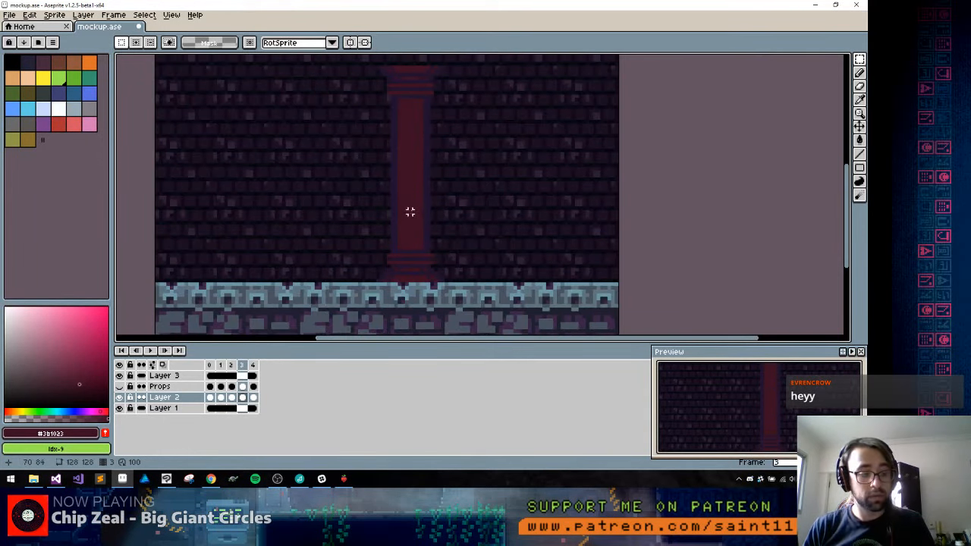
# Sample the near-black #05070e from frame 4 and draw a vertical line with it down the shaft's right edge on frame 3, below the capital
pyautogui.press('b')
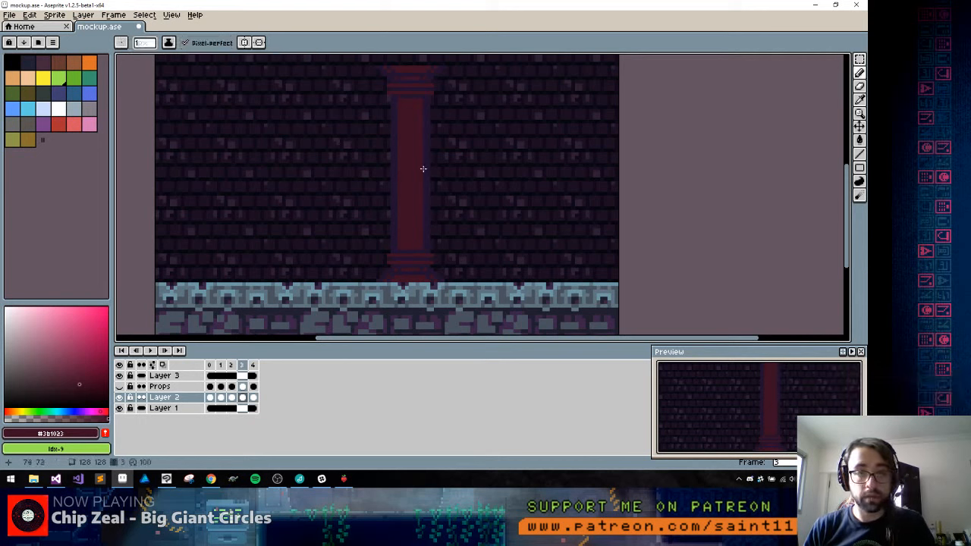
pyautogui.press('Right')
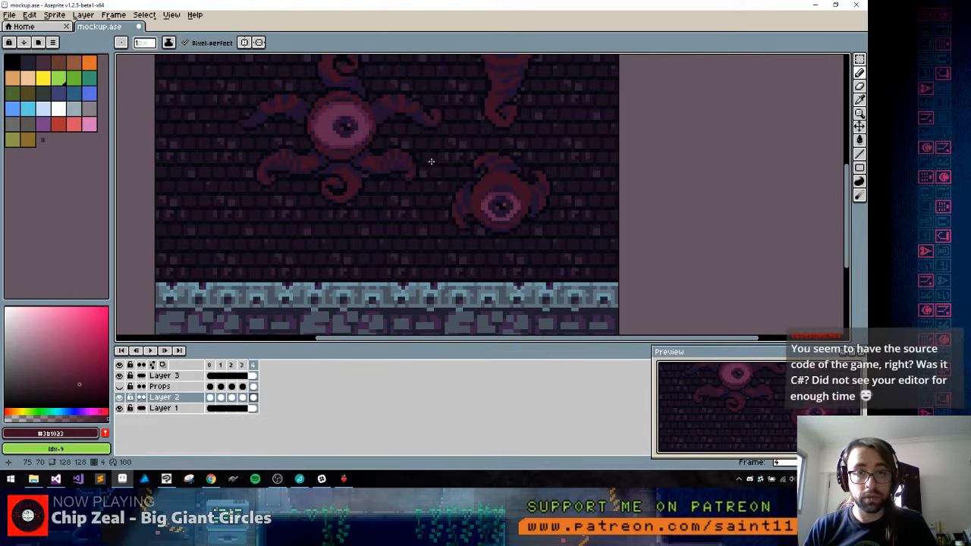
pyautogui.keyDown('alt'); pyautogui.click(473, 162); pyautogui.keyUp('alt')
pyautogui.press('Left')
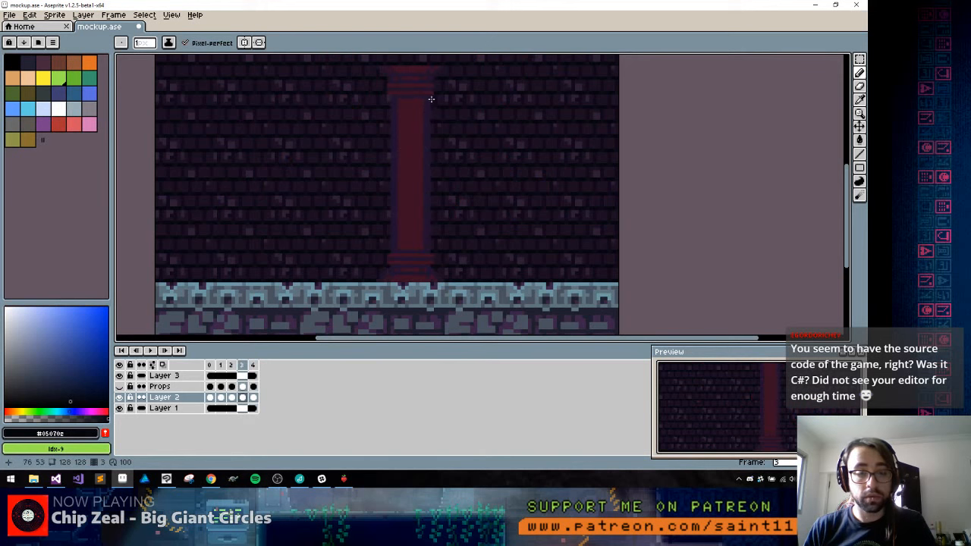
pyautogui.press('l')
pyautogui.scroll(1, 431, 100)
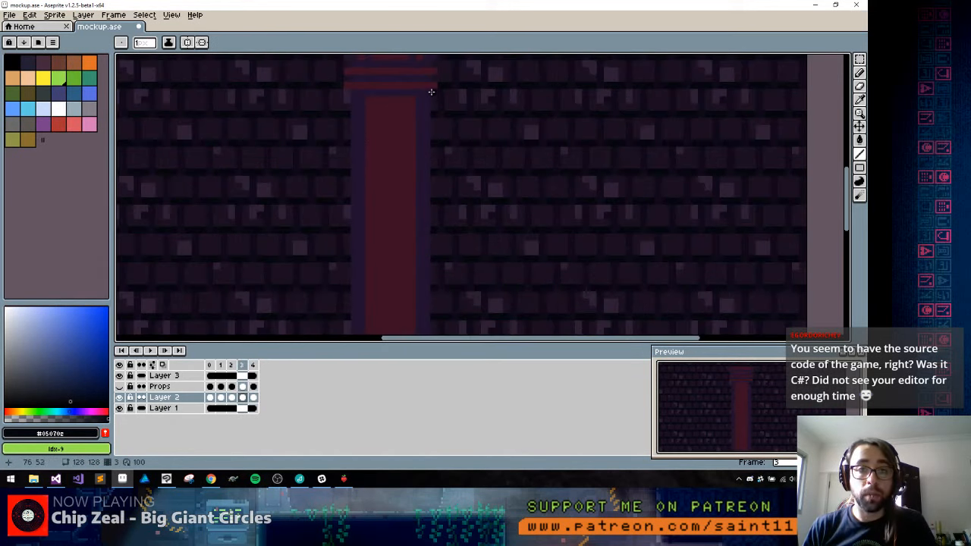
pyautogui.scroll(-3, 430, 95)
pyautogui.scroll(2, 425, 96)
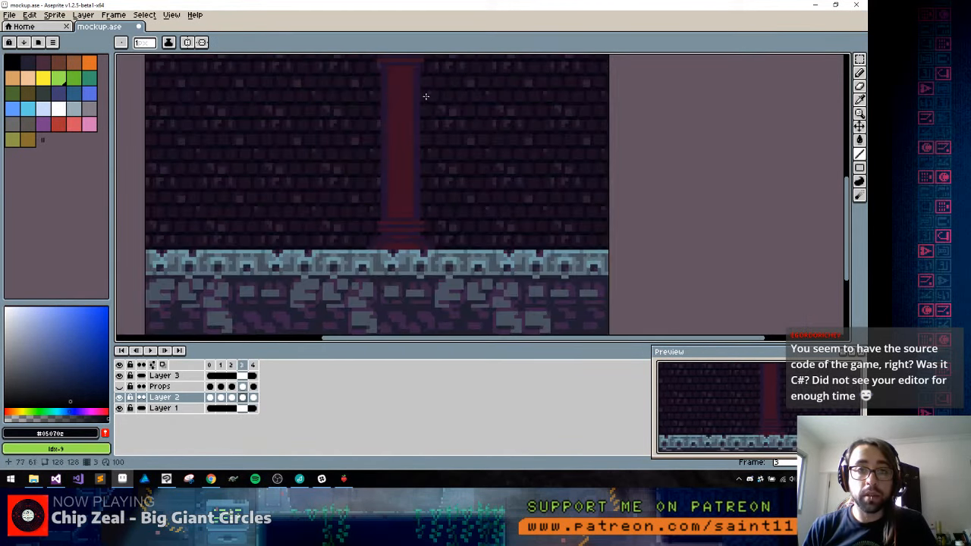
pyautogui.scroll(2, 413, 178)
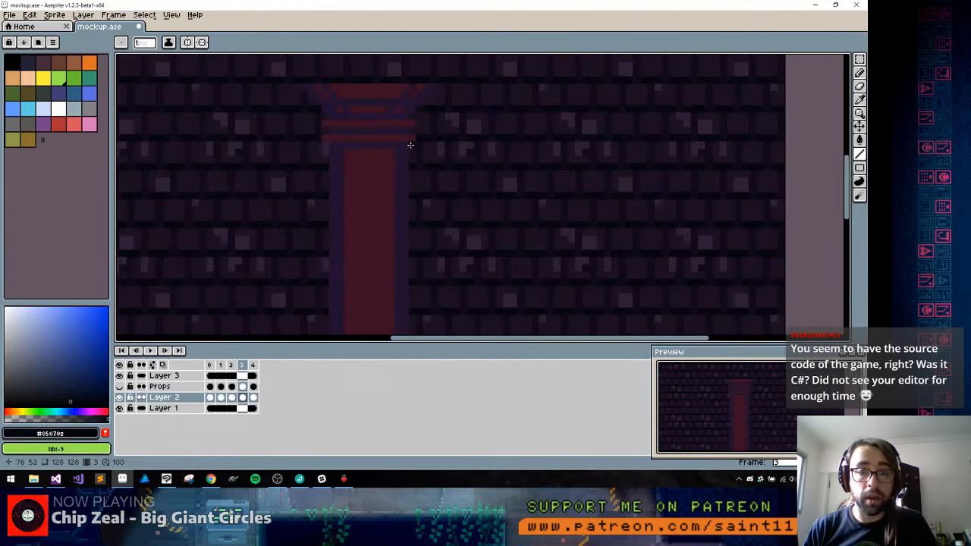
pyautogui.moveTo(409, 145); pyautogui.dragTo(407, 317)
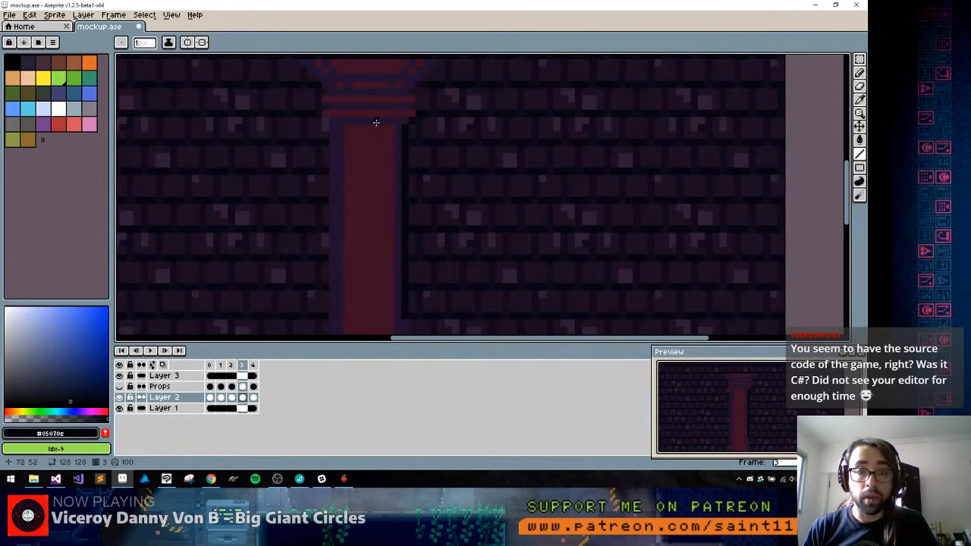
# Draw vertical #05070e outlines down the shaft's left edge from capital to base and extend the right edge's outline down to the base
pyautogui.moveTo(327, 125); pyautogui.dragTo(339, 308)
pyautogui.press('space')
pyautogui.moveTo(354, 251); pyautogui.dragTo(393, 56)
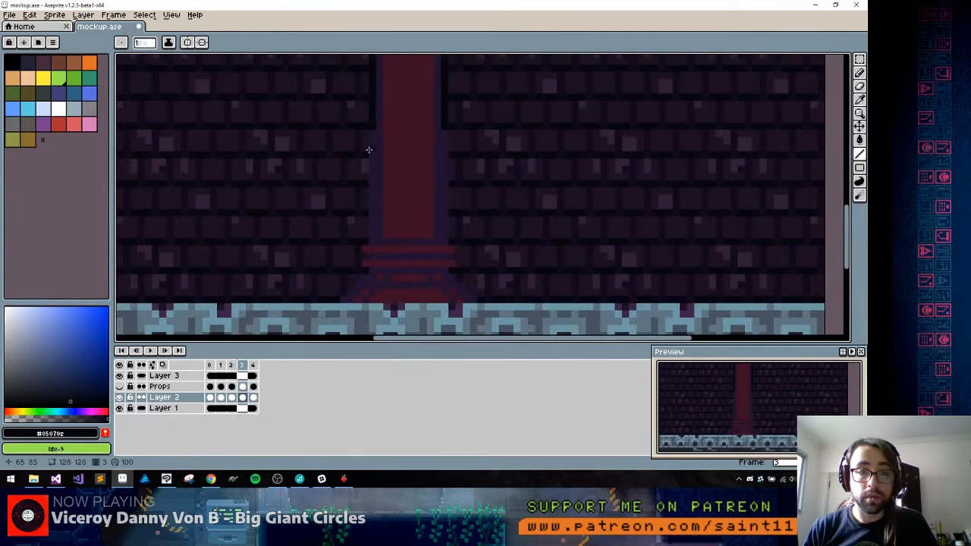
pyautogui.moveTo(372, 131); pyautogui.dragTo(364, 235)
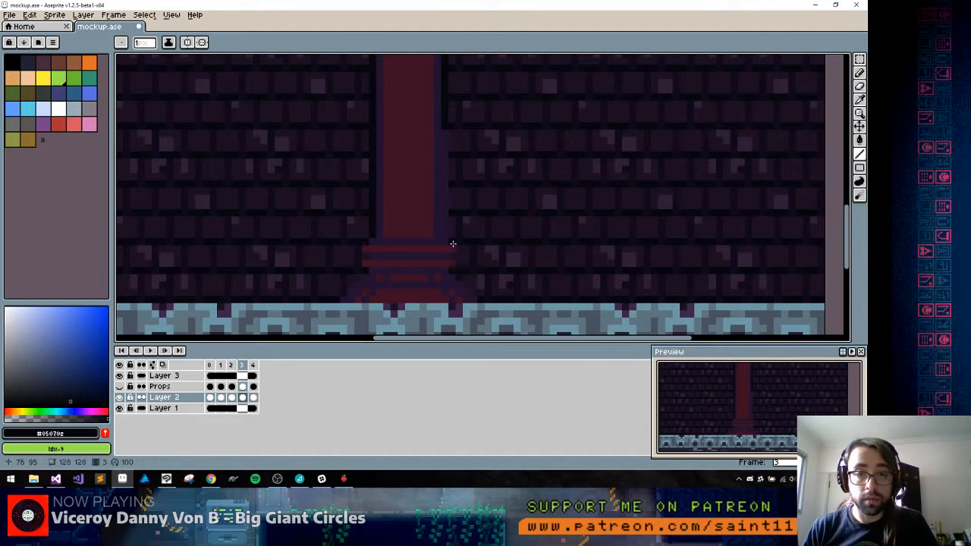
pyautogui.moveTo(453, 243); pyautogui.dragTo(448, 115)
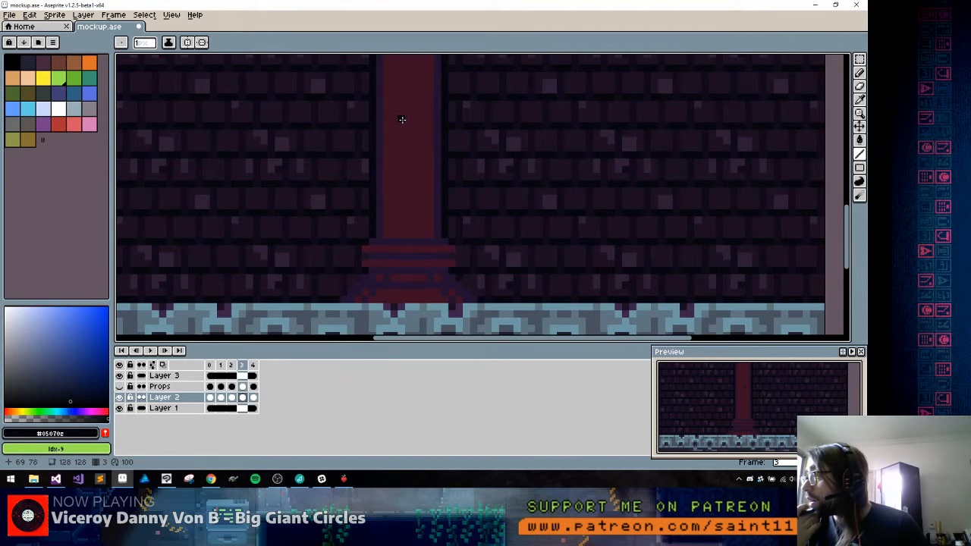
# Switch to Visual Studio, bring the running Celeste game forward and close it, and return to the mockup in Aseprite
pyautogui.hotkey('alt', 'Tab')
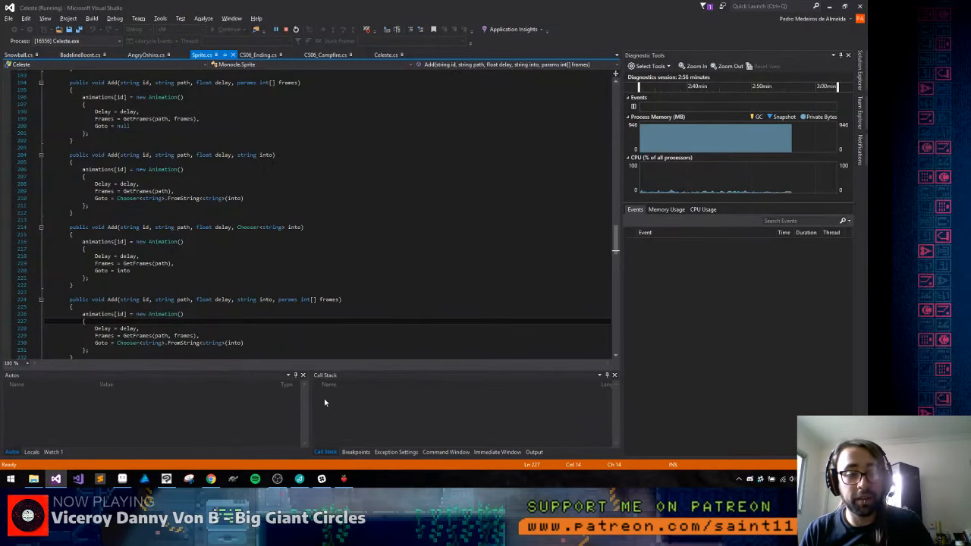
pyautogui.click(344, 478)
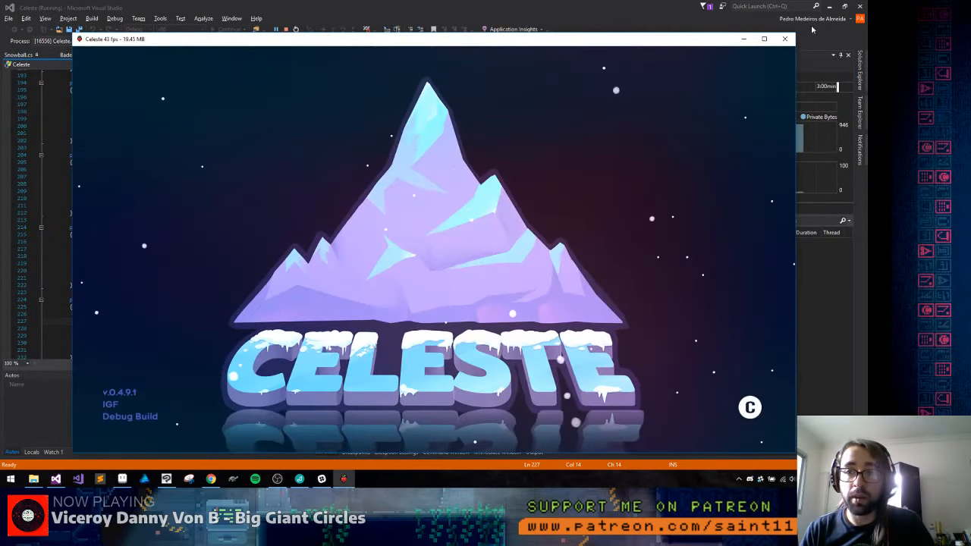
pyautogui.click(789, 42)
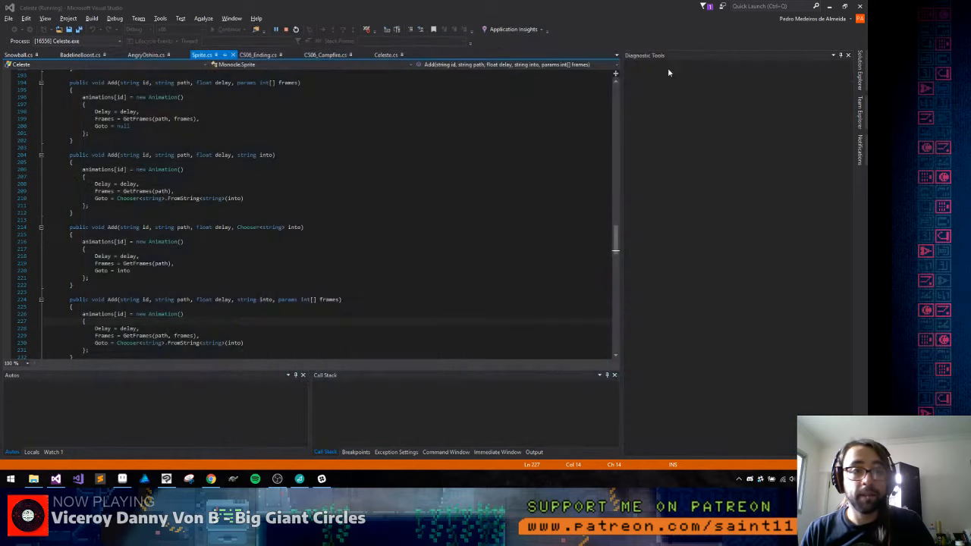
pyautogui.moveTo(56, 129); pyautogui.dragTo(82, 137)
pyautogui.click(212, 180)
pyautogui.hotkey('alt', 'Tab')
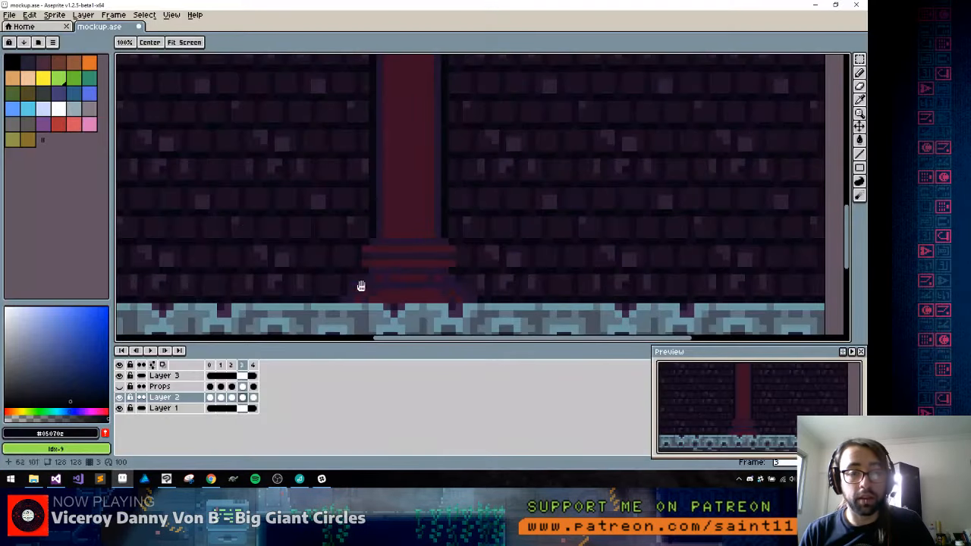
# Outline the base's right slope and both stepped sides of the capital with #05070e pixels
pyautogui.moveTo(362, 286); pyautogui.dragTo(340, 254)
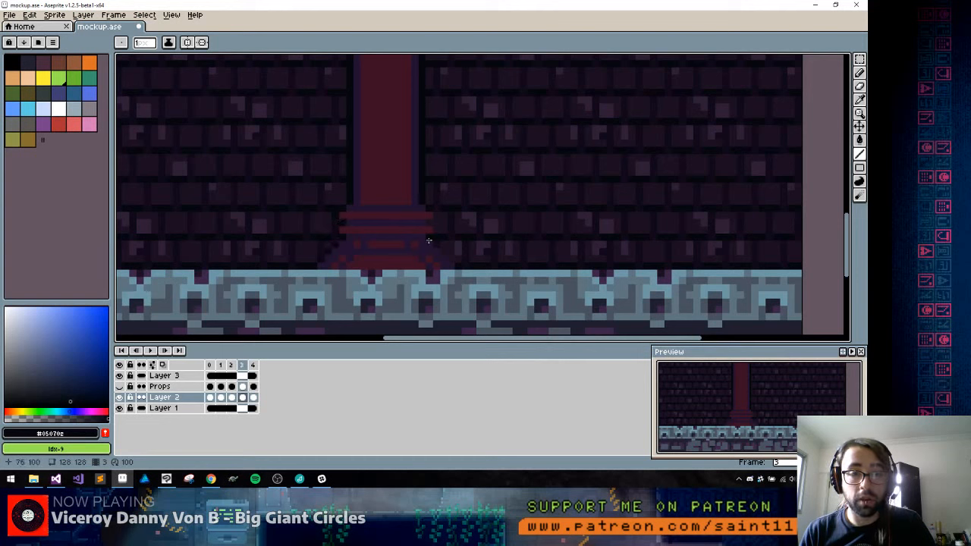
pyautogui.moveTo(429, 241); pyautogui.dragTo(459, 267)
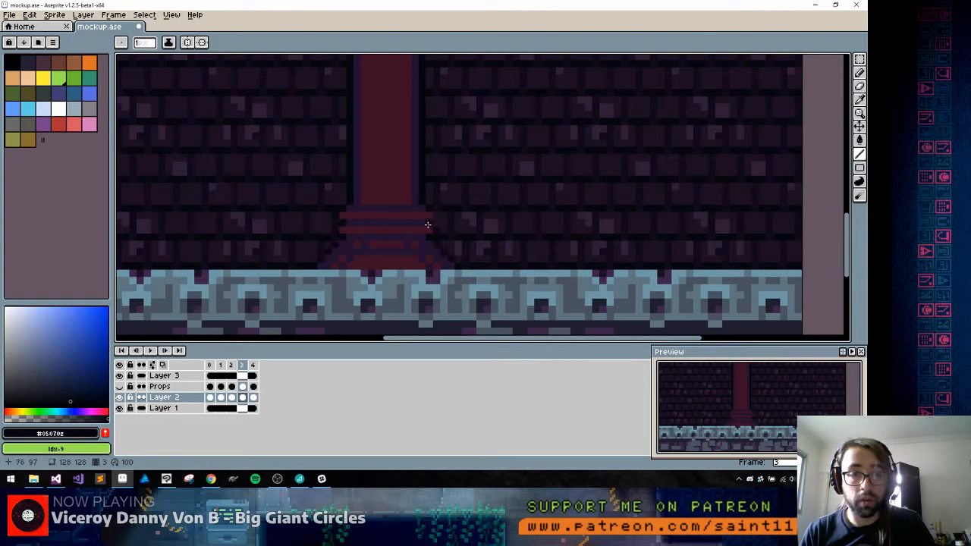
pyautogui.press('space')
pyautogui.moveTo(405, 126); pyautogui.dragTo(410, 326)
pyautogui.scroll(-6, 418, 224)
pyautogui.scroll(6, 421, 209)
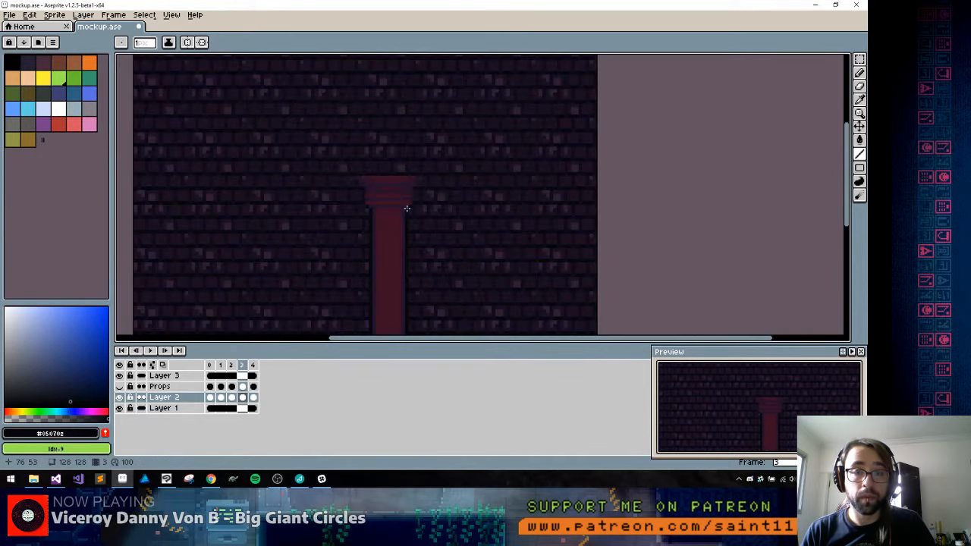
pyautogui.scroll(2, 421, 204)
pyautogui.moveTo(417, 188); pyautogui.dragTo(405, 187)
pyautogui.click(415, 171)
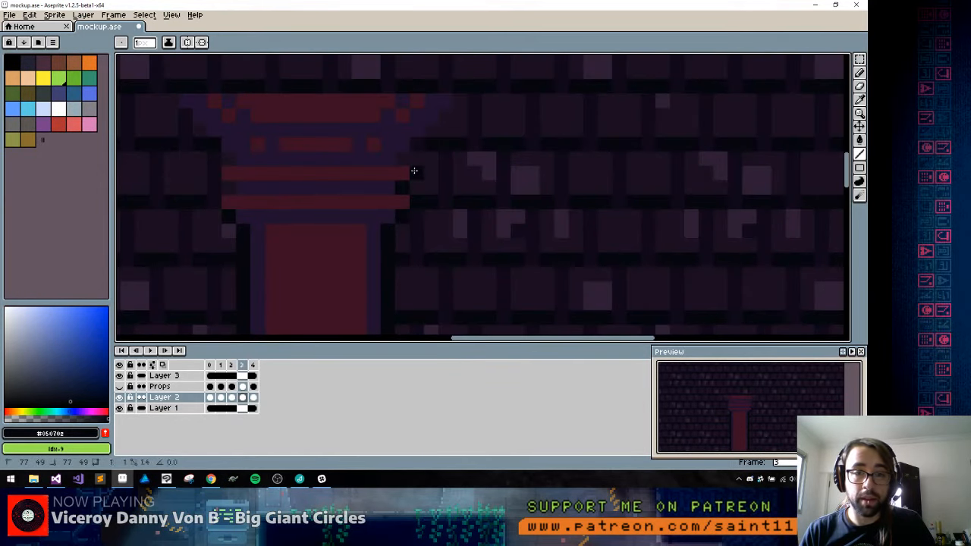
pyautogui.moveTo(421, 141); pyautogui.dragTo(451, 102)
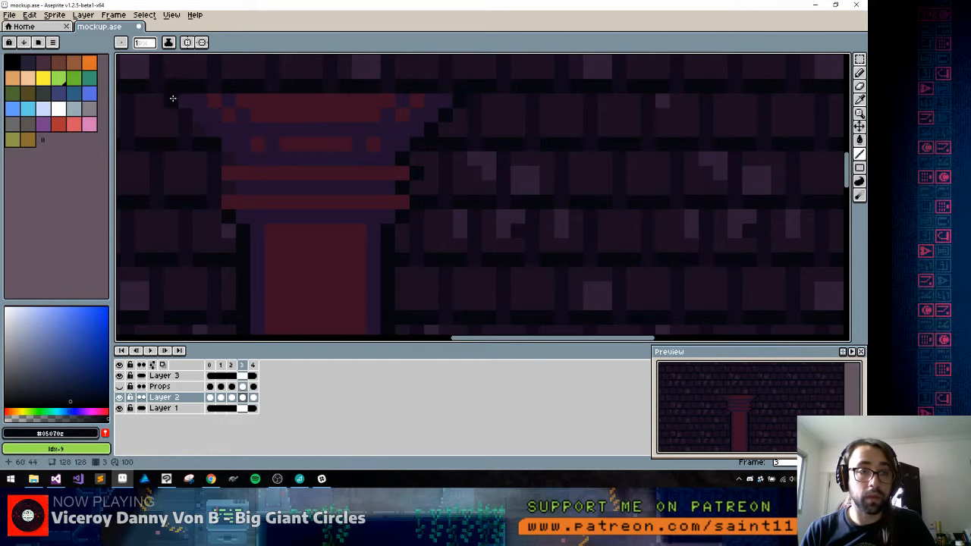
pyautogui.moveTo(173, 99)
pyautogui.mouseDown()
pyautogui.moveTo(229, 171)
pyautogui.moveTo(228, 160)
pyautogui.moveTo(283, 195)
pyautogui.mouseUp()
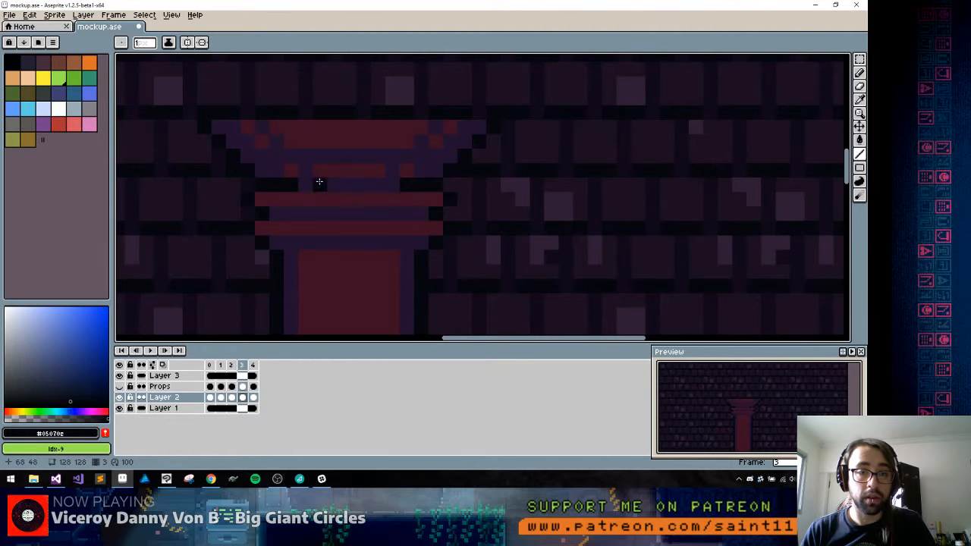
# Add #05070e shadow pixels where the shaft meets the base and in the notches beneath the base's red bands
pyautogui.scroll(-4, 317, 197)
pyautogui.scroll(4, 322, 228)
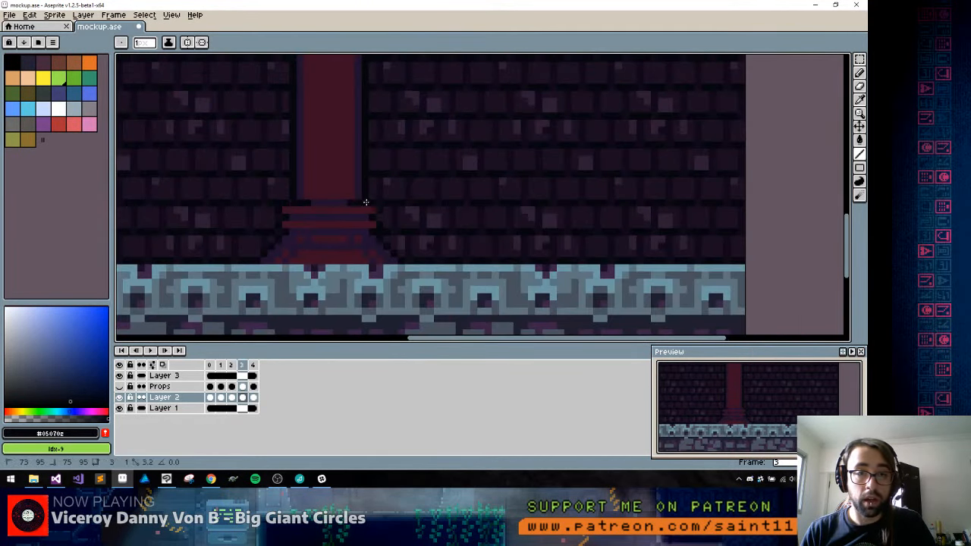
pyautogui.moveTo(347, 147)
pyautogui.mouseDown()
pyautogui.moveTo(329, 281)
pyautogui.moveTo(307, 284)
pyautogui.moveTo(310, 219)
pyautogui.moveTo(282, 126)
pyautogui.mouseUp()
pyautogui.moveTo(278, 232); pyautogui.dragTo(275, 128)
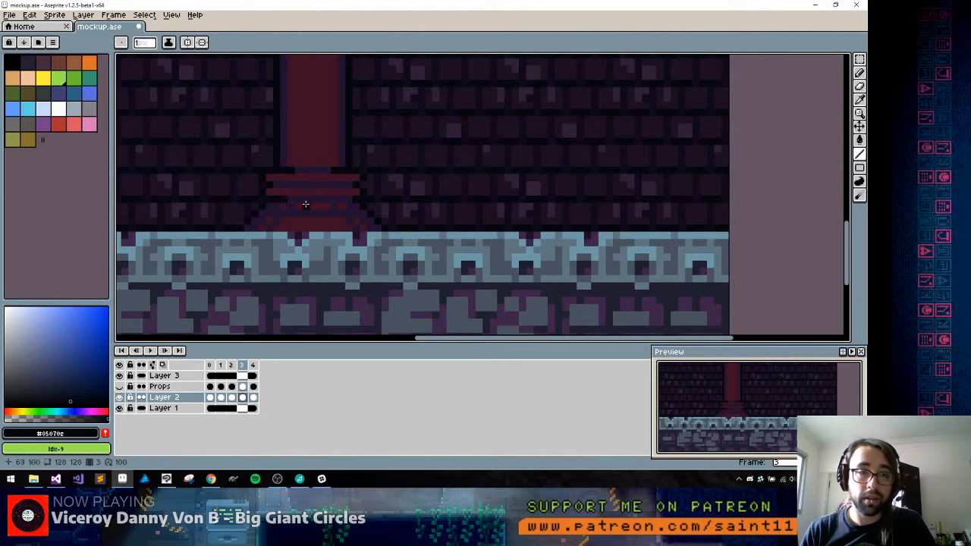
pyautogui.keyDown('alt'); pyautogui.click(305, 204); pyautogui.keyUp('alt')
pyautogui.keyDown('alt'); pyautogui.click(282, 199); pyautogui.keyUp('alt')
pyautogui.keyDown('alt'); pyautogui.click(273, 200); pyautogui.keyUp('alt')
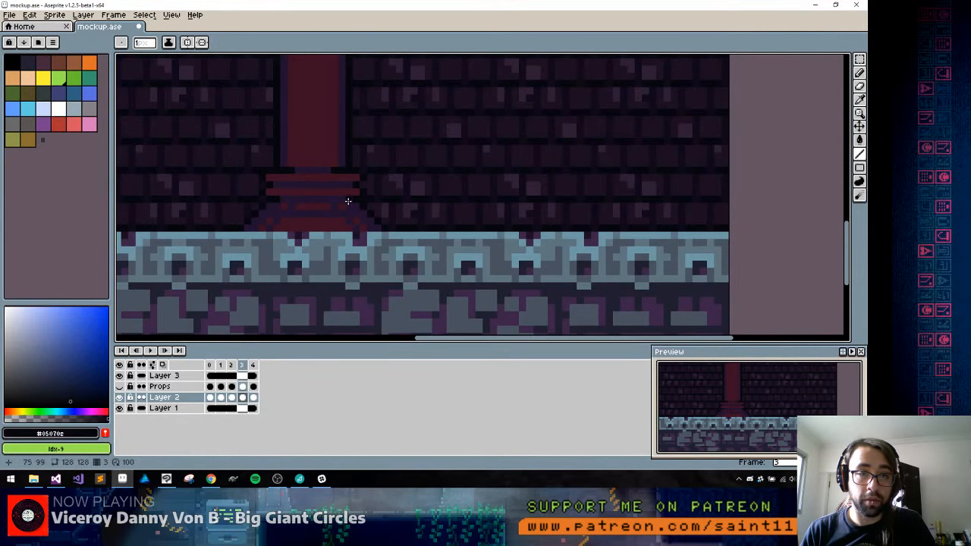
# Draw short #05070e shadow lines on both sides of the shaft's top, directly beneath the capital
pyautogui.moveTo(306, 141); pyautogui.dragTo(309, 248)
pyautogui.moveTo(308, 121); pyautogui.dragTo(306, 320)
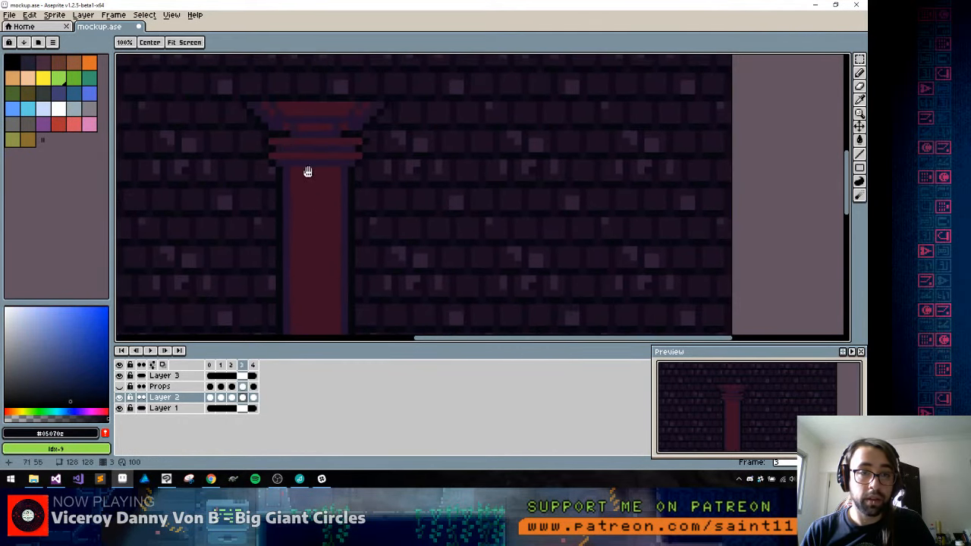
pyautogui.moveTo(286, 169); pyautogui.dragTo(294, 171)
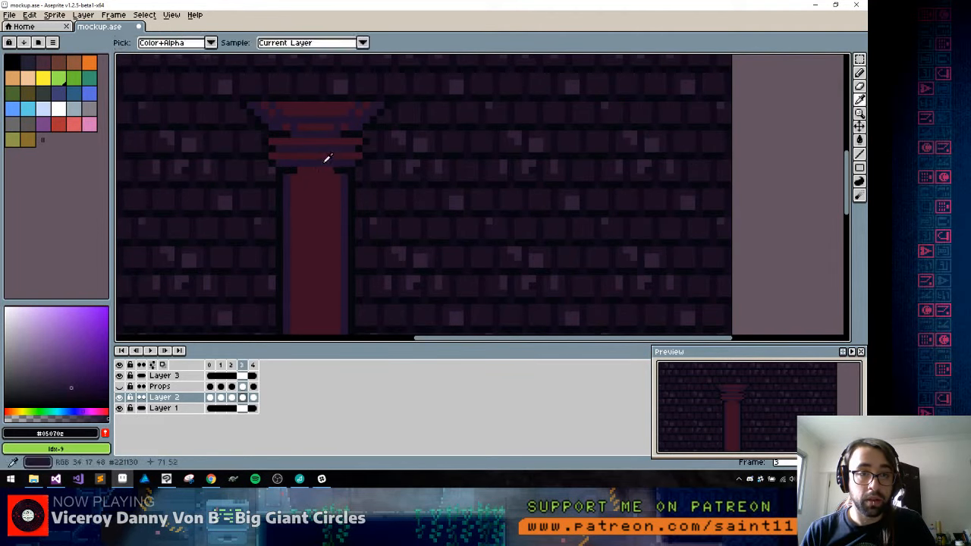
# Sample the dark purple #221130 and draw jagged shading with it across the top of the red shaft below the capital
pyautogui.keyDown('alt'); pyautogui.click(319, 172); pyautogui.keyUp('alt')
pyautogui.moveTo(296, 251); pyautogui.dragTo(308, 122)
pyautogui.moveTo(291, 262); pyautogui.dragTo(290, 212)
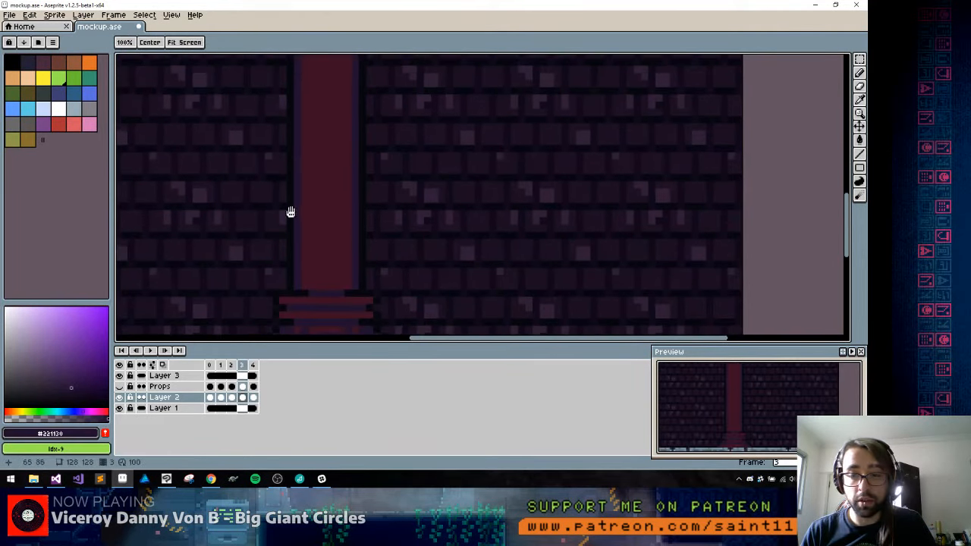
pyautogui.moveTo(317, 72); pyautogui.dragTo(297, 154)
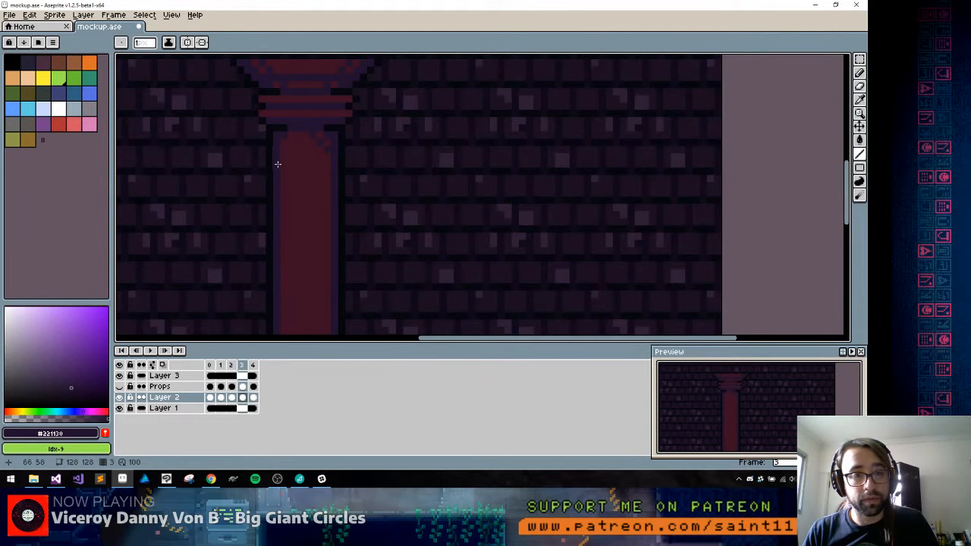
pyautogui.moveTo(278, 164); pyautogui.dragTo(299, 141)
# Show the 16 px grid, select the whole pillar and shift it right toward the middle of its grid column
pyautogui.scroll(-6, 304, 150)
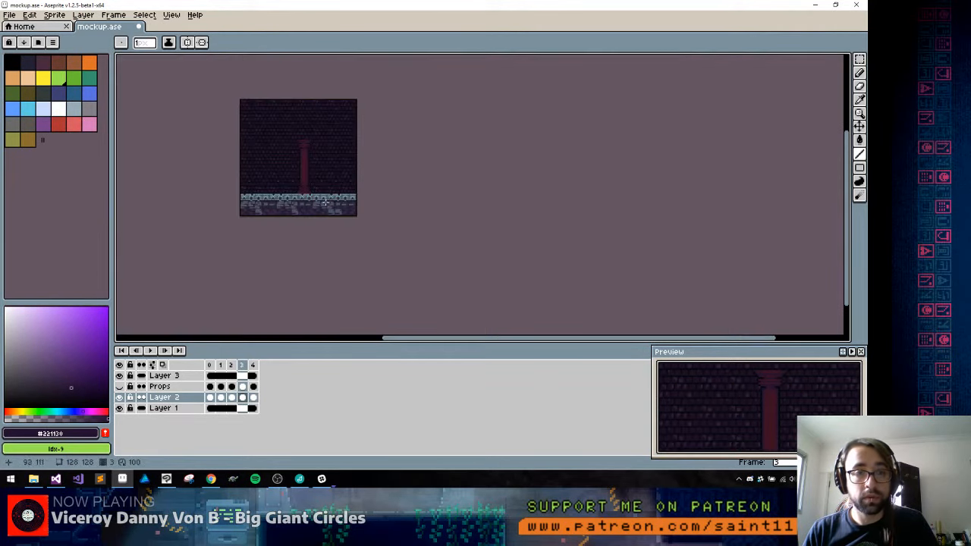
pyautogui.scroll(5, 303, 144)
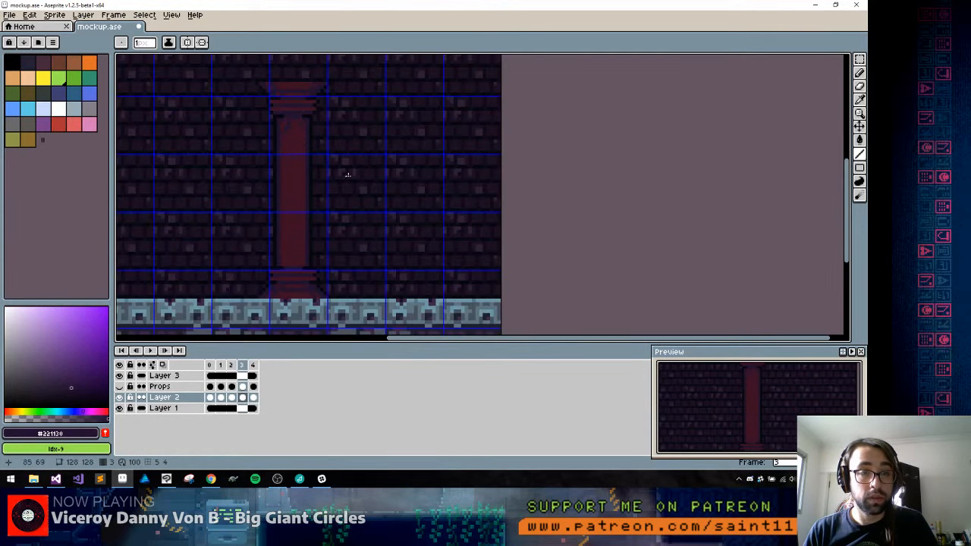
pyautogui.moveTo(333, 177); pyautogui.dragTo(372, 148)
pyautogui.press('m')
pyautogui.moveTo(408, 82); pyautogui.dragTo(200, 330)
pyautogui.moveTo(307, 318); pyautogui.dragTo(332, 302)
pyautogui.moveTo(333, 256); pyautogui.dragTo(382, 216)
pyautogui.press('Return')
# Select the pillar's left half, about 20 × 66 px, nudge it one pixel right to narrow the pillar, and deselect
pyautogui.moveTo(303, 63); pyautogui.dragTo(374, 298)
pyautogui.press('Right')
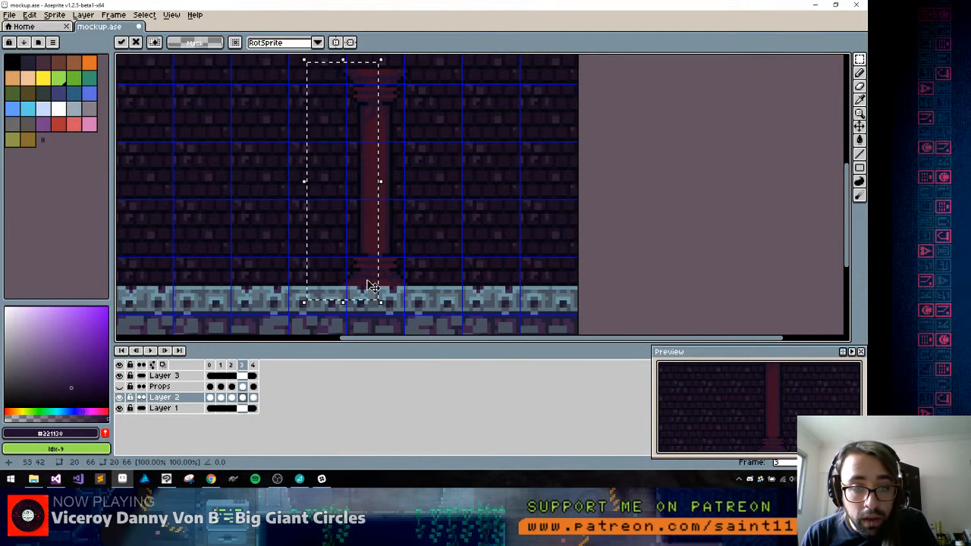
pyautogui.hotkey('ctrl', 'd')
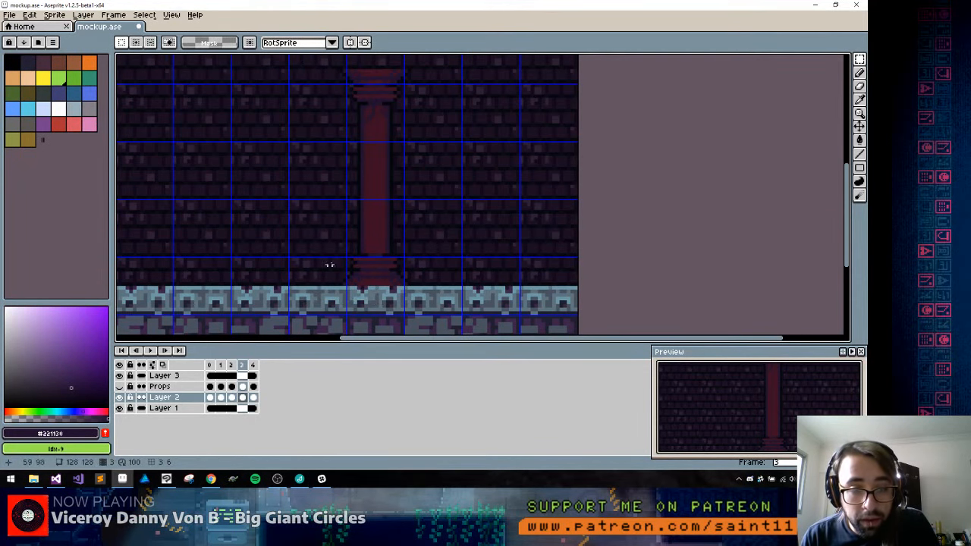
# Change the grid's width and height to 8 px
pyautogui.press('space')
pyautogui.moveTo(352, 122); pyautogui.dragTo(348, 194)
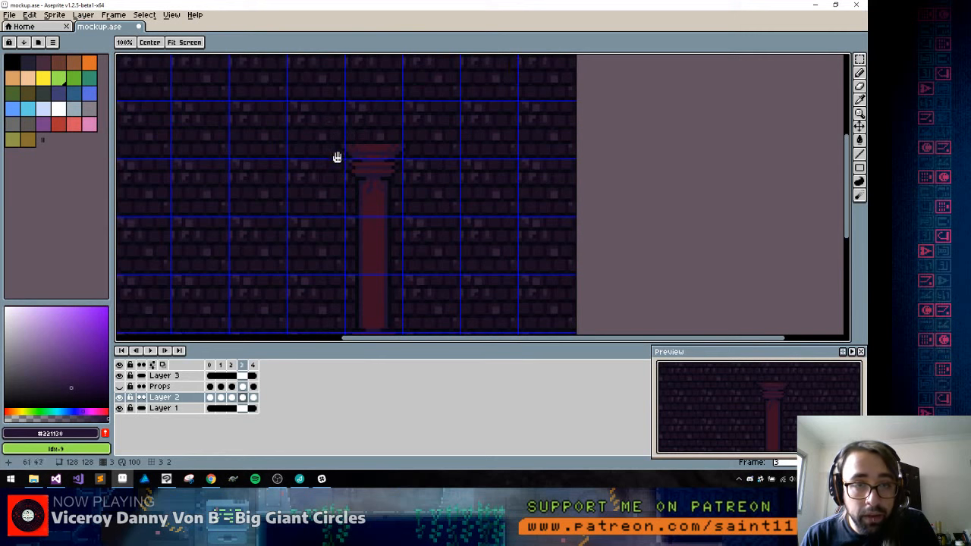
pyautogui.hotkey('ctrl', 'shift', 'g')
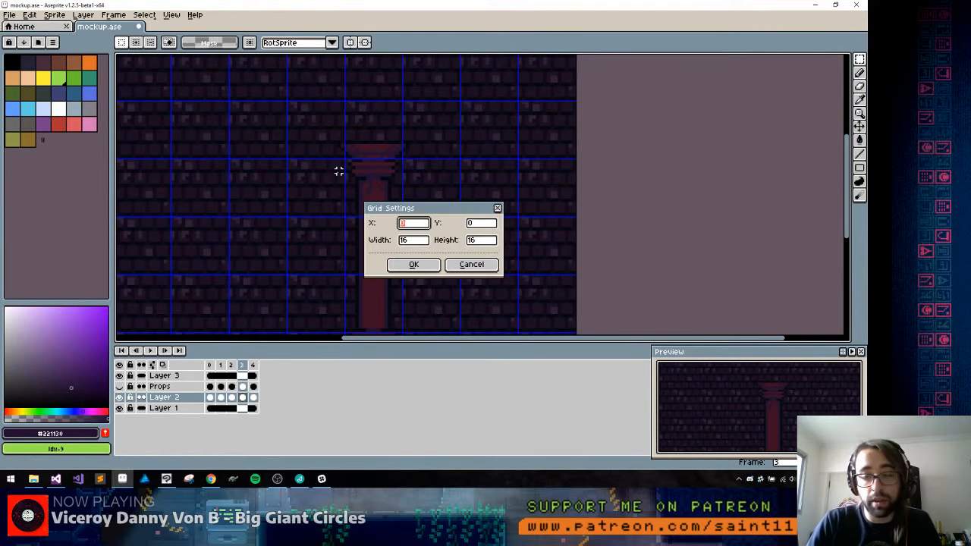
pyautogui.press('Tab')
pyautogui.write('8')
pyautogui.press('Return')
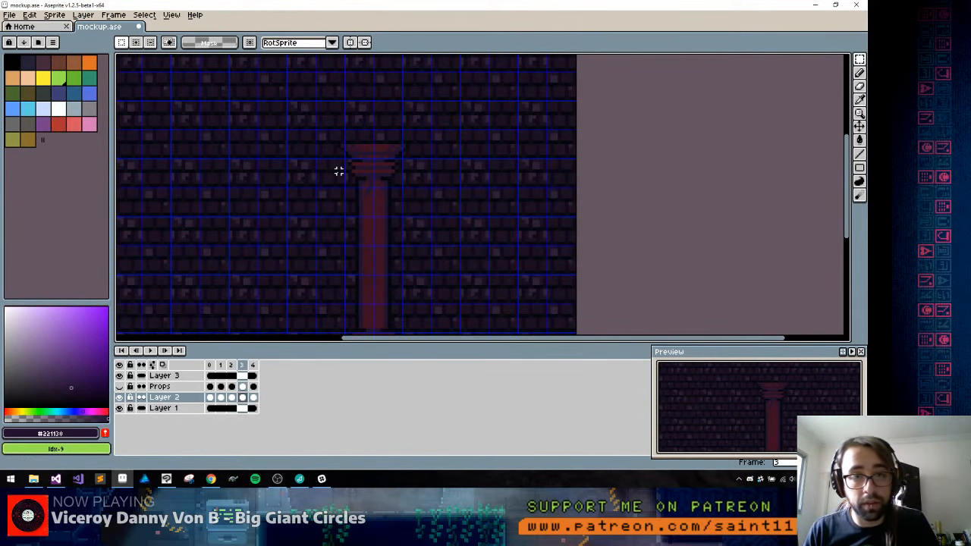
# Select the whole pillar, move it left until its shaft lines up with one 8 px grid column, deselect, and hide the grid
pyautogui.press('space')
pyautogui.moveTo(340, 171); pyautogui.dragTo(374, 141)
pyautogui.moveTo(352, 99); pyautogui.dragTo(503, 332)
pyautogui.moveTo(423, 274); pyautogui.dragTo(406, 275)
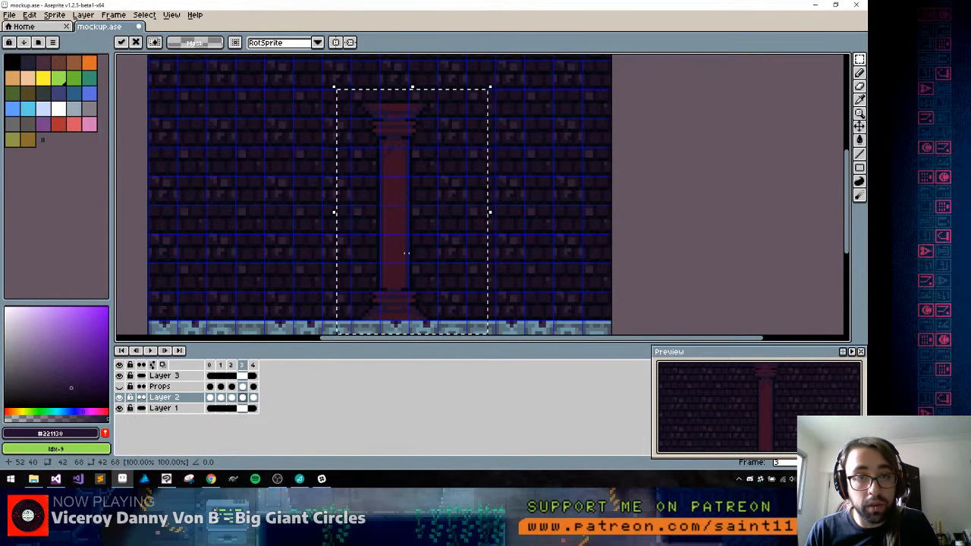
pyautogui.press('Return')
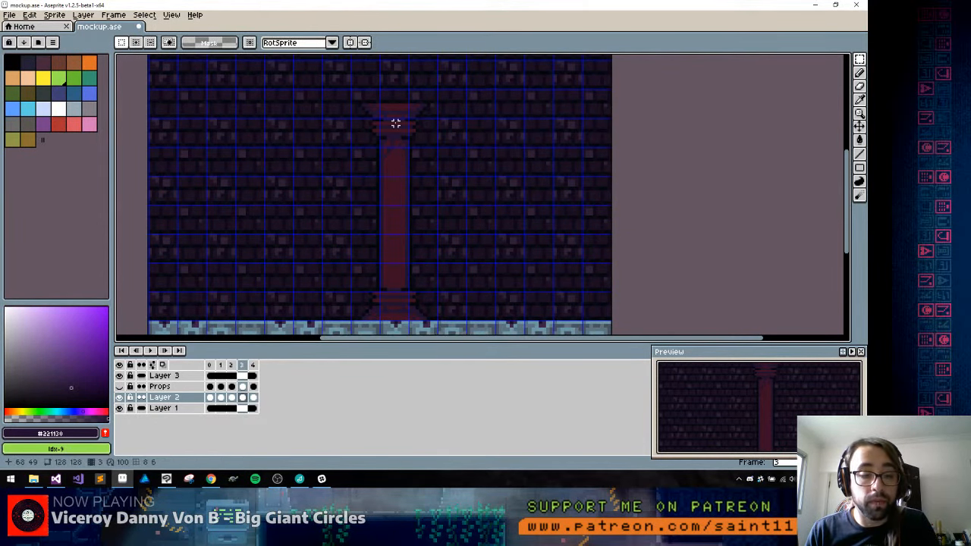
pyautogui.hotkey('ctrl', "'")
# Sample the dark red #3b1023 from the capital and touch up the jagged shading at the shaft's top with the Pencil
pyautogui.scroll(1, 408, 271)
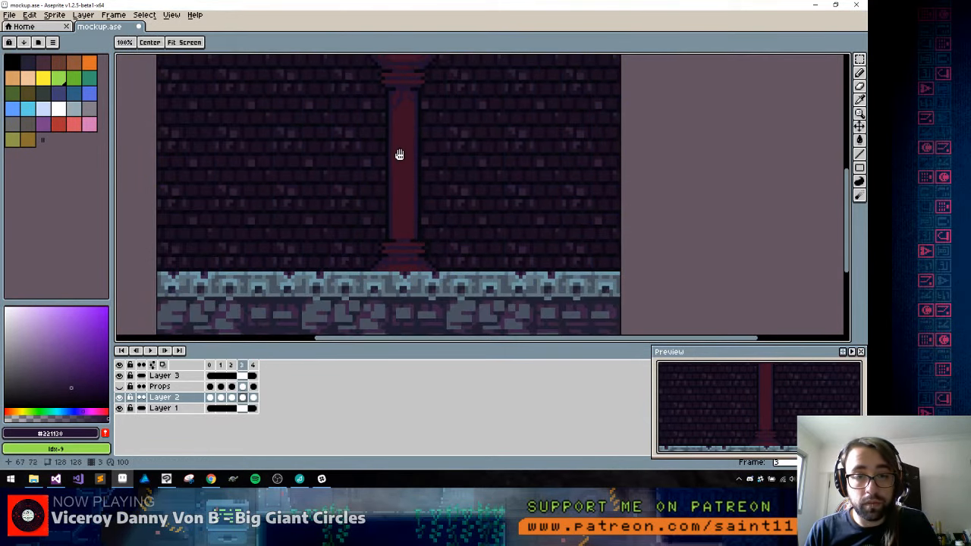
pyautogui.moveTo(397, 154); pyautogui.dragTo(394, 253)
pyautogui.scroll(3, 395, 173)
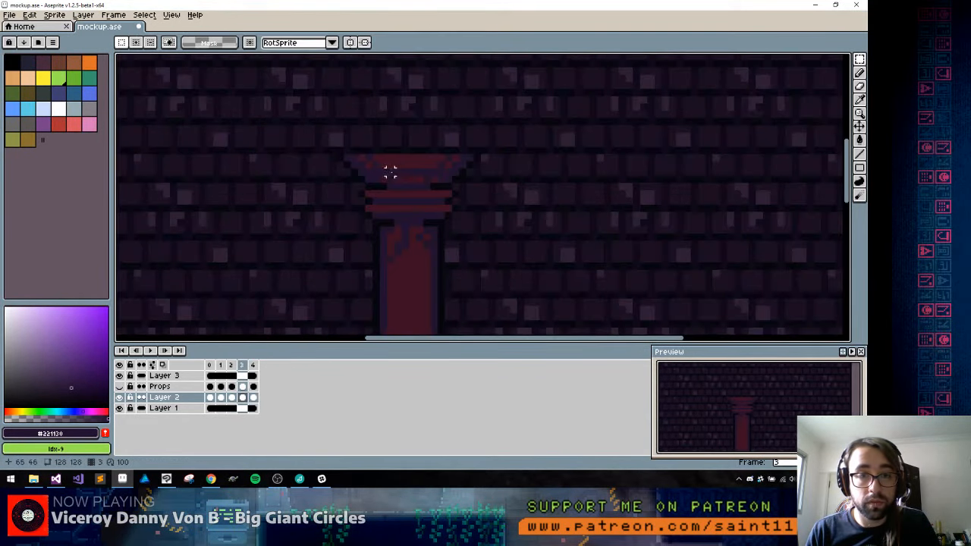
pyautogui.keyDown('alt'); pyautogui.click(401, 161); pyautogui.keyUp('alt')
pyautogui.press('b')
pyautogui.moveTo(390, 234); pyautogui.dragTo(390, 224)
# Draw jagged #221130 shading at the bottom of the shaft just above the base, and show the 8 px grid
pyautogui.scroll(-5, 389, 223)
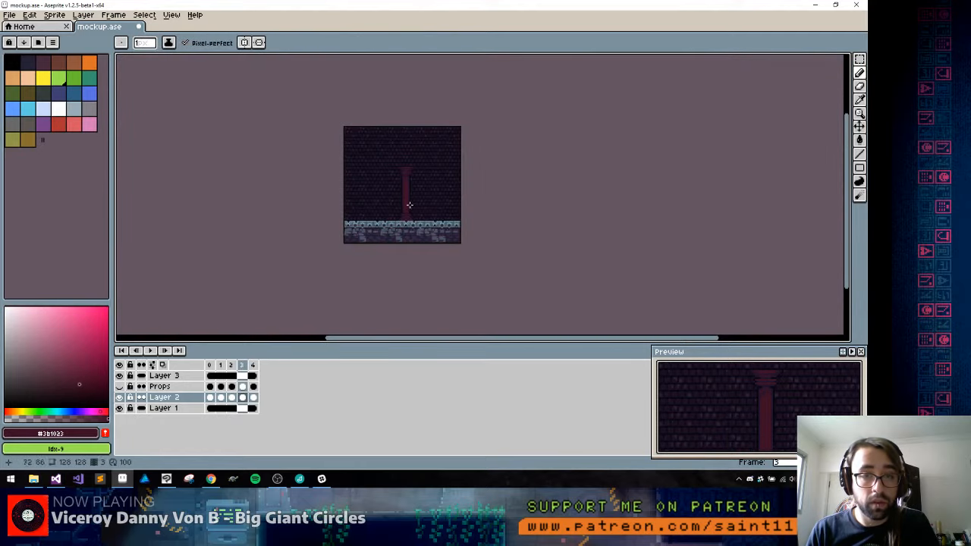
pyautogui.scroll(4, 405, 204)
pyautogui.keyDown('alt'); pyautogui.click(350, 275); pyautogui.keyUp('alt')
pyautogui.hotkey('ctrl', "'")
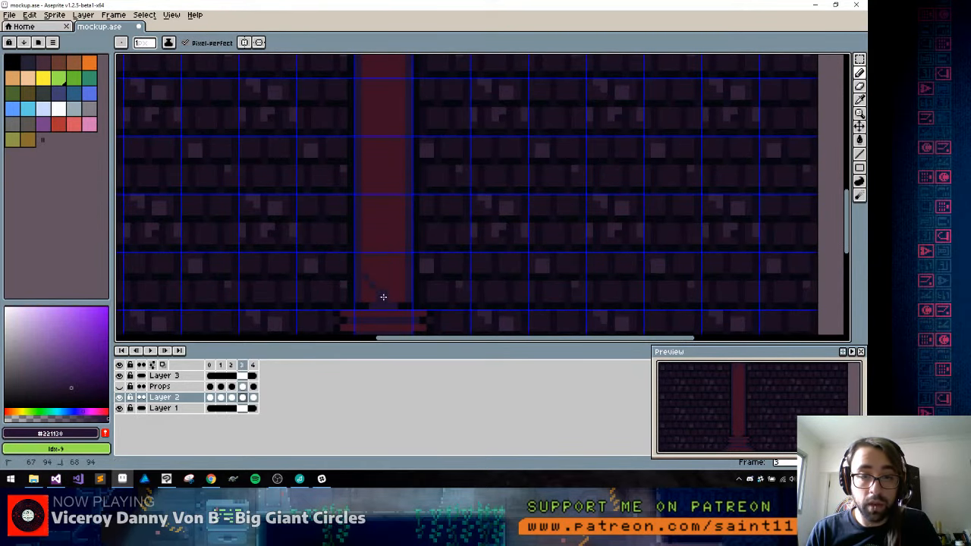
pyautogui.moveTo(392, 290); pyautogui.dragTo(437, 178)
# Select the pillar's capital with the top of the shaft and move it up about 4 px to meet the 8 px grid line
pyautogui.press('m')
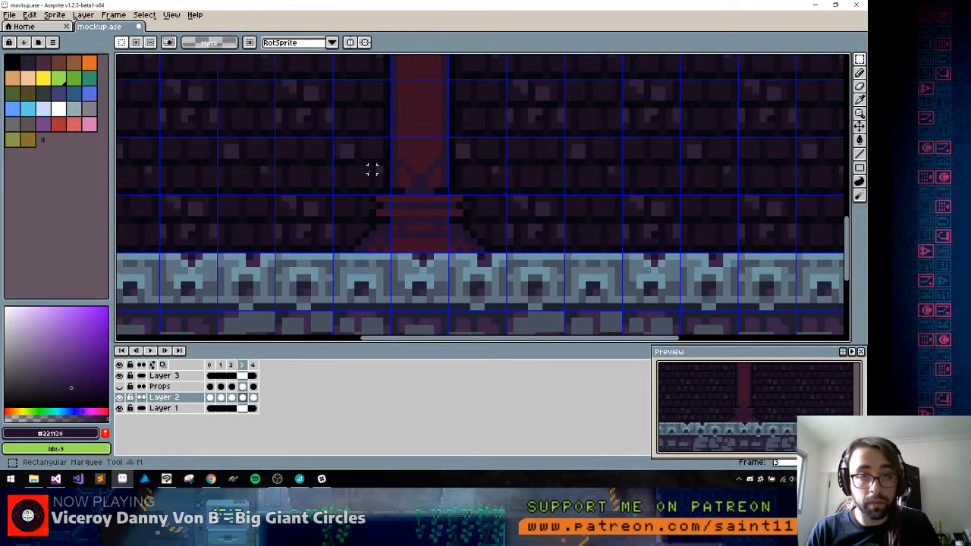
pyautogui.moveTo(337, 141)
pyautogui.mouseDown()
pyautogui.moveTo(365, 147)
pyautogui.moveTo(512, 264)
pyautogui.moveTo(504, 250)
pyautogui.mouseUp()
pyautogui.press('space')
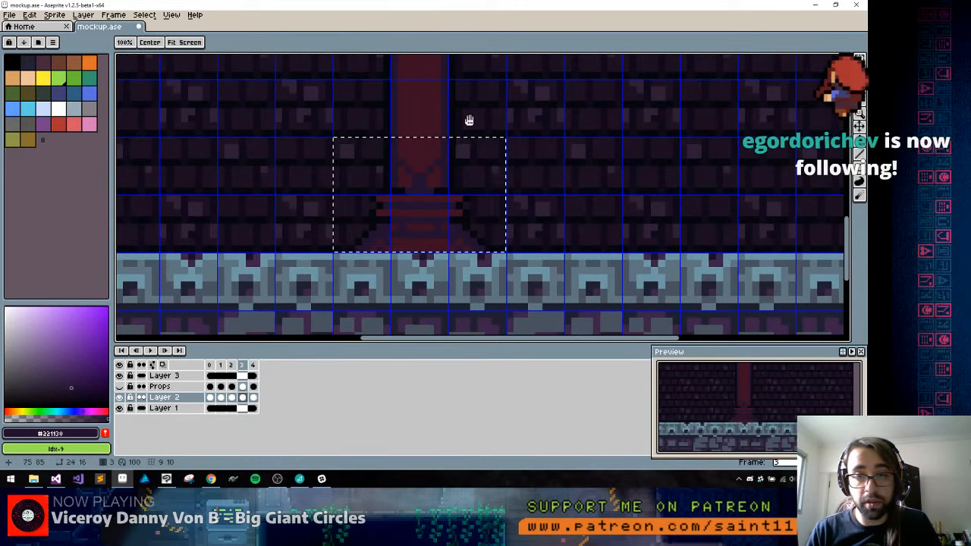
pyautogui.moveTo(455, 63); pyautogui.dragTo(472, 304)
pyautogui.moveTo(431, 74); pyautogui.dragTo(462, 303)
pyautogui.moveTo(432, 258); pyautogui.dragTo(422, 161)
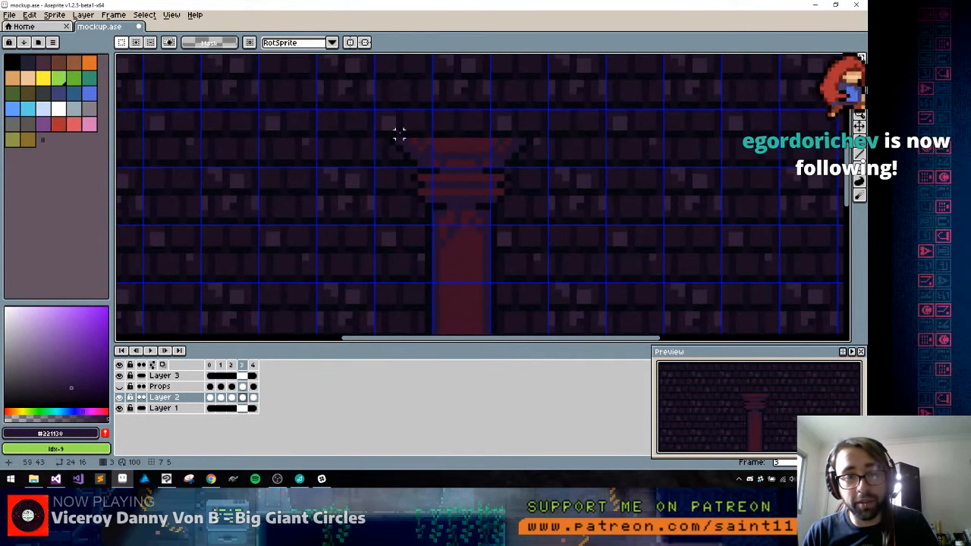
pyautogui.moveTo(378, 112); pyautogui.dragTo(566, 279)
pyautogui.moveTo(512, 210); pyautogui.dragTo(513, 190)
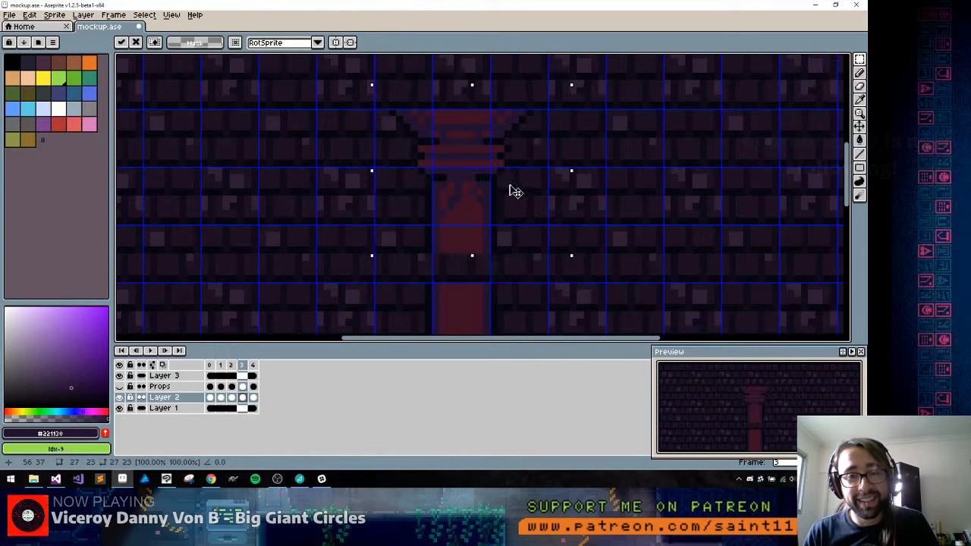
# Select the shaft section below the raised capital, extend it down over the gap in the shaft, and deselect
pyautogui.moveTo(408, 230); pyautogui.dragTo(557, 269)
pyautogui.moveTo(483, 271); pyautogui.dragTo(486, 341)
pyautogui.hotkey('ctrl', 'd')
pyautogui.press('b')
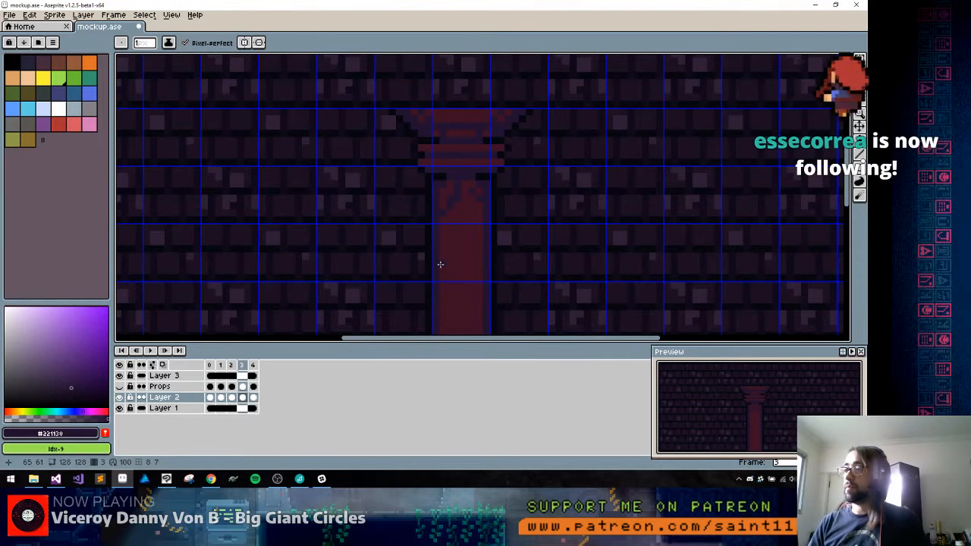
# Touch up the jagged shading at the top of the shaft with the Pencil in #221130
pyautogui.moveTo(437, 177); pyautogui.dragTo(471, 166)
pyautogui.scroll(-3, 470, 167)
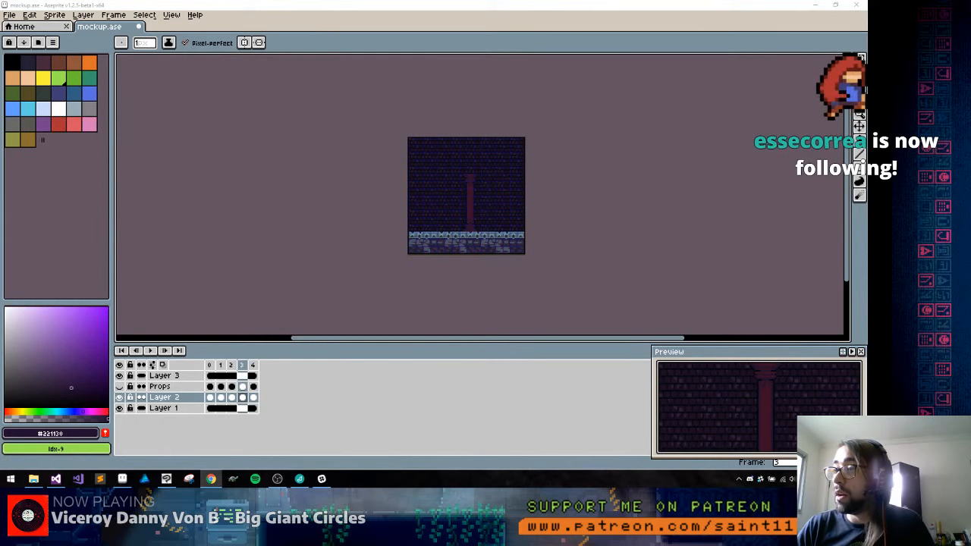
pyautogui.scroll(2, 476, 191)
pyautogui.scroll(3, 475, 190)
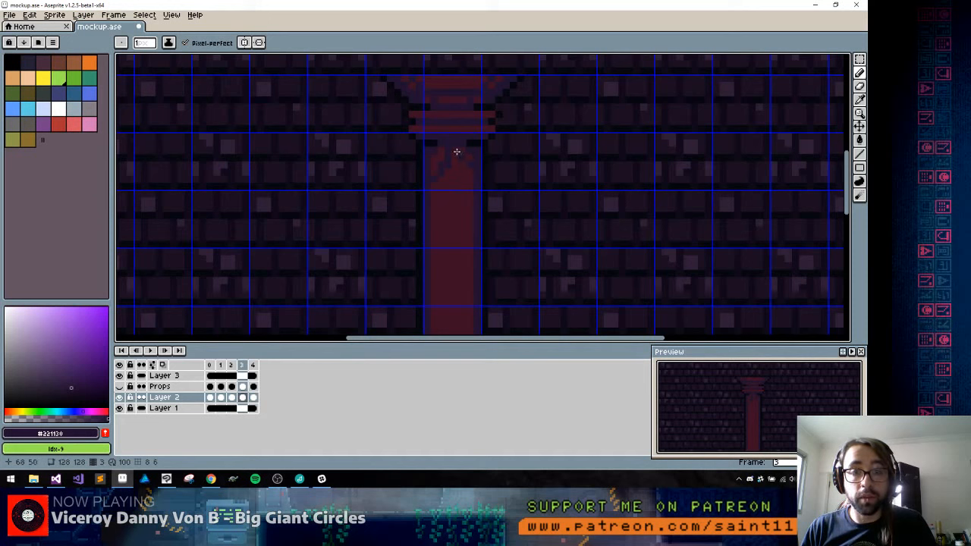
pyautogui.keyDown('alt'); pyautogui.click(464, 147); pyautogui.keyUp('alt')
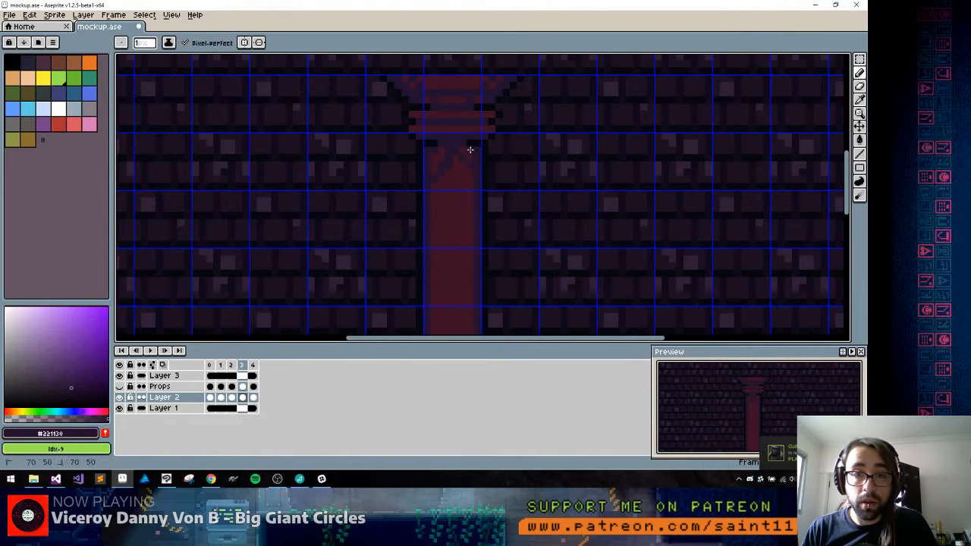
pyautogui.keyDown('alt'); pyautogui.click(455, 159); pyautogui.keyUp('alt')
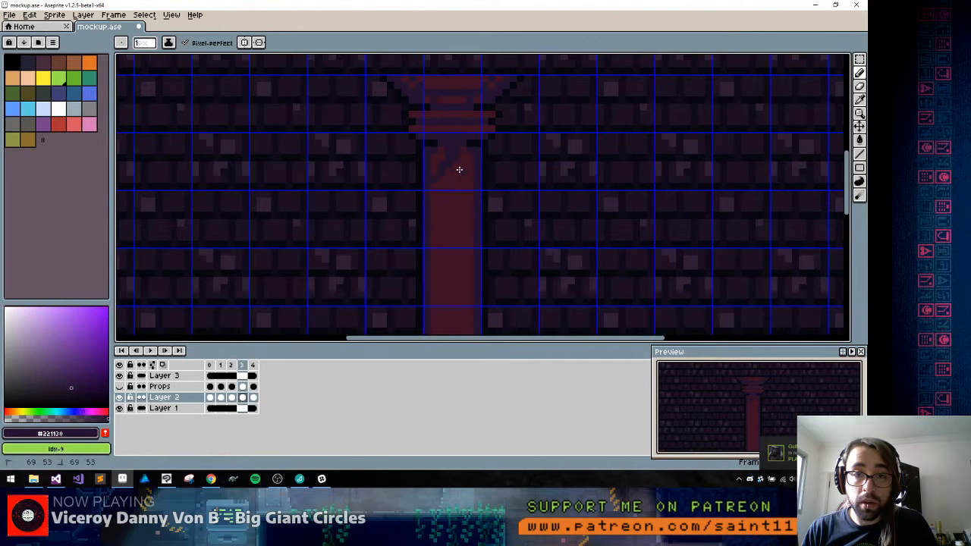
pyautogui.scroll(-5, 448, 152)
pyautogui.scroll(4, 460, 156)
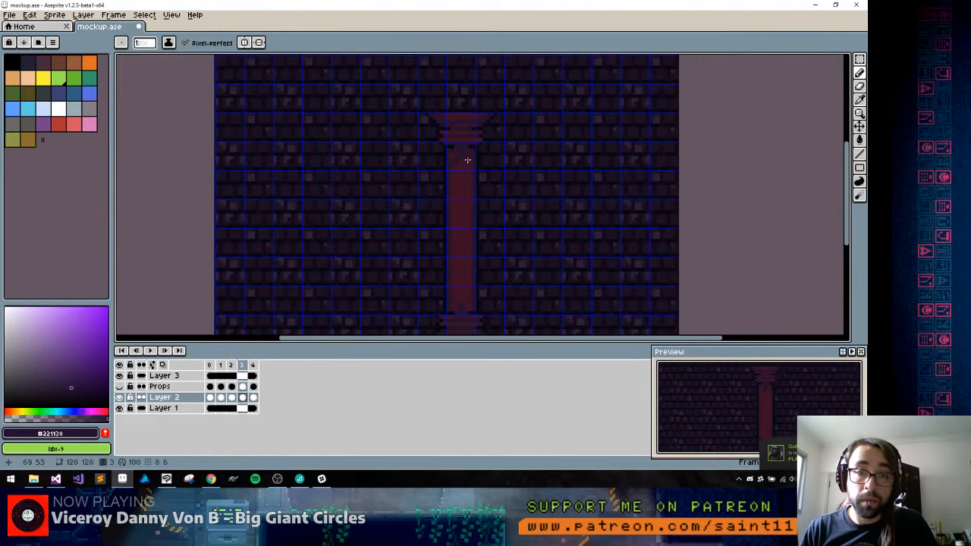
pyautogui.moveTo(464, 215); pyautogui.dragTo(462, 173)
# Mark out the capital, base and several shaft sections with marquee selections to check them against the 8 px grid, and deselect
pyautogui.press('m')
pyautogui.moveTo(457, 101)
pyautogui.mouseDown()
pyautogui.moveTo(463, 120)
pyautogui.moveTo(437, 104)
pyautogui.moveTo(483, 151)
pyautogui.moveTo(506, 148)
pyautogui.mouseUp()
pyautogui.moveTo(422, 267); pyautogui.dragTo(488, 319)
pyautogui.hotkey('ctrl', 'd')
pyautogui.moveTo(419, 217); pyautogui.dragTo(509, 251)
pyautogui.moveTo(419, 162); pyautogui.dragTo(533, 192)
pyautogui.hotkey('ctrl', 'd')
pyautogui.moveTo(422, 187); pyautogui.dragTo(509, 205)
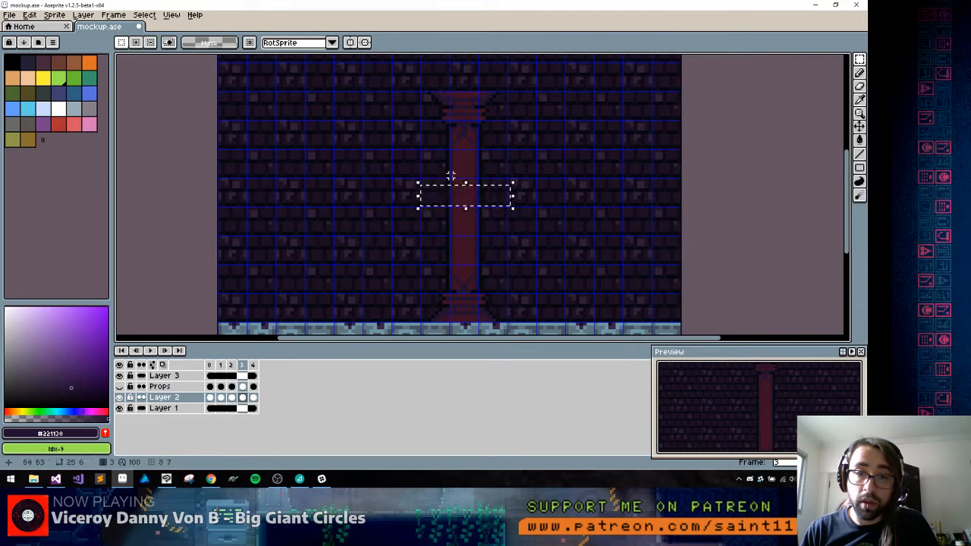
pyautogui.hotkey('ctrl', 'd')
pyautogui.moveTo(429, 157); pyautogui.dragTo(518, 183)
pyautogui.moveTo(440, 236); pyautogui.dragTo(479, 269)
pyautogui.hotkey('ctrl', 'd')
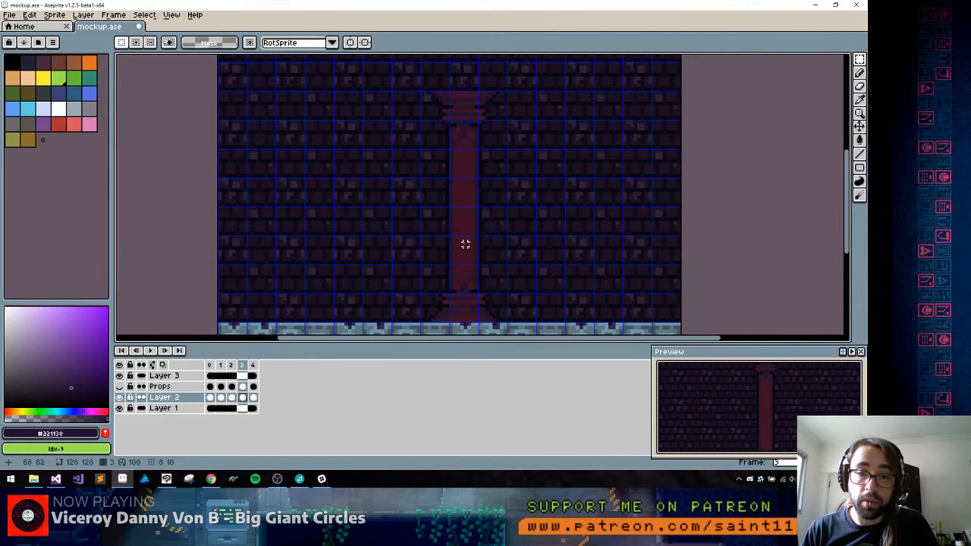
# Draw the protruding side edges of a band on the lower shaft in #221130 with #05070e outline pixels
pyautogui.scroll(2, 465, 243)
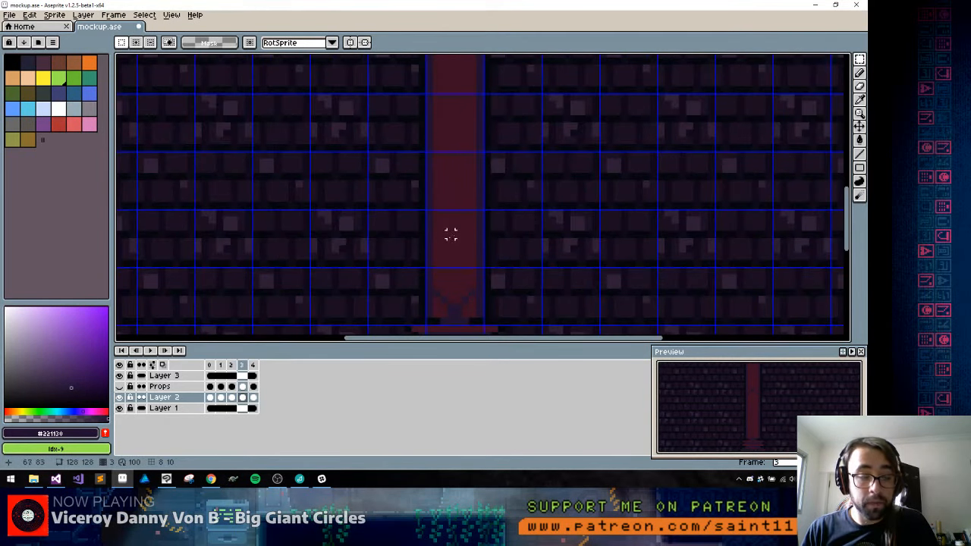
pyautogui.press('b')
pyautogui.keyDown('alt'); pyautogui.click(436, 186); pyautogui.keyUp('alt')
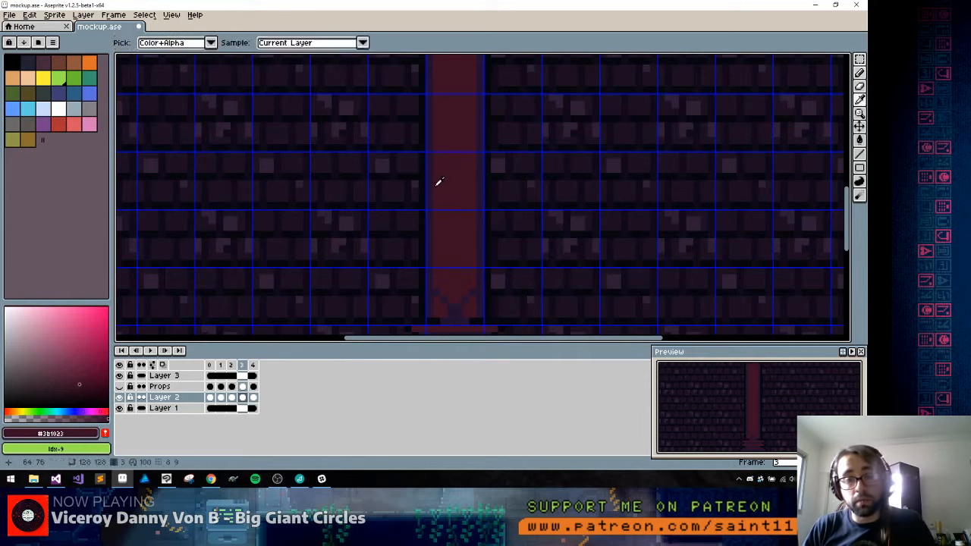
pyautogui.keyDown('alt'); pyautogui.click(430, 235); pyautogui.keyUp('alt')
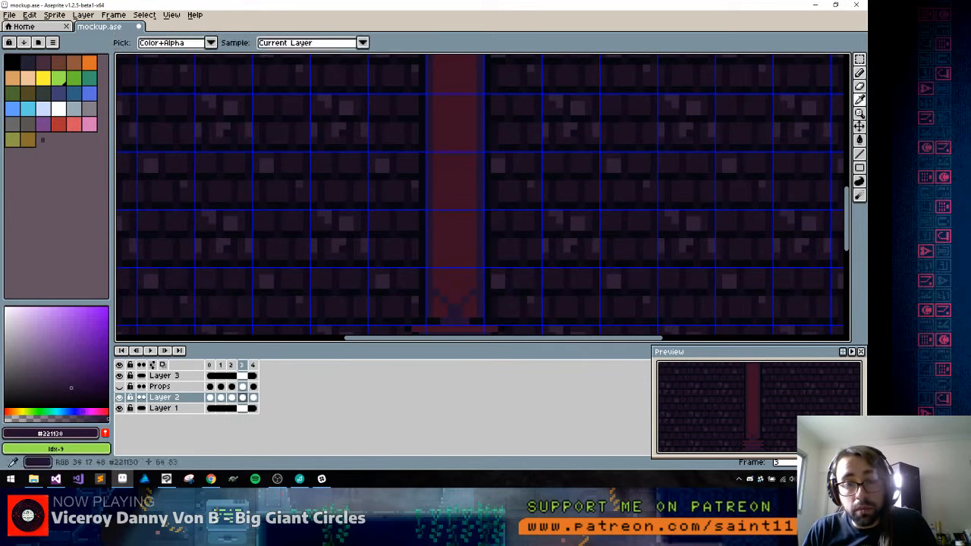
pyautogui.keyDown('alt'); pyautogui.click(413, 228); pyautogui.keyUp('alt')
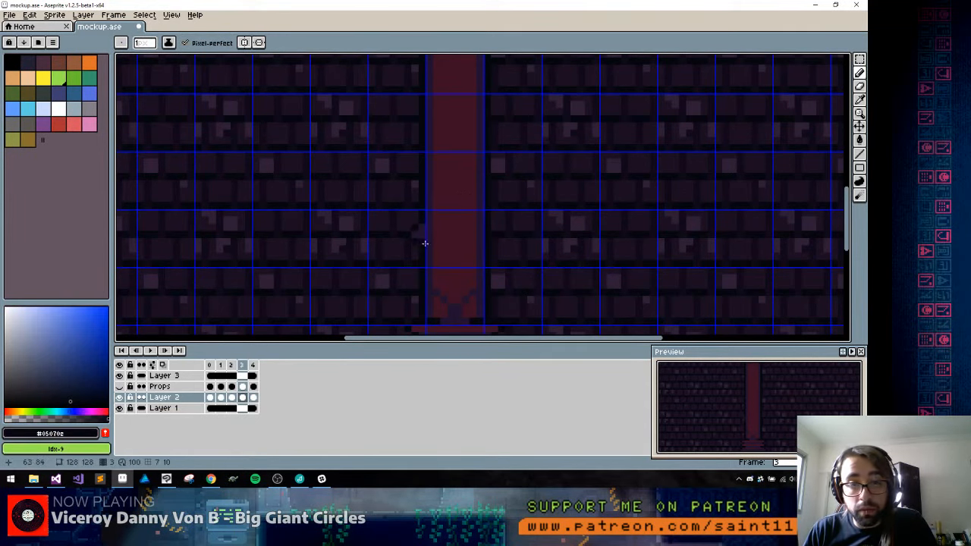
pyautogui.keyDown('alt'); pyautogui.click(486, 231); pyautogui.keyUp('alt')
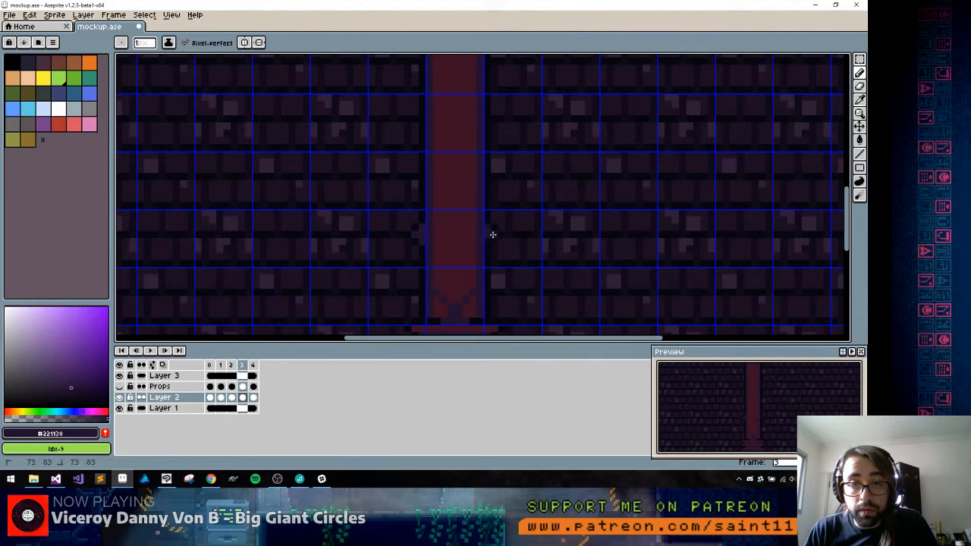
# Fill the band's protruding sides with #3b1023 and draw #221130 shadow lines across the shaft above and below it
pyautogui.keyDown('alt'); pyautogui.click(476, 239); pyautogui.keyUp('alt')
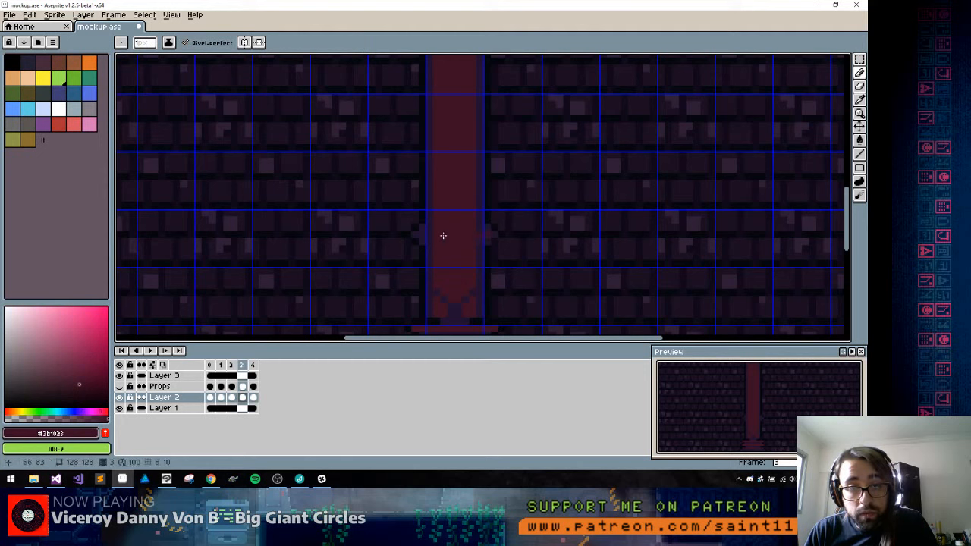
pyautogui.moveTo(443, 235)
pyautogui.mouseDown()
pyautogui.moveTo(425, 236)
pyautogui.moveTo(429, 243)
pyautogui.mouseUp()
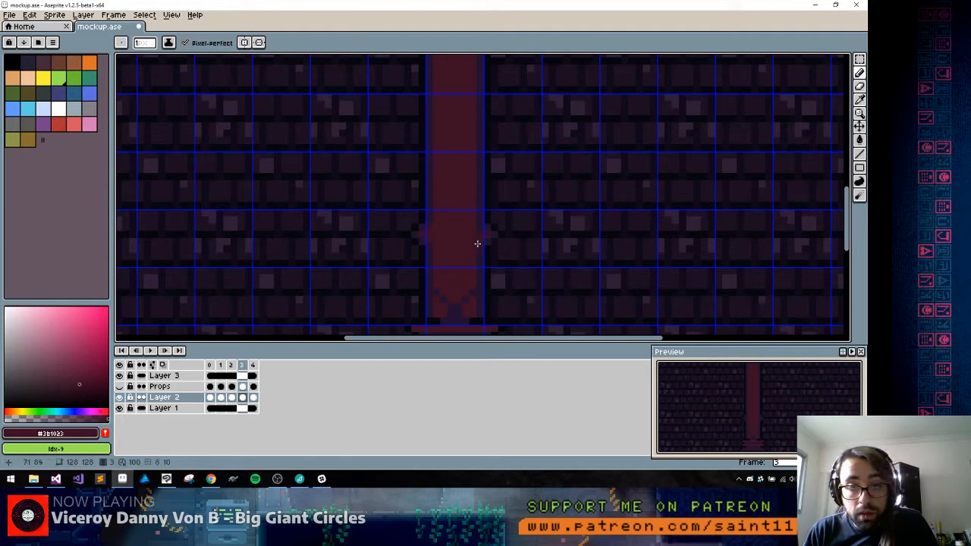
pyautogui.keyDown('alt'); pyautogui.click(480, 220); pyautogui.keyUp('alt')
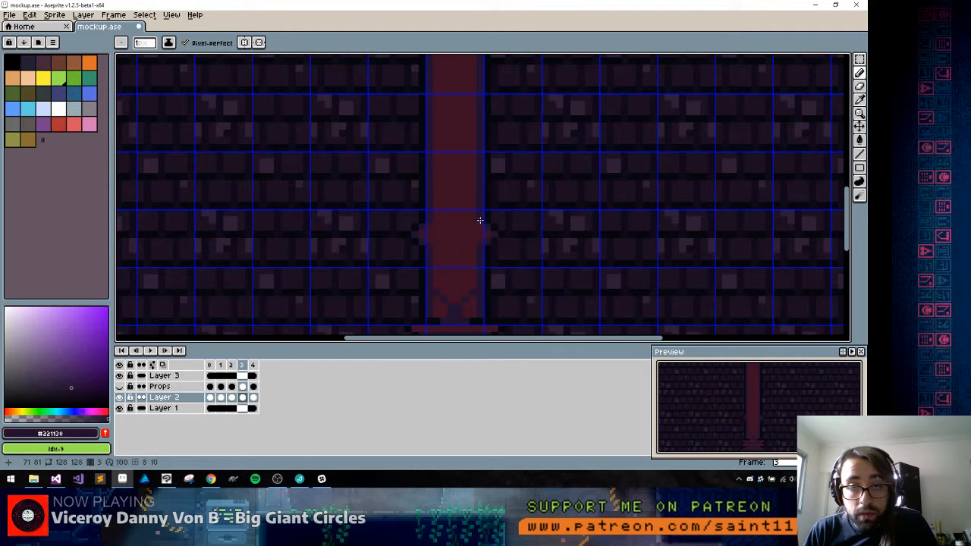
pyautogui.moveTo(434, 249); pyautogui.dragTo(474, 251)
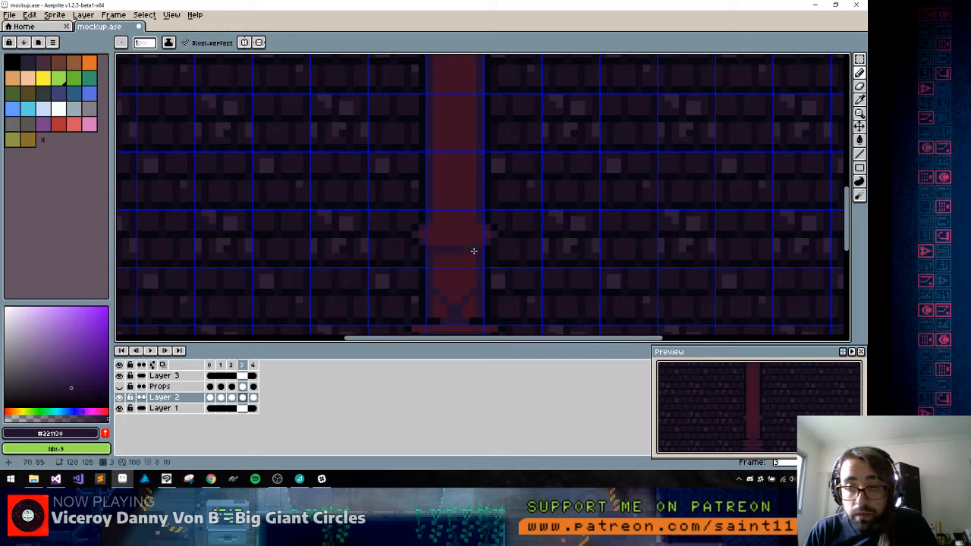
pyautogui.moveTo(432, 219); pyautogui.dragTo(470, 221)
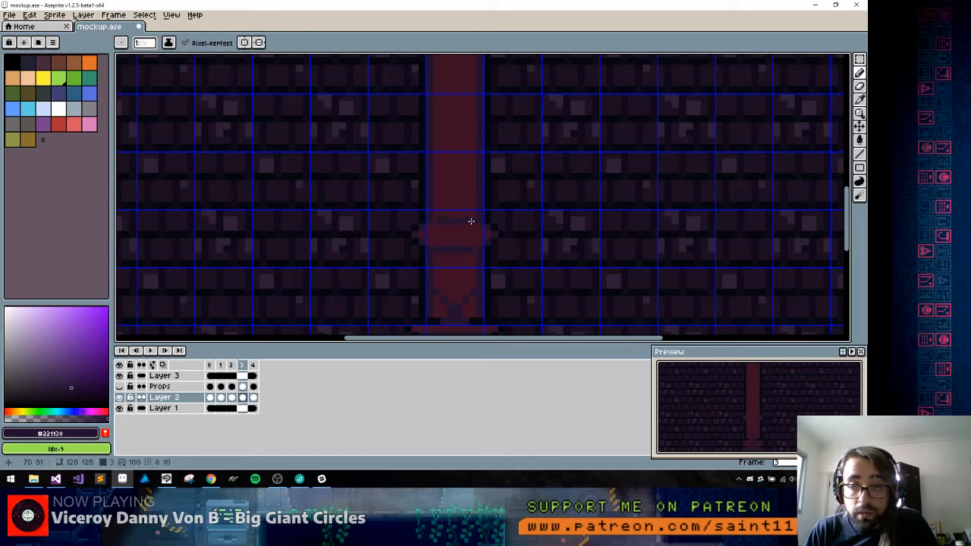
# Draw jagged #221130 crack shading on the shaft below and above the band, correcting stray pixels with #3b1023
pyautogui.moveTo(436, 271); pyautogui.dragTo(449, 256)
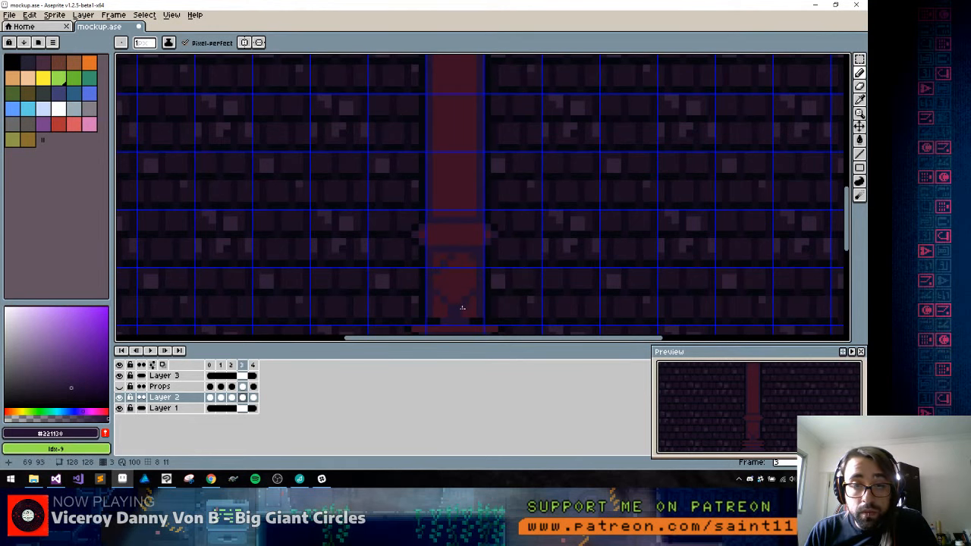
pyautogui.press('space')
pyautogui.moveTo(453, 308)
pyautogui.mouseDown()
pyautogui.moveTo(440, 220)
pyautogui.moveTo(448, 176)
pyautogui.moveTo(447, 240)
pyautogui.mouseUp()
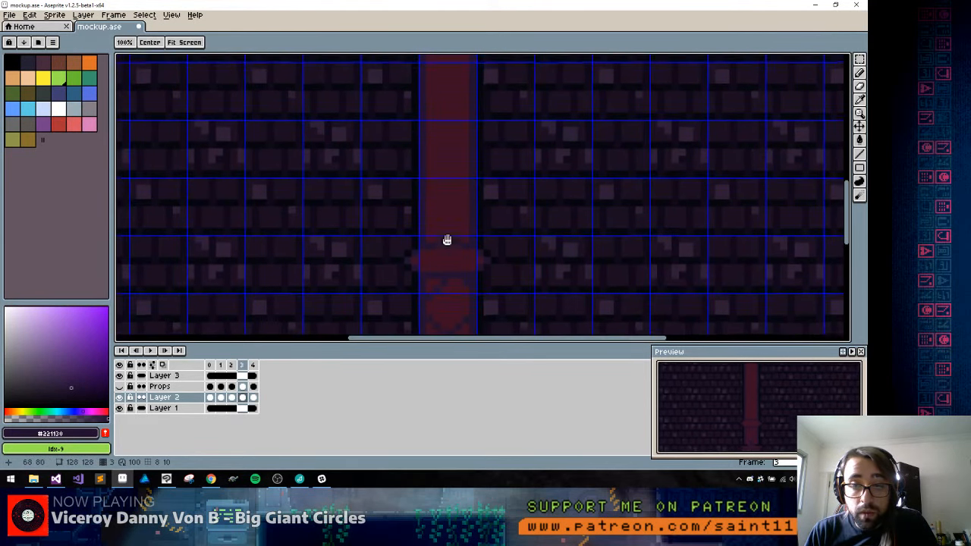
pyautogui.moveTo(469, 197); pyautogui.dragTo(448, 236)
pyautogui.moveTo(433, 184)
pyautogui.mouseDown()
pyautogui.moveTo(452, 203)
pyautogui.moveTo(423, 218)
pyautogui.mouseUp()
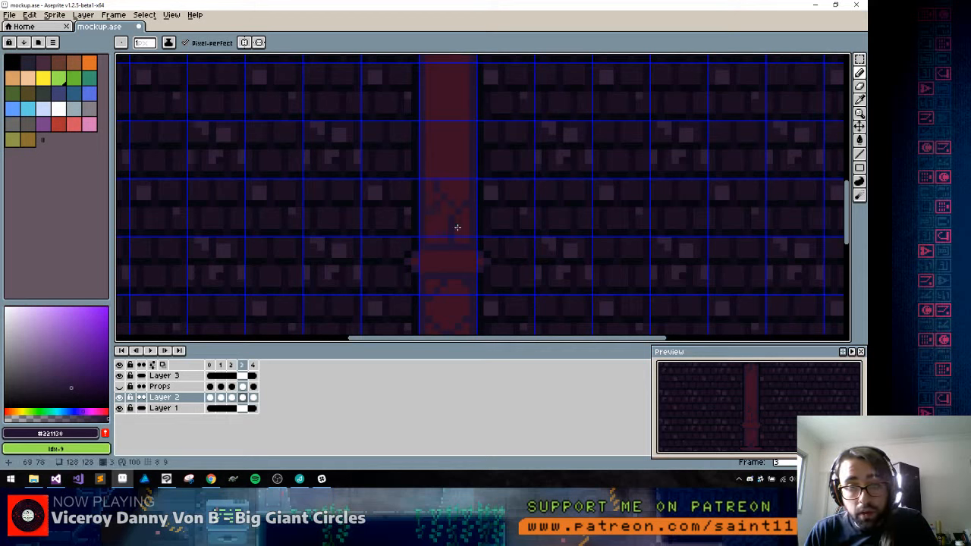
pyautogui.keyDown('alt'); pyautogui.click(459, 233); pyautogui.keyUp('alt')
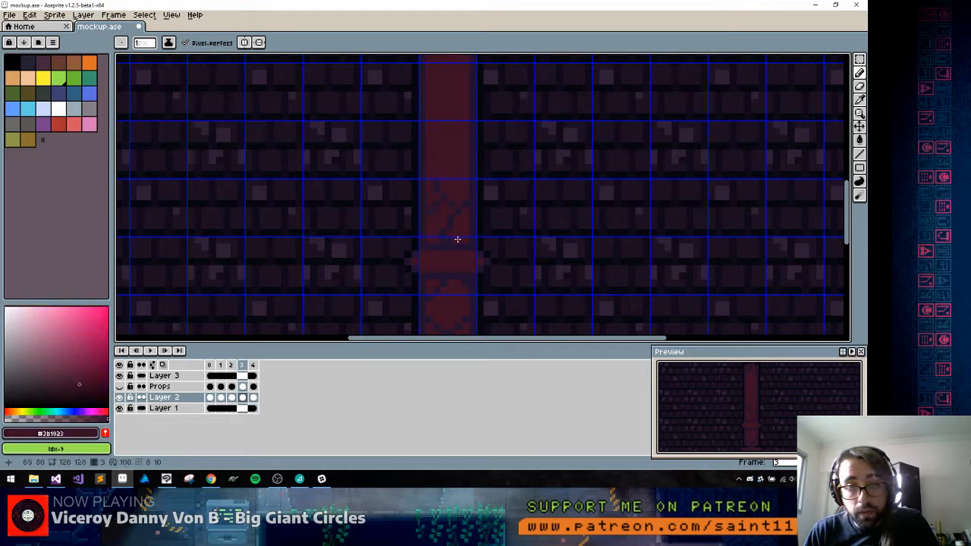
# Copy the cracked 8 px high shaft section up the shaft to below the capital, deselect, and touch up the joins with #221130
pyautogui.press('m')
pyautogui.moveTo(410, 187)
pyautogui.mouseDown()
pyautogui.moveTo(462, 206)
pyautogui.moveTo(491, 237)
pyautogui.moveTo(460, 210)
pyautogui.moveTo(461, 160)
pyautogui.moveTo(461, 251)
pyautogui.moveTo(462, 200)
pyautogui.mouseUp()
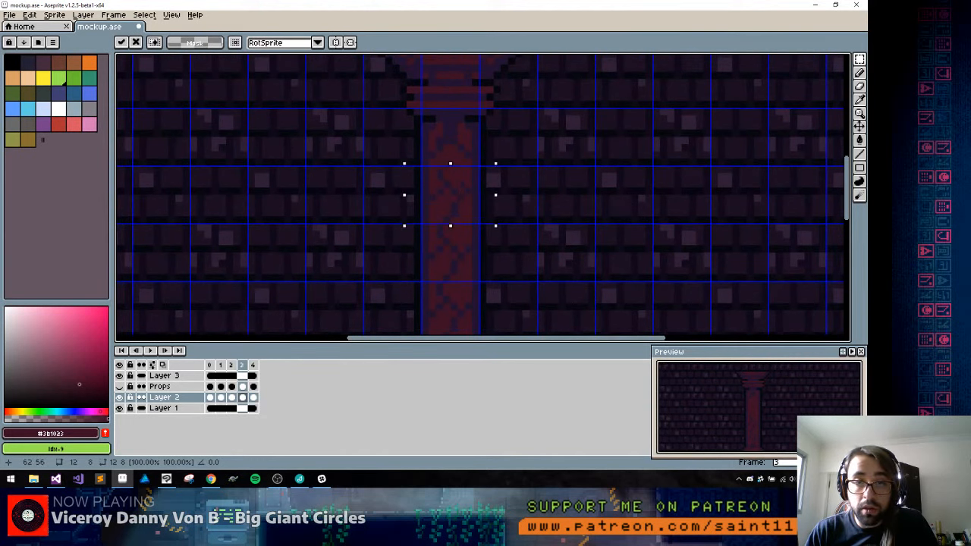
pyautogui.hotkey('ctrl', 'd')
pyautogui.press('b')
pyautogui.keyDown('alt'); pyautogui.click(435, 167); pyautogui.keyUp('alt')
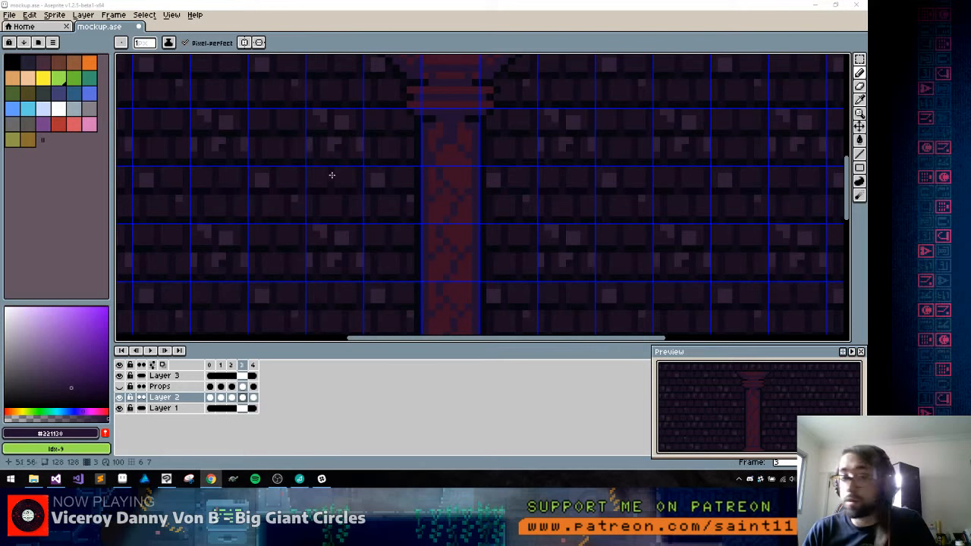
# Hide the grid, sample the purple #4f193d from the large mirror's frame in frame 2, and return to frame 3
pyautogui.scroll(-4, 387, 175)
pyautogui.scroll(3, 427, 205)
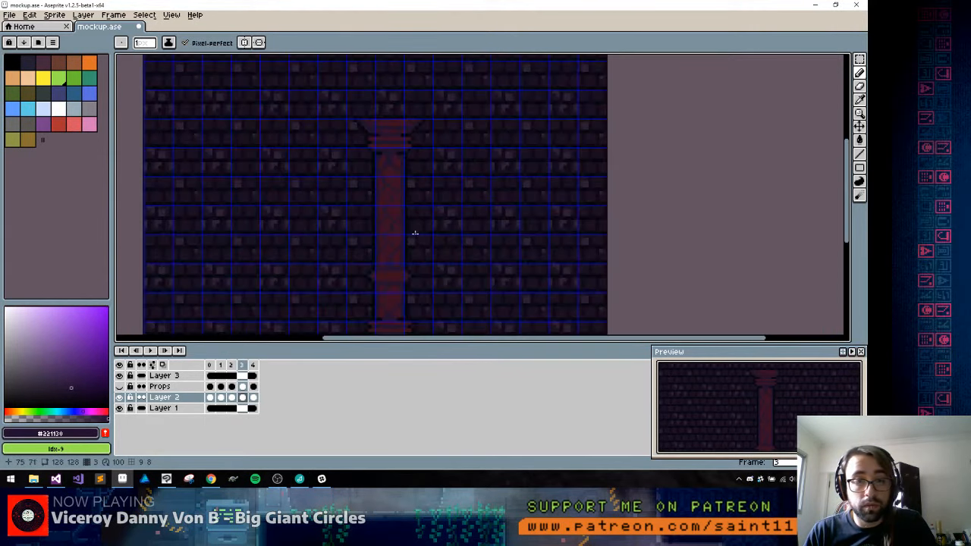
pyautogui.hotkey('ctrl', "'")
pyautogui.moveTo(421, 251); pyautogui.dragTo(445, 194)
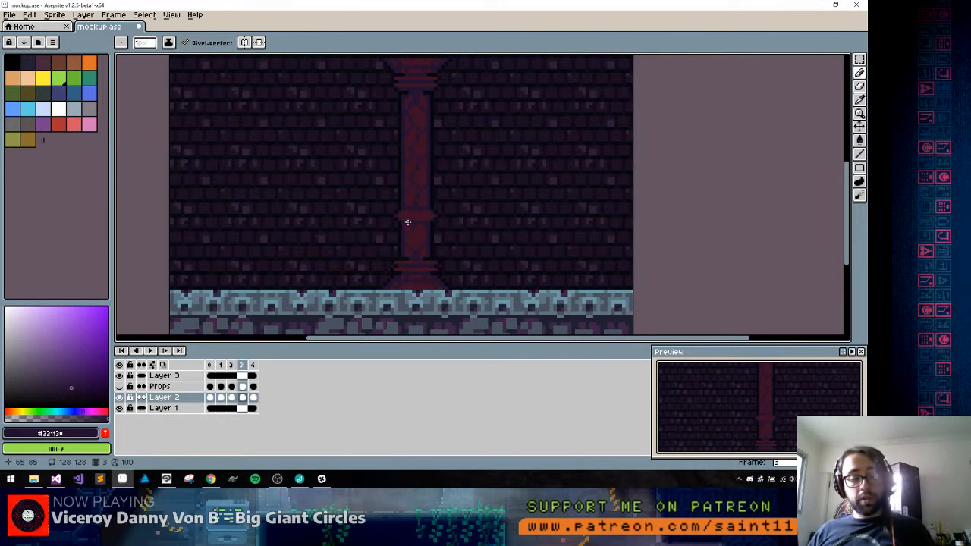
pyautogui.press(',')
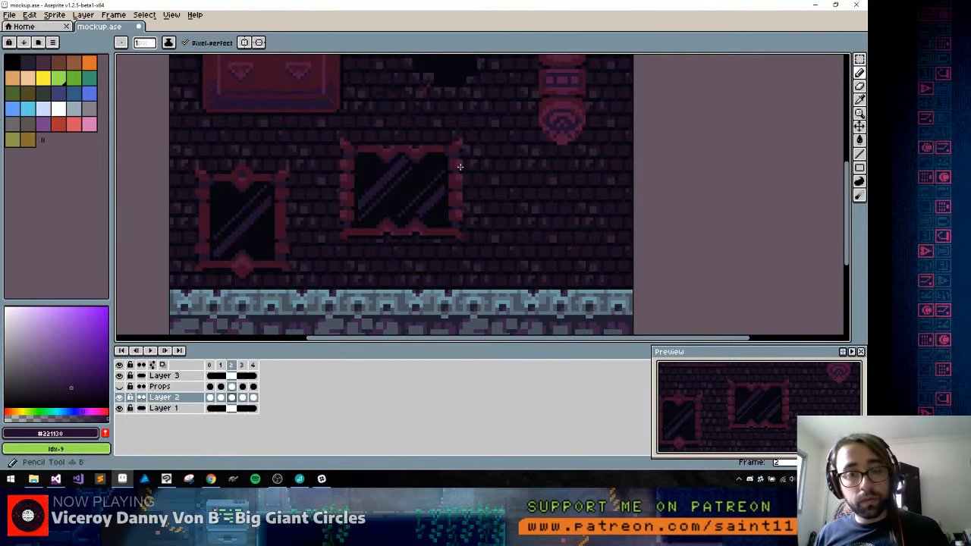
pyautogui.keyDown('alt'); pyautogui.click(459, 161); pyautogui.keyUp('alt')
pyautogui.press('.')
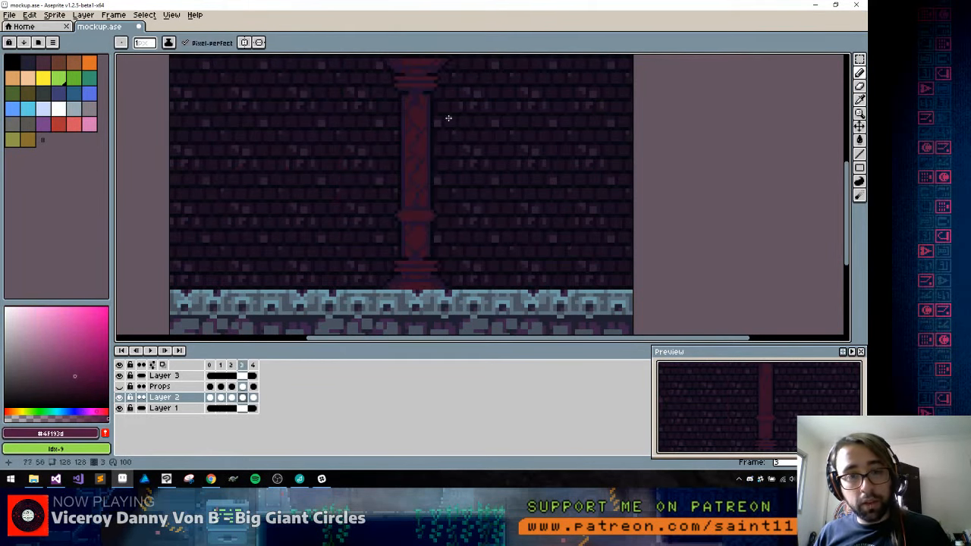
# Paint a #4f193d highlight across the middle of the shaft's band and refine its edges with #3b1023
pyautogui.scroll(2, 414, 215)
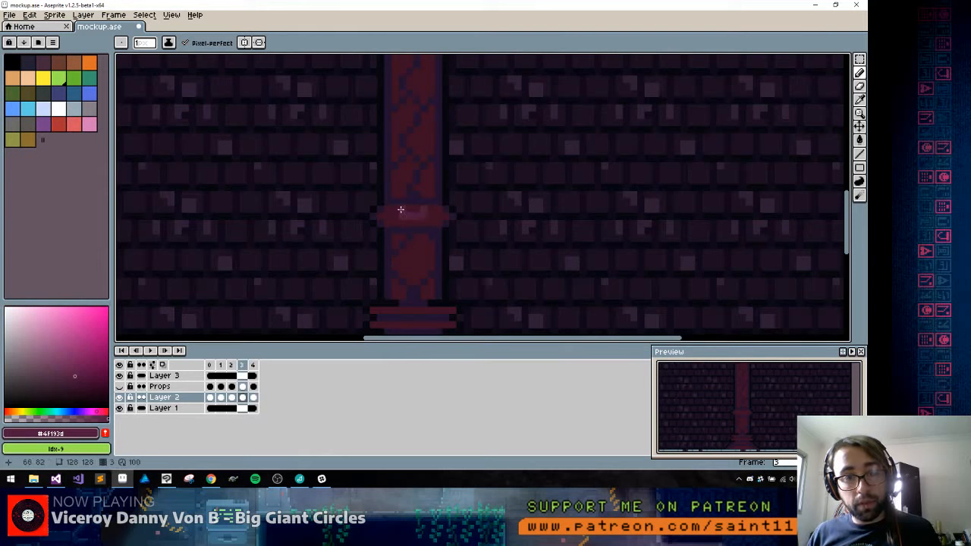
pyautogui.click(429, 214)
pyautogui.keyDown('alt'); pyautogui.click(387, 211); pyautogui.keyUp('alt')
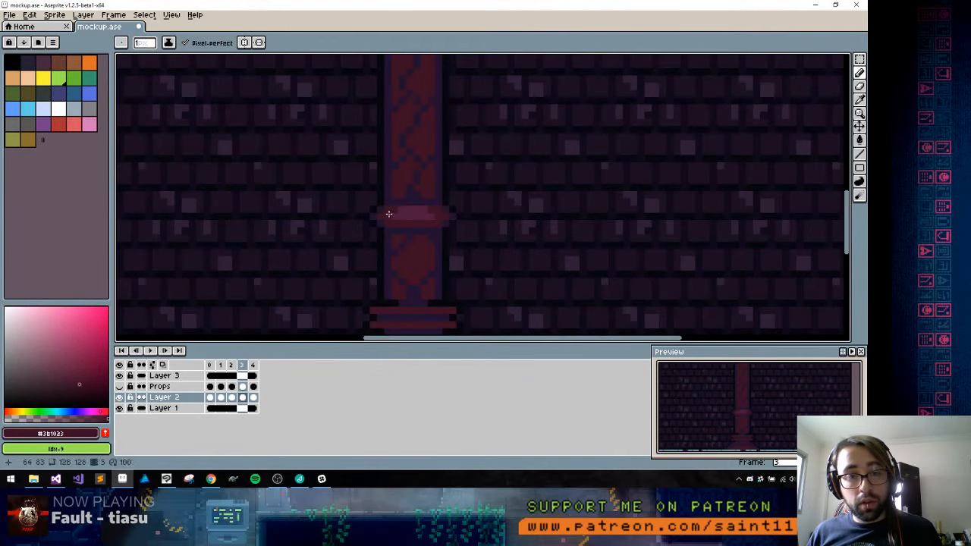
pyautogui.keyDown('alt'); pyautogui.click(406, 217); pyautogui.keyUp('alt')
pyautogui.moveTo(408, 223); pyautogui.dragTo(425, 222)
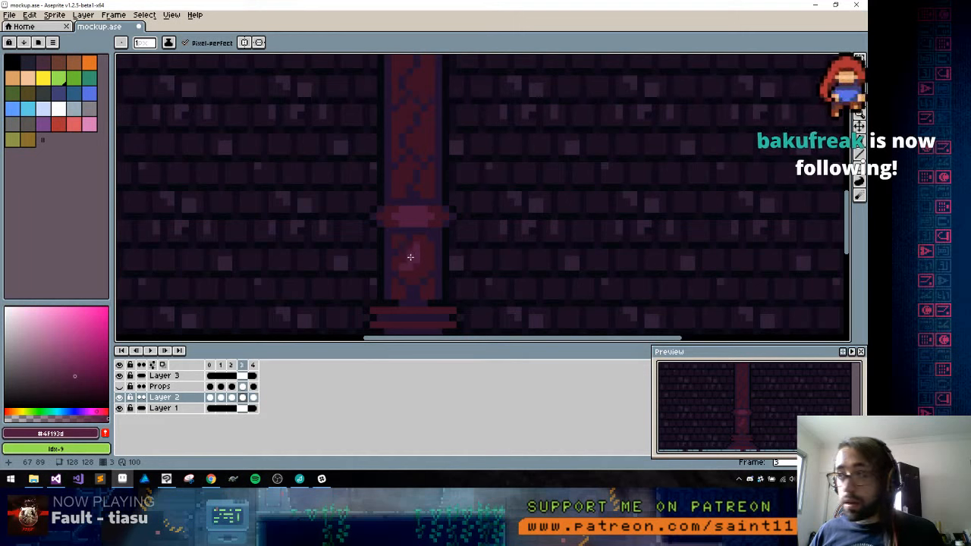
pyautogui.hotkey('alt', 'Tab')
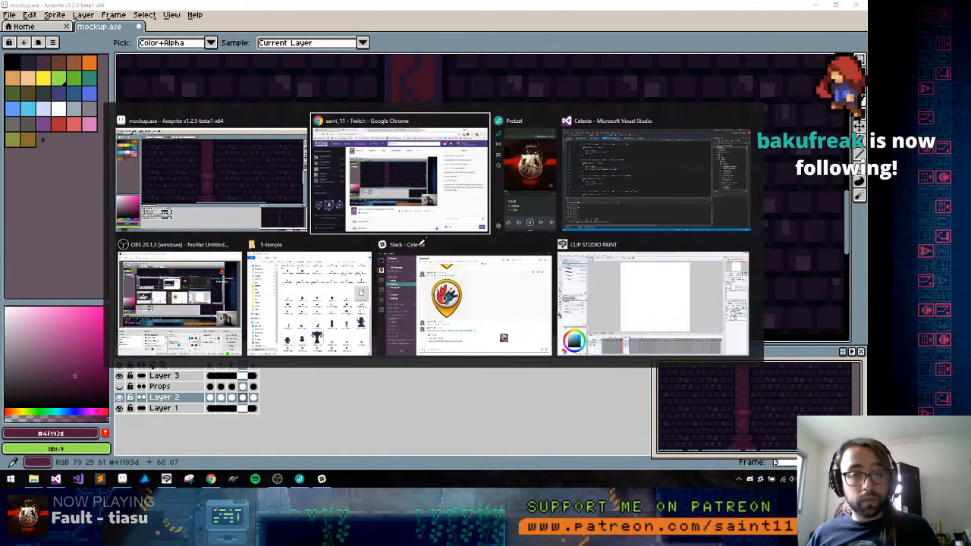
pyautogui.hotkey('alt', 'Tab')
pyautogui.keyDown('alt'); pyautogui.click(212, 290); pyautogui.keyUp('alt')
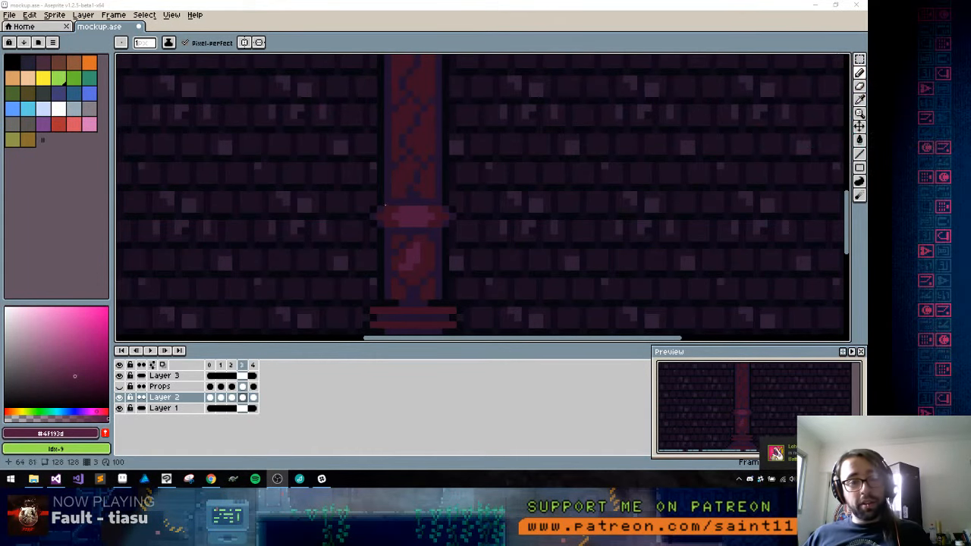
# Paint a #4f193d highlight in the middle of the shaft section below the band and trim its edges with #3b1023
pyautogui.click(409, 255)
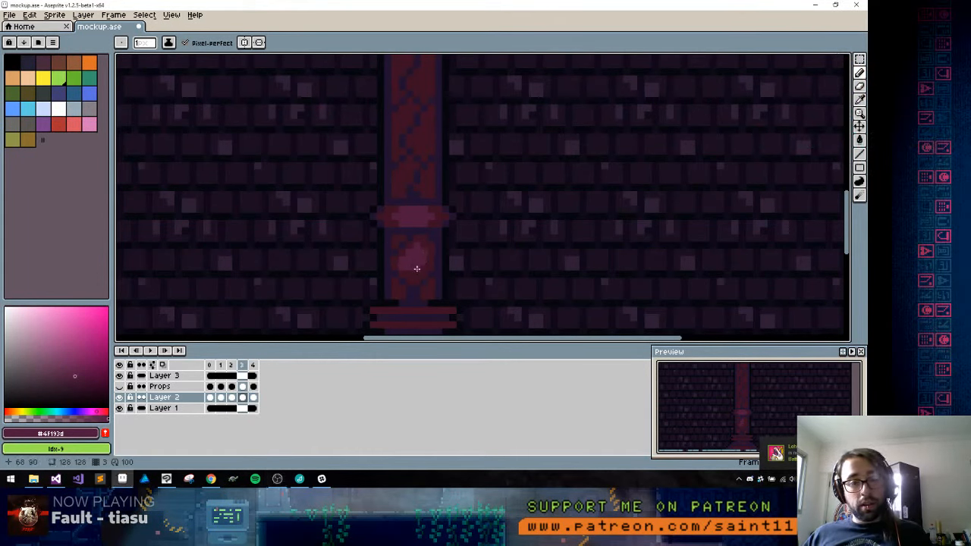
pyautogui.moveTo(411, 277); pyautogui.dragTo(406, 190)
pyautogui.keyDown('alt'); pyautogui.click(407, 203); pyautogui.keyUp('alt')
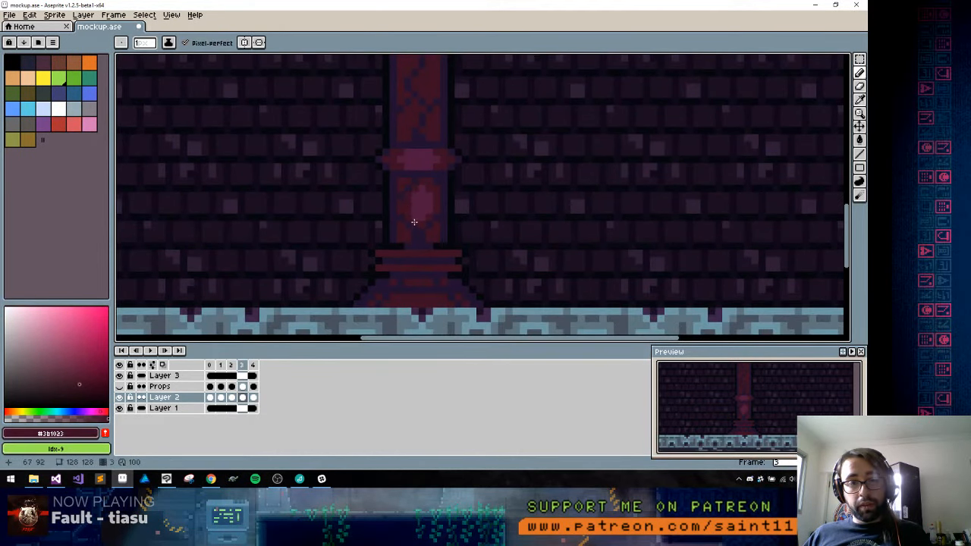
pyautogui.keyDown('alt'); pyautogui.click(393, 206); pyautogui.keyUp('alt')
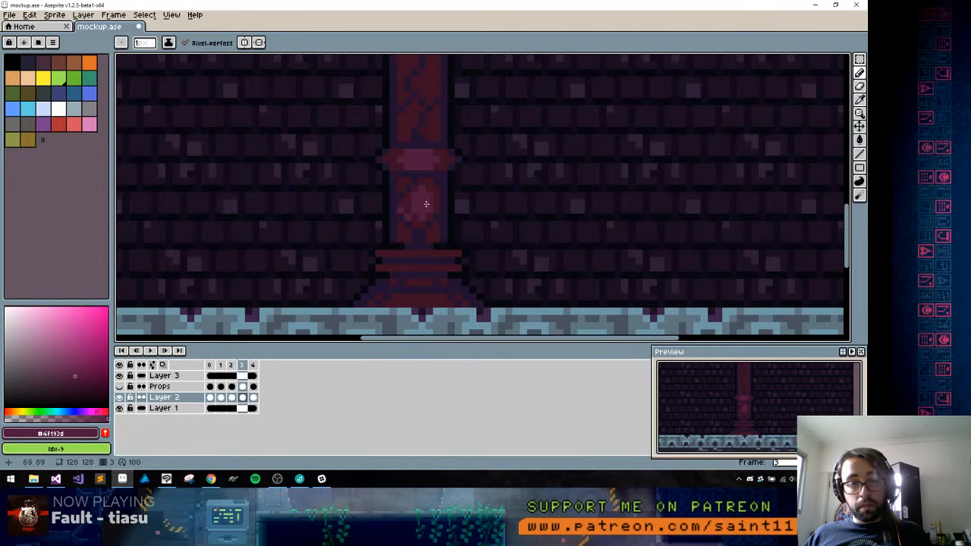
# Show the grid and paint a #4f193d highlight between the cracks on the shaft just above the band
pyautogui.moveTo(434, 188)
pyautogui.mouseDown()
pyautogui.moveTo(427, 182)
pyautogui.moveTo(407, 219)
pyautogui.moveTo(408, 278)
pyautogui.mouseUp()
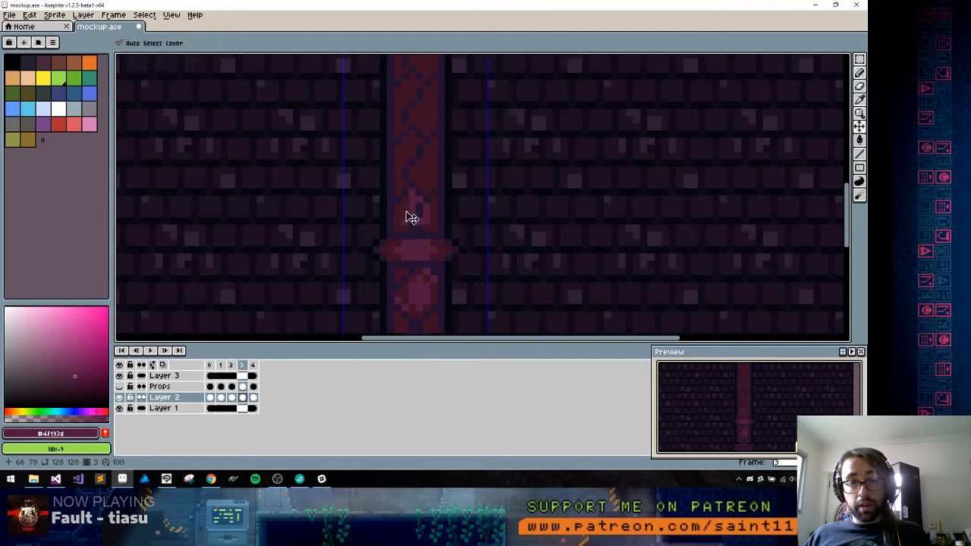
pyautogui.keyDown('alt'); pyautogui.click(432, 223); pyautogui.keyUp('alt')
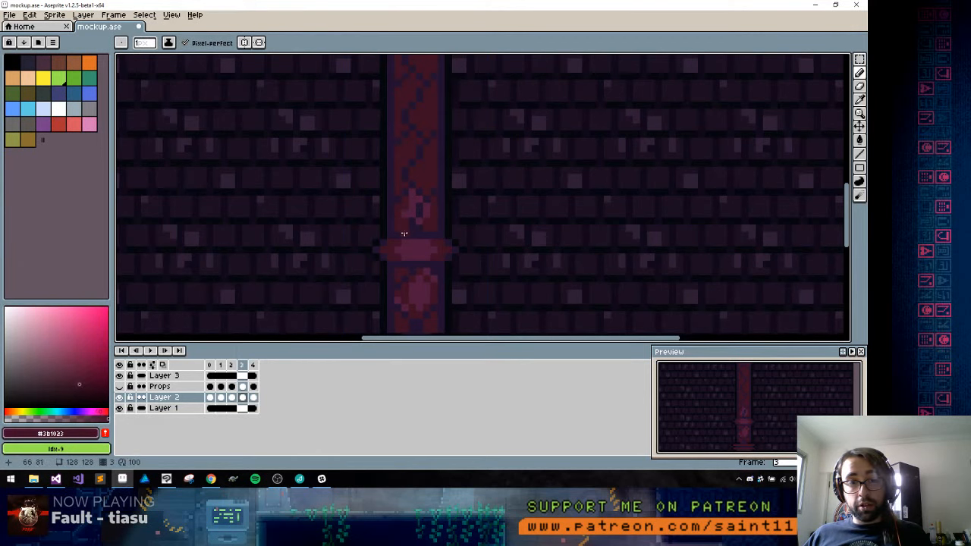
pyautogui.hotkey('ctrl', "'")
pyautogui.keyDown('alt'); pyautogui.click(412, 208); pyautogui.keyUp('alt')
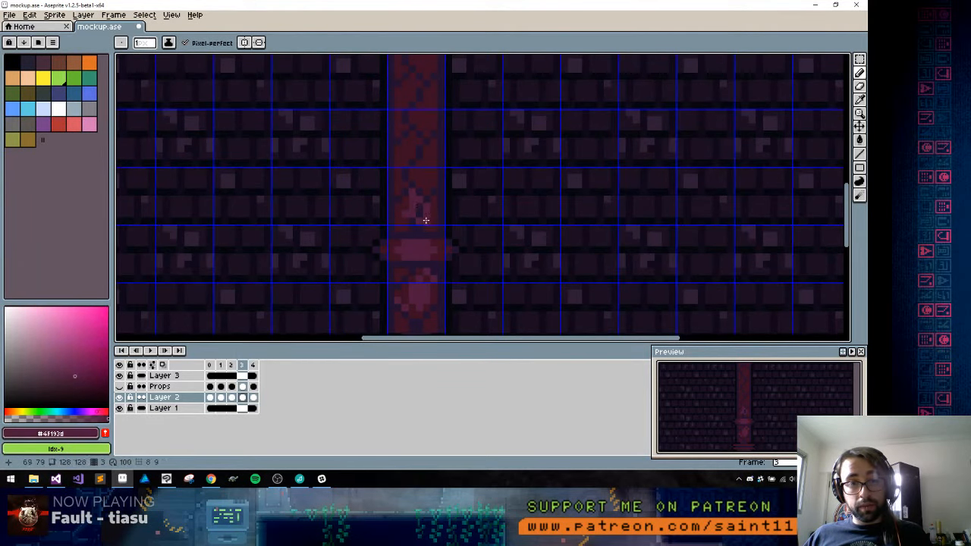
pyautogui.moveTo(424, 195); pyautogui.dragTo(421, 176)
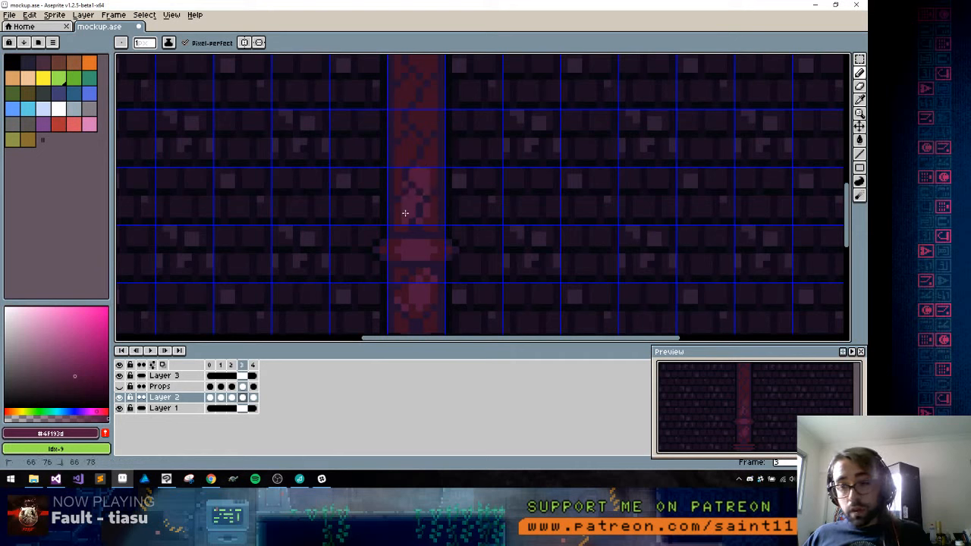
# Reshape the highlight on the shaft section below the band with #4f193d and #3b1023, undoing the last stray pixel
pyautogui.moveTo(407, 283); pyautogui.dragTo(414, 200)
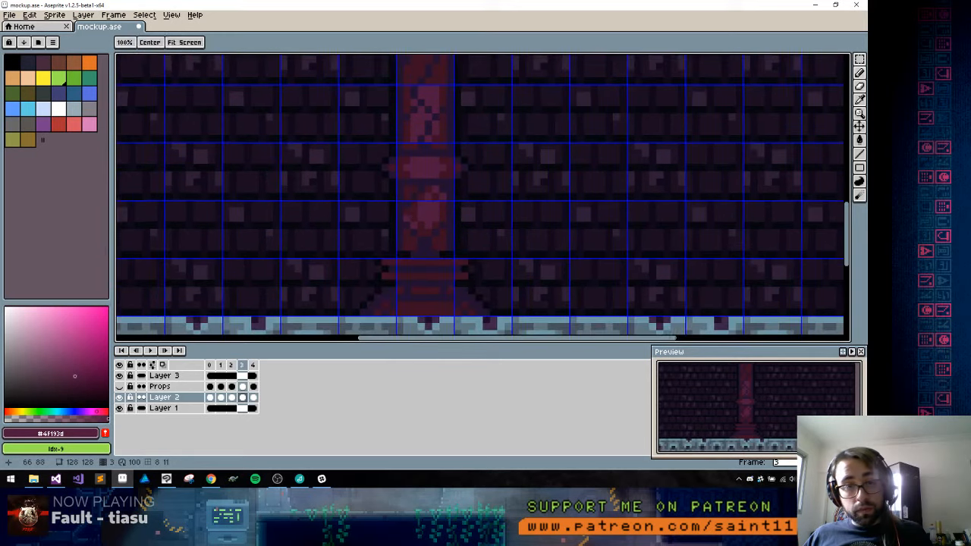
pyautogui.keyDown('alt'); pyautogui.click(412, 211); pyautogui.keyUp('alt')
pyautogui.keyDown('alt'); pyautogui.click(433, 194); pyautogui.keyUp('alt')
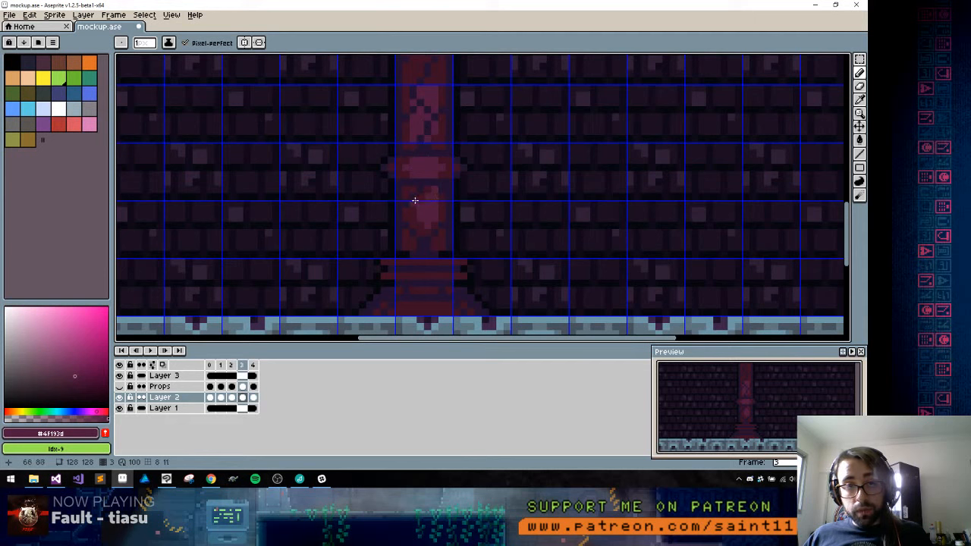
pyautogui.moveTo(415, 202); pyautogui.dragTo(414, 219)
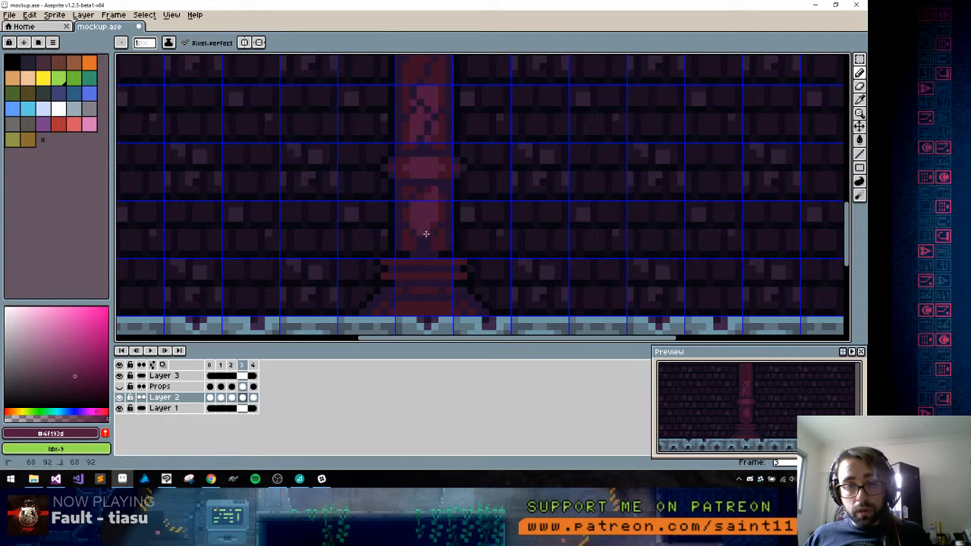
pyautogui.keyDown('alt'); pyautogui.click(434, 219); pyautogui.keyUp('alt')
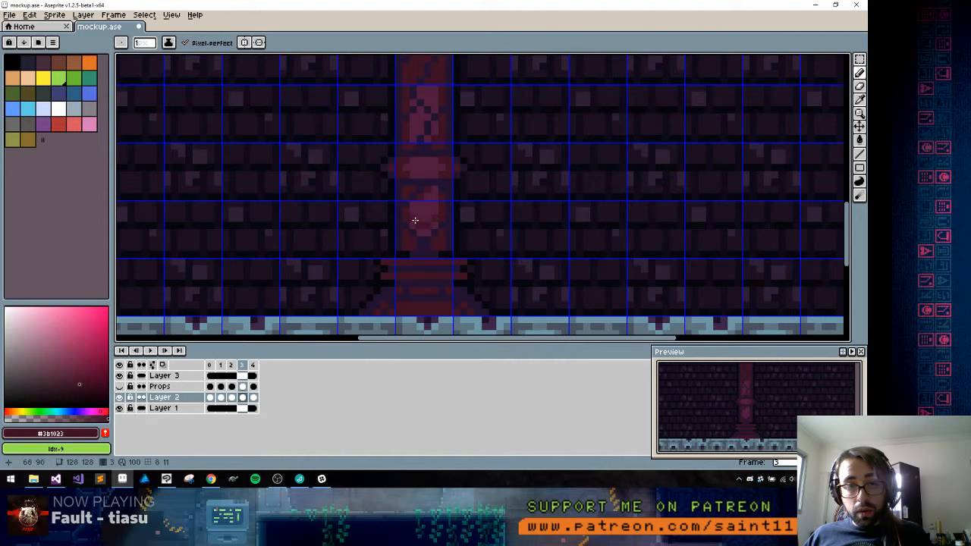
pyautogui.keyDown('alt'); pyautogui.click(417, 219); pyautogui.keyUp('alt')
pyautogui.click(406, 234)
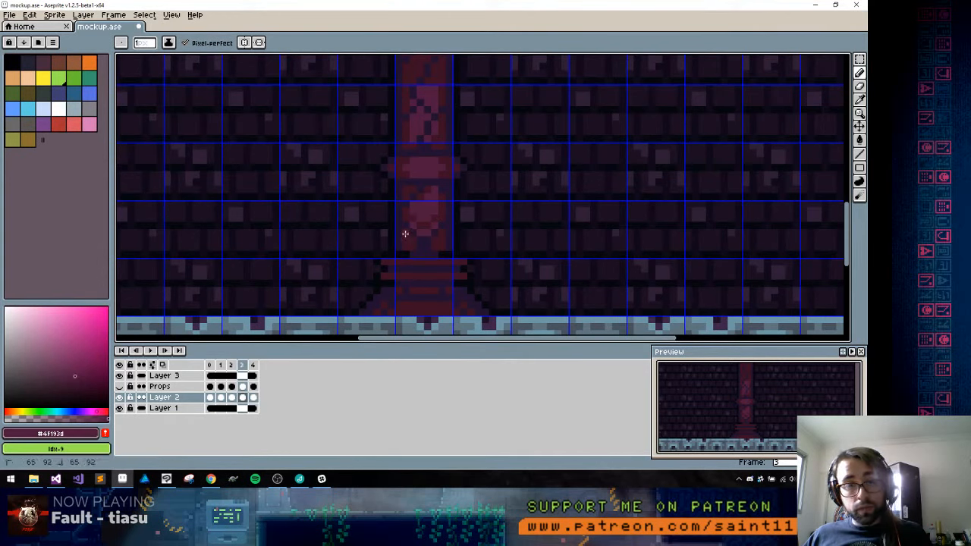
pyautogui.hotkey('ctrl', 'z')
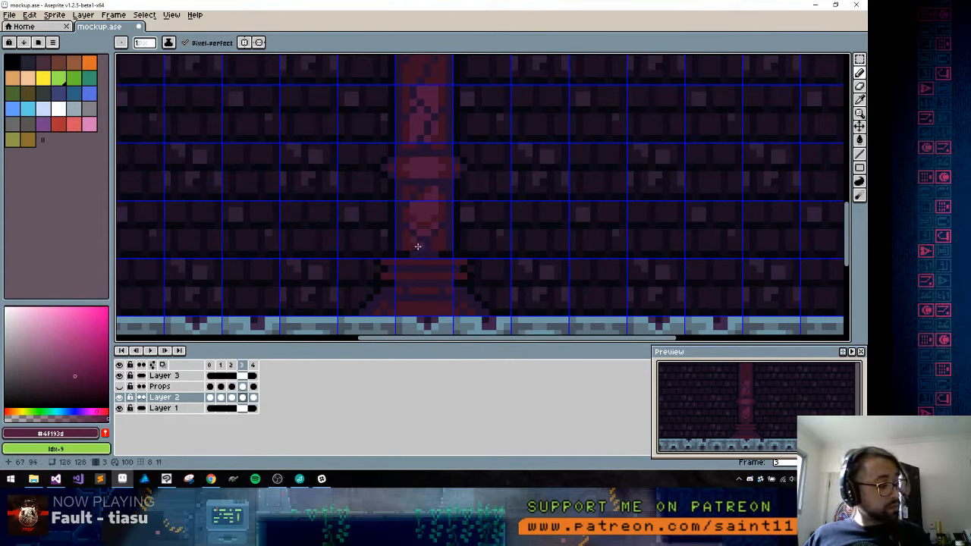
# Play back the mockup's frames, stop the playback, and return to frame 3
pyautogui.press('Return')
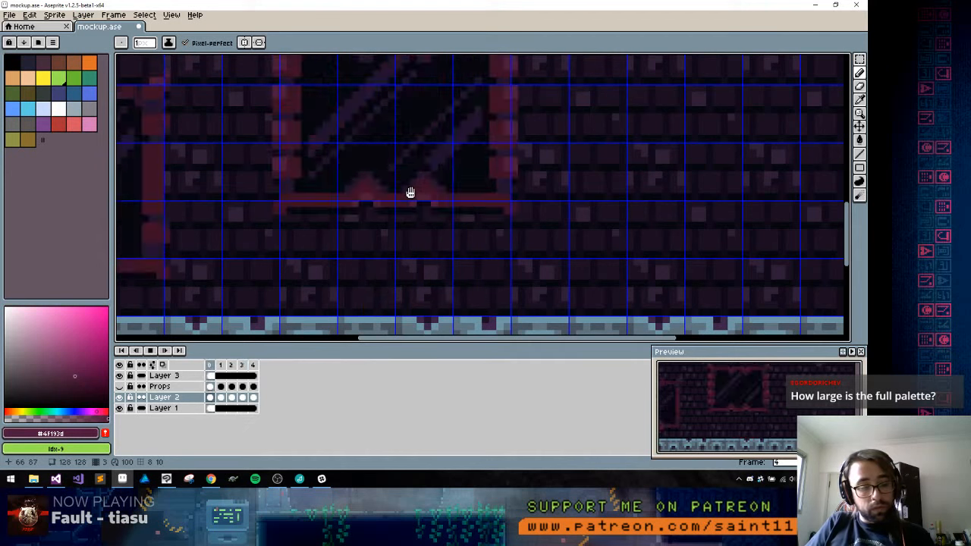
pyautogui.press('Return')
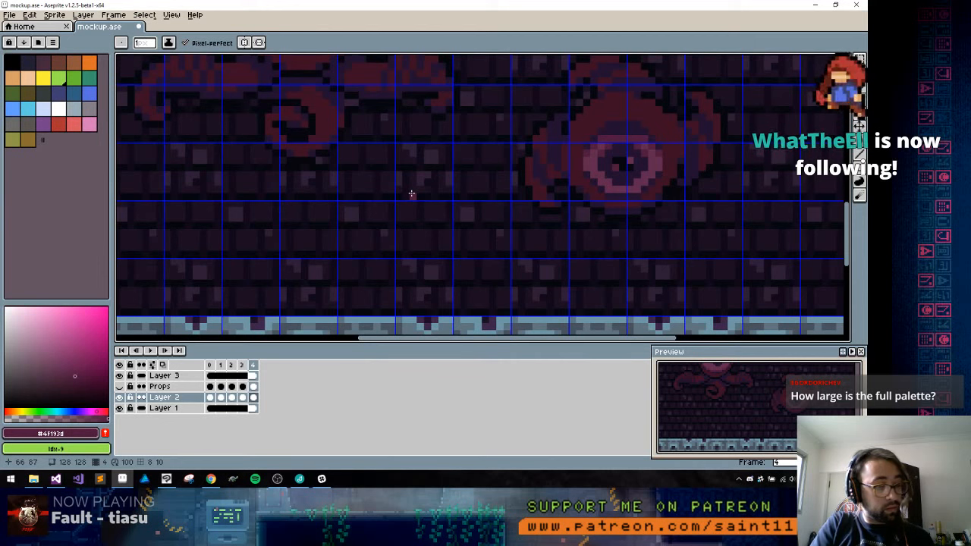
pyautogui.press('Left')
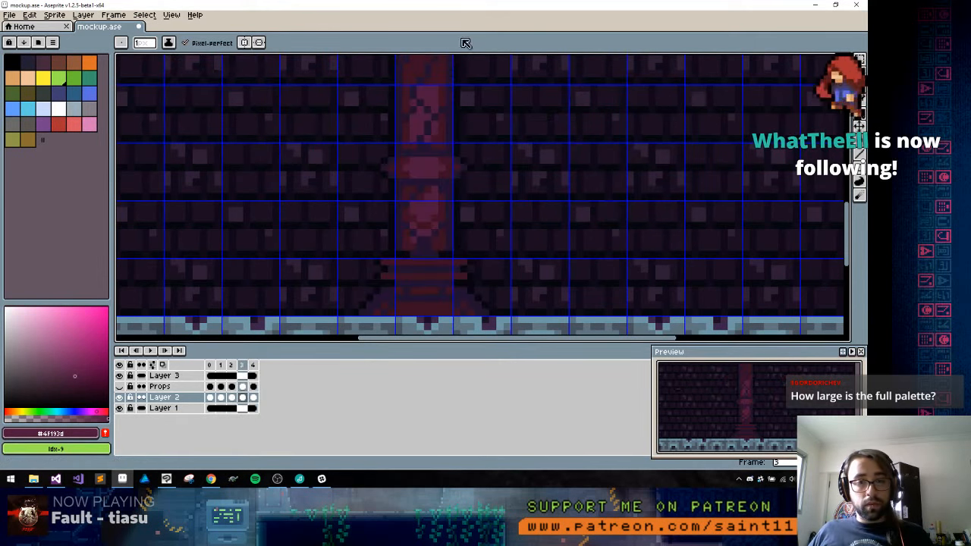
# Add #4f193d highlight pixels at the shaft's lower end just above the base and clean up the section with #3b1023
pyautogui.press('v')
pyautogui.press('b')
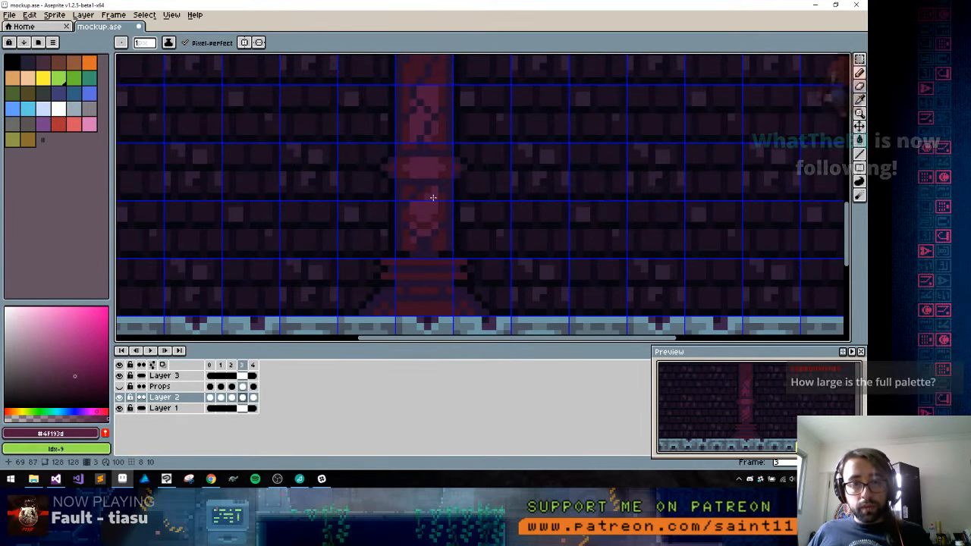
pyautogui.keyDown('alt'); pyautogui.click(414, 239); pyautogui.keyUp('alt')
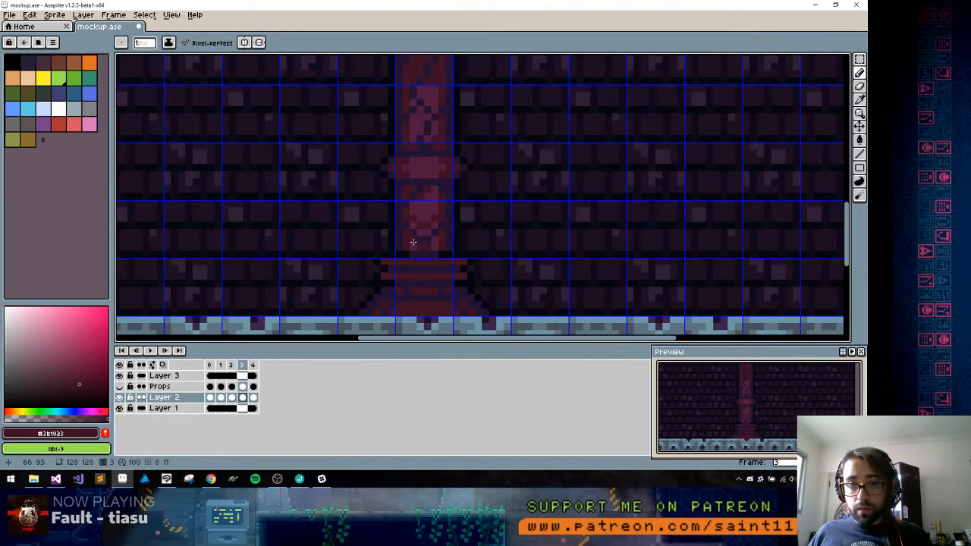
pyautogui.keyDown('alt'); pyautogui.click(417, 252); pyautogui.keyUp('alt')
pyautogui.press('space')
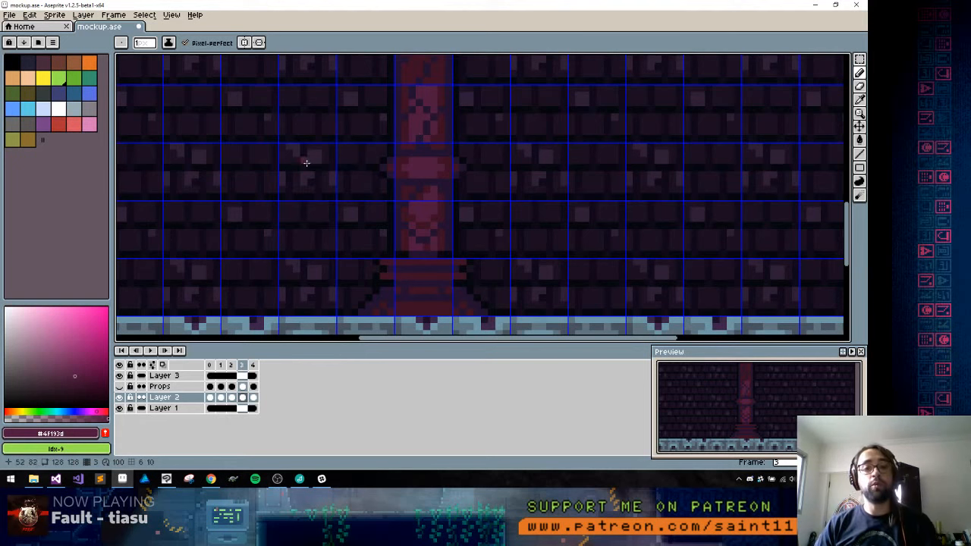
pyautogui.keyDown('alt'); pyautogui.click(427, 189); pyautogui.keyUp('alt')
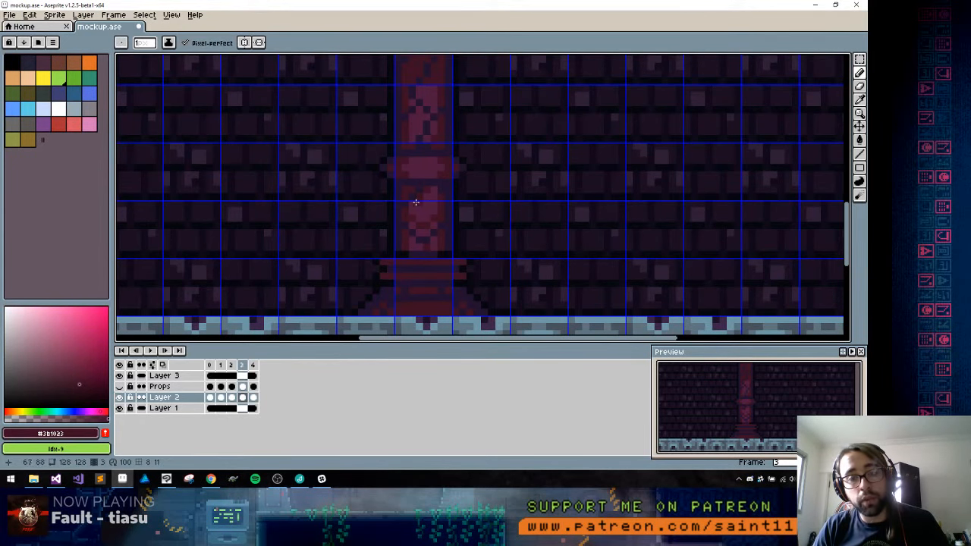
# Sample #4f193d from the shaft and extend the highlight between the cracks up the upper shaft
pyautogui.scroll(2, 421, 200)
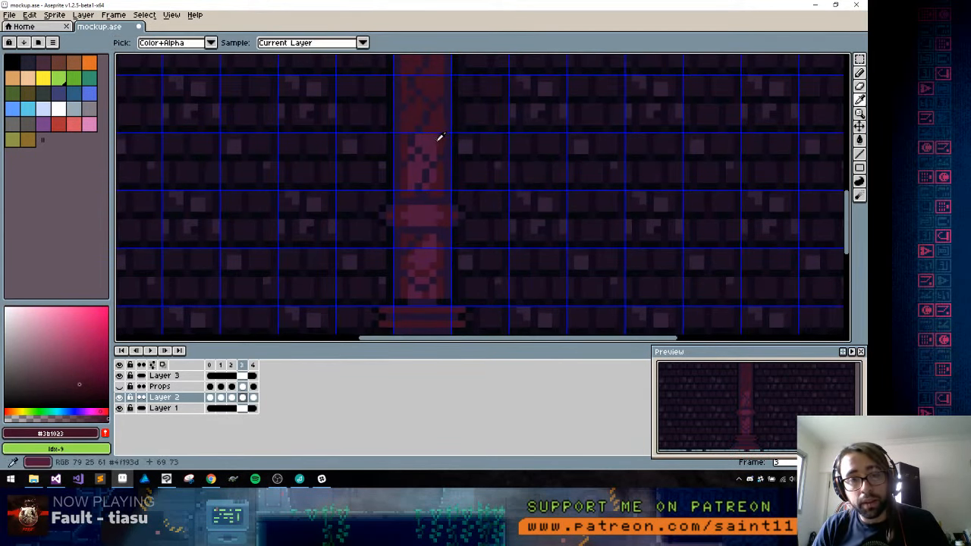
pyautogui.keyDown('alt'); pyautogui.click(439, 137); pyautogui.keyUp('alt')
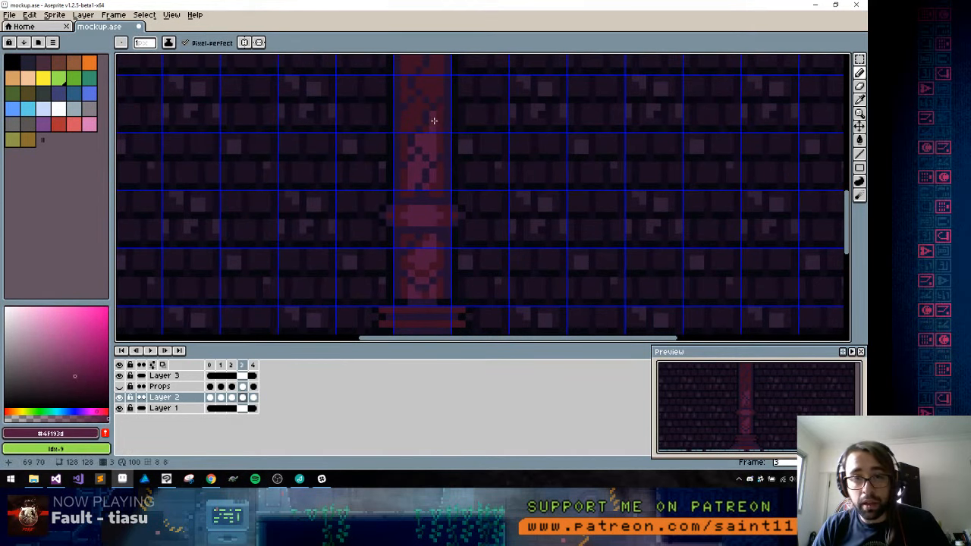
pyautogui.keyDown('alt'); pyautogui.click(434, 121); pyautogui.keyUp('alt')
pyautogui.click(434, 121)
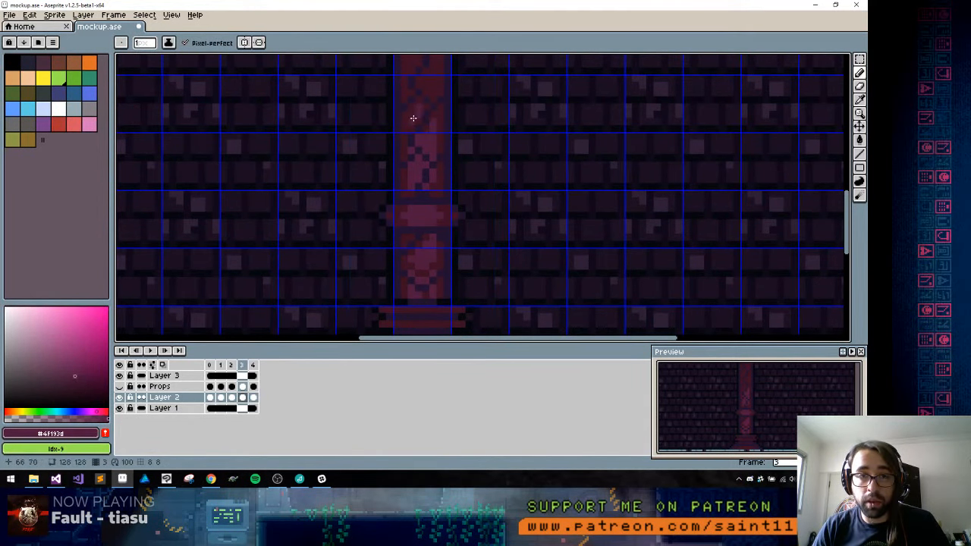
pyautogui.scroll(3, 421, 102)
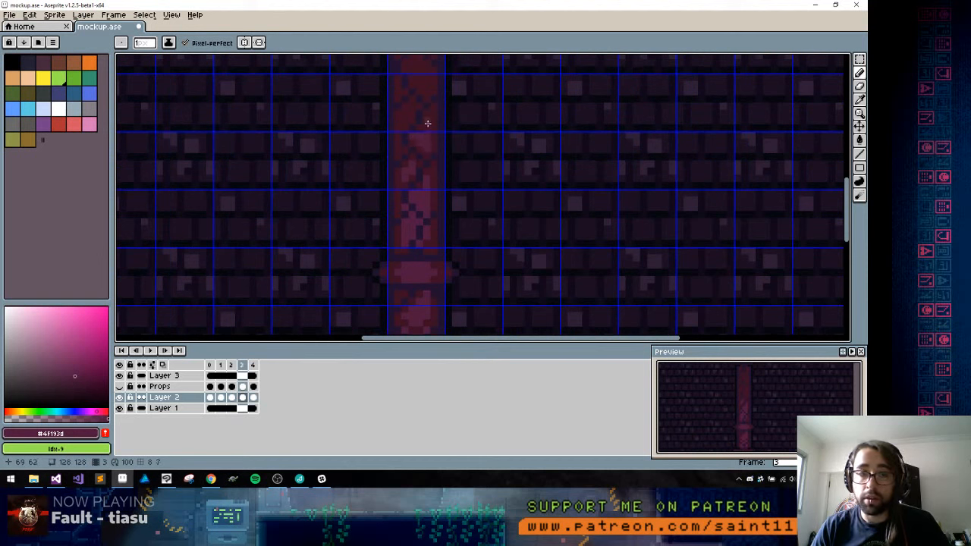
pyautogui.moveTo(407, 120)
pyautogui.mouseDown()
pyautogui.moveTo(412, 104)
pyautogui.moveTo(434, 99)
pyautogui.moveTo(431, 147)
pyautogui.moveTo(421, 125)
pyautogui.moveTo(405, 121)
pyautogui.mouseUp()
pyautogui.moveTo(408, 126); pyautogui.dragTo(414, 119)
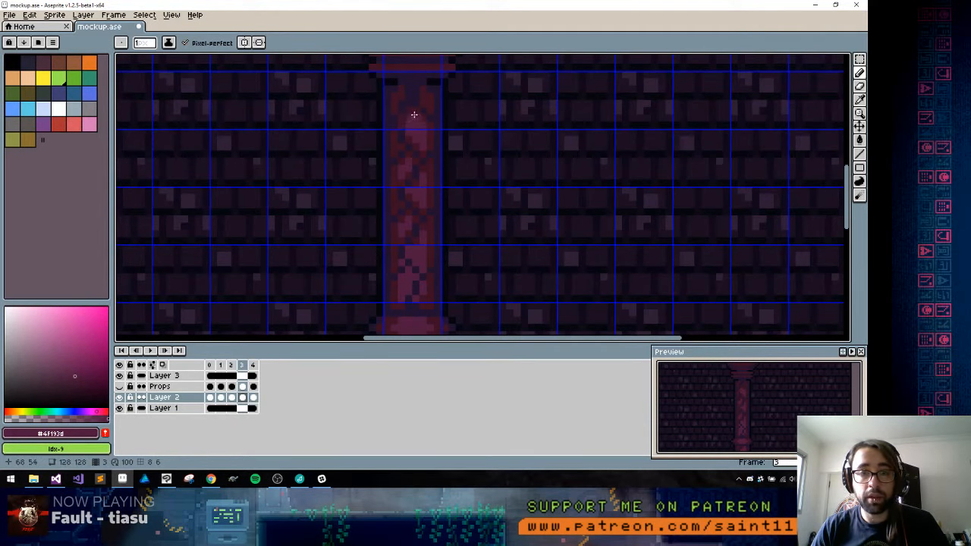
# Paint the top of the #4f193d shaft highlight beneath the capital and touch up the area with #221130 and #3b1023
pyautogui.moveTo(413, 107); pyautogui.dragTo(408, 152)
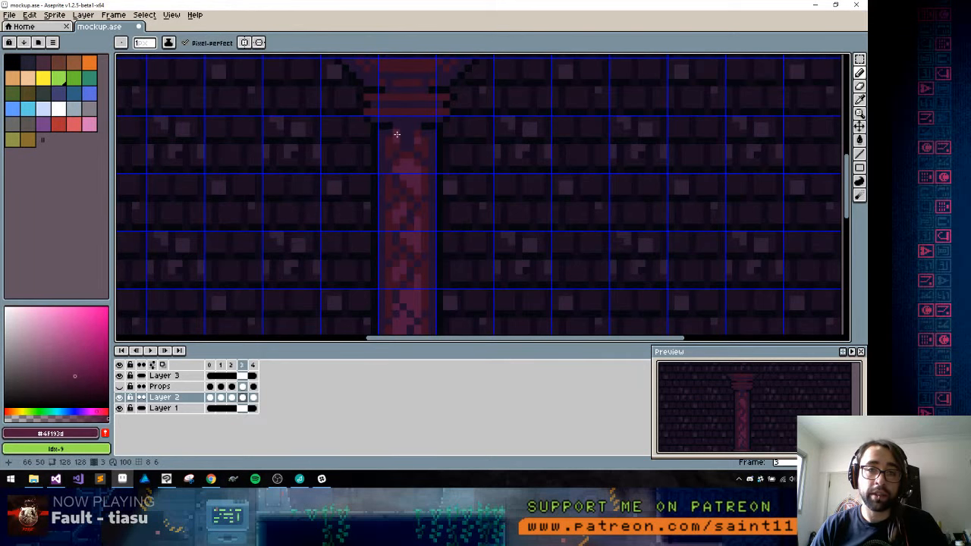
pyautogui.keyDown('alt'); pyautogui.click(397, 135); pyautogui.keyUp('alt')
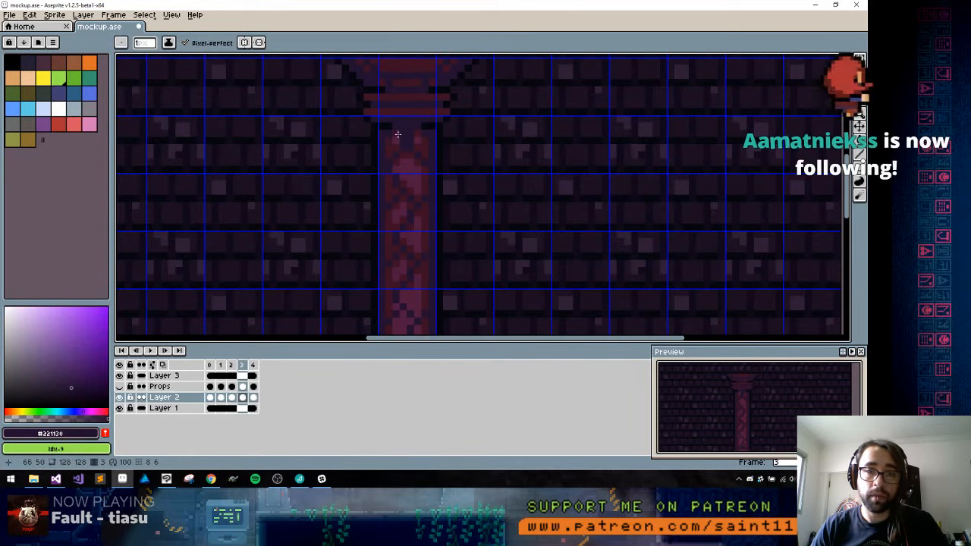
pyautogui.keyDown('alt'); pyautogui.click(391, 144); pyautogui.keyUp('alt')
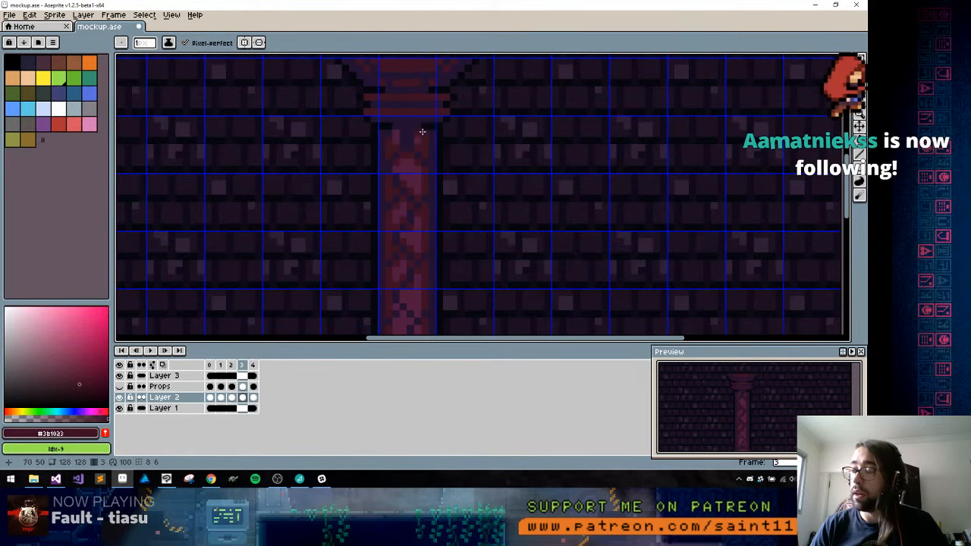
# Paint #4f193d highlights across the mouldings and foot of the pillar's base, correcting the moulding edges with #3b1023
pyautogui.scroll(-4, 417, 273)
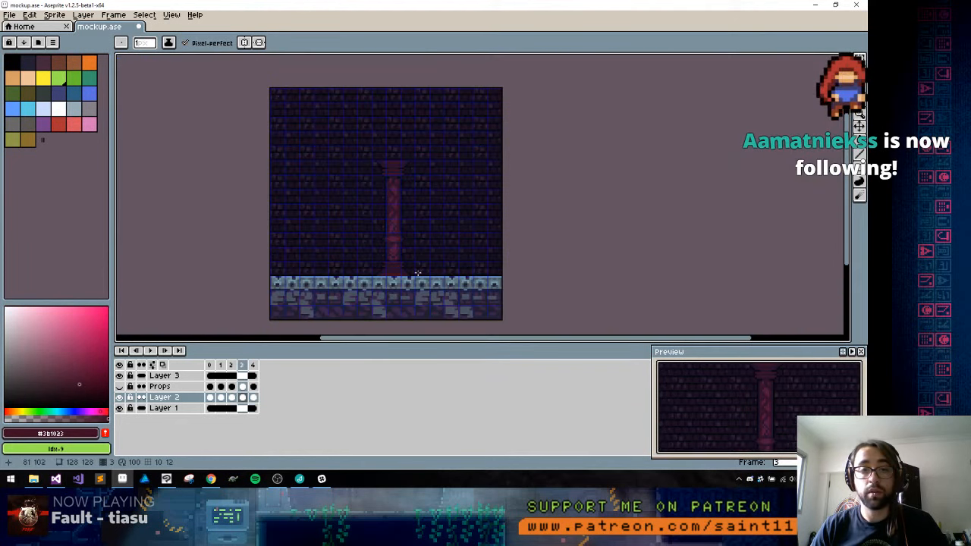
pyautogui.scroll(1, 417, 273)
pyautogui.scroll(1, 379, 228)
pyautogui.keyDown('alt'); pyautogui.click(373, 215); pyautogui.keyUp('alt')
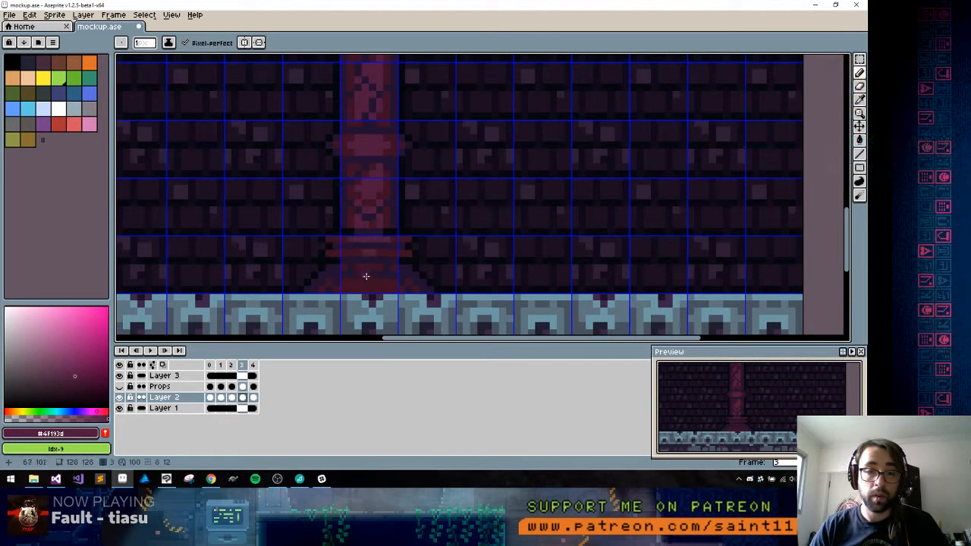
pyautogui.keyDown('alt'); pyautogui.click(341, 244); pyautogui.keyUp('alt')
pyautogui.keyDown('alt'); pyautogui.click(339, 248); pyautogui.keyUp('alt')
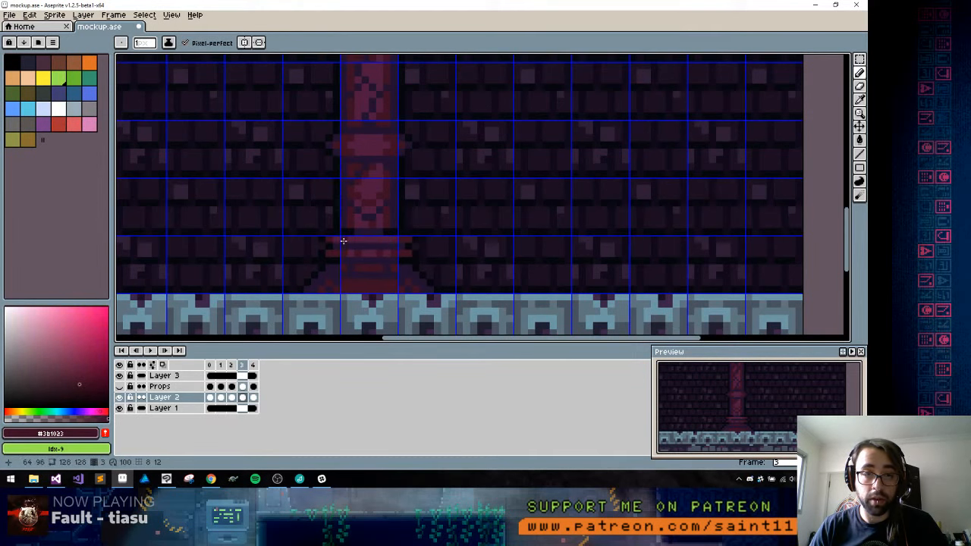
pyautogui.keyDown('alt'); pyautogui.click(383, 240); pyautogui.keyUp('alt')
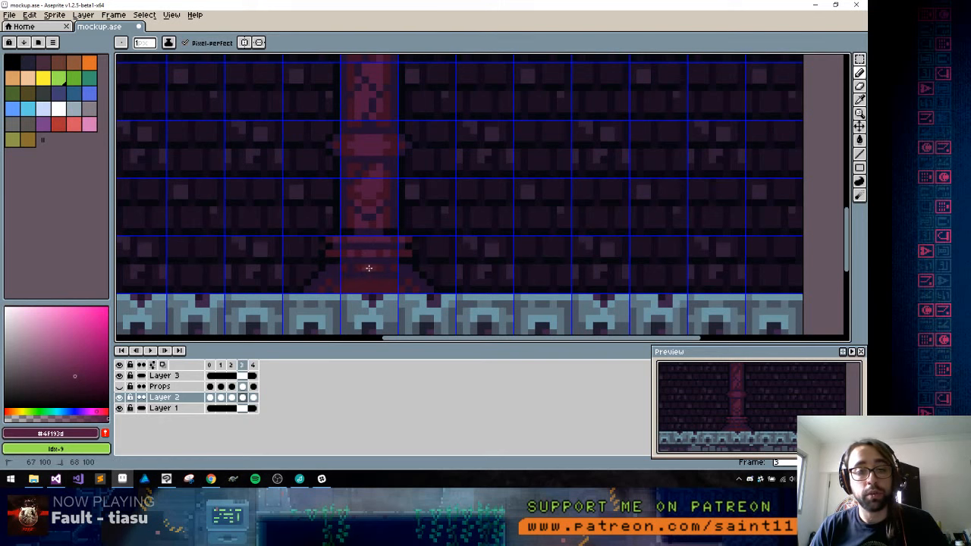
pyautogui.moveTo(358, 284); pyautogui.dragTo(378, 289)
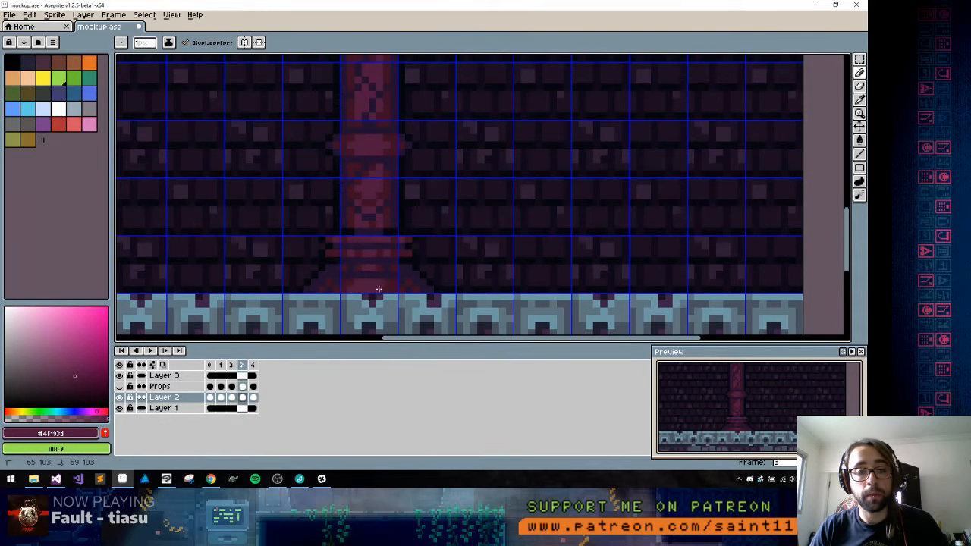
# Hide the grid and touch up the highlights on the pillar's capital with #3b1023 and #4f193d
pyautogui.press('1')
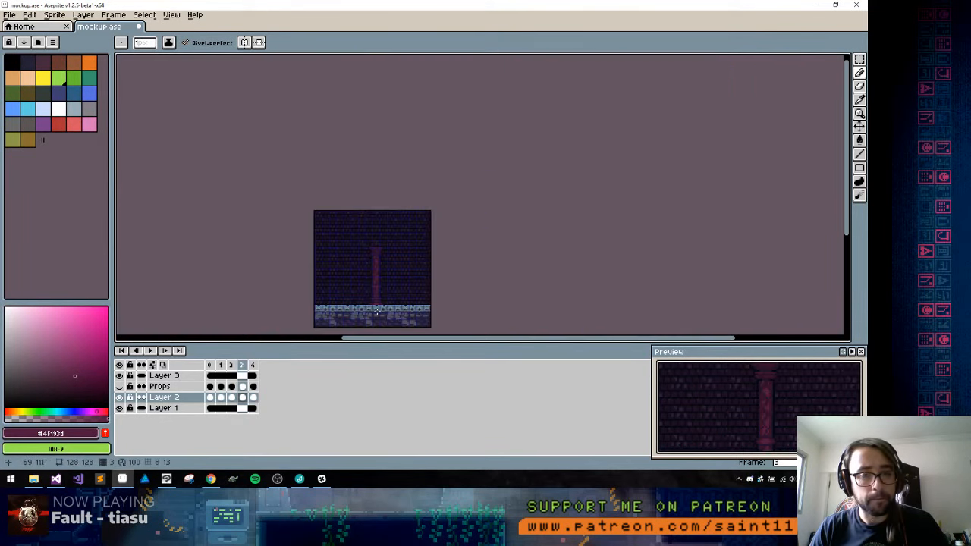
pyautogui.press('2')
pyautogui.press('3')
pyautogui.hotkey('ctrl', "'")
pyautogui.moveTo(448, 141)
pyautogui.mouseDown()
pyautogui.moveTo(447, 167)
pyautogui.moveTo(425, 165)
pyautogui.moveTo(427, 145)
pyautogui.moveTo(438, 199)
pyautogui.moveTo(423, 164)
pyautogui.mouseUp()
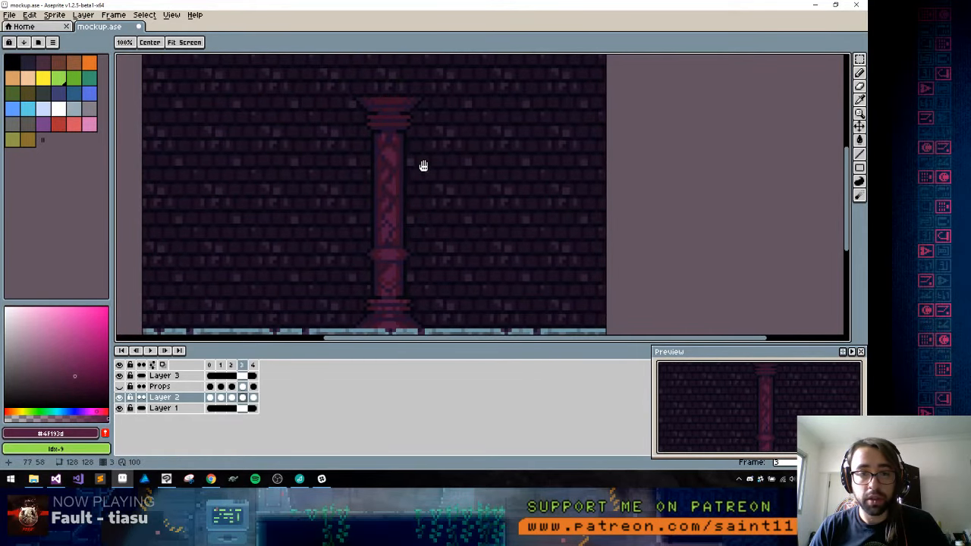
pyautogui.press('b')
pyautogui.press('2')
pyautogui.press('3')
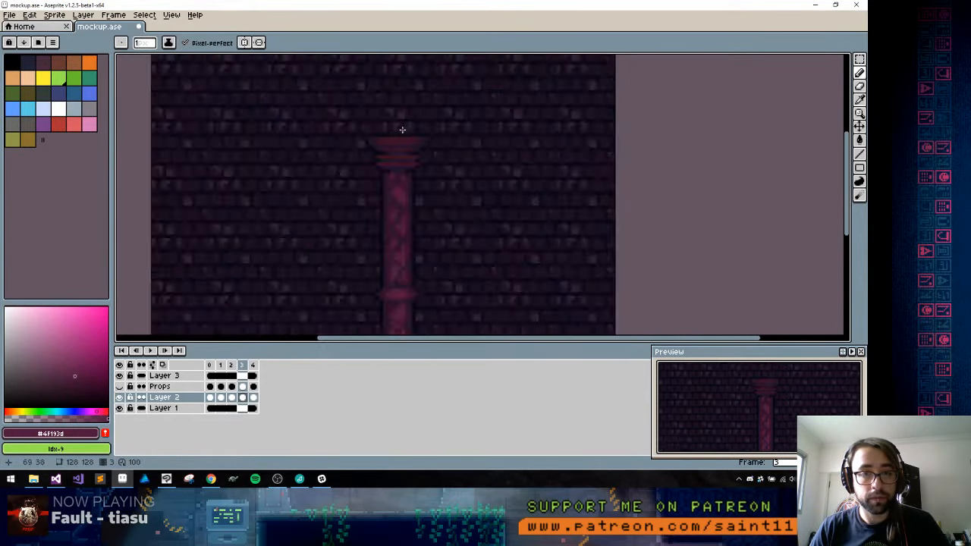
pyautogui.press('4')
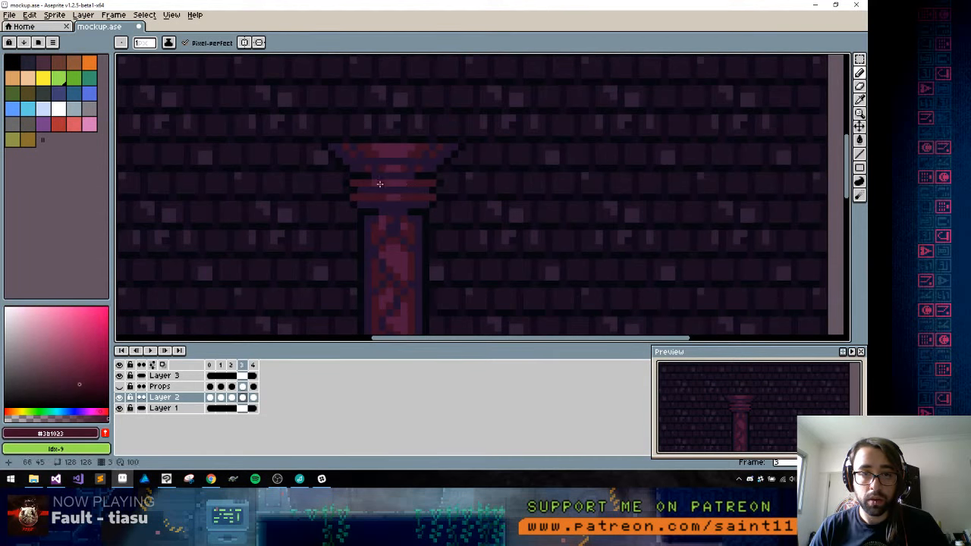
pyautogui.press('alt')
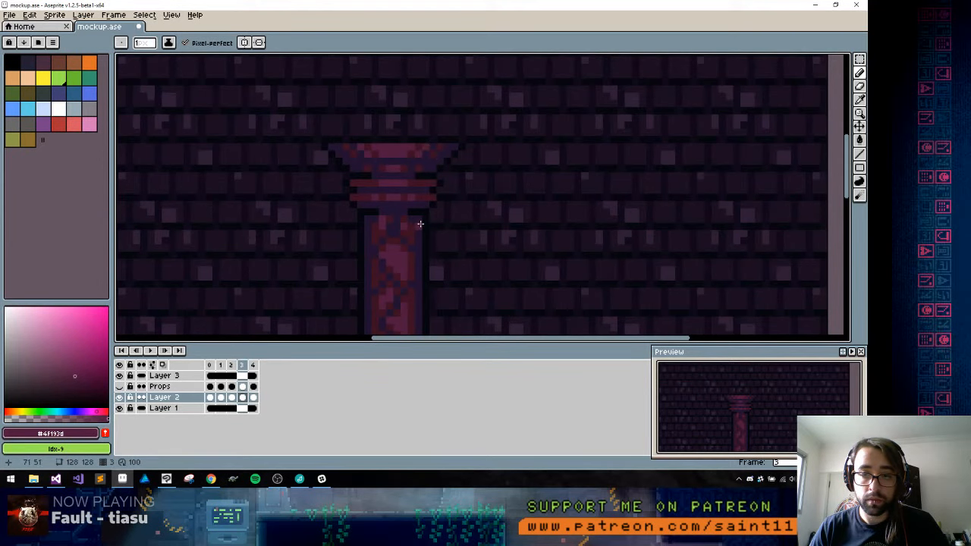
# Move the pillar on Layer 2 horizontally about 56 px so it stands beside the left edge of the canvas
pyautogui.scroll(-5, 420, 225)
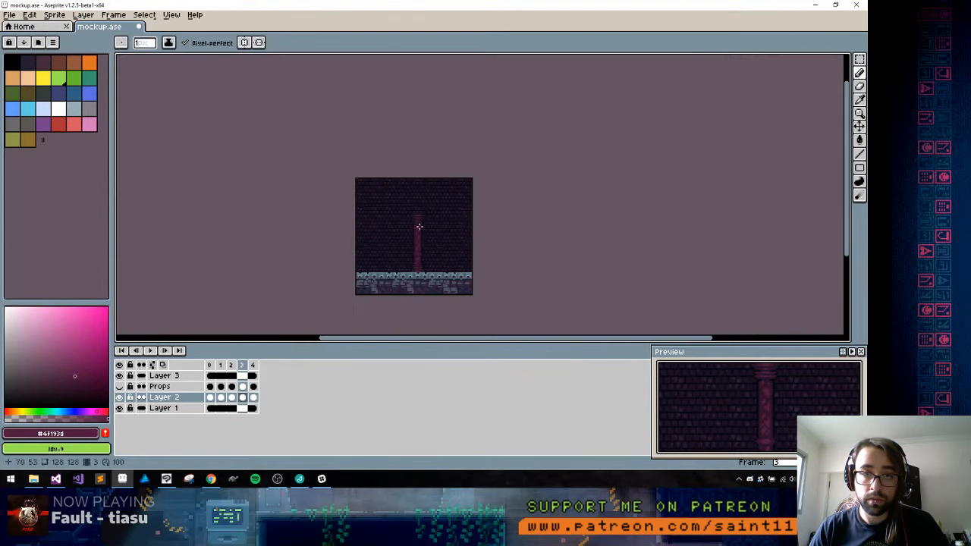
pyautogui.scroll(1, 419, 231)
pyautogui.moveTo(415, 241); pyautogui.dragTo(419, 206)
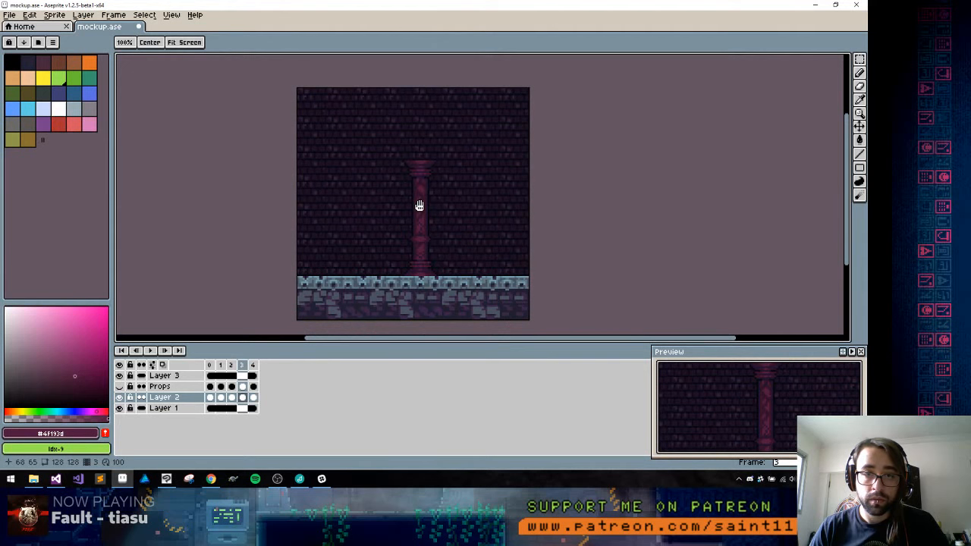
pyautogui.scroll(1, 420, 205)
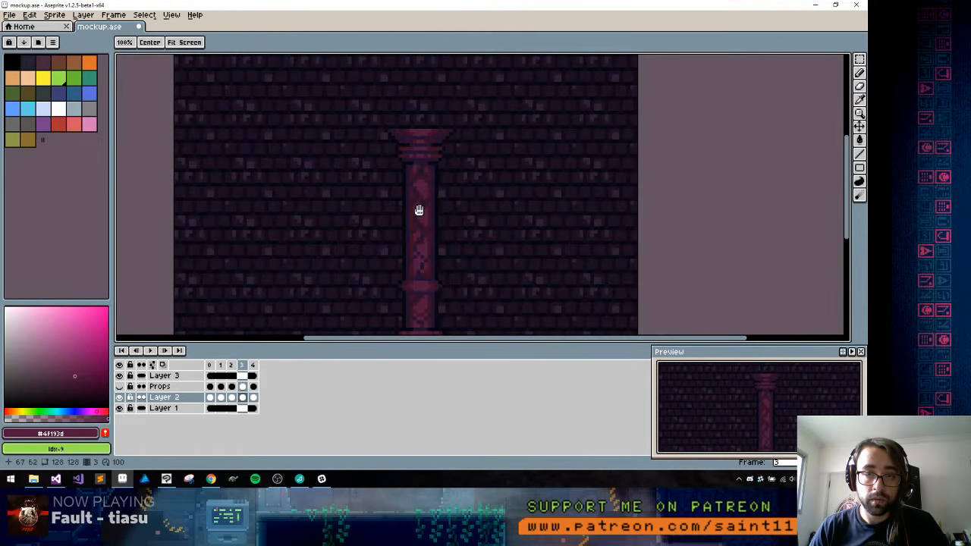
pyautogui.moveTo(419, 210); pyautogui.dragTo(408, 132)
pyautogui.press('v')
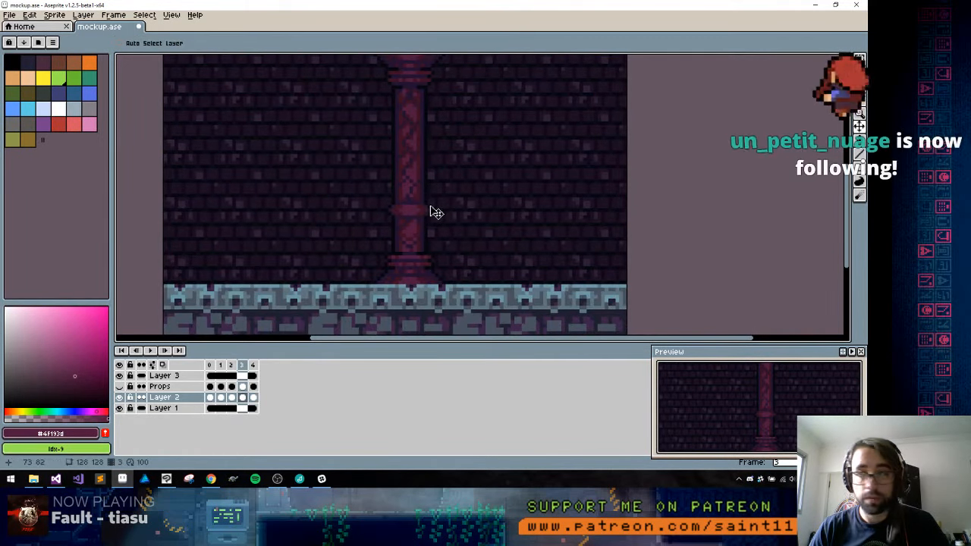
pyautogui.moveTo(436, 213); pyautogui.dragTo(232, 248)
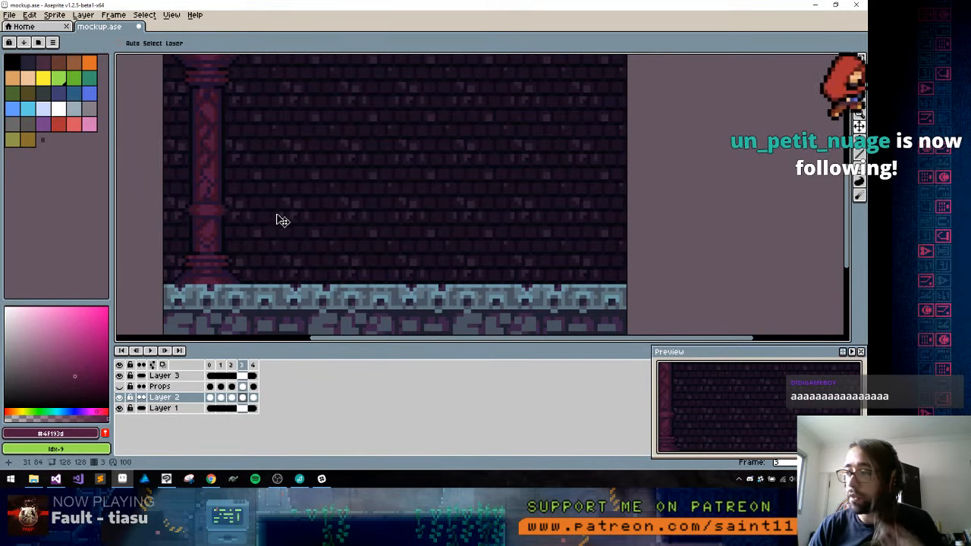
pyautogui.press('h')
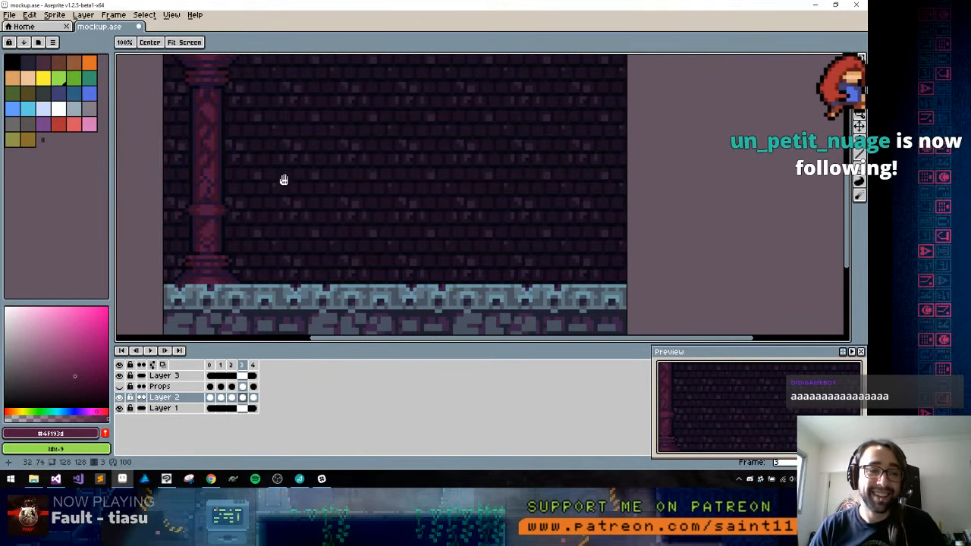
pyautogui.moveTo(283, 180); pyautogui.dragTo(345, 225)
pyautogui.press('v')
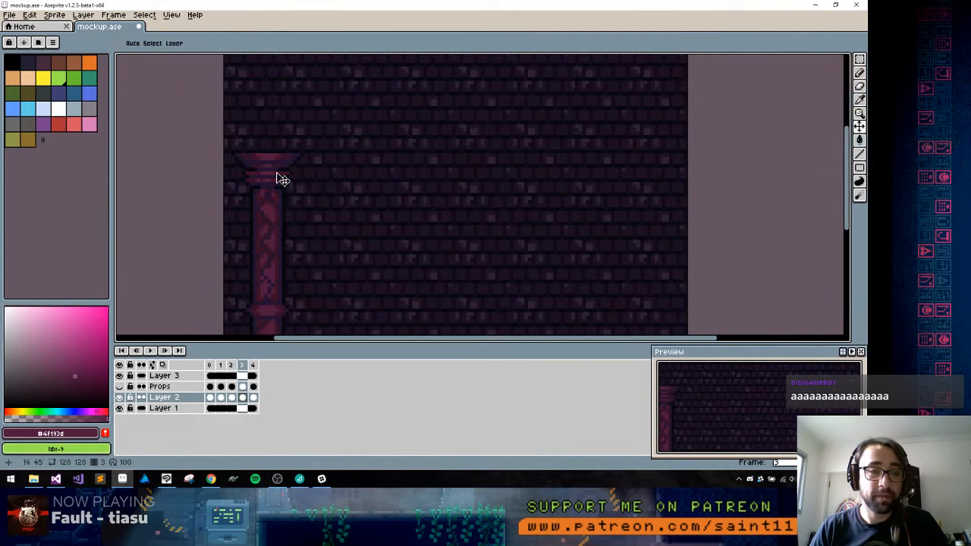
pyautogui.press('m')
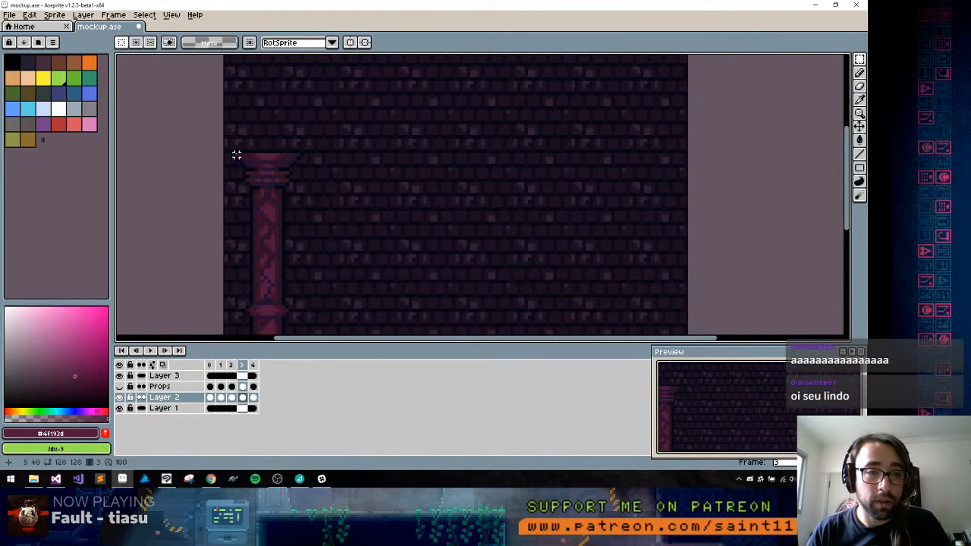
pyautogui.moveTo(226, 145); pyautogui.dragTo(343, 264)
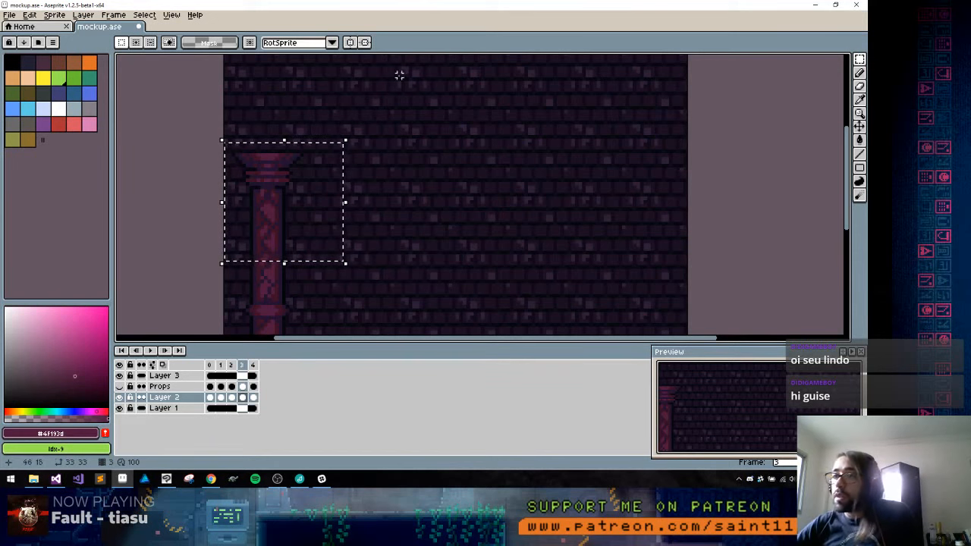
pyautogui.hotkey('alt', 'Tab')
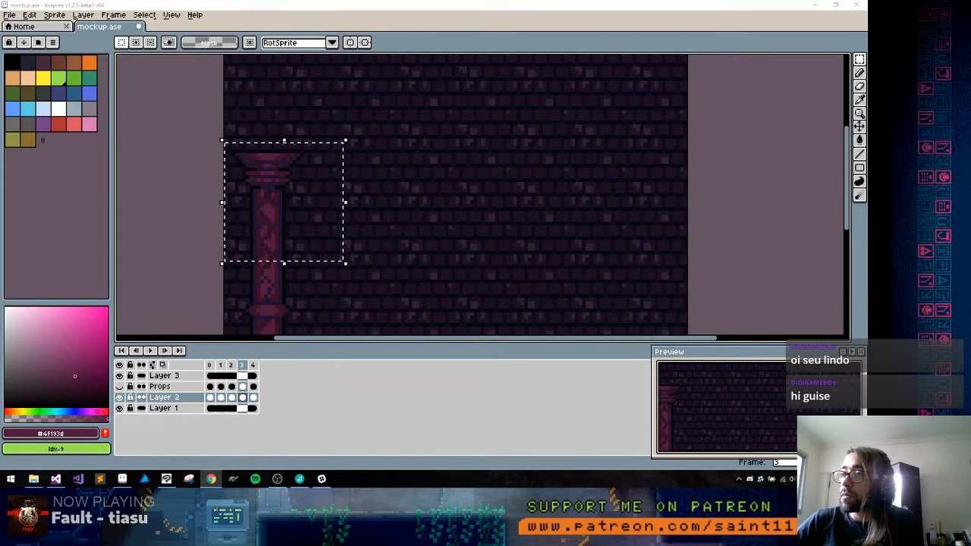
pyautogui.moveTo(362, 203); pyautogui.dragTo(376, 137)
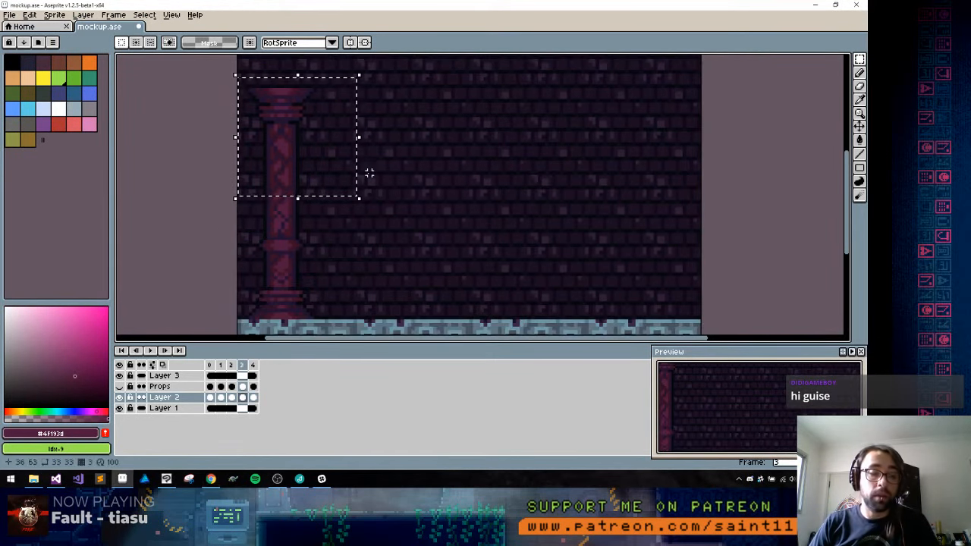
pyautogui.hotkey('shift', 'g')
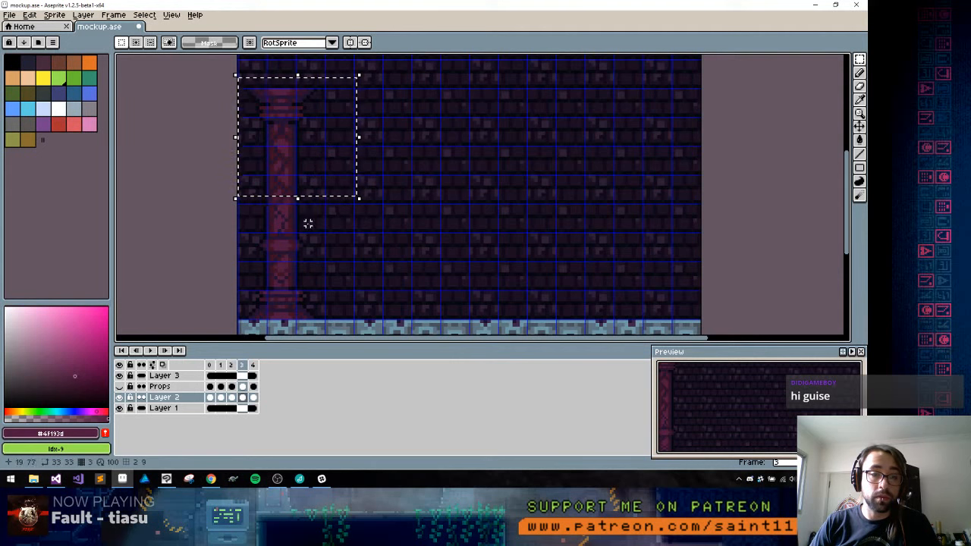
pyautogui.hotkey('ctrl', 'd')
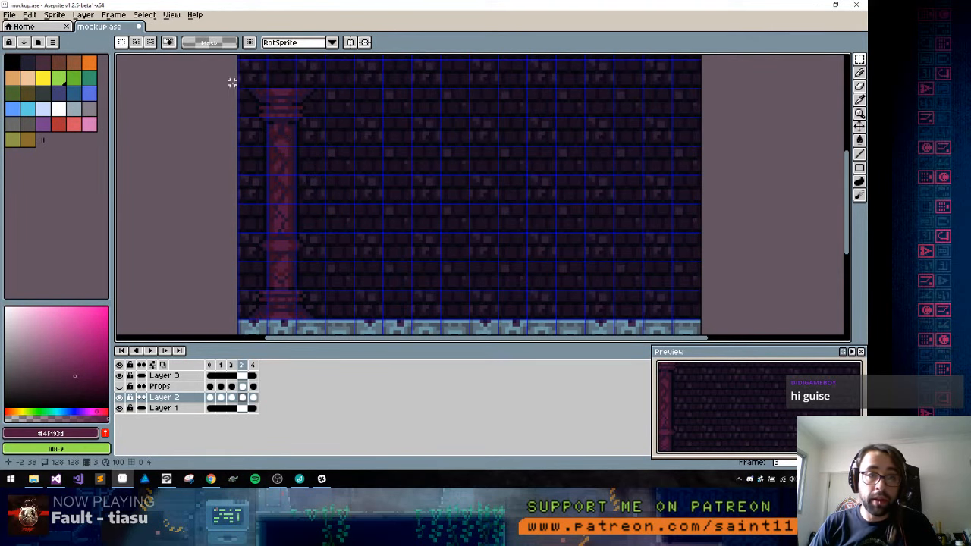
pyautogui.moveTo(233, 83); pyautogui.dragTo(320, 320)
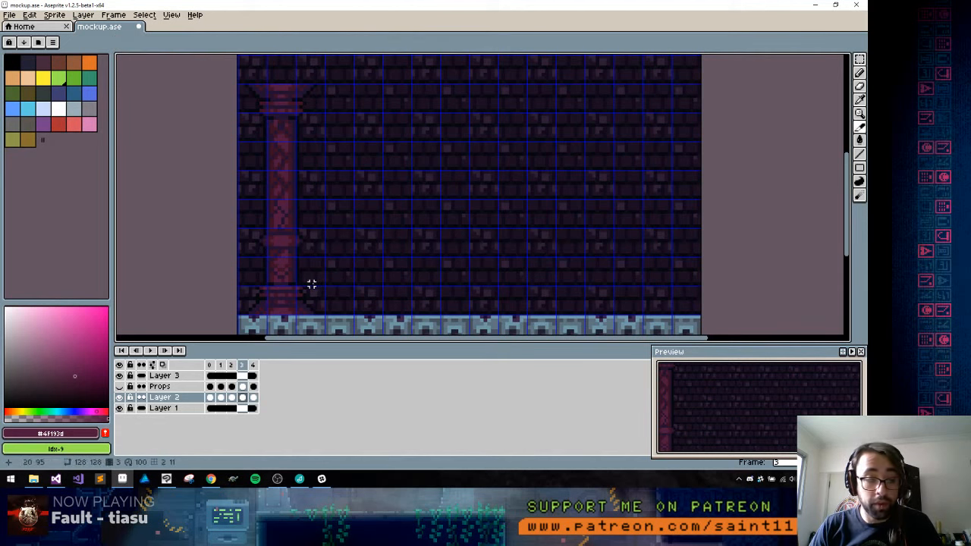
pyautogui.hotkey('ctrl', "'")
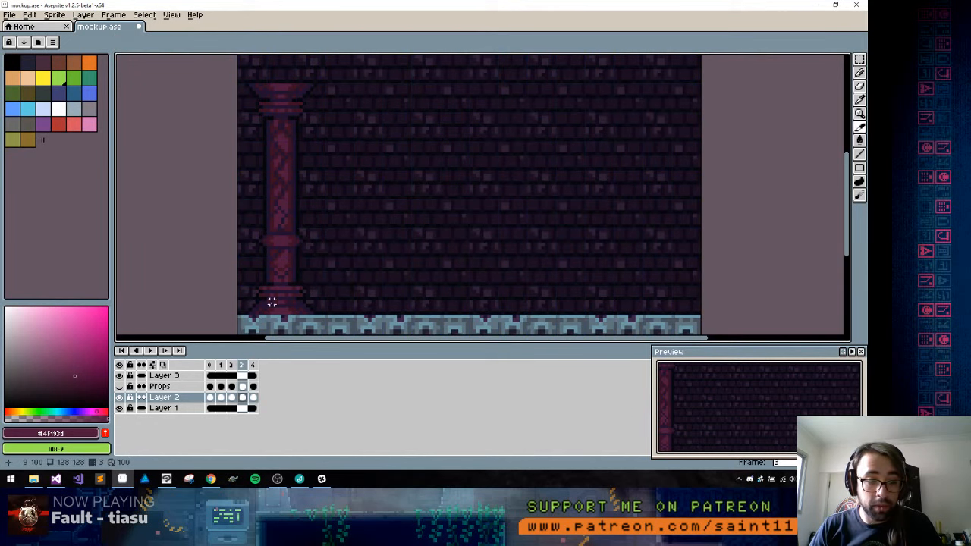
# Show the grid and create grid-aligned slices of 24×16 px around the pillar's base and its capital
pyautogui.hotkey('ctrl', "'")
pyautogui.moveTo(272, 302); pyautogui.dragTo(292, 241)
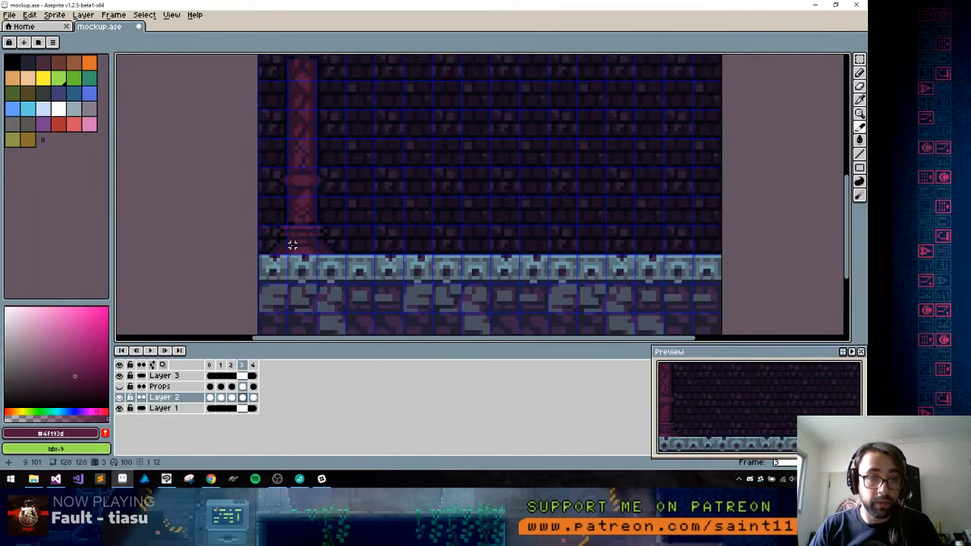
pyautogui.scroll(2, 292, 244)
pyautogui.moveTo(309, 231); pyautogui.dragTo(319, 244)
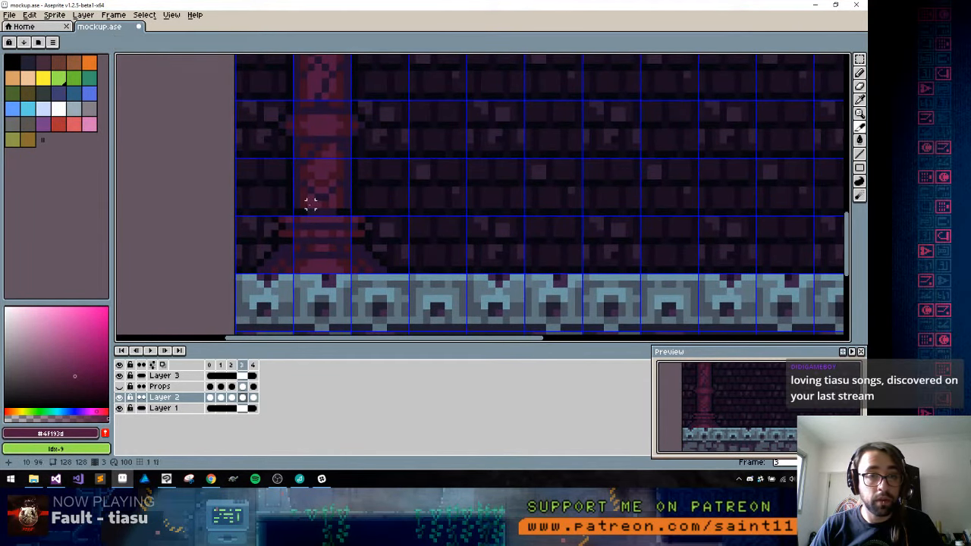
pyautogui.moveTo(246, 161); pyautogui.dragTo(405, 276)
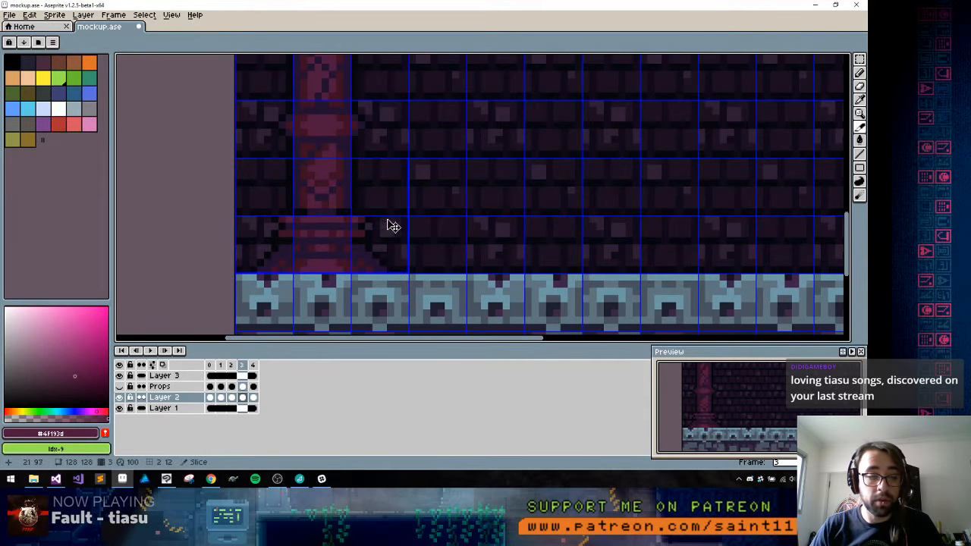
pyautogui.moveTo(331, 104); pyautogui.dragTo(351, 243)
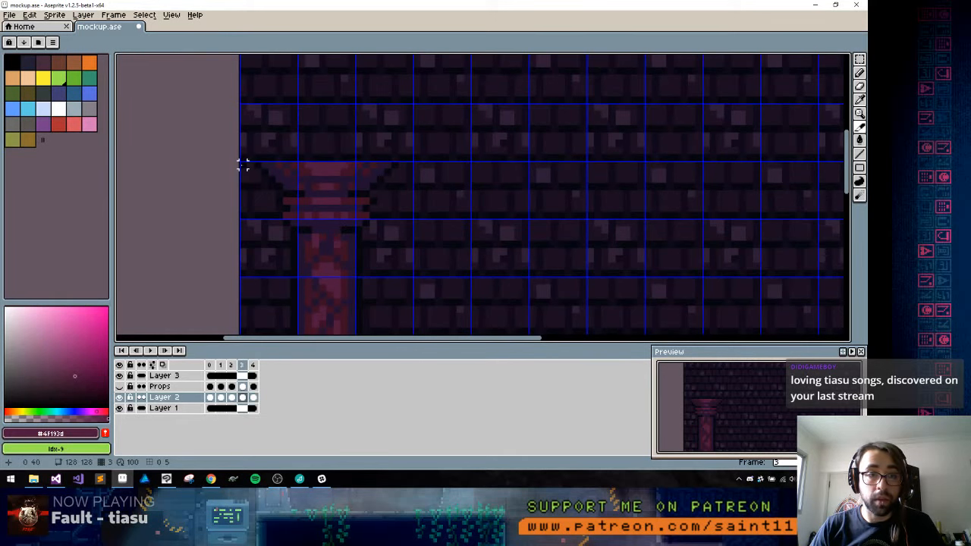
pyautogui.moveTo(242, 165); pyautogui.dragTo(417, 149)
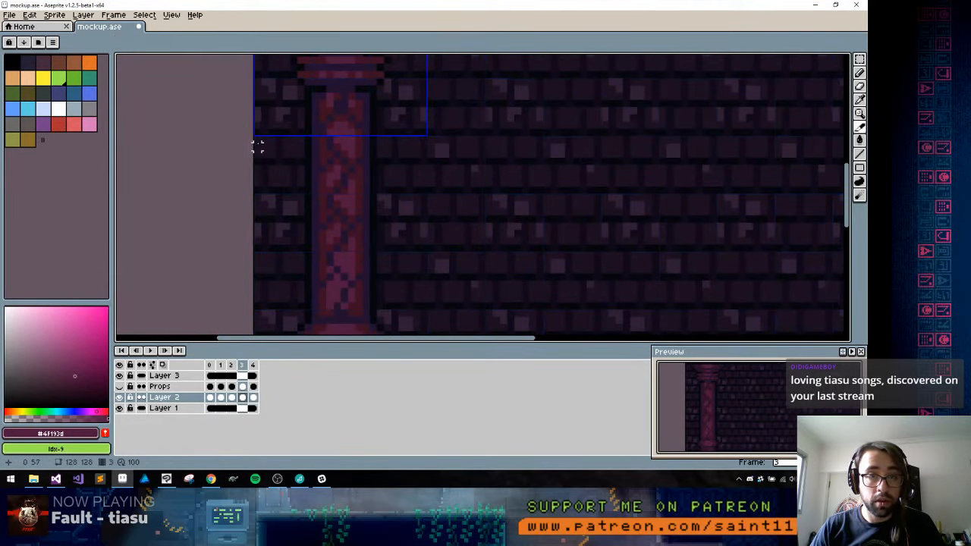
# Divide the shaft between the capital and the base into four stacked, grid-aligned slices of 24×8 px, with the grid hidden at the end
pyautogui.moveTo(256, 139)
pyautogui.mouseDown()
pyautogui.moveTo(416, 189)
pyautogui.moveTo(416, 212)
pyautogui.moveTo(430, 191)
pyautogui.moveTo(423, 204)
pyautogui.mouseUp()
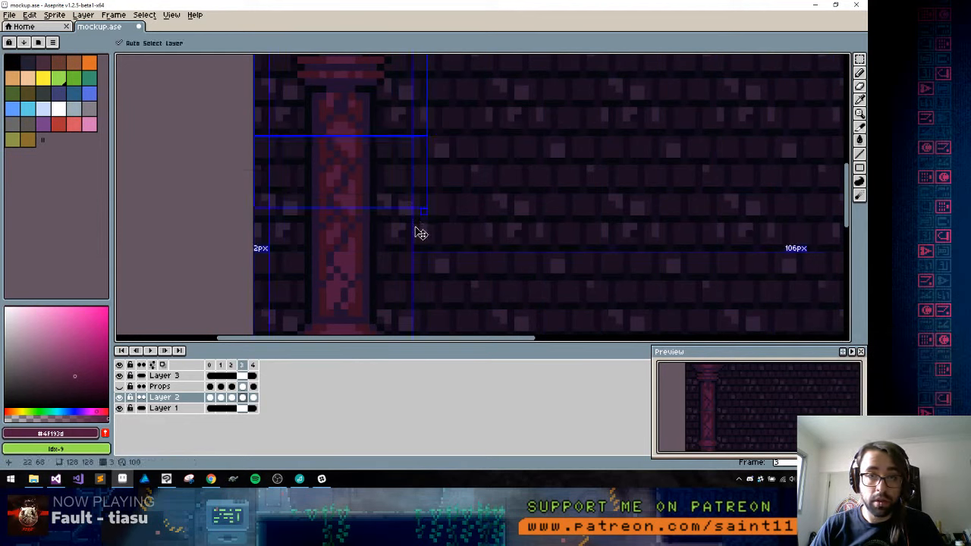
pyautogui.hotkey('ctrl', 'z')
pyautogui.hotkey('ctrl', "'")
pyautogui.moveTo(265, 139); pyautogui.dragTo(260, 247)
pyautogui.moveTo(287, 295); pyautogui.dragTo(325, 170)
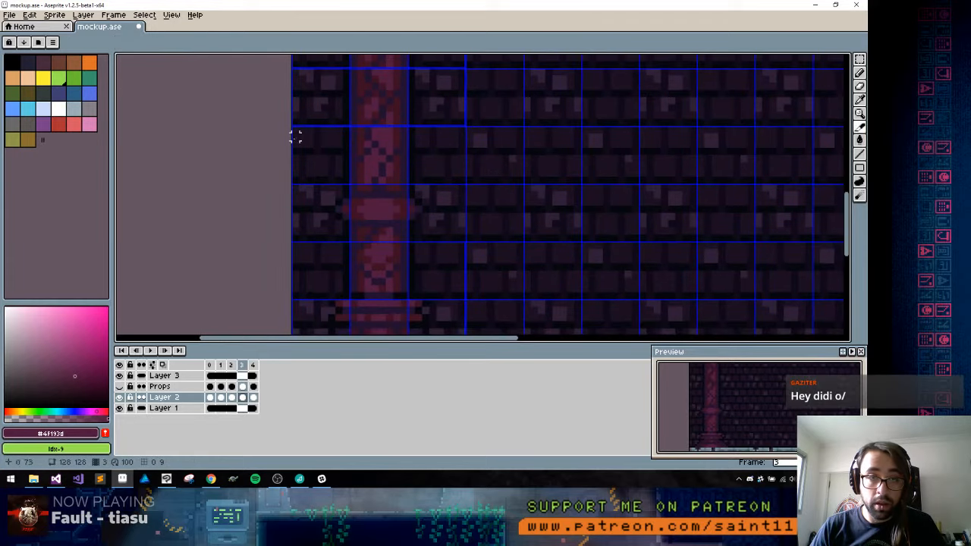
pyautogui.moveTo(296, 134); pyautogui.dragTo(297, 244)
pyautogui.press("ctrl+'")
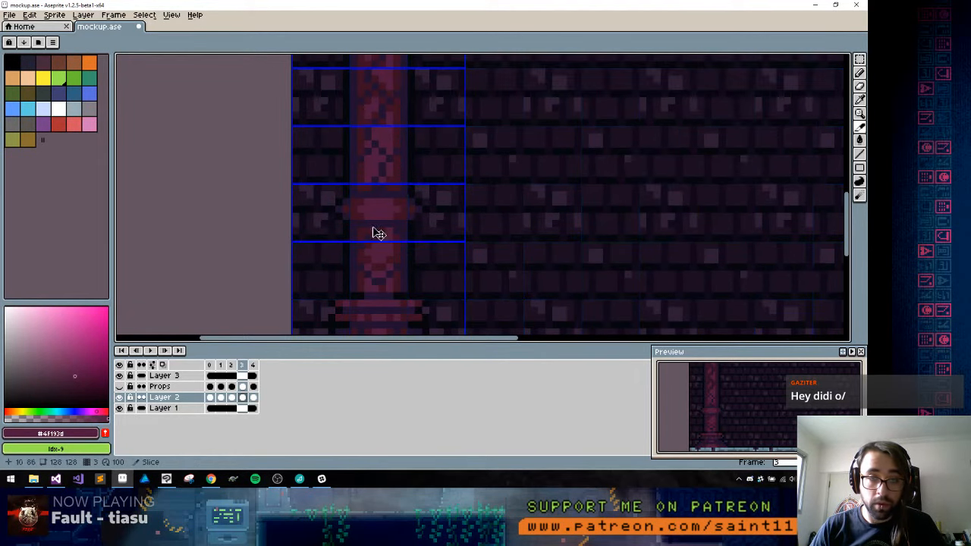
# Name the slice around the pillar's capital PilarTop_a
pyautogui.press('space')
pyautogui.moveTo(454, 181); pyautogui.dragTo(443, 281)
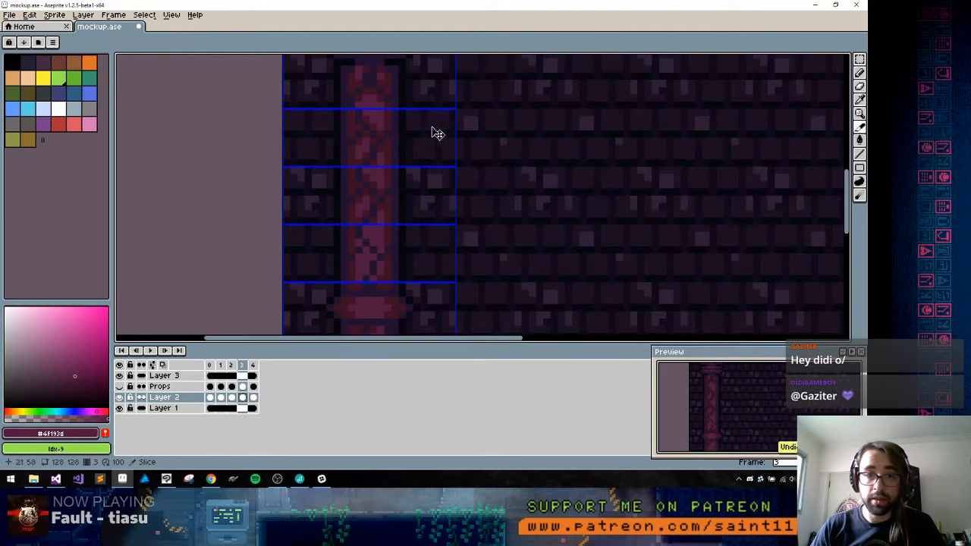
pyautogui.press('space')
pyautogui.moveTo(399, 109); pyautogui.dragTo(427, 220)
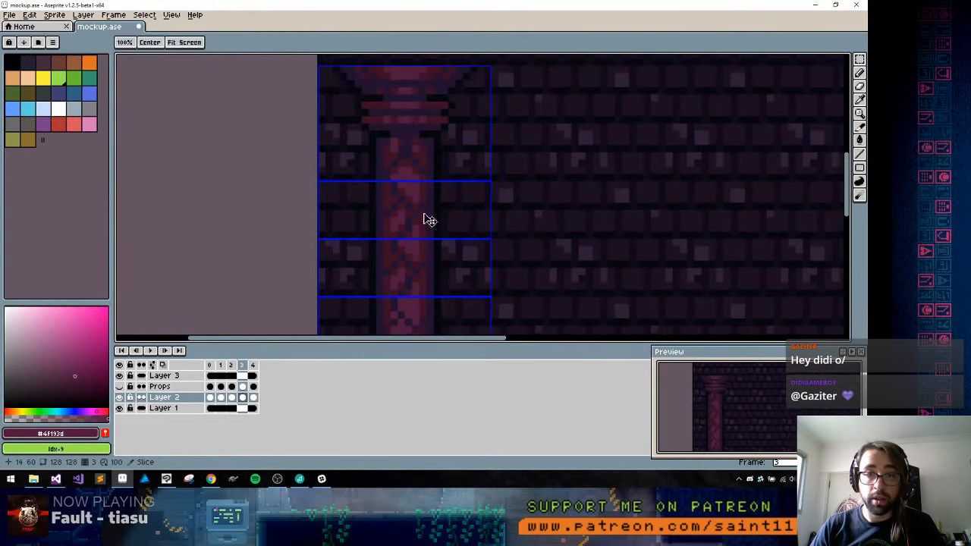
pyautogui.rightClick(423, 110)
pyautogui.click(464, 116)
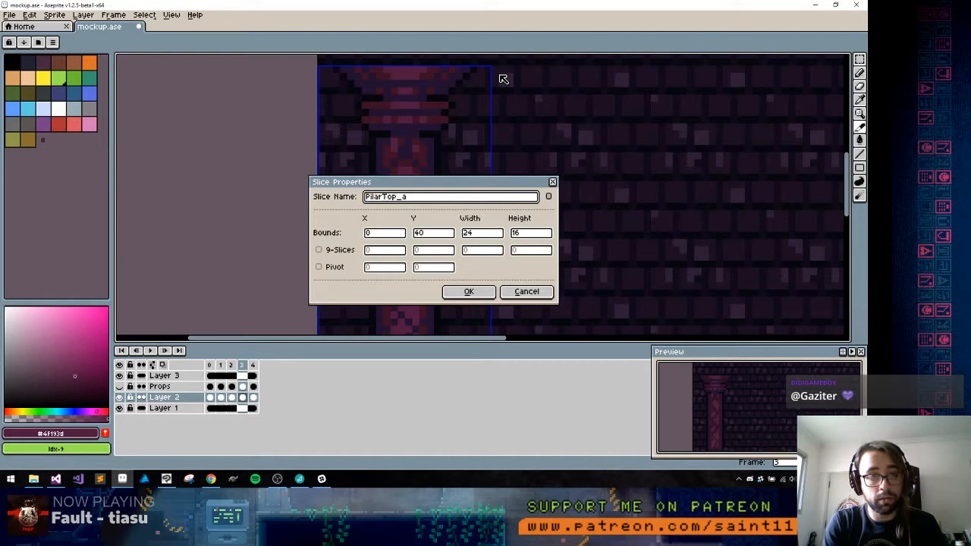
pyautogui.press('Return')
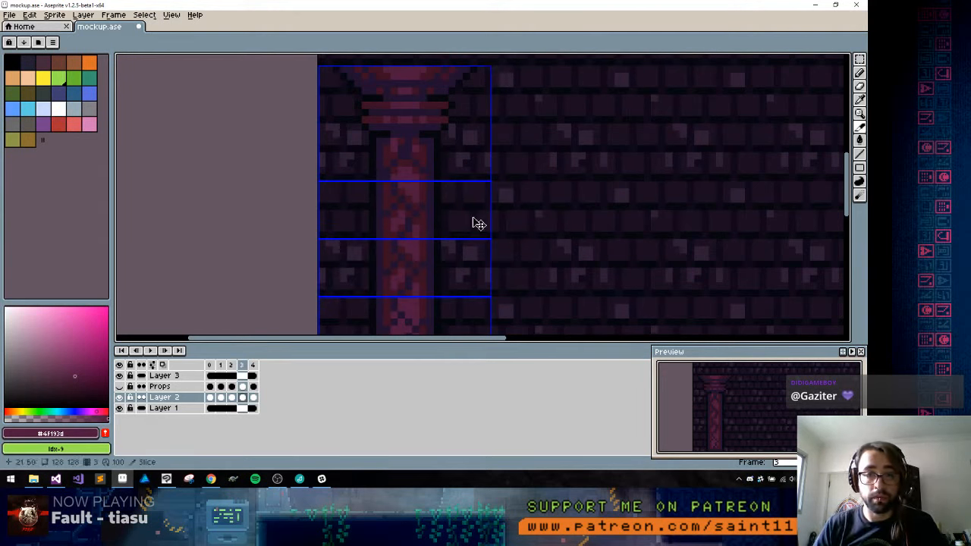
# Rename the first shaft slice directly below the capital with a name starting with Pilar_
pyautogui.rightClick(446, 212)
pyautogui.press('Escape')
pyautogui.rightClick(468, 211)
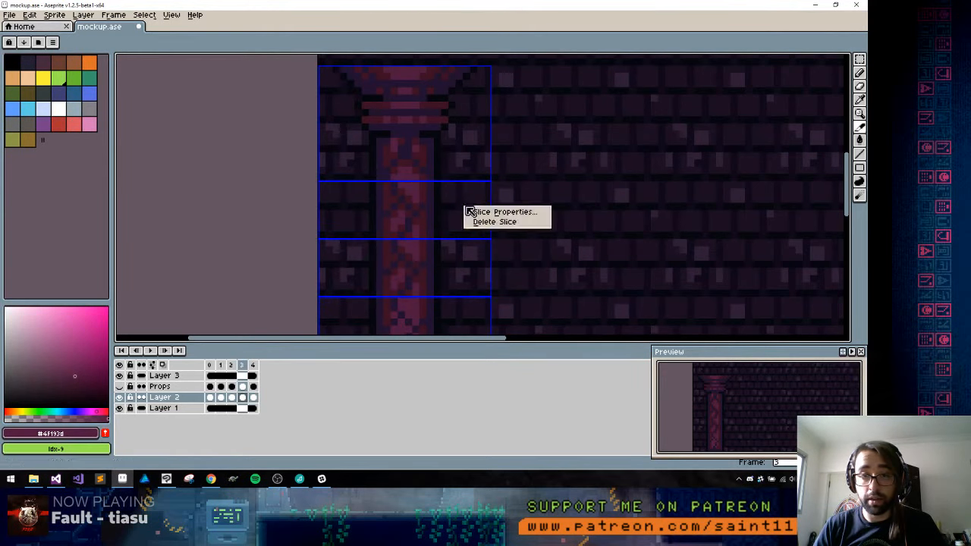
pyautogui.click(478, 212)
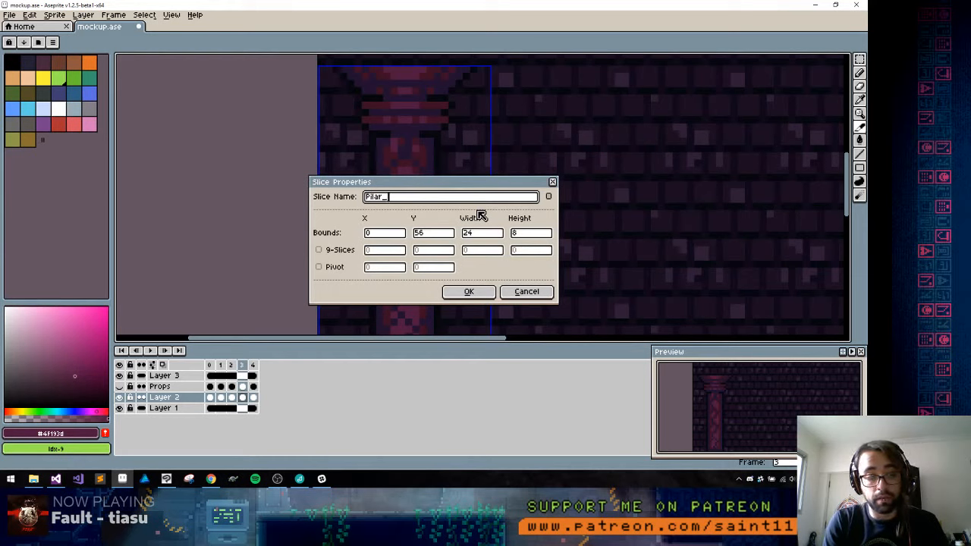
pyautogui.press('Return')
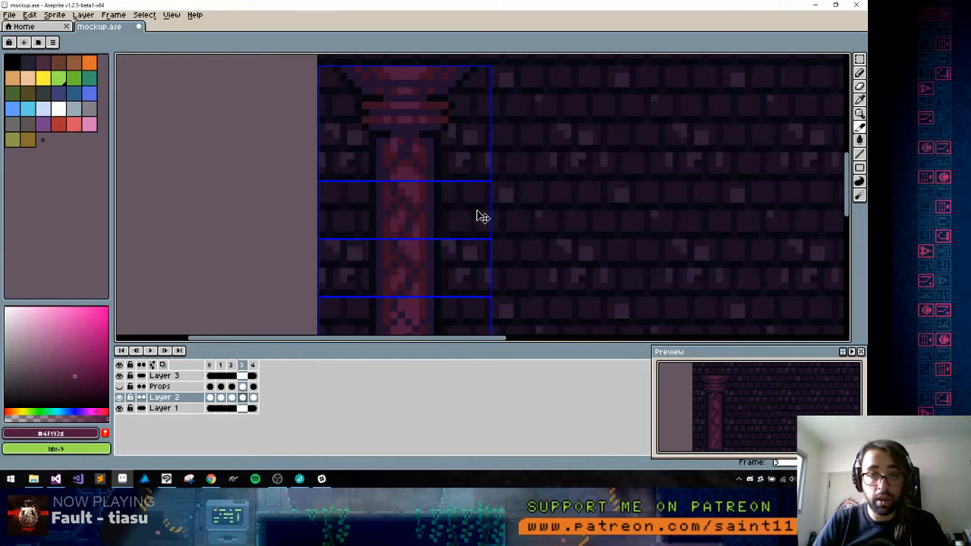
# Name the second shaft slice below the capital Pilar_mid_b
pyautogui.rightClick(442, 262)
pyautogui.click(447, 267)
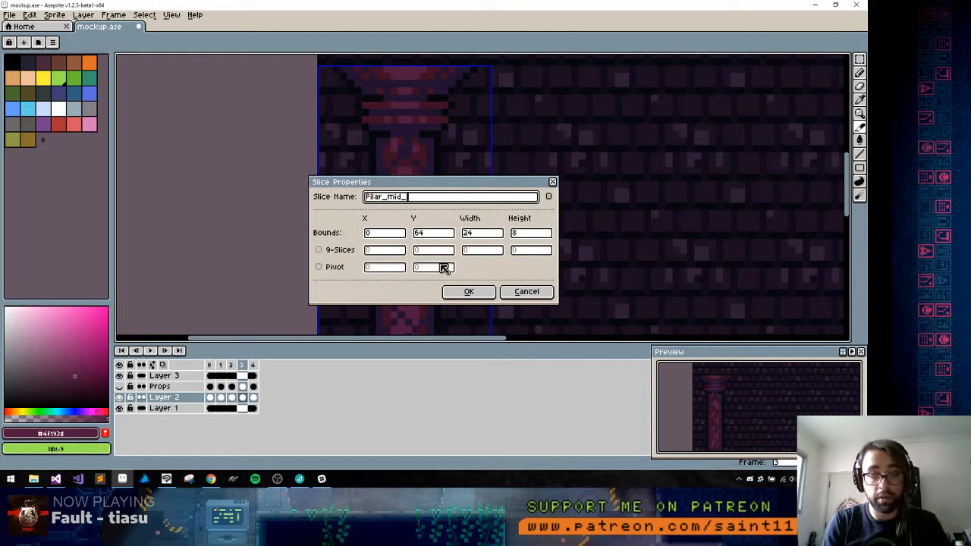
pyautogui.write('Pilar_mid_b')
pyautogui.press('Return')
# Name the third shaft slice Pilar_mid_c and the fourth shaft slice, just above the base, Pilar_mid_d
pyautogui.scroll(-4, 446, 271)
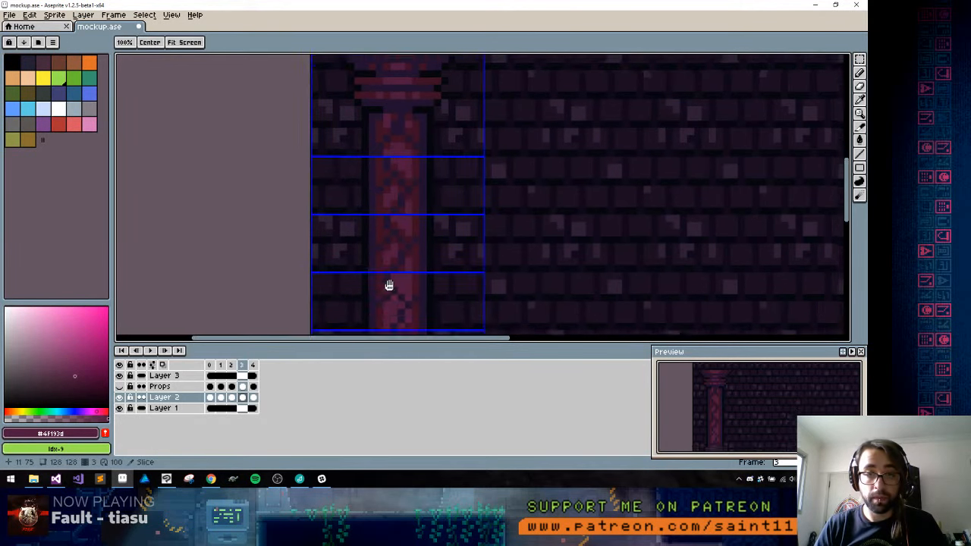
pyautogui.rightClick(399, 114)
pyautogui.click(429, 134)
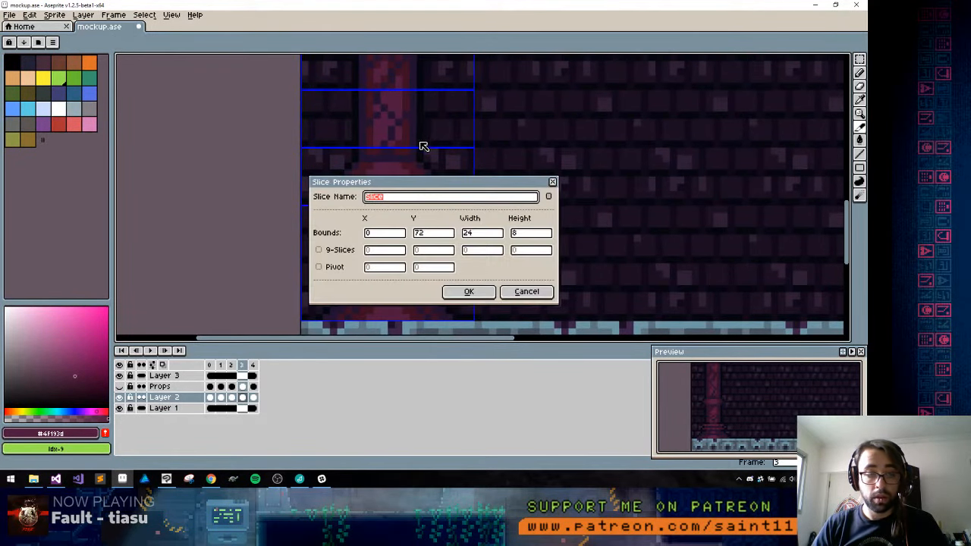
pyautogui.write('Pilar_mid_')
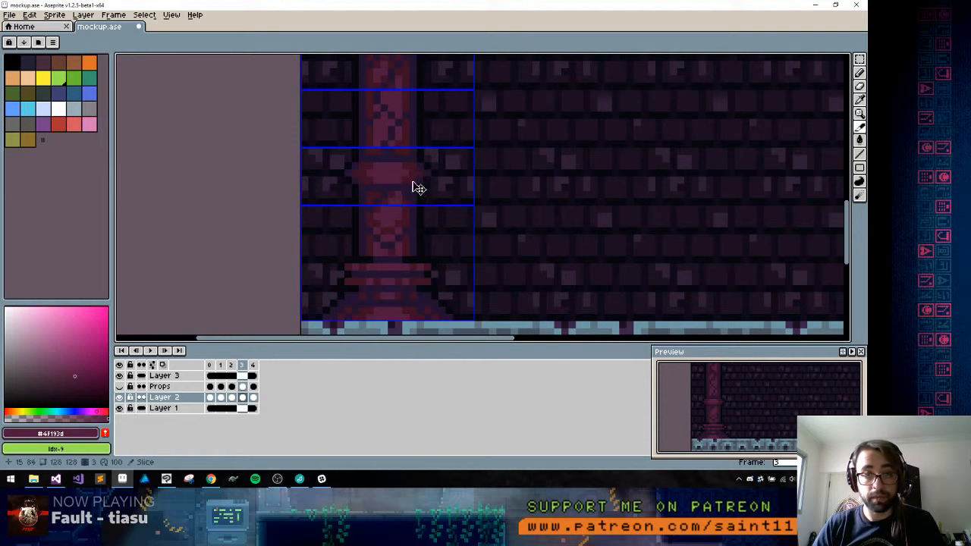
pyautogui.rightClick(416, 187)
pyautogui.click(430, 191)
pyautogui.write('Pilar_mid_')
pyautogui.write('d')
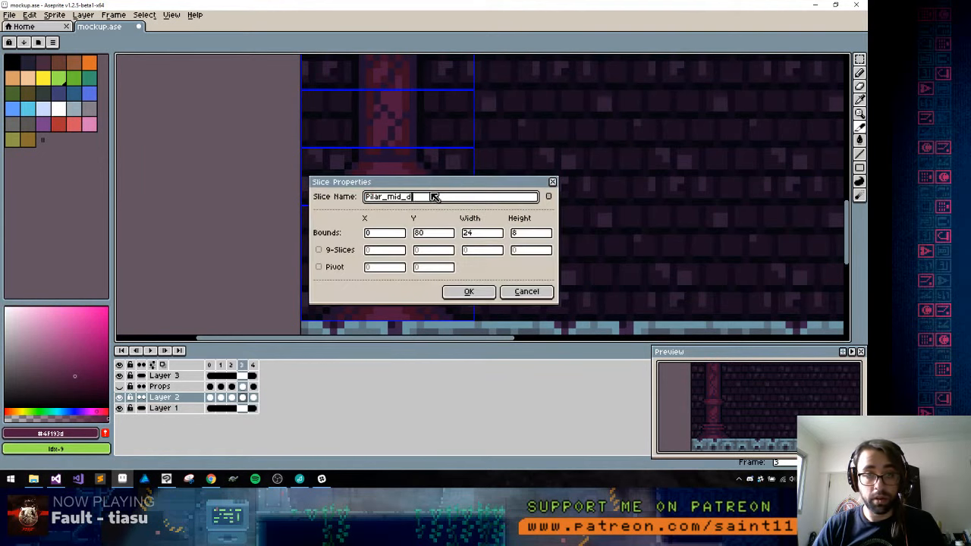
pyautogui.press('Return')
# Name the 24×16 px slice around the pillar's base Pilar_bot_a
pyautogui.rightClick(417, 226)
pyautogui.click(425, 233)
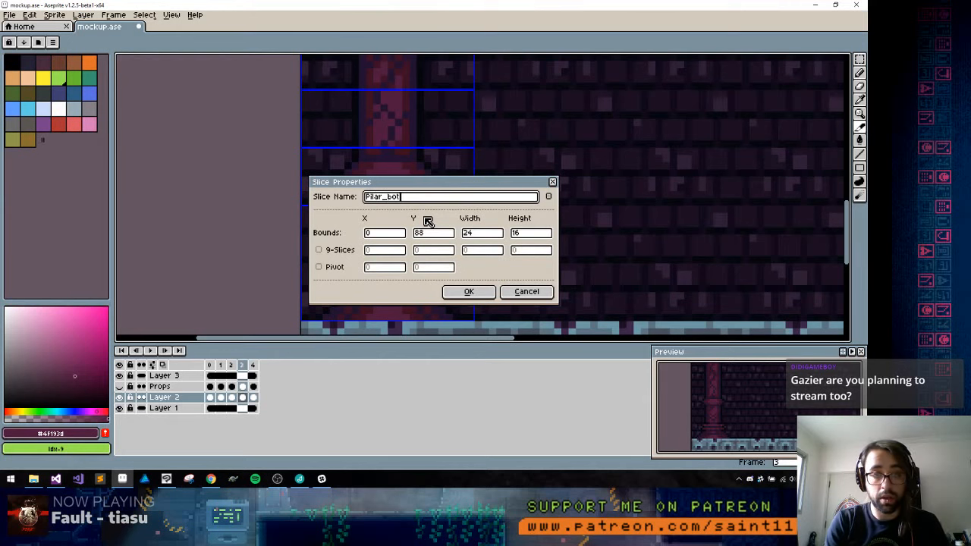
pyautogui.write('Pilar_bot_a')
pyautogui.press('Return')
# Rename the slice around the pillar's capital to Pilar_Top_a
pyautogui.moveTo(506, 137); pyautogui.dragTo(486, 257)
pyautogui.moveTo(424, 132); pyautogui.dragTo(412, 115)
pyautogui.rightClick(412, 115)
pyautogui.click(436, 124)
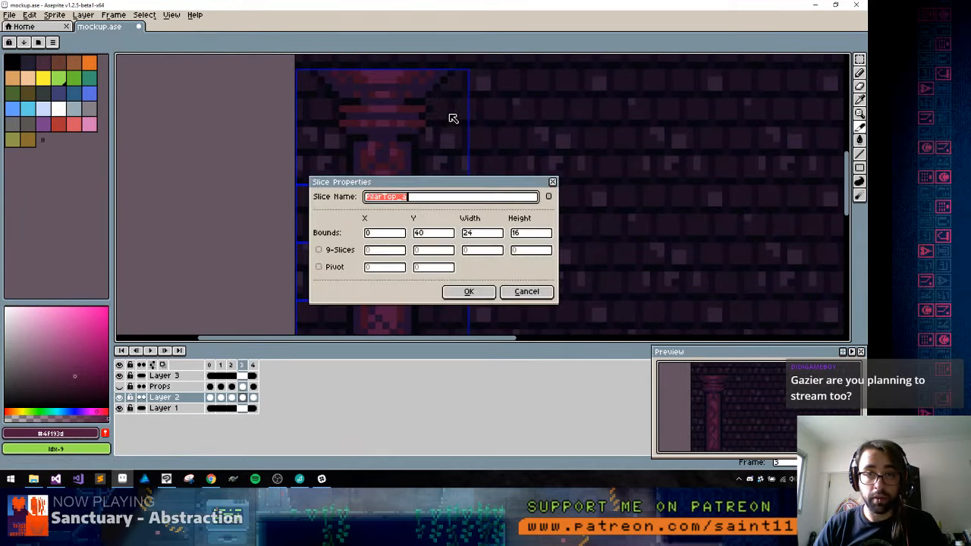
pyautogui.click(383, 196)
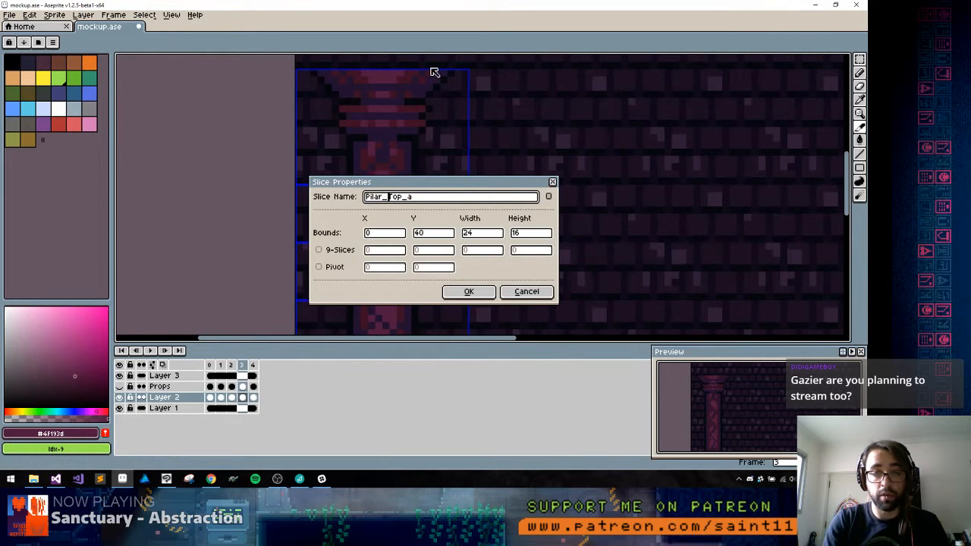
pyautogui.press('Return')
pyautogui.scroll(-5, 504, 220)
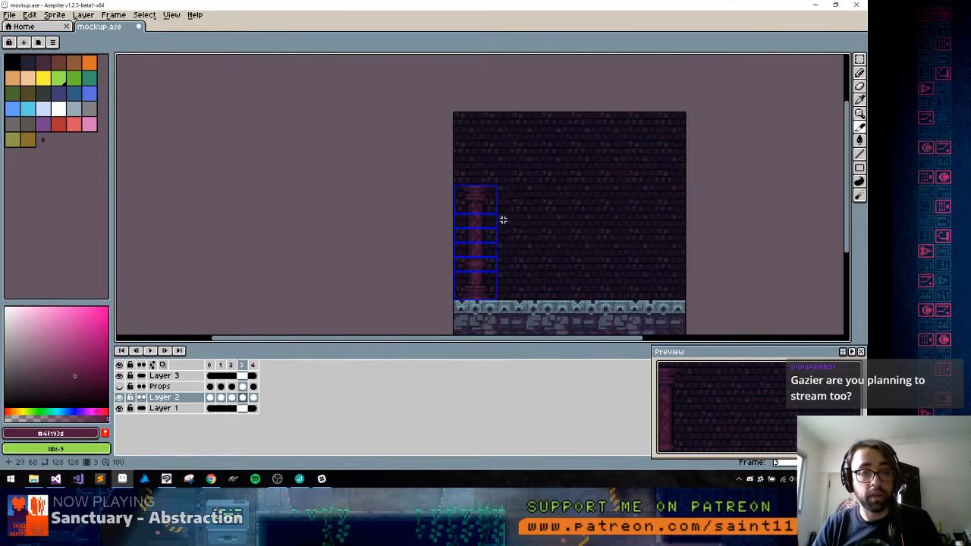
pyautogui.moveTo(502, 238); pyautogui.dragTo(444, 218)
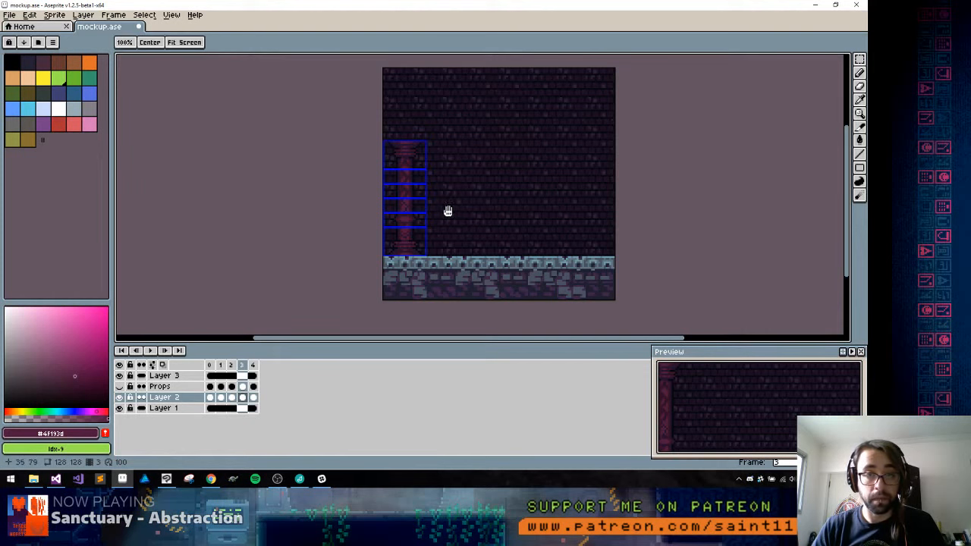
pyautogui.moveTo(447, 213); pyautogui.dragTo(395, 203)
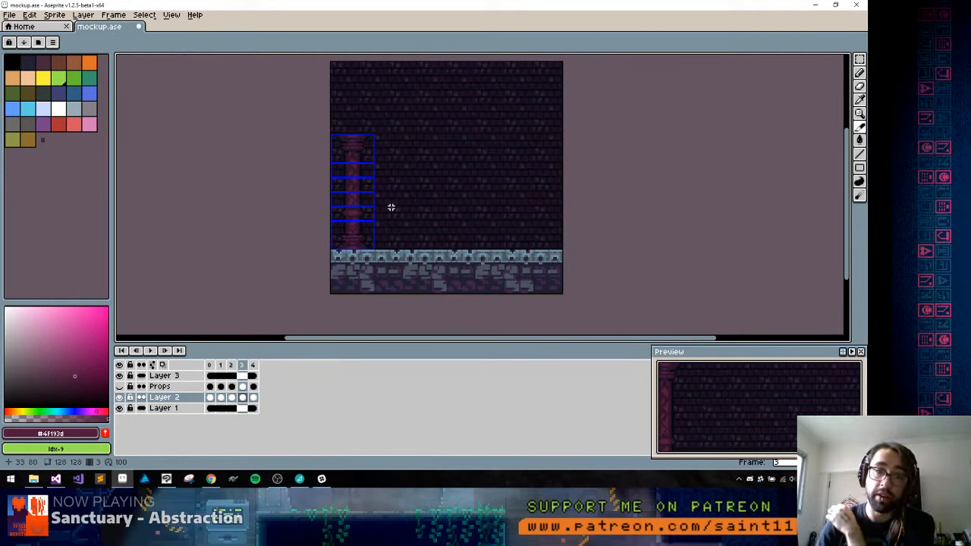
pyautogui.press('space')
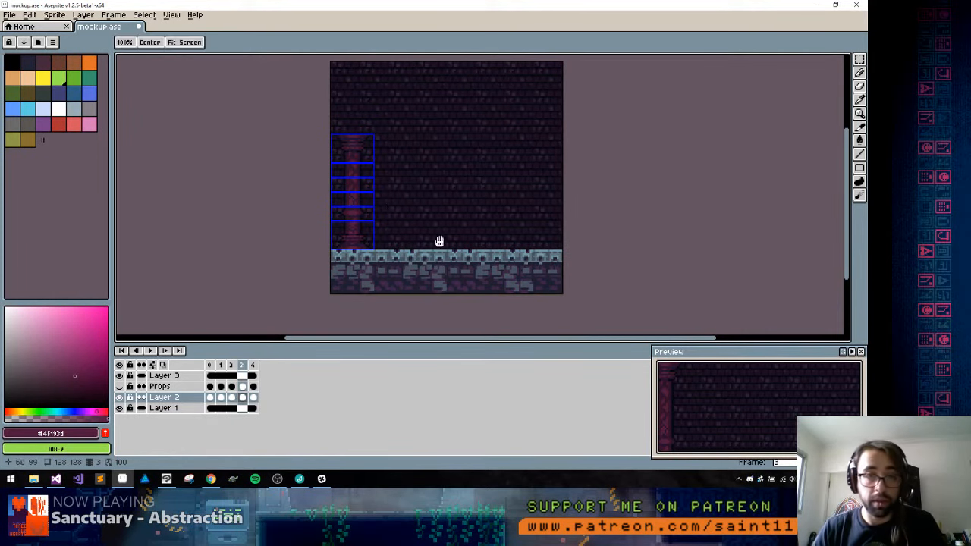
pyautogui.moveTo(386, 232); pyautogui.dragTo(357, 228)
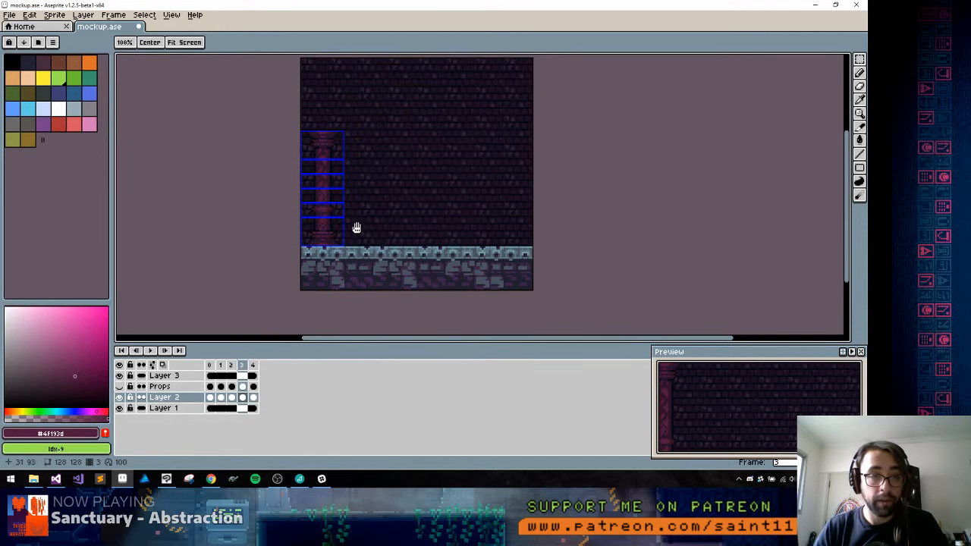
# Hide Layer 1 and Layer 3 so that only the pillar layer is visible, and save mockup.ase
pyautogui.click(119, 408)
pyautogui.click(120, 408)
pyautogui.click(119, 408)
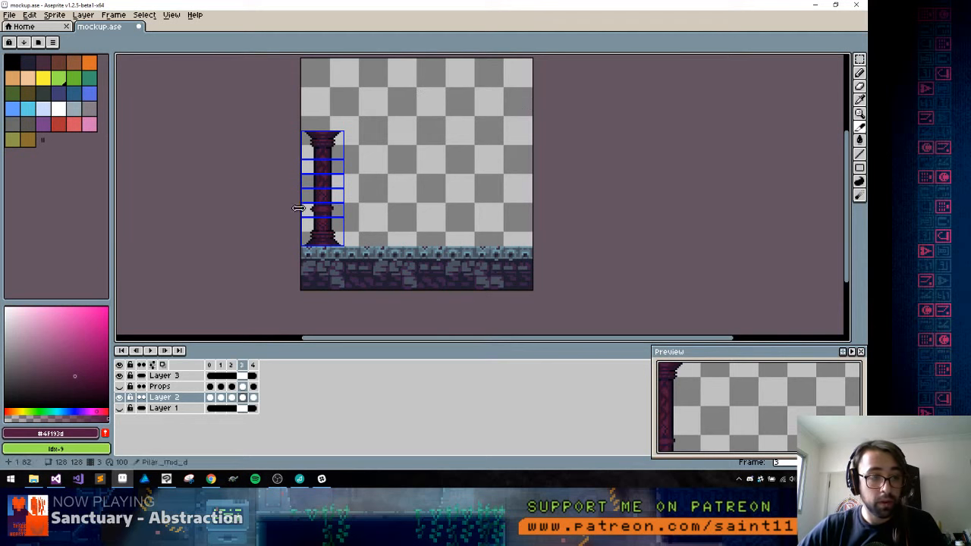
pyautogui.click(119, 375)
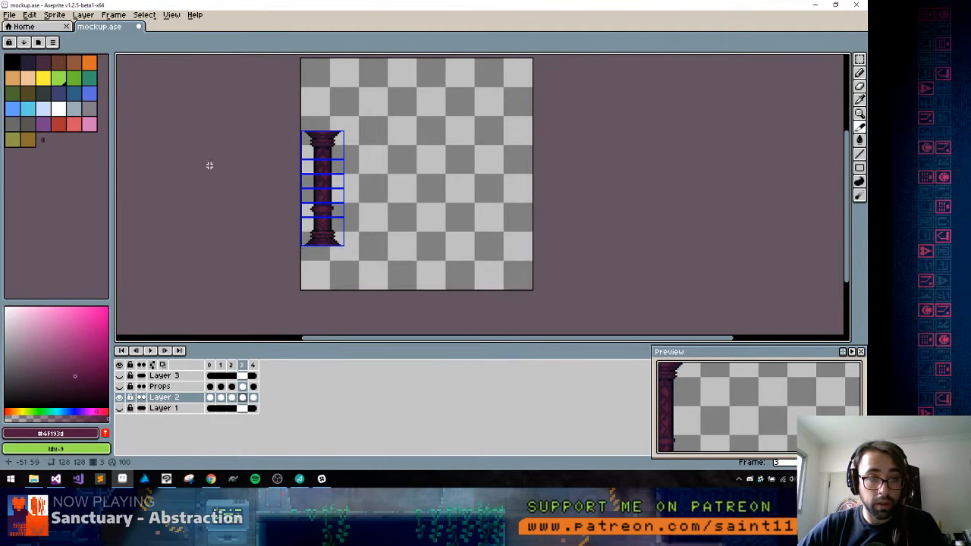
pyautogui.hotkey('ctrl', 's')
# Switch to File Explorer and open a command window in the decals folder's 5-temple subfolder
pyautogui.click(34, 479)
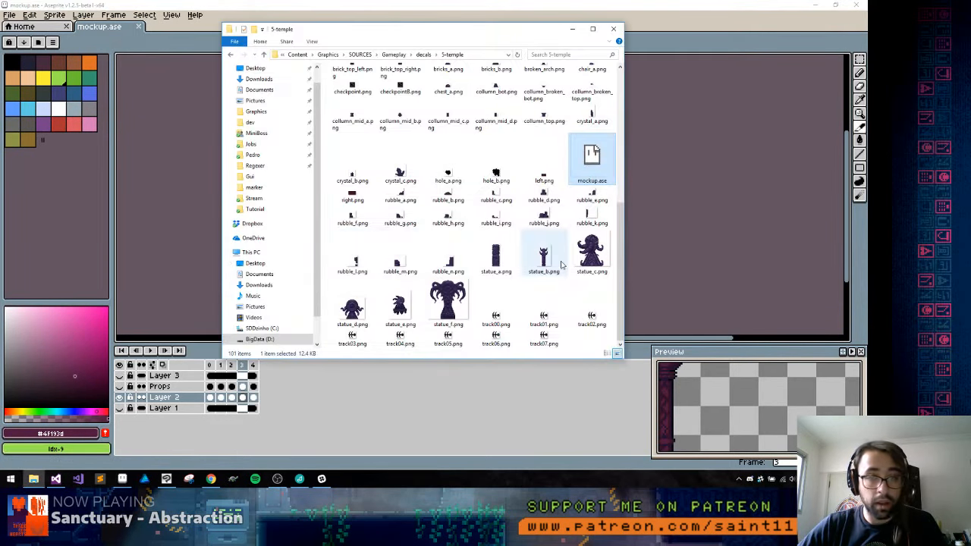
pyautogui.click(423, 54)
pyautogui.rightClick(351, 129)
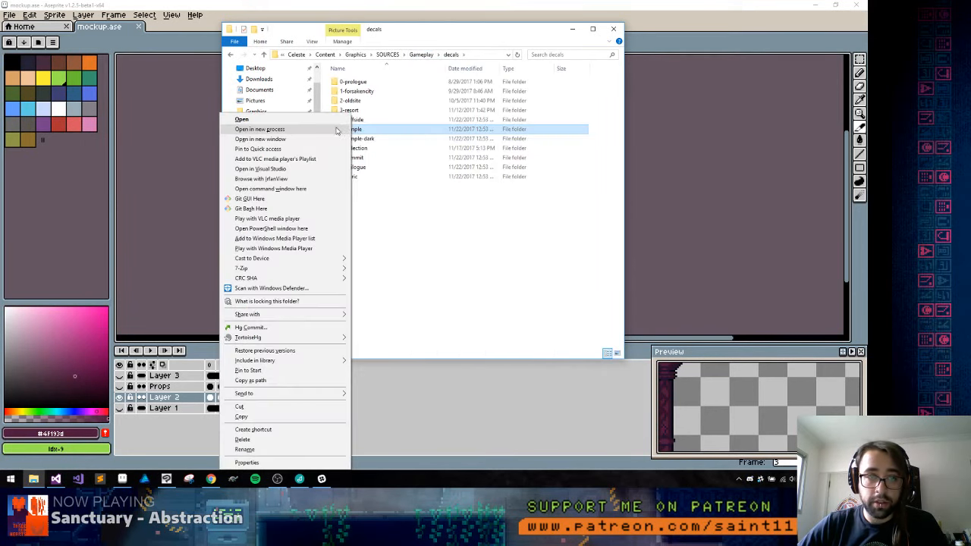
pyautogui.click(283, 189)
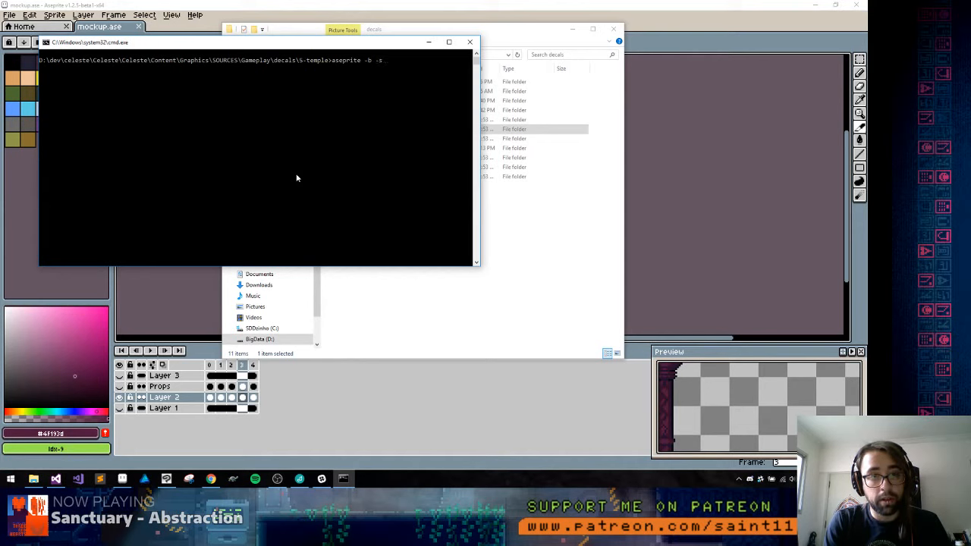
# Try to export the slices from the command line with aseprite -b --save-as {slice}.png
pyautogui.write('aseprite -b -save-a')
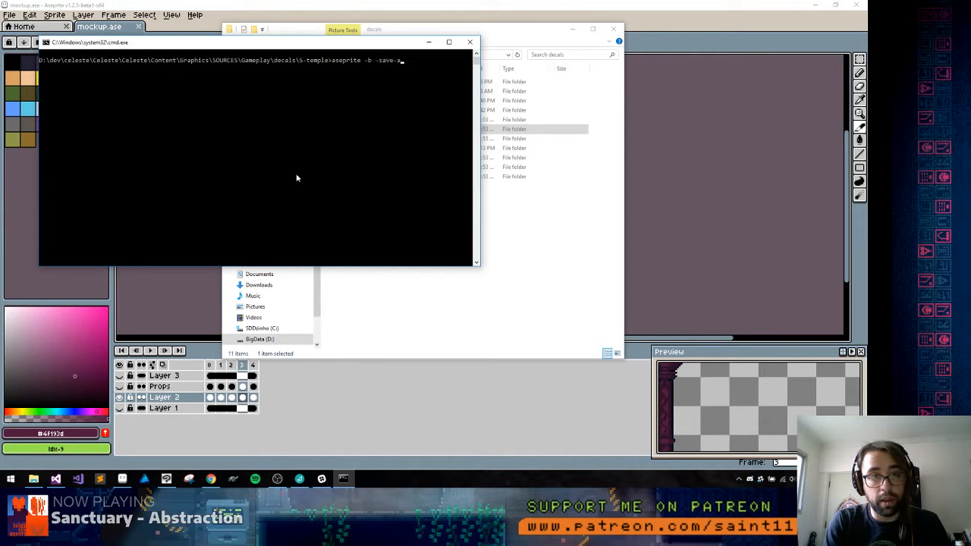
pyautogui.write('s {slice}.png')
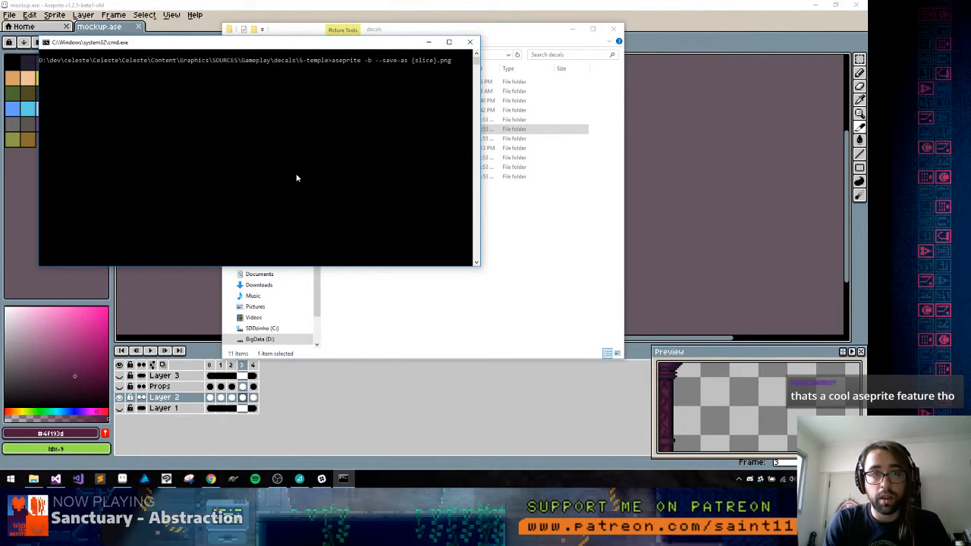
pyautogui.press('Return')
pyautogui.hotkey('alt', 'Tab')
pyautogui.hotkey('alt', 'Tab')
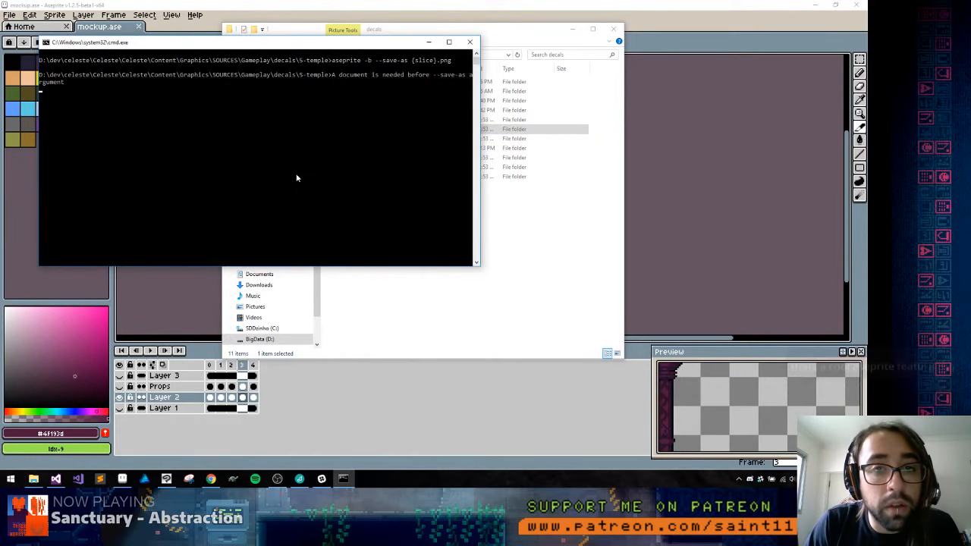
# Add the source file to the previous command and run aseprite -b mockup.ase --save-as {slice}.png
pyautogui.press('Up')
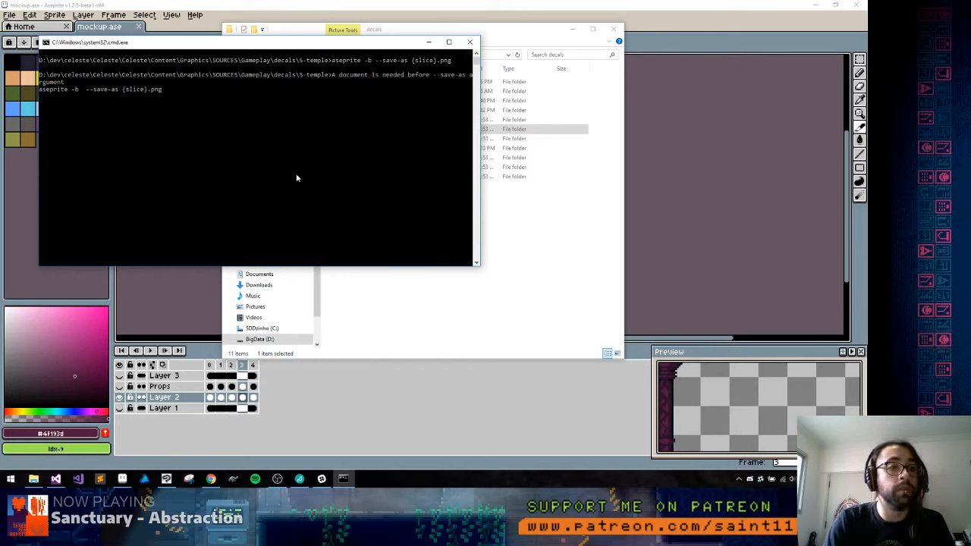
pyautogui.write('mockup.ase')
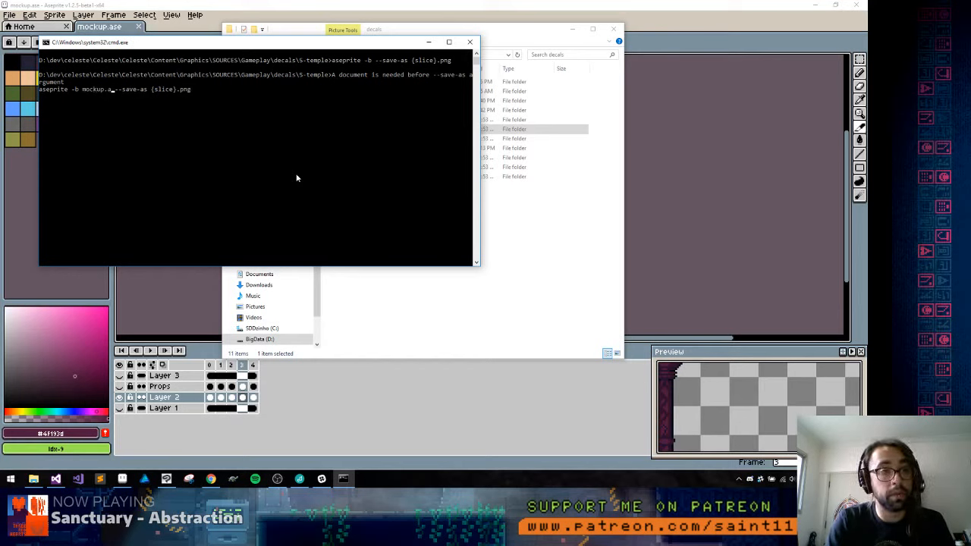
pyautogui.press('Return')
# Open the 5-temple folder in File Explorer and view the exported Pilar_bot_a images in the image viewer
pyautogui.hotkey('alt', 'Tab')
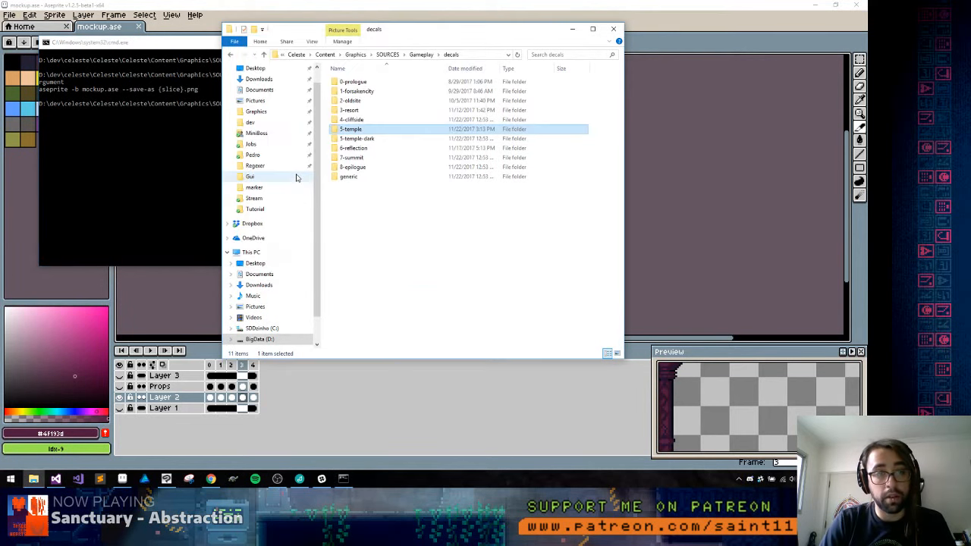
pyautogui.press('Return')
pyautogui.press('c')
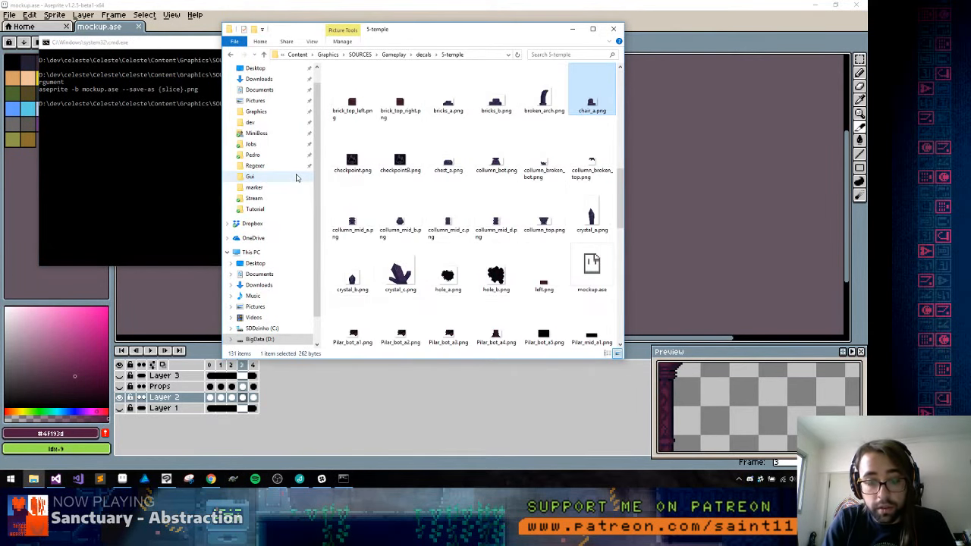
pyautogui.press('p')
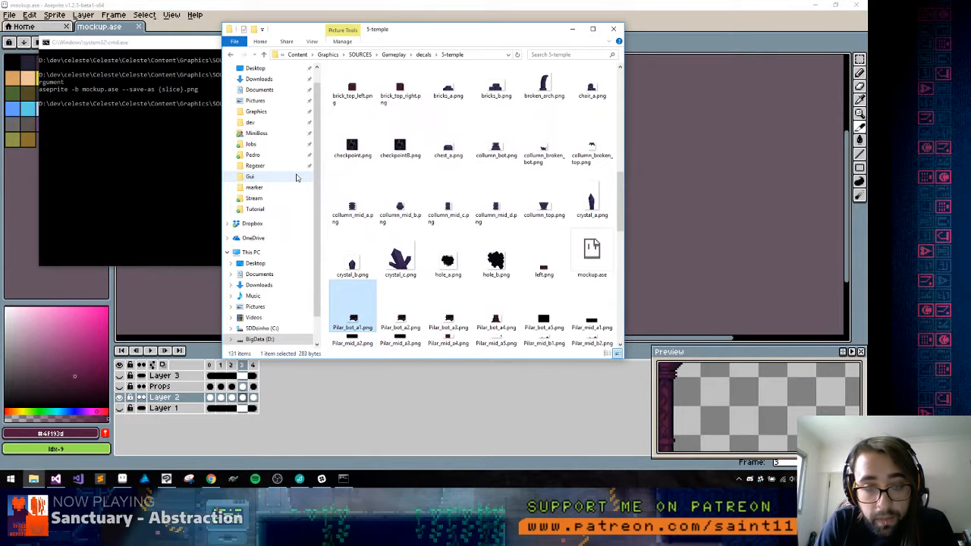
pyautogui.press('Return')
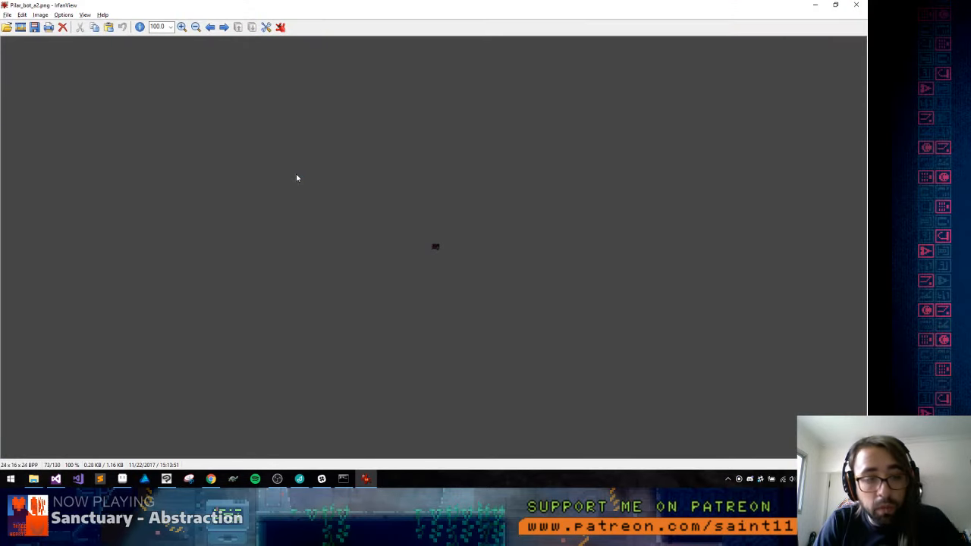
pyautogui.press('Escape')
# Look through the exported Pilar_bot, Pilar_mid and Pilar_Top images in the 5-temple folder
pyautogui.press('Right')
pyautogui.press('Right')
pyautogui.press('Right')
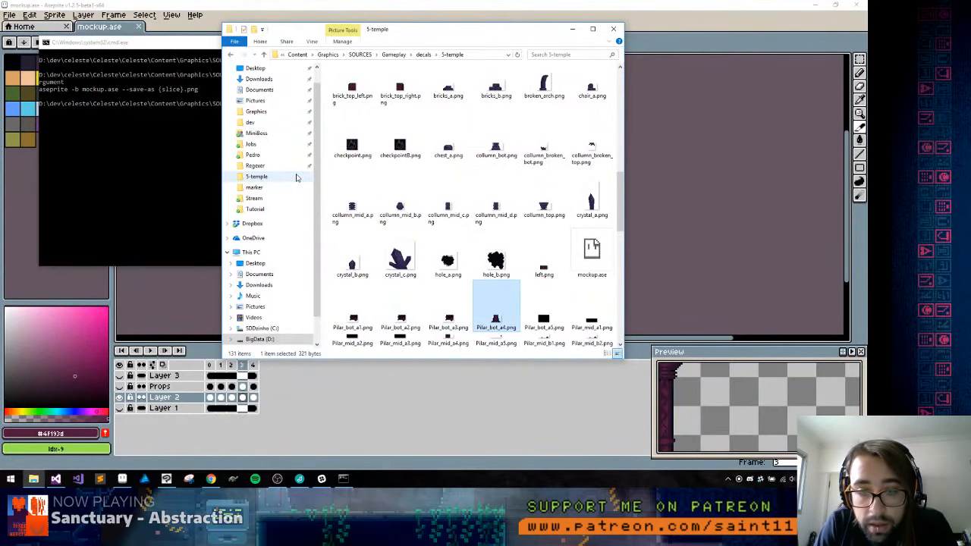
pyautogui.press('Left')
pyautogui.press('Down')
pyautogui.press('Down')
pyautogui.press('Down')
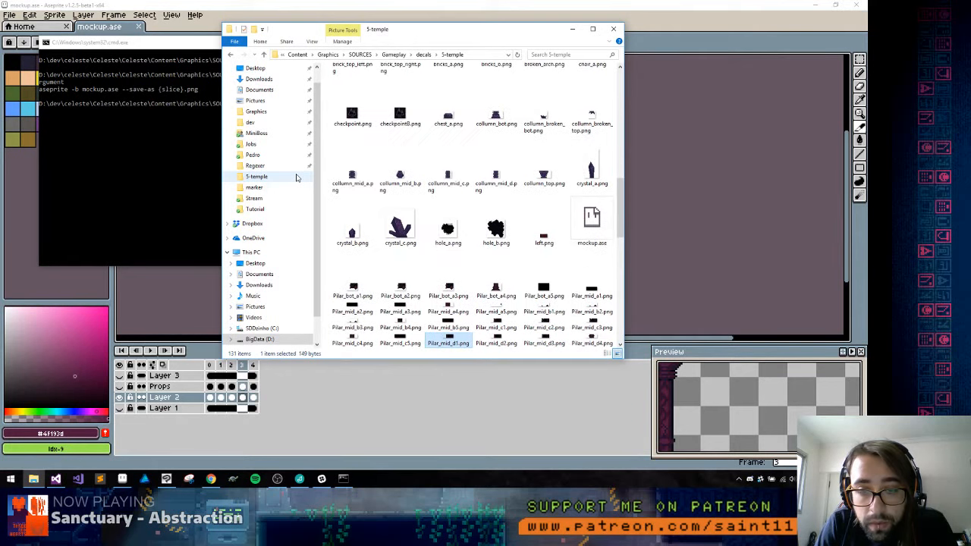
pyautogui.press('Down')
pyautogui.press('Down')
pyautogui.press('Down')
pyautogui.press('Up')
pyautogui.press('Up')
pyautogui.press('Up')
pyautogui.press('Up')
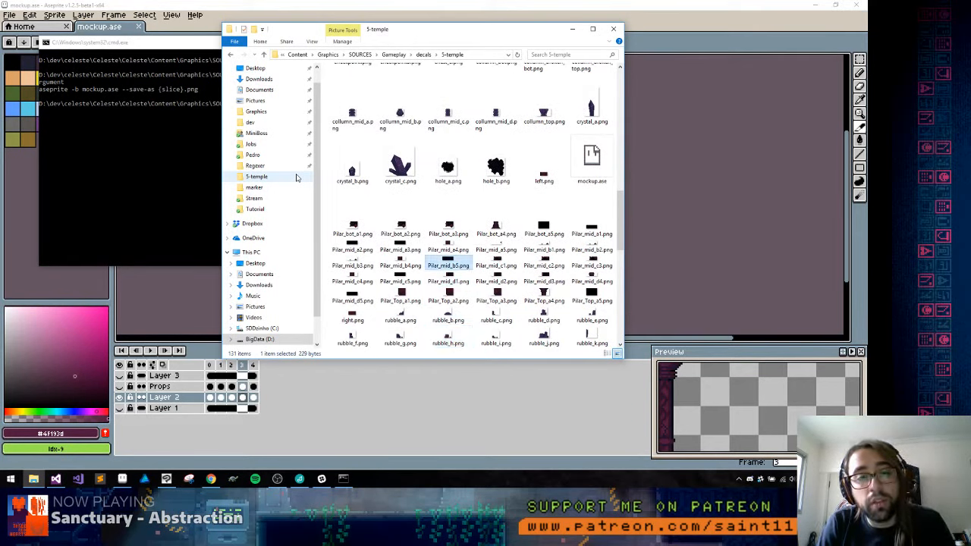
# Delete the exported slice images from Pilar_bot_a1.png through Pilar_Top_a4.png in the 5-temple folder
pyautogui.press('Up')
pyautogui.press('Up')
pyautogui.press('Left')
pyautogui.press('Left')
pyautogui.press('Left')
pyautogui.hotkey('shift', 'Down')
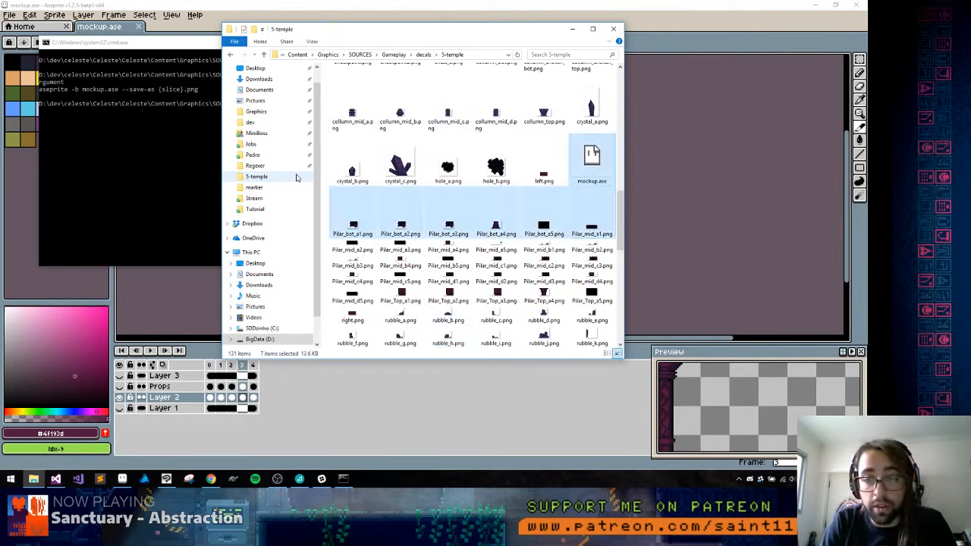
pyautogui.press('Right')
pyautogui.press('Up')
pyautogui.hotkey('shift', 'Down')
pyautogui.hotkey('shift', 'Down')
pyautogui.hotkey('shift', 'Down')
pyautogui.hotkey('shift', 'Down')
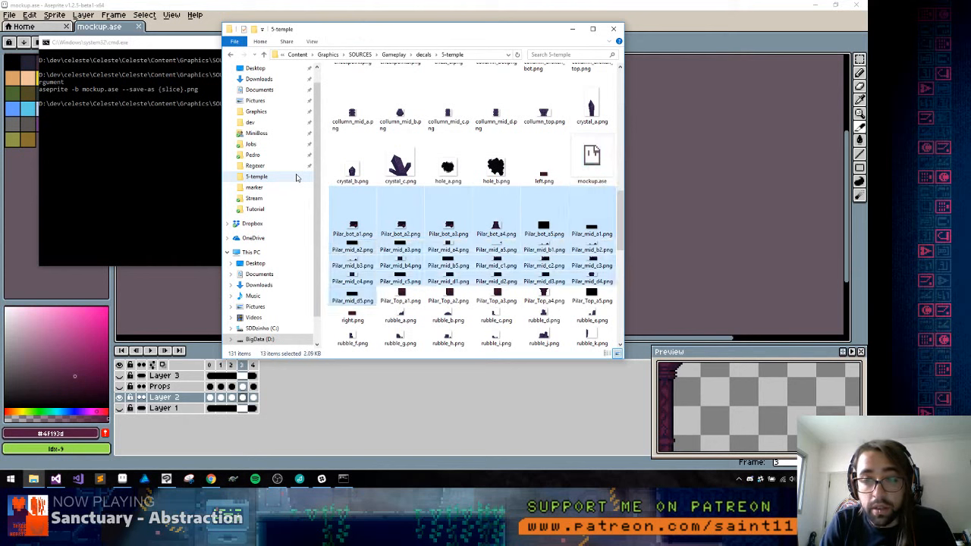
pyautogui.hotkey('shift', 'Right')
pyautogui.hotkey('shift', 'Right')
pyautogui.hotkey('shift', 'Right')
pyautogui.hotkey('shift', 'Right')
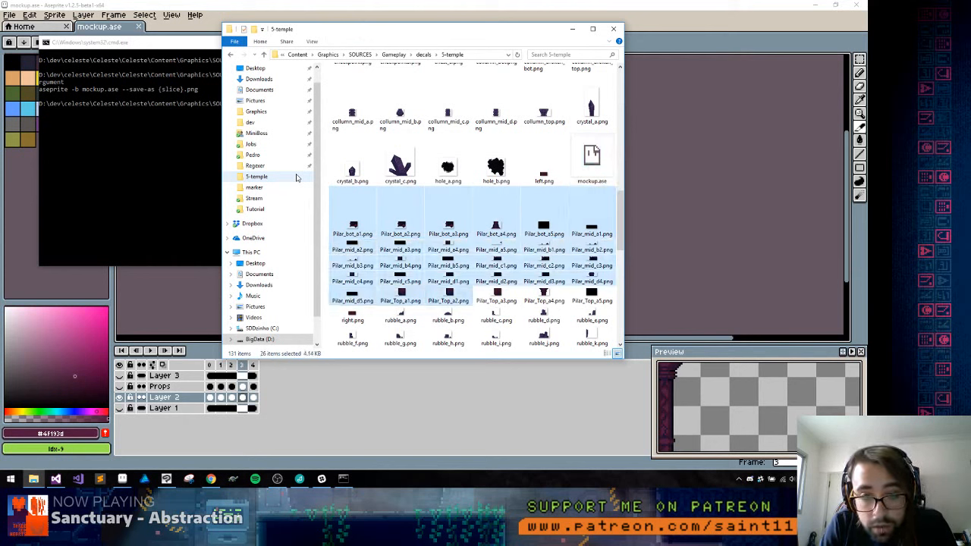
pyautogui.press('Delete')
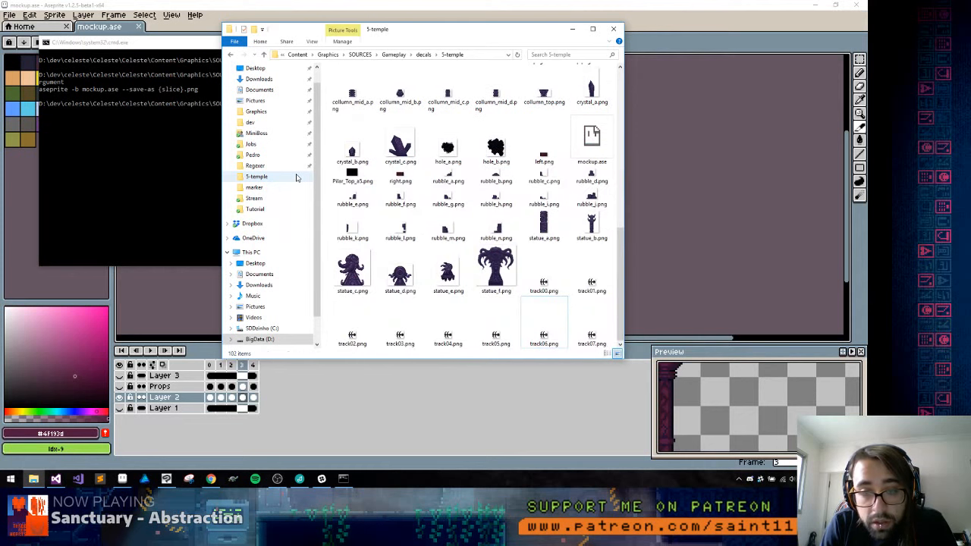
# Delete the remaining exported slice image Pilar_Top_a5.png from the 5-temple folder
pyautogui.press('End')
pyautogui.press('p')
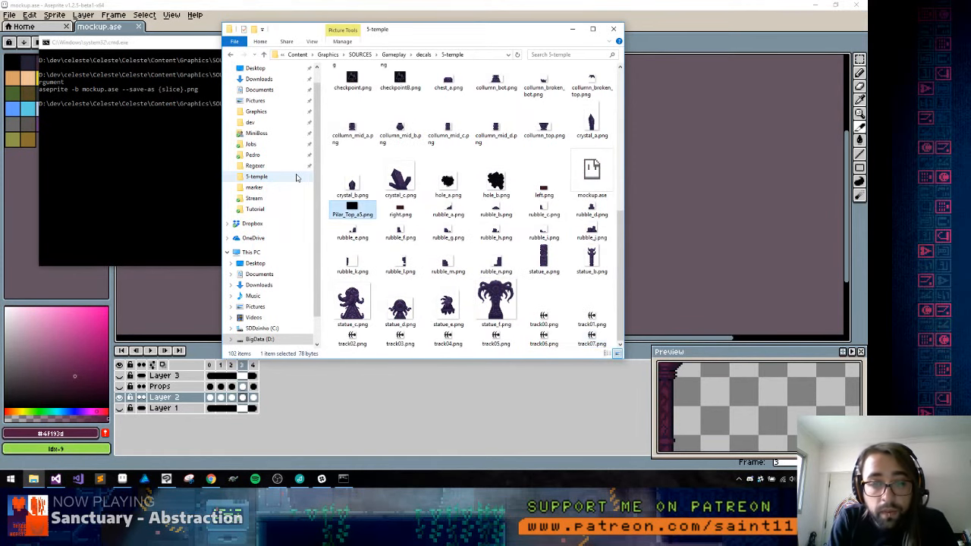
pyautogui.press('Delete')
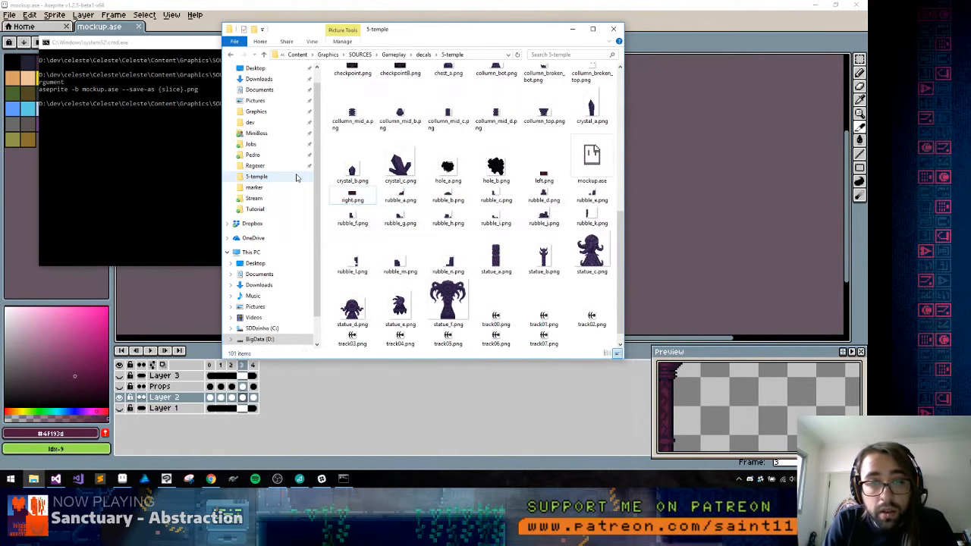
# Switch to Aseprite and remove every other frame from mockup.ase, keeping only the frame with the sliced pillar
pyautogui.click(514, 4)
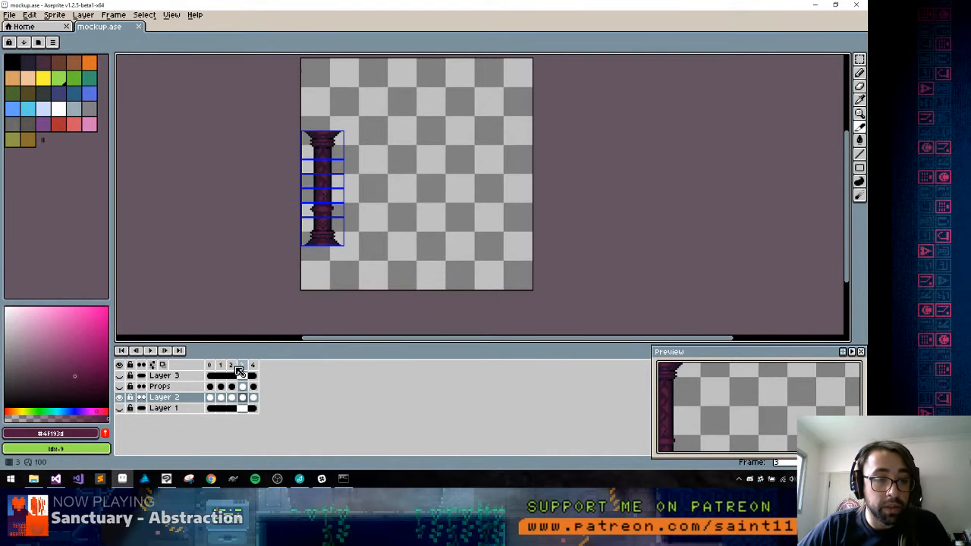
pyautogui.click(208, 367)
pyautogui.hotkey('alt', 'c')
pyautogui.hotkey('alt', 'c')
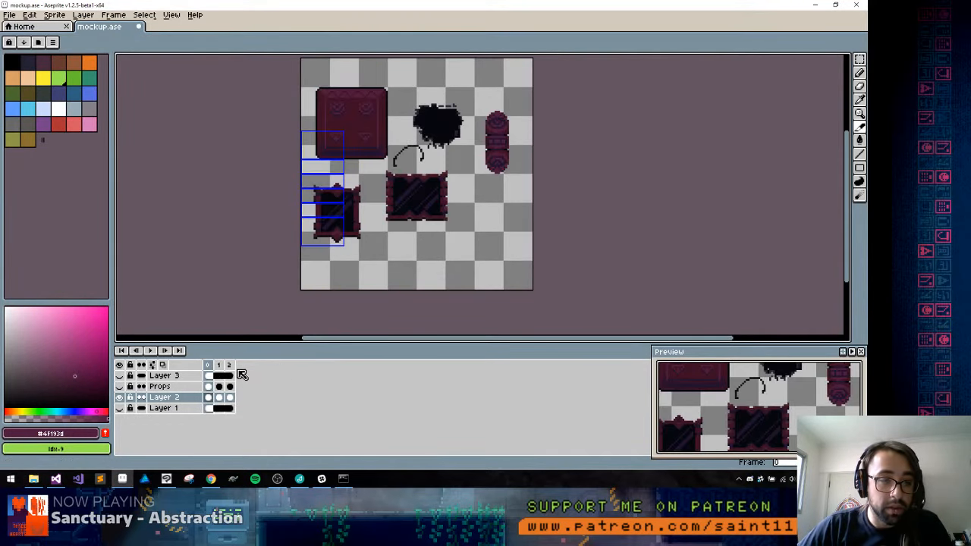
pyautogui.click(231, 367)
pyautogui.hotkey('alt', 'c')
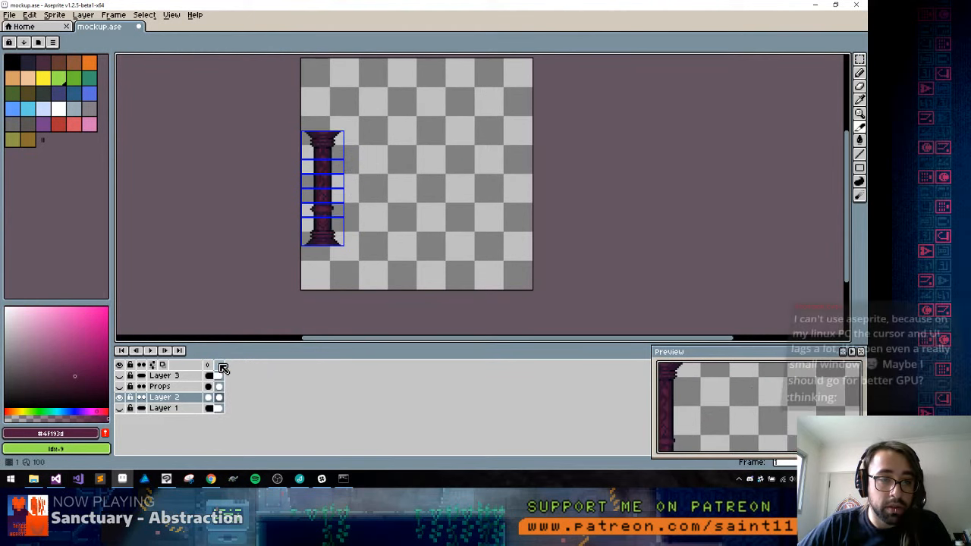
pyautogui.click(209, 365)
pyautogui.hotkey('alt', 'c')
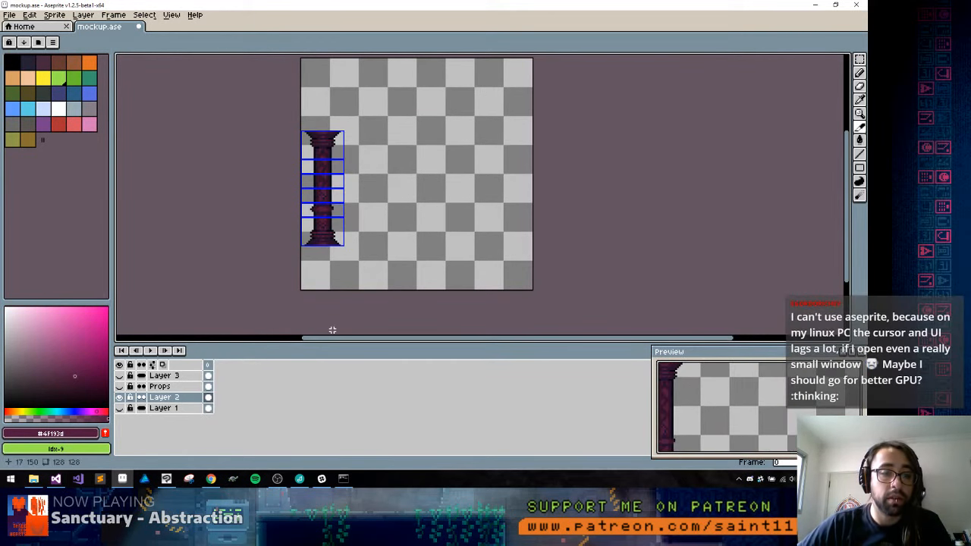
# Export a copy of the single-frame pillar sprite to the 5-temple folder as reusableprops.ase
pyautogui.hotkey('ctrl', 'alt', 'shift', 's')
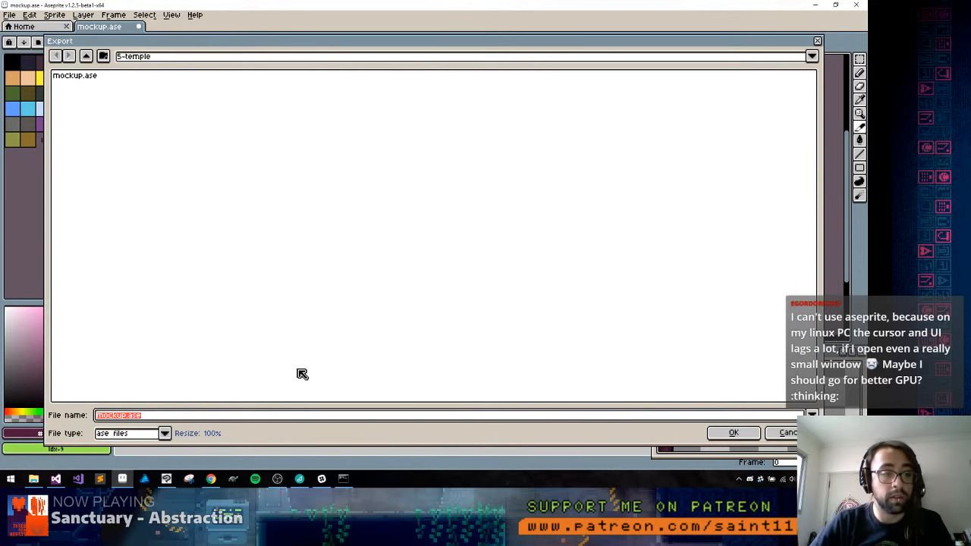
pyautogui.write('props')
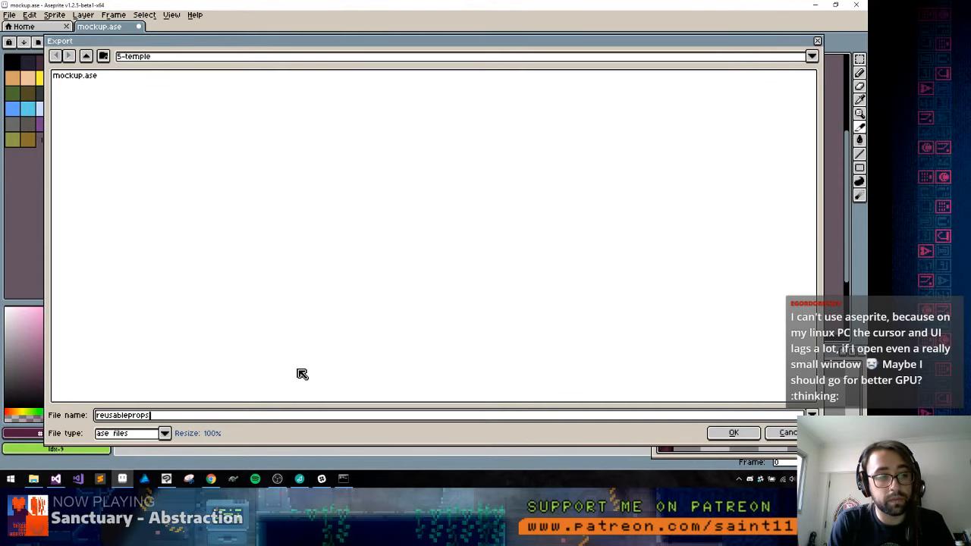
pyautogui.press('Return')
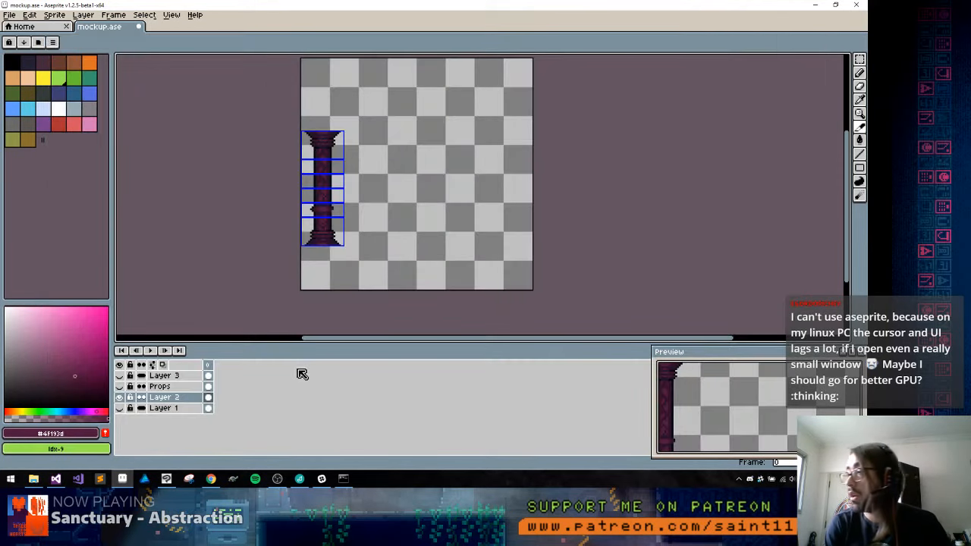
# Switch to the command prompt and run aseprite -b reusableprops.ase --save-as {slice}.png
pyautogui.hotkey('alt', 'Tab')
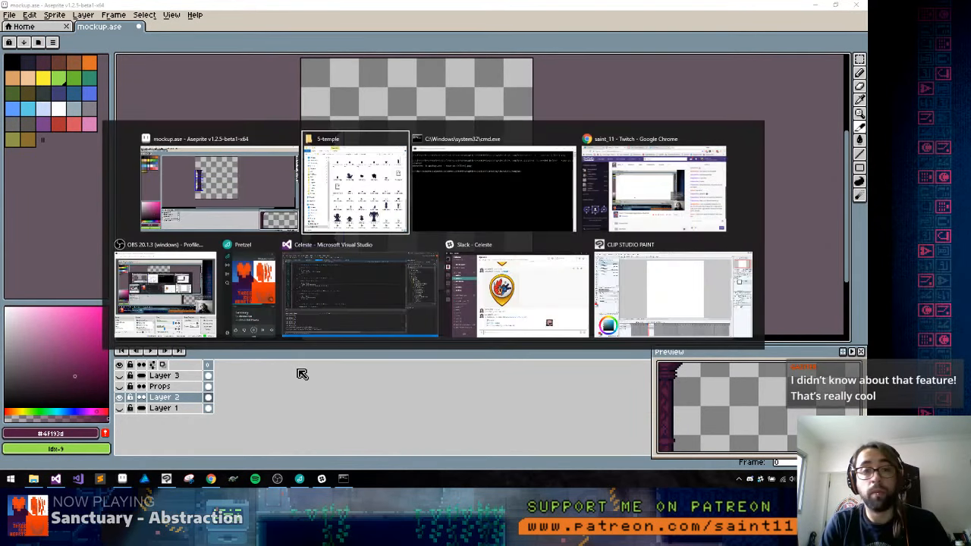
pyautogui.press('Up')
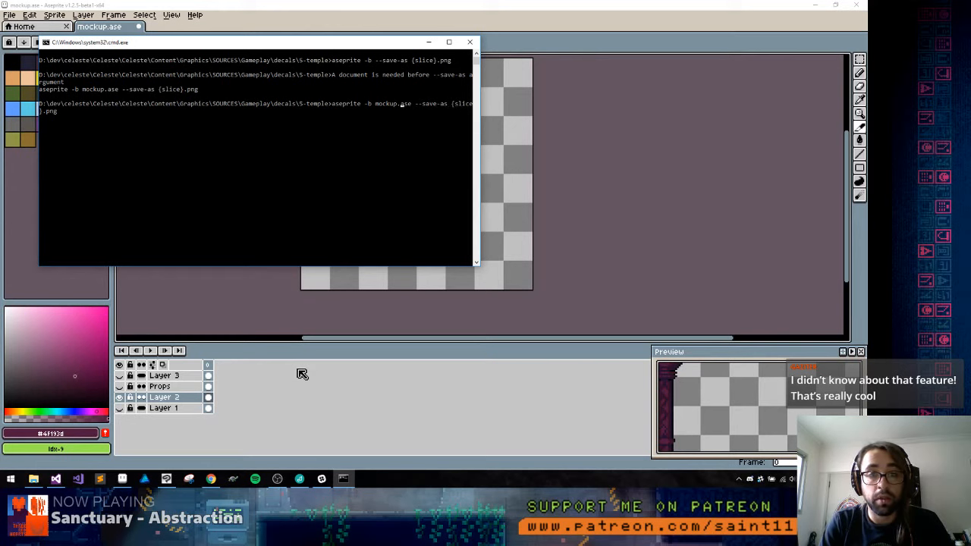
pyautogui.press('BackSpace')
pyautogui.press('BackSpace')
pyautogui.press('BackSpace')
pyautogui.press('BackSpace')
pyautogui.press('BackSpace')
pyautogui.press('BackSpace')
pyautogui.write('resu')
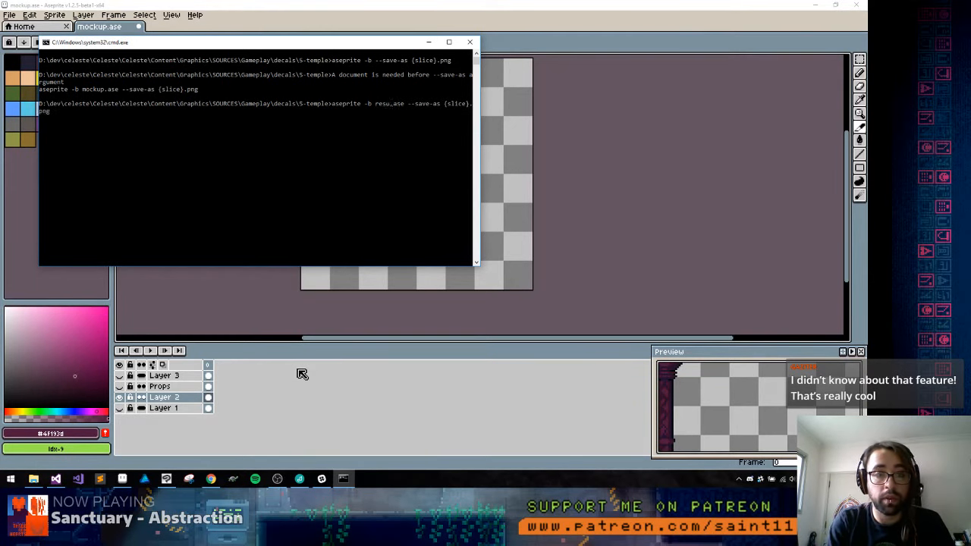
pyautogui.press('BackSpace')
pyautogui.press('BackSpace')
pyautogui.write('usableprop')
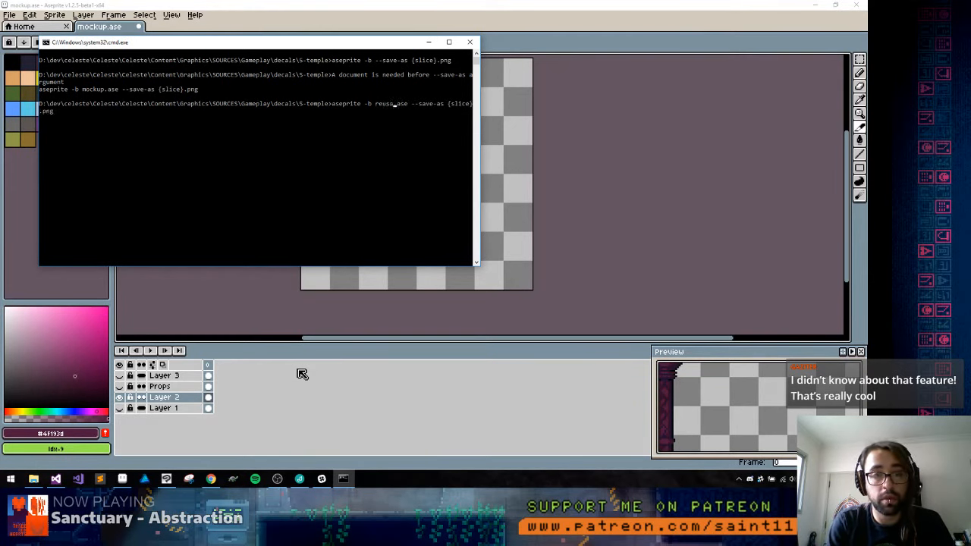
pyautogui.write('s')
pyautogui.press('Return')
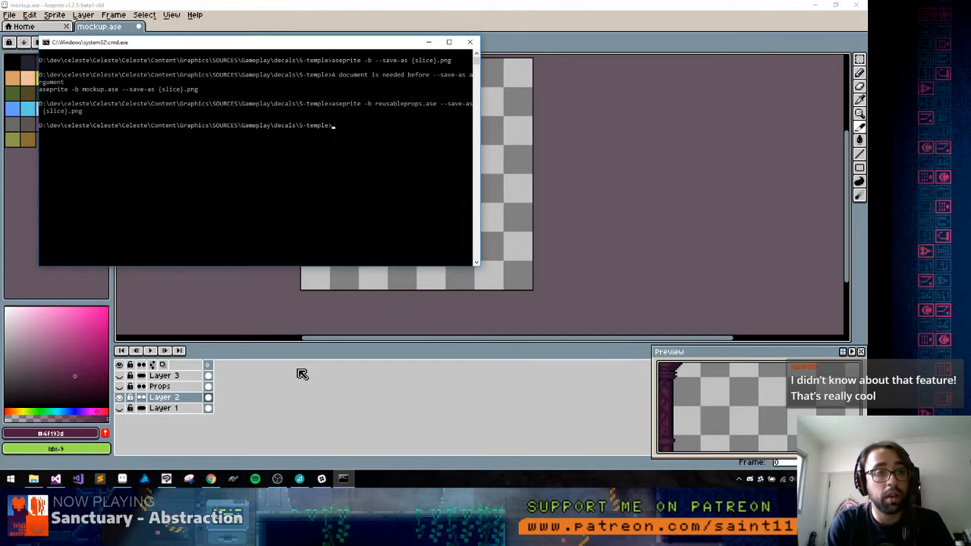
# Switch to the 5-temple folder in File Explorer and delete the exported file named only .png
pyautogui.hotkey('alt', 'Tab')
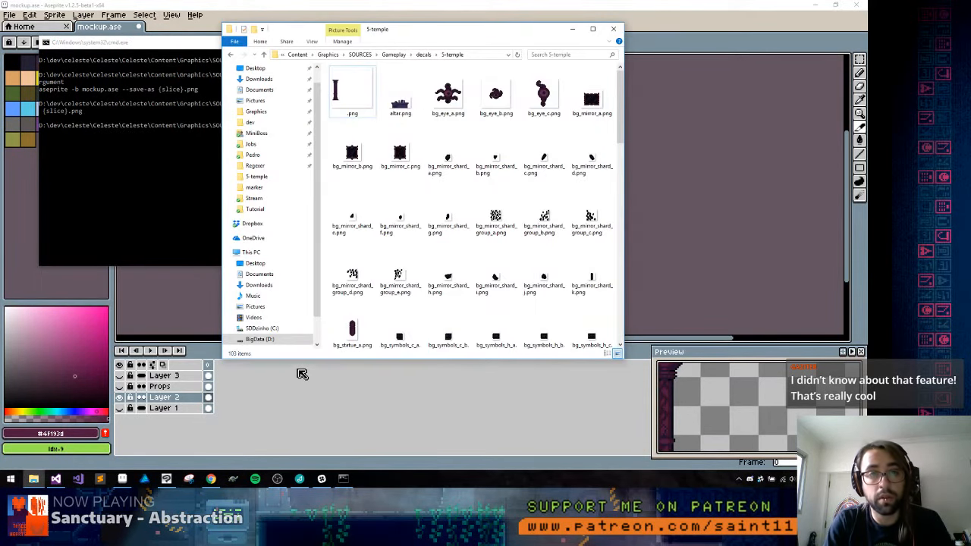
pyautogui.press('Right')
pyautogui.press('Left')
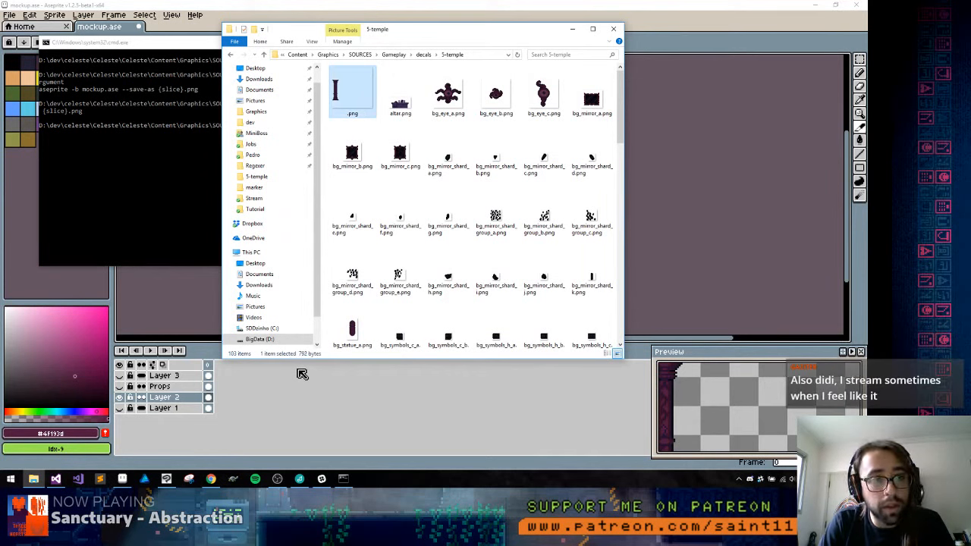
pyautogui.press('Delete')
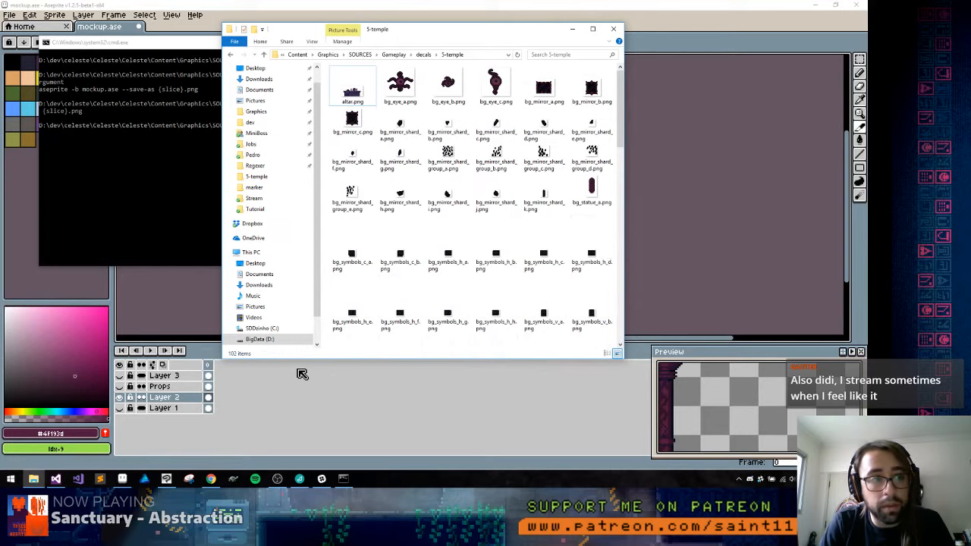
# Switch to Aseprite, open reusableprops.ase from the recent files and check Layer 2 for the pillar slices
pyautogui.hotkey('alt', 'Tab')
pyautogui.hotkey('alt', 'Tab')
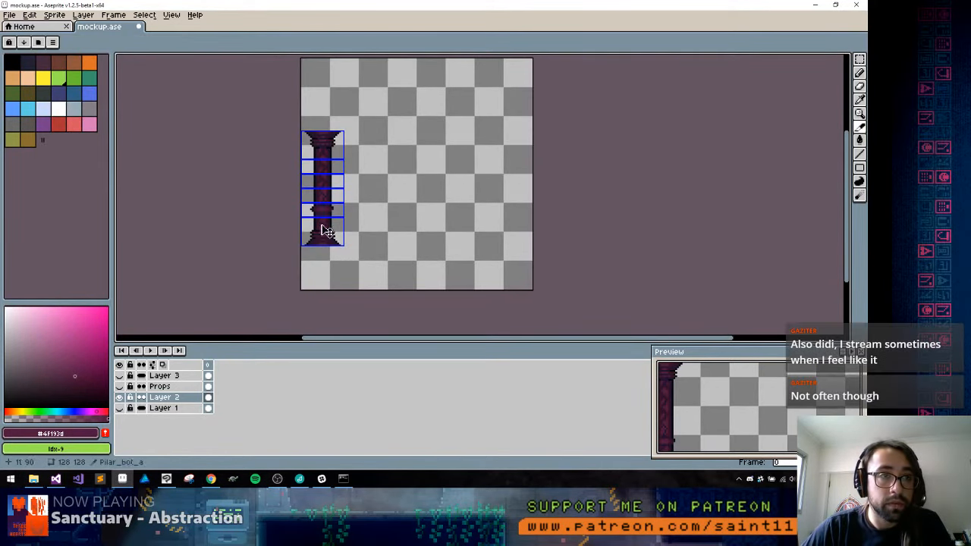
pyautogui.click(30, 17)
pyautogui.click(30, 17)
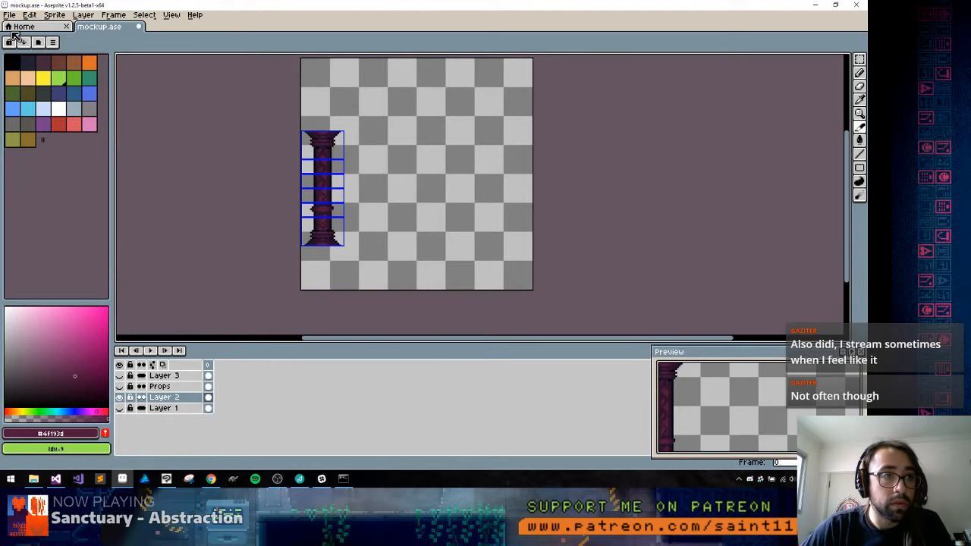
pyautogui.click(15, 29)
pyautogui.click(100, 122)
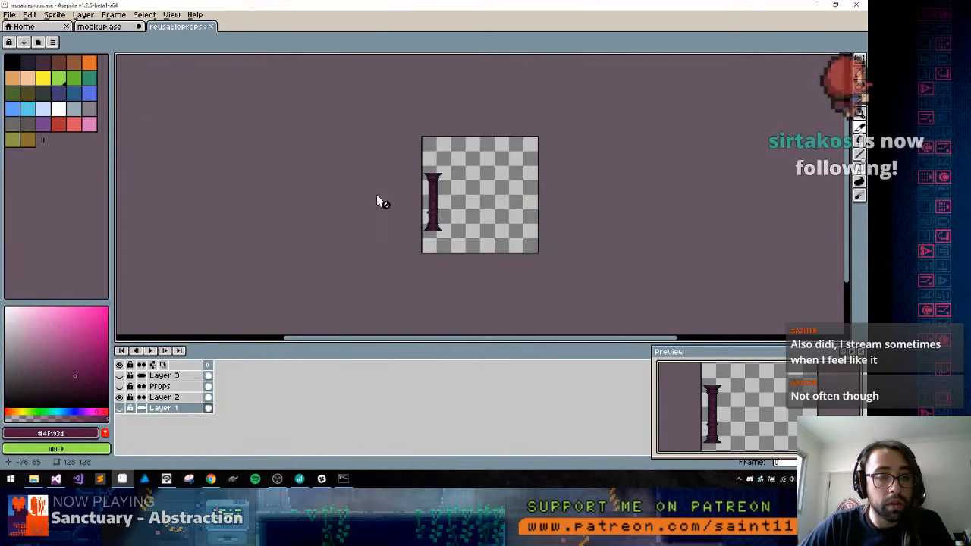
pyautogui.click(164, 397)
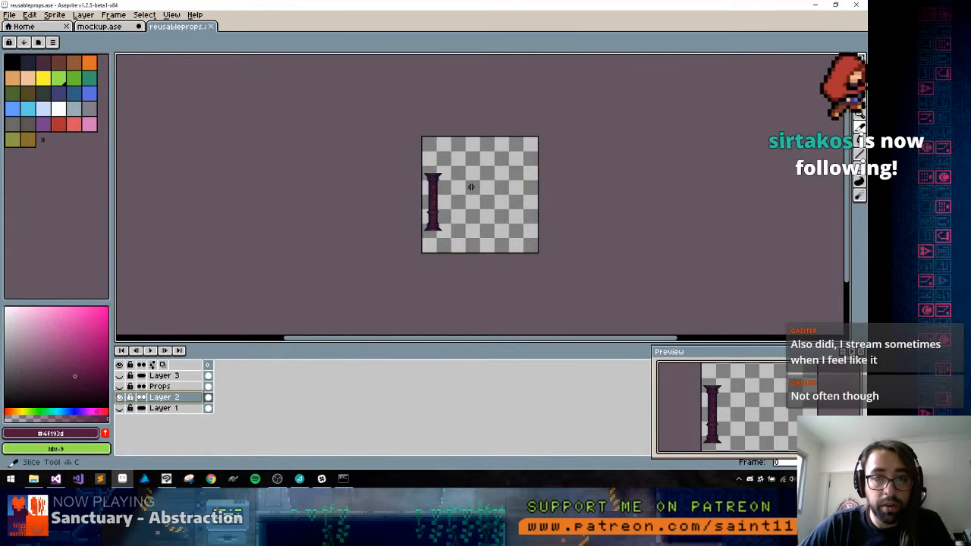
# Save the sliced pillar sprite from mockup.ase over reusableprops.ase and close the older reusableprops copy
pyautogui.click(113, 28)
pyautogui.hotkey('ctrl', 'shift', 's')
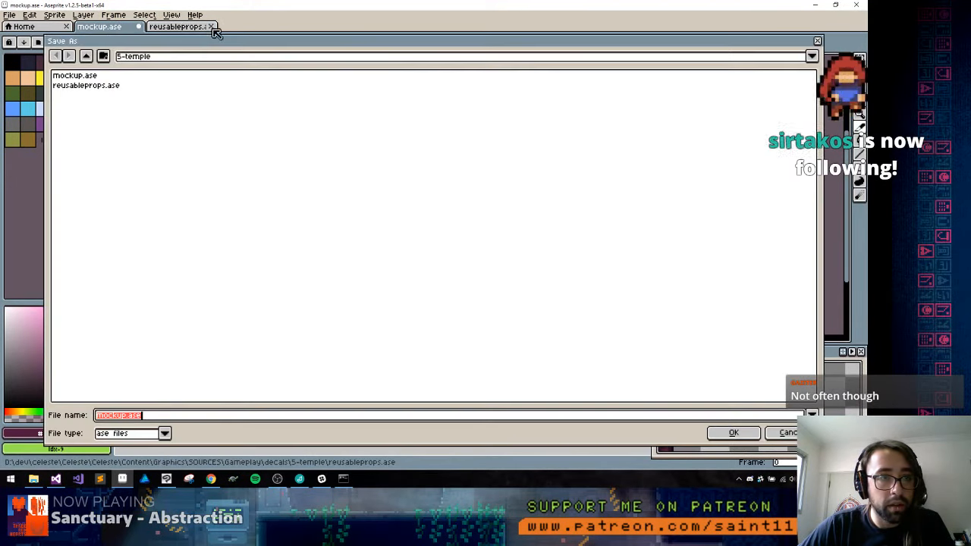
pyautogui.doubleClick(87, 85)
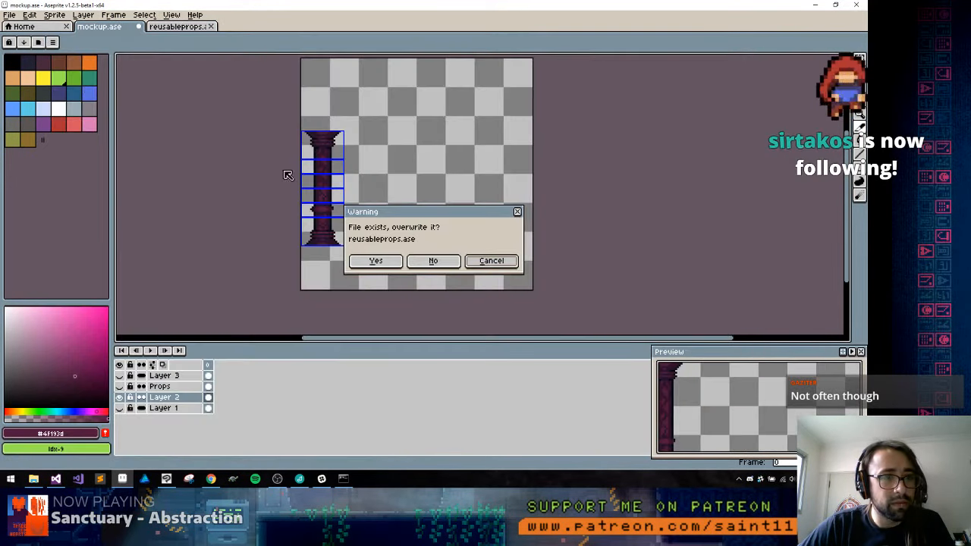
pyautogui.click(375, 261)
pyautogui.click(210, 27)
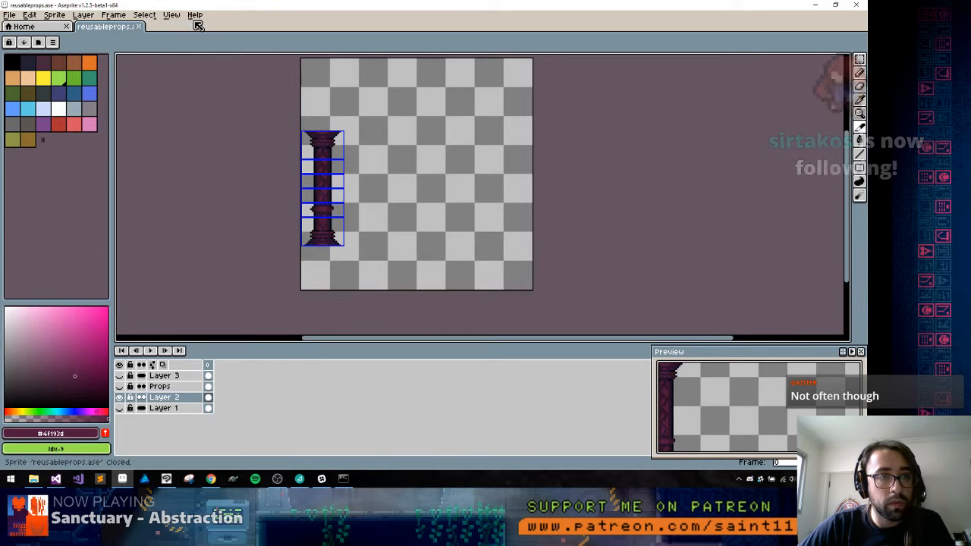
# Switch to the command prompt and rerun the slice export command on reusableprops.ase
pyautogui.hotkey('alt', 'Tab')
pyautogui.press('Up')
pyautogui.press('Return')
# Return to the 5-temple folder in File Explorer and remove the newly exported .png file
pyautogui.hotkey('alt', 'Tab')
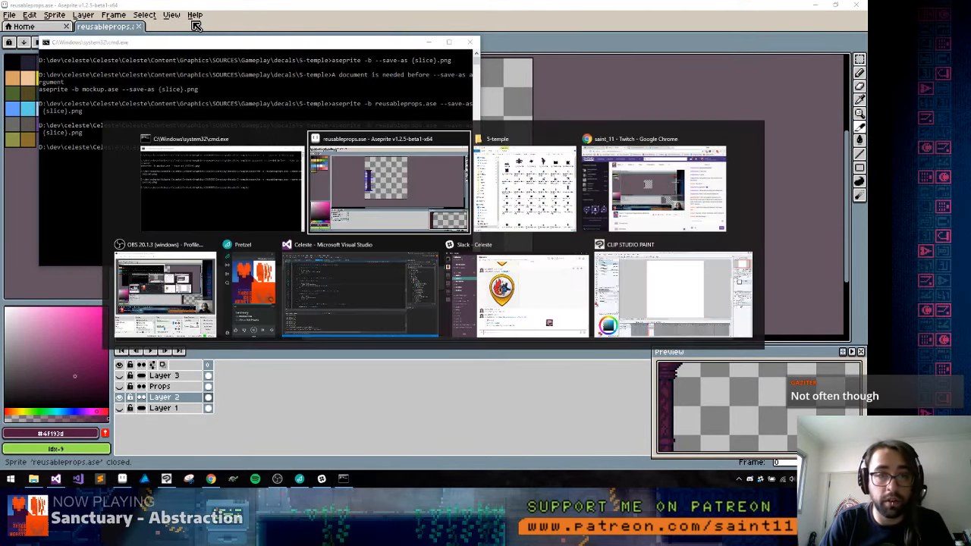
pyautogui.hotkey('alt', 'Tab')
pyautogui.press('Left')
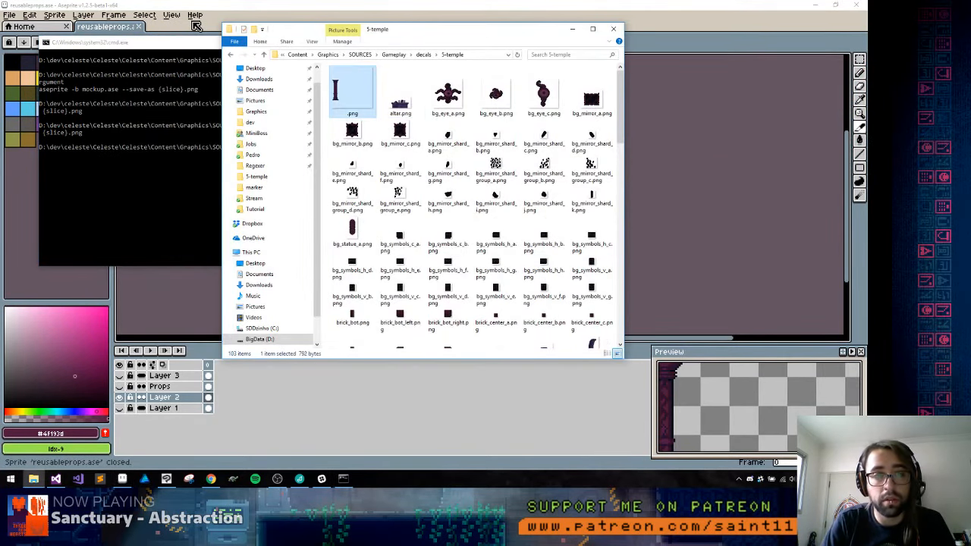
pyautogui.press('Delete')
# Switch to Aseprite and check the slice properties of the pillar's top slice, Pilar_Top_a
pyautogui.hotkey('alt', 'Tab')
pyautogui.press('Tab')
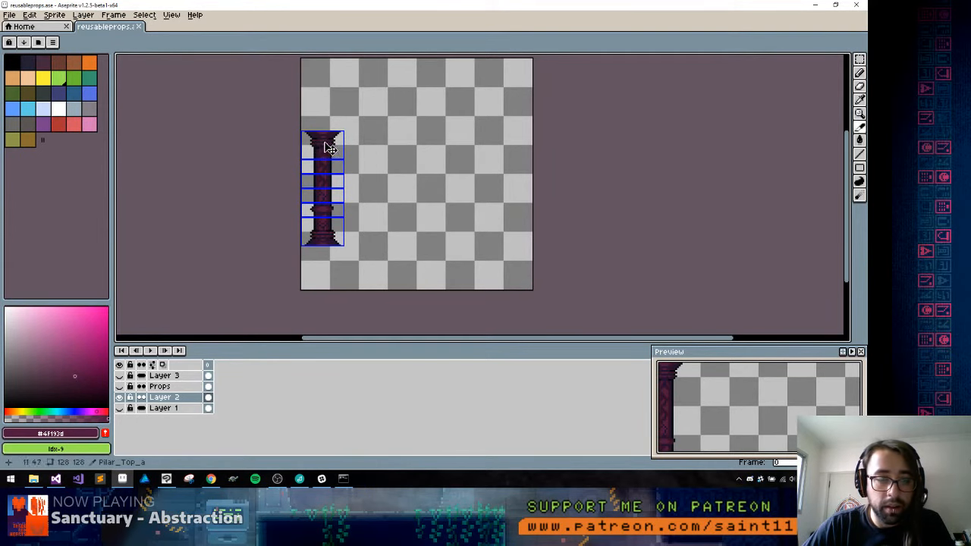
pyautogui.scroll(3, 371, 138)
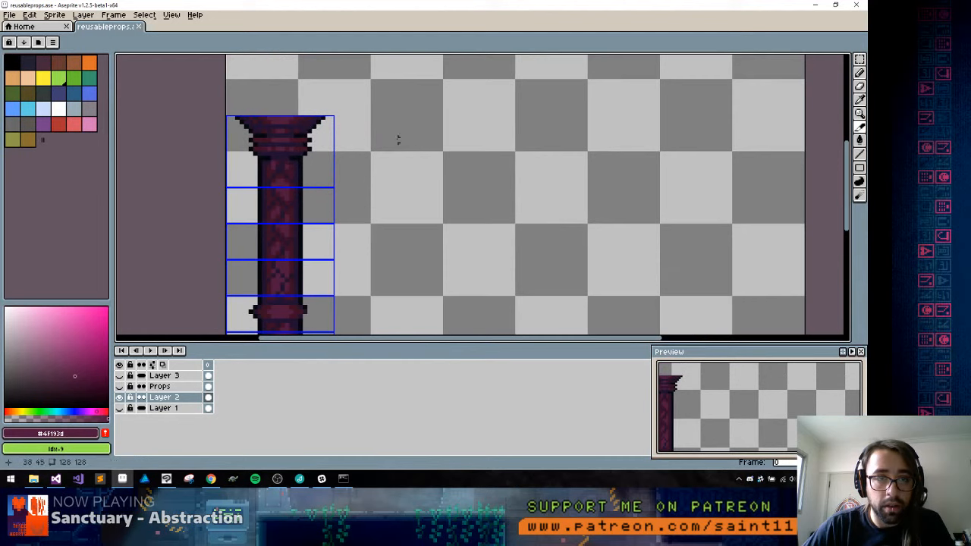
pyautogui.rightClick(302, 126)
pyautogui.click(341, 131)
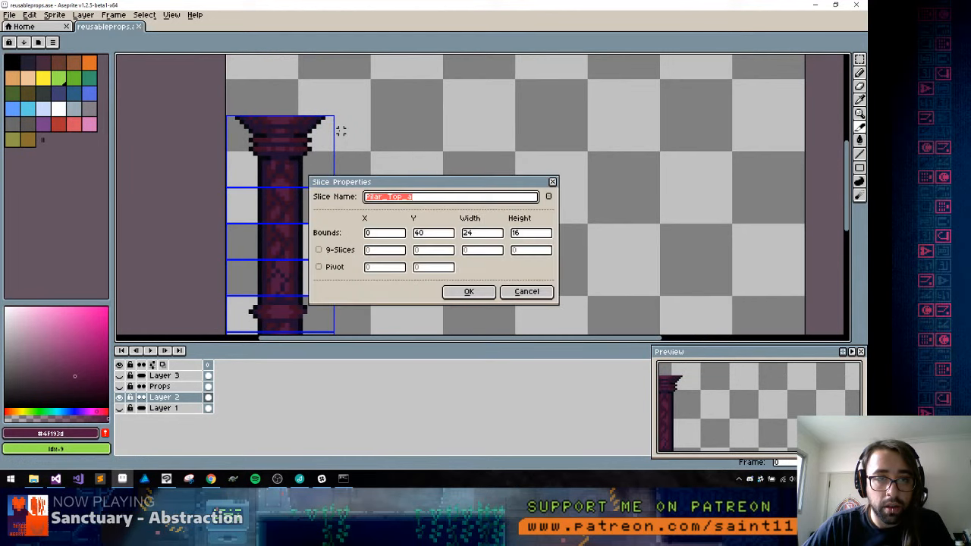
pyautogui.click(467, 291)
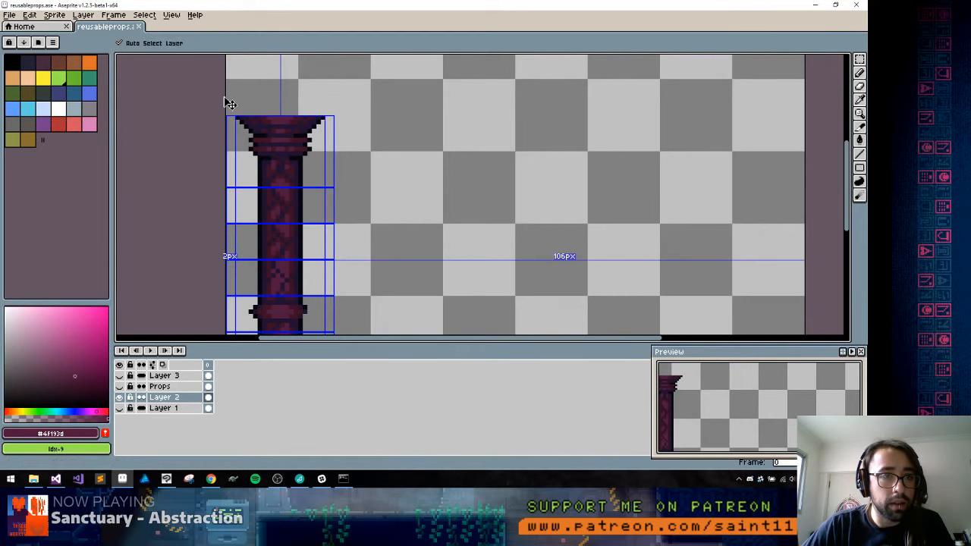
# Close reusableprops.ase and reopen it from the recent files
pyautogui.hotkey('ctrl', 'w')
pyautogui.click(85, 119)
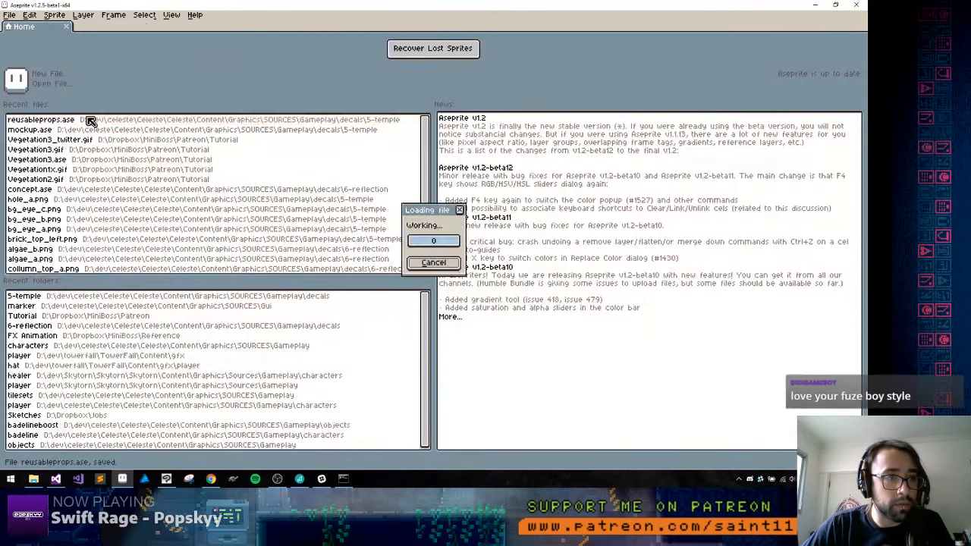
pyautogui.scroll(3, 471, 189)
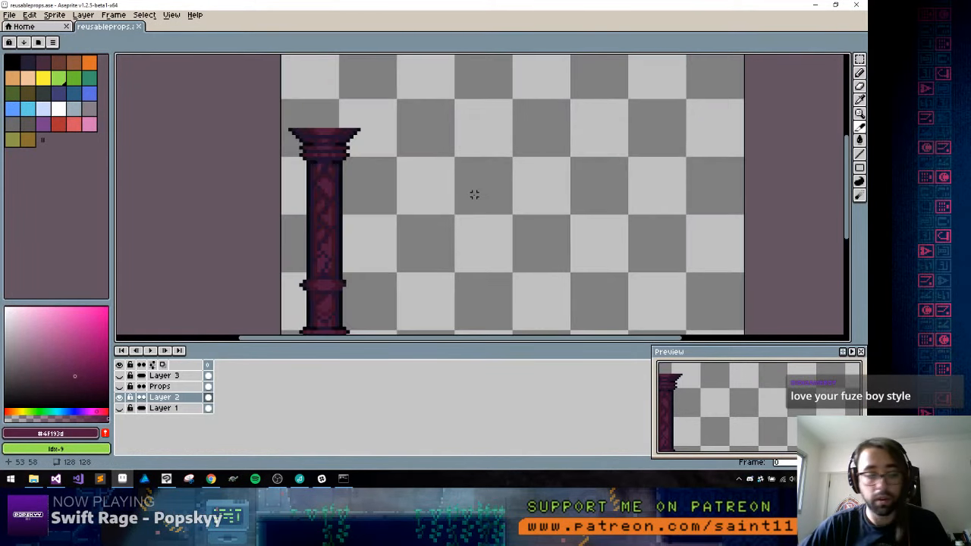
# Show the grid and redraw the pillar's slices along it, covering the capital, each shaft section, the ring and the base
pyautogui.hotkey('ctrl', "'")
pyautogui.press('space')
pyautogui.moveTo(473, 194); pyautogui.dragTo(447, 152)
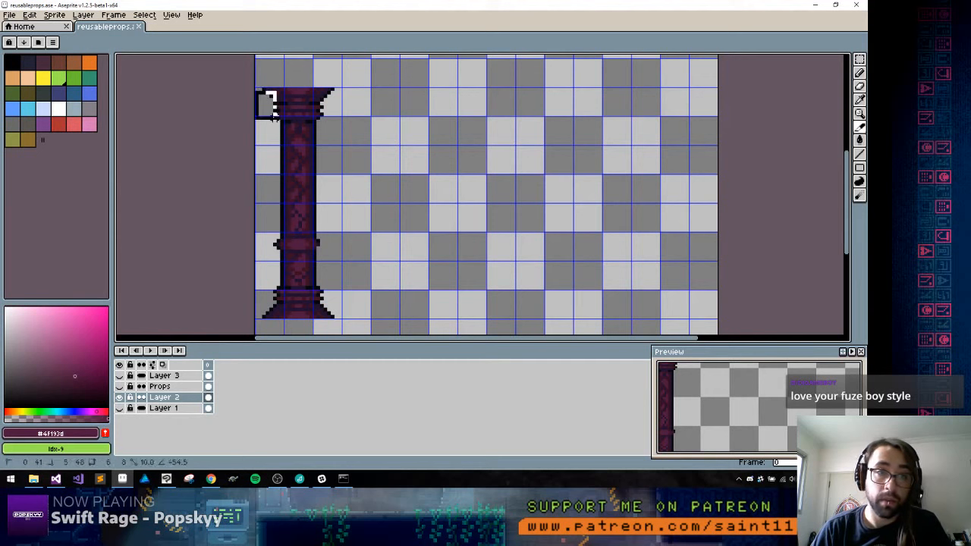
pyautogui.moveTo(260, 91); pyautogui.dragTo(340, 144)
pyautogui.moveTo(258, 147); pyautogui.dragTo(341, 174)
pyautogui.moveTo(255, 179); pyautogui.dragTo(324, 217)
pyautogui.moveTo(260, 208); pyautogui.dragTo(353, 192)
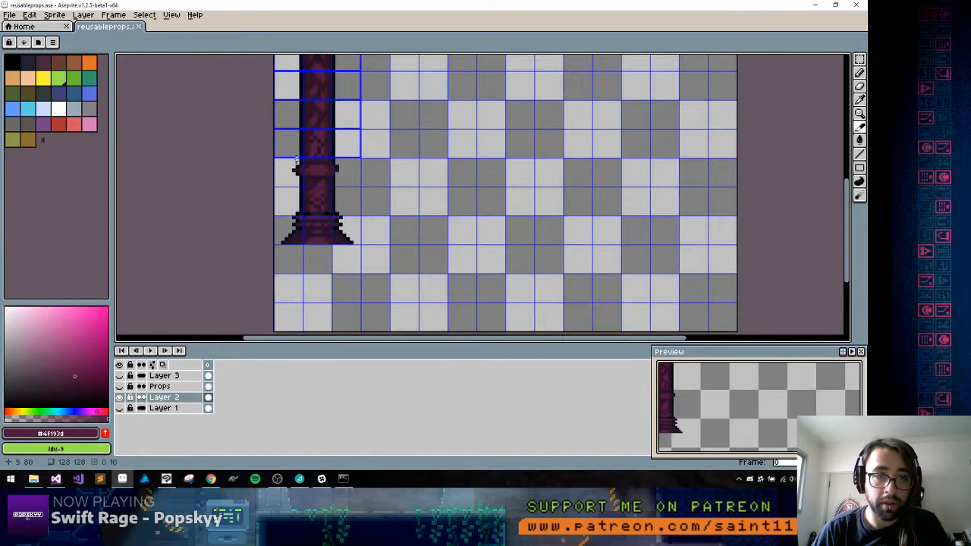
pyautogui.moveTo(276, 162); pyautogui.dragTo(281, 243)
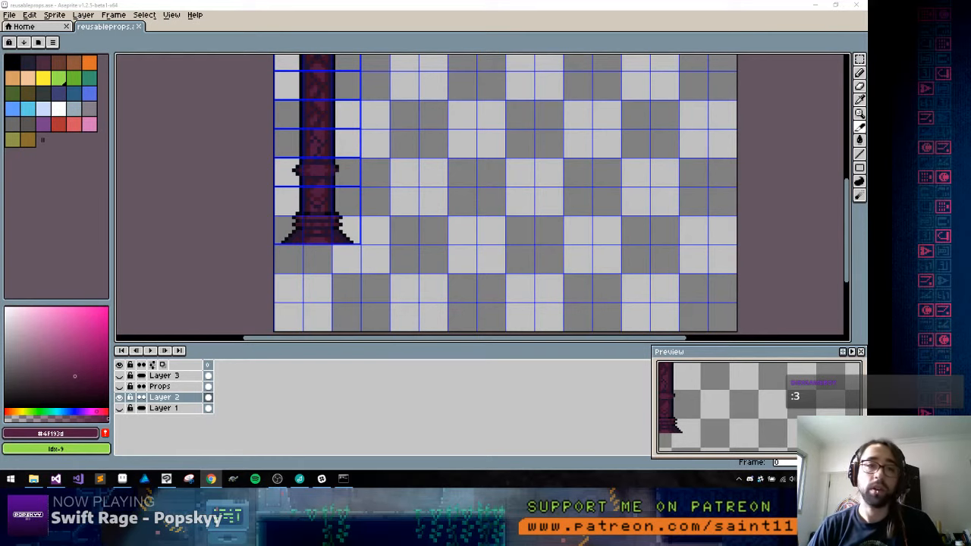
# Make the brick background on Layer 1 and the floor tiles on Layer 3 visible around the pillar
pyautogui.scroll(-2, 361, 234)
pyautogui.scroll(1, 361, 233)
pyautogui.scroll(1, 362, 262)
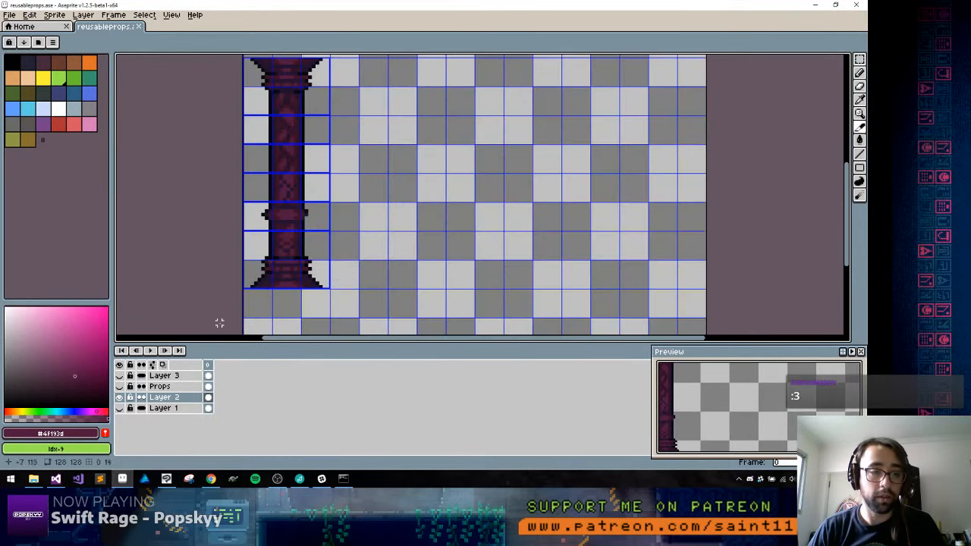
pyautogui.click(119, 408)
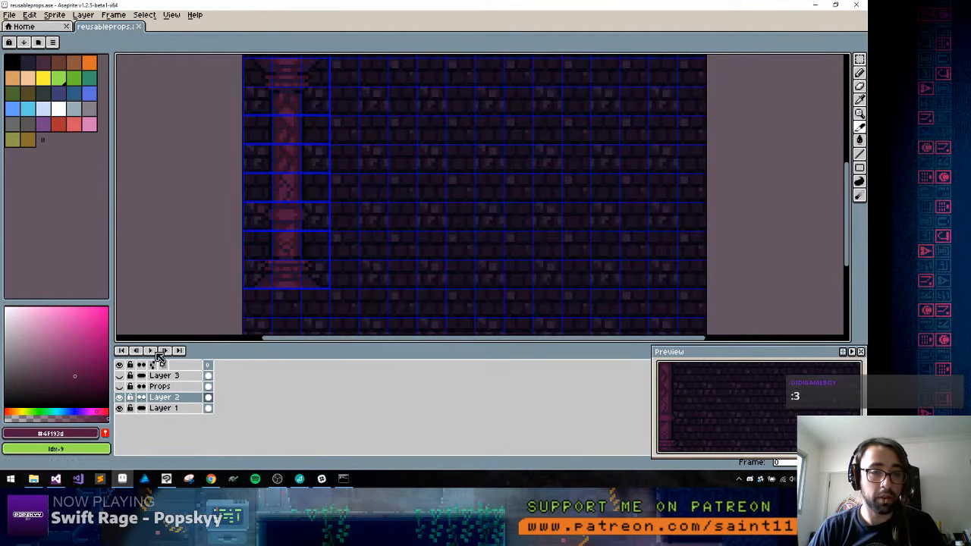
pyautogui.click(120, 376)
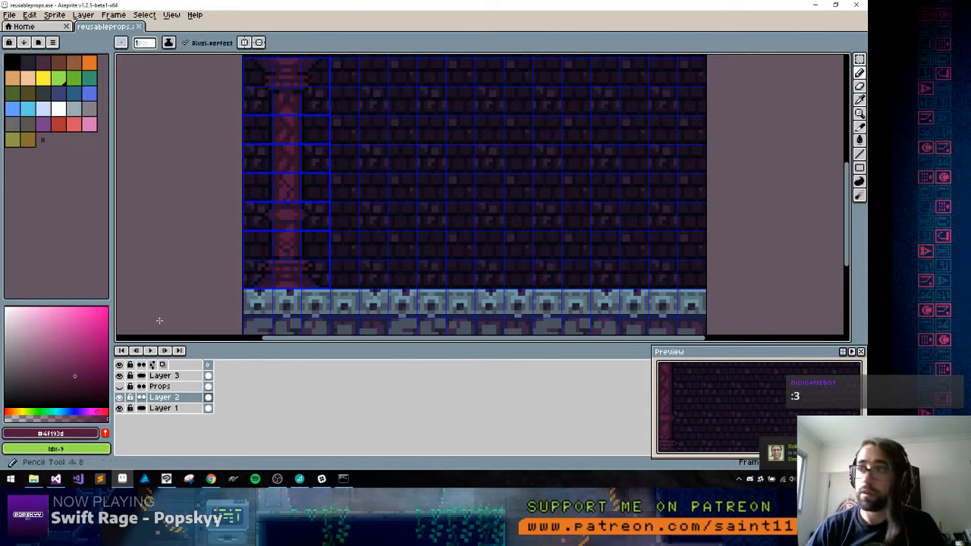
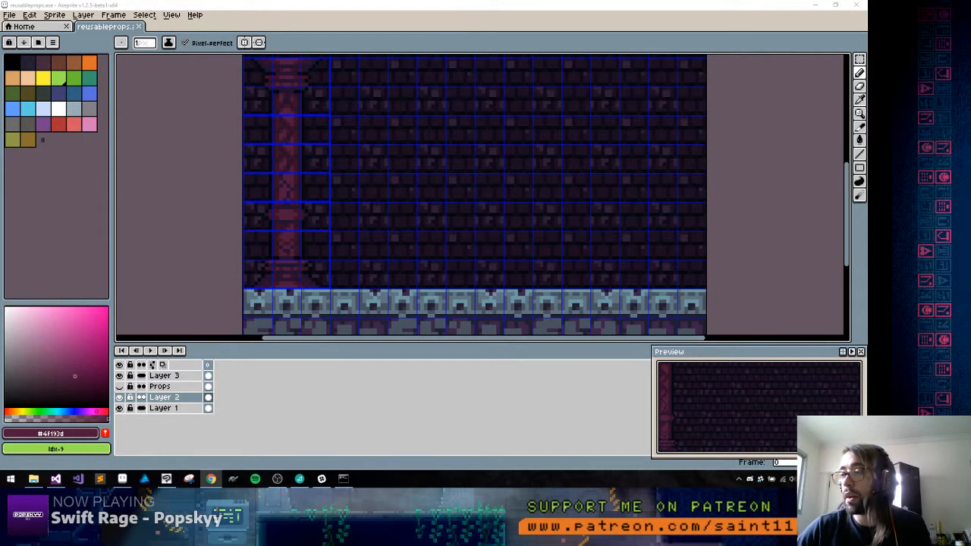
# Hide the grid lines over the brick wall around the pillar
pyautogui.hscroll(3, 428, 162)
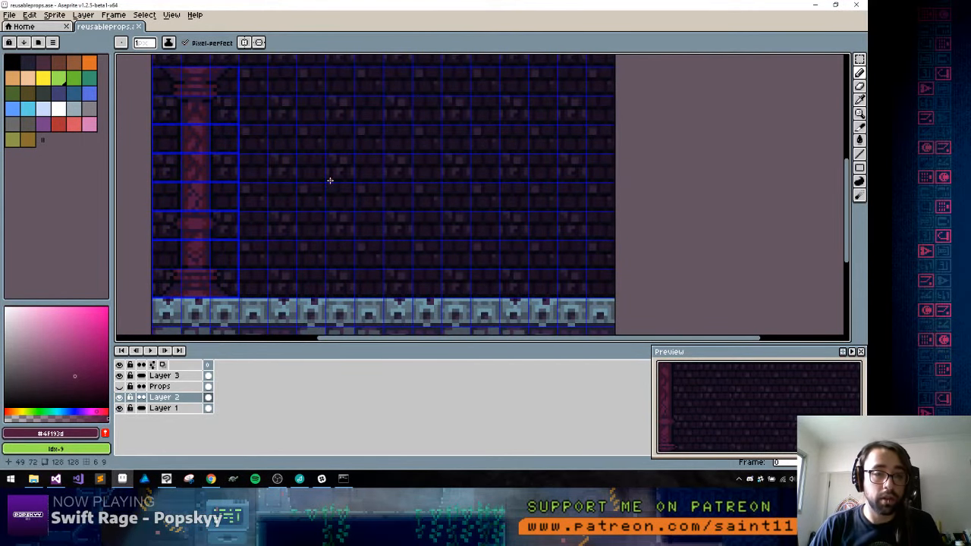
pyautogui.hotkey('shift', 'h')
pyautogui.hotkey('shift', 'h')
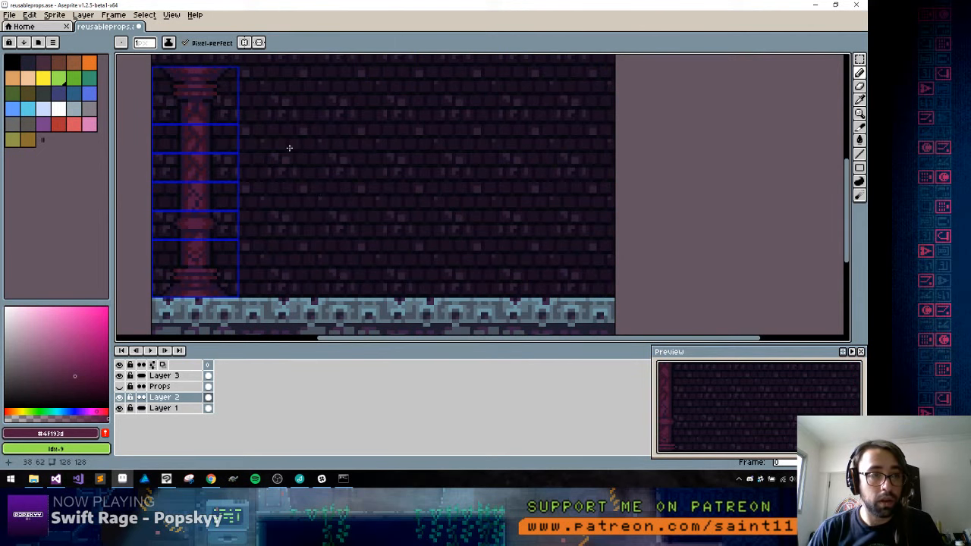
# Draw a tall, narrow rectangle outline in dark purple #221130 on Layer 2, over the brick wall beside the pillar
pyautogui.scroll(2, 213, 139)
pyautogui.keyDown('alt'); pyautogui.click(211, 128); pyautogui.keyUp('alt')
pyautogui.press('space')
pyautogui.moveTo(312, 139)
pyautogui.mouseDown()
pyautogui.moveTo(314, 160)
pyautogui.moveTo(247, 142)
pyautogui.mouseUp()
pyautogui.keyDown('alt'); pyautogui.click(213, 142); pyautogui.keyUp('alt')
pyautogui.press('space')
pyautogui.moveTo(342, 124); pyautogui.dragTo(335, 135)
pyautogui.moveTo(333, 170); pyautogui.dragTo(334, 173)
pyautogui.press('u')
pyautogui.moveTo(311, 99)
pyautogui.mouseDown()
pyautogui.moveTo(459, 225)
pyautogui.moveTo(337, 204)
pyautogui.mouseUp()
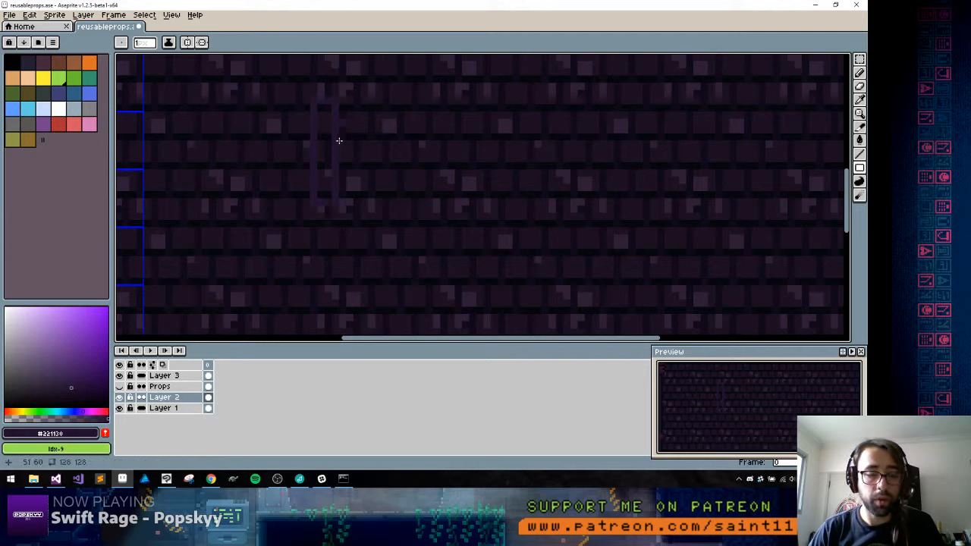
# Make the rectangle solid dark purple with the filled rectangle tool and undo the stray filled rectangle drawn beside it
pyautogui.hotkey('shift', 'u')
pyautogui.moveTo(321, 108); pyautogui.dragTo(329, 203)
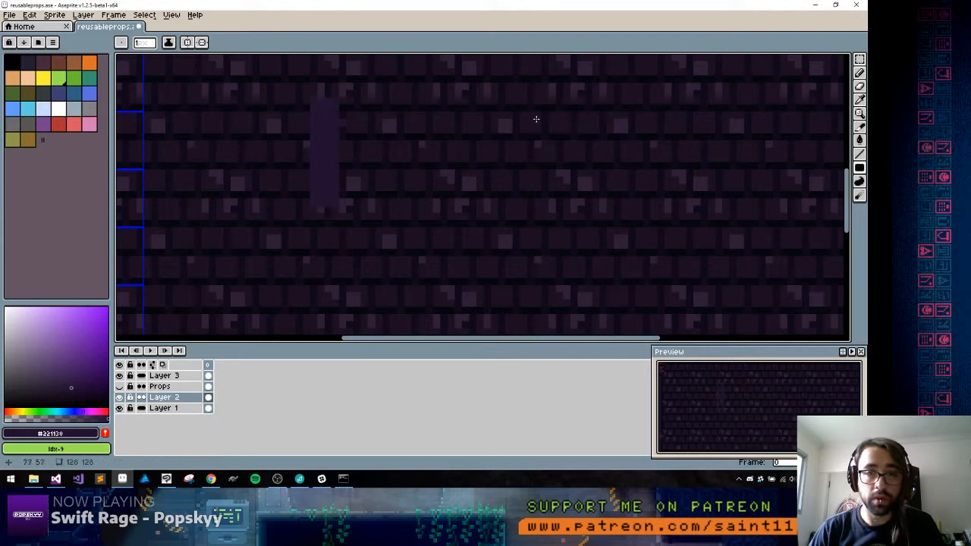
pyautogui.moveTo(537, 117); pyautogui.dragTo(422, 174)
pyautogui.hotkey('ctrl', 'z')
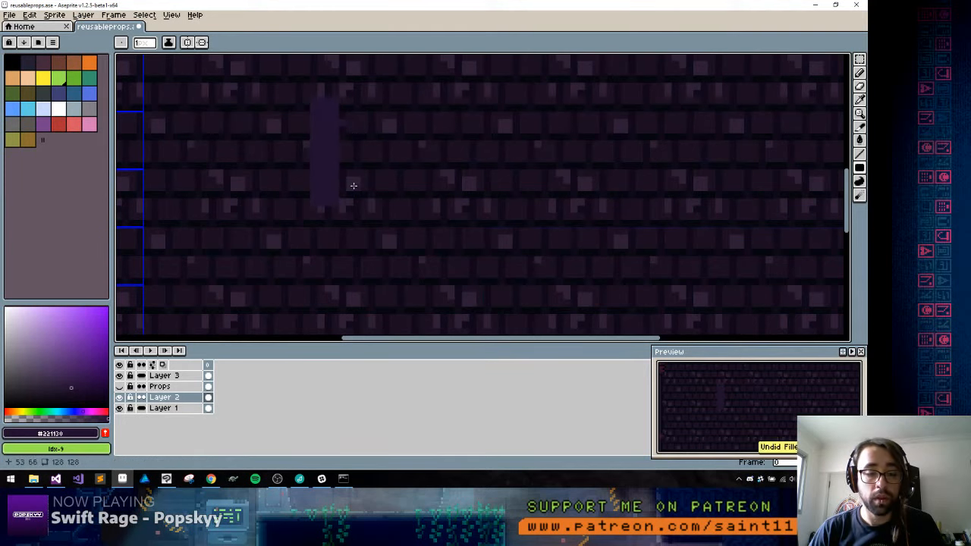
# Draw a thick dark purple diagonal stroke rising away from the bar and hide the bricks on Layer 1
pyautogui.press('b')
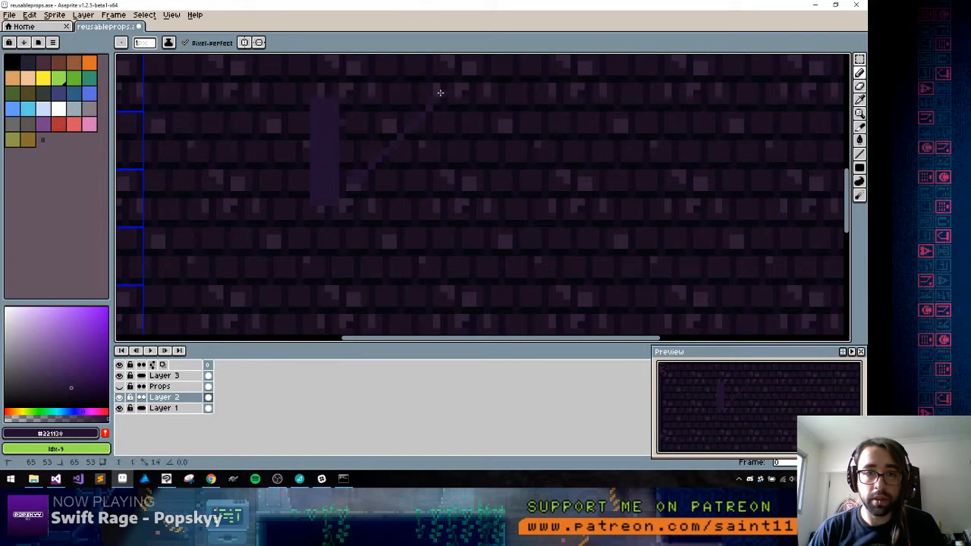
pyautogui.moveTo(408, 117); pyautogui.dragTo(357, 165)
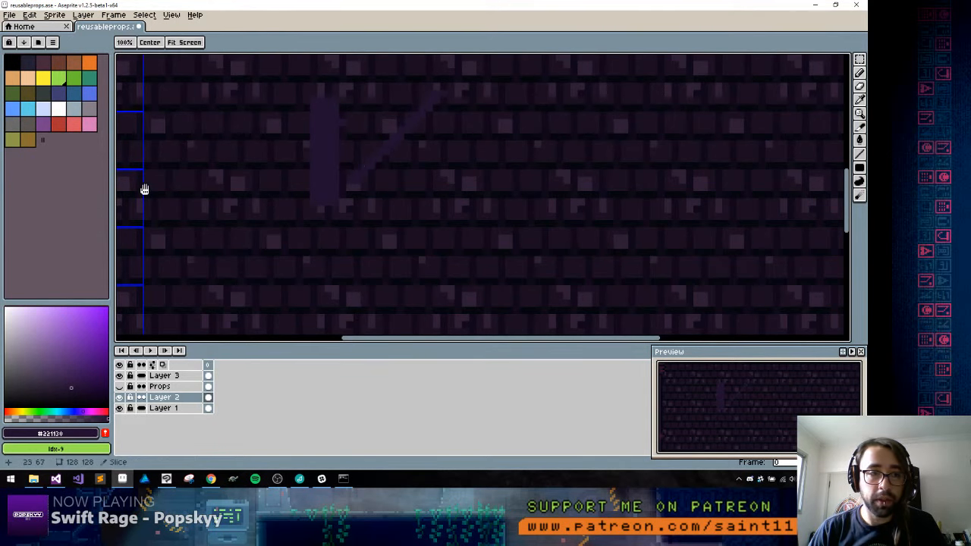
pyautogui.moveTo(143, 190); pyautogui.dragTo(354, 186)
pyautogui.keyDown('alt'); pyautogui.click(306, 165); pyautogui.keyUp('alt')
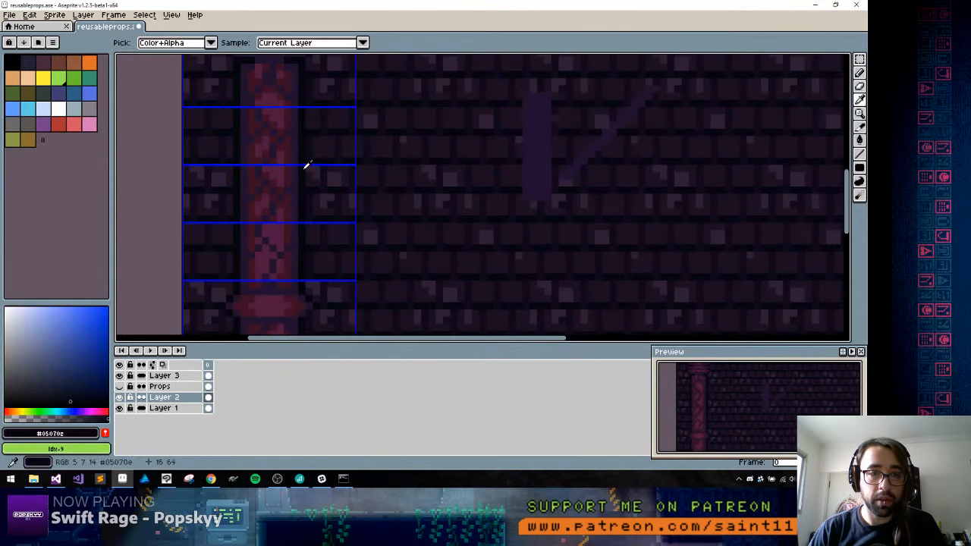
pyautogui.click(119, 409)
# Erase the stray pixel on the bar's edge and draw a matching thick diagonal descending from the first stroke's peak
pyautogui.moveTo(560, 118); pyautogui.dragTo(344, 101)
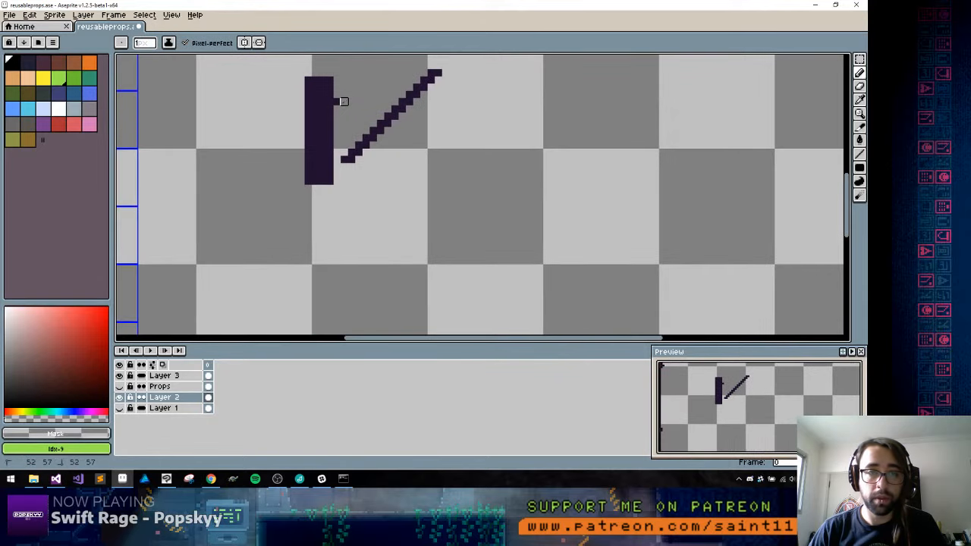
pyautogui.keyDown('alt'); pyautogui.click(437, 75); pyautogui.keyUp('alt')
pyautogui.moveTo(437, 75); pyautogui.dragTo(387, 99)
pyautogui.keyDown('shift'); pyautogui.click(458, 177); pyautogui.keyUp('shift')
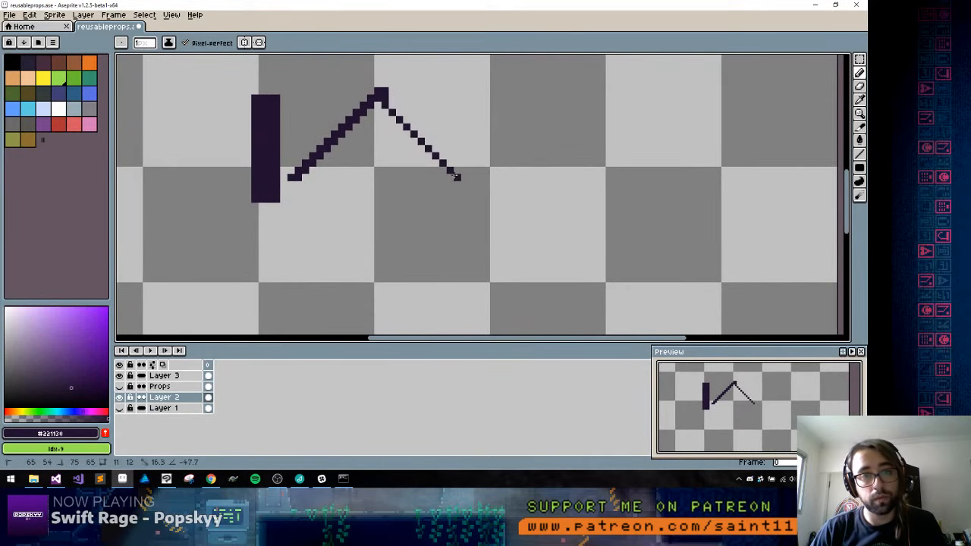
pyautogui.click(392, 98)
pyautogui.keyDown('shift'); pyautogui.click(464, 178); pyautogui.keyUp('shift')
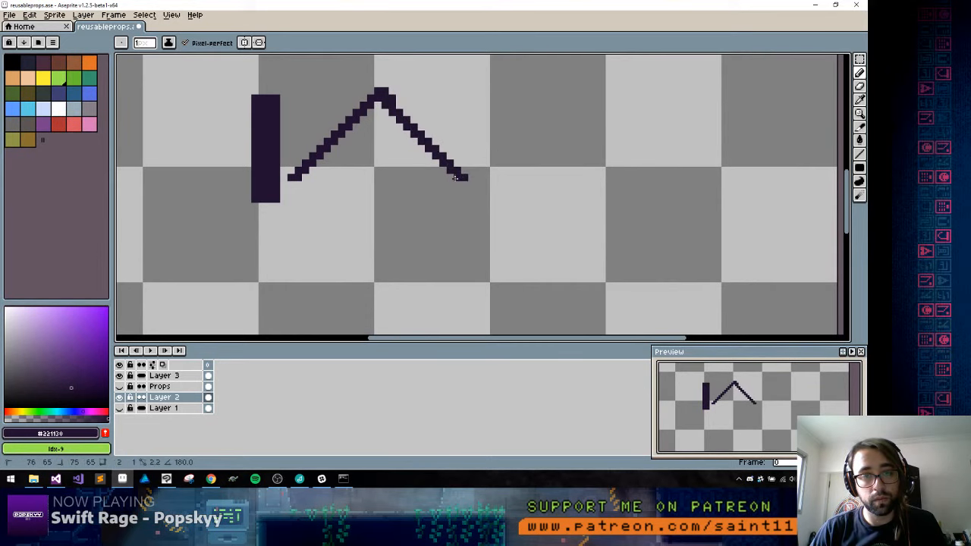
# Fill the shape between the two diagonals as a solid dark purple triangle and trim its peak to a point
pyautogui.hotkey('ctrl', 'f')
pyautogui.press('g')
pyautogui.click(390, 148)
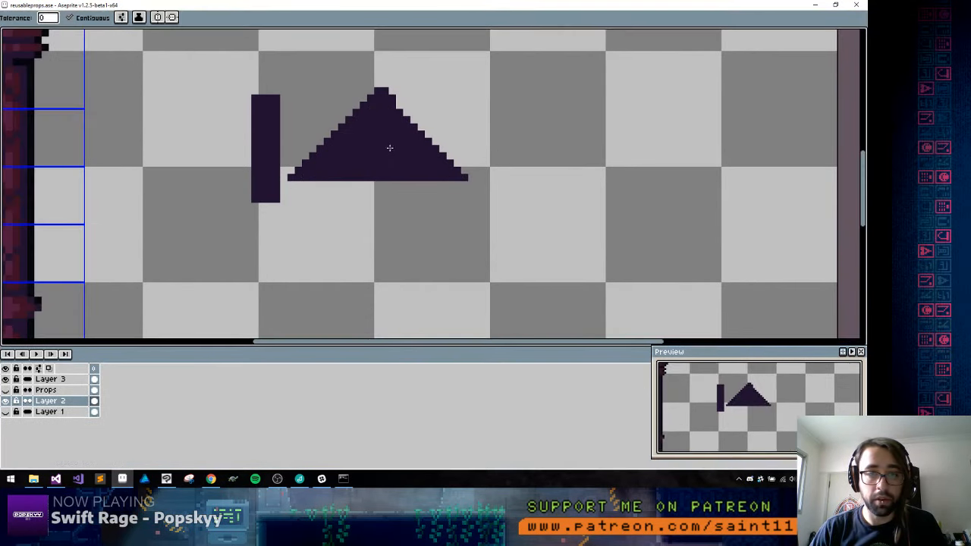
pyautogui.hotkey('ctrl', 'f')
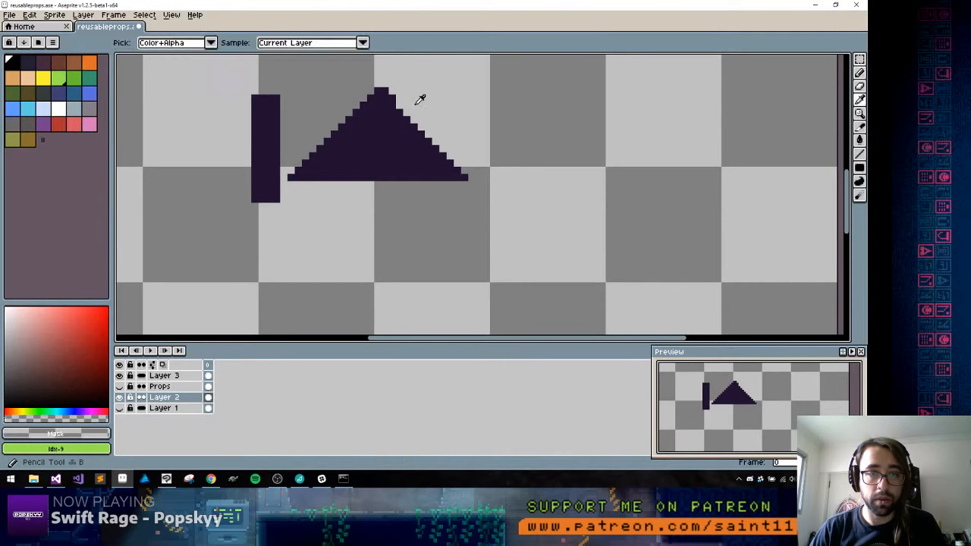
pyautogui.press('b')
pyautogui.press('i')
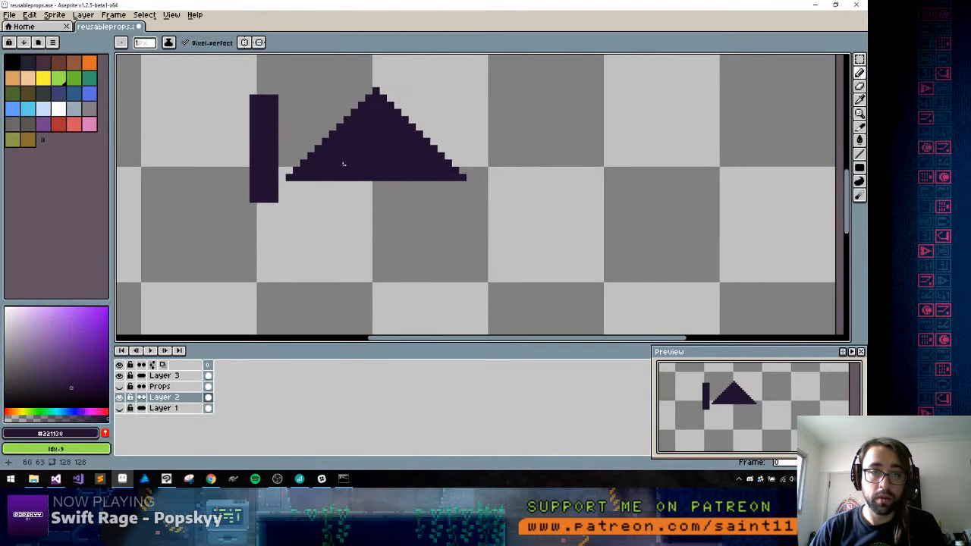
# Cut a smaller triangle out of the solid triangle with the transparent colour, leaving a thick chevron
pyautogui.press('b')
pyautogui.click(332, 178)
pyautogui.keyDown('shift'); pyautogui.click(368, 142); pyautogui.keyUp('shift')
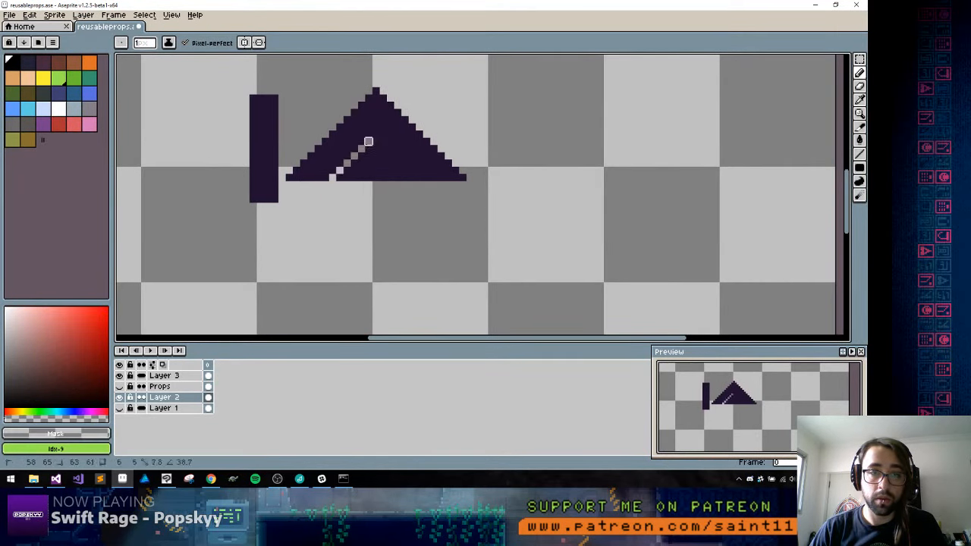
pyautogui.keyDown('shift'); pyautogui.click(425, 183); pyautogui.keyUp('shift')
pyautogui.hotkey('ctrl', 'z')
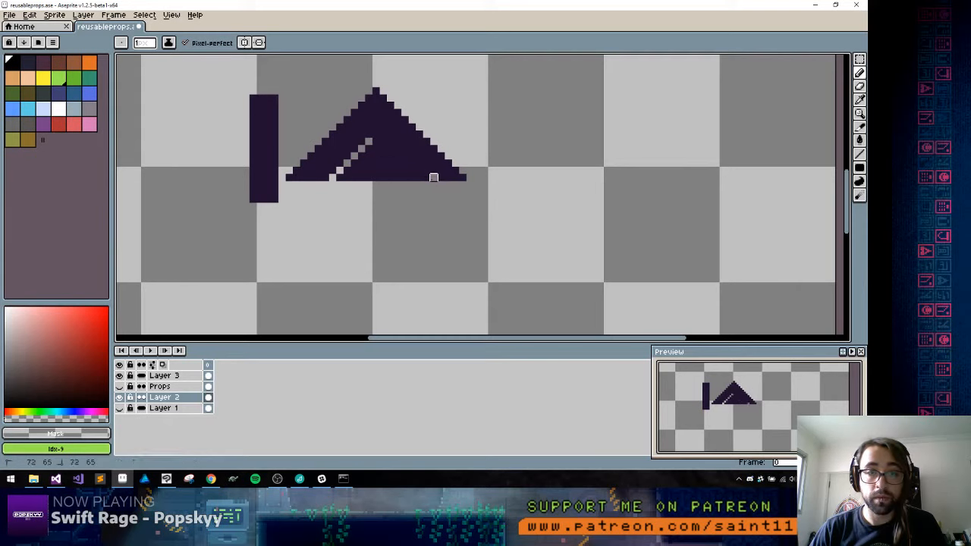
pyautogui.click(419, 176)
pyautogui.keyDown('shift'); pyautogui.click(390, 142); pyautogui.keyUp('shift')
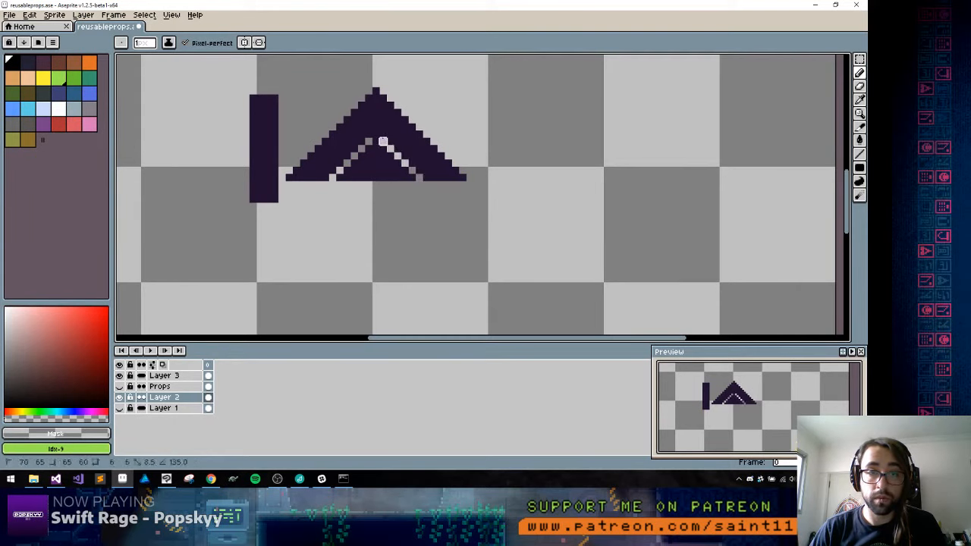
pyautogui.keyDown('shift'); pyautogui.click(383, 142); pyautogui.keyUp('shift')
pyautogui.press('g')
pyautogui.click(363, 169)
pyautogui.press('b')
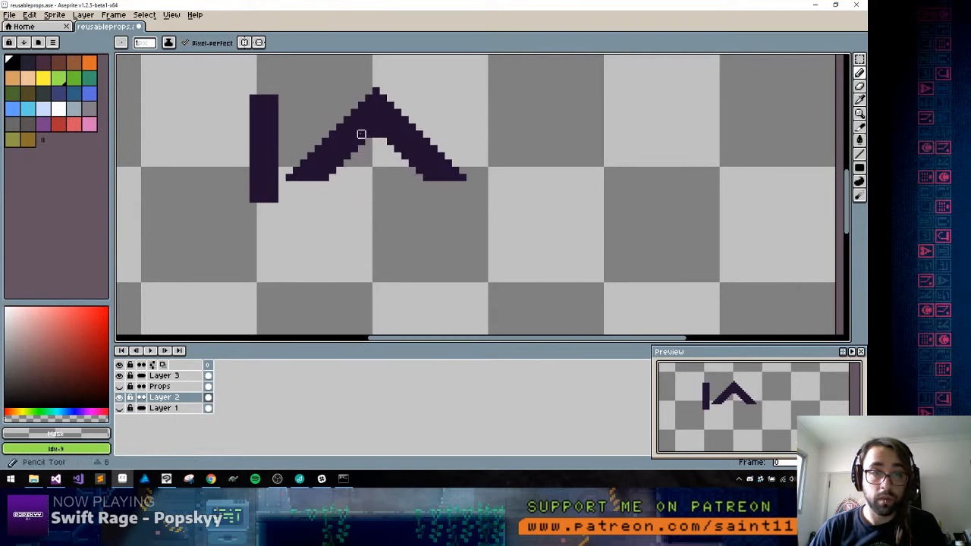
# Select the chevron and place an overlapping copy of it beside the original, forming two peaks
pyautogui.press('w')
pyautogui.click(370, 130)
pyautogui.moveTo(376, 136); pyautogui.dragTo(444, 148)
pyautogui.press('b')
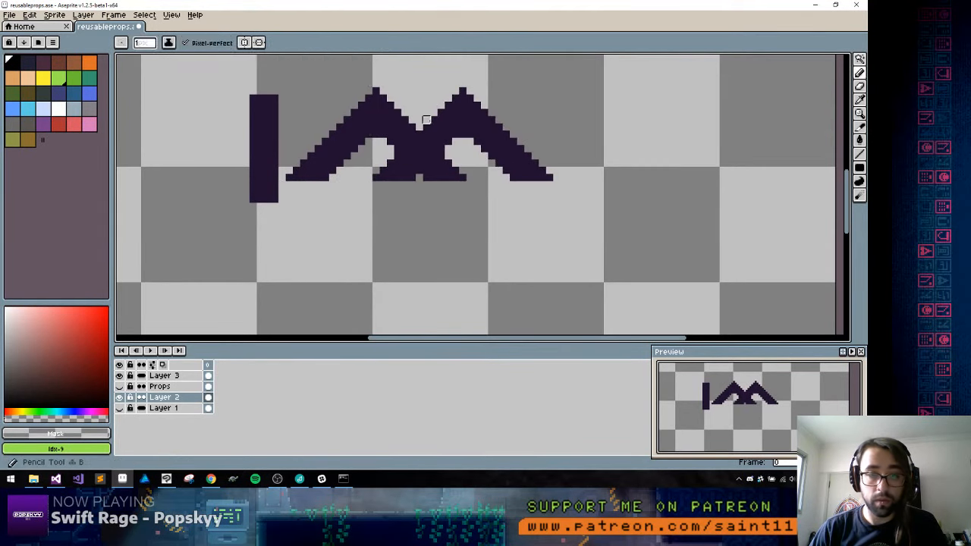
# Erase a thin transparent gap where the two chevrons overlap so the first one passes in front
pyautogui.moveTo(448, 163)
pyautogui.mouseDown()
pyautogui.moveTo(390, 163)
pyautogui.moveTo(390, 149)
pyautogui.moveTo(419, 178)
pyautogui.mouseUp()
pyautogui.keyDown('alt'); pyautogui.click(436, 134); pyautogui.keyUp('alt')
pyautogui.moveTo(412, 116); pyautogui.dragTo(399, 191)
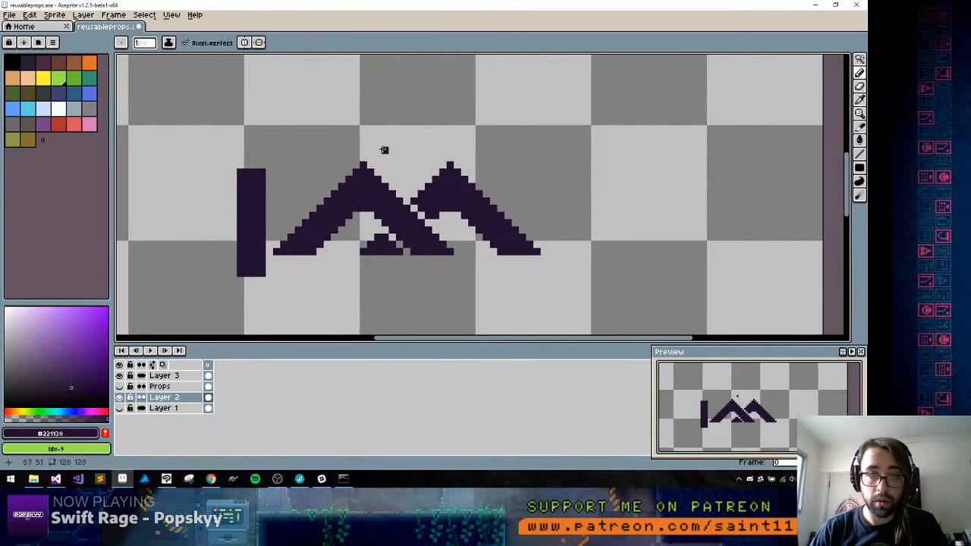
# Draw a small almond-shaped eye outline in dark purple #221130, centred above the two peaks
pyautogui.moveTo(375, 142); pyautogui.dragTo(428, 149)
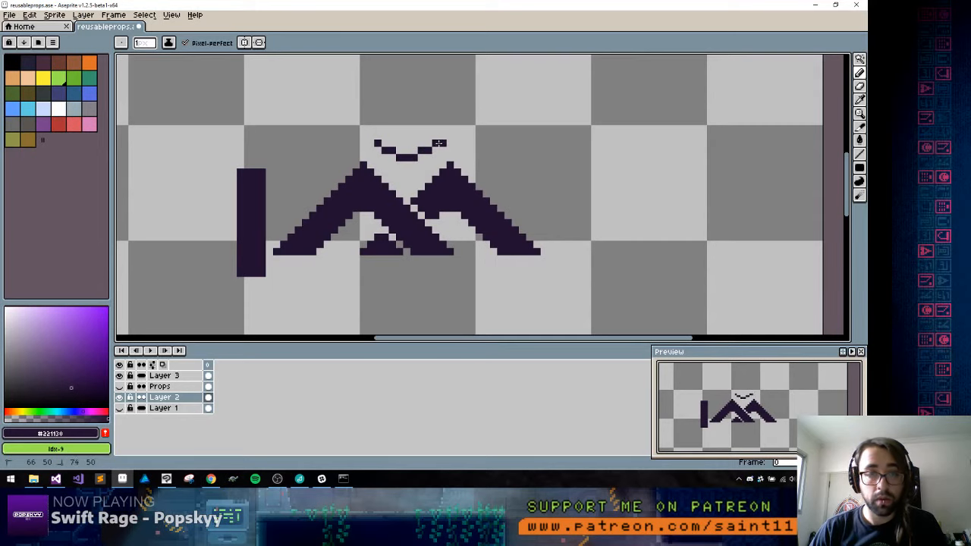
pyautogui.keyDown('alt'); pyautogui.click(435, 165); pyautogui.keyUp('alt')
pyautogui.click(443, 143)
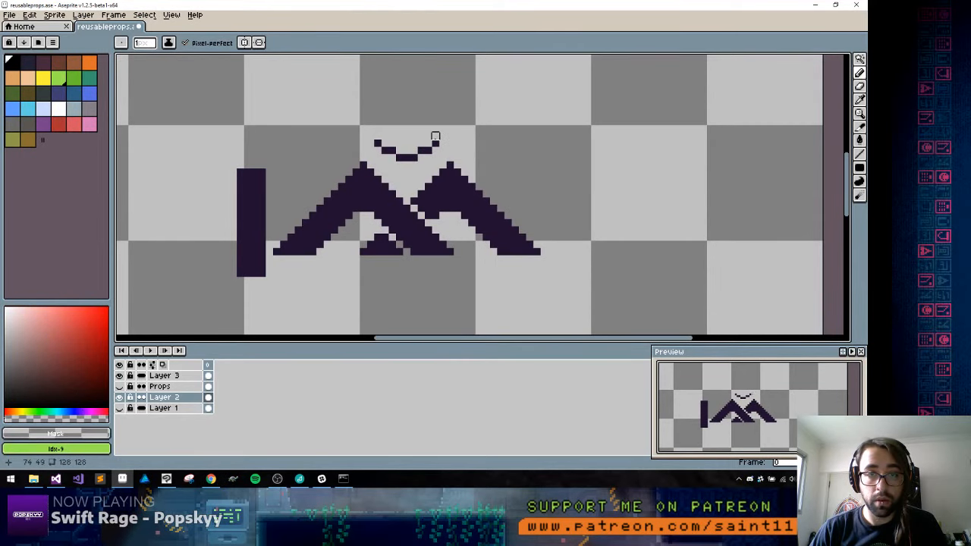
pyautogui.keyDown('alt'); pyautogui.click(436, 143); pyautogui.keyUp('alt')
pyautogui.moveTo(422, 135); pyautogui.dragTo(392, 137)
pyautogui.keyDown('alt'); pyautogui.click(393, 122); pyautogui.keyUp('alt')
pyautogui.click(392, 129)
pyautogui.keyDown('alt'); pyautogui.click(408, 129); pyautogui.keyUp('alt')
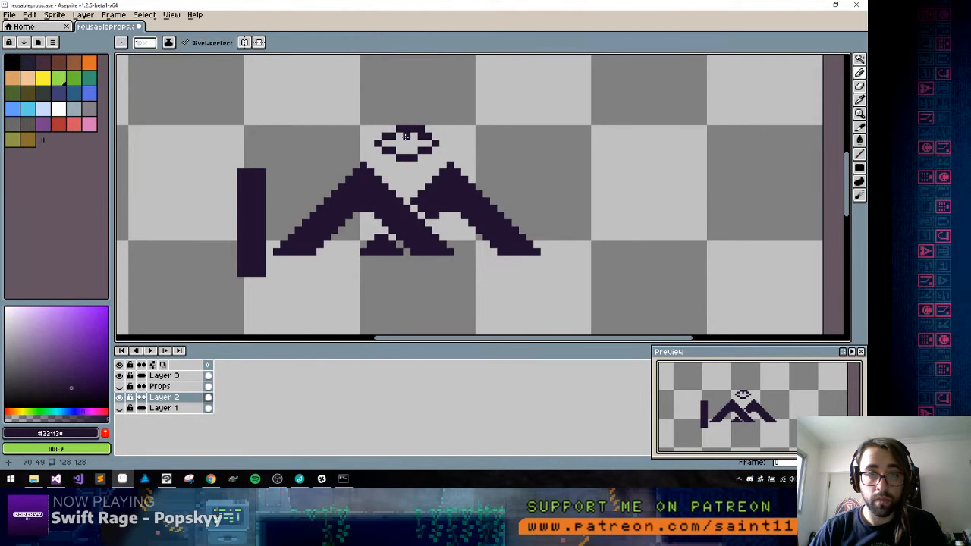
pyautogui.keyDown('alt'); pyautogui.click(422, 124); pyautogui.keyUp('alt')
pyautogui.click(421, 128)
pyautogui.keyDown('alt'); pyautogui.click(412, 129); pyautogui.keyUp('alt')
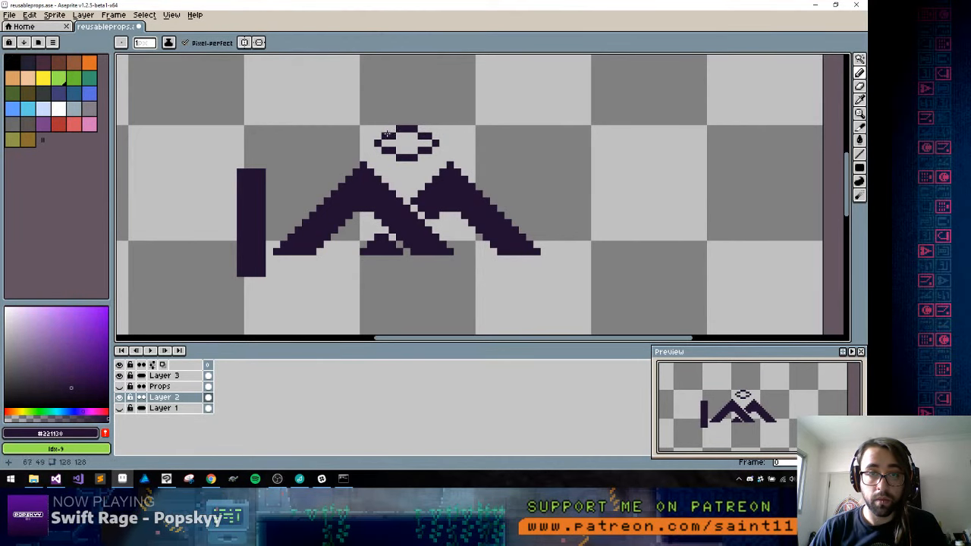
# Thicken the eye's upper lid, add a dark pupil and clear the pixels on both sides of it
pyautogui.moveTo(380, 135)
pyautogui.mouseDown()
pyautogui.moveTo(399, 121)
pyautogui.moveTo(435, 136)
pyautogui.moveTo(412, 141)
pyautogui.mouseUp()
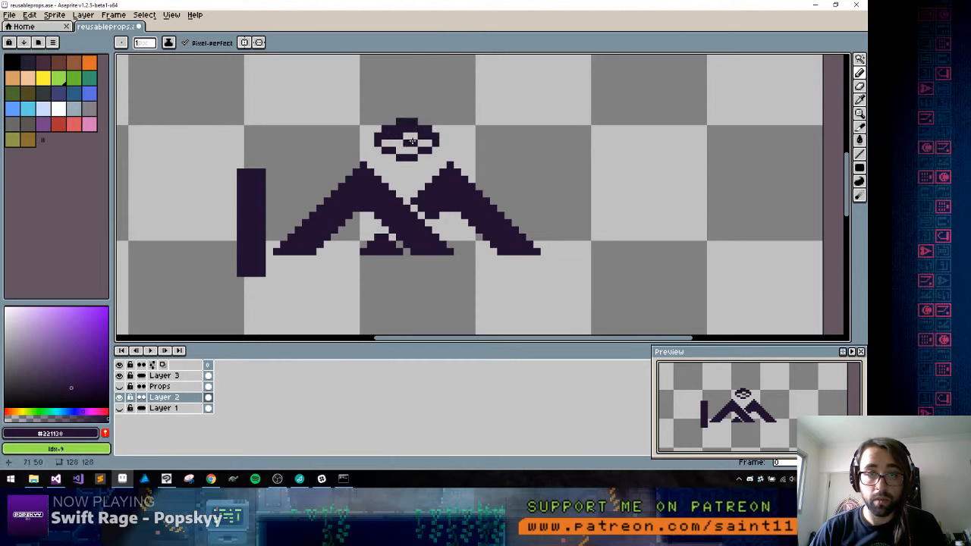
pyautogui.keyDown('alt'); pyautogui.click(426, 141); pyautogui.keyUp('alt')
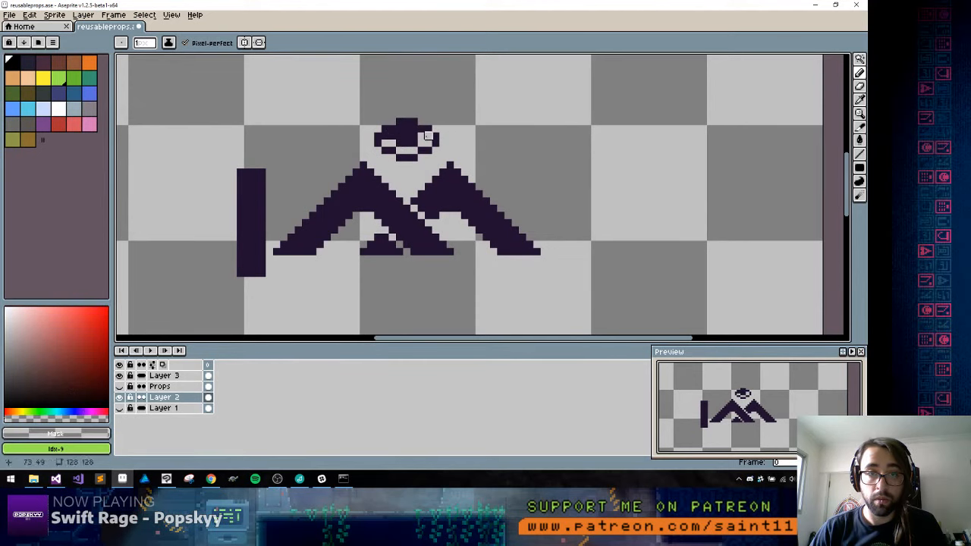
pyautogui.keyDown('alt'); pyautogui.click(396, 138); pyautogui.keyUp('alt')
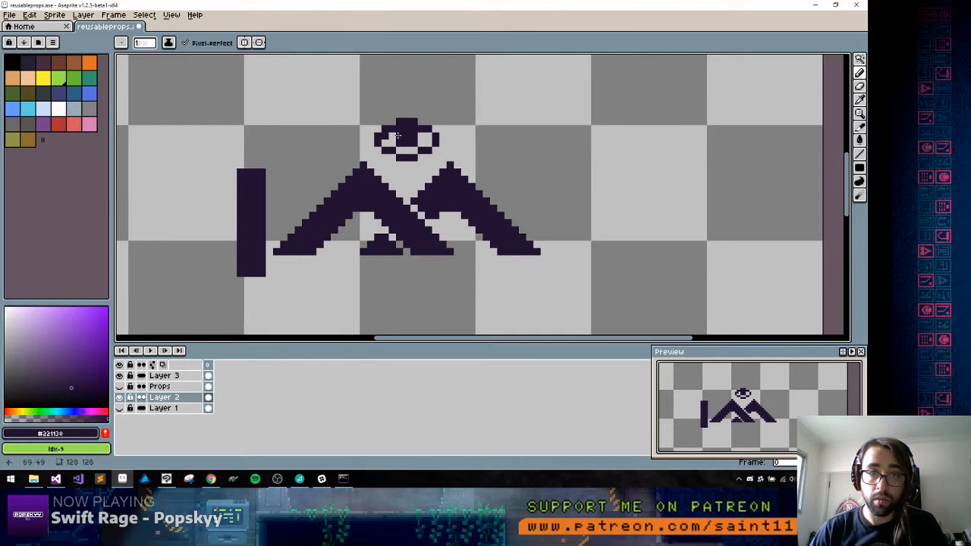
pyautogui.keyDown('alt'); pyautogui.click(392, 137); pyautogui.keyUp('alt')
pyautogui.click(385, 135)
pyautogui.keyDown('alt'); pyautogui.click(384, 130); pyautogui.keyUp('alt')
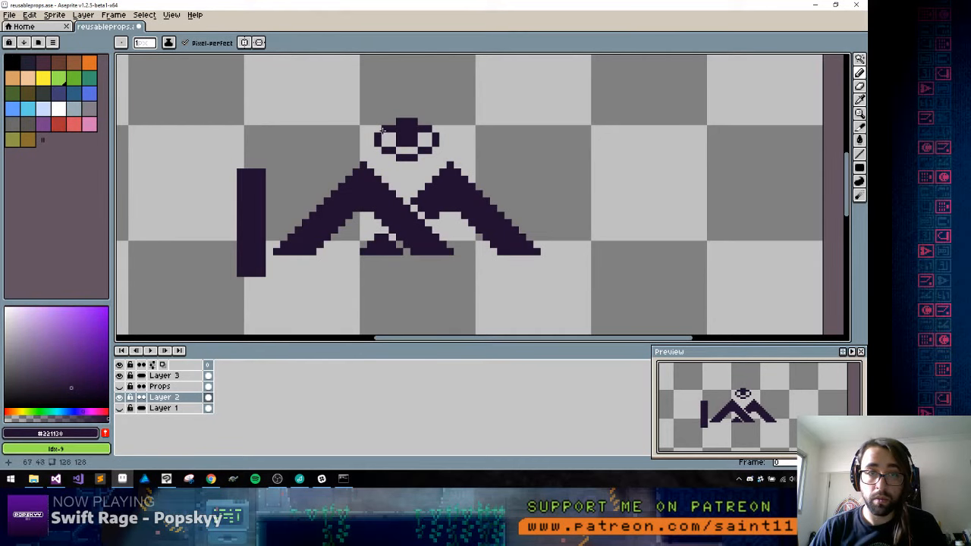
# Draw two short slanted lashes radiating from each side of the eye's upper lid
pyautogui.moveTo(452, 128); pyautogui.dragTo(472, 113)
pyautogui.click(458, 128)
pyautogui.click(464, 120)
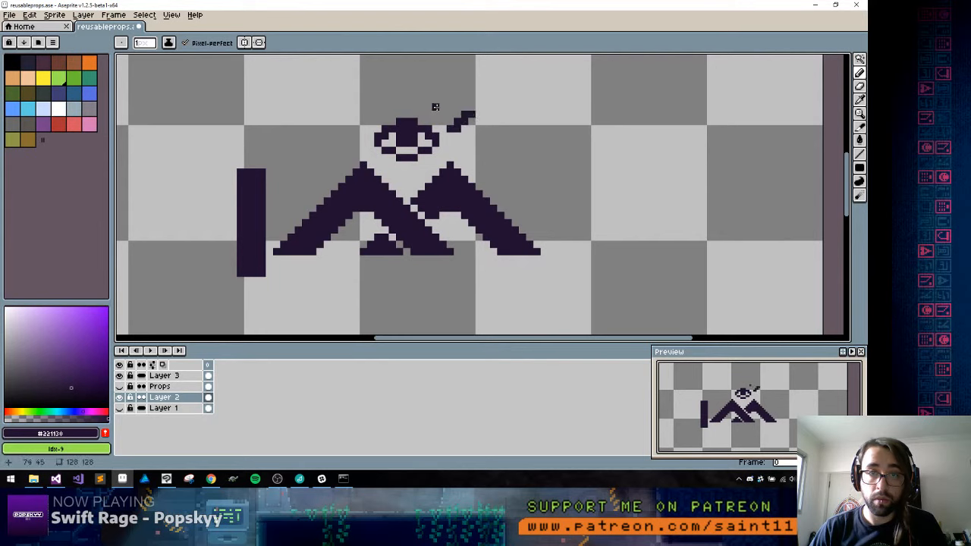
pyautogui.click(430, 113)
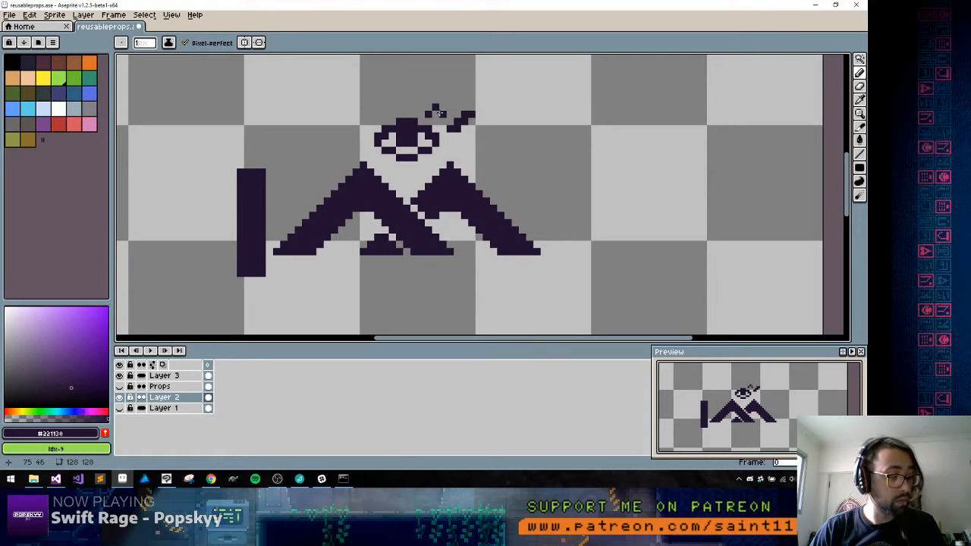
pyautogui.click(436, 114)
pyautogui.click(443, 108)
pyautogui.click(443, 100)
pyautogui.click(450, 100)
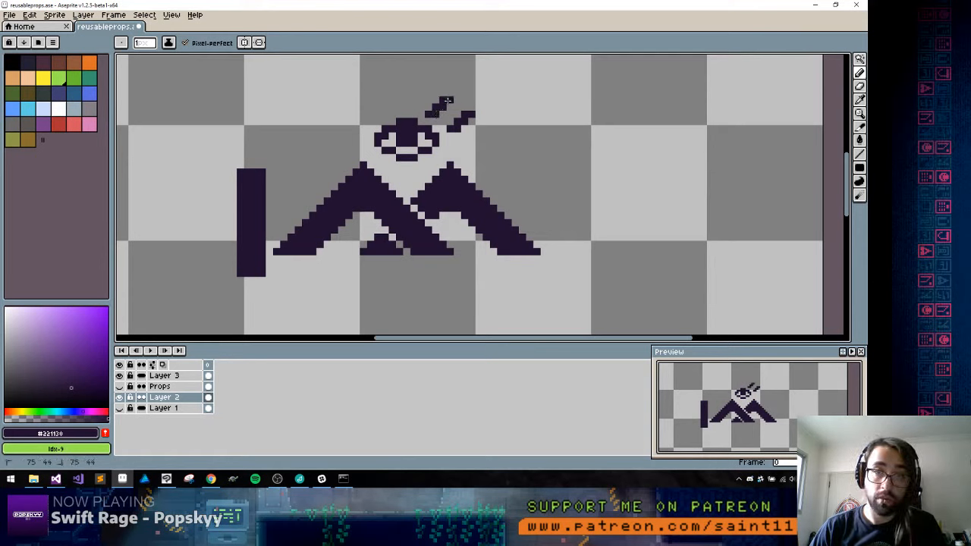
pyautogui.click(365, 100)
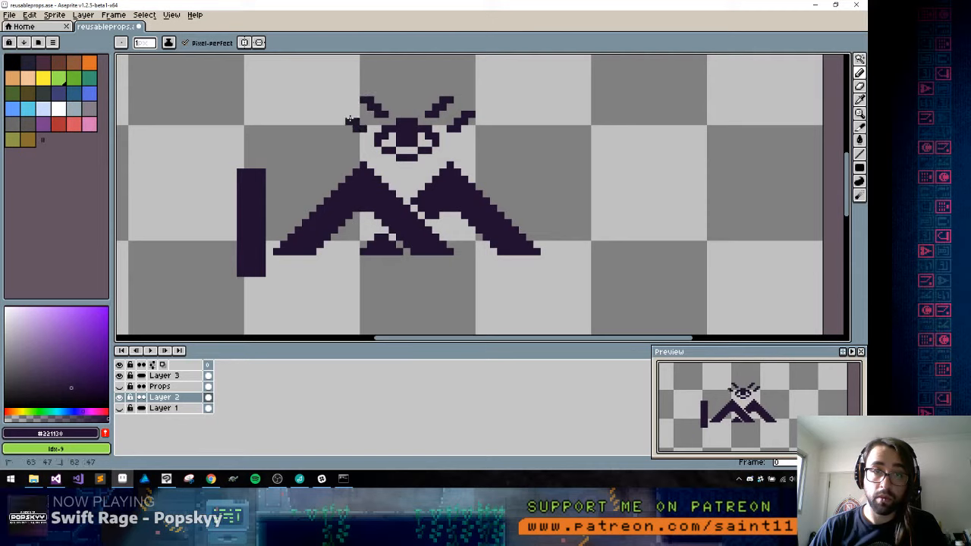
# Draw a small inverted triangle centred above the eye and a squared hook-shaped curl left of the eye, in dark purple #221130
pyautogui.click(397, 86)
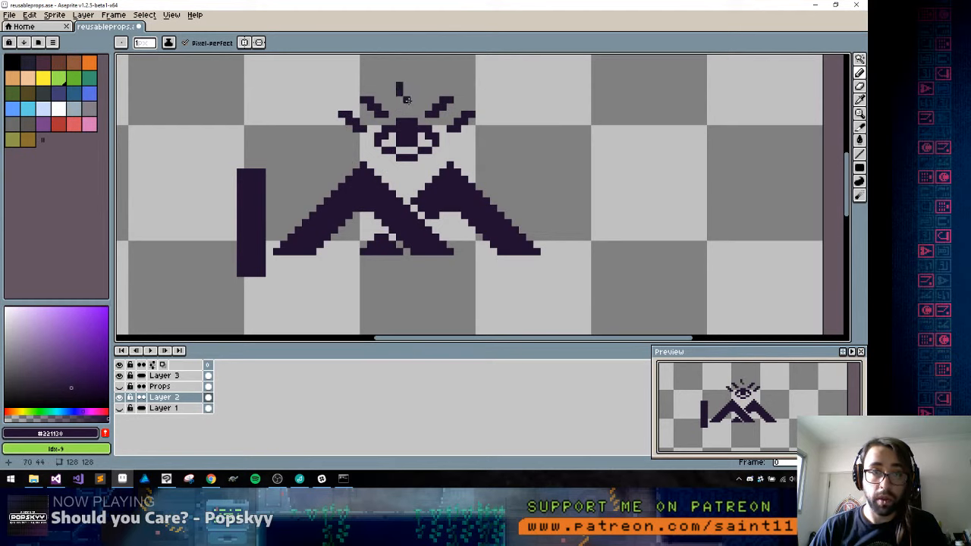
pyautogui.moveTo(414, 92); pyautogui.dragTo(395, 86)
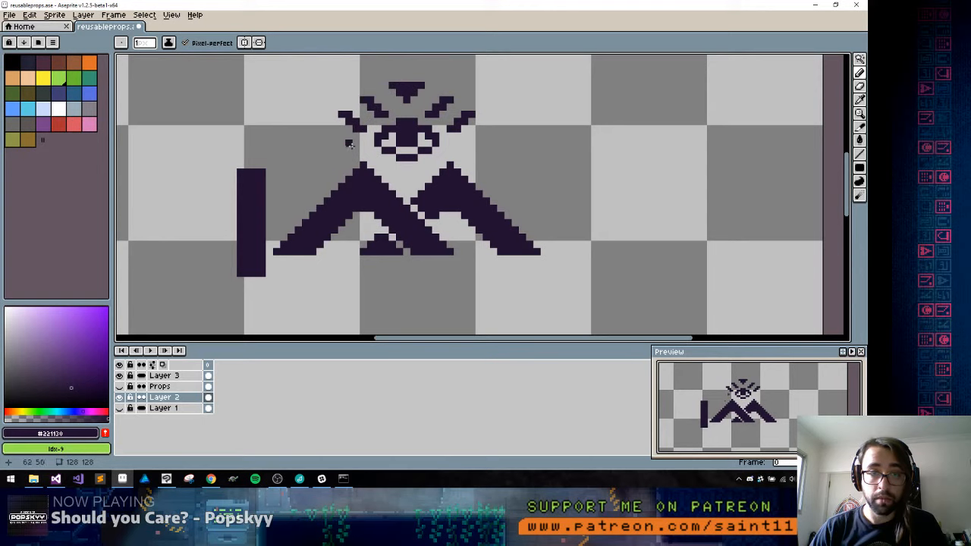
pyautogui.moveTo(349, 144)
pyautogui.mouseDown()
pyautogui.moveTo(328, 148)
pyautogui.moveTo(338, 148)
pyautogui.moveTo(310, 173)
pyautogui.mouseUp()
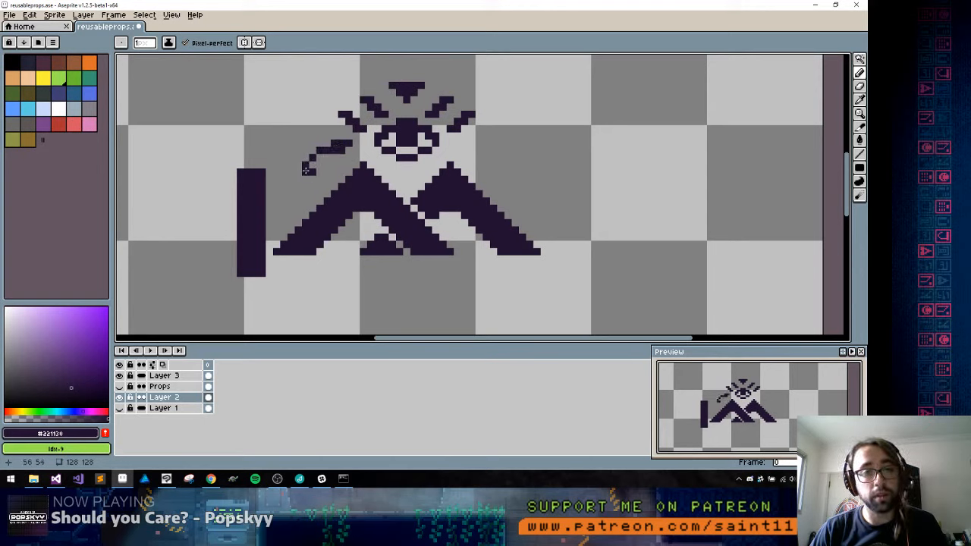
pyautogui.click(306, 178)
pyautogui.keyDown('alt'); pyautogui.click(327, 164); pyautogui.keyUp('alt')
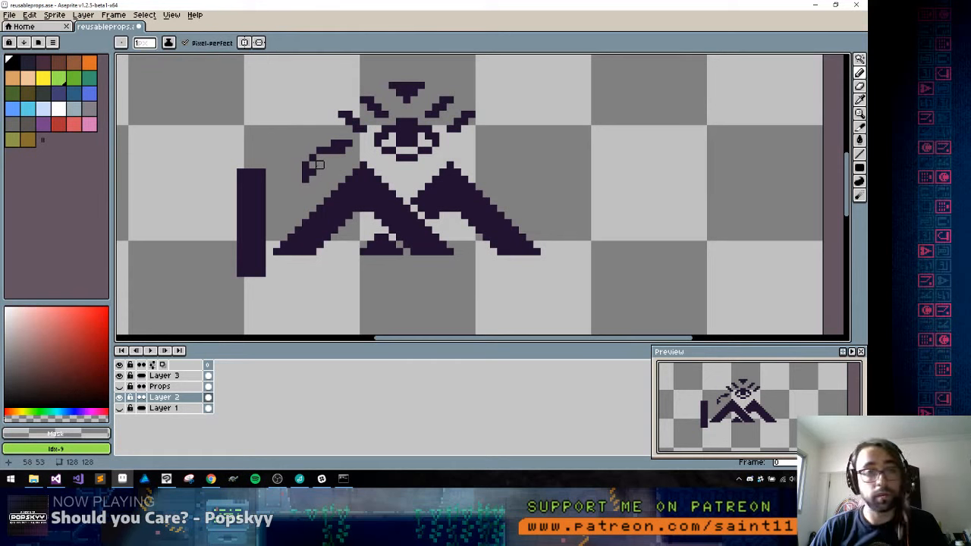
pyautogui.moveTo(312, 172); pyautogui.dragTo(306, 172)
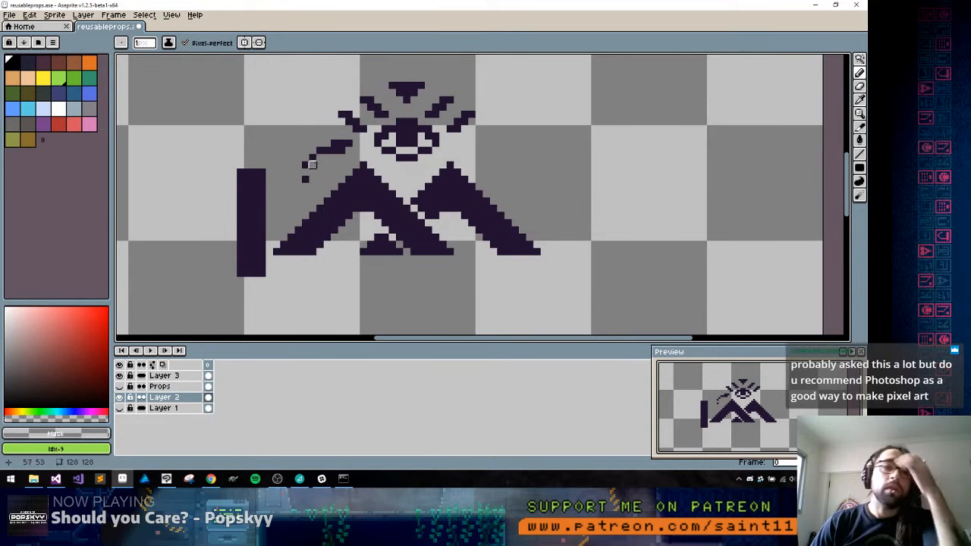
pyautogui.keyDown('alt'); pyautogui.click(306, 164); pyautogui.keyUp('alt')
pyautogui.moveTo(312, 151); pyautogui.dragTo(304, 171)
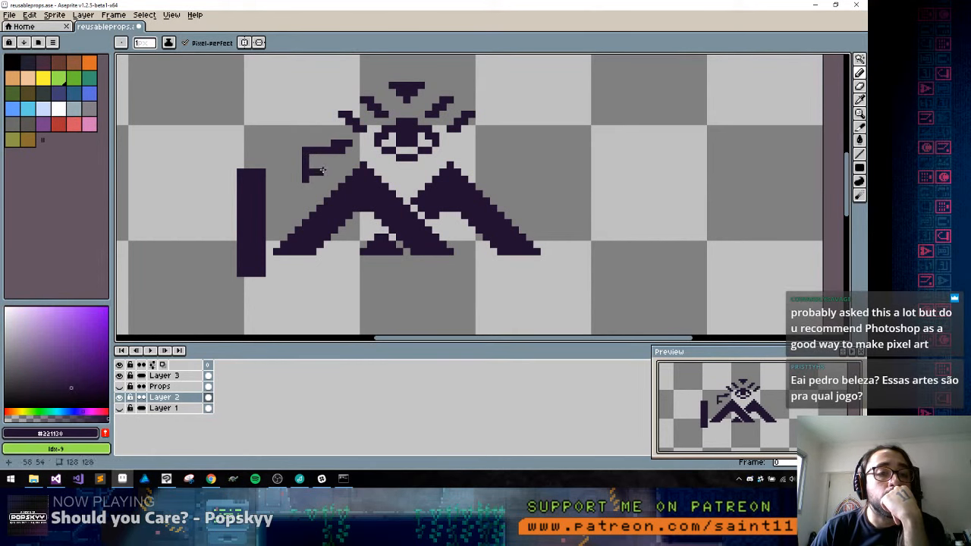
pyautogui.press('alt')
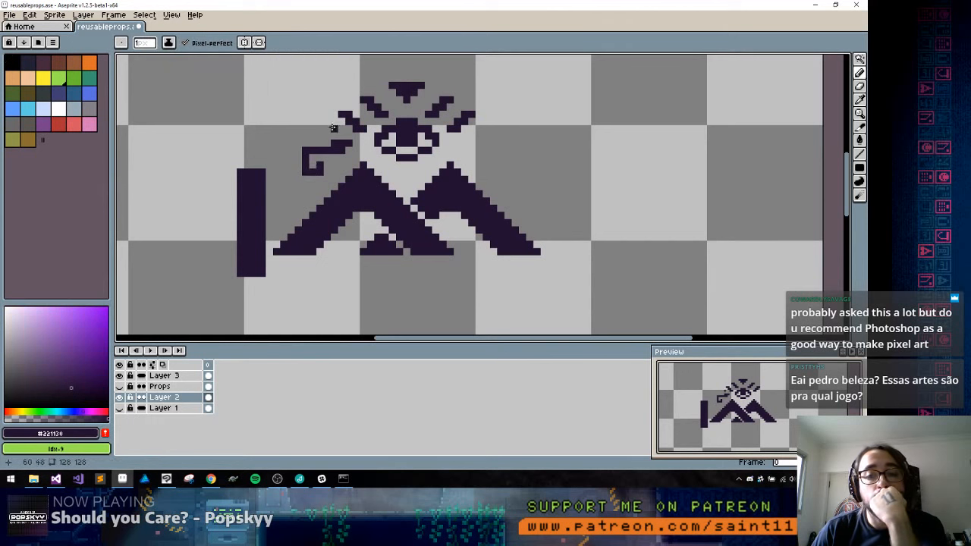
pyautogui.moveTo(328, 144); pyautogui.dragTo(312, 144)
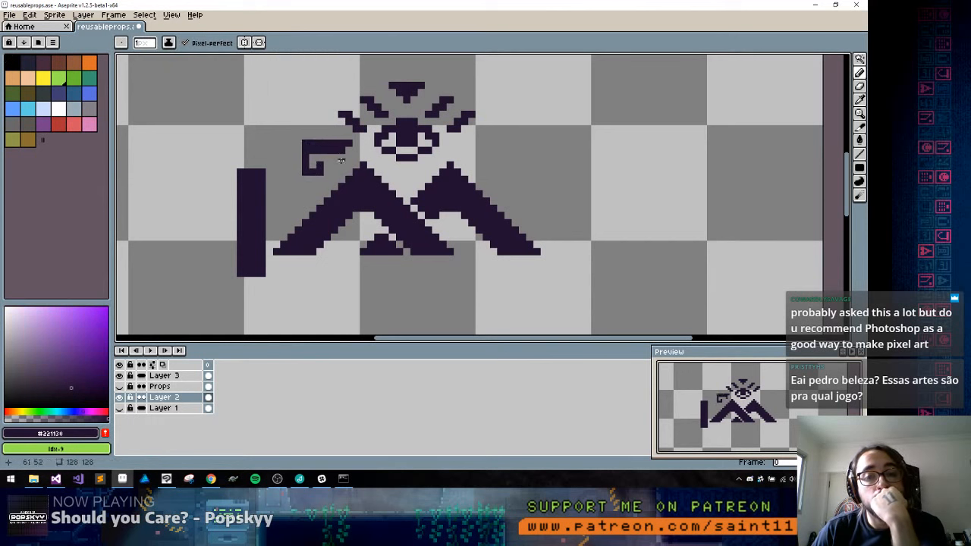
# Extend the eye's lower-left lash outward into a second squared hook above the first, and thicken the hooks' outer edges
pyautogui.click(336, 115)
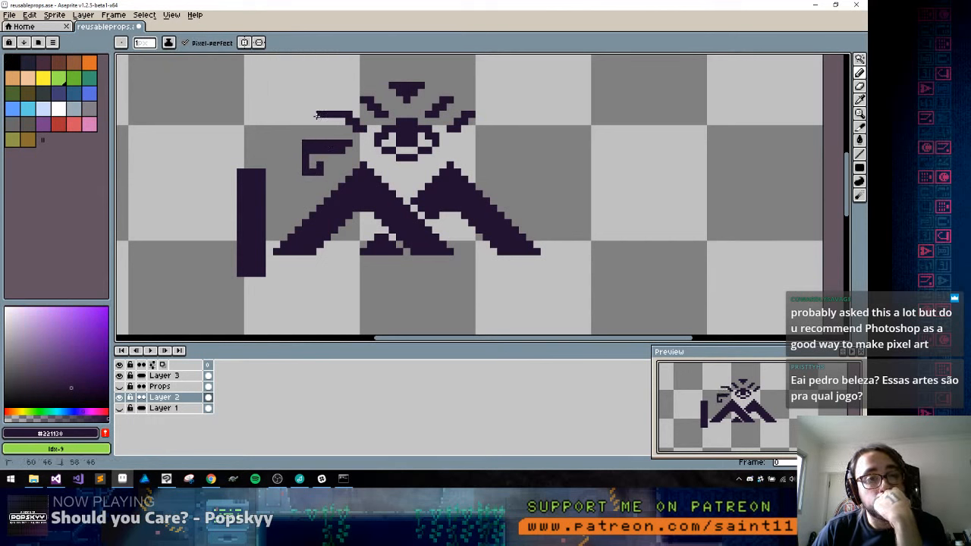
pyautogui.moveTo(312, 128)
pyautogui.mouseDown()
pyautogui.moveTo(327, 136)
pyautogui.moveTo(313, 137)
pyautogui.mouseUp()
pyautogui.click(334, 130)
pyautogui.click(334, 136)
pyautogui.keyDown('alt'); pyautogui.click(341, 136); pyautogui.keyUp('alt')
pyautogui.keyDown('alt'); pyautogui.click(320, 130); pyautogui.keyUp('alt')
pyautogui.click(327, 130)
pyautogui.keyDown('alt'); pyautogui.click(313, 136); pyautogui.keyUp('alt')
pyautogui.click(312, 129)
pyautogui.keyDown('alt'); pyautogui.click(333, 130); pyautogui.keyUp('alt')
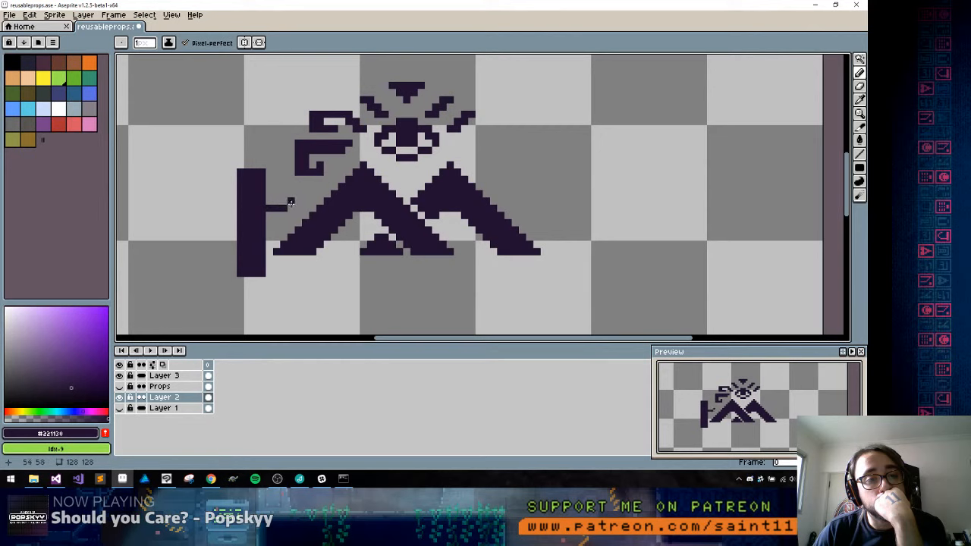
# Draw two squared spiral curls growing from the vertical bar, one off its inner side and one at its upper end
pyautogui.moveTo(303, 204); pyautogui.dragTo(304, 193)
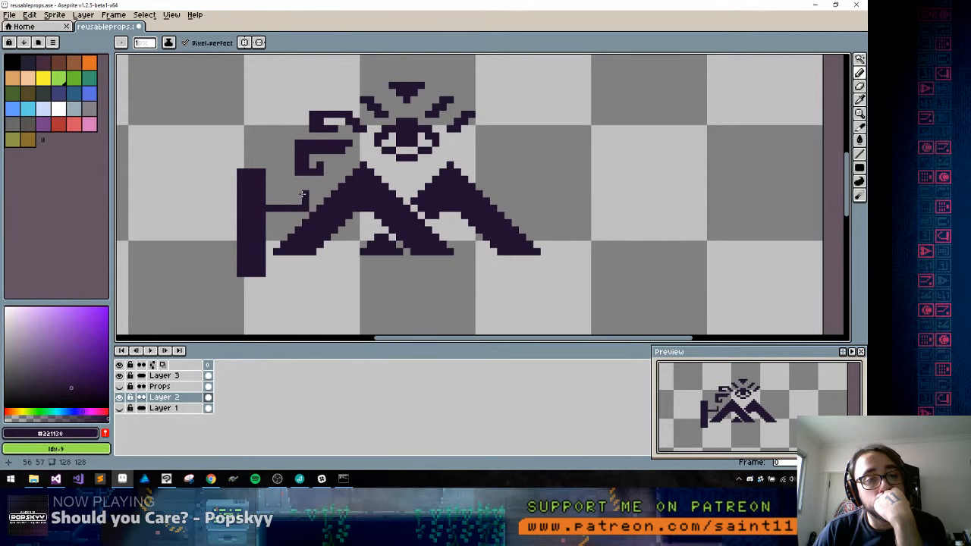
pyautogui.moveTo(305, 186)
pyautogui.mouseDown()
pyautogui.moveTo(267, 174)
pyautogui.moveTo(284, 151)
pyautogui.mouseUp()
pyautogui.keyDown('alt'); pyautogui.click(287, 180); pyautogui.keyUp('alt')
pyautogui.keyDown('alt'); pyautogui.click(302, 184); pyautogui.keyUp('alt')
pyautogui.moveTo(284, 150); pyautogui.dragTo(270, 150)
pyautogui.moveTo(270, 151); pyautogui.dragTo(271, 157)
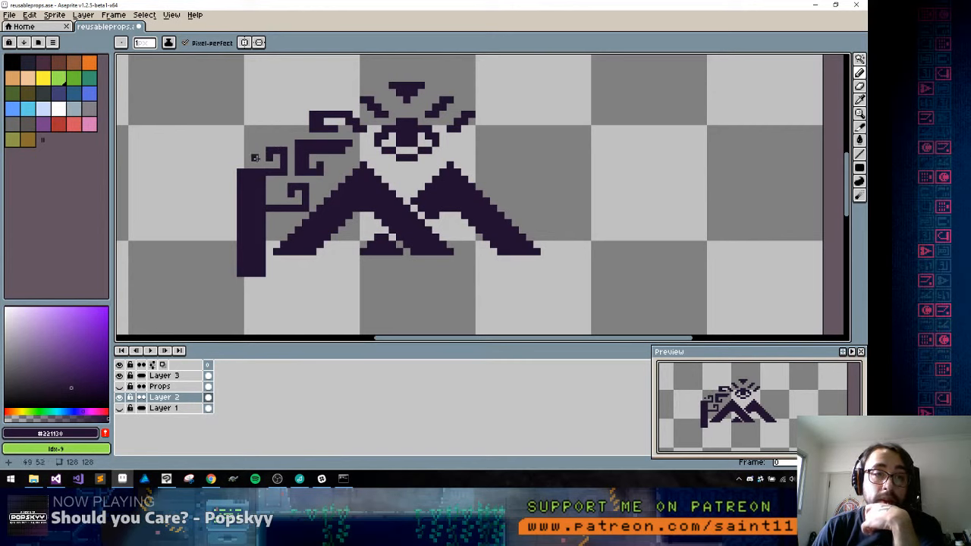
# Fill the area above the vertical bar with connected Greek-key spirals that join the two hooks beside the eye
pyautogui.moveTo(255, 158)
pyautogui.mouseDown()
pyautogui.moveTo(246, 158)
pyautogui.moveTo(247, 142)
pyautogui.mouseUp()
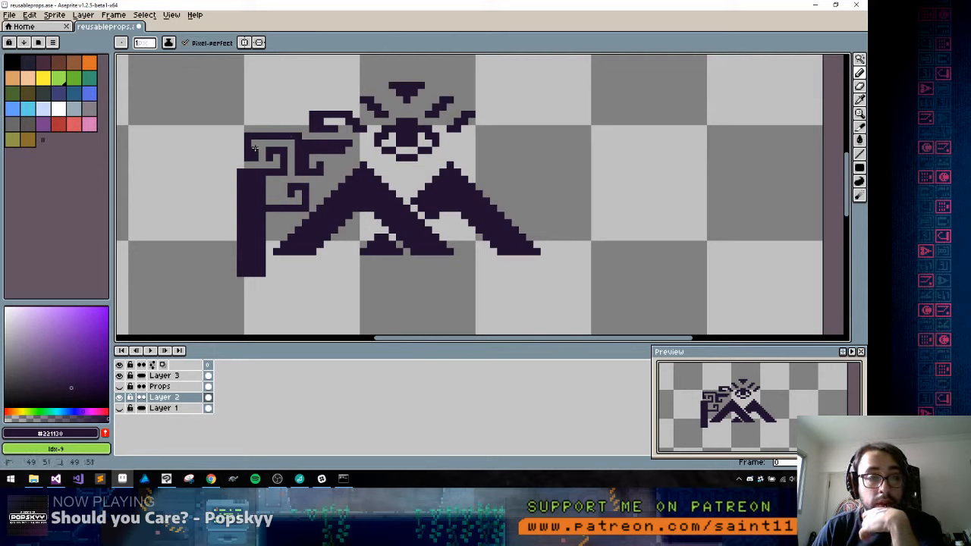
pyautogui.keyDown('alt'); pyautogui.click(247, 143); pyautogui.keyUp('alt')
pyautogui.keyDown('alt'); pyautogui.click(267, 139); pyautogui.keyUp('alt')
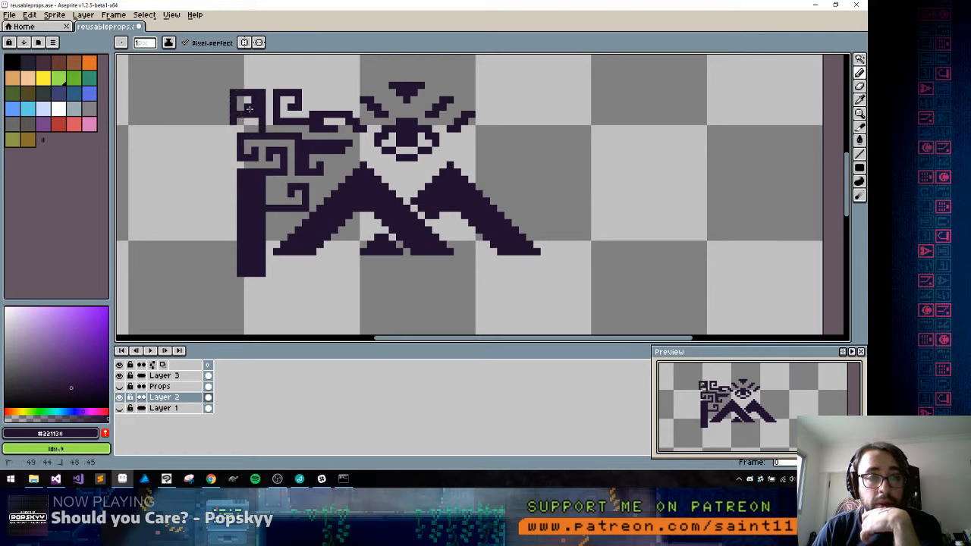
pyautogui.keyDown('alt'); pyautogui.click(247, 121); pyautogui.keyUp('alt')
pyautogui.moveTo(250, 108)
pyautogui.mouseDown()
pyautogui.moveTo(241, 115)
pyautogui.moveTo(255, 101)
pyautogui.moveTo(234, 129)
pyautogui.moveTo(241, 114)
pyautogui.mouseUp()
pyautogui.keyDown('alt'); pyautogui.click(242, 137); pyautogui.keyUp('alt')
pyautogui.keyDown('alt'); pyautogui.click(255, 107); pyautogui.keyUp('alt')
pyautogui.keyDown('alt'); pyautogui.click(254, 92); pyautogui.keyUp('alt')
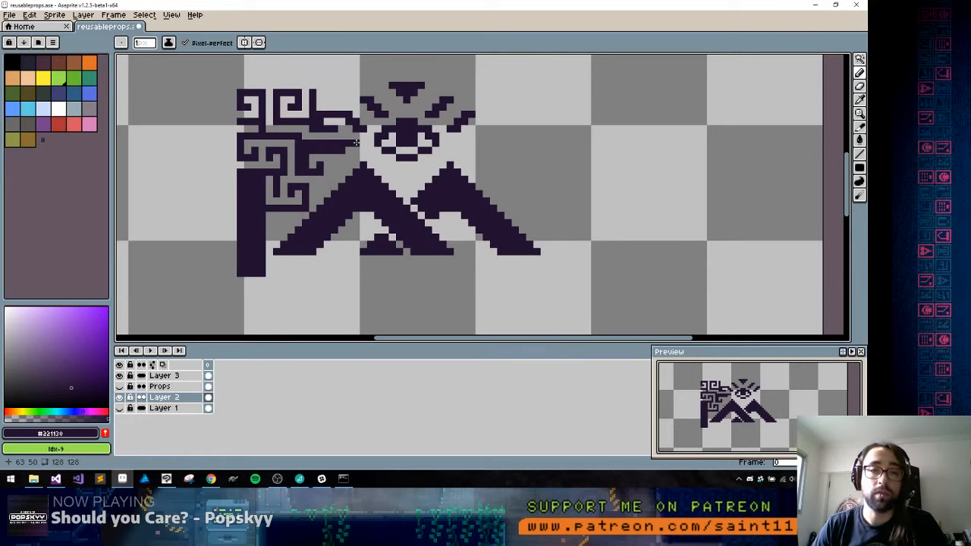
# Lengthen the lower hook's tip toward the eye and erase the bar's lower end down to the peaks' baseline
pyautogui.moveTo(356, 141); pyautogui.dragTo(365, 143)
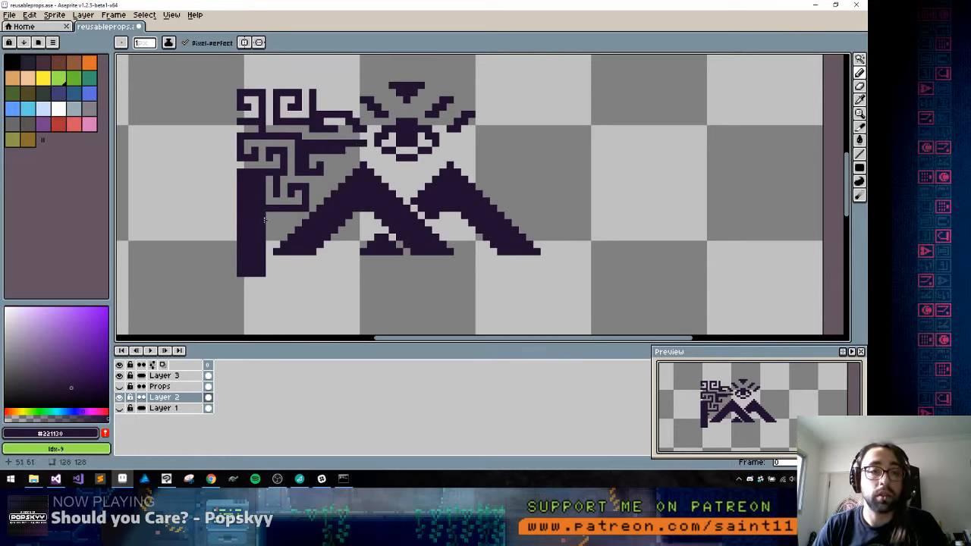
pyautogui.keyDown('alt'); pyautogui.click(233, 259); pyautogui.keyUp('alt')
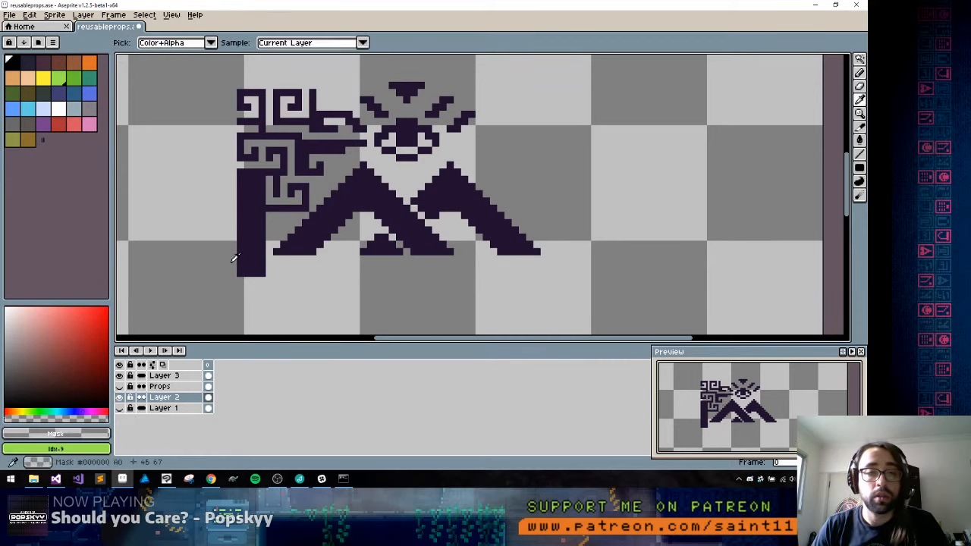
pyautogui.moveTo(237, 258); pyautogui.dragTo(266, 260)
pyautogui.press('g')
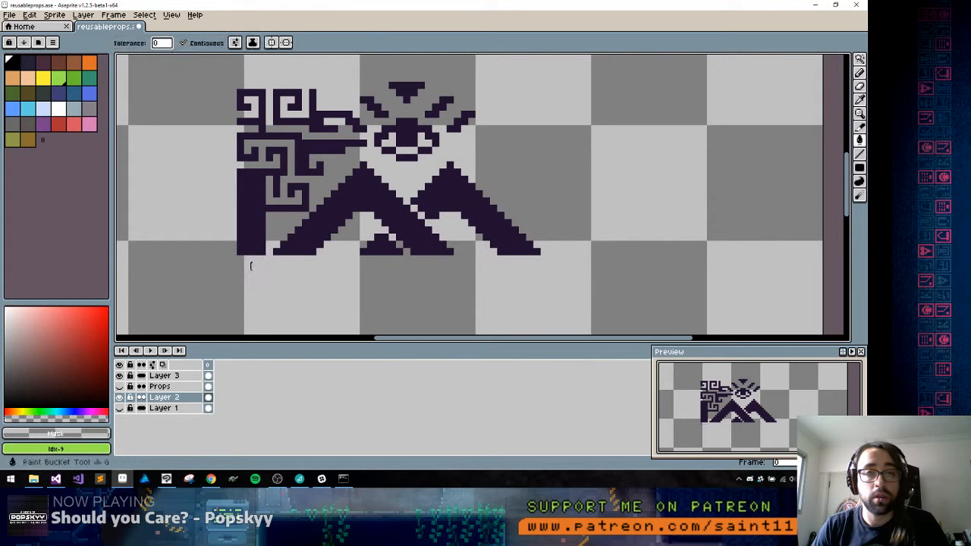
# Copy the symbol's left half, flip the copy horizontally and place it as the mirrored right half
pyautogui.press('m')
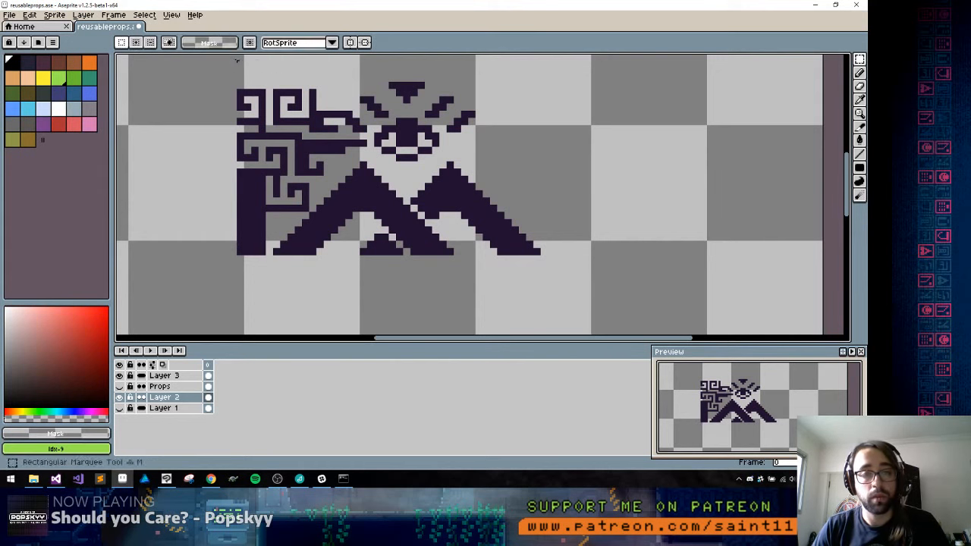
pyautogui.moveTo(224, 57)
pyautogui.mouseDown()
pyautogui.moveTo(373, 195)
pyautogui.moveTo(408, 254)
pyautogui.mouseUp()
pyautogui.hotkey('ctrl', 'c')
pyautogui.hotkey('ctrl', 'v')
pyautogui.hotkey('shift', 'h')
pyautogui.moveTo(393, 111); pyautogui.dragTo(573, 111)
pyautogui.hotkey('ctrl', 'd')
pyautogui.press('b')
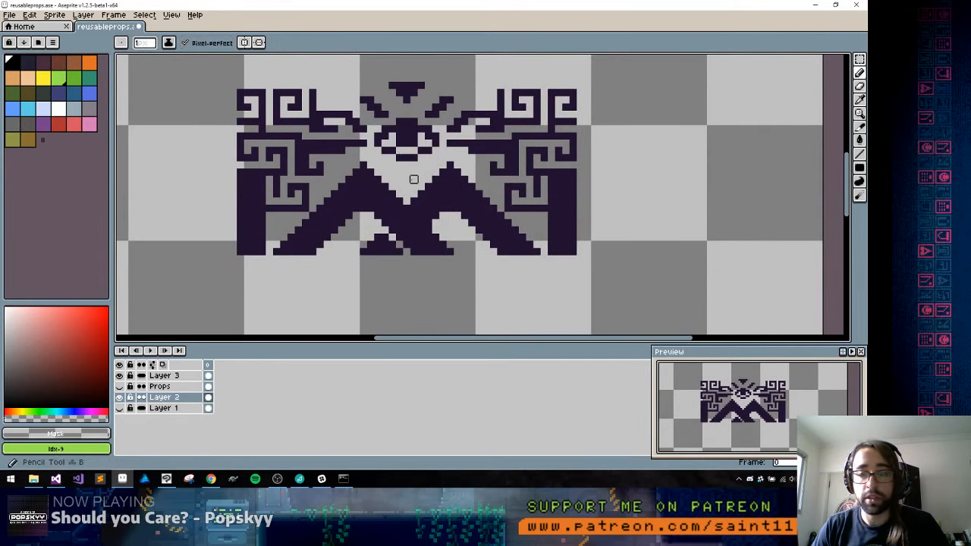
# Draw symmetrical marks beneath the eye: short cheek marks on both sides and two small squares between the peaks
pyautogui.keyDown('alt'); pyautogui.click(364, 158); pyautogui.keyUp('alt')
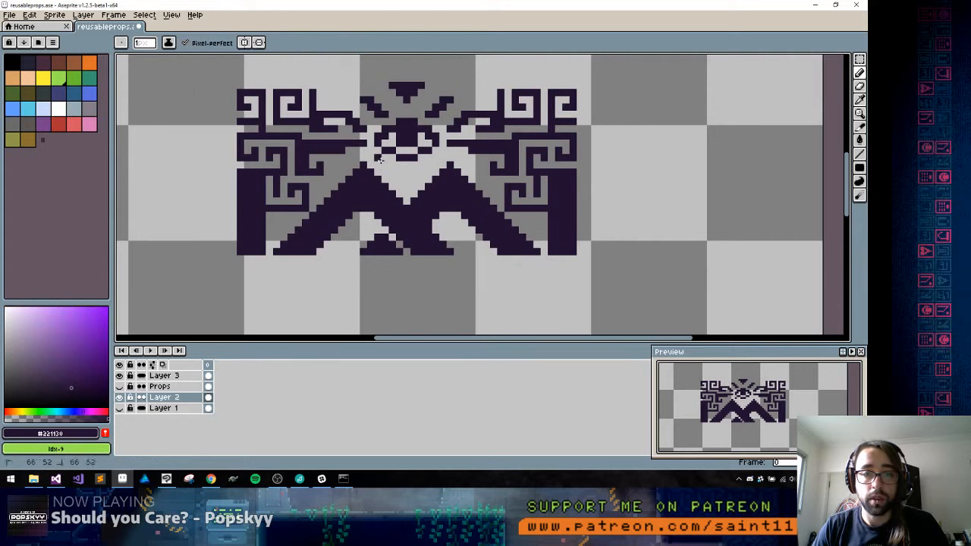
pyautogui.keyDown('alt'); pyautogui.click(393, 168); pyautogui.keyUp('alt')
pyautogui.click(385, 158)
pyautogui.keyDown('alt'); pyautogui.click(381, 165); pyautogui.keyUp('alt')
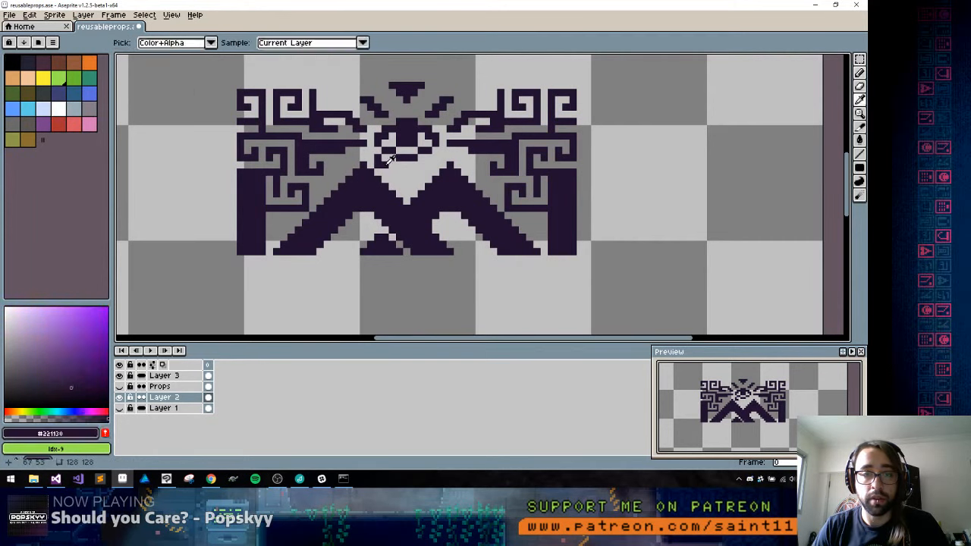
pyautogui.keyDown('alt'); pyautogui.click(391, 167); pyautogui.keyUp('alt')
pyautogui.keyDown('alt'); pyautogui.click(385, 164); pyautogui.keyUp('alt')
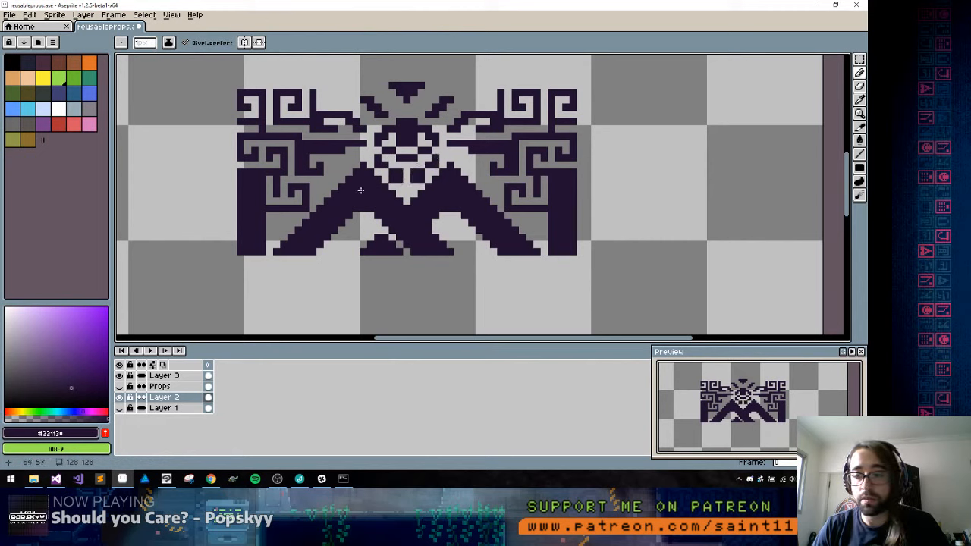
pyautogui.keyDown('alt'); pyautogui.click(393, 165); pyautogui.keyUp('alt')
pyautogui.keyDown('alt'); pyautogui.click(378, 158); pyautogui.keyUp('alt')
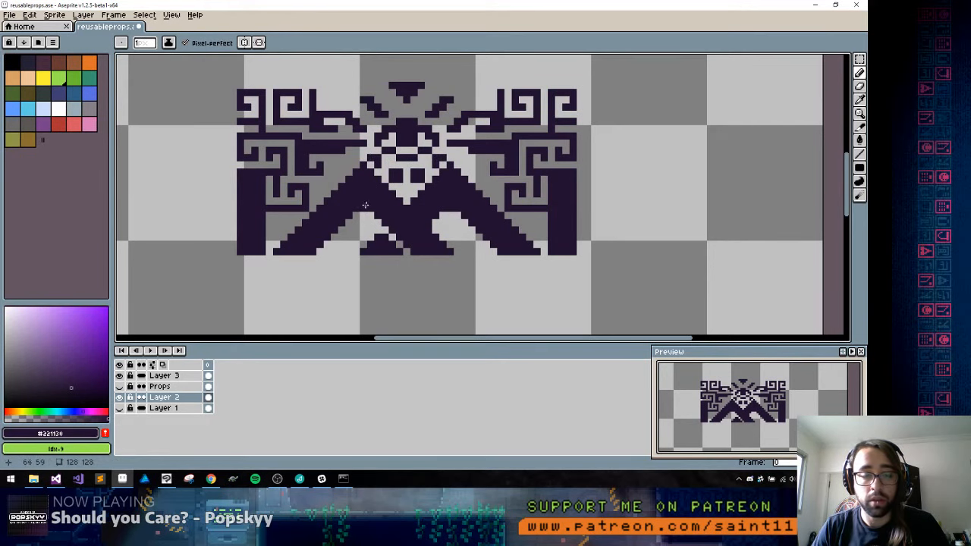
# Draw a dotted diagonal trail of pixels along the left peak's outer slope, below the hook
pyautogui.moveTo(401, 177); pyautogui.dragTo(410, 197)
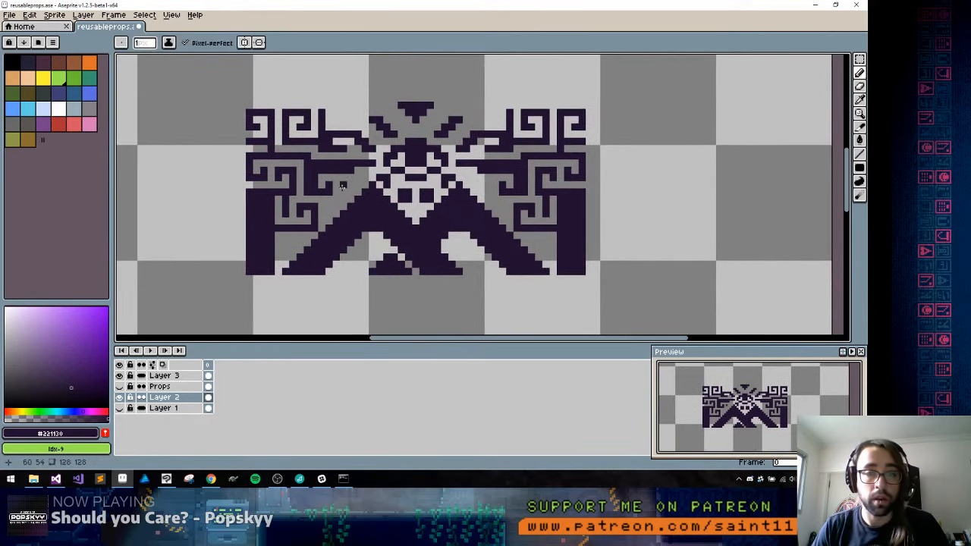
pyautogui.moveTo(343, 190); pyautogui.dragTo(363, 176)
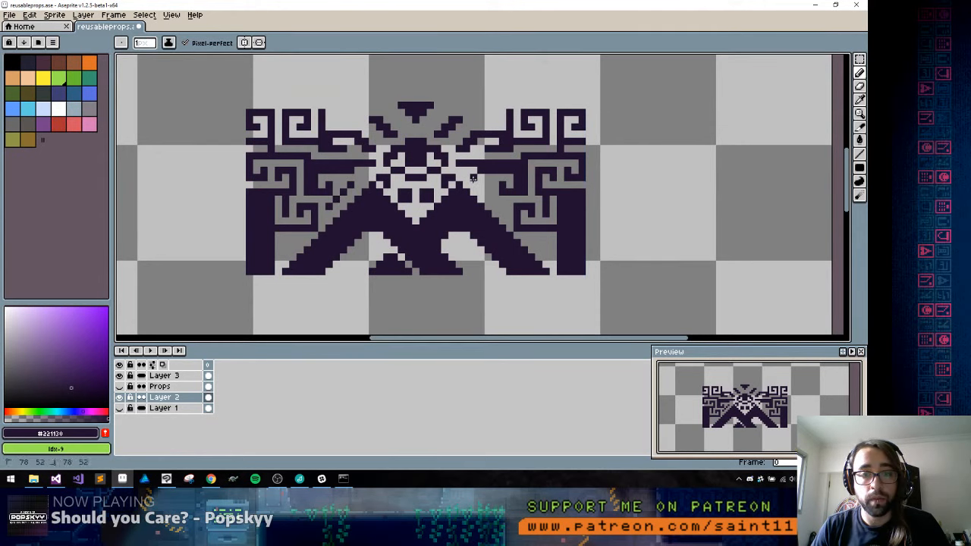
pyautogui.hotkey('ctrl', 'z')
# Copy the left part with the dotted trail, flip it horizontally and place it over the symbol's right side
pyautogui.press('m')
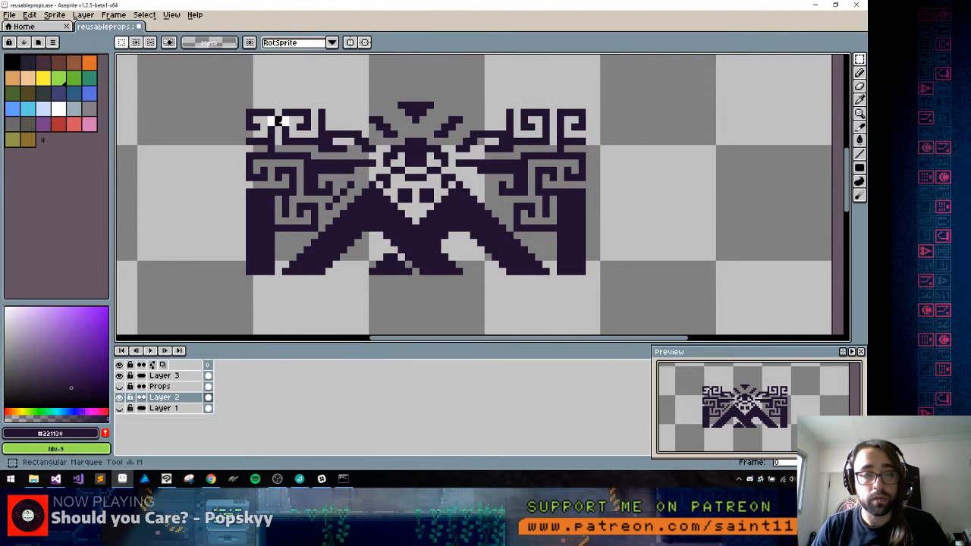
pyautogui.moveTo(265, 113); pyautogui.dragTo(413, 277)
pyautogui.hotkey('ctrl', 'c')
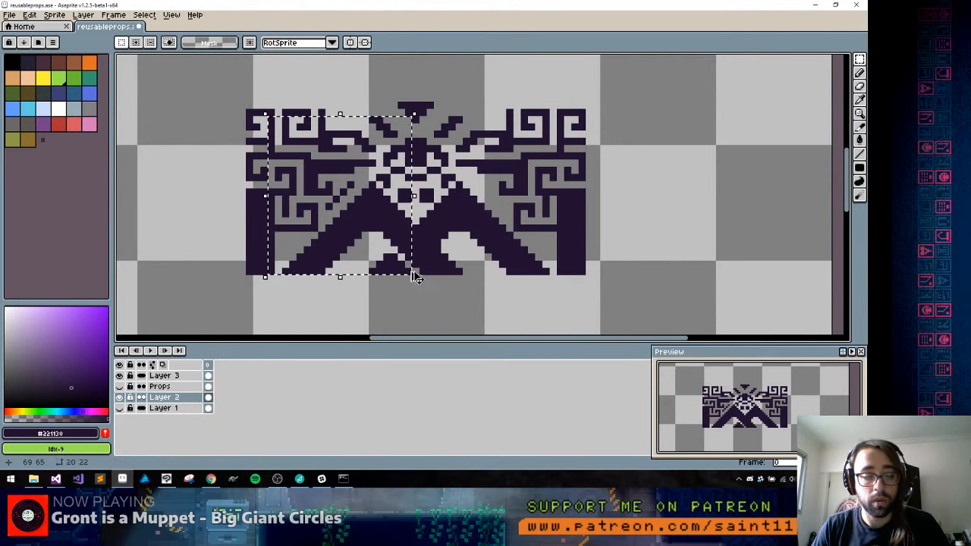
pyautogui.hotkey('ctrl', 'v')
pyautogui.hotkey('shift', 'h')
pyautogui.moveTo(383, 192); pyautogui.dragTo(531, 200)
pyautogui.press('Return')
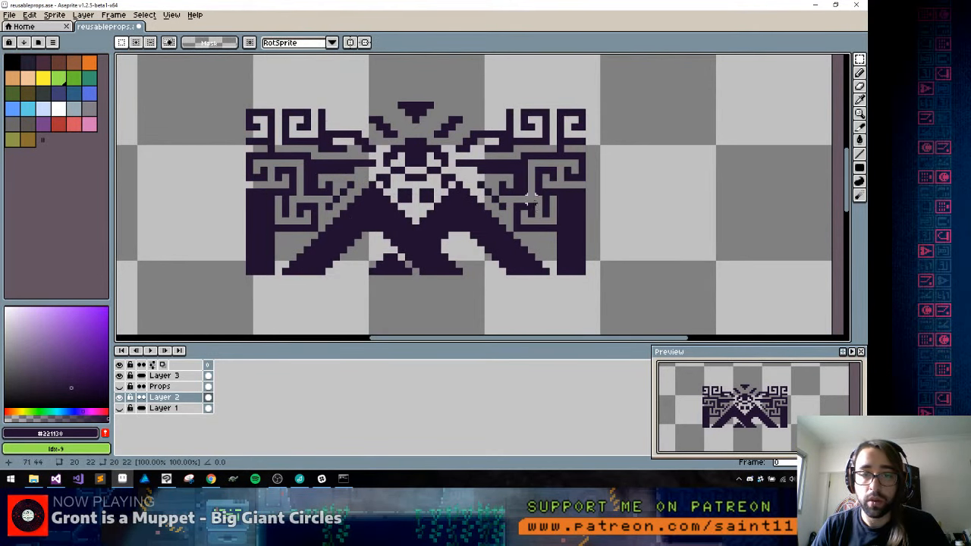
# Select the whole symbol and fill all its purple areas with near-black #05070e sampled from the pillar's dark outline
pyautogui.scroll(-4, 538, 212)
pyautogui.scroll(2, 541, 217)
pyautogui.scroll(2, 455, 129)
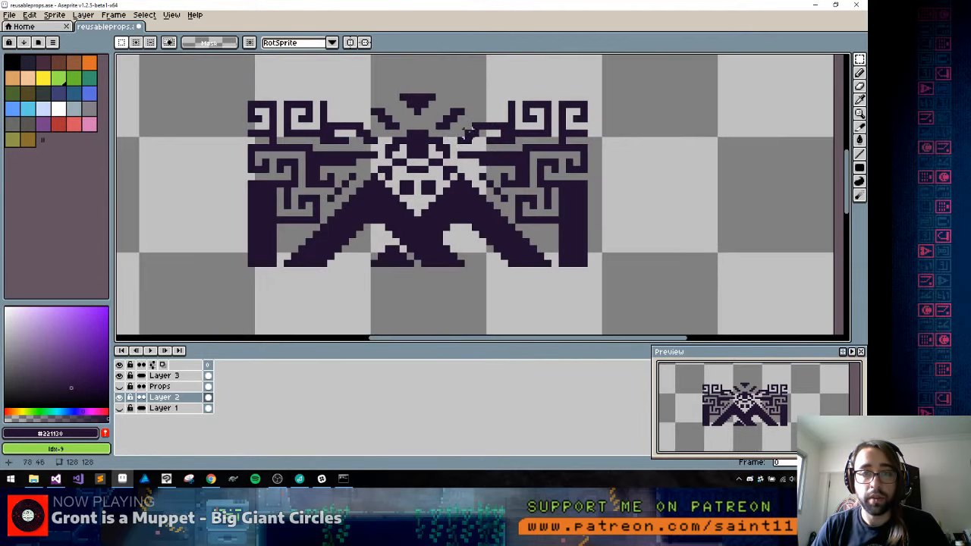
pyautogui.moveTo(215, 75); pyautogui.dragTo(598, 333)
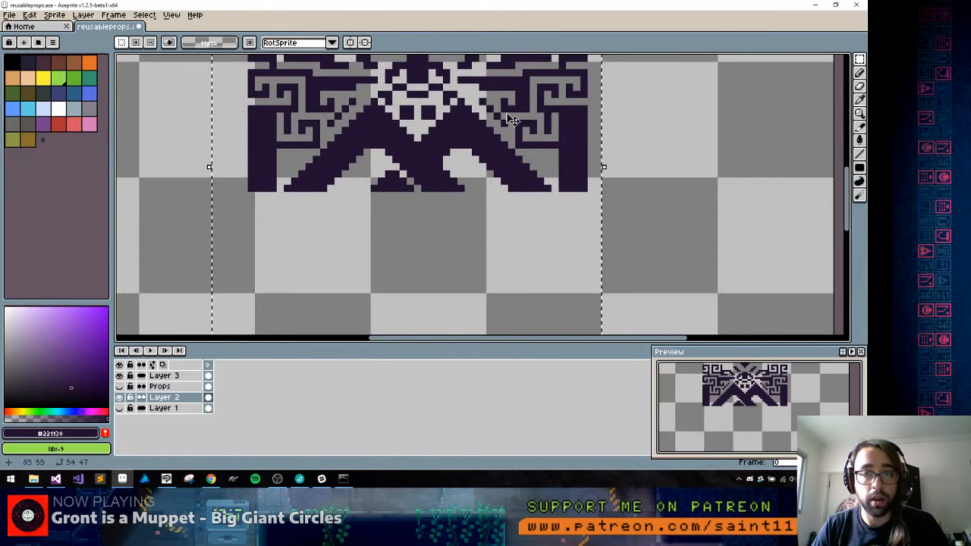
pyautogui.moveTo(504, 114); pyautogui.dragTo(475, 196)
pyautogui.press('g')
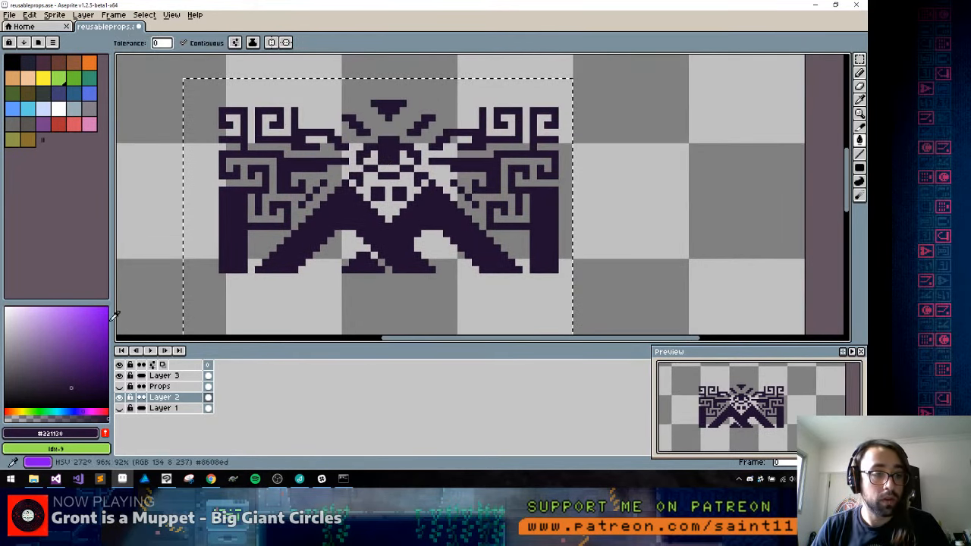
pyautogui.moveTo(144, 235); pyautogui.dragTo(346, 238)
pyautogui.press('b')
pyautogui.keyDown('alt'); pyautogui.click(200, 161); pyautogui.keyUp('alt')
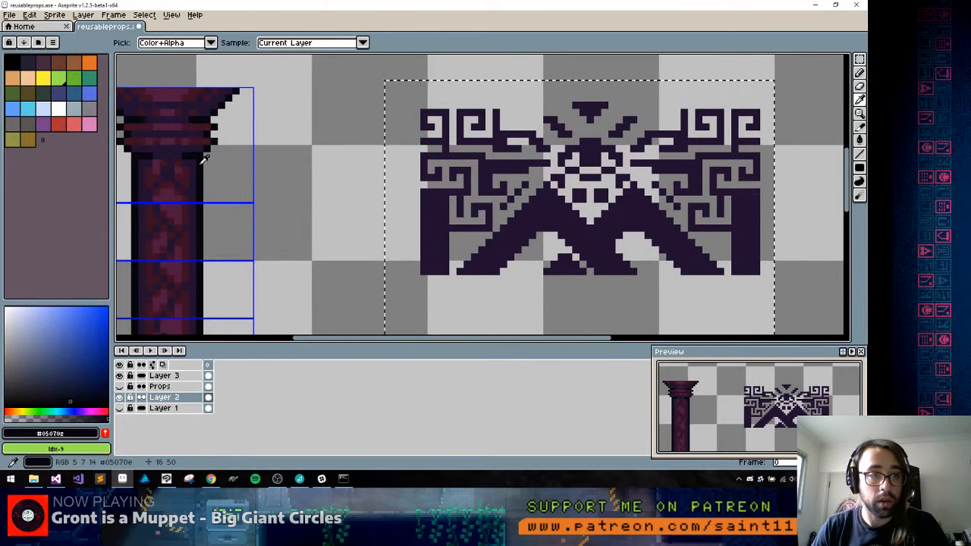
pyautogui.press('g')
pyautogui.click(537, 213)
pyautogui.click(437, 223)
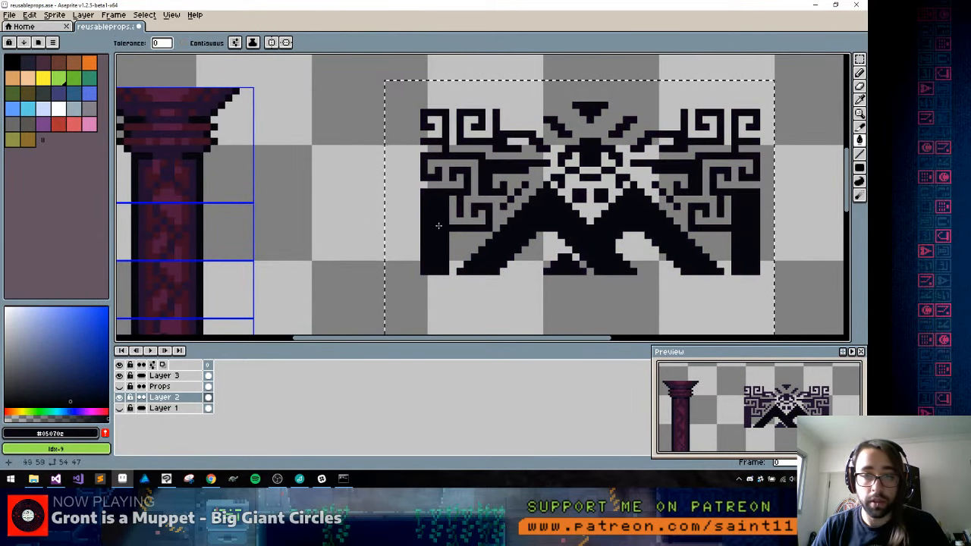
# Paste the purple symbol one pixel above the near-black copy and fill it with dark red #3b1023 sampled from the pillar
pyautogui.hotkey('ctrl', 'v')
pyautogui.moveTo(563, 213); pyautogui.dragTo(563, 204)
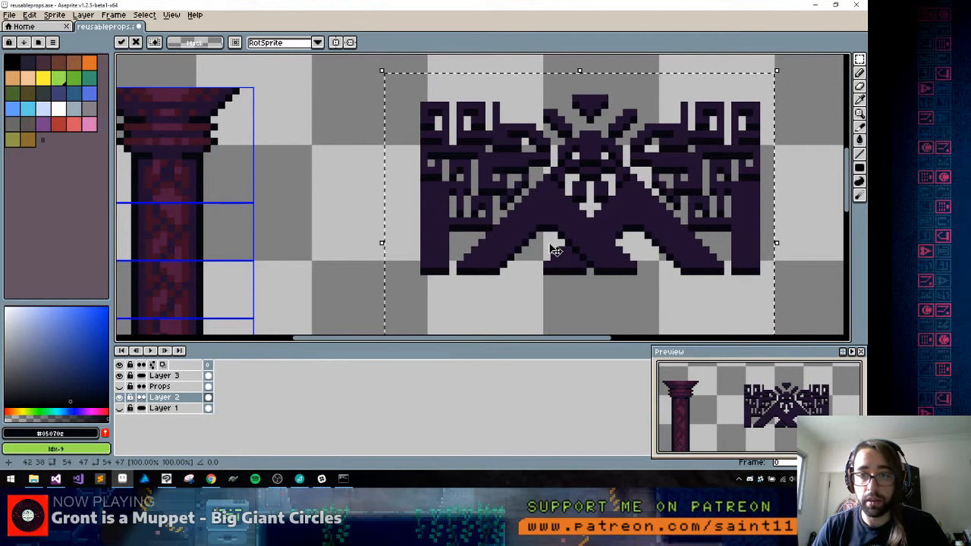
pyautogui.keyDown('alt'); pyautogui.click(170, 205); pyautogui.keyUp('alt')
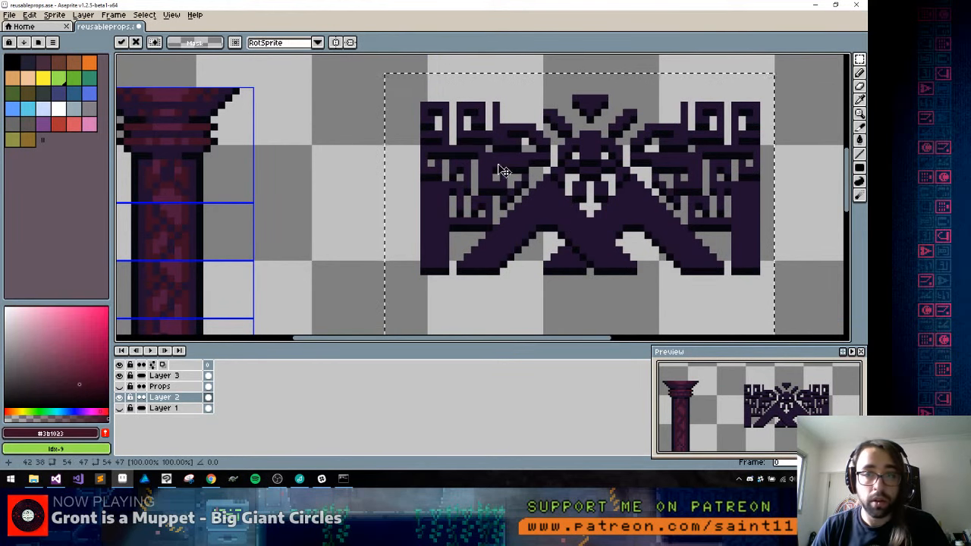
pyautogui.press('g')
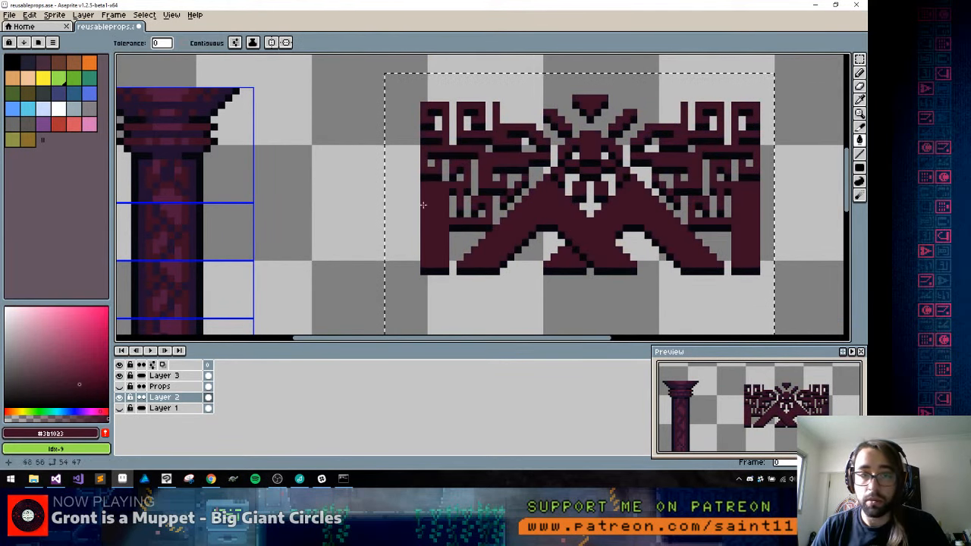
# Sample plum #4f193d from the pillar and fill the symbol's near-black offset edge with it
pyautogui.keyDown('alt'); pyautogui.click(171, 212); pyautogui.keyUp('alt')
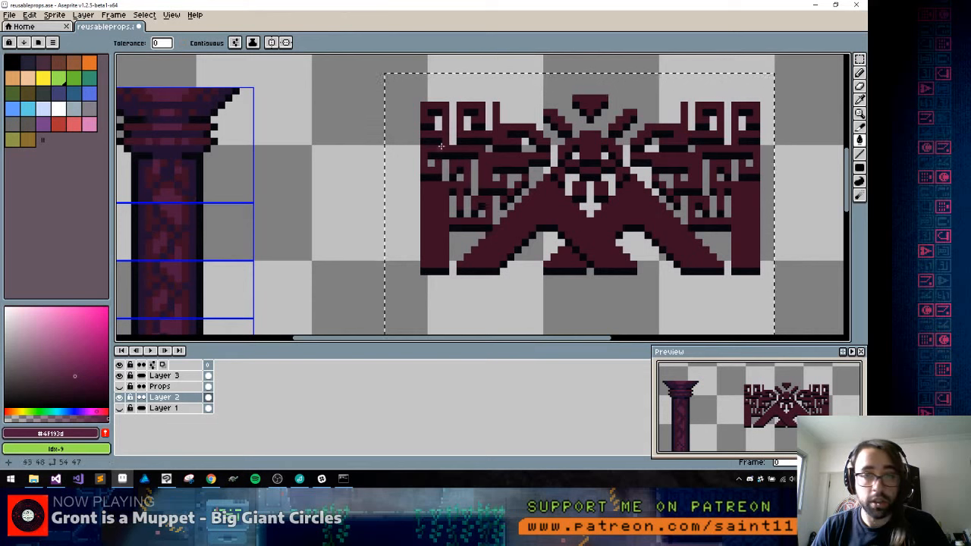
pyautogui.click(500, 139)
pyautogui.hotkey('ctrl', 'z')
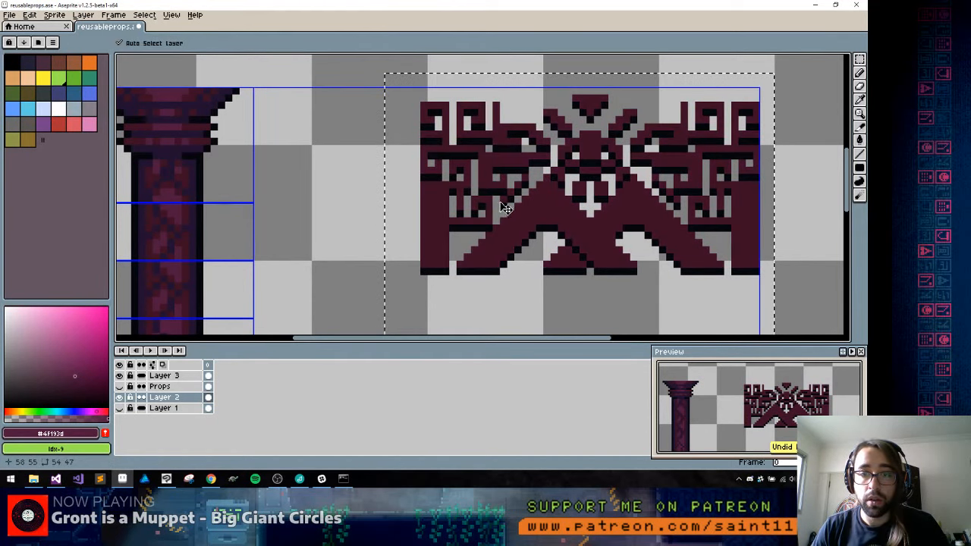
pyautogui.press('g')
pyautogui.click(497, 192)
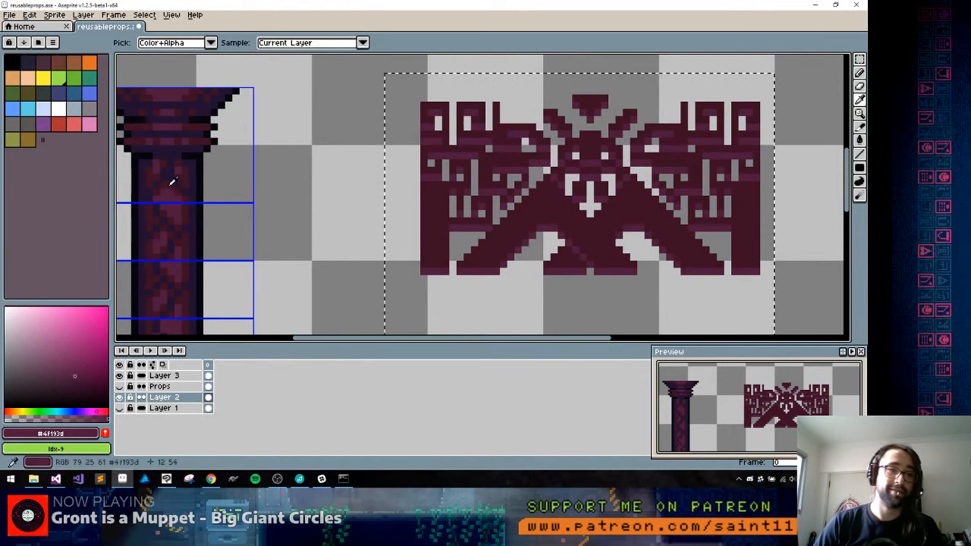
# Try near-black #05070e on the symbol's face, show the Layer 1 brick wall behind it and undo the fill
pyautogui.keyDown('alt'); pyautogui.click(209, 157); pyautogui.keyUp('alt')
pyautogui.click(483, 164)
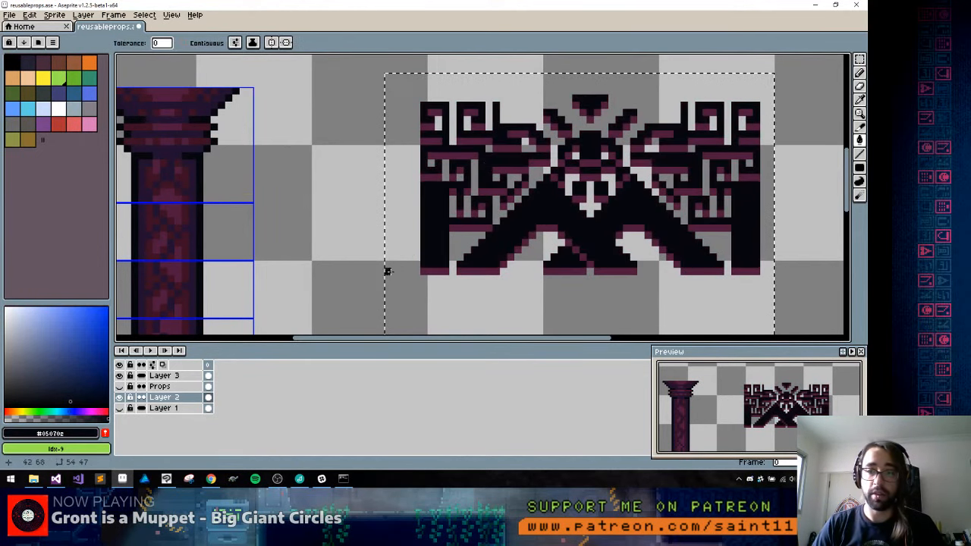
pyautogui.moveTo(420, 195); pyautogui.dragTo(353, 182)
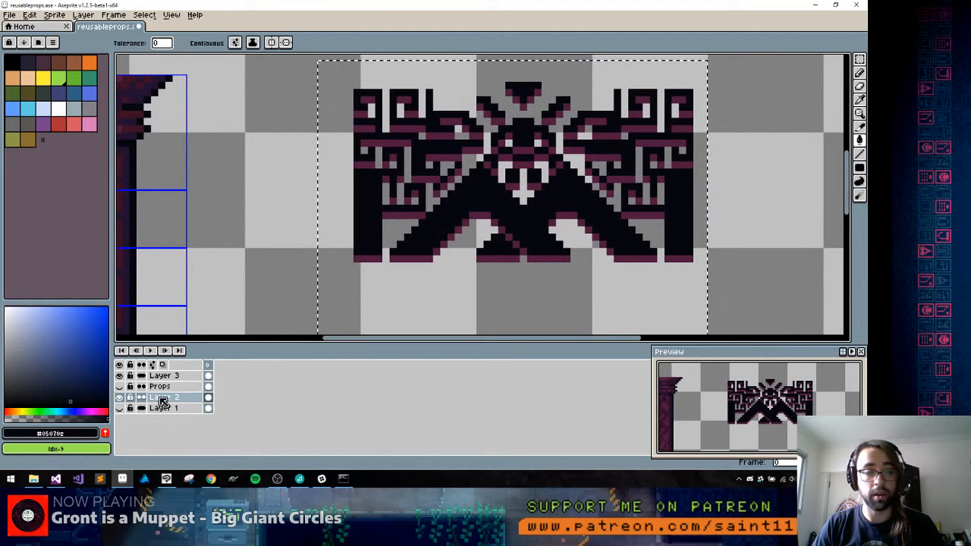
pyautogui.click(120, 409)
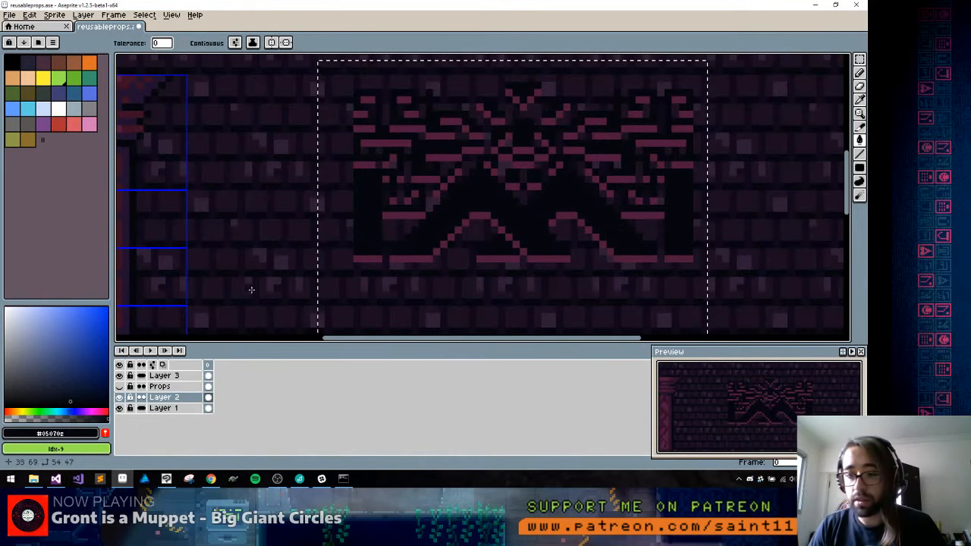
pyautogui.hotkey('ctrl', 'z')
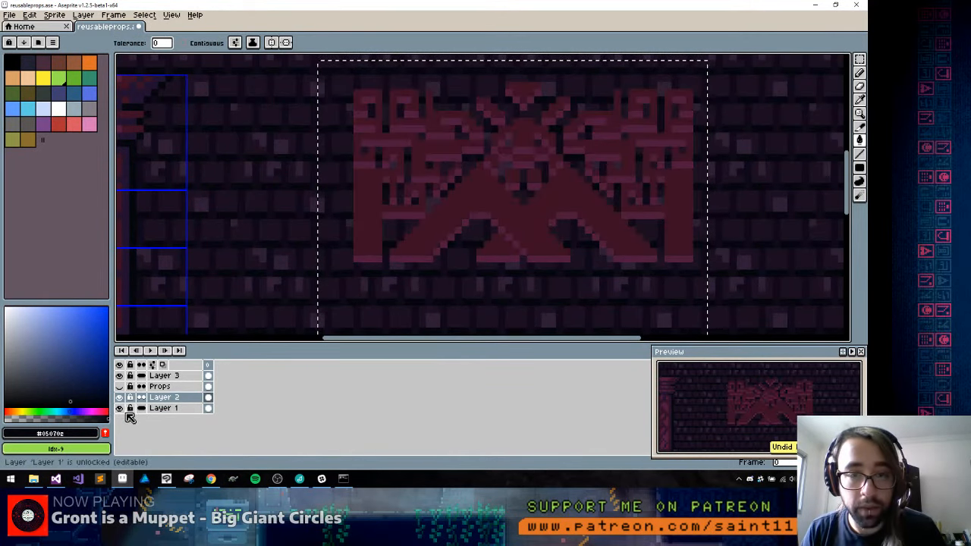
# Fill the symbol's offset edge with near-black #05070e
pyautogui.moveTo(237, 244); pyautogui.dragTo(332, 231)
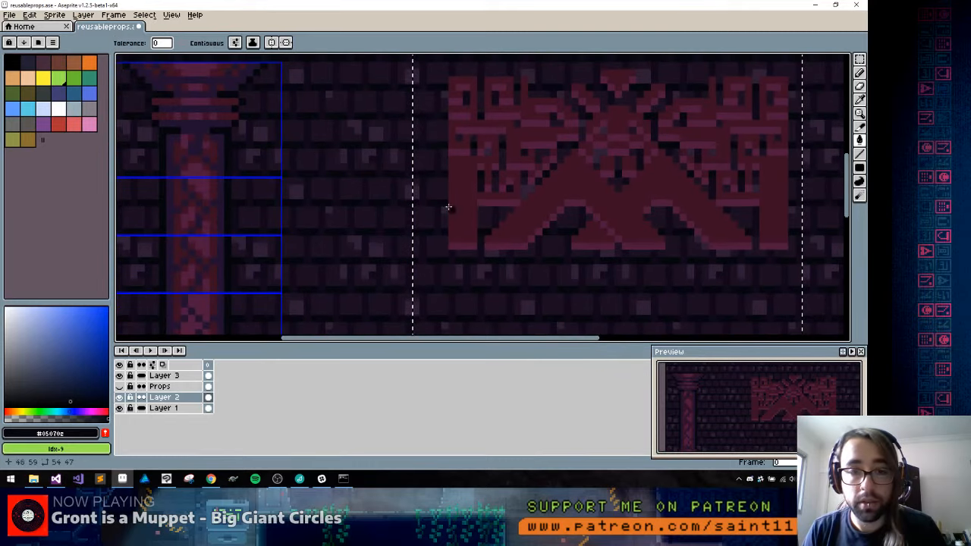
pyautogui.click(482, 171)
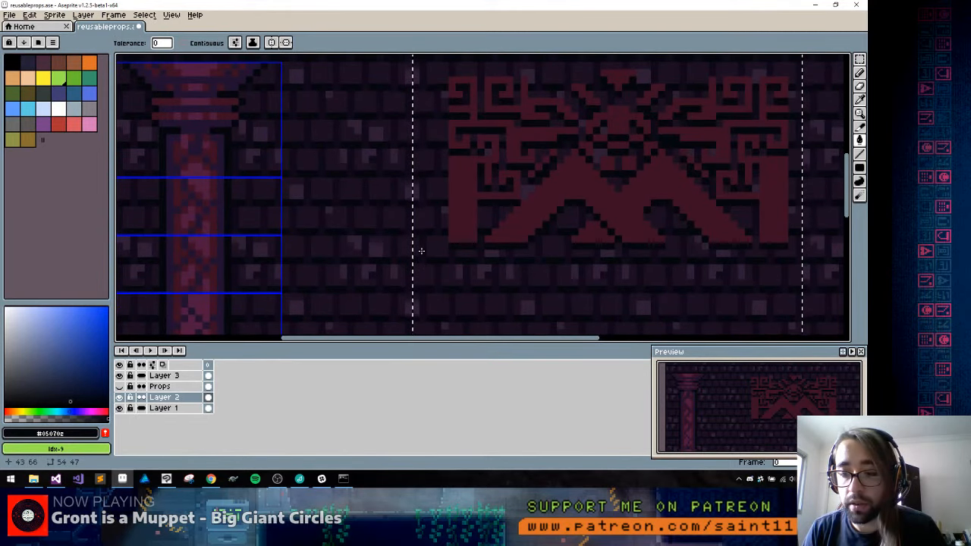
pyautogui.scroll(-5, 421, 250)
pyautogui.scroll(5, 474, 237)
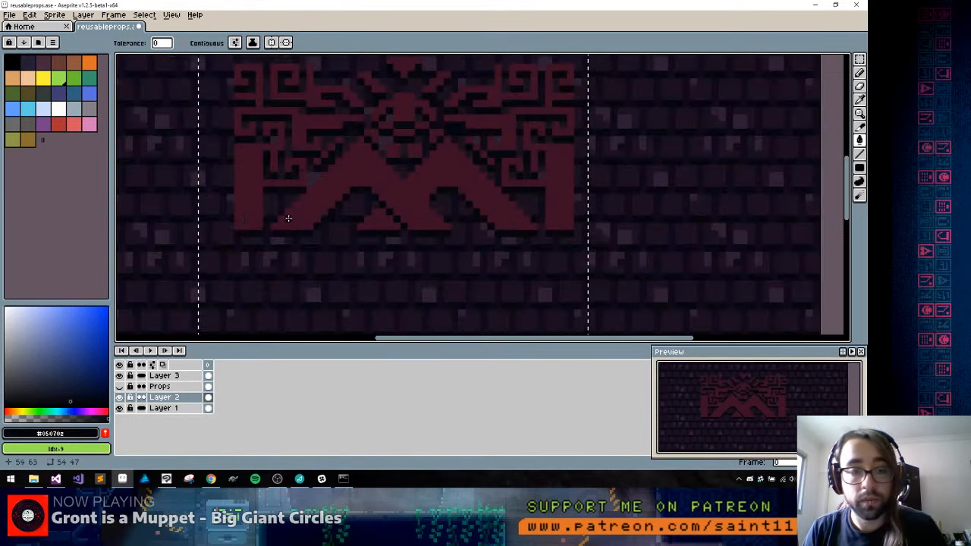
# Sample dark purple #221130 from the pillar's shading and fill the symbol's dark red face with it
pyautogui.moveTo(288, 218); pyautogui.dragTo(516, 187)
pyautogui.keyDown('alt'); pyautogui.click(232, 151); pyautogui.keyUp('alt')
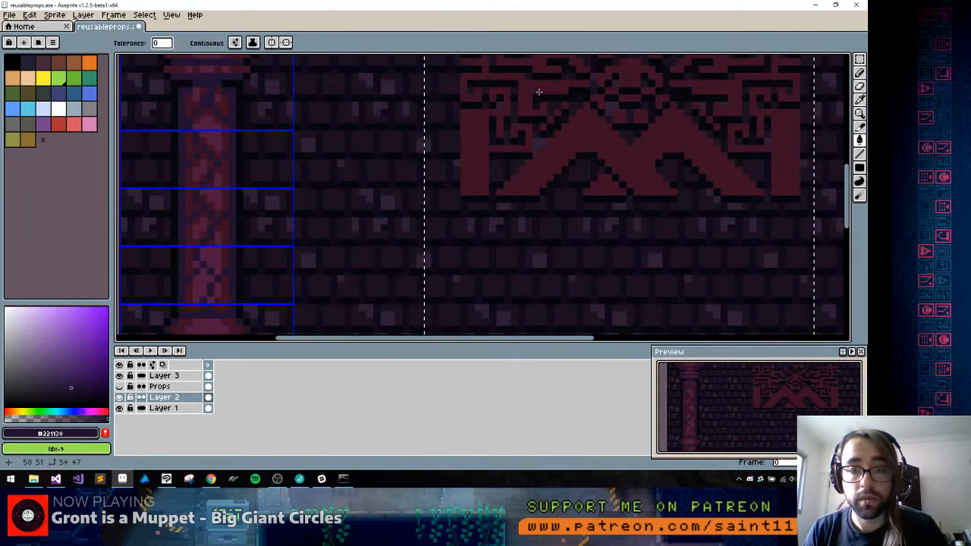
pyautogui.click(533, 90)
pyautogui.moveTo(526, 106); pyautogui.dragTo(365, 180)
# Switch to File Explorer, look through the 5-temple decals folder and preview bg_symbols_v_d.png
pyautogui.hotkey('alt', 'Tab')
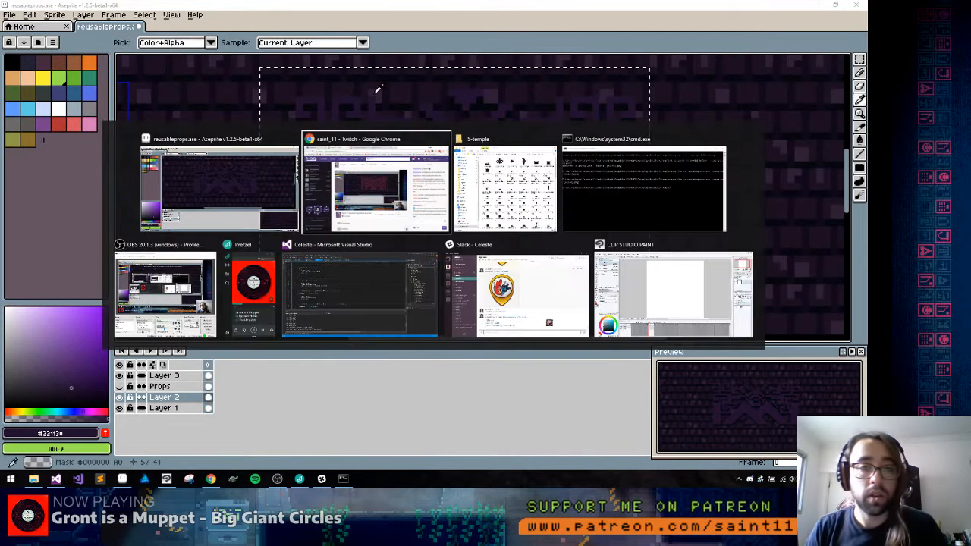
pyautogui.hotkey('alt', 'Tab')
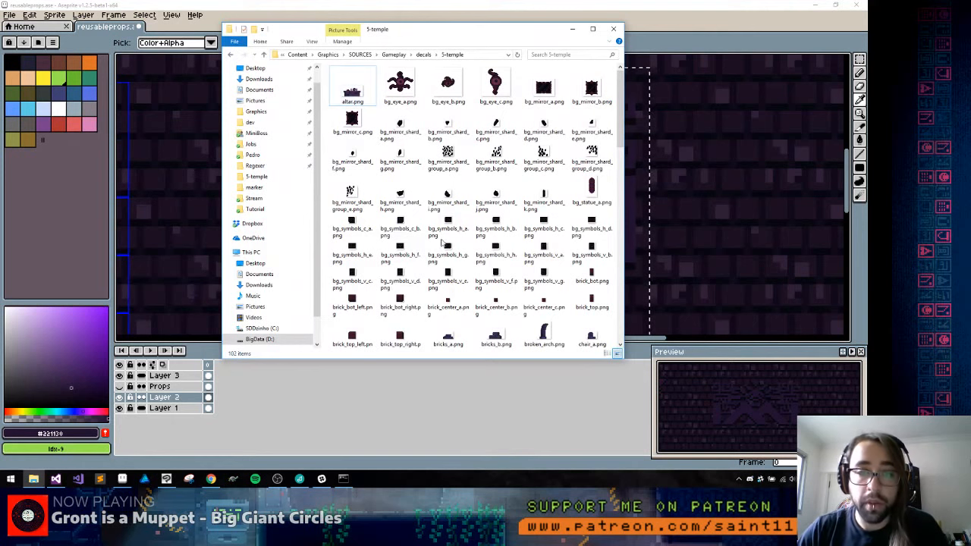
pyautogui.scroll(-10, 464, 182)
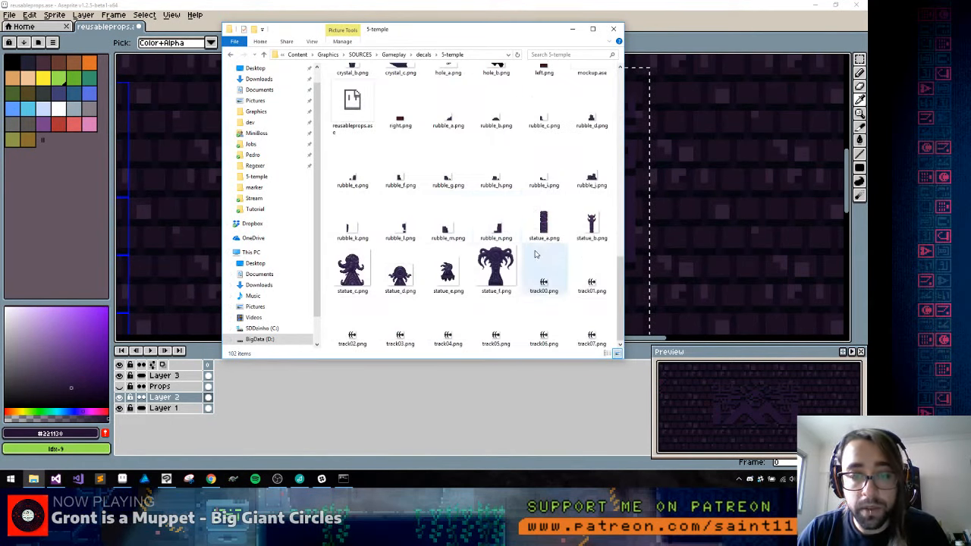
pyautogui.scroll(2, 548, 252)
pyautogui.scroll(4, 547, 251)
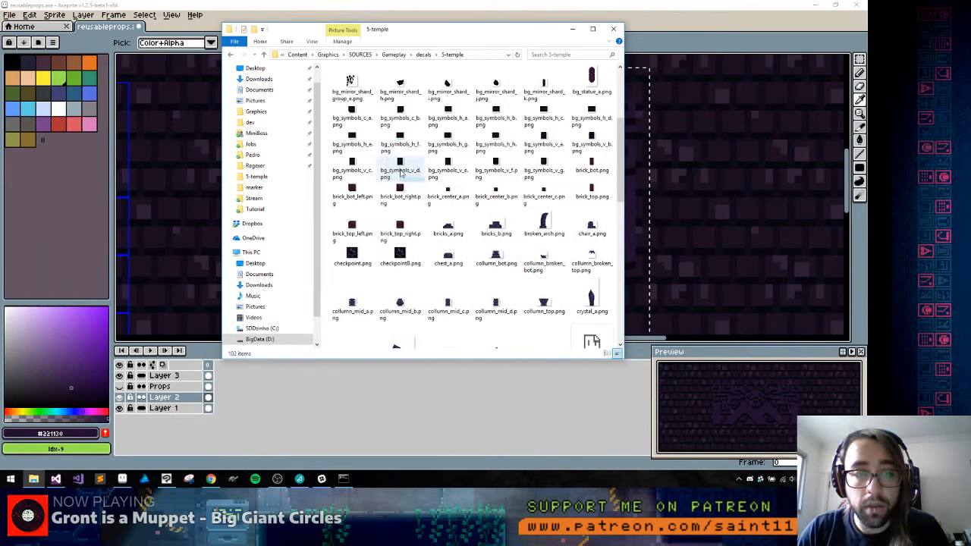
pyautogui.doubleClick(401, 173)
pyautogui.press('Escape')
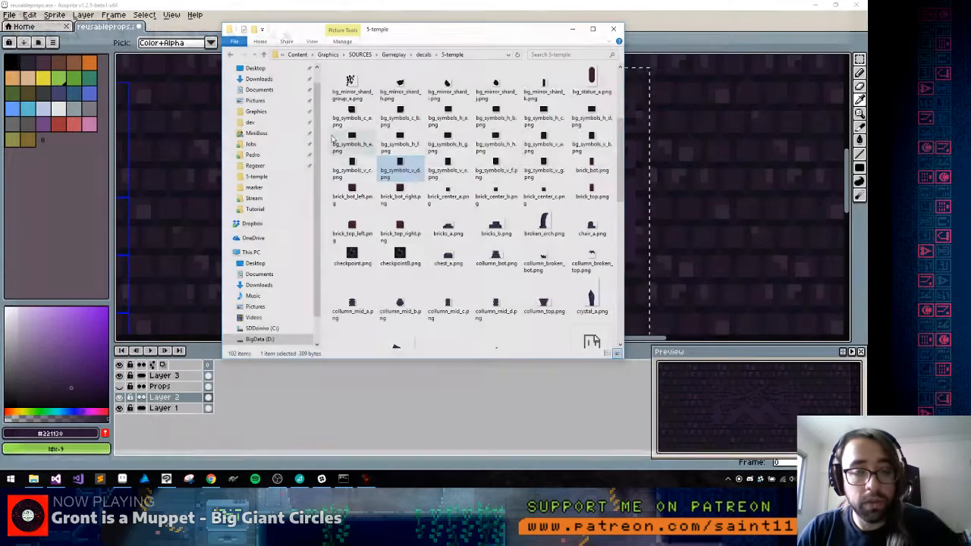
# Open bg_symbols_v_d.png from the 5-temple folder in Aseprite and enlarge its key pattern
pyautogui.moveTo(402, 164); pyautogui.dragTo(673, 143)
pyautogui.click(685, 8)
pyautogui.scroll(6, 458, 219)
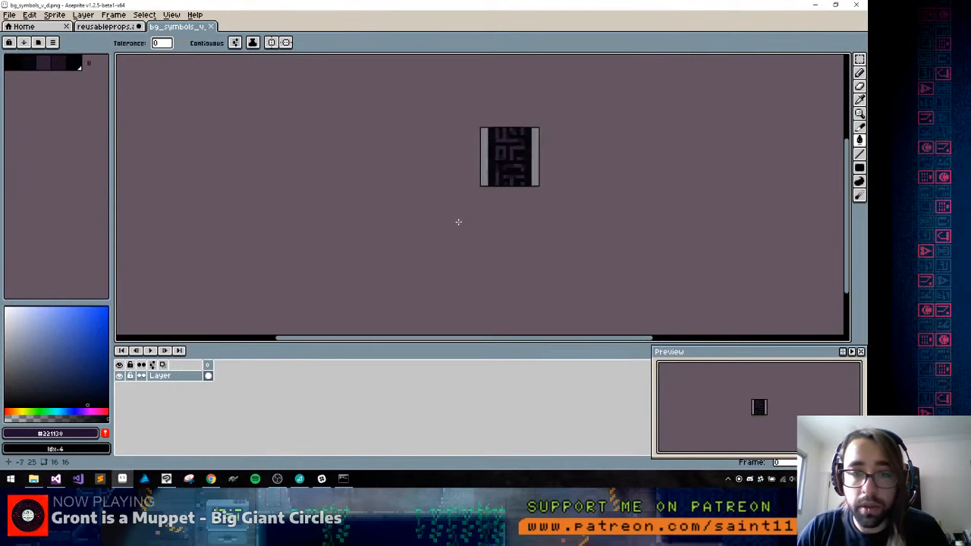
pyautogui.moveTo(546, 157); pyautogui.dragTo(531, 227)
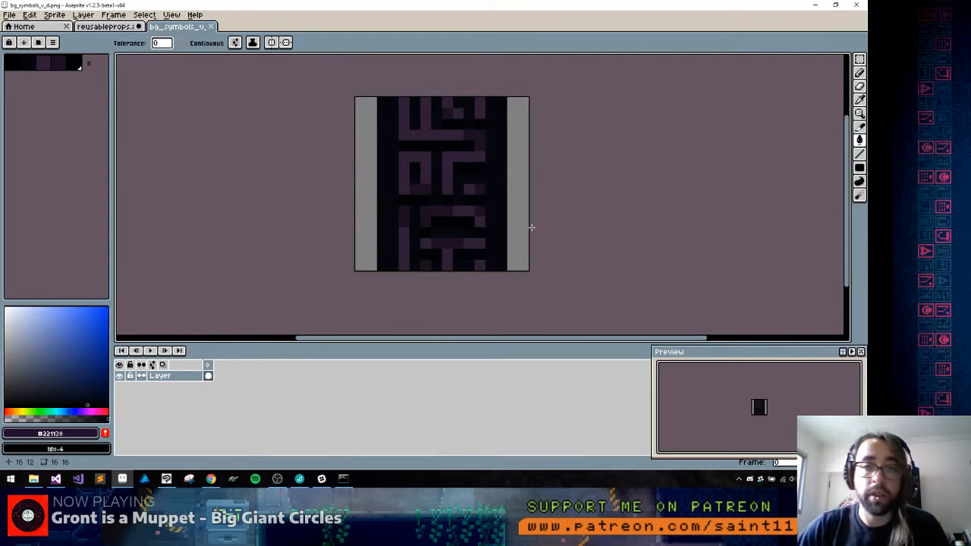
# Sample #1b1021 and #2e1d36 from the key pattern, fill the symbol's face with #2e1d36, and undo a trial fill with #1b1021
pyautogui.keyDown('alt'); pyautogui.click(481, 142); pyautogui.keyUp('alt')
pyautogui.press('x')
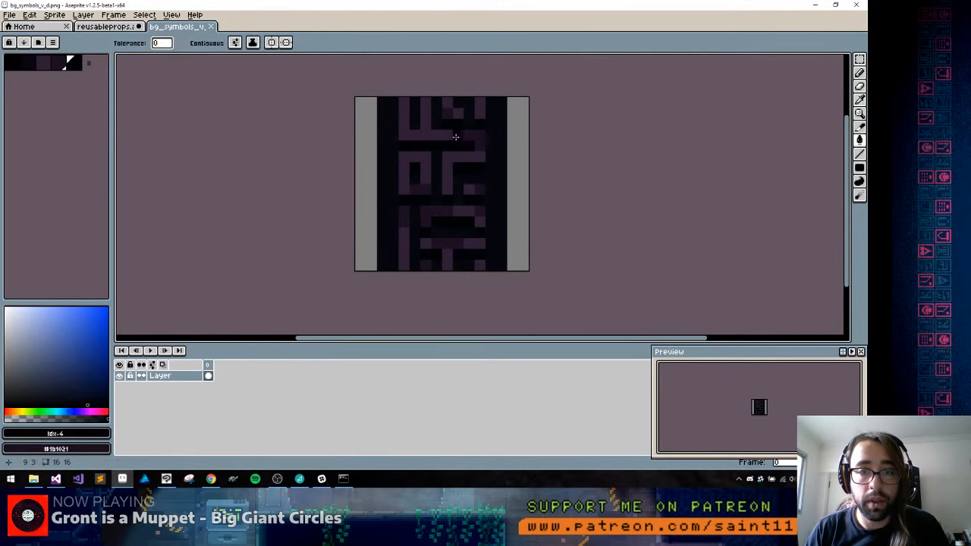
pyautogui.keyDown('alt'); pyautogui.click(446, 132); pyautogui.keyUp('alt')
pyautogui.hotkey('ctrl', 'shift', 'Tab')
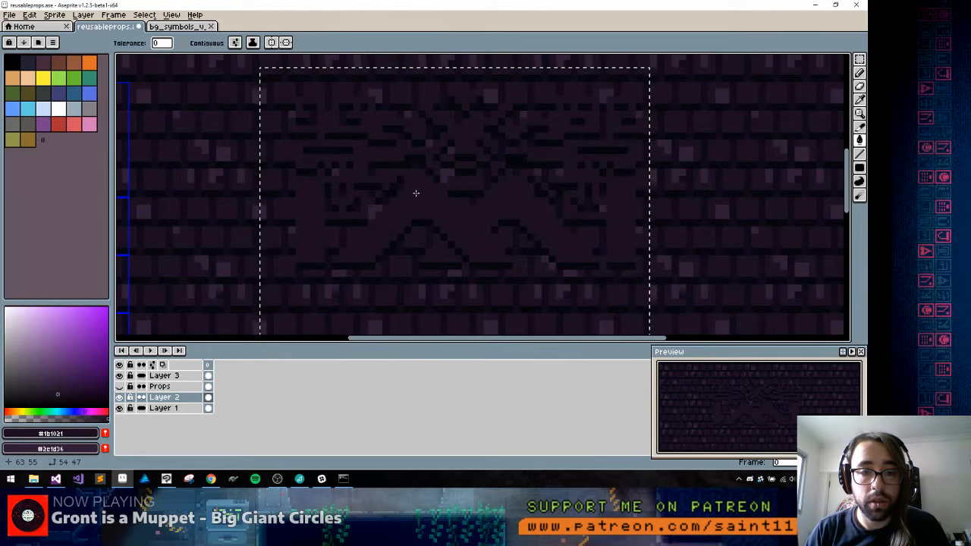
pyautogui.hotkey('ctrl', 'z')
# Sample near-black #05070e from the key pattern's border in bg_symbols_v_d.png, try it as a fill in reusableprops.ase and undo that fill
pyautogui.hotkey('alt', 'Tab')
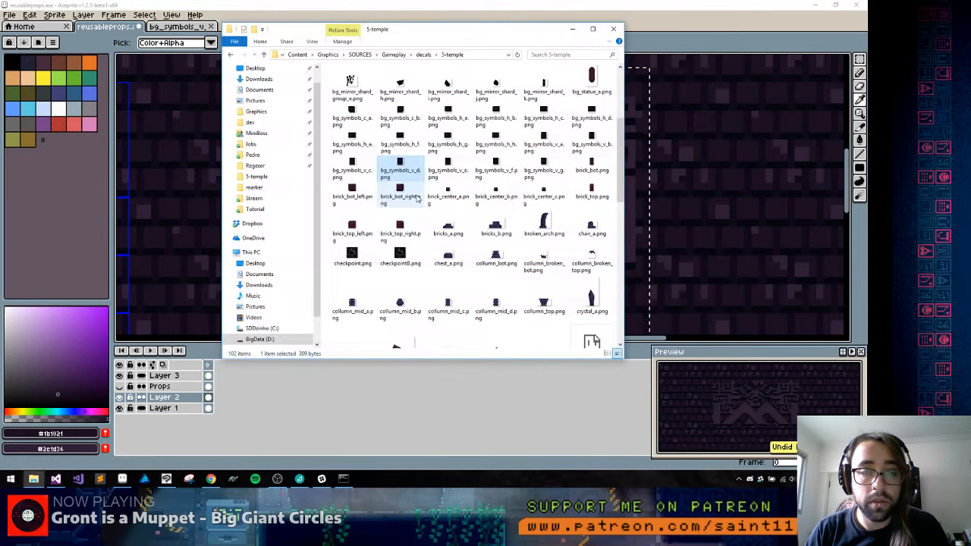
pyautogui.hotkey('alt', 'Tab')
pyautogui.hotkey('ctrl', 'Tab')
pyautogui.keyDown('alt'); pyautogui.click(391, 168); pyautogui.keyUp('alt')
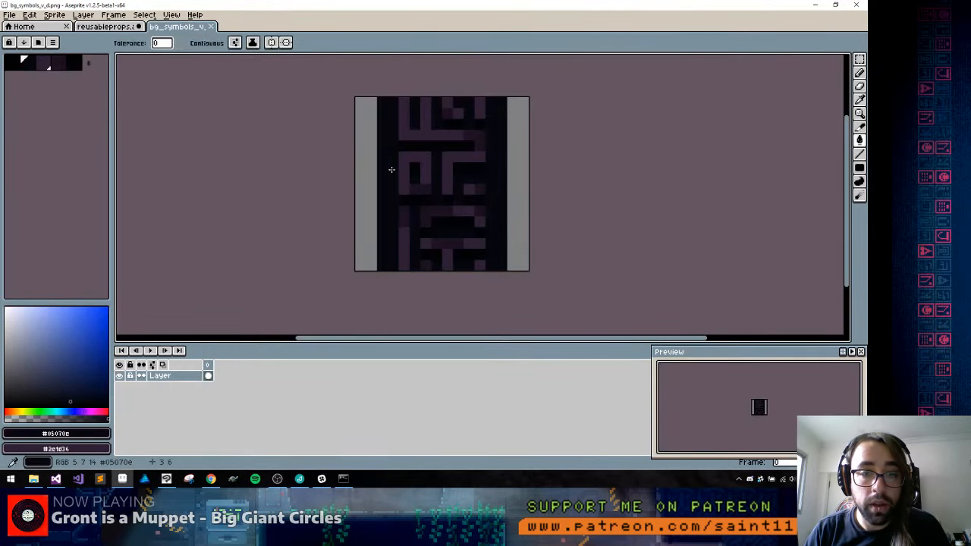
pyautogui.hotkey('ctrl', 'shift', 'Tab')
pyautogui.click(396, 171)
pyautogui.hotkey('ctrl', 'z')
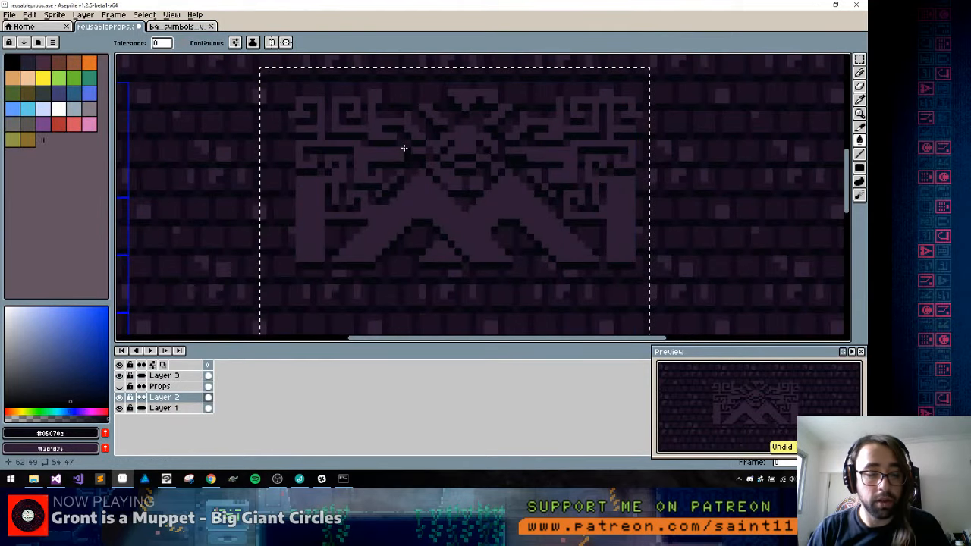
# Select a 52 by 27 pixel rectangle closely around the whole symbol
pyautogui.press('m')
pyautogui.moveTo(282, 83); pyautogui.dragTo(650, 274)
pyautogui.press('w')
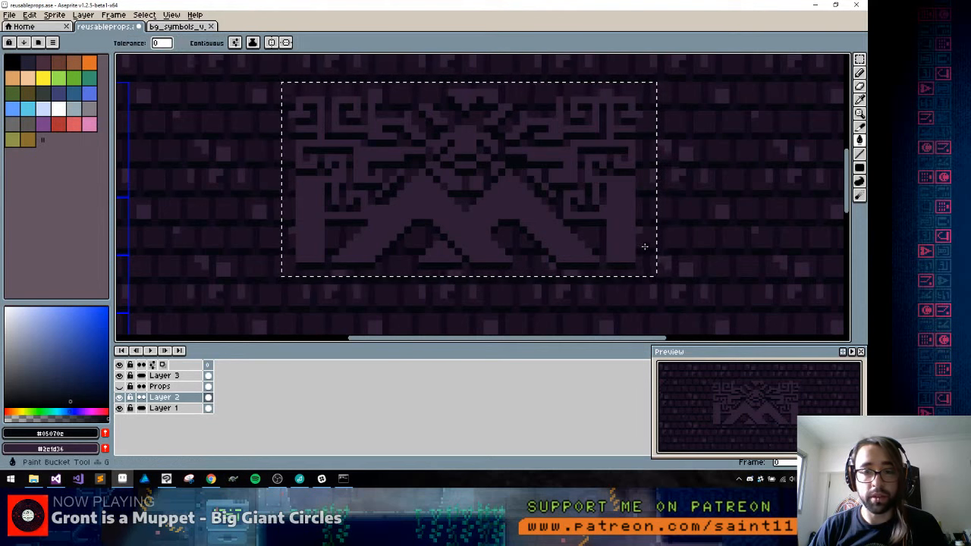
# Compare the symbol with the key pattern in bg_symbols_v_d.png and check the colour mode of both sprites
pyautogui.hotkey('ctrl', 'Tab')
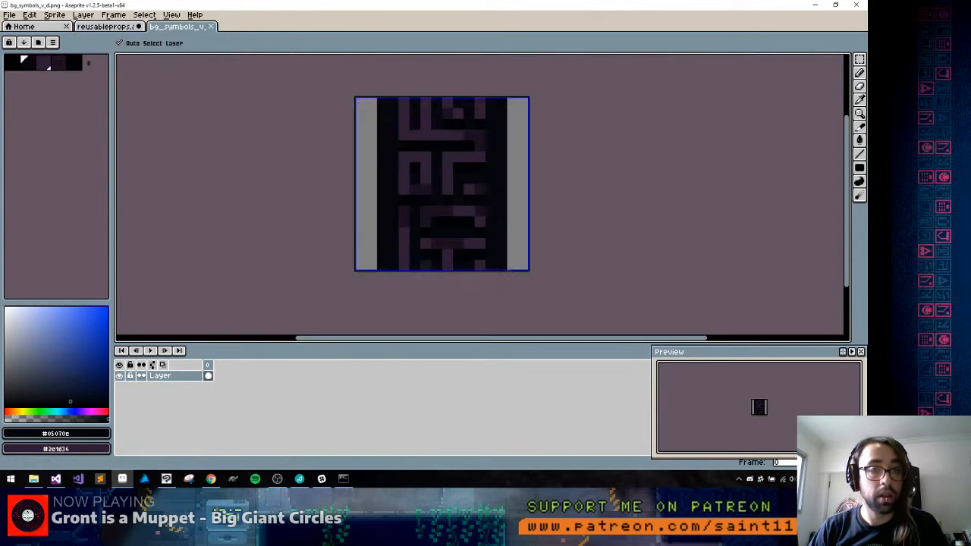
pyautogui.hotkey('ctrl', 'Tab')
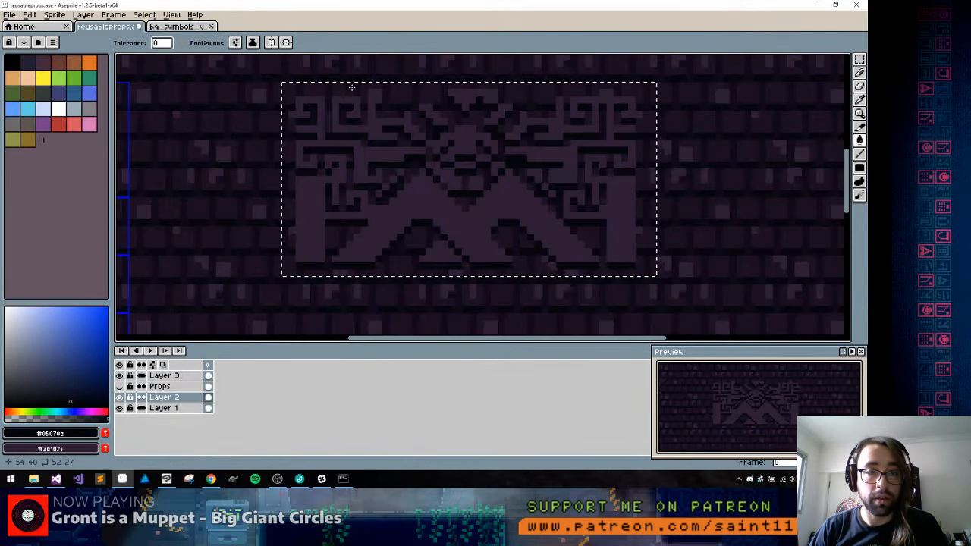
pyautogui.hotkey('ctrl', 'Tab')
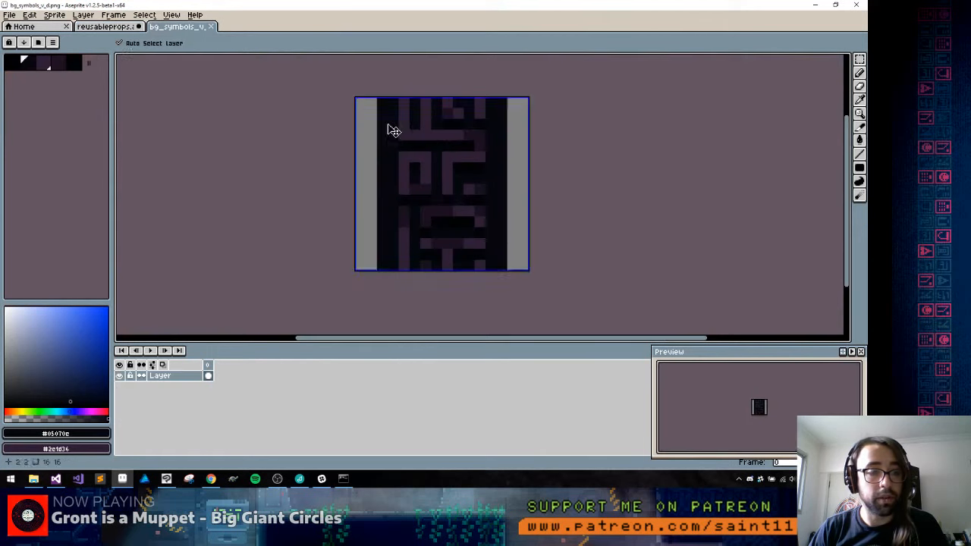
pyautogui.hotkey('ctrl', 'Tab')
pyautogui.click(64, 17)
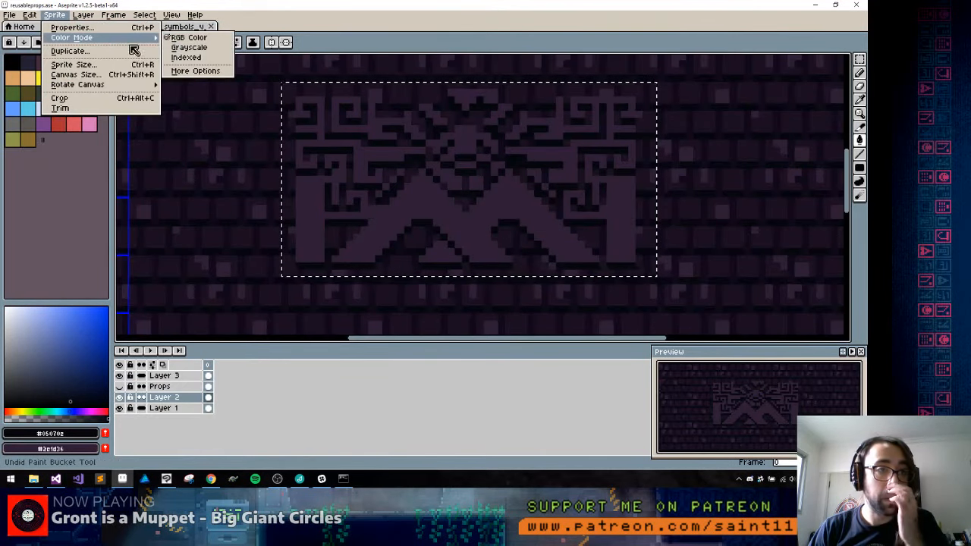
pyautogui.click(181, 26)
pyautogui.click(180, 25)
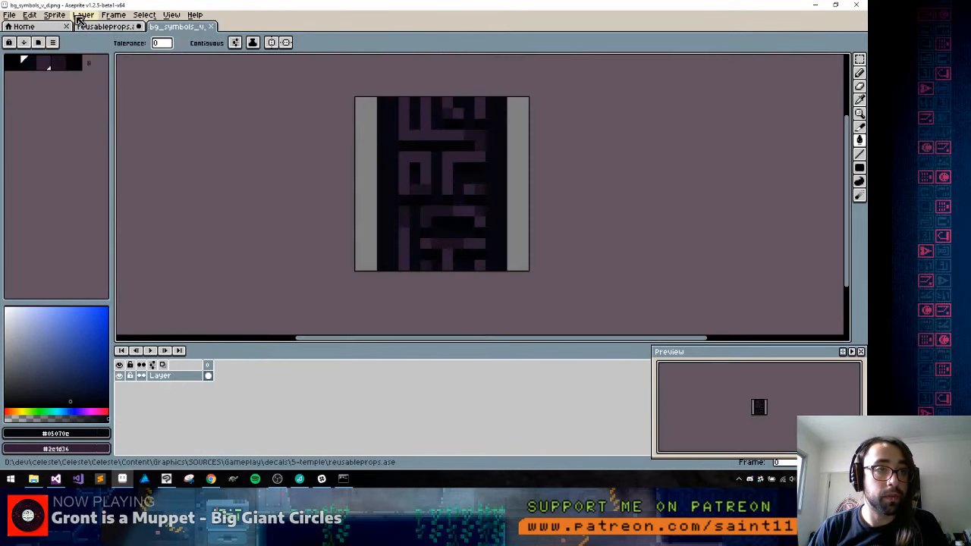
pyautogui.click(62, 16)
pyautogui.click(81, 32)
pyautogui.press('Escape')
pyautogui.click(54, 16)
pyautogui.moveTo(72, 37)
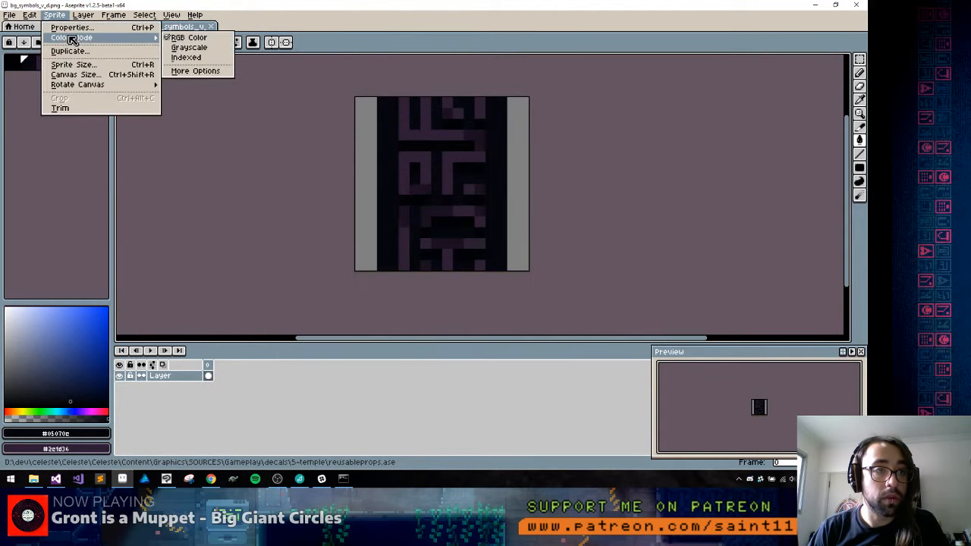
pyautogui.click(317, 14)
# Fill the empty background around the symbol inside the selection in reusableprops.ase with near-black #05070e
pyautogui.press('alt')
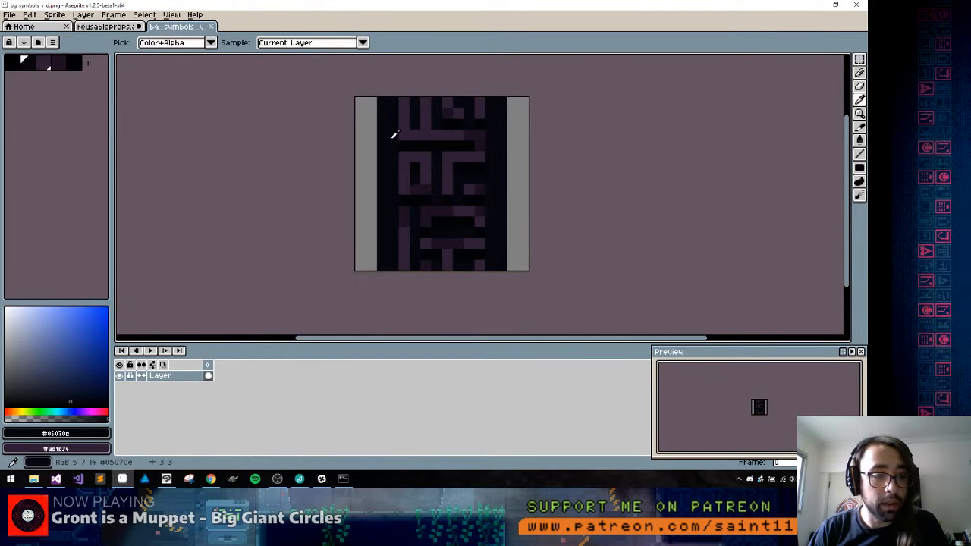
pyautogui.hotkey('ctrl', 'shift', 'Tab')
pyautogui.click(288, 144)
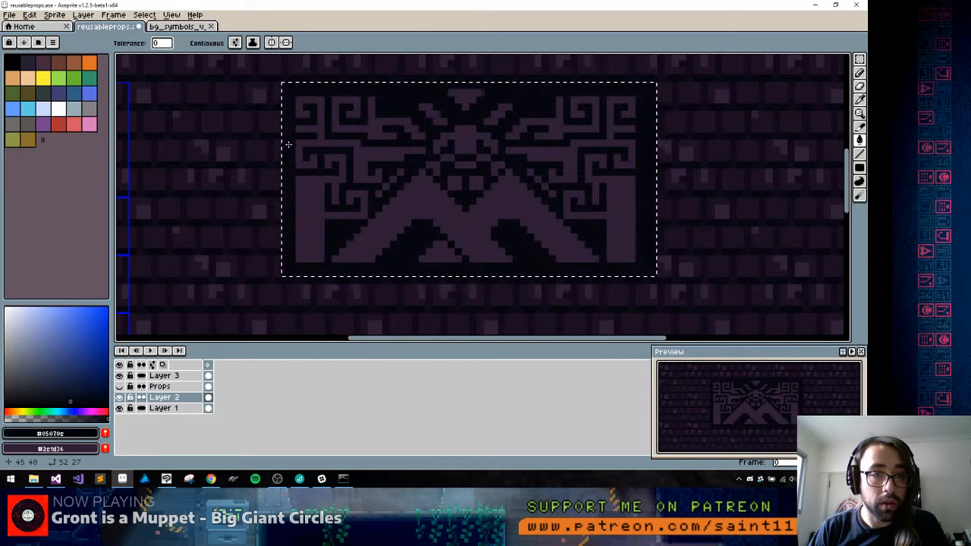
# Sample the symbol's purple #2e1d36 and set the foreground colour to the darker purple #221130
pyautogui.scroll(-2, 401, 183)
pyautogui.scroll(4, 460, 191)
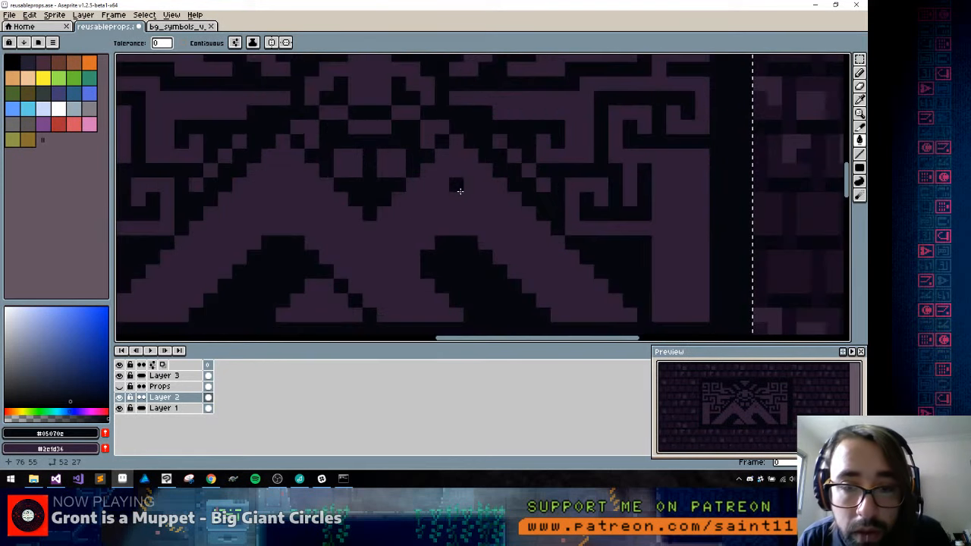
pyautogui.press('alt')
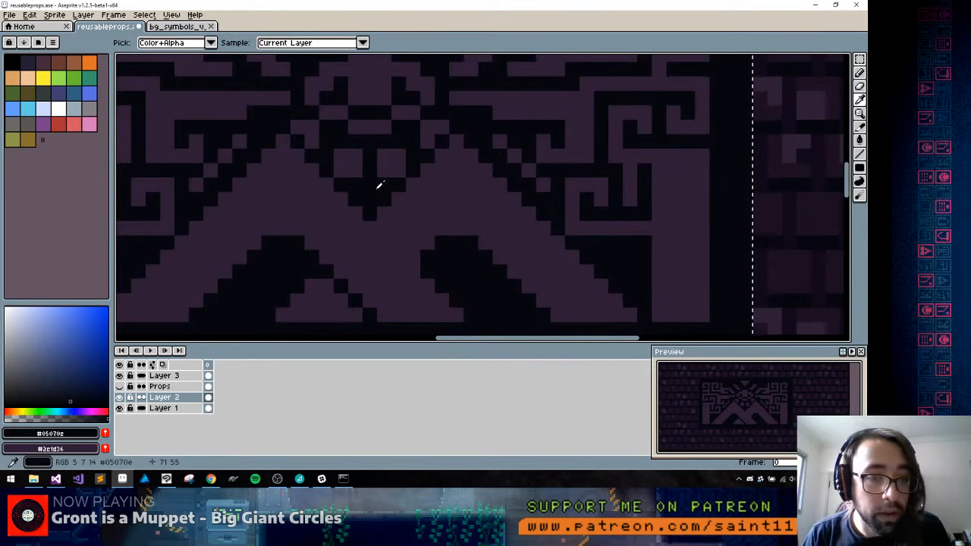
pyautogui.scroll(-5, 380, 185)
pyautogui.scroll(3, 364, 194)
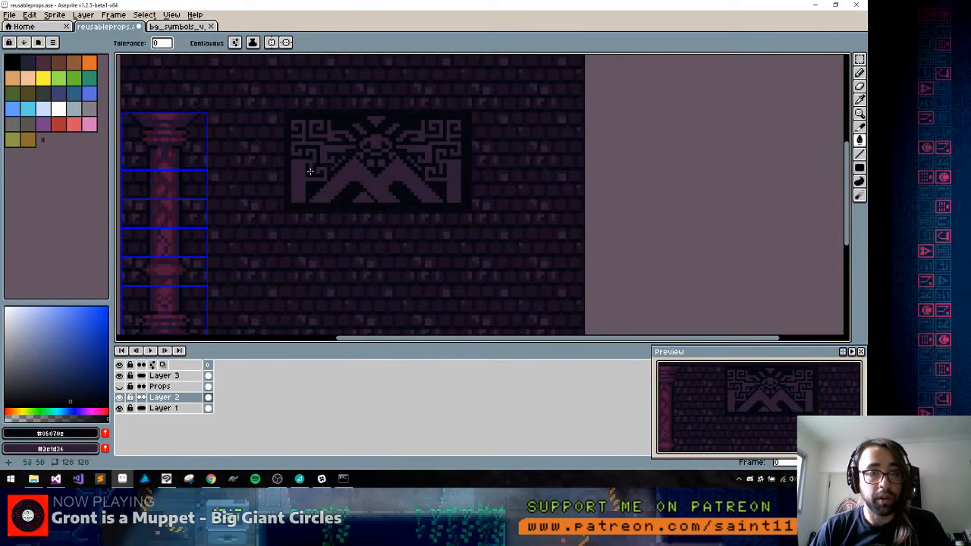
pyautogui.scroll(1, 243, 167)
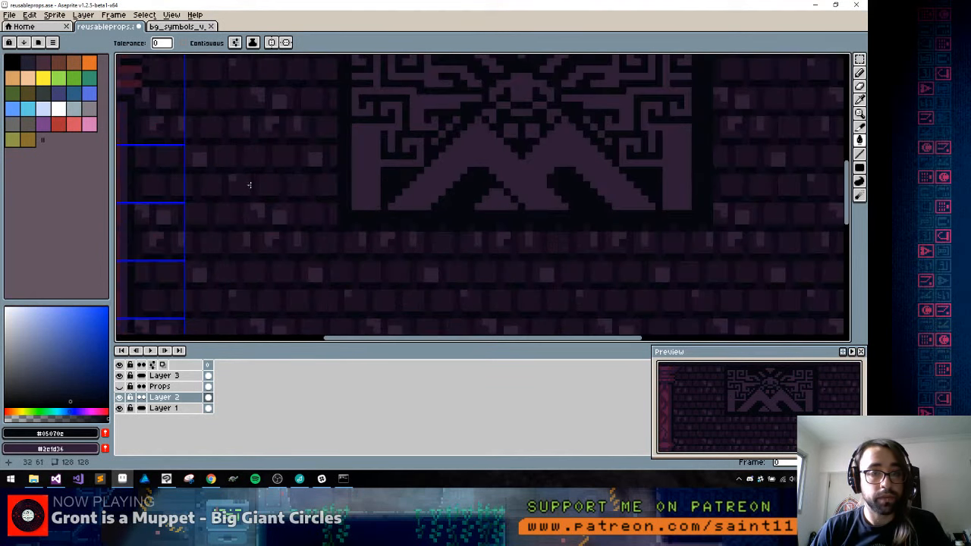
pyautogui.keyDown('alt'); pyautogui.click(372, 174); pyautogui.keyUp('alt')
pyautogui.scroll(-2, 377, 177)
pyautogui.moveTo(448, 175); pyautogui.dragTo(412, 181)
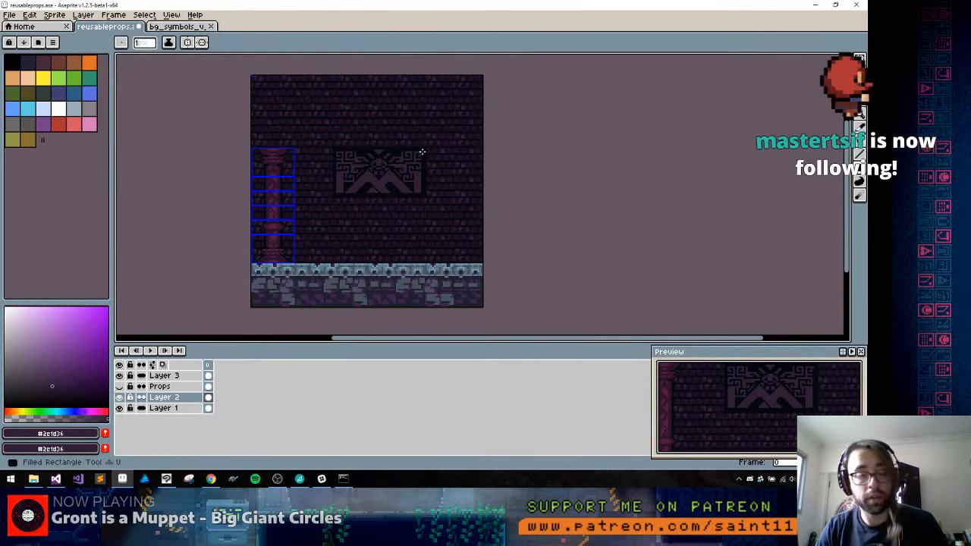
pyautogui.scroll(1, 343, 157)
pyautogui.scroll(1, 326, 148)
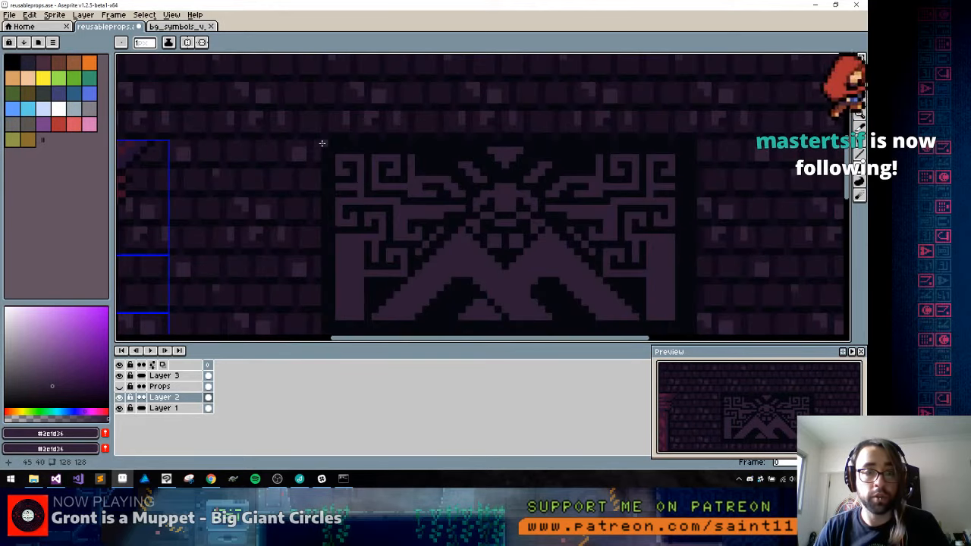
pyautogui.scroll(-1, 315, 160)
pyautogui.scroll(1, 310, 169)
pyautogui.press('m')
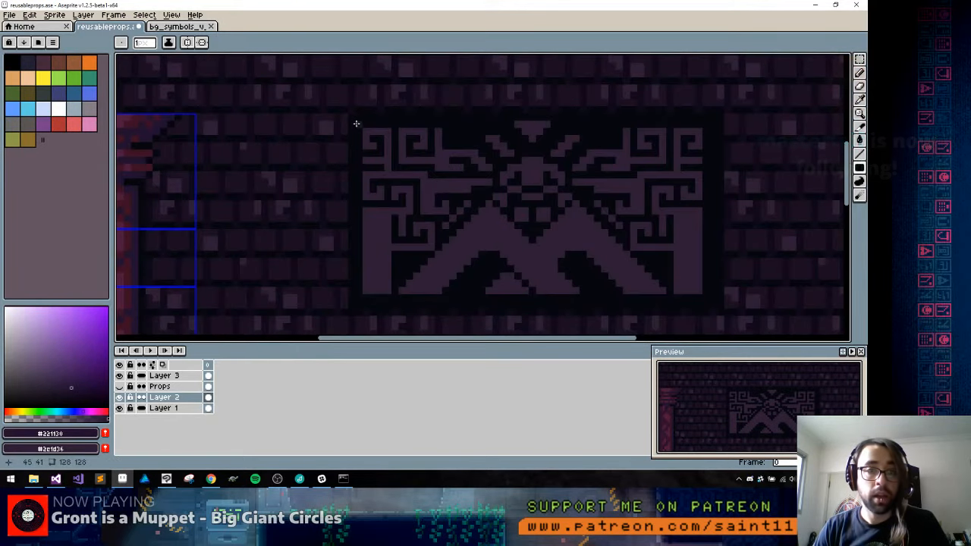
# Frame the symbol's near-black background with a one-pixel unfilled rectangle in #221130
pyautogui.moveTo(347, 114); pyautogui.dragTo(717, 308)
pyautogui.hotkey('ctrl', 'z')
pyautogui.press('u')
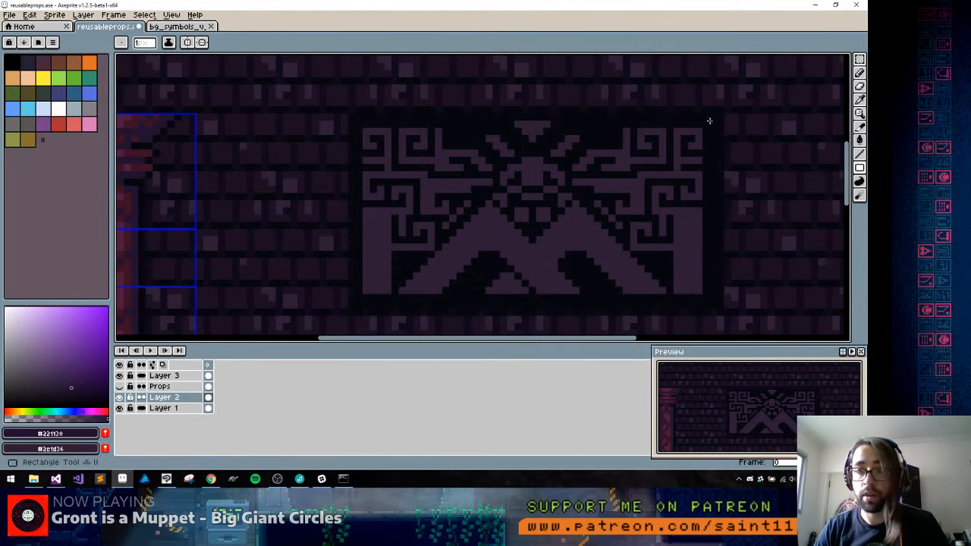
pyautogui.moveTo(710, 120)
pyautogui.mouseDown()
pyautogui.moveTo(544, 215)
pyautogui.moveTo(357, 287)
pyautogui.moveTo(354, 306)
pyautogui.mouseUp()
pyautogui.moveTo(718, 175); pyautogui.dragTo(545, 124)
pyautogui.keyDown('alt'); pyautogui.click(553, 81); pyautogui.keyUp('alt')
pyautogui.moveTo(547, 60); pyautogui.dragTo(554, 269)
pyautogui.keyDown('alt'); pyautogui.click(540, 197); pyautogui.keyUp('alt')
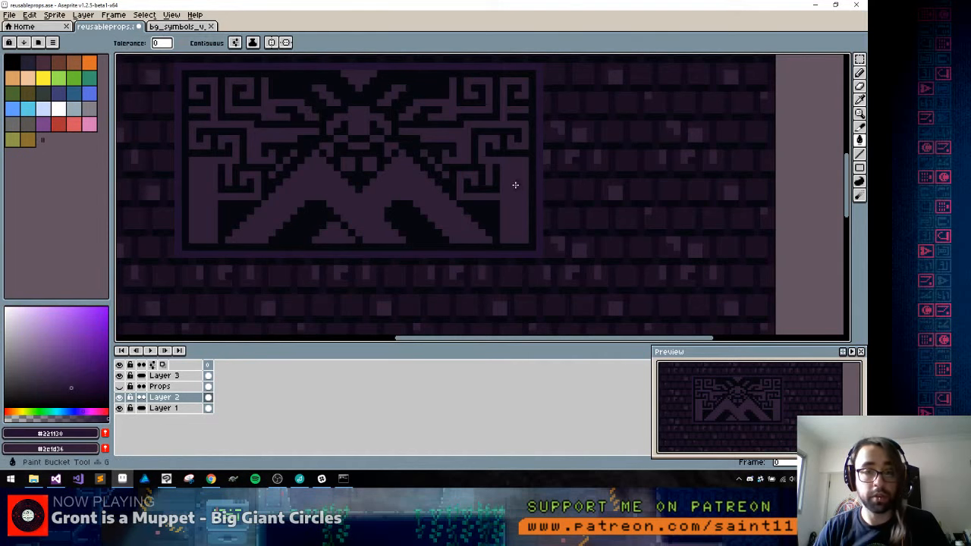
# Select a 56 by 31 pixel area around the framed symbol and fill all its lighter shapes with #221130
pyautogui.press('m')
pyautogui.moveTo(556, 64); pyautogui.dragTo(152, 286)
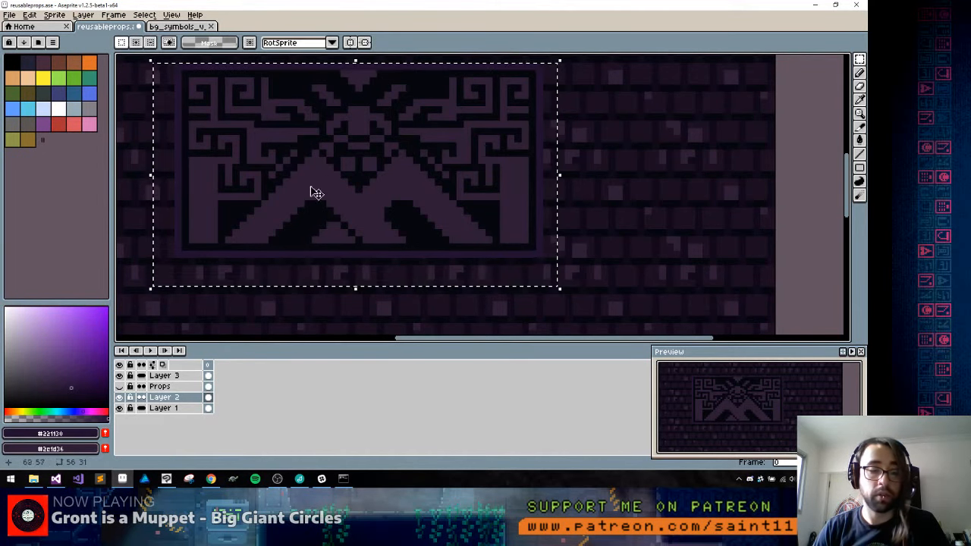
pyautogui.press('w')
pyautogui.moveTo(285, 162)
pyautogui.mouseDown()
pyautogui.moveTo(529, 165)
pyautogui.moveTo(485, 162)
pyautogui.mouseUp()
# Clear the selection and pencil #2e1d36 highlights onto the corners and hooks of the symbol's lower-left spirals
pyautogui.press('b')
pyautogui.press('x')
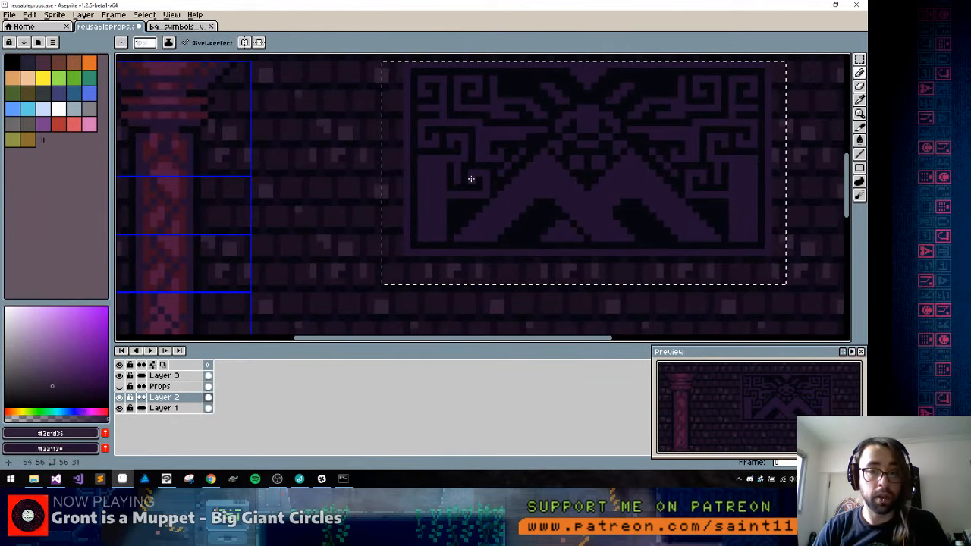
pyautogui.press('v')
pyautogui.press('b')
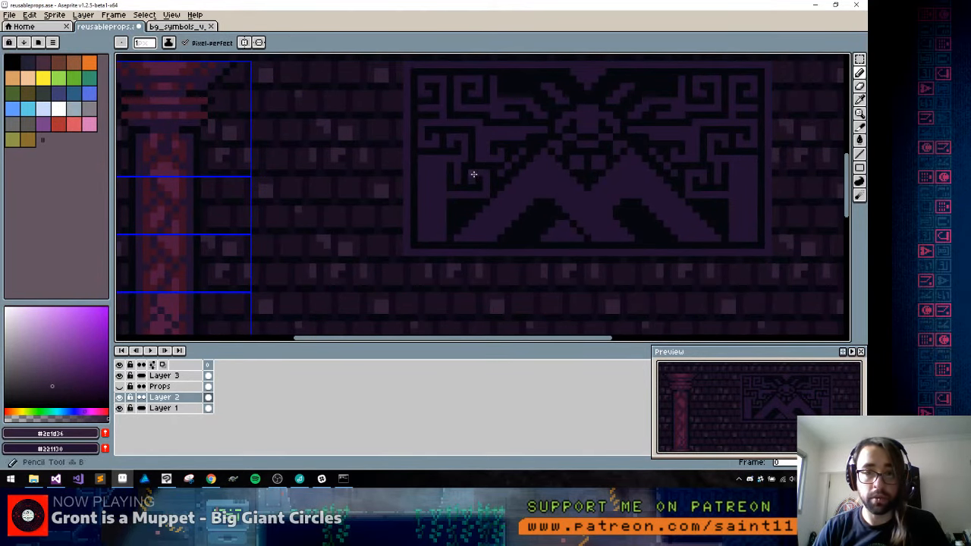
pyautogui.scroll(2, 472, 173)
pyautogui.click(501, 172)
pyautogui.click(500, 185)
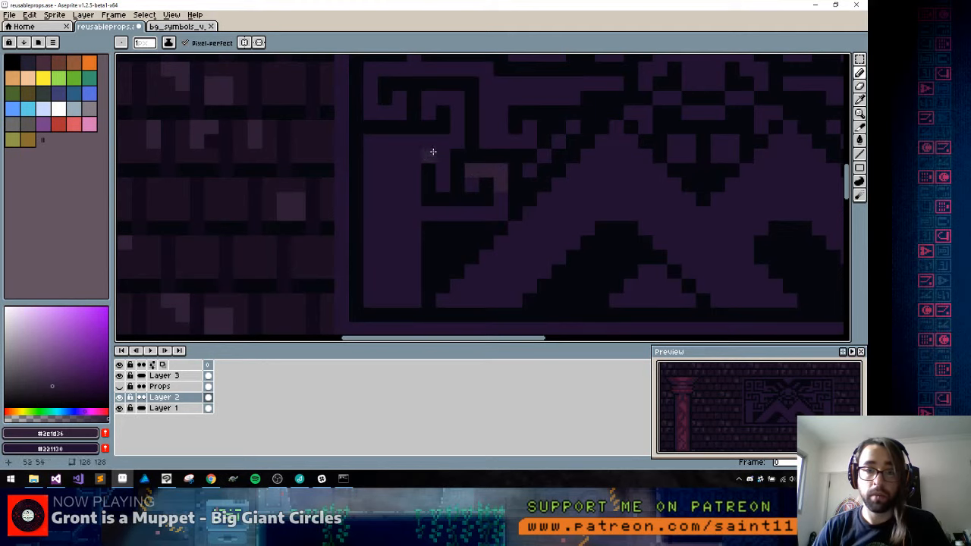
pyautogui.moveTo(415, 144)
pyautogui.mouseDown()
pyautogui.moveTo(442, 144)
pyautogui.moveTo(445, 171)
pyautogui.mouseUp()
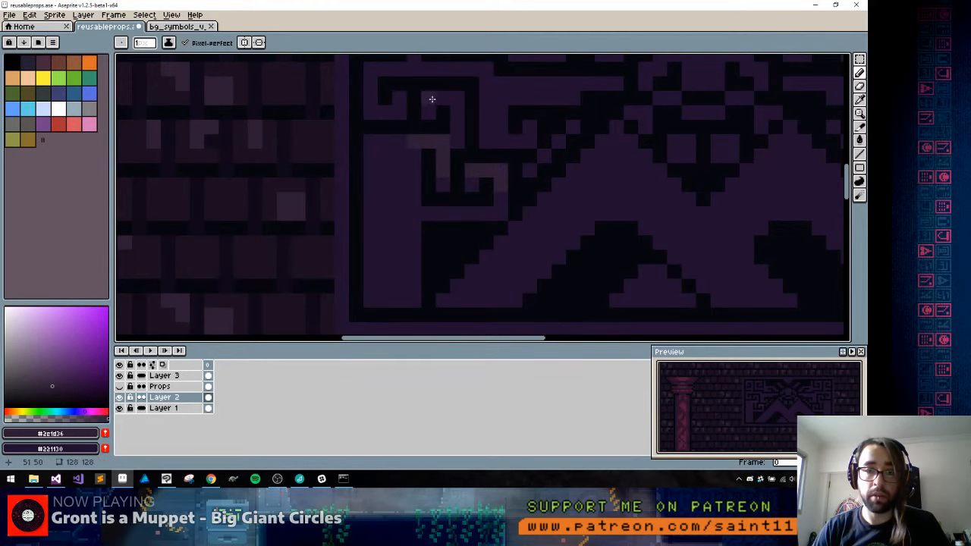
pyautogui.moveTo(431, 99); pyautogui.dragTo(459, 107)
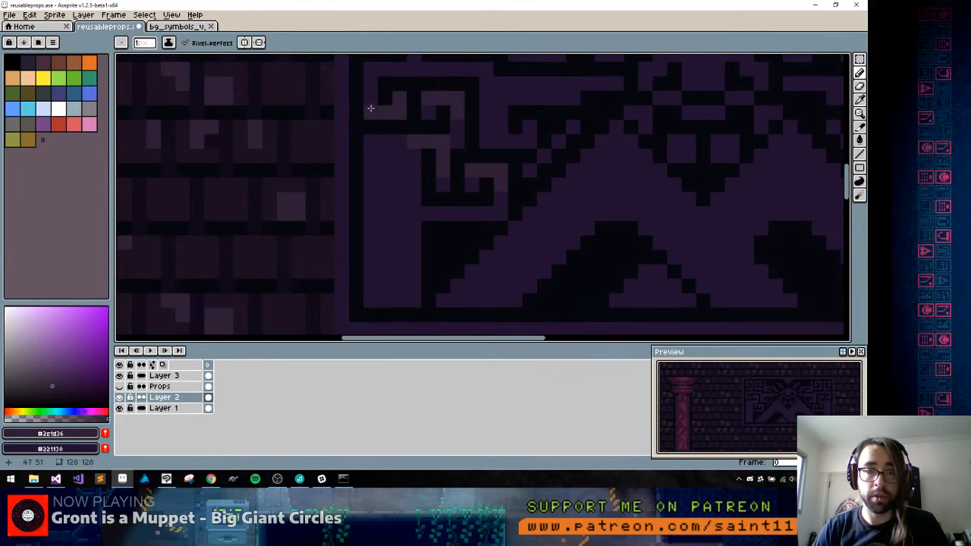
# Pencil #2e1d36 highlights along the symbol's upper-left spirals and the vertical bar beside them
pyautogui.moveTo(397, 83)
pyautogui.mouseDown()
pyautogui.moveTo(391, 125)
pyautogui.moveTo(375, 123)
pyautogui.moveTo(356, 89)
pyautogui.moveTo(382, 67)
pyautogui.moveTo(399, 114)
pyautogui.mouseUp()
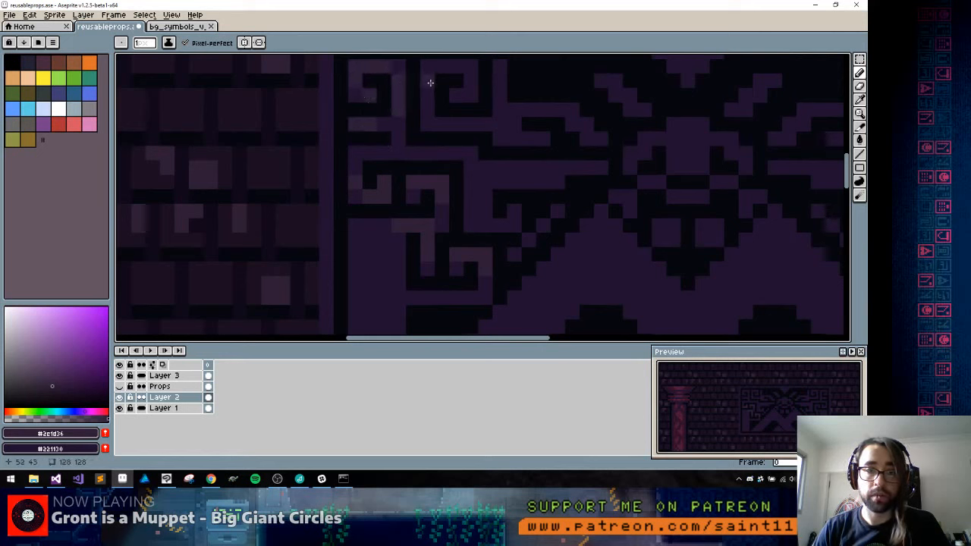
pyautogui.moveTo(430, 80)
pyautogui.mouseDown()
pyautogui.moveTo(430, 124)
pyautogui.moveTo(459, 125)
pyautogui.mouseUp()
pyautogui.click(467, 86)
pyautogui.moveTo(468, 71); pyautogui.dragTo(448, 71)
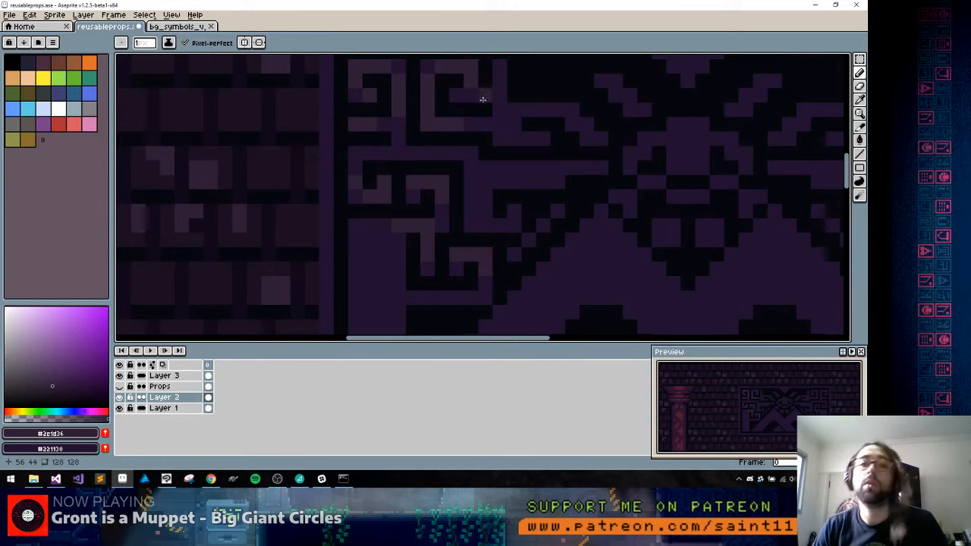
pyautogui.moveTo(494, 76); pyautogui.dragTo(494, 109)
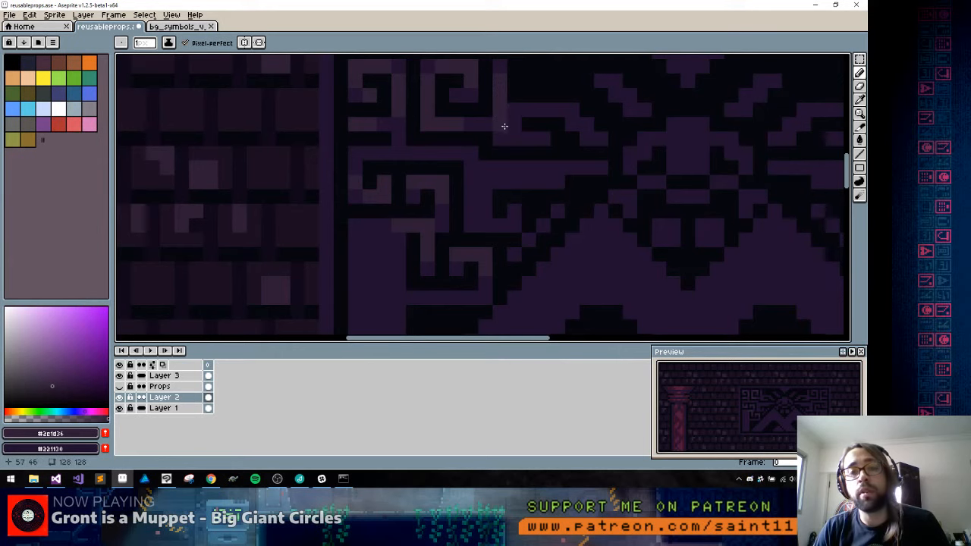
pyautogui.click(504, 135)
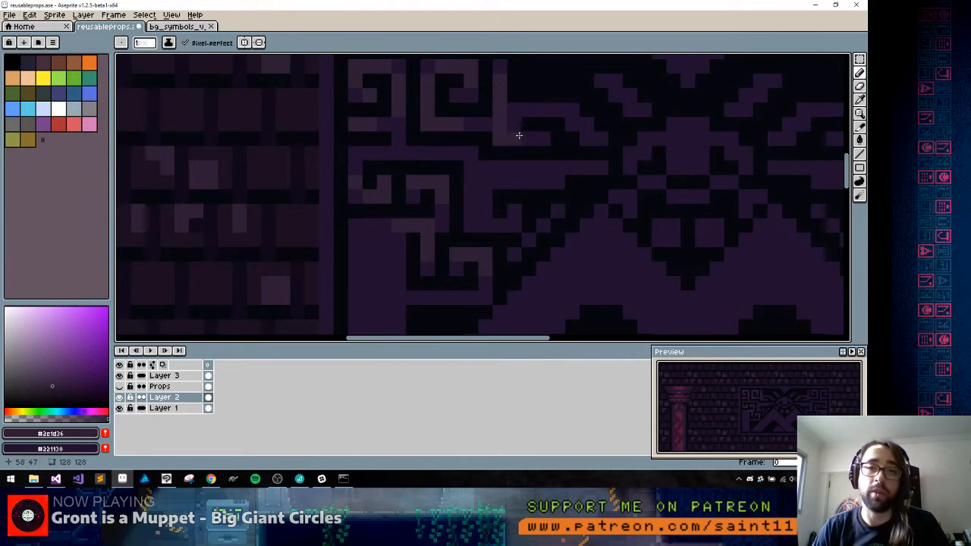
# Highlight the central face and the triangle above it in #2e1d36, keeping some pixels in #221130
pyautogui.scroll(-3, 461, 166)
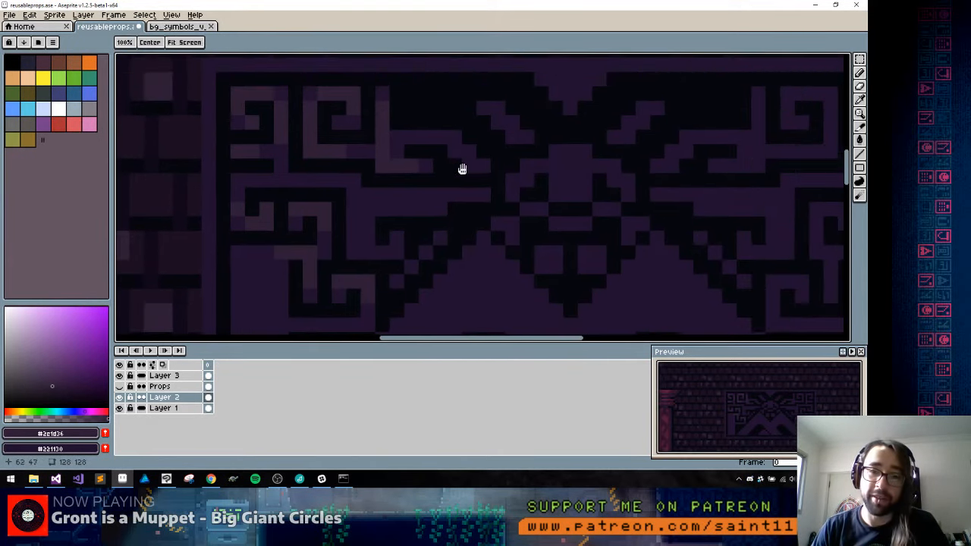
pyautogui.scroll(2, 447, 168)
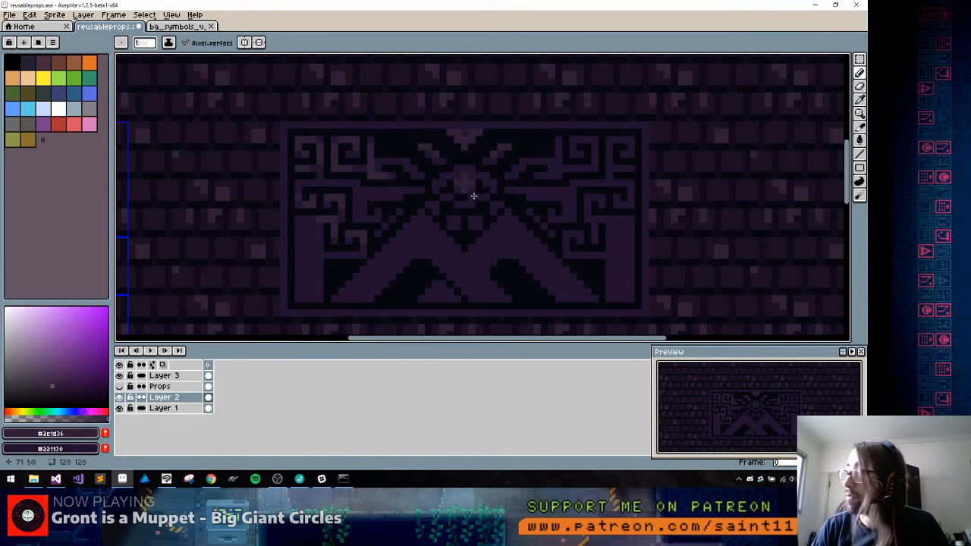
pyautogui.moveTo(459, 199); pyautogui.dragTo(511, 155)
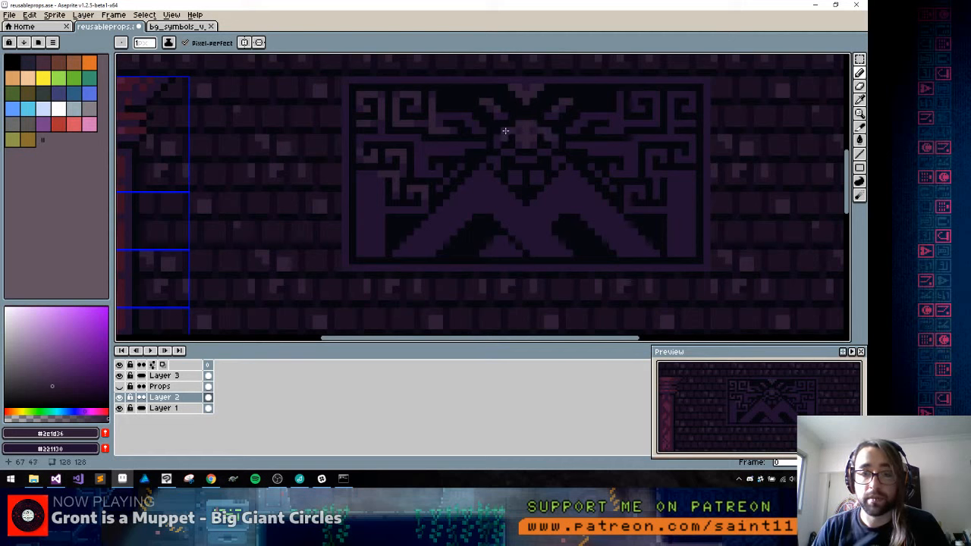
pyautogui.keyDown('alt'); pyautogui.click(506, 137); pyautogui.keyUp('alt')
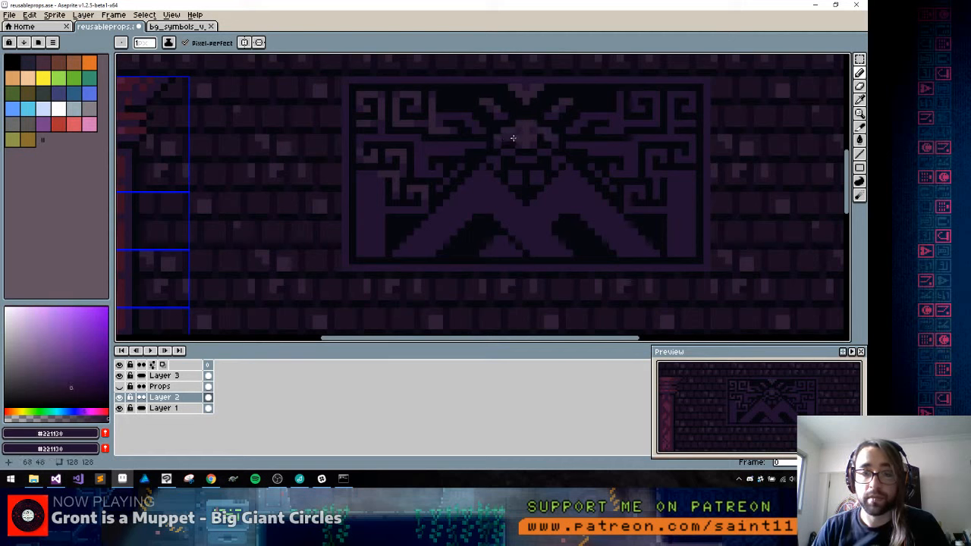
pyautogui.keyDown('alt'); pyautogui.click(543, 128); pyautogui.keyUp('alt')
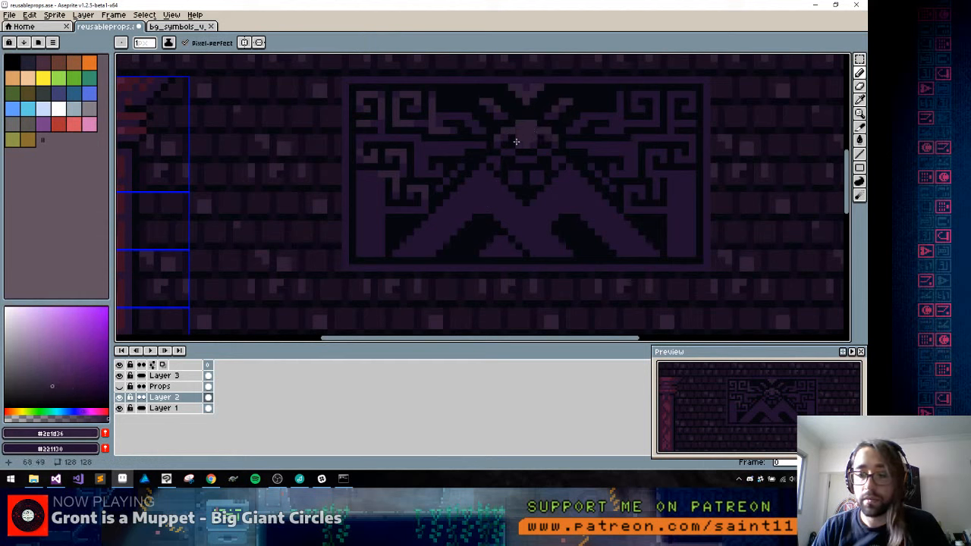
pyautogui.moveTo(523, 159); pyautogui.dragTo(539, 154)
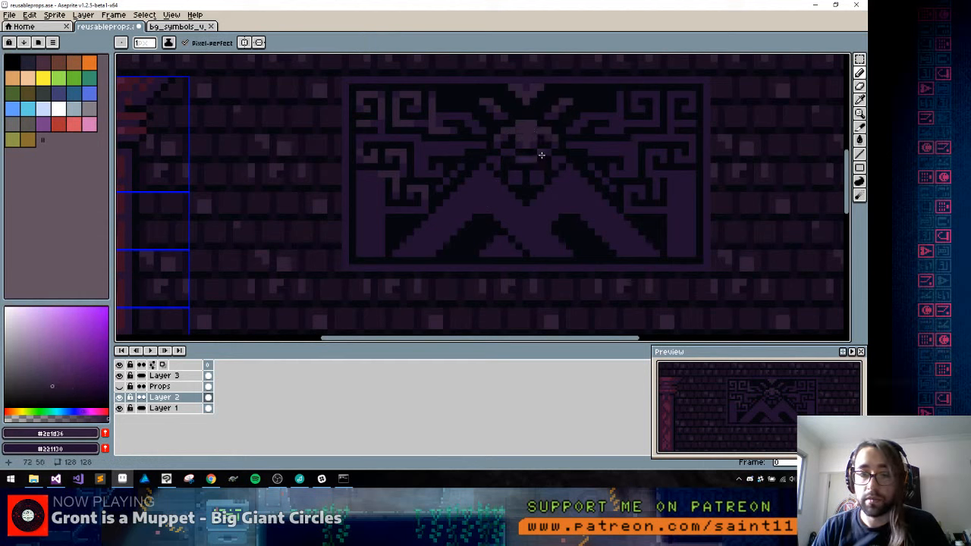
pyautogui.click(513, 152)
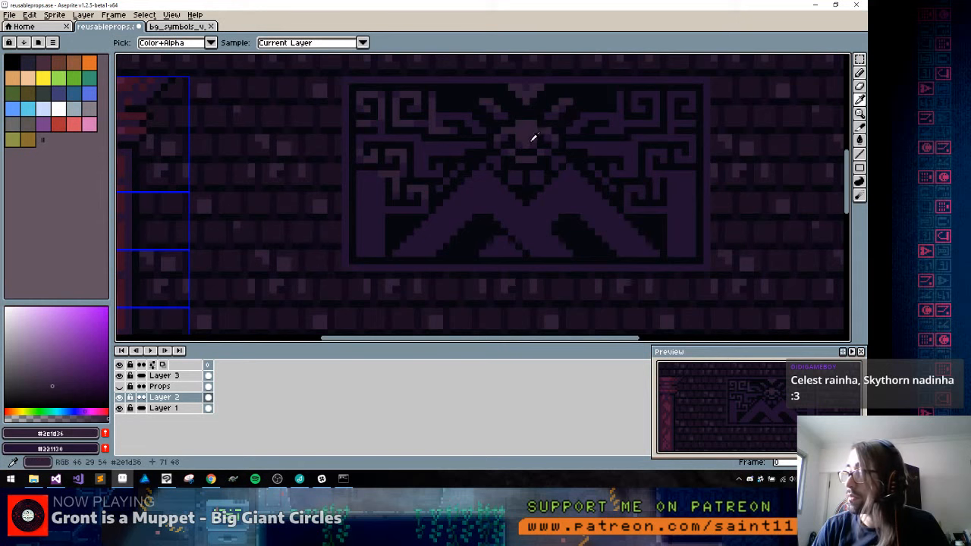
# Highlight the right spirals and paint a stepped key pattern on the side pillars in #2e1d36, correcting pixels with #221130
pyautogui.press('space')
pyautogui.moveTo(576, 185); pyautogui.dragTo(553, 181)
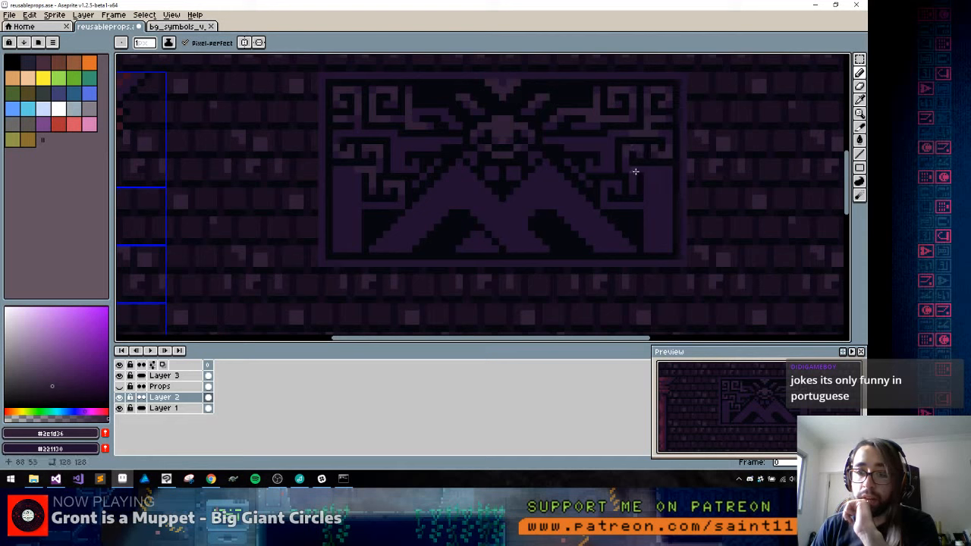
pyautogui.keyDown('alt'); pyautogui.click(663, 214); pyautogui.keyUp('alt')
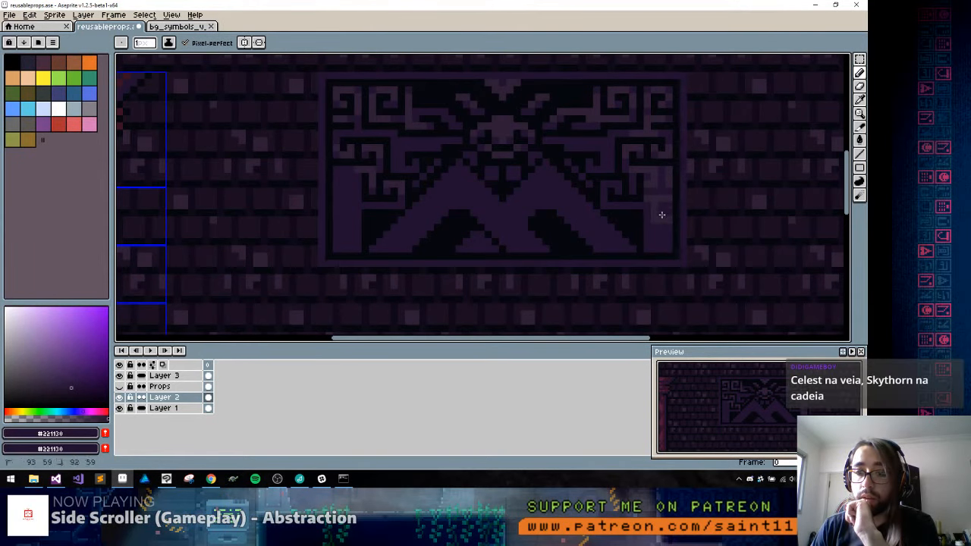
pyautogui.keyDown('alt'); pyautogui.click(662, 215); pyautogui.keyUp('alt')
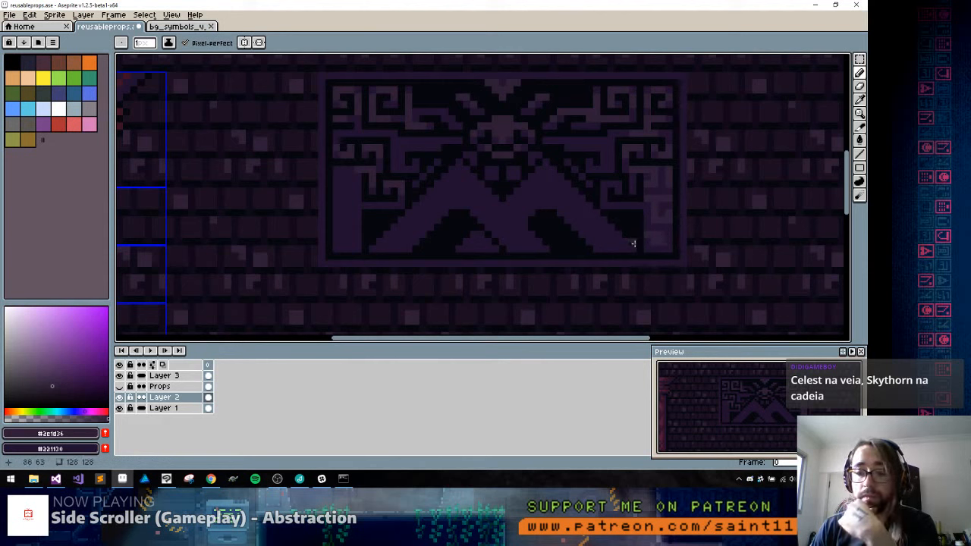
pyautogui.keyDown('alt'); pyautogui.click(661, 245); pyautogui.keyUp('alt')
pyautogui.click(662, 243)
pyautogui.keyDown('alt'); pyautogui.click(664, 239); pyautogui.keyUp('alt')
pyautogui.click(665, 240)
pyautogui.keyDown('alt'); pyautogui.click(665, 235); pyautogui.keyUp('alt')
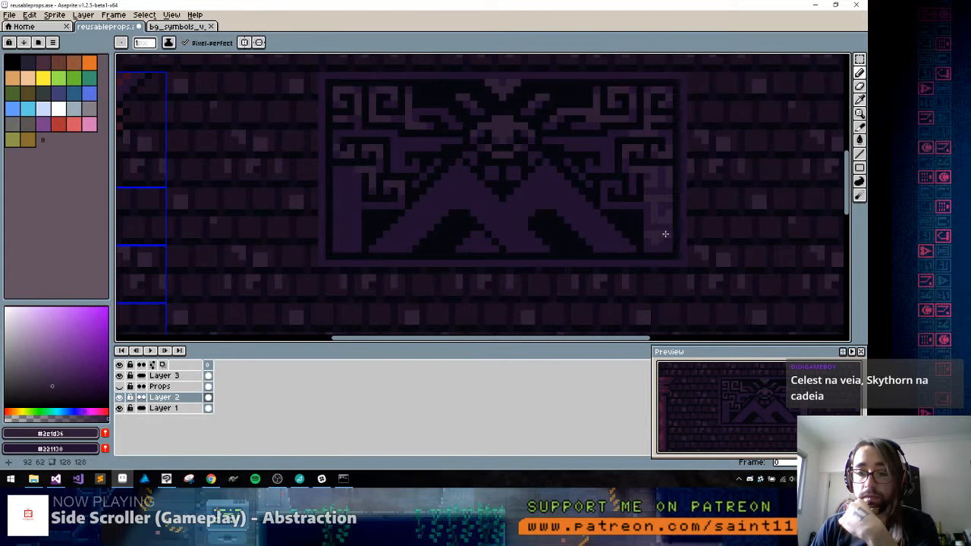
pyautogui.click(665, 236)
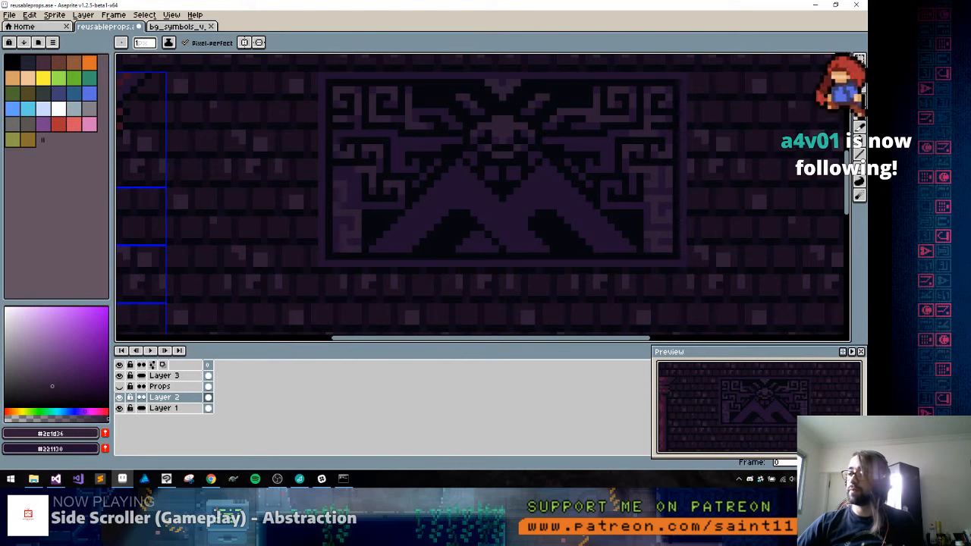
pyautogui.click(277, 479)
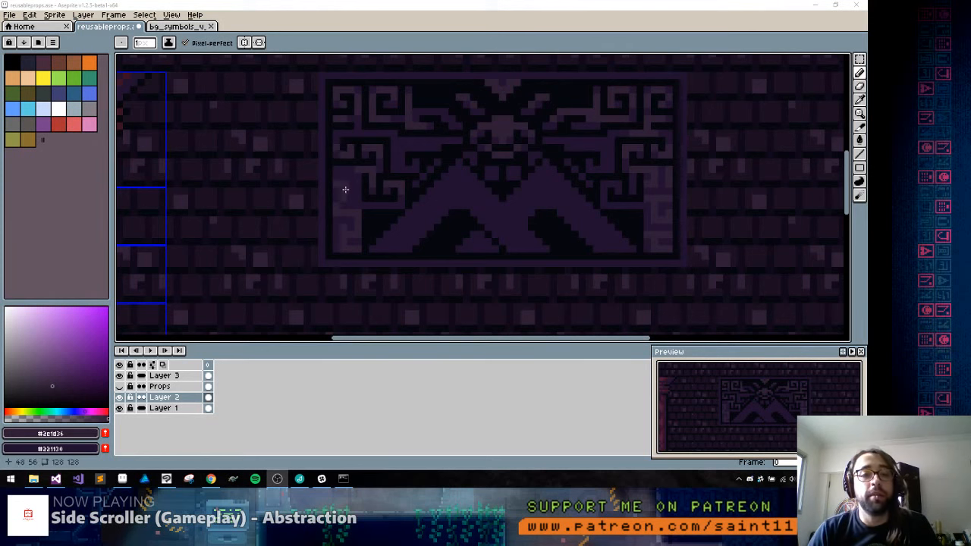
pyautogui.scroll(2, 352, 185)
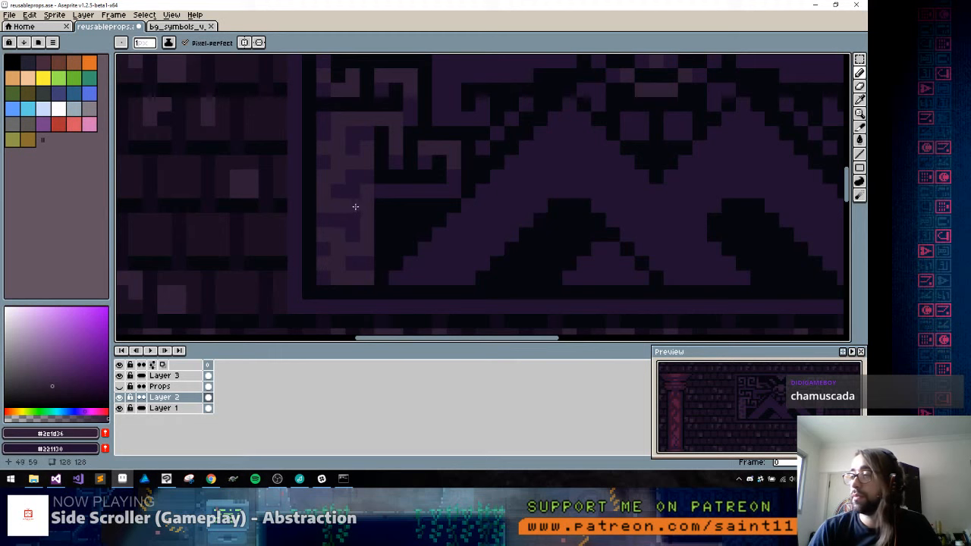
pyautogui.scroll(-5, 395, 177)
pyautogui.scroll(2, 436, 195)
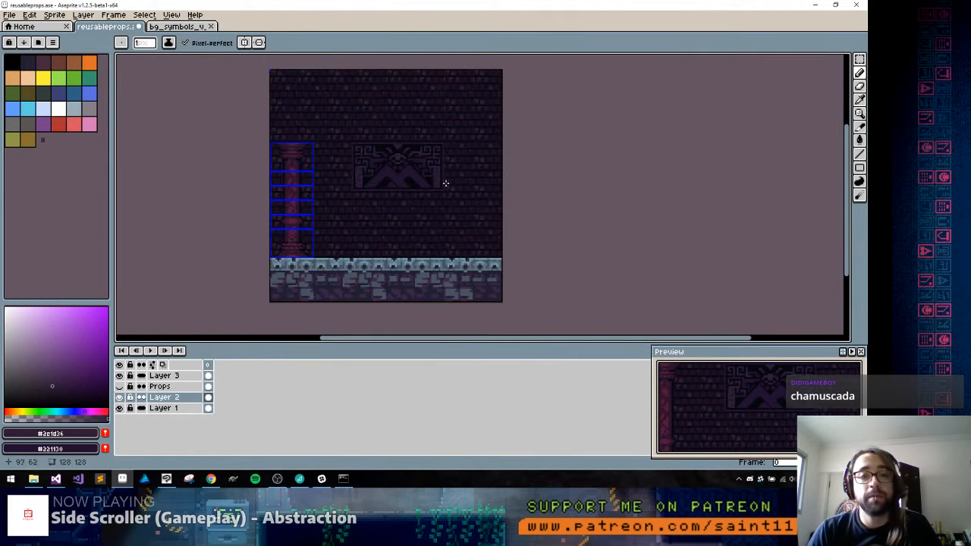
pyautogui.scroll(1, 379, 180)
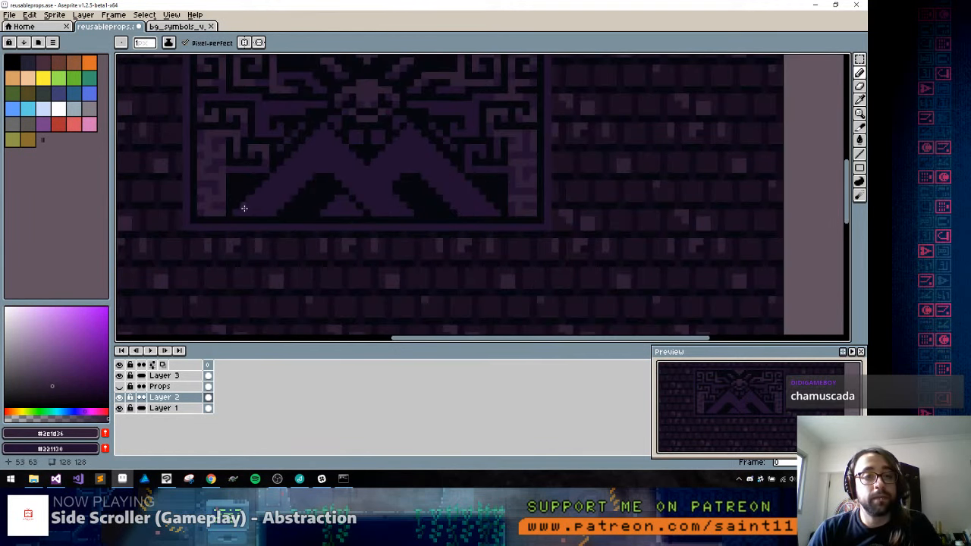
# Pencil #2e1d36 highlights along the outer and inner upper slopes of both peaks
pyautogui.moveTo(324, 127); pyautogui.dragTo(351, 160)
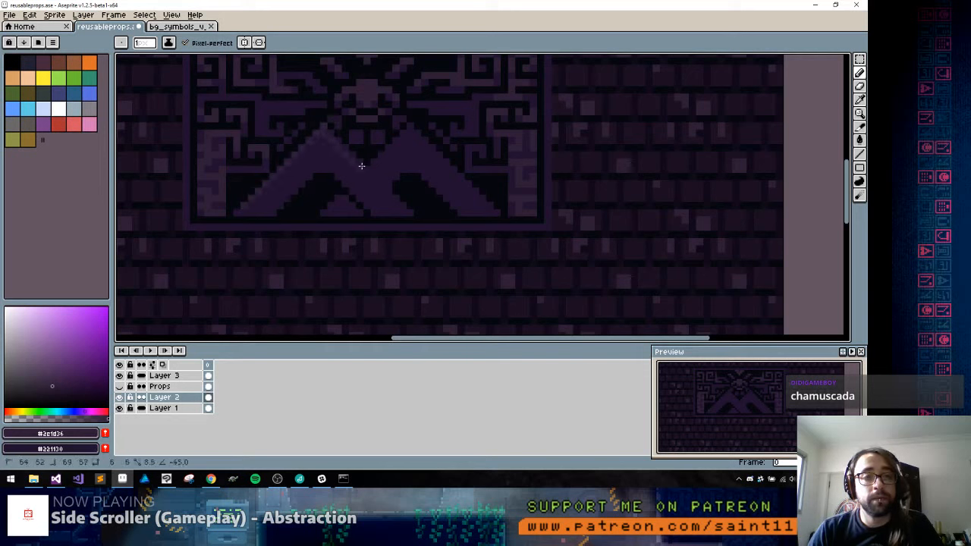
pyautogui.keyDown('shift'); pyautogui.click(366, 168); pyautogui.keyUp('shift')
pyautogui.keyDown('shift'); pyautogui.click(410, 127); pyautogui.keyUp('shift')
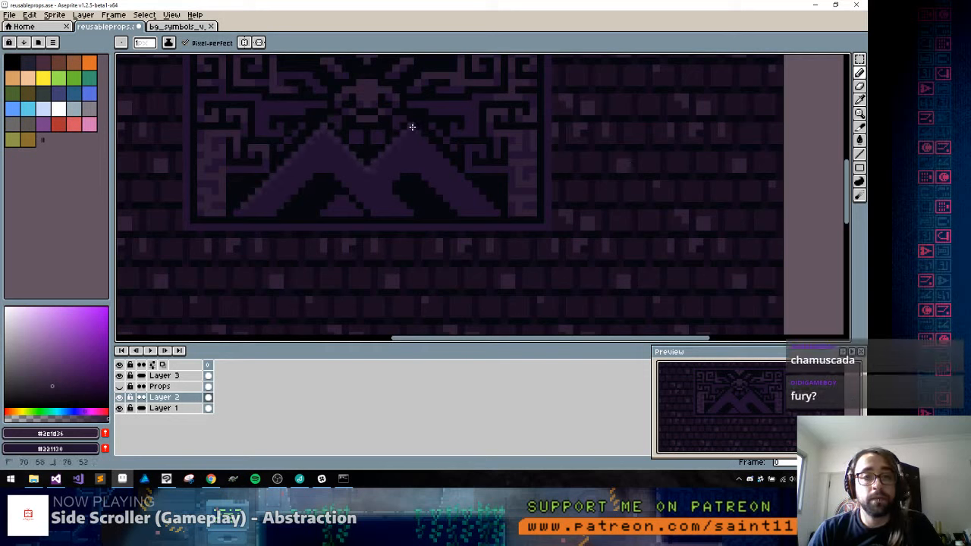
pyautogui.keyDown('shift'); pyautogui.click(489, 204); pyautogui.keyUp('shift')
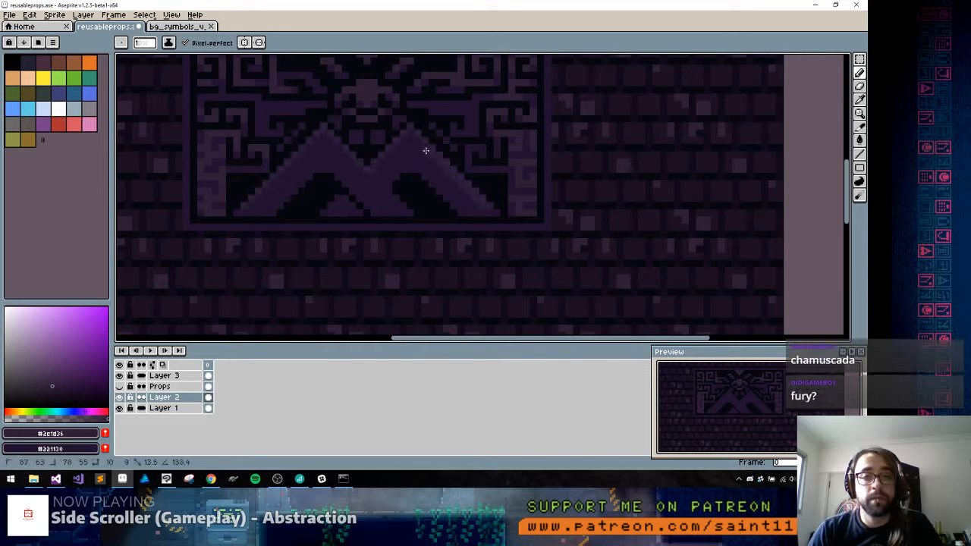
pyautogui.keyDown('shift'); pyautogui.click(367, 178); pyautogui.keyUp('shift')
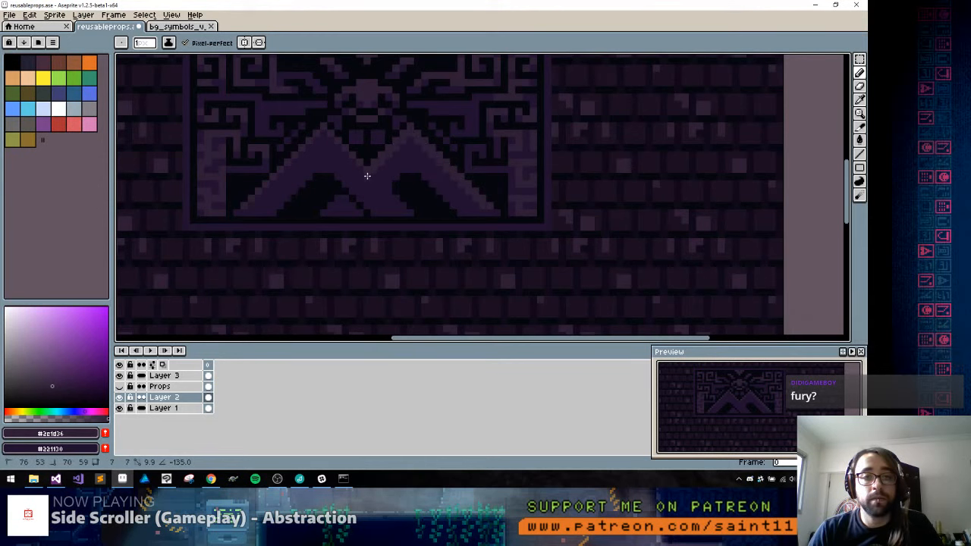
pyautogui.keyDown('shift'); pyautogui.click(323, 134); pyautogui.keyUp('shift')
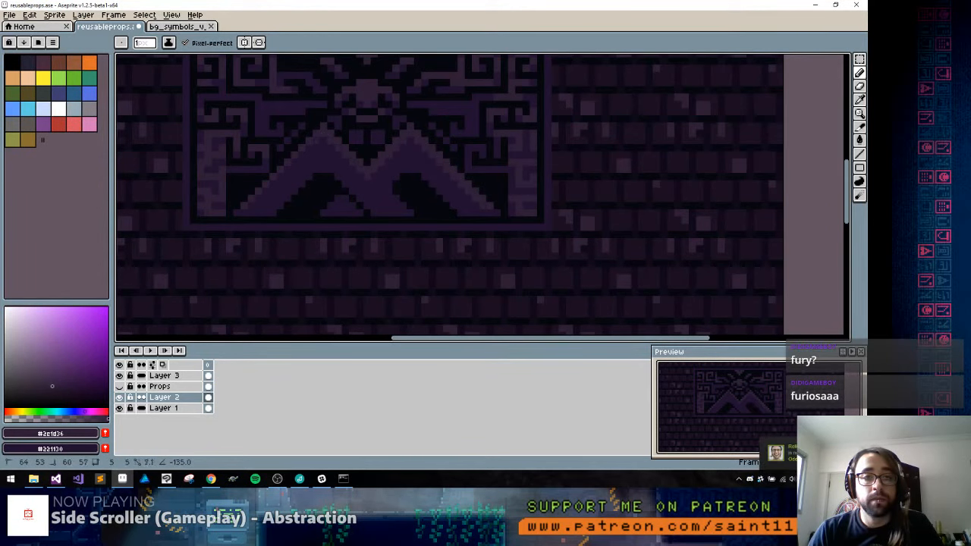
pyautogui.keyDown('shift'); pyautogui.click(251, 205); pyautogui.keyUp('shift')
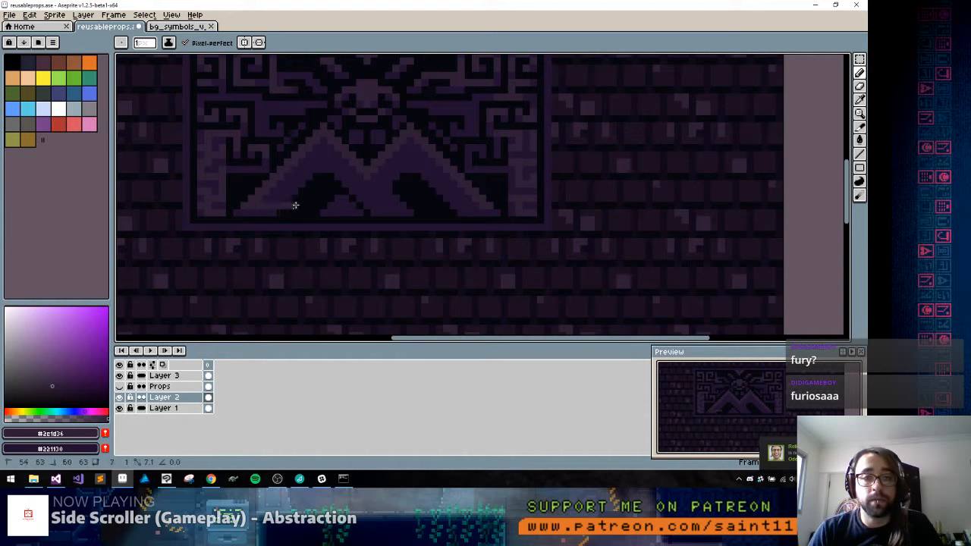
# Separate the overlapping peaks with a #05070e line and trim the small inner peak, extending the #2e1d36 highlight down the front slope
pyautogui.keyDown('alt'); pyautogui.click(396, 190); pyautogui.keyUp('alt')
pyautogui.click(373, 170)
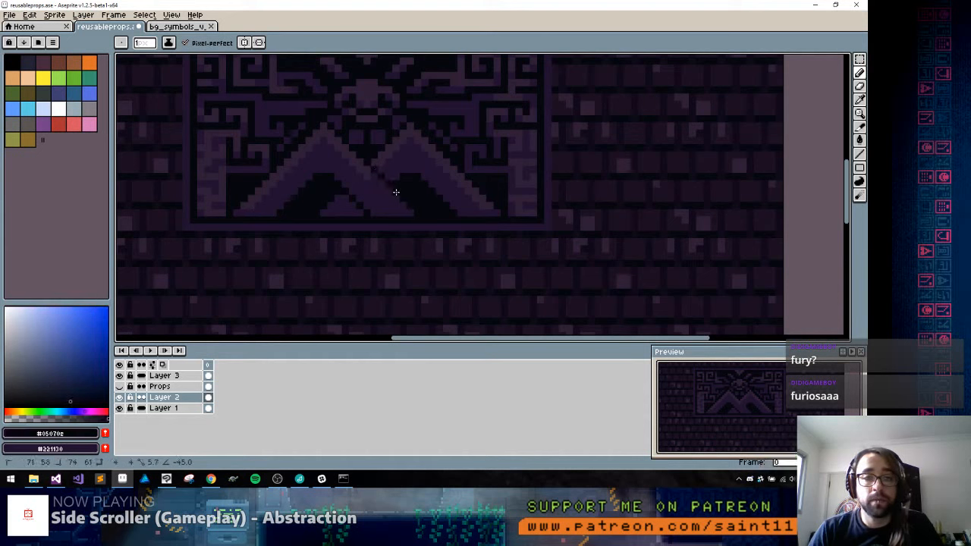
pyautogui.keyDown('alt'); pyautogui.click(396, 185); pyautogui.keyUp('alt')
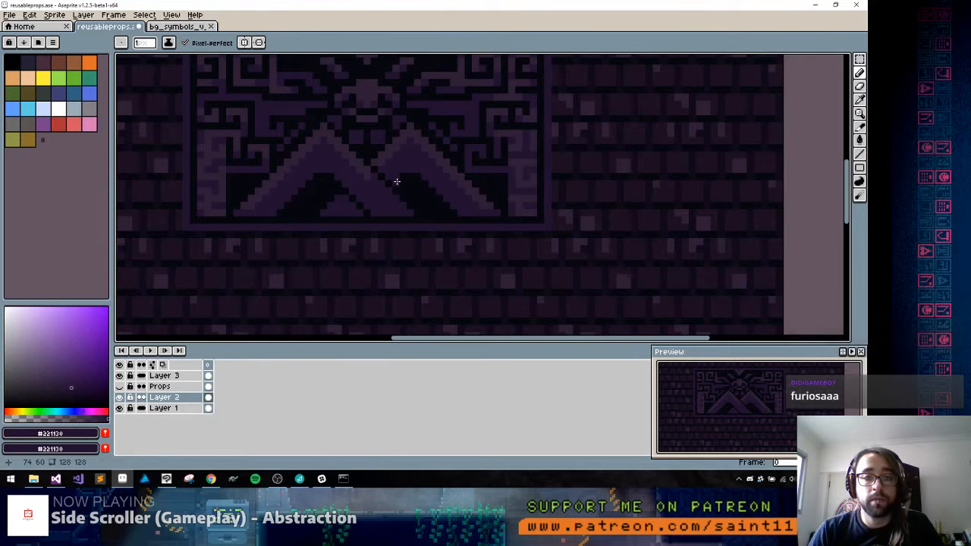
pyautogui.keyDown('alt'); pyautogui.click(342, 192); pyautogui.keyUp('alt')
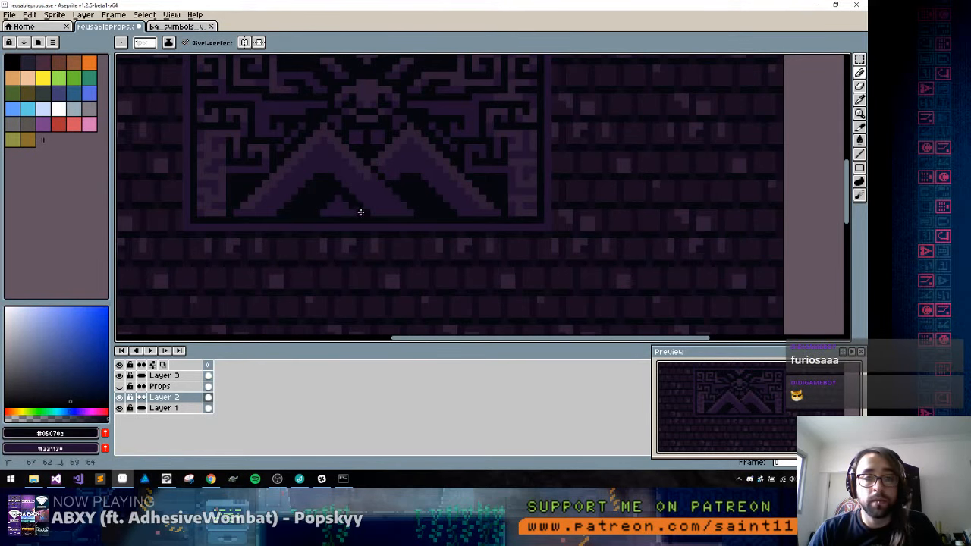
pyautogui.keyDown('alt'); pyautogui.click(375, 182); pyautogui.keyUp('alt')
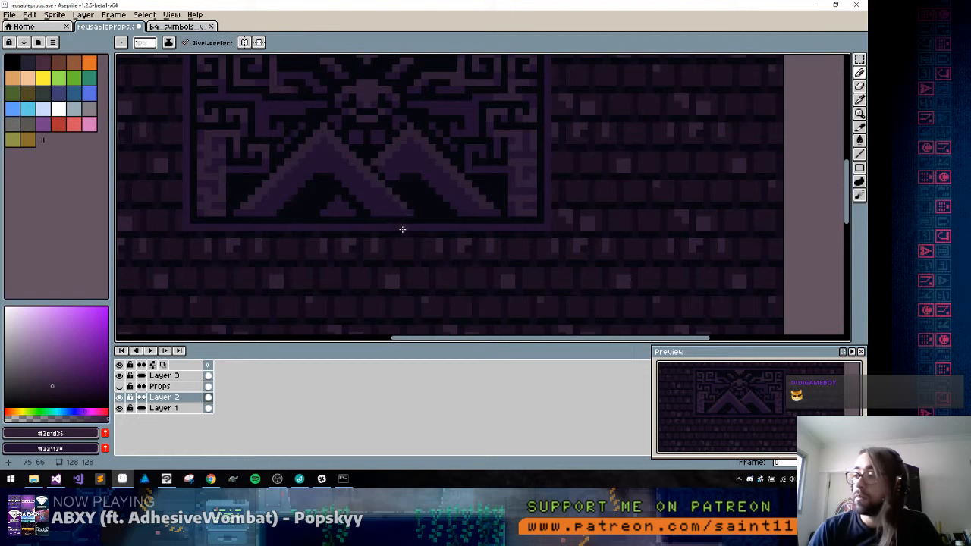
# Draw an L-shaped #2e1d36 bracket around the upper-left corner of the carving's frame, shortening its vertical arm
pyautogui.moveTo(410, 142); pyautogui.dragTo(477, 144)
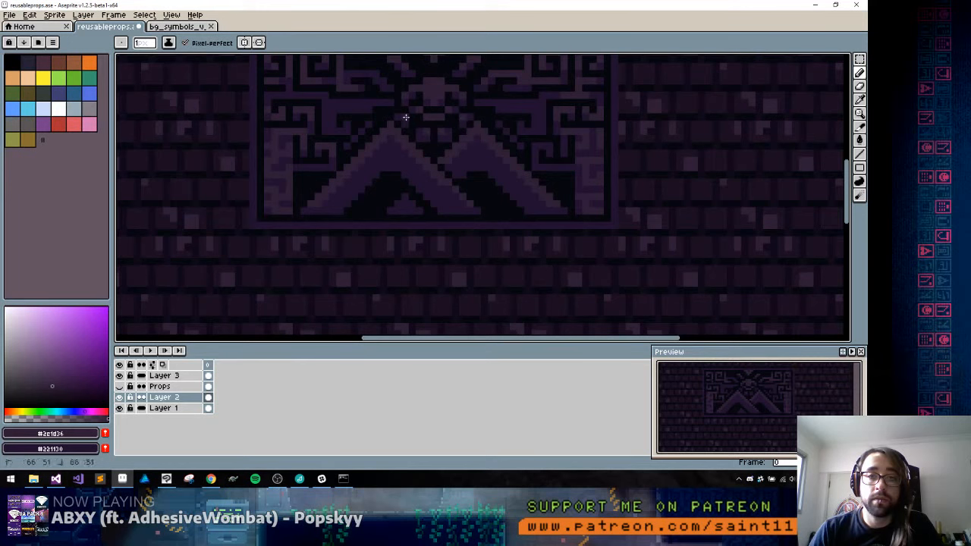
pyautogui.moveTo(362, 105); pyautogui.dragTo(381, 165)
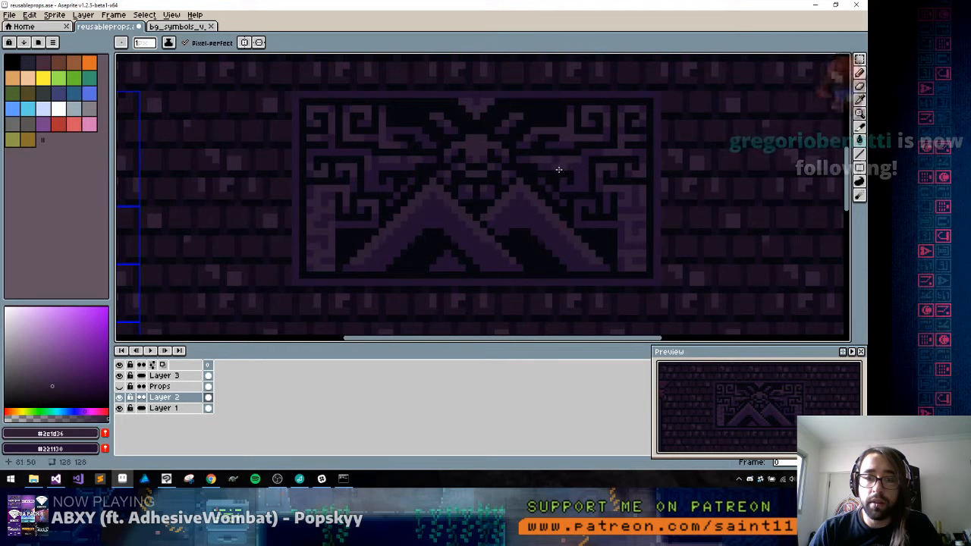
pyautogui.scroll(-3, 558, 233)
pyautogui.scroll(1, 587, 231)
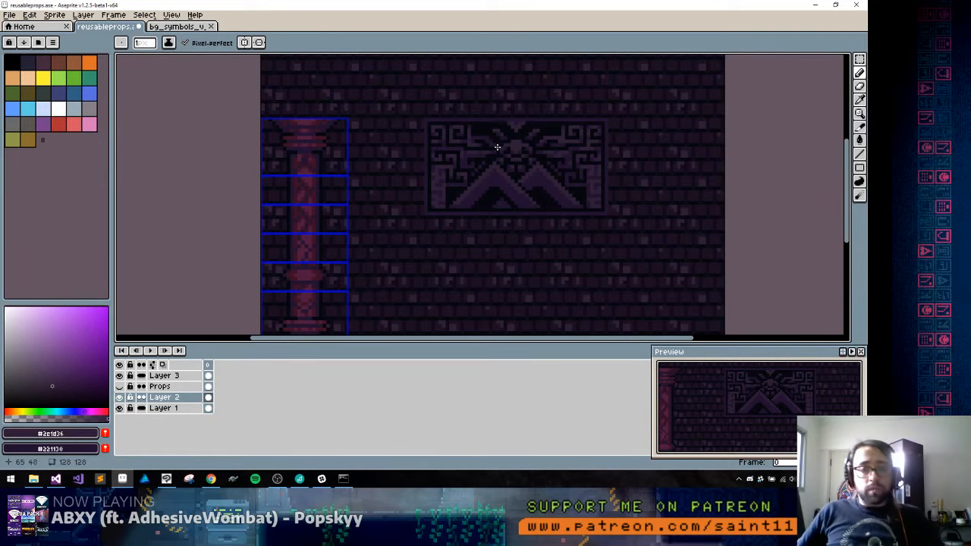
pyautogui.scroll(1, 471, 141)
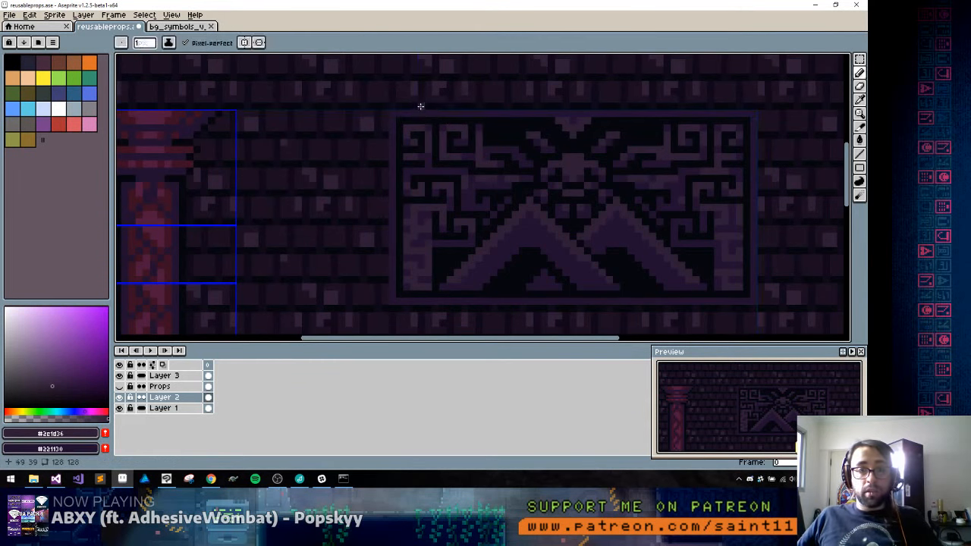
pyautogui.moveTo(414, 105); pyautogui.dragTo(389, 104)
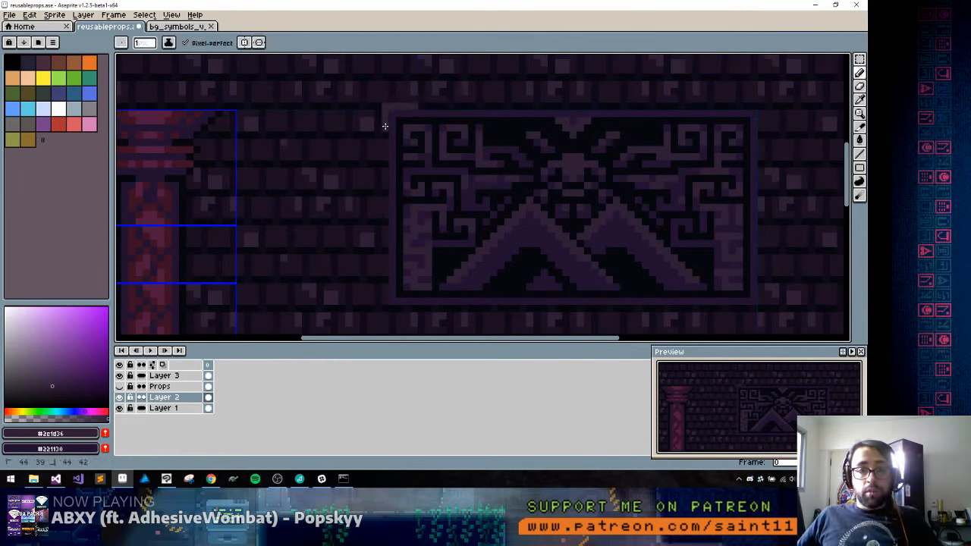
pyautogui.keyDown('alt'); pyautogui.click(401, 122); pyautogui.keyUp('alt')
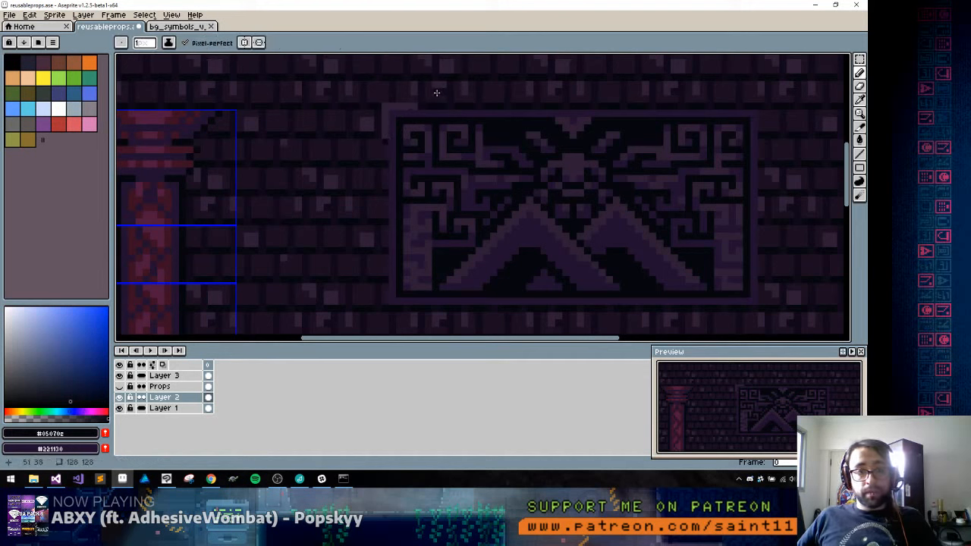
pyautogui.keyDown('alt'); pyautogui.click(402, 111); pyautogui.keyUp('alt')
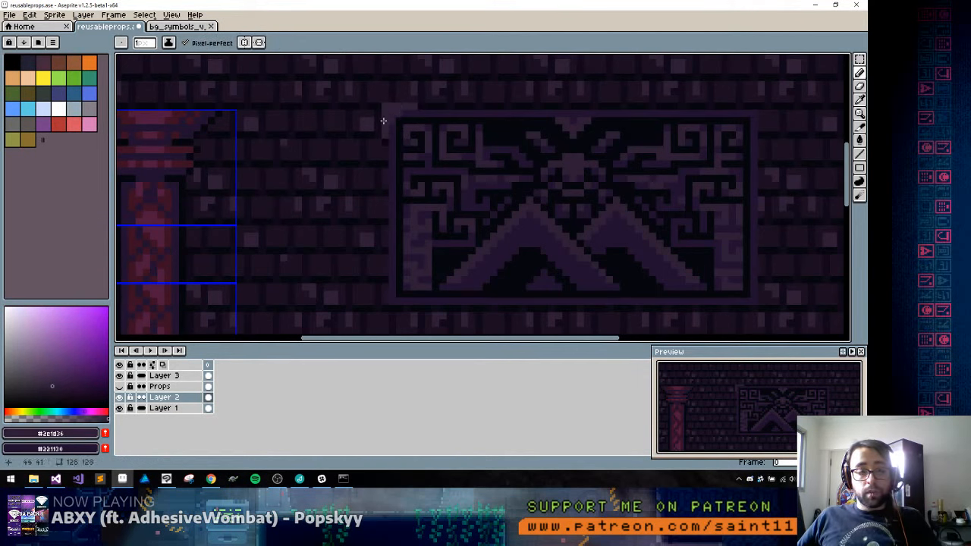
# Copy the corner bracket to the frame's other corners, flipping the copies horizontally and vertically to fit
pyautogui.press('m')
pyautogui.moveTo(356, 91); pyautogui.dragTo(421, 143)
pyautogui.moveTo(400, 120)
pyautogui.mouseDown()
pyautogui.moveTo(422, 145)
pyautogui.moveTo(387, 119)
pyautogui.moveTo(780, 141)
pyautogui.moveTo(761, 139)
pyautogui.mouseUp()
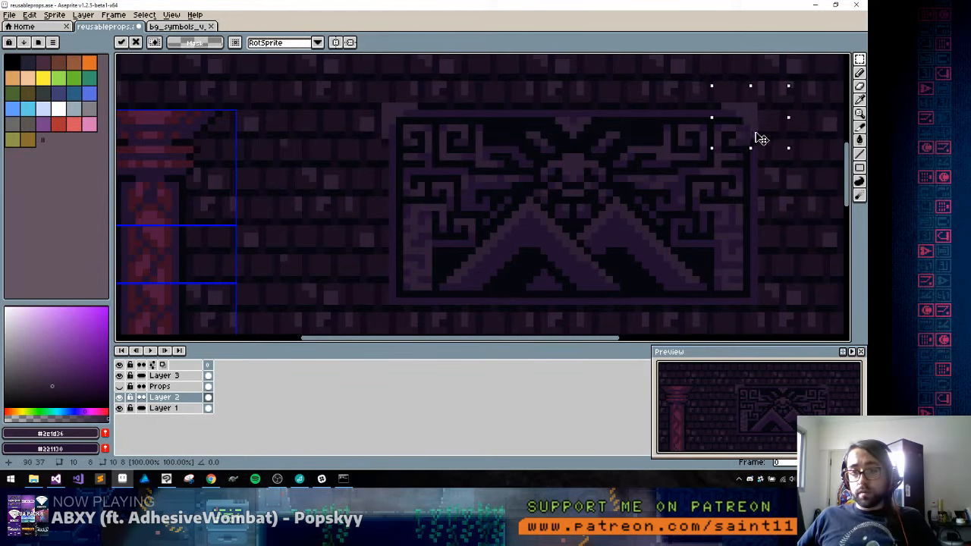
pyautogui.press('Return')
pyautogui.moveTo(368, 89); pyautogui.dragTo(399, 142)
pyautogui.moveTo(428, 93); pyautogui.dragTo(392, 316)
pyautogui.hotkey('shift', 'v')
pyautogui.press('Return')
# Outline the frame's lower corner brackets with #05070e shadow pixels, erasing excess pixels beside the right one
pyautogui.scroll(-5, 440, 296)
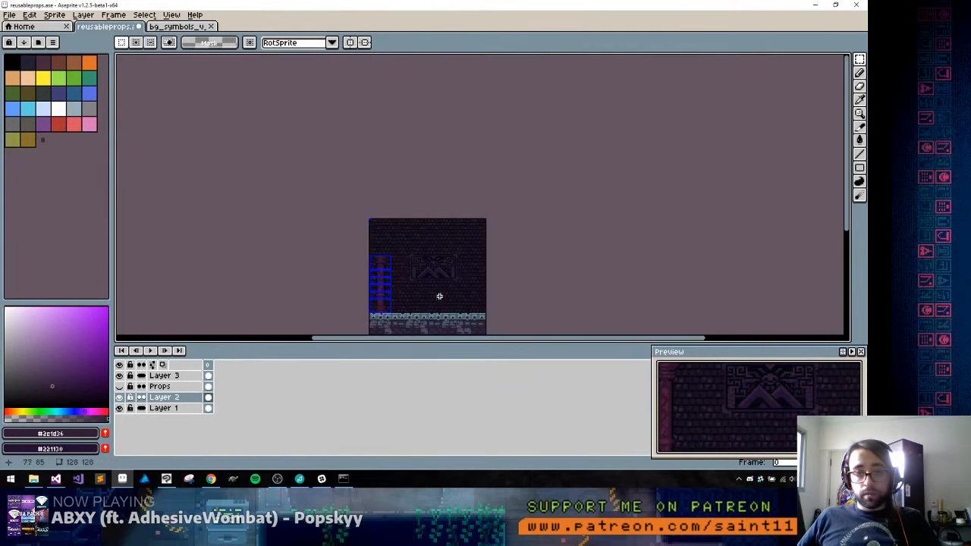
pyautogui.scroll(5, 439, 296)
pyautogui.press('i')
pyautogui.click(546, 158)
pyautogui.press('b')
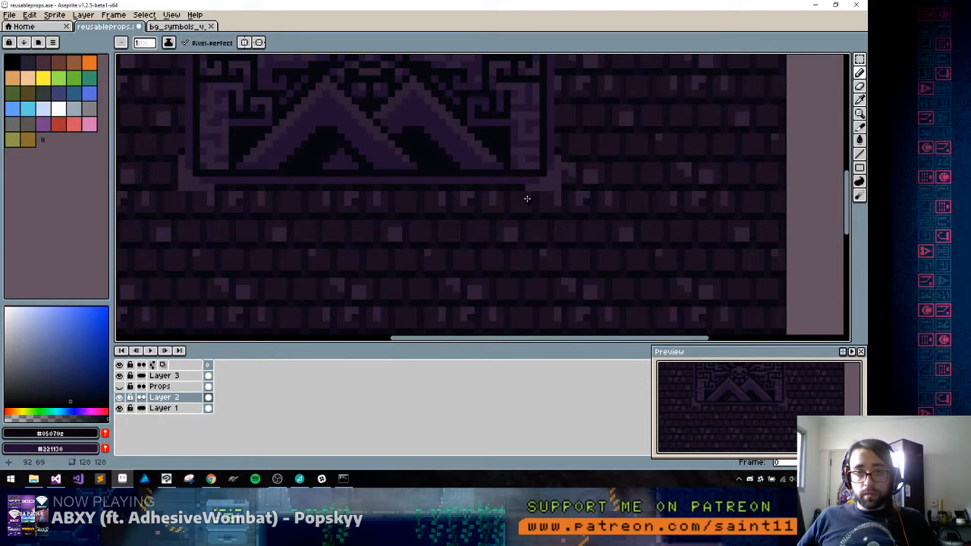
pyautogui.moveTo(536, 195); pyautogui.dragTo(563, 196)
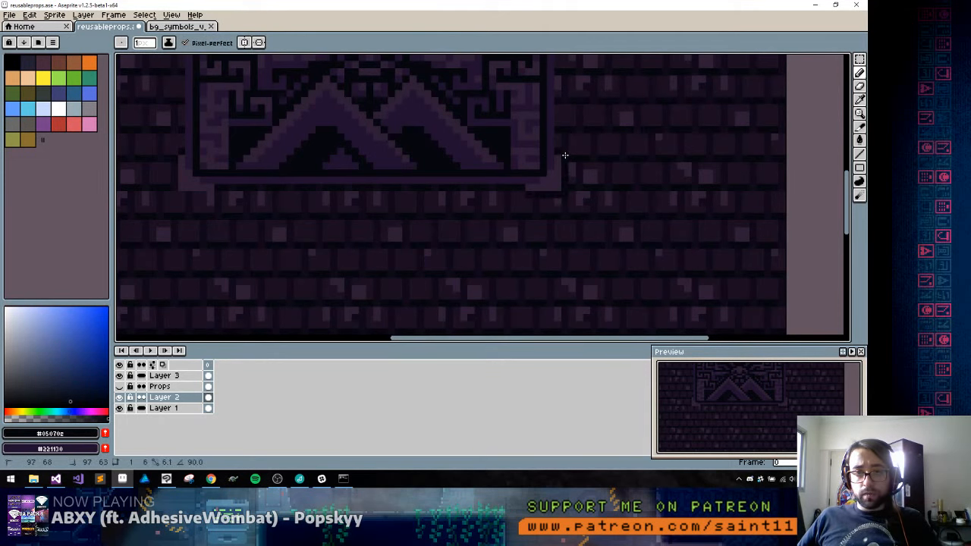
pyautogui.moveTo(565, 155); pyautogui.dragTo(559, 155)
pyautogui.moveTo(195, 211)
pyautogui.mouseDown()
pyautogui.moveTo(406, 205)
pyautogui.moveTo(389, 187)
pyautogui.mouseUp()
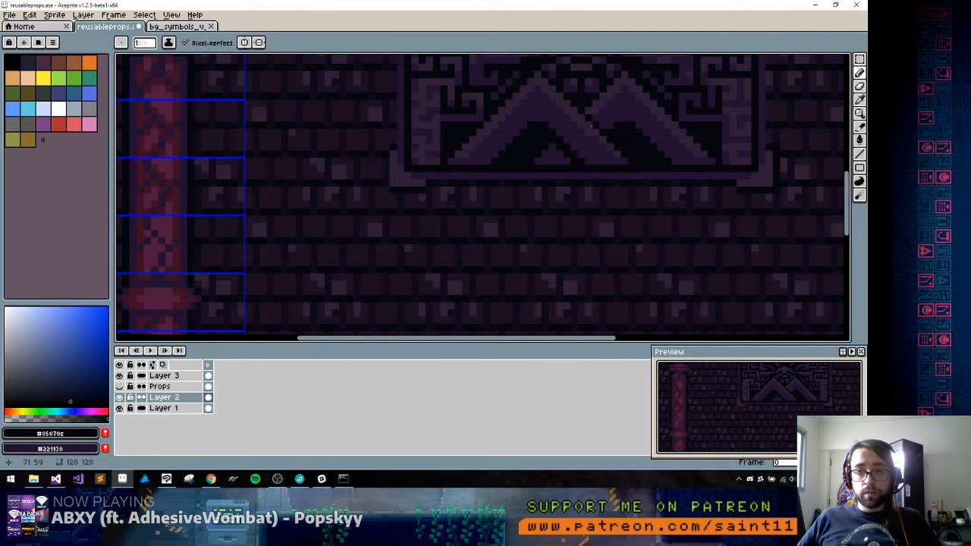
pyautogui.moveTo(771, 157)
pyautogui.mouseDown()
pyautogui.moveTo(649, 150)
pyautogui.moveTo(655, 189)
pyautogui.mouseUp()
pyautogui.keyDown('alt'); pyautogui.click(658, 134); pyautogui.keyUp('alt')
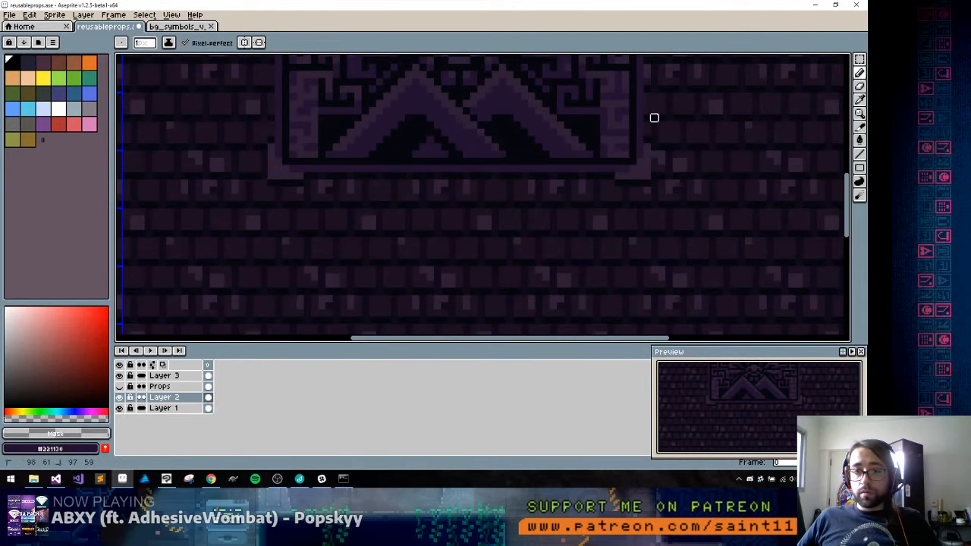
# Move the whole carving to the sprite's upper-left area above the column, then clear the selection
pyautogui.scroll(-6, 658, 203)
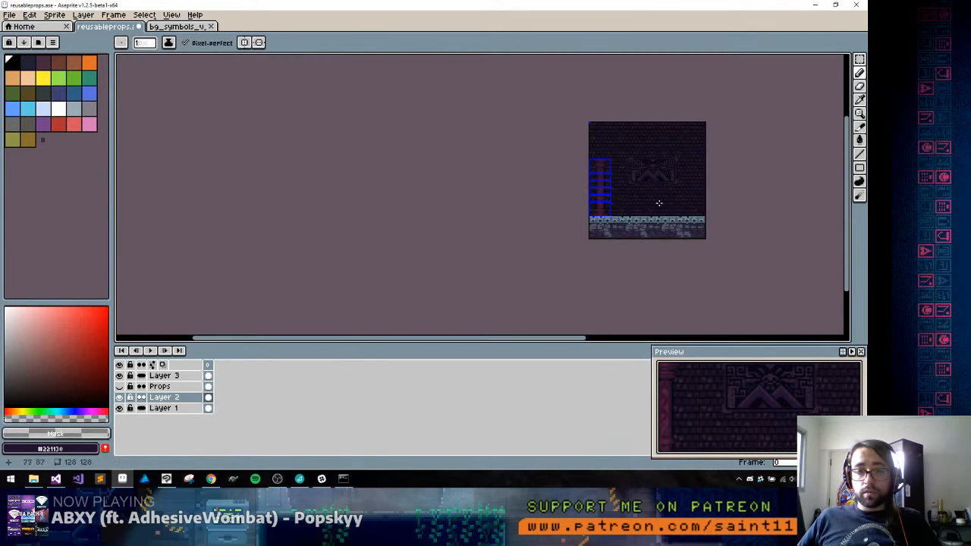
pyautogui.scroll(1, 679, 183)
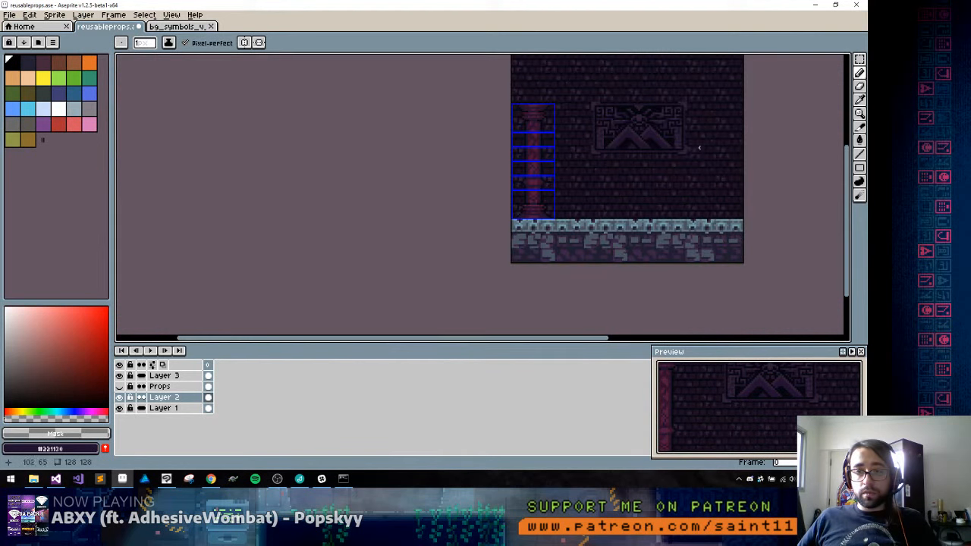
pyautogui.press('m')
pyautogui.moveTo(707, 88); pyautogui.dragTo(563, 172)
pyautogui.moveTo(652, 127); pyautogui.dragTo(527, 162)
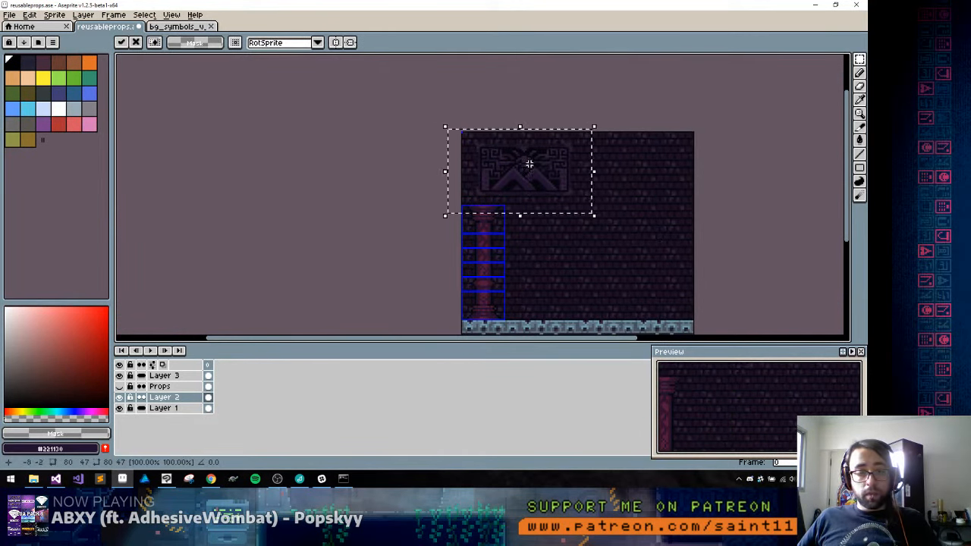
pyautogui.scroll(1, 456, 145)
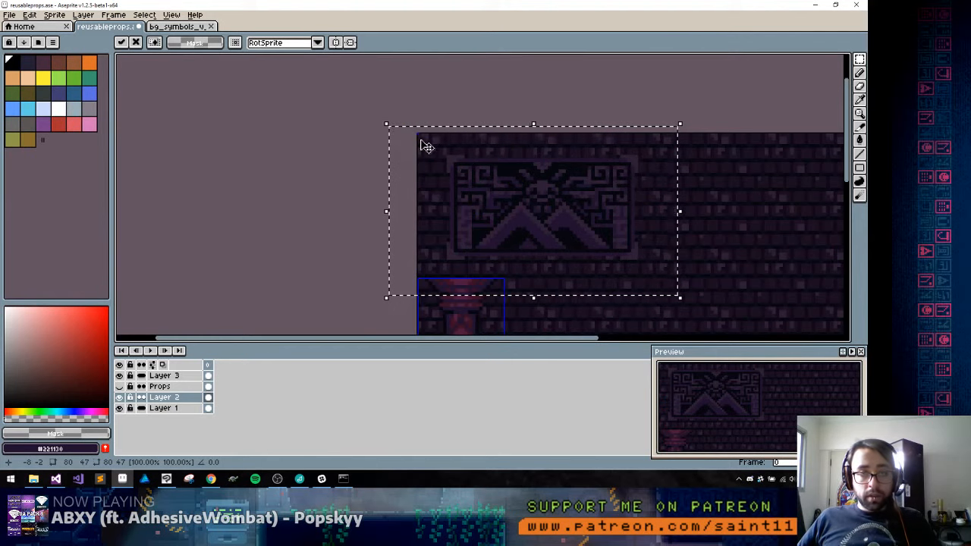
pyautogui.scroll(2, 425, 146)
pyautogui.hotkey('shift', 'c')
pyautogui.hotkey('ctrl', 'd')
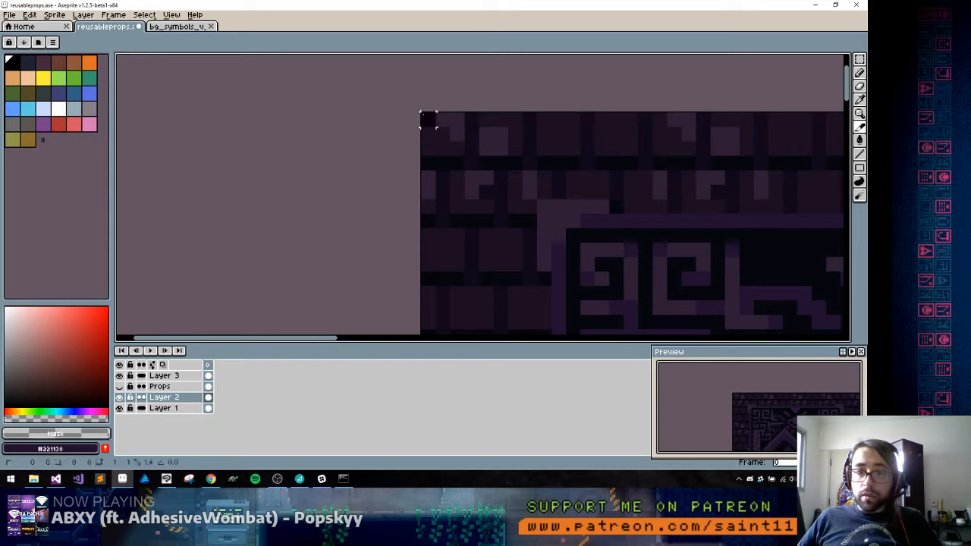
# Try to create a slice starting at the sprite's upper-left corner
pyautogui.moveTo(428, 120); pyautogui.dragTo(447, 137)
pyautogui.rightClick(446, 139)
pyautogui.click(472, 147)
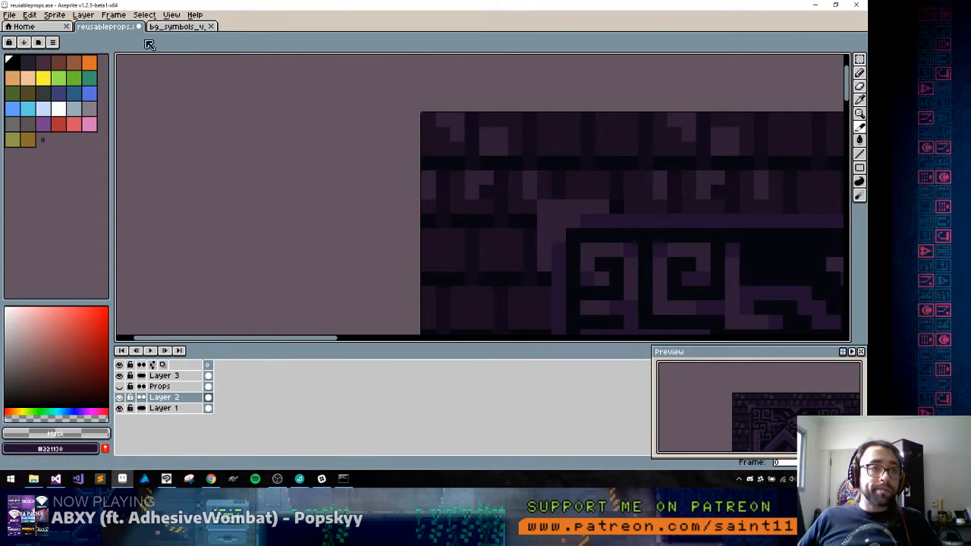
pyautogui.click(172, 15)
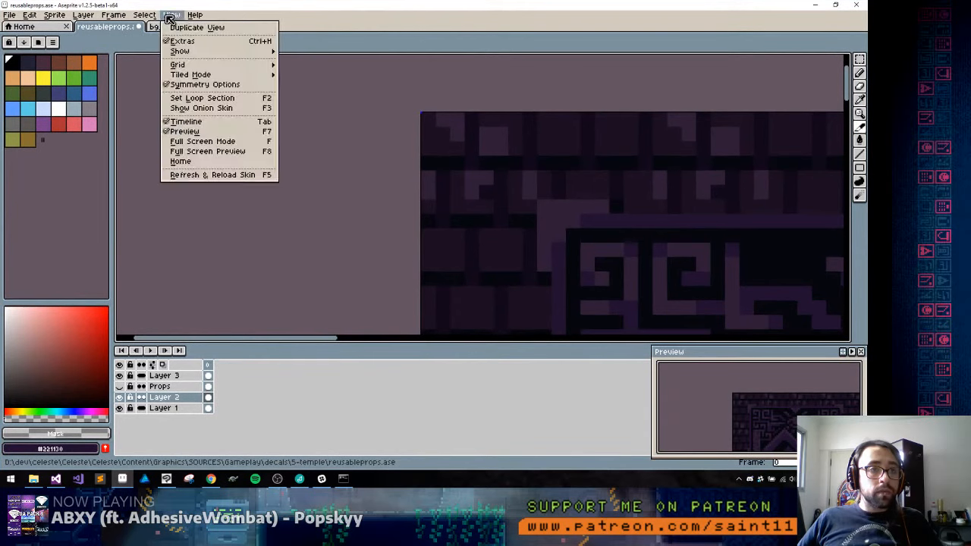
pyautogui.click(119, 18)
# Save the changes to reusableprops.ase
pyautogui.scroll(-4, 507, 211)
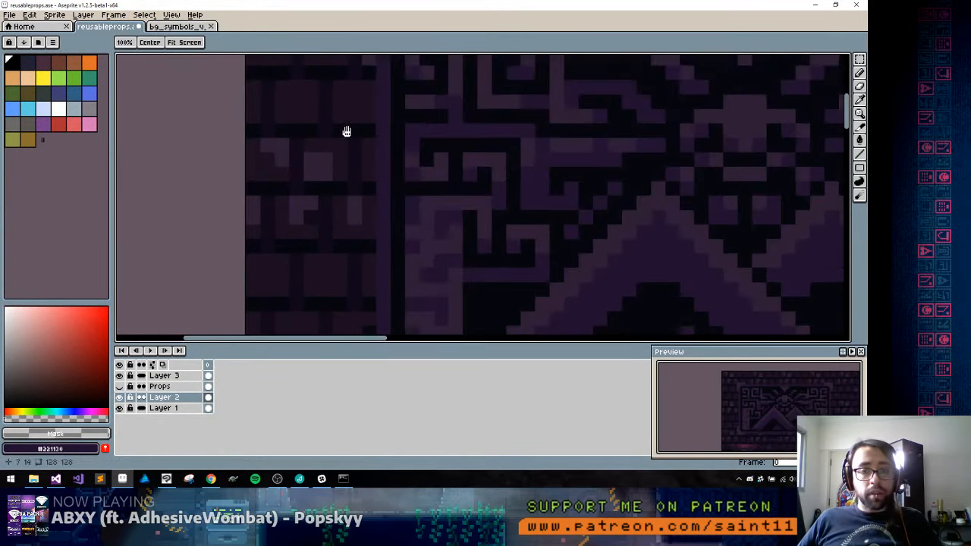
pyautogui.scroll(3, 356, 159)
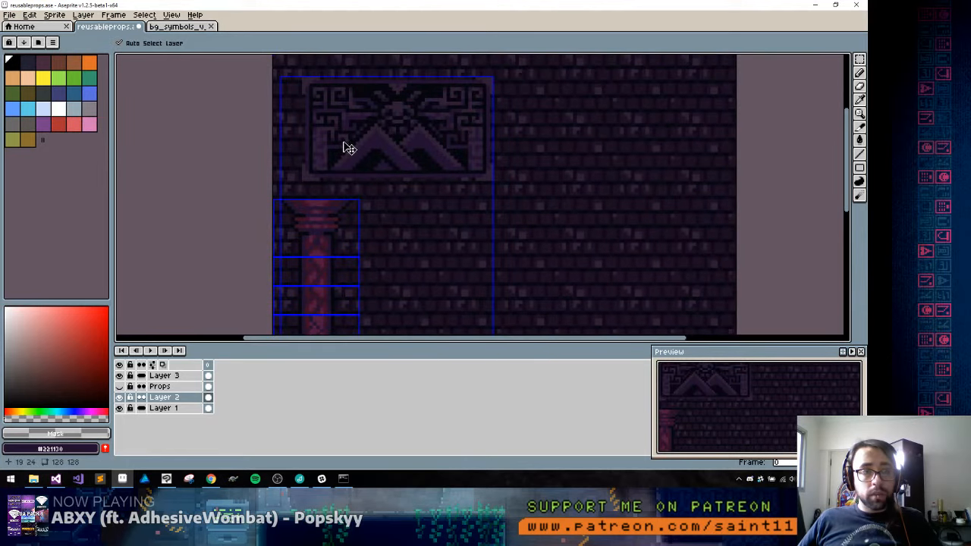
pyautogui.hotkey('ctrl', 's')
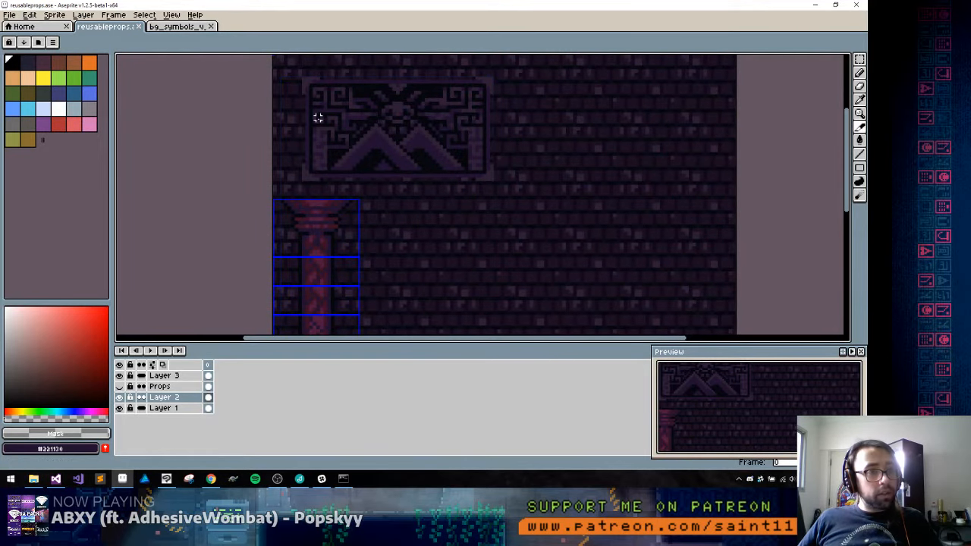
# Close both open sprites and reopen reusableprops.ase from the recent files
pyautogui.hotkey('ctrl', 'w')
pyautogui.hotkey('ctrl', 'w')
pyautogui.click(152, 120)
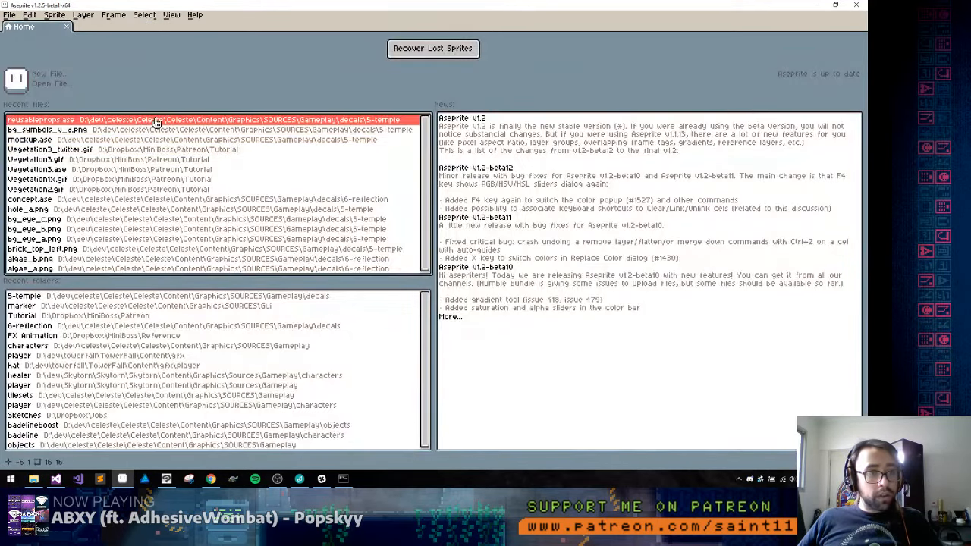
pyautogui.scroll(5, 416, 143)
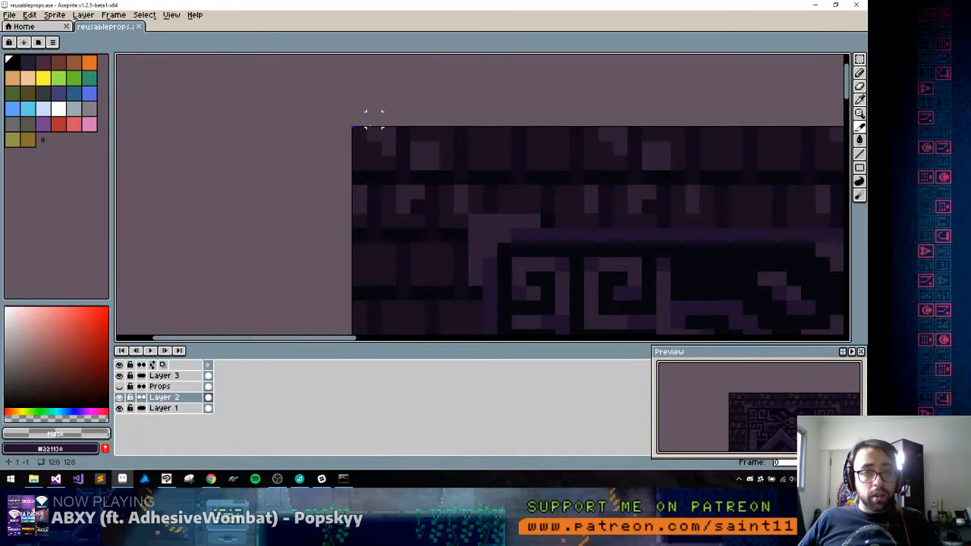
pyautogui.scroll(-6, 362, 136)
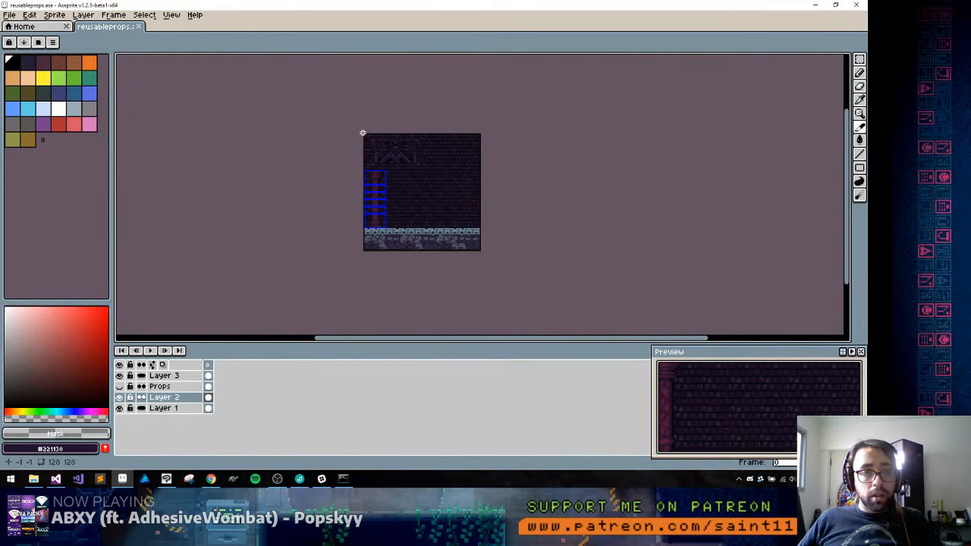
# Display the grid over the sprite around the framed eye-and-peaks carving
pyautogui.scroll(2, 363, 135)
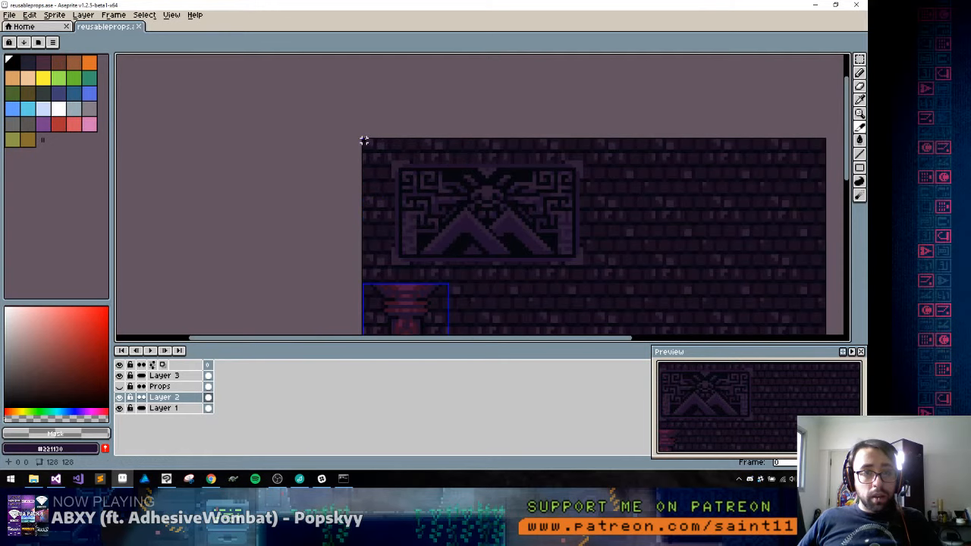
pyautogui.scroll(2, 363, 136)
pyautogui.scroll(2, 358, 137)
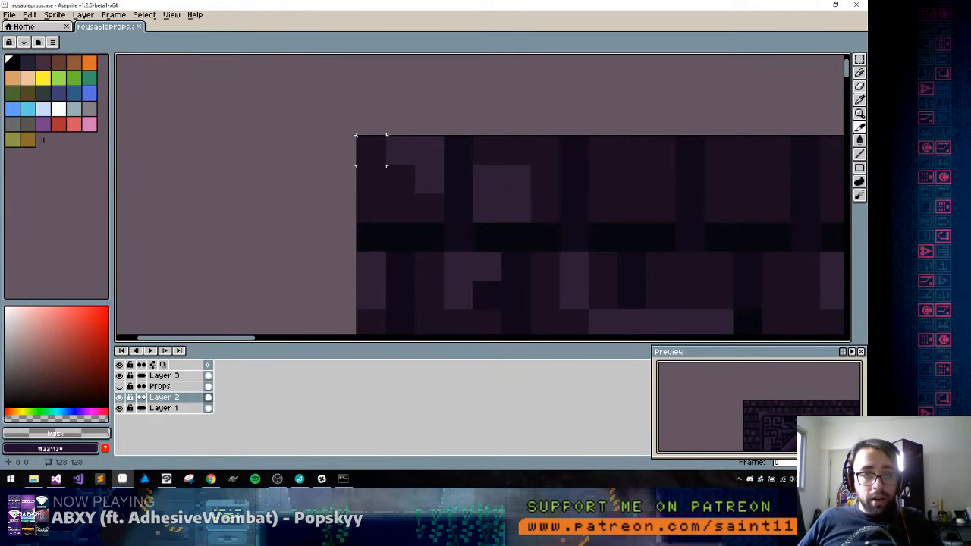
pyautogui.scroll(-5, 383, 219)
pyautogui.scroll(6, 391, 212)
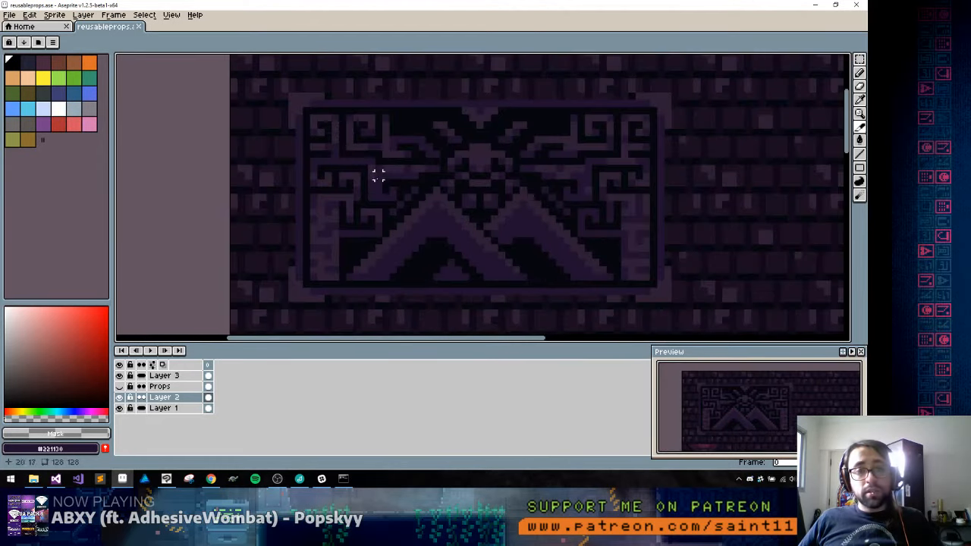
pyautogui.scroll(-2, 311, 128)
pyautogui.scroll(2, 314, 131)
pyautogui.hotkey('ctrl', "'")
pyautogui.moveTo(374, 200); pyautogui.dragTo(364, 163)
pyautogui.moveTo(349, 119); pyautogui.dragTo(340, 161)
# Select the whole carving with a rectangular marquee, move it up to the sprite's upper edge, and clear the selection
pyautogui.press('m')
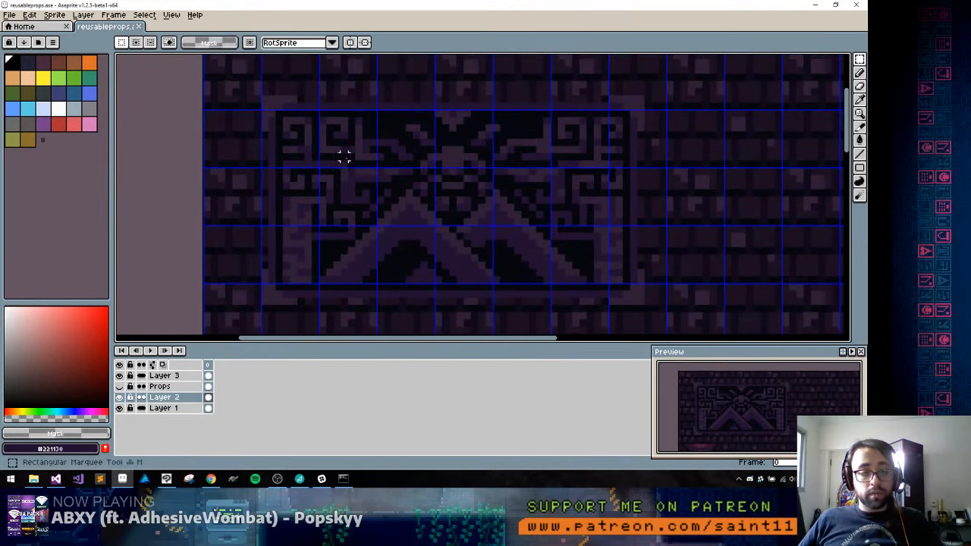
pyautogui.scroll(-2, 343, 156)
pyautogui.scroll(1, 353, 158)
pyautogui.moveTo(277, 116); pyautogui.dragTo(493, 240)
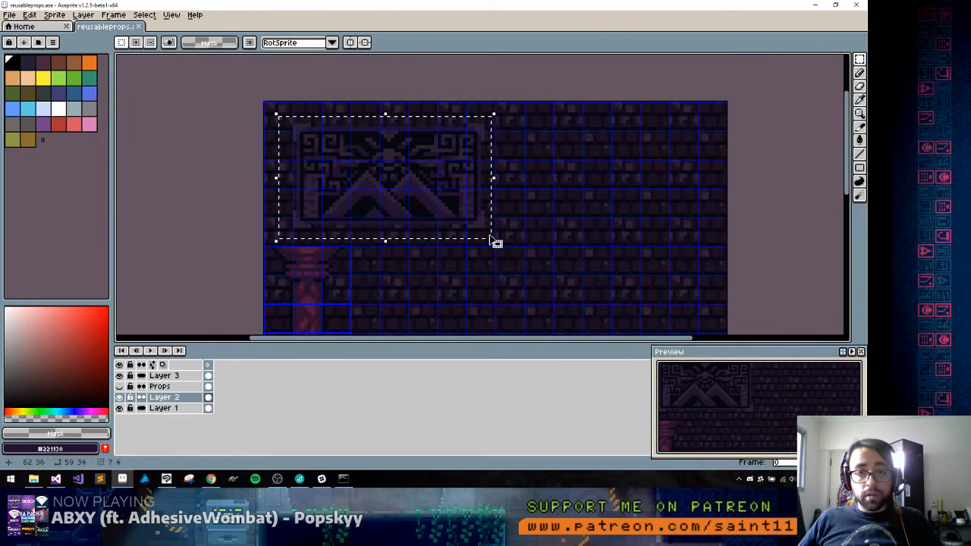
pyautogui.moveTo(461, 185); pyautogui.dragTo(461, 170)
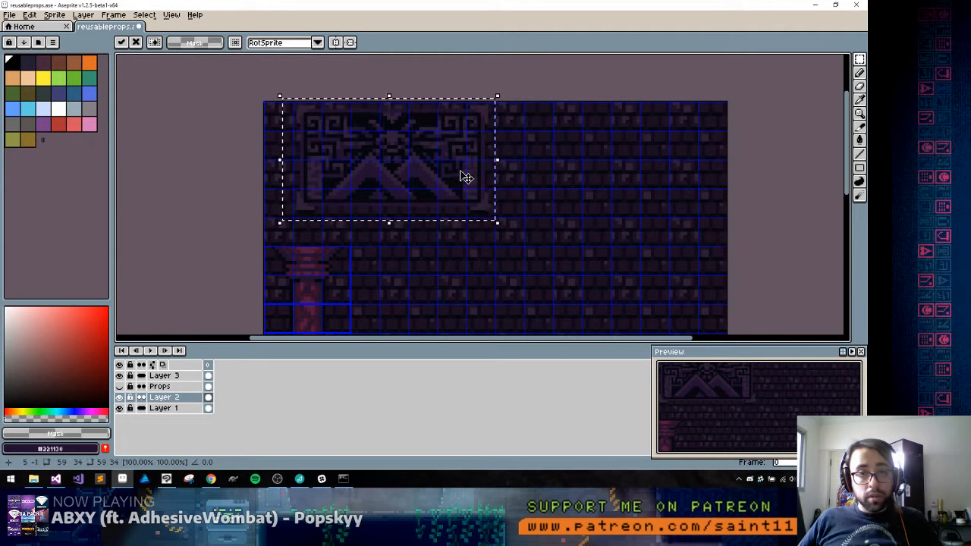
pyautogui.hotkey('ctrl', 'd')
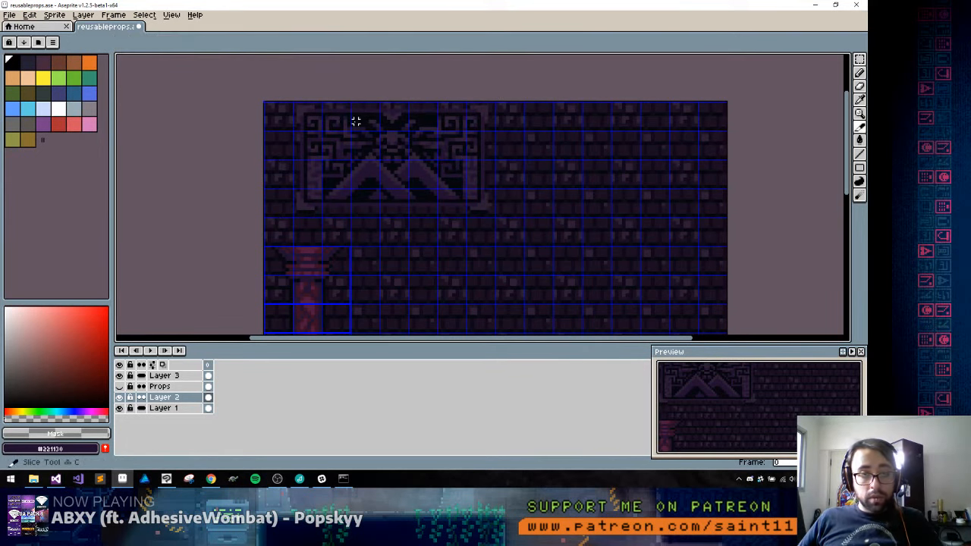
# Create a grid-aligned 56 by 32 slice around the carving at X 8, Y 0 and name it Mosaic_a
pyautogui.moveTo(298, 108); pyautogui.dragTo(493, 213)
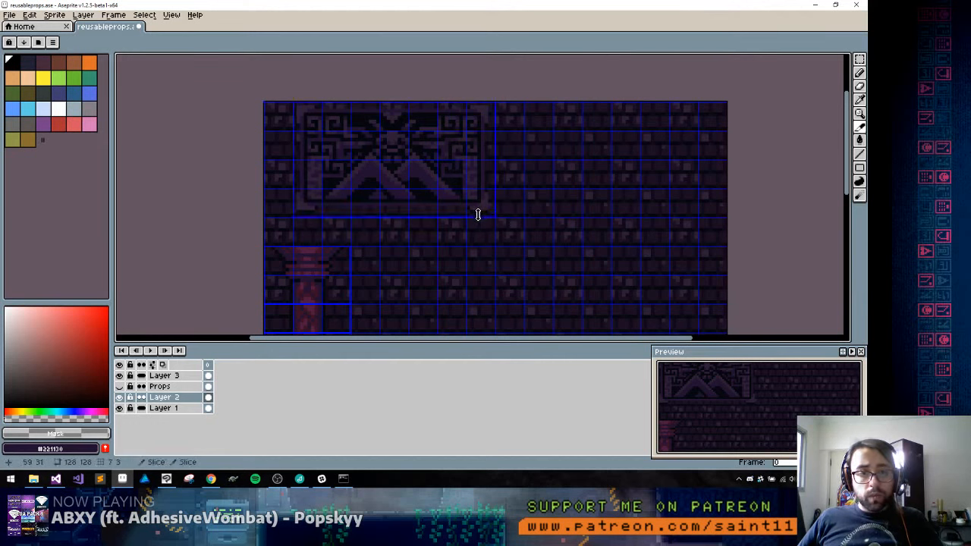
pyautogui.rightClick(406, 173)
pyautogui.click(437, 176)
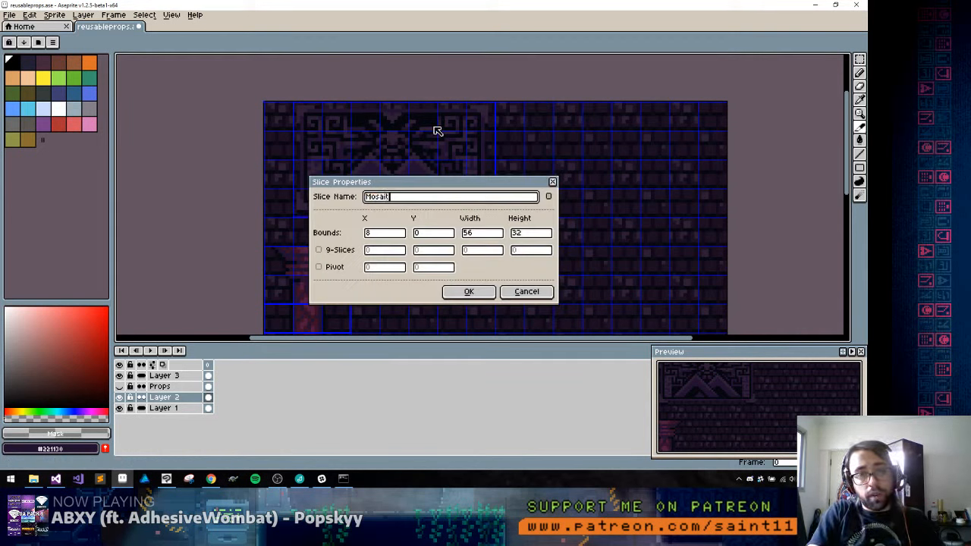
pyautogui.write('Mosaic_a')
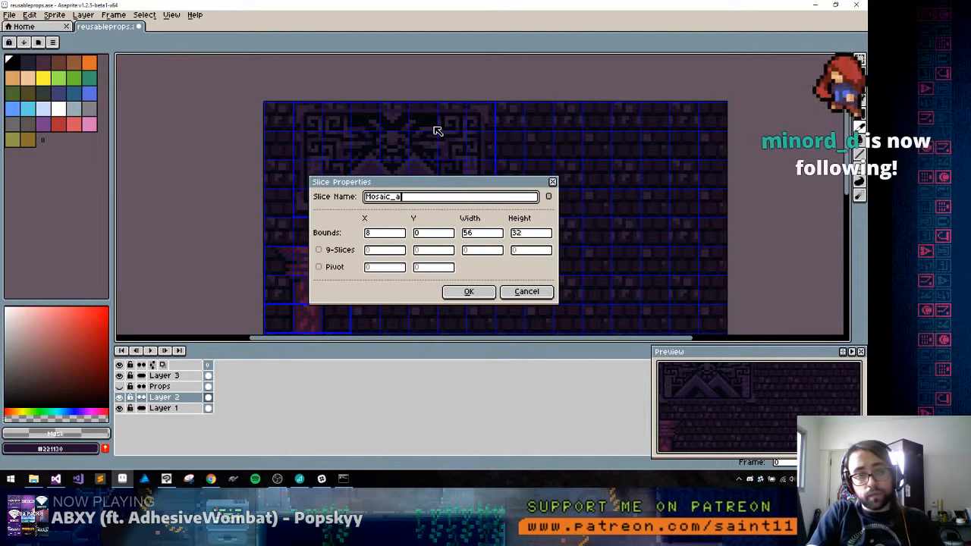
pyautogui.press('Return')
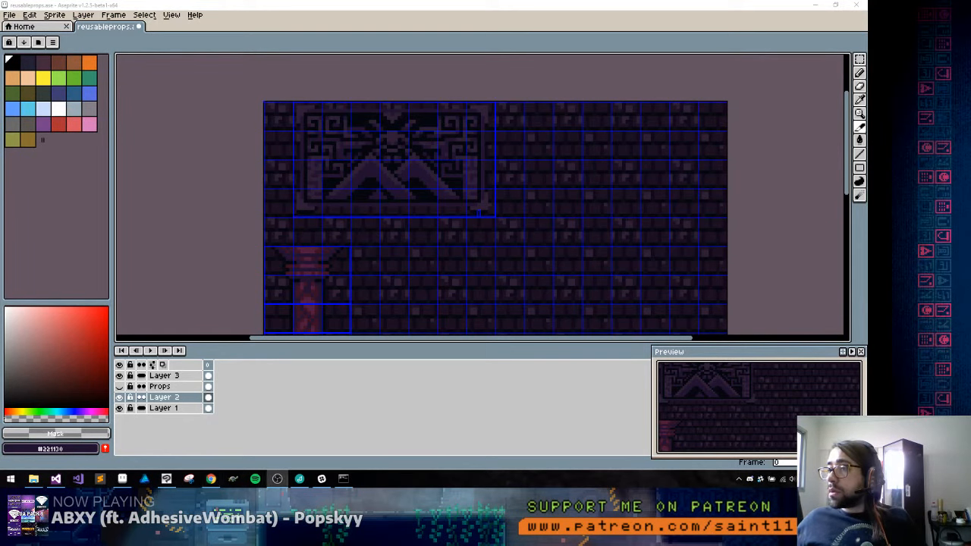
# Try to delete the tiny stray slice at the carving's lower-right corner, then undo the deletion
pyautogui.moveTo(245, 246); pyautogui.dragTo(250, 205)
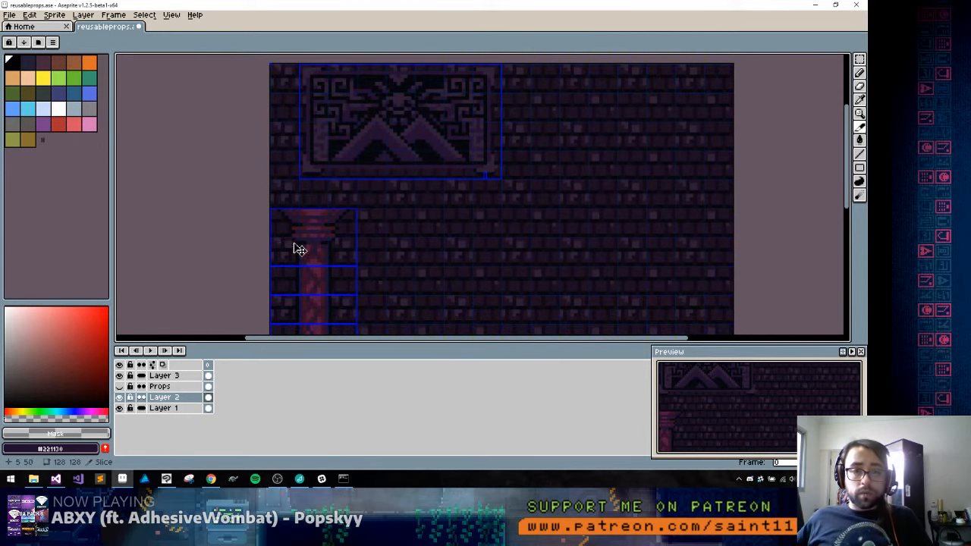
pyautogui.moveTo(297, 250); pyautogui.dragTo(284, 214)
pyautogui.scroll(-3, 295, 216)
pyautogui.scroll(3, 304, 209)
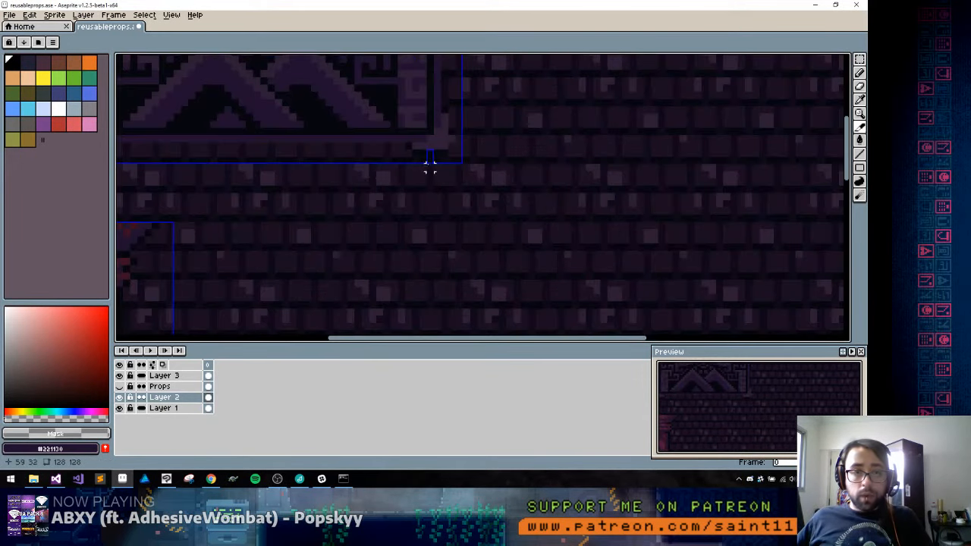
pyautogui.rightClick(429, 160)
pyautogui.click(452, 176)
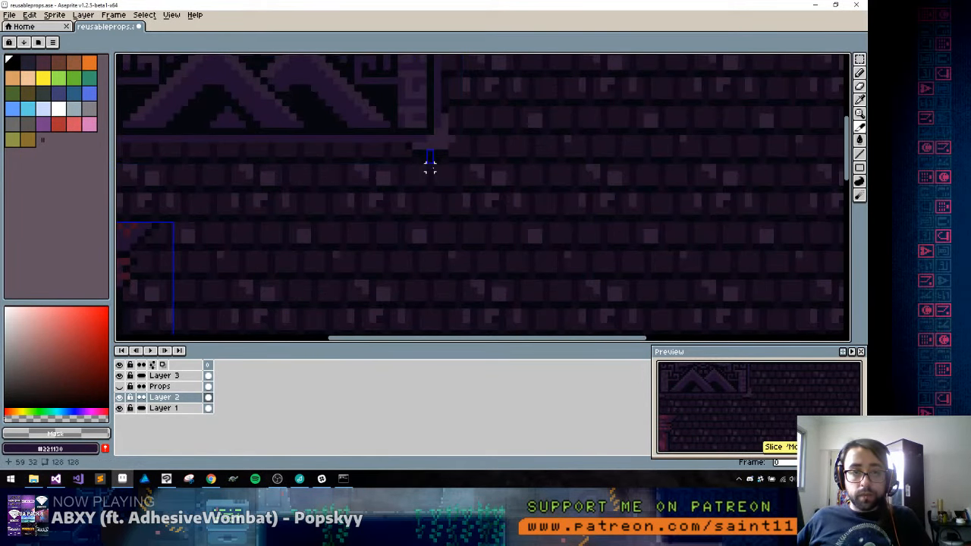
pyautogui.hotkey('ctrl', 'z')
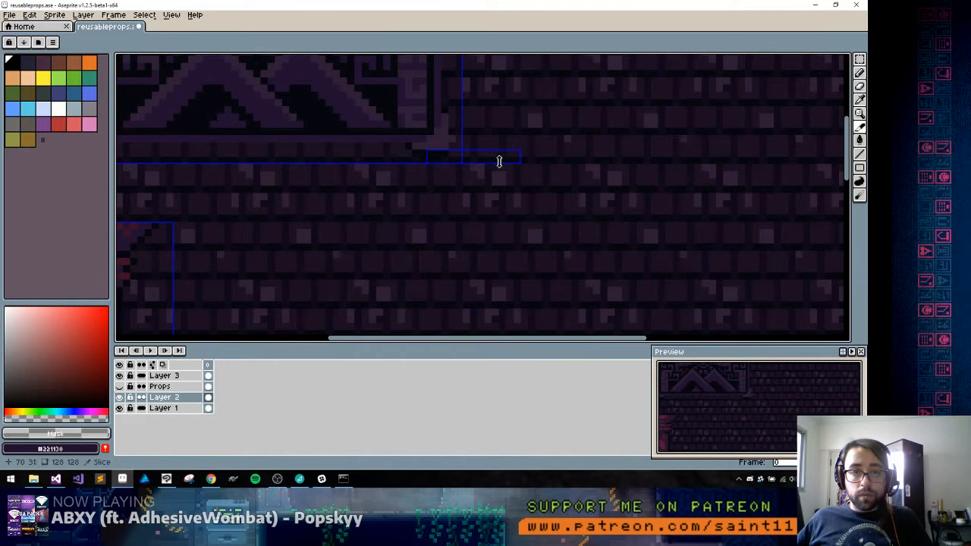
# Delete the widened stray slice at the carving's lower-right corner, keeping the slice around the whole carving
pyautogui.rightClick(494, 160)
pyautogui.scroll(-3, 450, 202)
pyautogui.scroll(1, 419, 168)
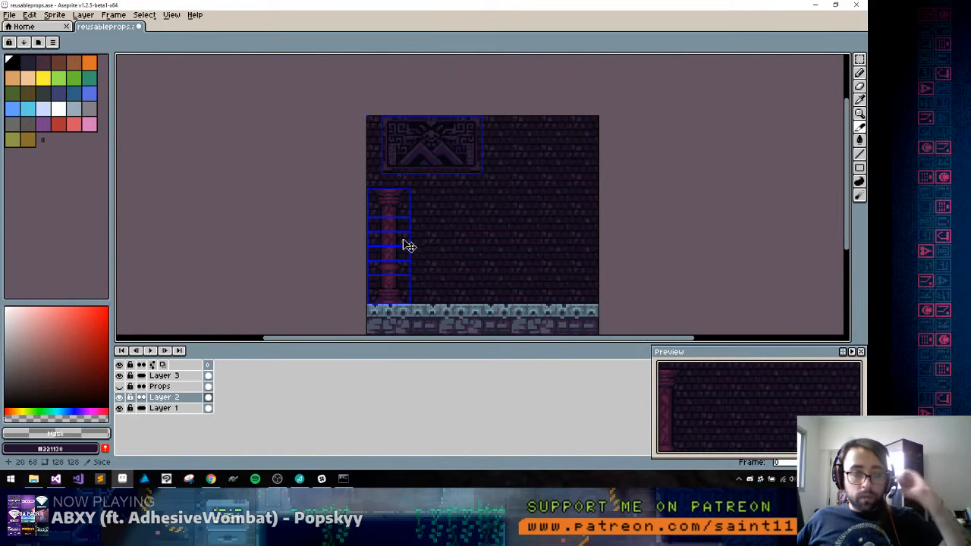
# Sample the carving's near-black #05070e as the drawing colour and hide Layer 1
pyautogui.press('b')
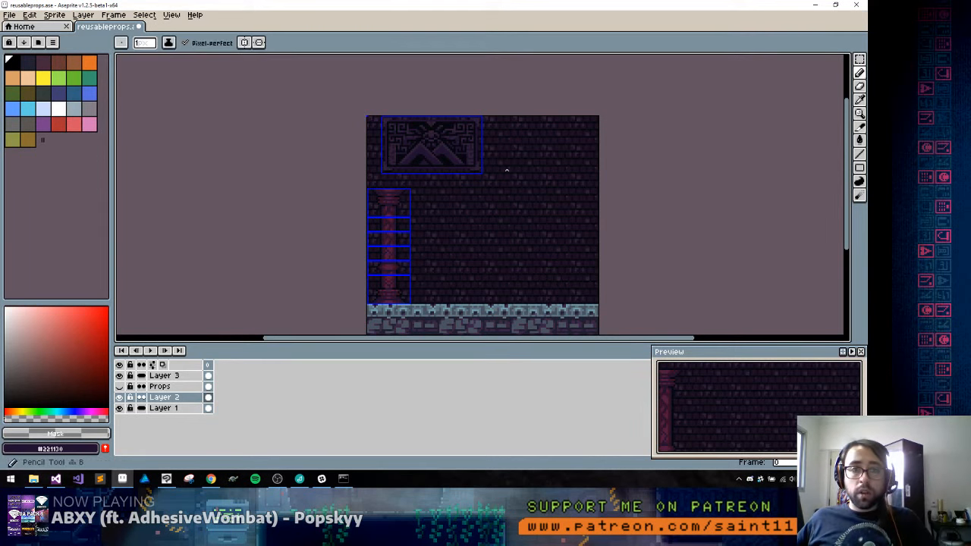
pyautogui.scroll(2, 485, 165)
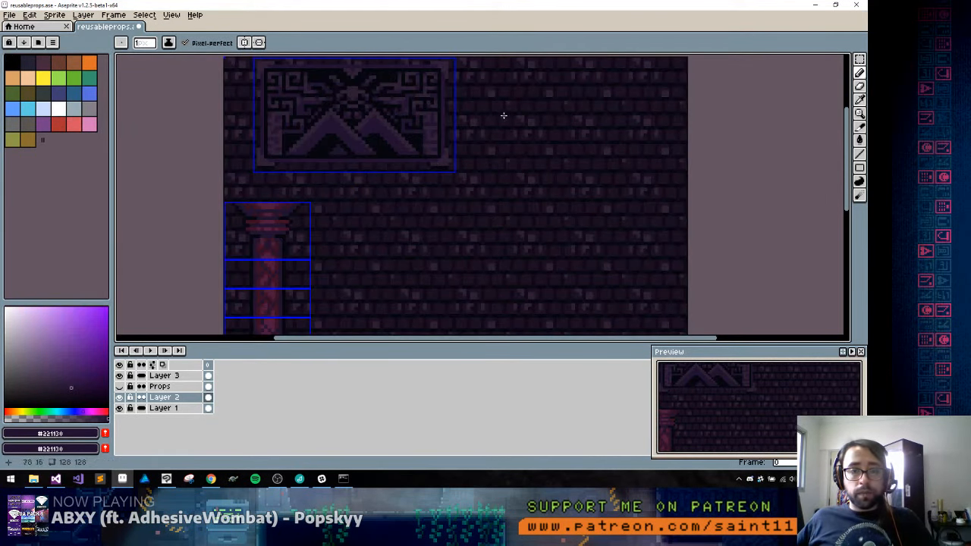
pyautogui.moveTo(528, 136); pyautogui.dragTo(488, 167)
pyautogui.scroll(2, 463, 139)
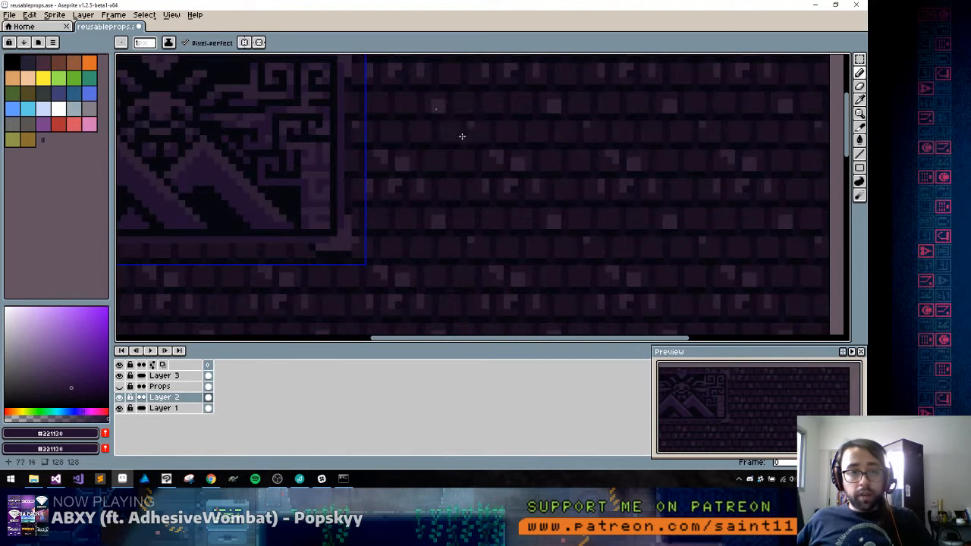
pyautogui.keyDown('alt'); pyautogui.click(221, 201); pyautogui.keyUp('alt')
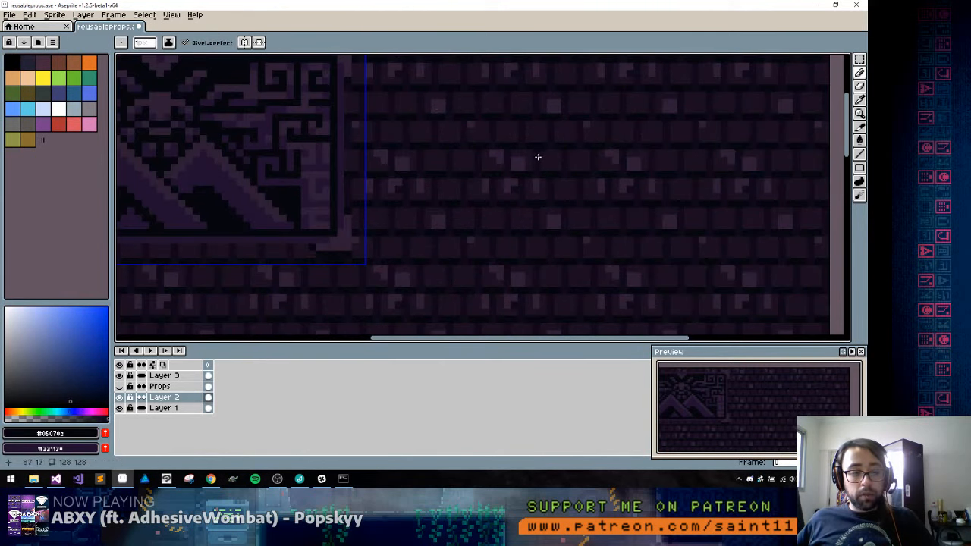
pyautogui.click(119, 408)
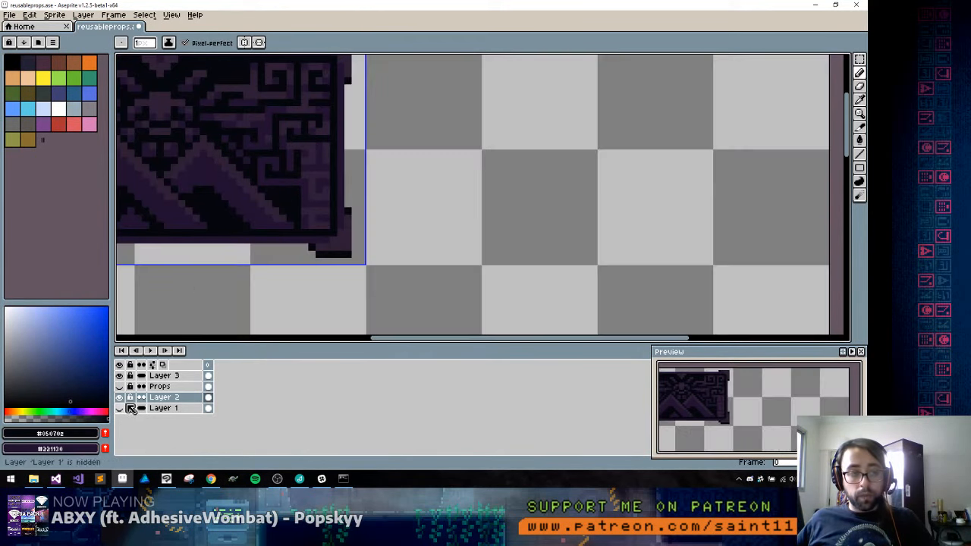
pyautogui.moveTo(492, 146)
pyautogui.mouseDown()
pyautogui.moveTo(450, 193)
pyautogui.moveTo(598, 216)
pyautogui.mouseUp()
pyautogui.hotkey('ctrl', 'z')
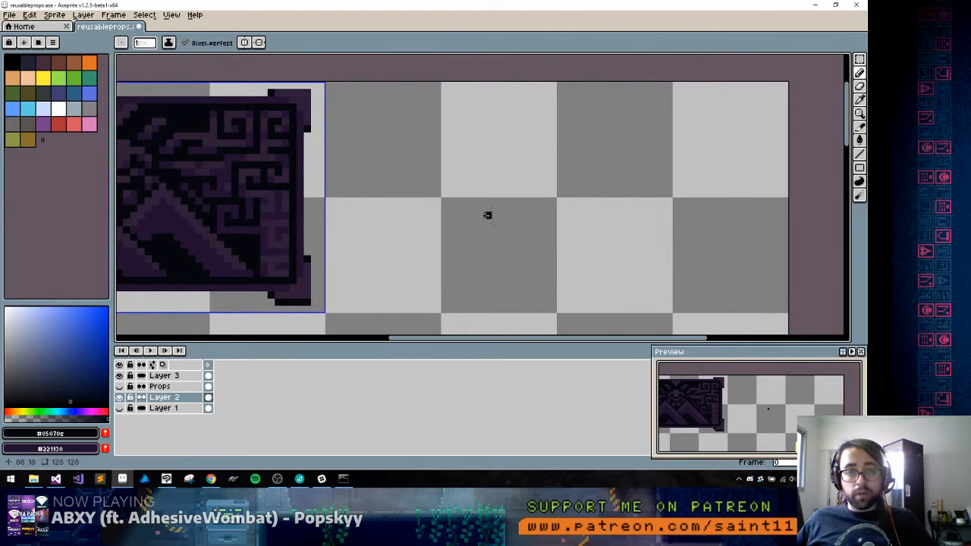
# Draw a filled near-black circle on Layer 2 in the empty area to the right of the carving
pyautogui.moveTo(470, 244); pyautogui.dragTo(442, 219)
pyautogui.press('u')
pyautogui.moveTo(419, 123); pyautogui.dragTo(525, 231)
pyautogui.moveTo(651, 229); pyautogui.dragTo(651, 229)
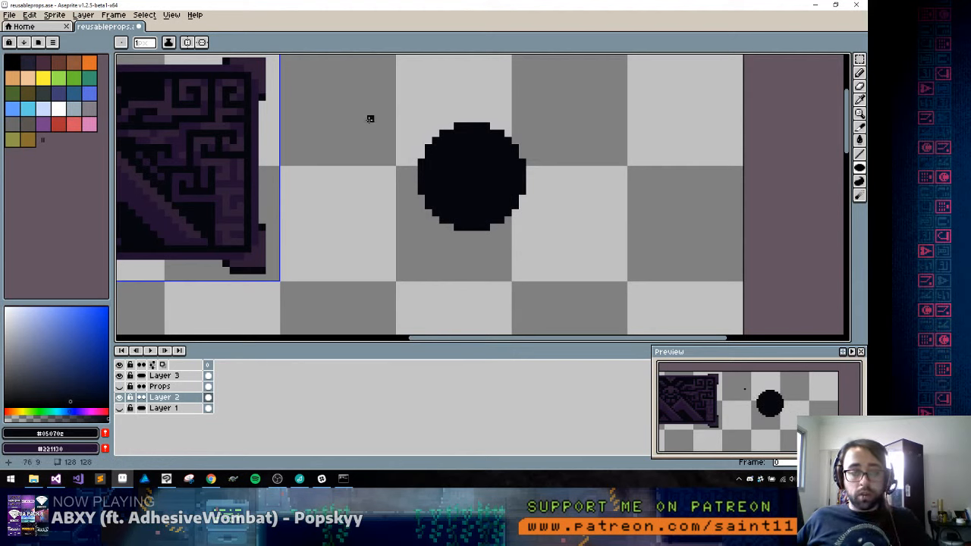
# Draw a one-pixel near-black ellipse outline around the filled circle, replacing the flatter first attempt with a taller one
pyautogui.moveTo(383, 117); pyautogui.dragTo(572, 242)
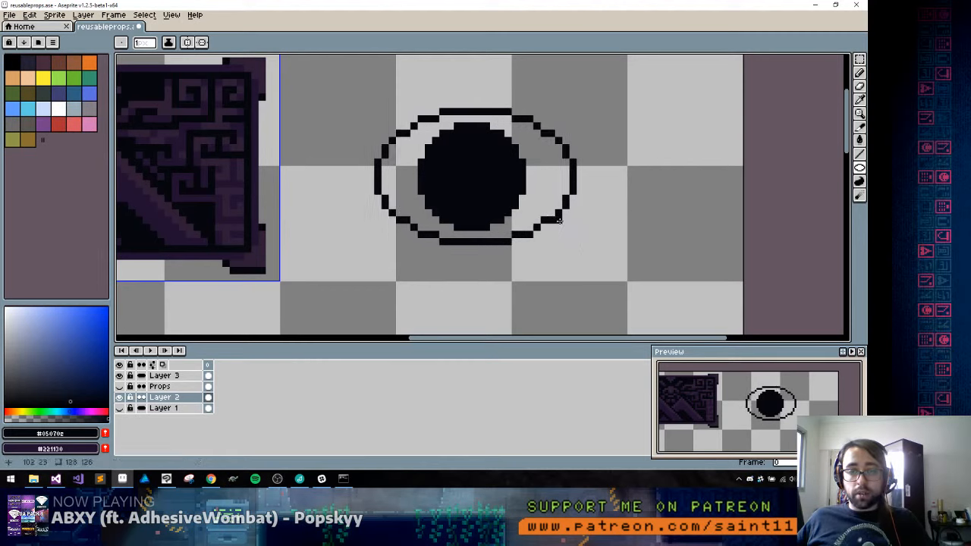
pyautogui.hotkey('ctrl', 'z')
pyautogui.moveTo(338, 107); pyautogui.dragTo(566, 251)
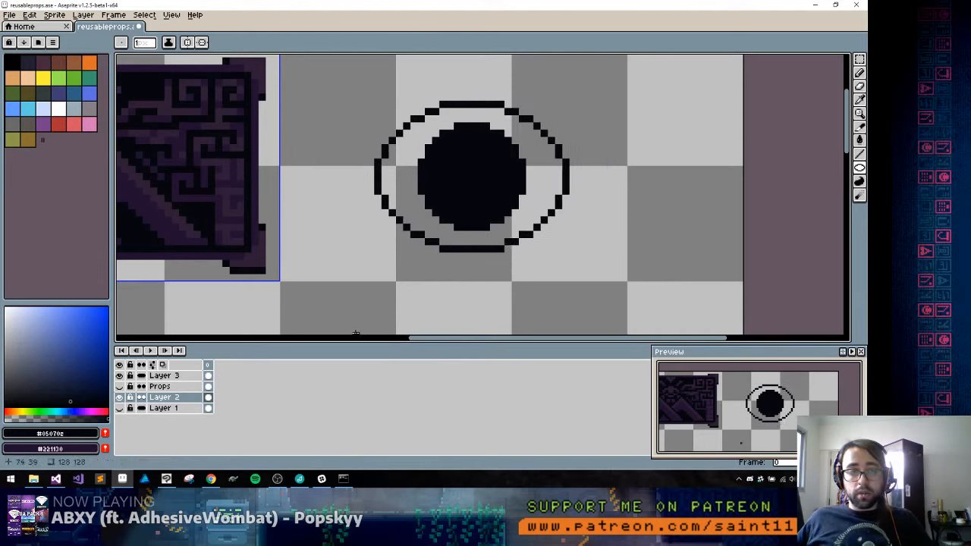
# Sample purple #2e1d36 from the carving and pencil a highlight along the ellipse's outer lower edge and up its right side
pyautogui.press('b')
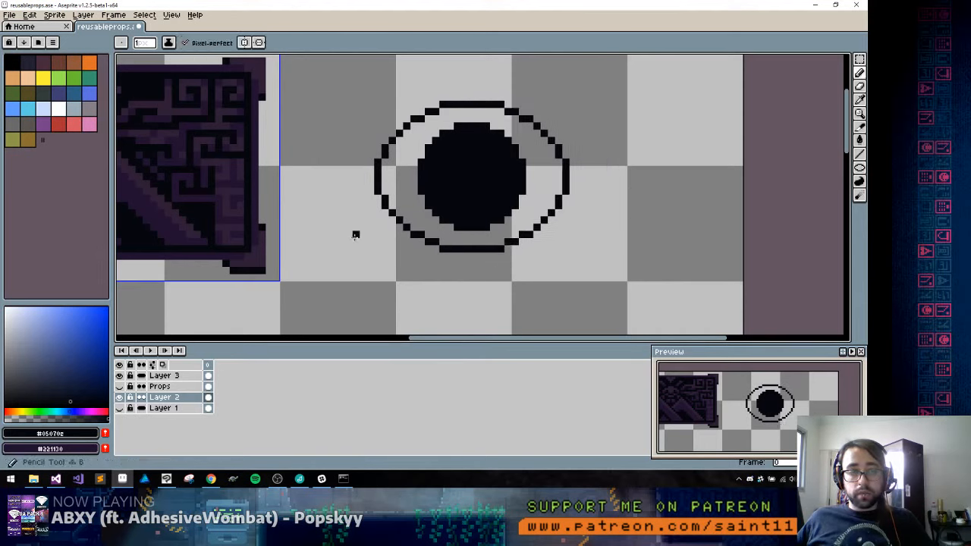
pyautogui.keyDown('alt'); pyautogui.click(249, 256); pyautogui.keyUp('alt')
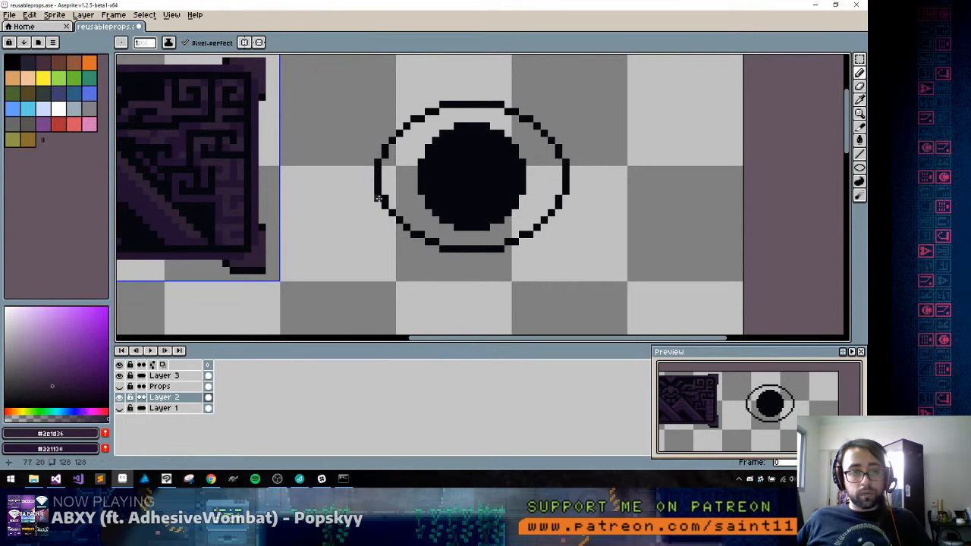
pyautogui.click(119, 408)
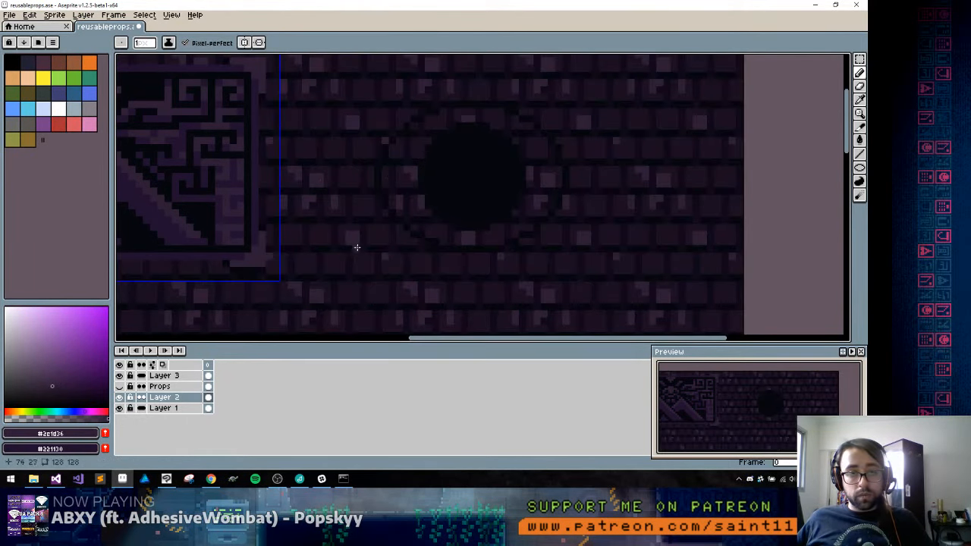
pyautogui.click(119, 408)
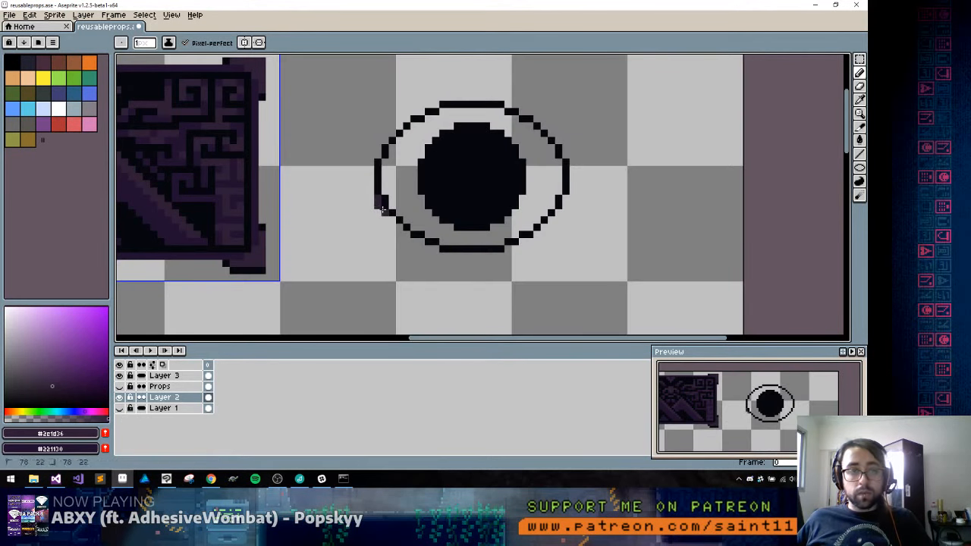
pyautogui.keyDown('shift'); pyautogui.click(414, 242); pyautogui.keyUp('shift')
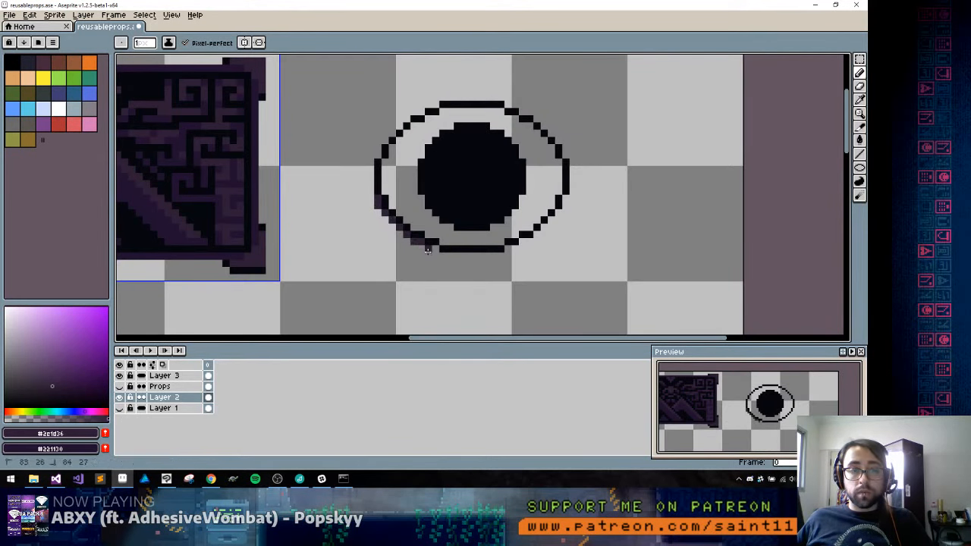
pyautogui.keyDown('shift'); pyautogui.click(442, 256); pyautogui.keyUp('shift')
pyautogui.keyDown('shift'); pyautogui.click(502, 258); pyautogui.keyUp('shift')
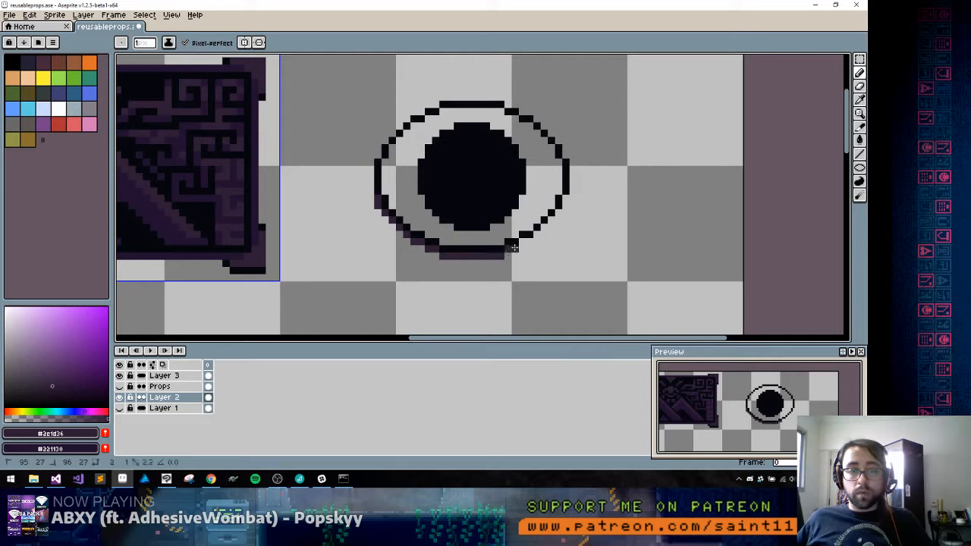
pyautogui.keyDown('shift'); pyautogui.click(522, 243); pyautogui.keyUp('shift')
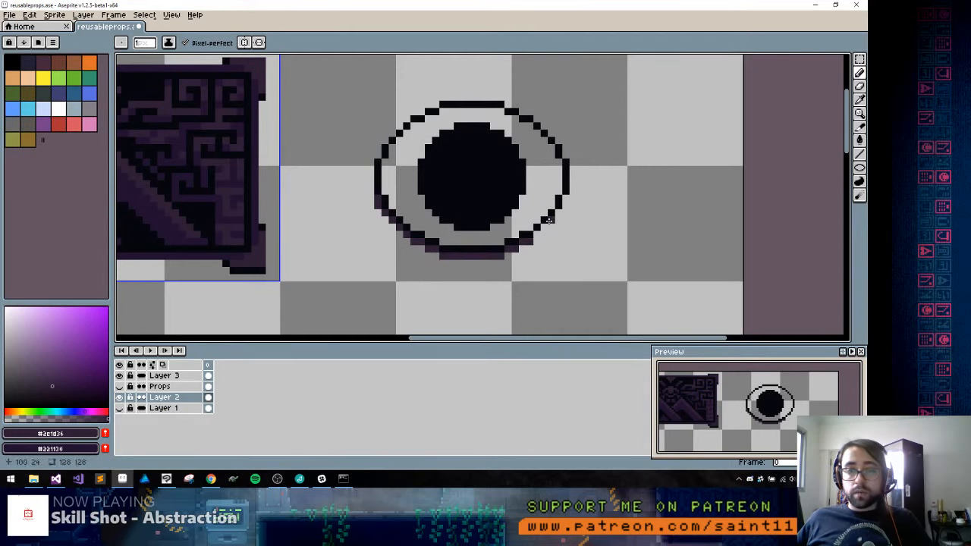
pyautogui.keyDown('shift'); pyautogui.click(566, 203); pyautogui.keyUp('shift')
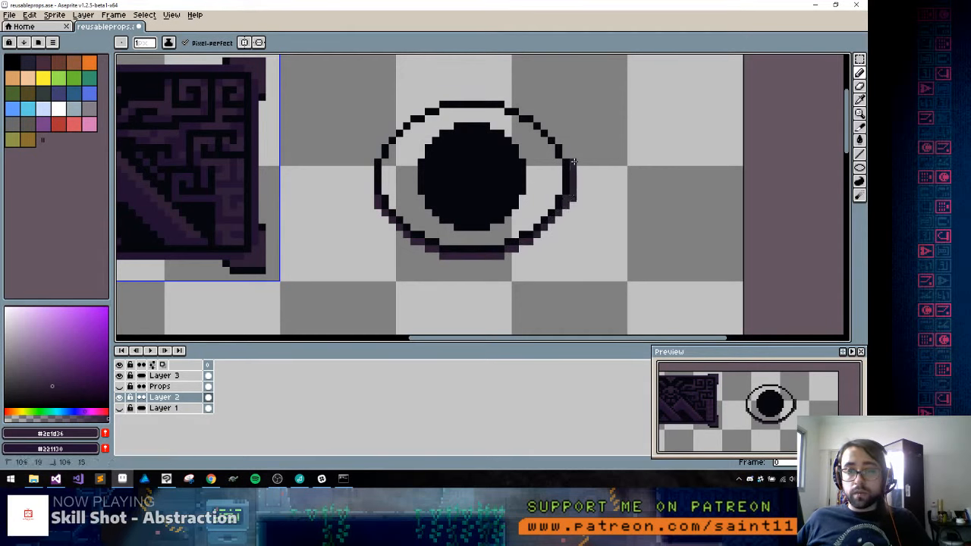
# Pencil the purple #2e1d36 highlight along the ellipse's inner lower right edge, its lower and outer left edges, and the filled circle's lower rim
pyautogui.moveTo(559, 169); pyautogui.dragTo(558, 192)
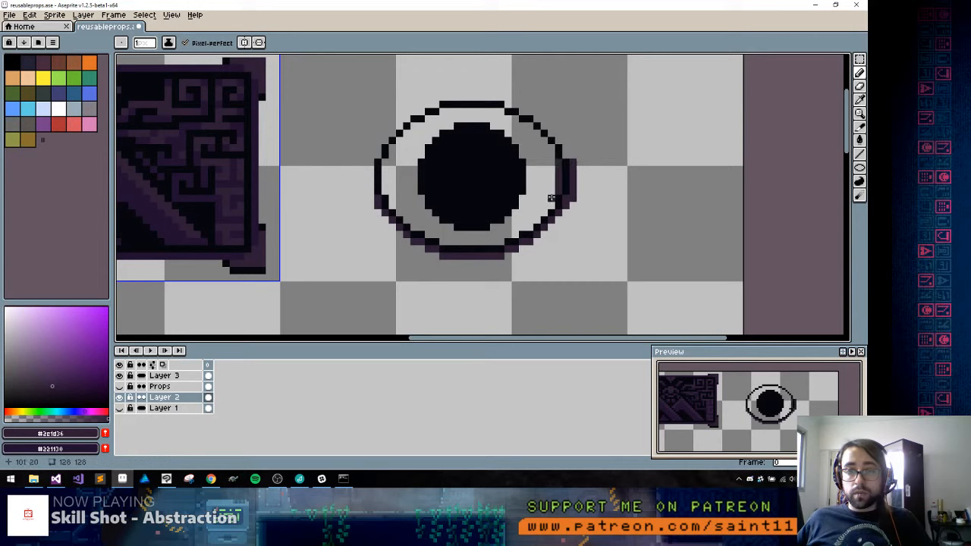
pyautogui.keyDown('shift'); pyautogui.click(501, 241); pyautogui.keyUp('shift')
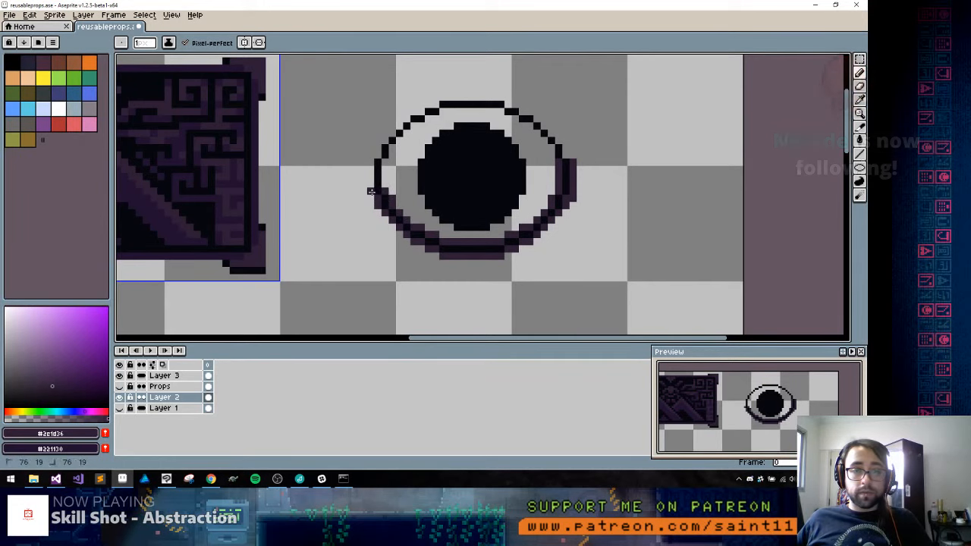
pyautogui.moveTo(372, 194); pyautogui.dragTo(373, 164)
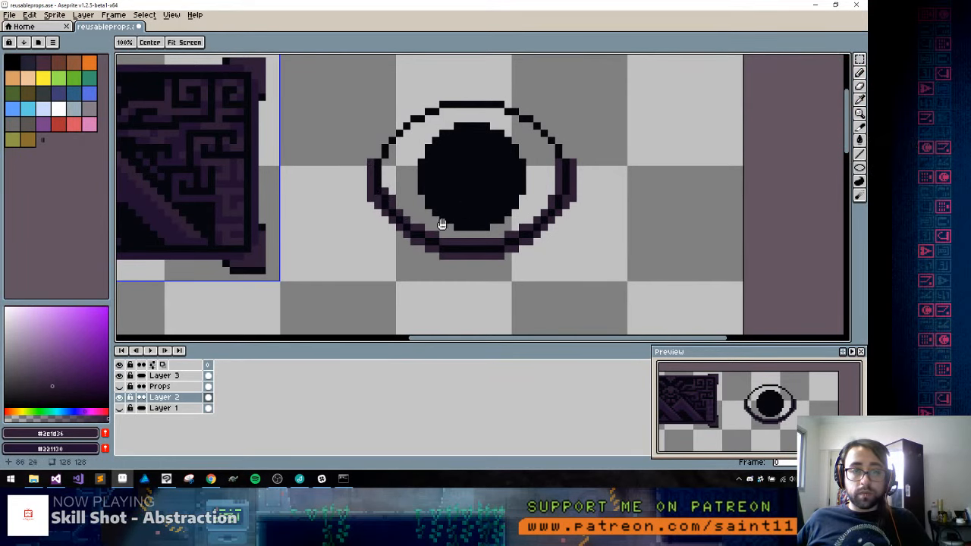
pyautogui.moveTo(443, 223)
pyautogui.mouseDown()
pyautogui.moveTo(611, 72)
pyautogui.moveTo(532, 221)
pyautogui.moveTo(416, 187)
pyautogui.mouseUp()
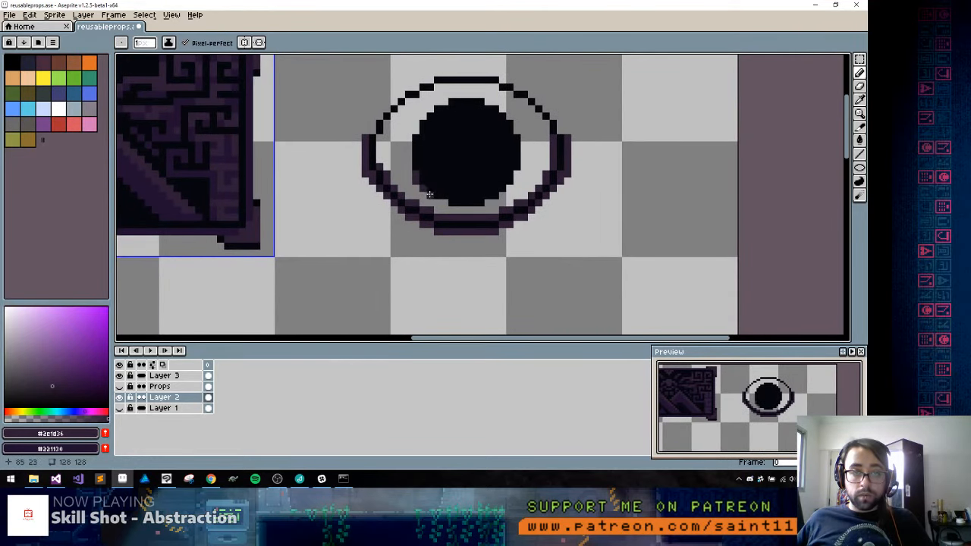
pyautogui.moveTo(461, 208)
pyautogui.mouseDown()
pyautogui.moveTo(483, 211)
pyautogui.moveTo(518, 175)
pyautogui.mouseUp()
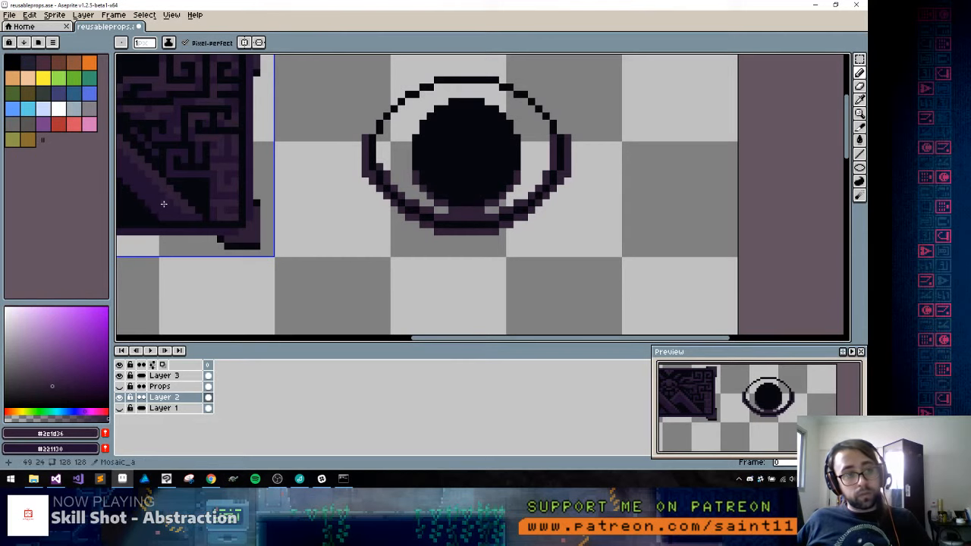
# Sample darker purple #221130 from the carving's mountain and fill the eye's highlights with it inside a rectangular selection
pyautogui.keyDown('alt'); pyautogui.click(163, 204); pyautogui.keyUp('alt')
pyautogui.press('m')
pyautogui.moveTo(341, 98)
pyautogui.mouseDown()
pyautogui.moveTo(635, 233)
pyautogui.moveTo(659, 271)
pyautogui.mouseUp()
pyautogui.press('g')
pyautogui.click(462, 212)
pyautogui.hotkey('ctrl', 'd')
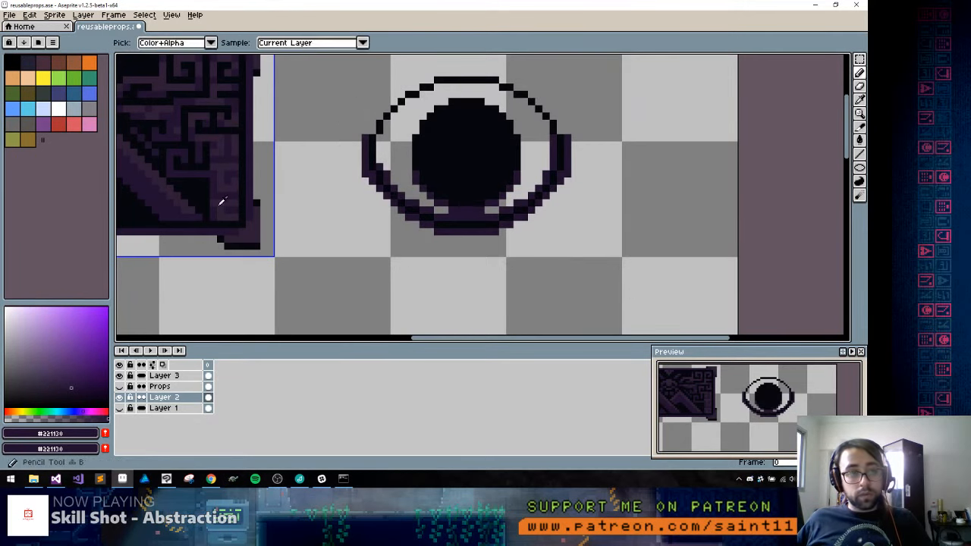
# Sample #2e1d36 from the carving's corner and pencil lighter accents along the bottom of the circle and ellipse
pyautogui.keyDown('alt'); pyautogui.click(256, 223); pyautogui.keyUp('alt')
pyautogui.press('b')
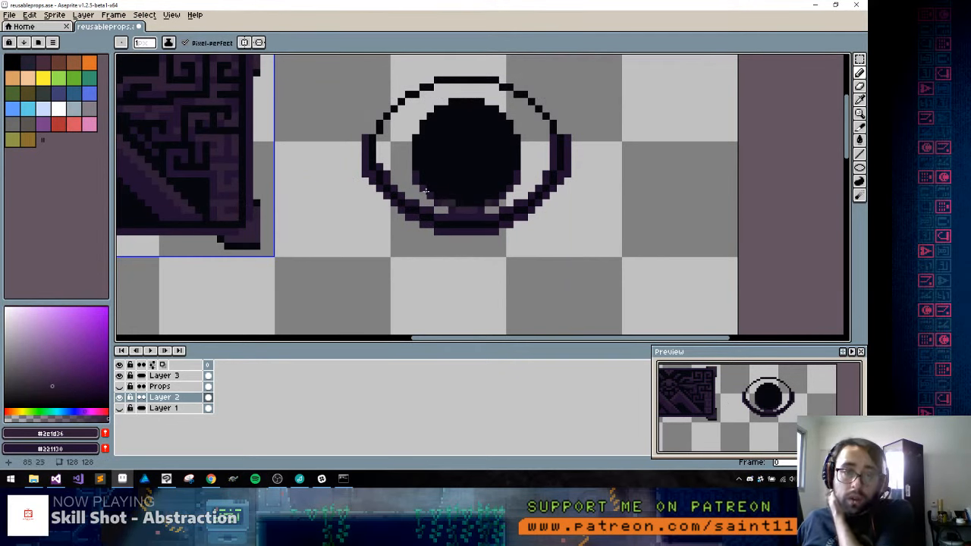
pyautogui.keyDown('alt'); pyautogui.click(454, 197); pyautogui.keyUp('alt')
pyautogui.keyDown('alt'); pyautogui.click(444, 200); pyautogui.keyUp('alt')
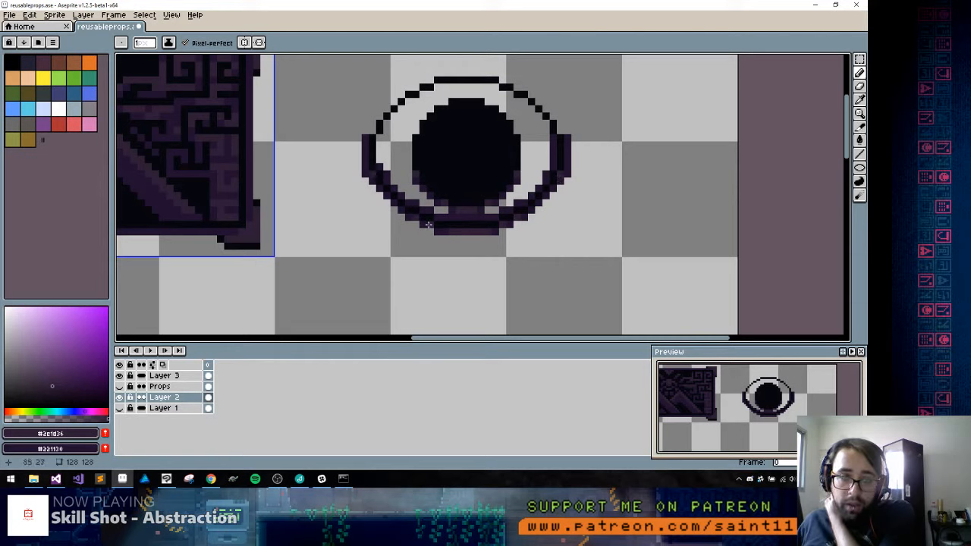
# Pencil a #221130 line along the inside of the ellipse's upper edge, from the right side around to the left
pyautogui.keyDown('alt'); pyautogui.click(556, 151); pyautogui.keyUp('alt')
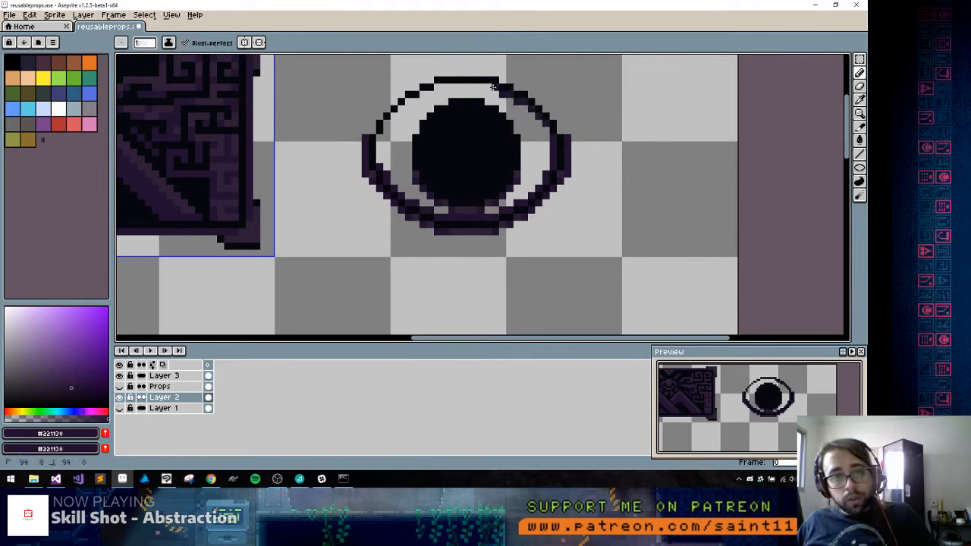
pyautogui.keyDown('shift'); pyautogui.click(437, 89); pyautogui.keyUp('shift')
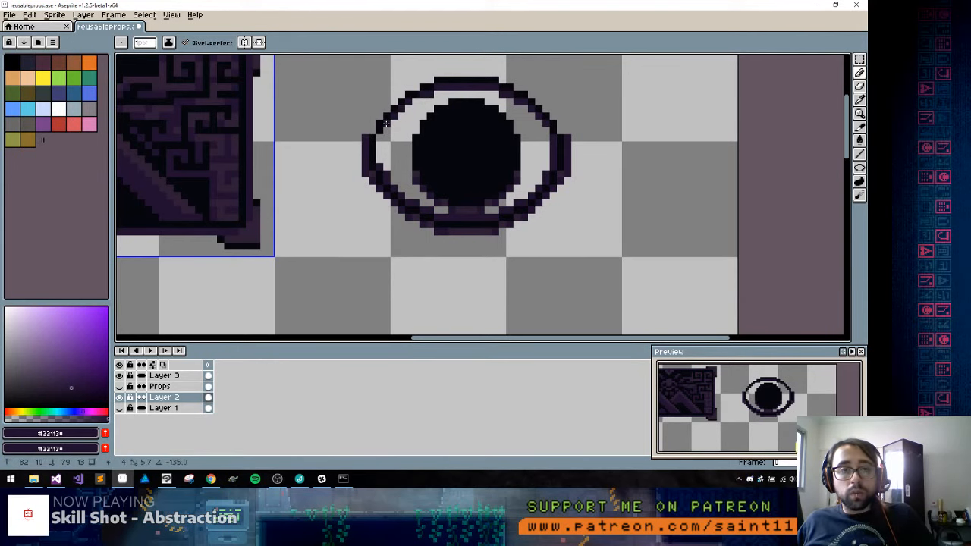
pyautogui.scroll(-3, 387, 180)
pyautogui.scroll(2, 383, 176)
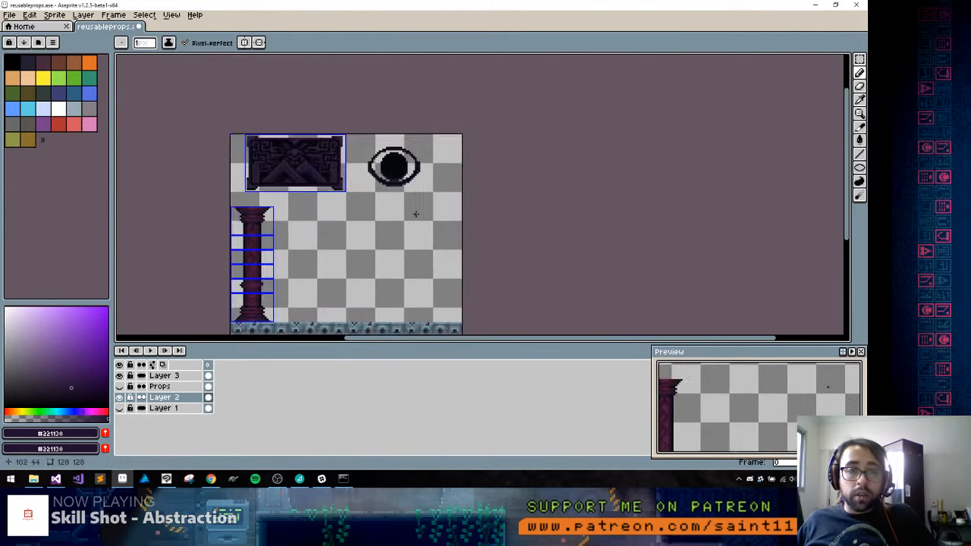
# Show Layer 1 and move the eye carving down and slightly left onto the open brick wall
pyautogui.moveTo(418, 171); pyautogui.dragTo(495, 158)
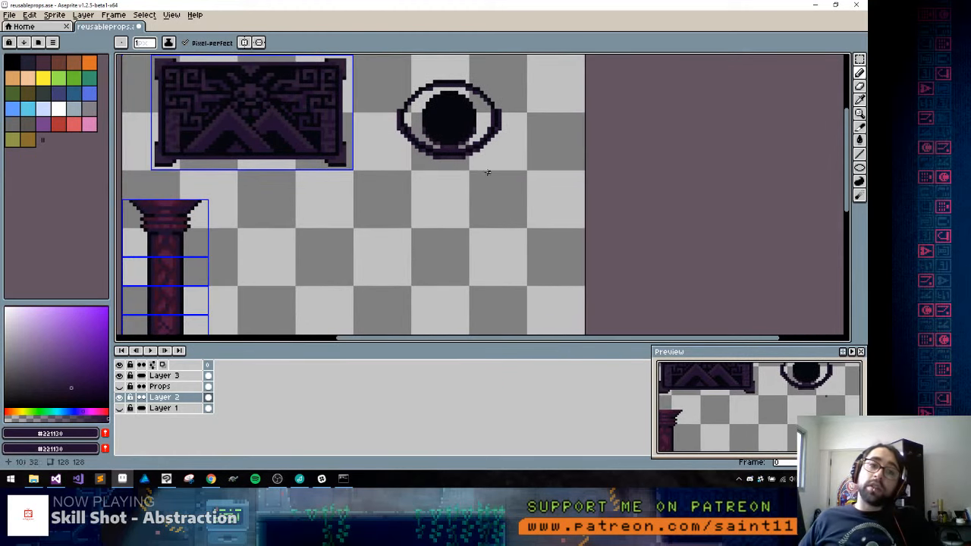
pyautogui.click(120, 409)
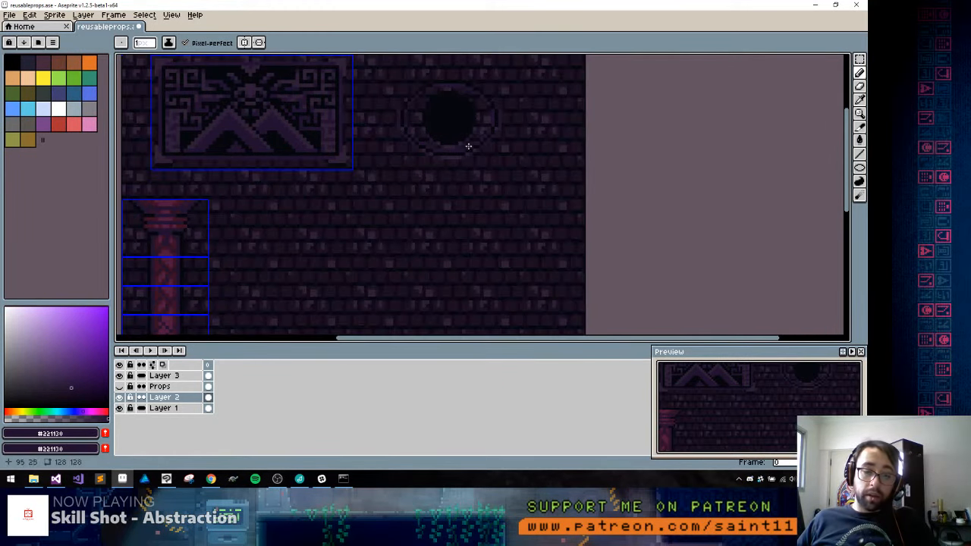
pyautogui.press('m')
pyautogui.moveTo(509, 67); pyautogui.dragTo(382, 188)
pyautogui.moveTo(425, 152); pyautogui.dragTo(503, 141)
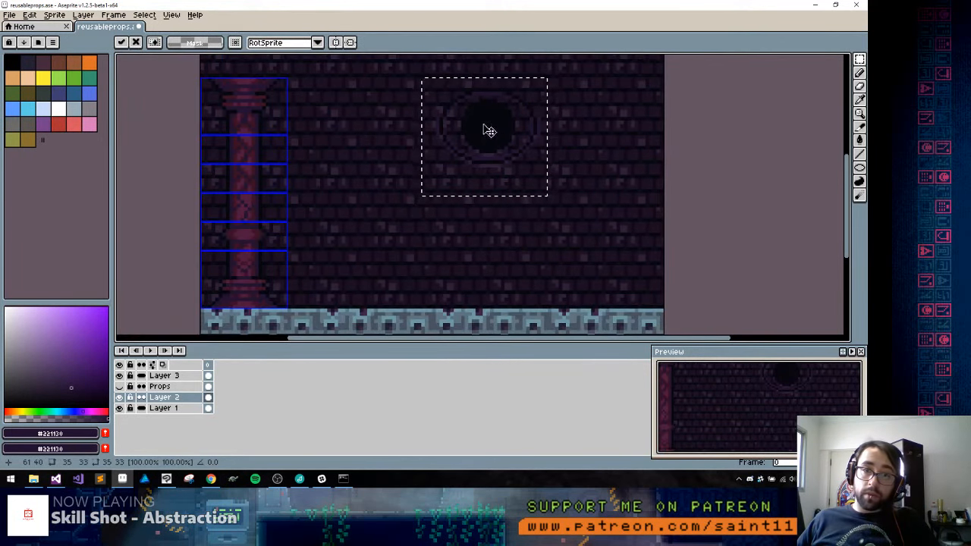
pyautogui.scroll(1, 454, 131)
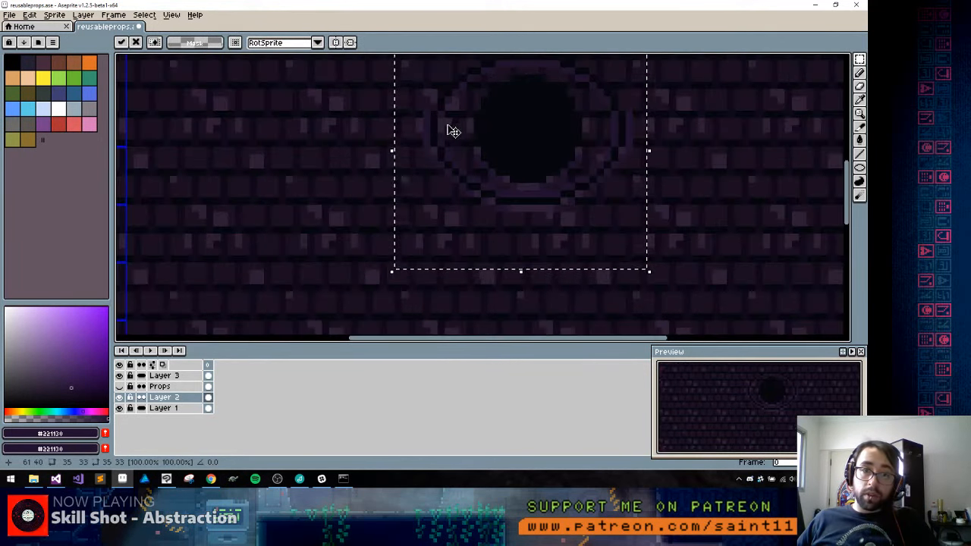
pyautogui.click(120, 398)
pyautogui.click(119, 398)
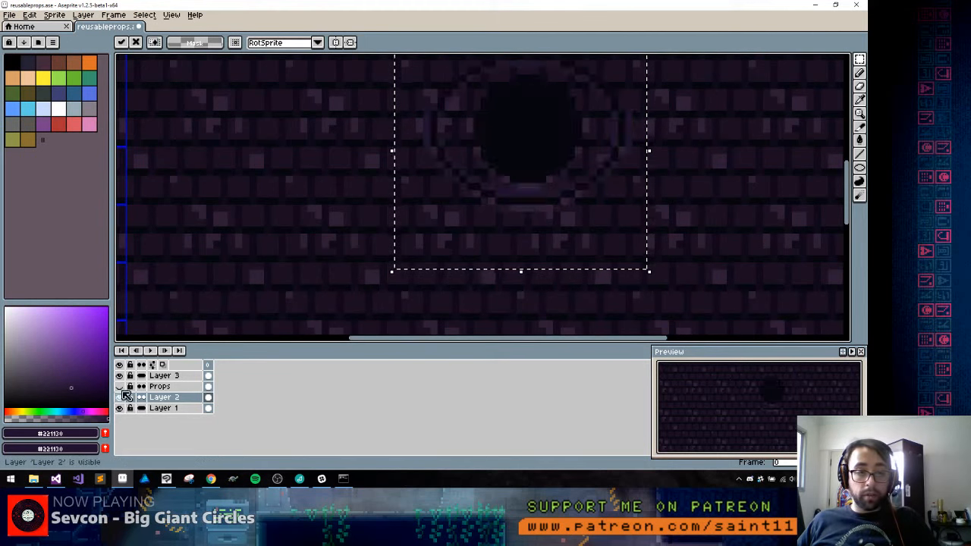
# Fill the ring between the ellipse outline and the dark circle with purple #221130
pyautogui.press('g')
pyautogui.keyDown('alt'); pyautogui.click(524, 187); pyautogui.keyUp('alt')
pyautogui.click(460, 146)
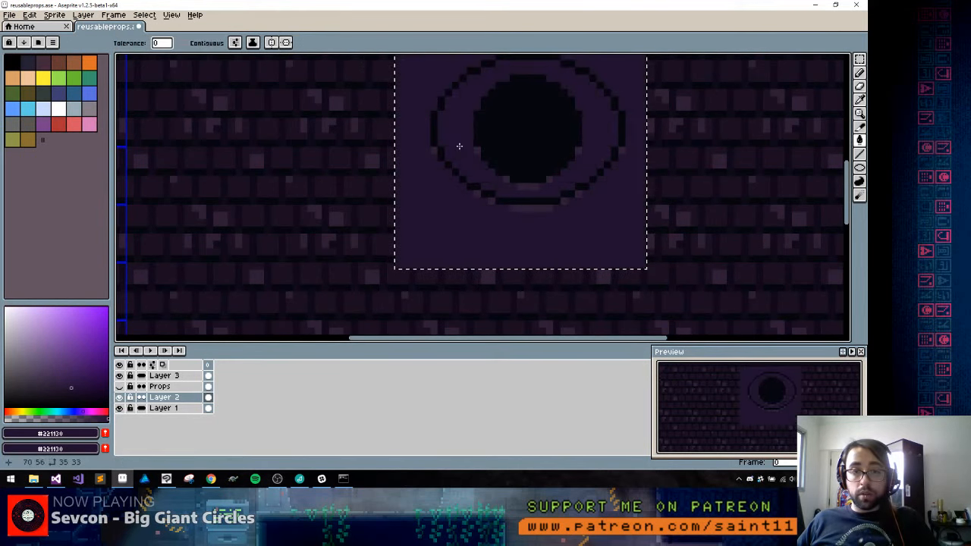
pyautogui.hotkey('ctrl', 'z')
pyautogui.click(460, 146)
# Touch up the circle's lower rim with #2e1d36 and pencil a #221130 arc just inside its upper edge
pyautogui.moveTo(513, 214); pyautogui.dragTo(467, 280)
pyautogui.press('b')
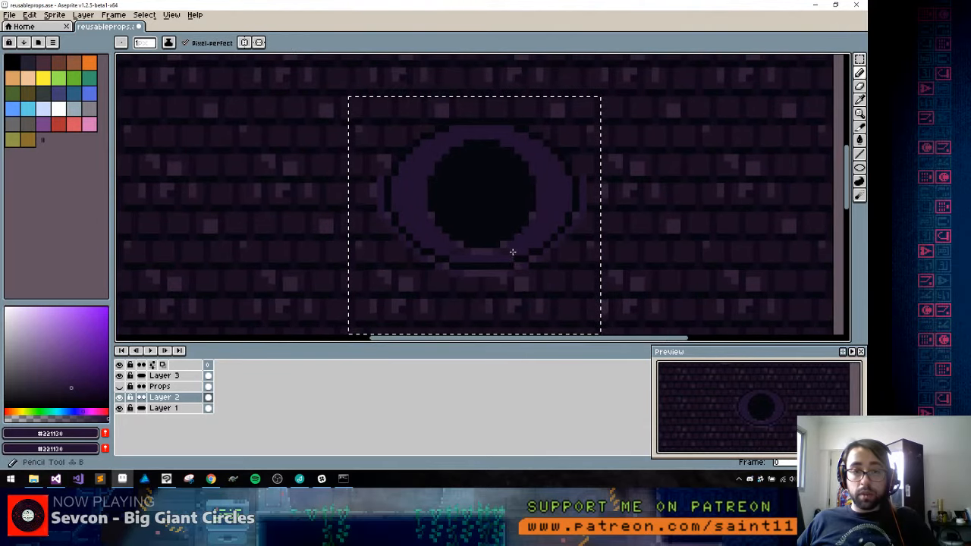
pyautogui.keyDown('alt'); pyautogui.click(468, 252); pyautogui.keyUp('alt')
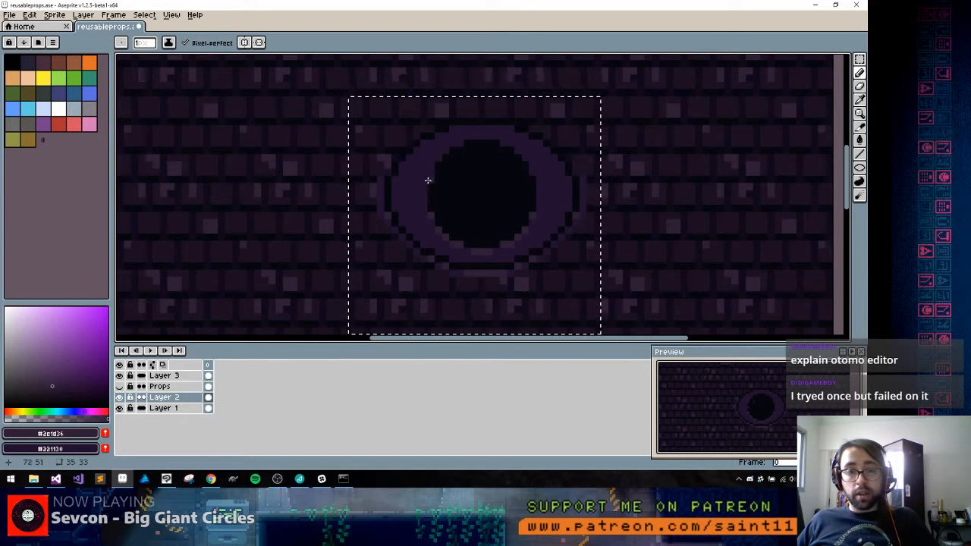
pyautogui.keyDown('alt'); pyautogui.click(451, 175); pyautogui.keyUp('alt')
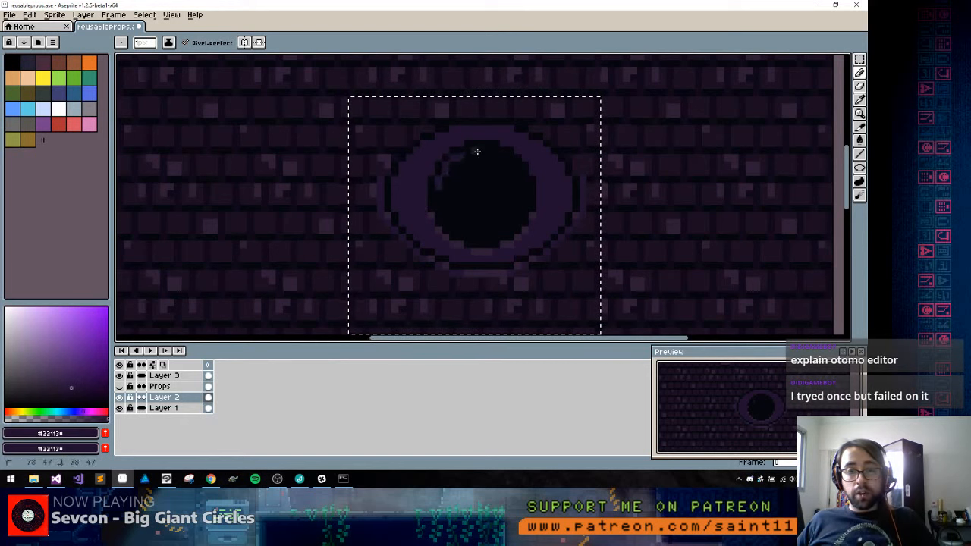
pyautogui.keyDown('alt'); pyautogui.click(525, 188); pyautogui.keyUp('alt')
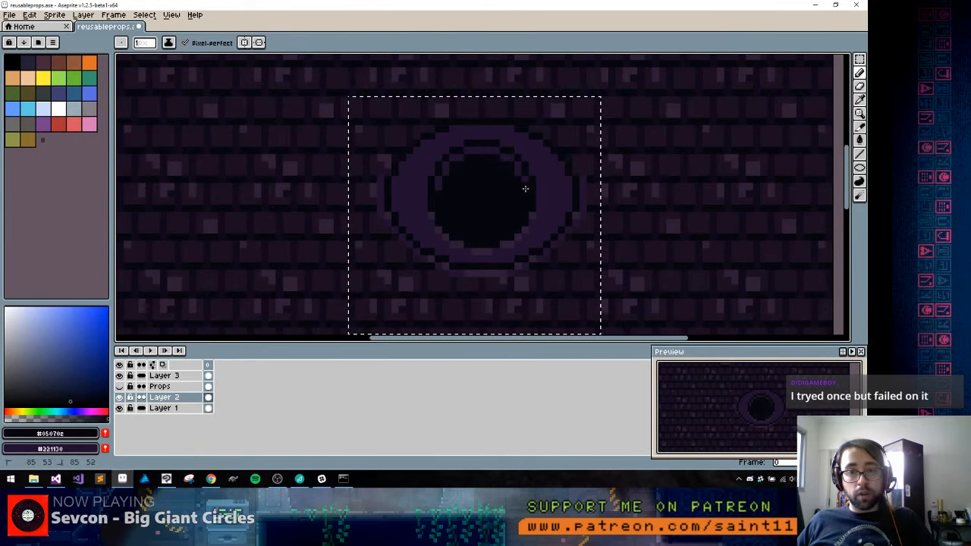
# Try a small freehand #221130 mark in the centre of the dark circle, sampling the colour from the pillar
pyautogui.scroll(-5, 438, 188)
pyautogui.scroll(5, 377, 159)
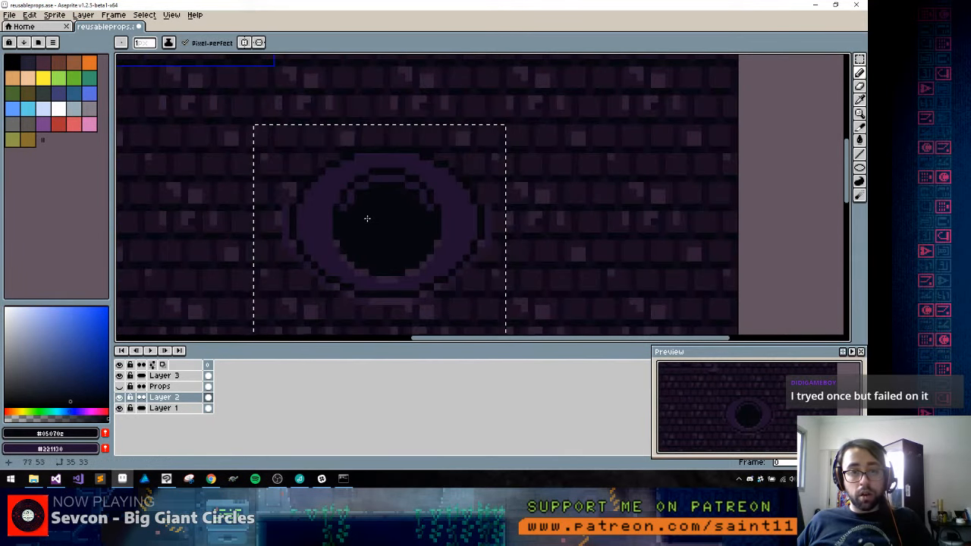
pyautogui.scroll(-5, 377, 160)
pyautogui.scroll(5, 321, 262)
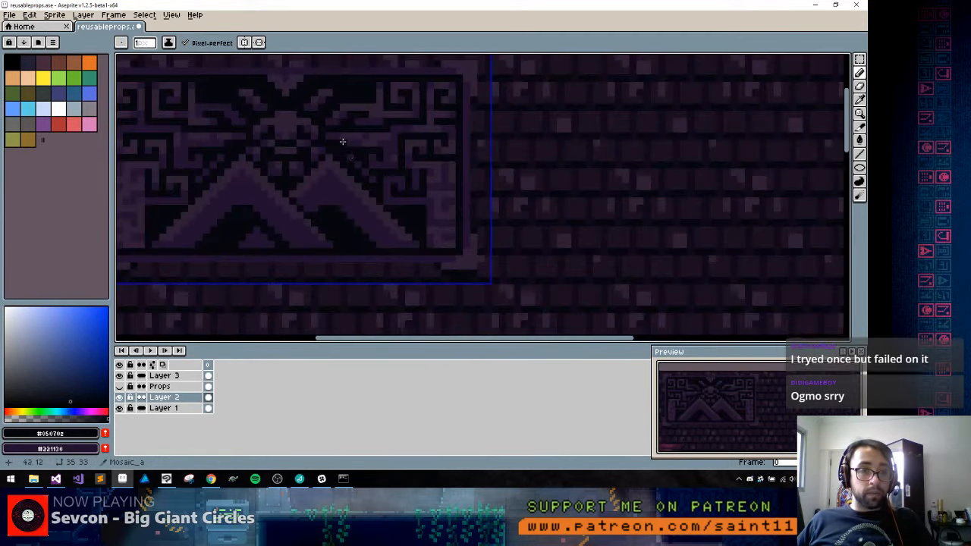
pyautogui.press('space')
pyautogui.moveTo(321, 262); pyautogui.dragTo(474, 81)
pyautogui.moveTo(351, 230); pyautogui.dragTo(355, 91)
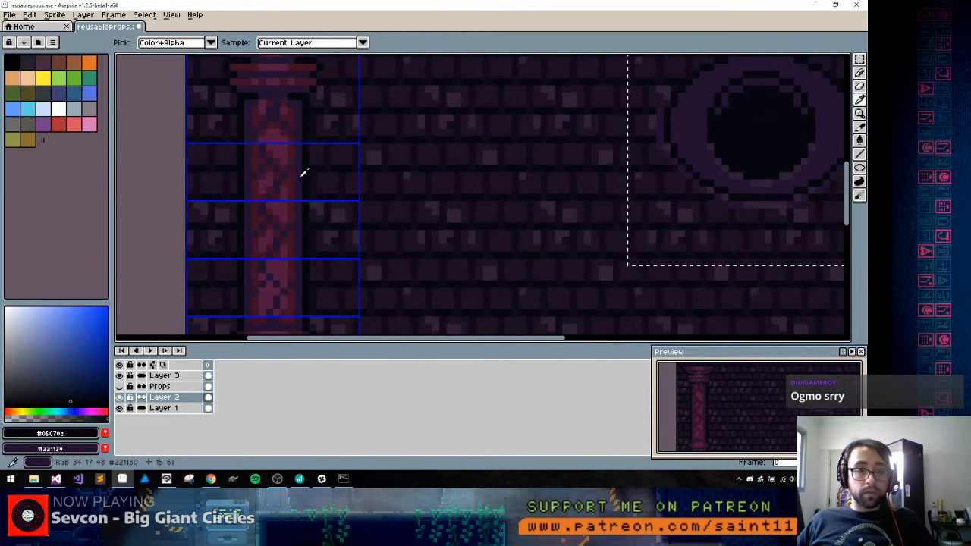
pyautogui.keyDown('alt'); pyautogui.click(301, 173); pyautogui.keyUp('alt')
pyautogui.press('space')
pyautogui.moveTo(730, 147)
pyautogui.mouseDown()
pyautogui.moveTo(506, 165)
pyautogui.moveTo(536, 142)
pyautogui.mouseUp()
pyautogui.hotkey('ctrl', 'd')
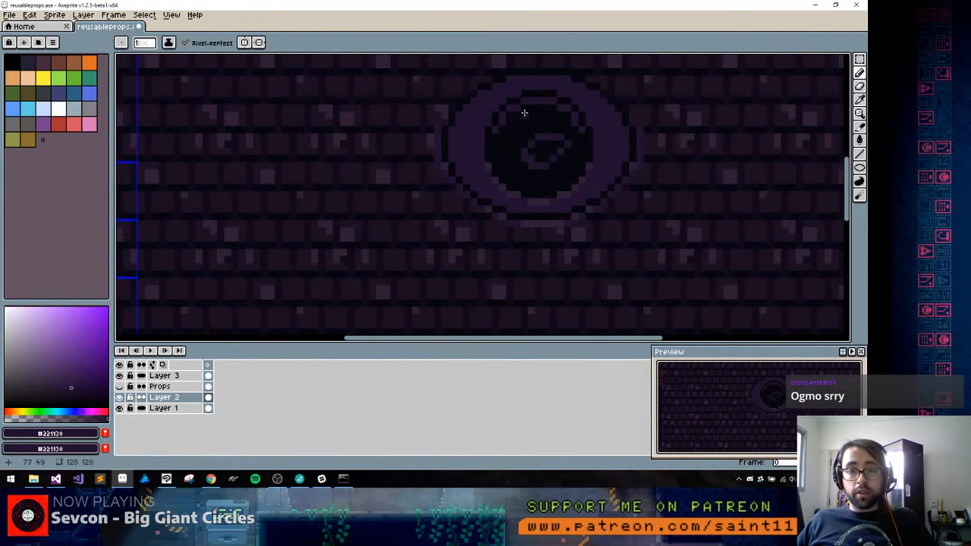
pyautogui.hotkey('ctrl', 'z')
pyautogui.hotkey('ctrl', 'z')
# Clear the selection and trim the ends of the arc inside the circle with near-black #05070e
pyautogui.hotkey('ctrl', 'd')
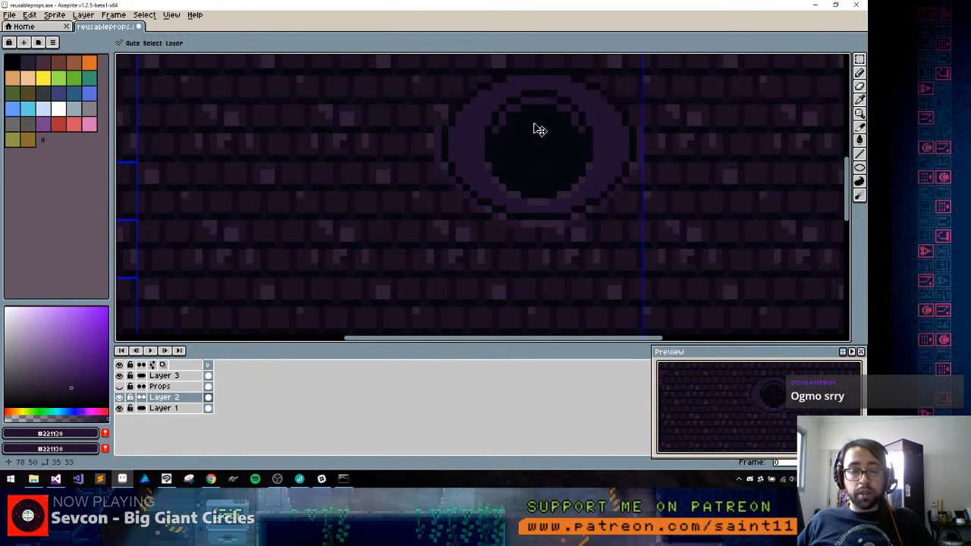
pyautogui.press('space')
pyautogui.moveTo(529, 126); pyautogui.dragTo(494, 157)
pyautogui.keyDown('alt'); pyautogui.click(470, 154); pyautogui.keyUp('alt')
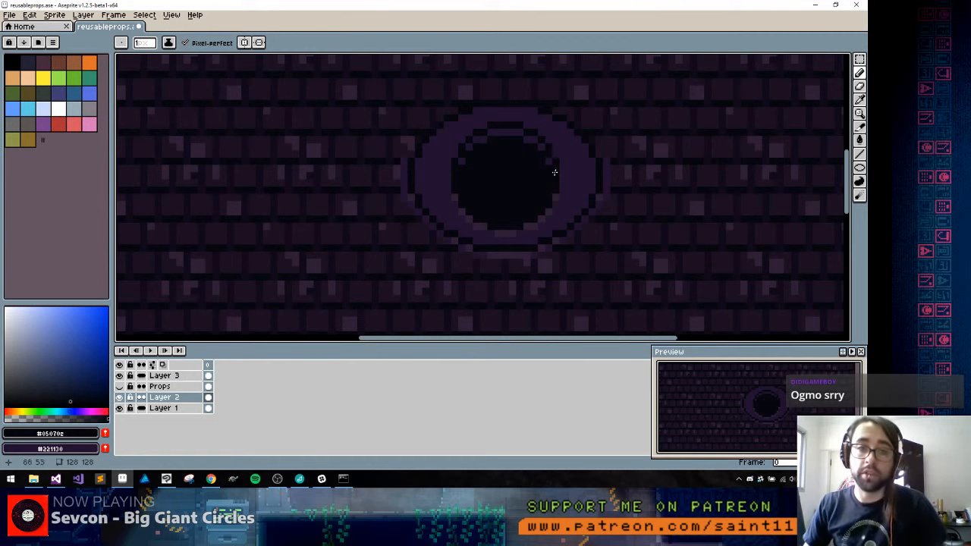
# Erase the purple strips outside the ellipse's left and right sides and lighten its lower outer edge with #2e1d36
pyautogui.keyDown('alt'); pyautogui.click(405, 141); pyautogui.keyUp('alt')
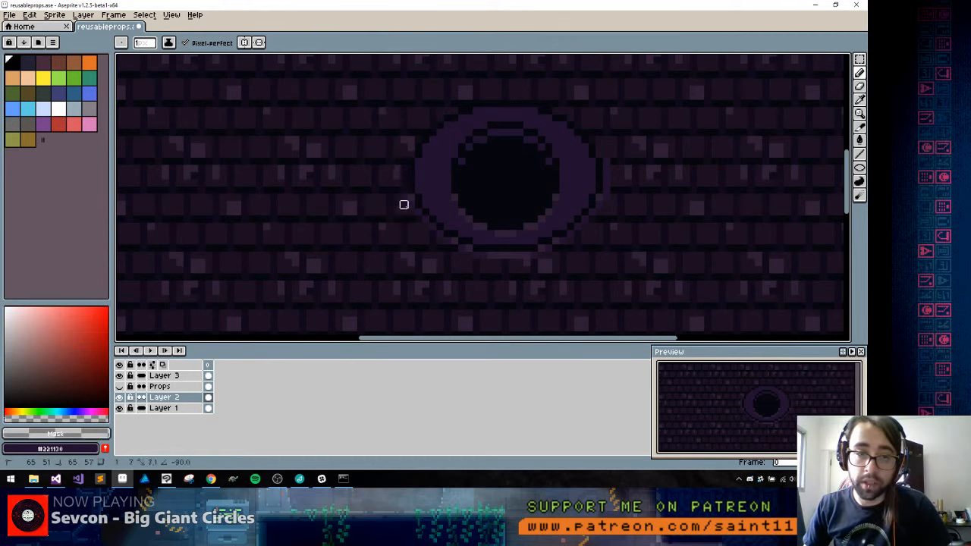
pyautogui.moveTo(606, 161); pyautogui.dragTo(599, 240)
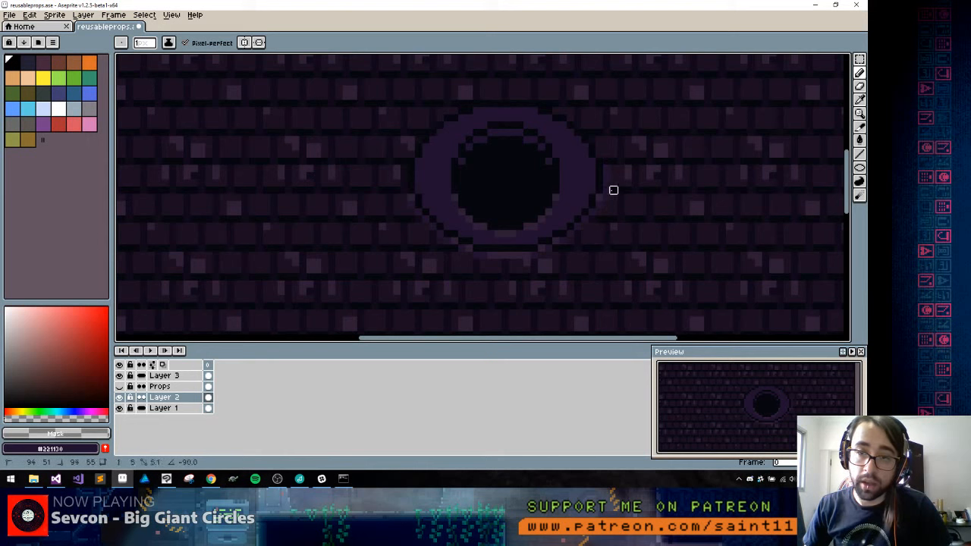
pyautogui.moveTo(613, 189); pyautogui.dragTo(606, 176)
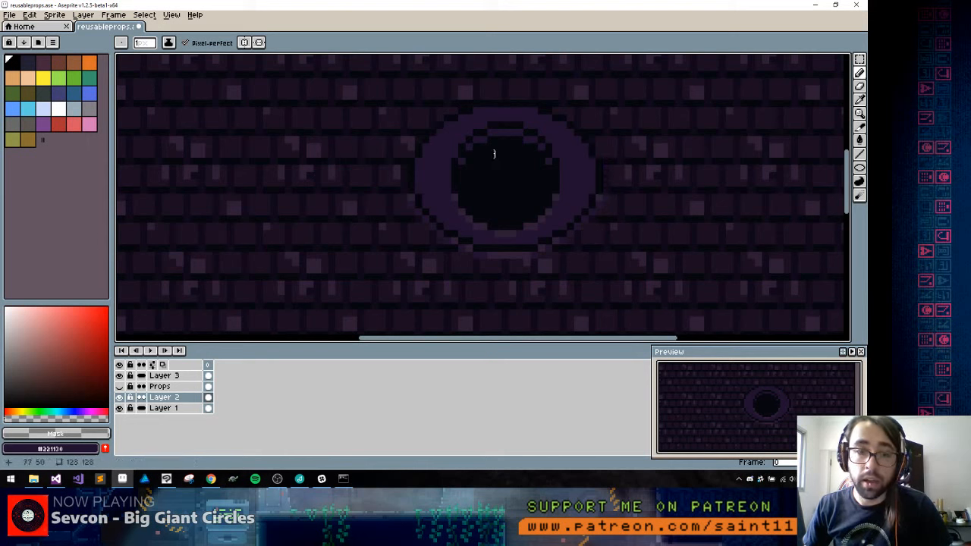
pyautogui.keyDown('alt'); pyautogui.click(410, 197); pyautogui.keyUp('alt')
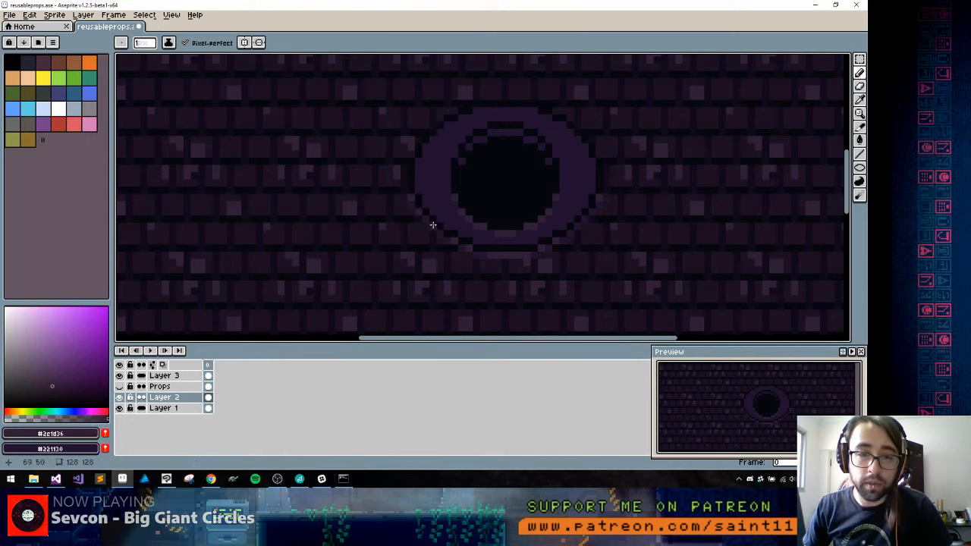
pyautogui.moveTo(444, 236); pyautogui.dragTo(445, 239)
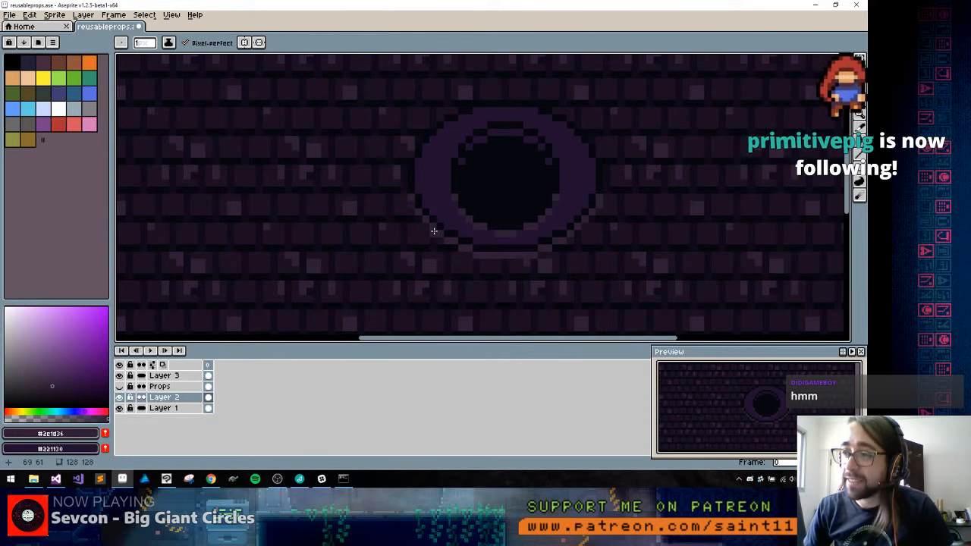
pyautogui.moveTo(458, 193); pyautogui.dragTo(484, 183)
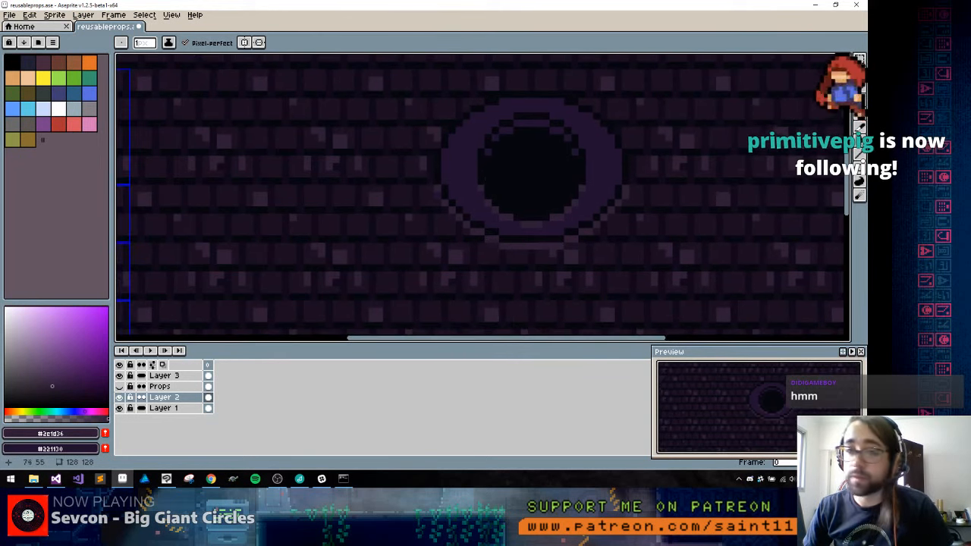
pyautogui.scroll(-4, 524, 151)
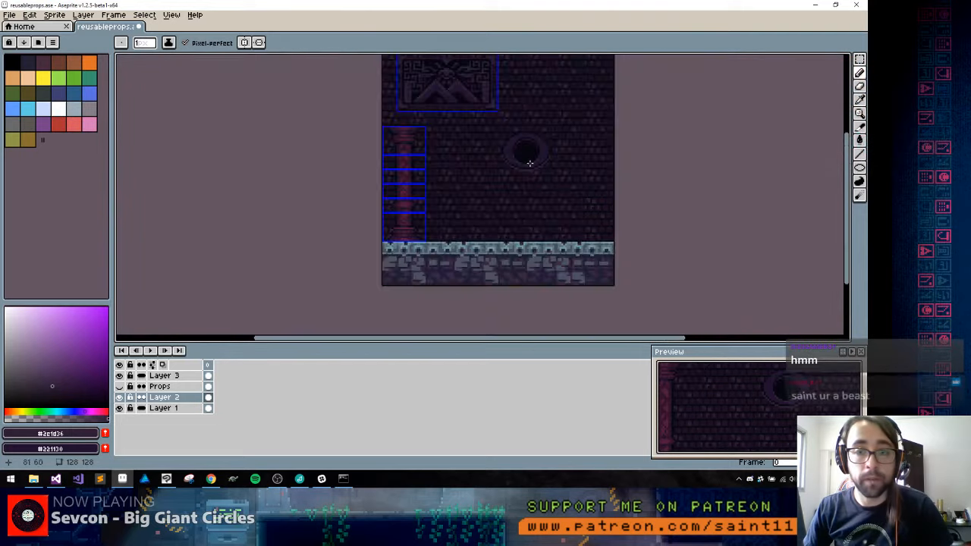
pyautogui.scroll(2, 527, 159)
pyautogui.moveTo(490, 101); pyautogui.dragTo(437, 154)
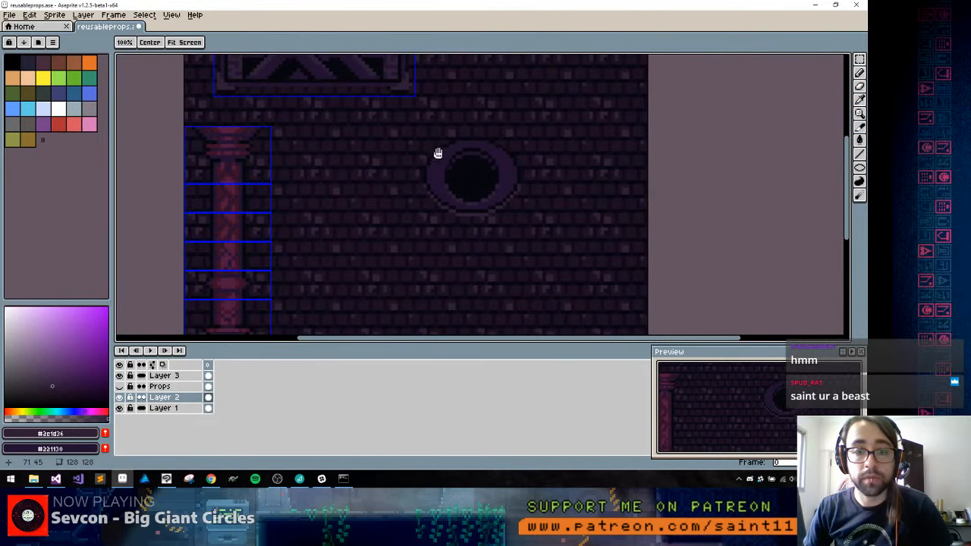
# Pencil a small #2e1d36 stud on the left and right of the purple ring, with a near-black #05070e shadow beneath each
pyautogui.scroll(2, 486, 178)
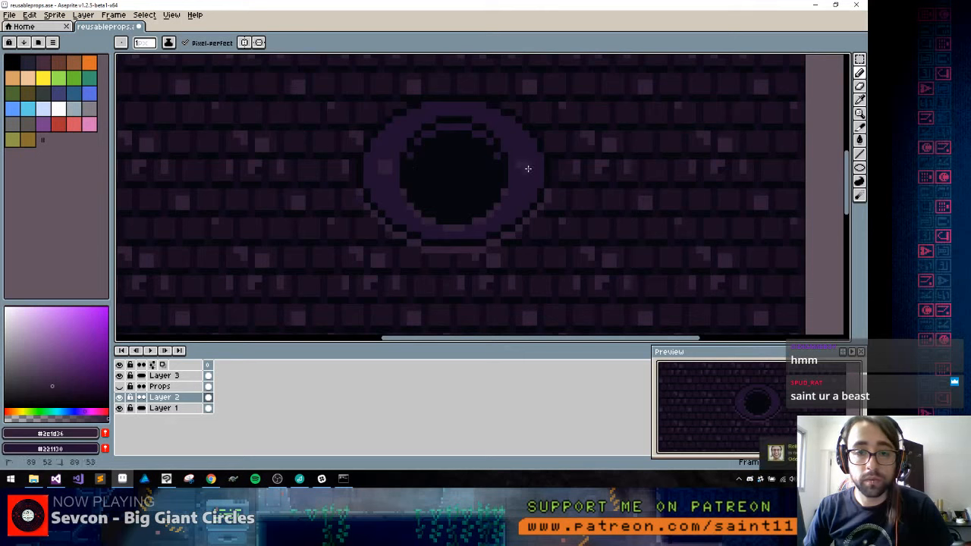
pyautogui.scroll(3, 531, 174)
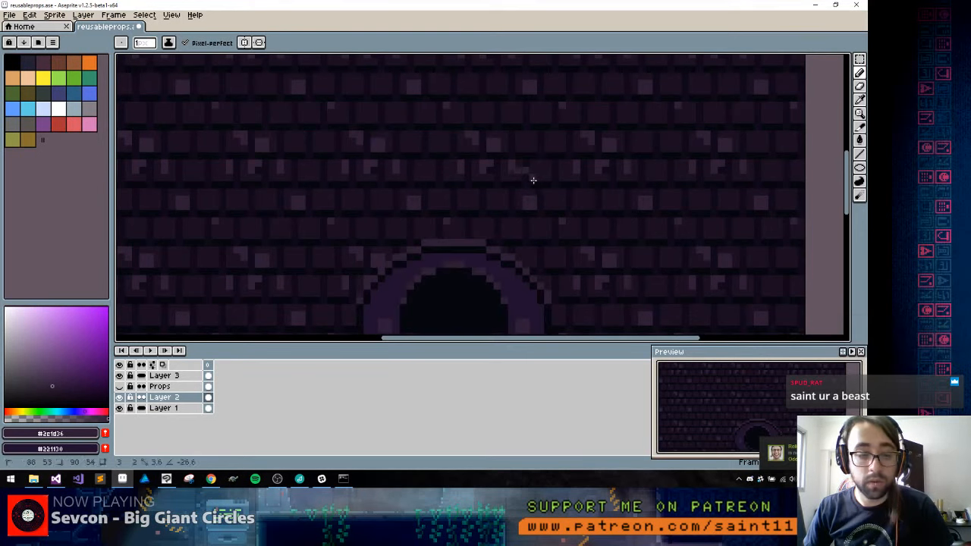
pyautogui.scroll(-3, 531, 182)
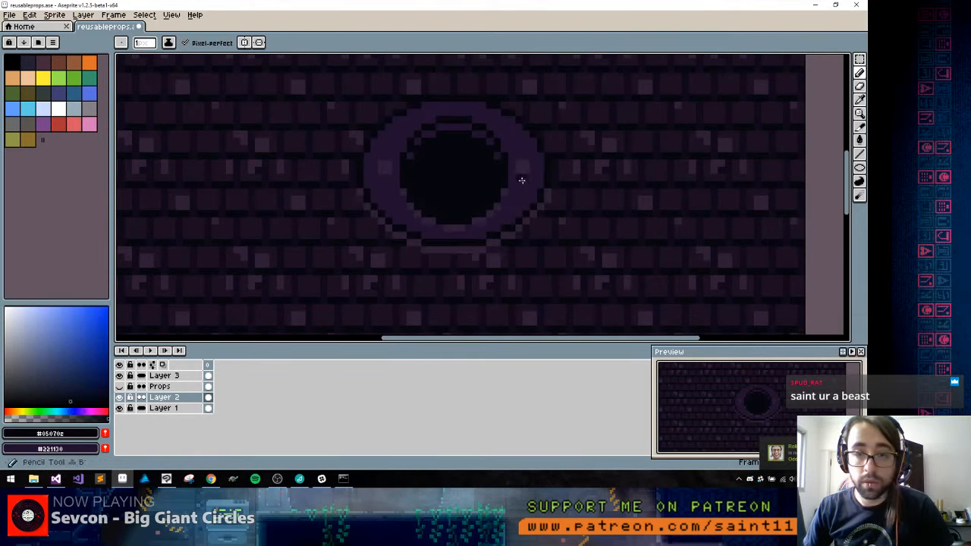
pyautogui.scroll(-5, 423, 251)
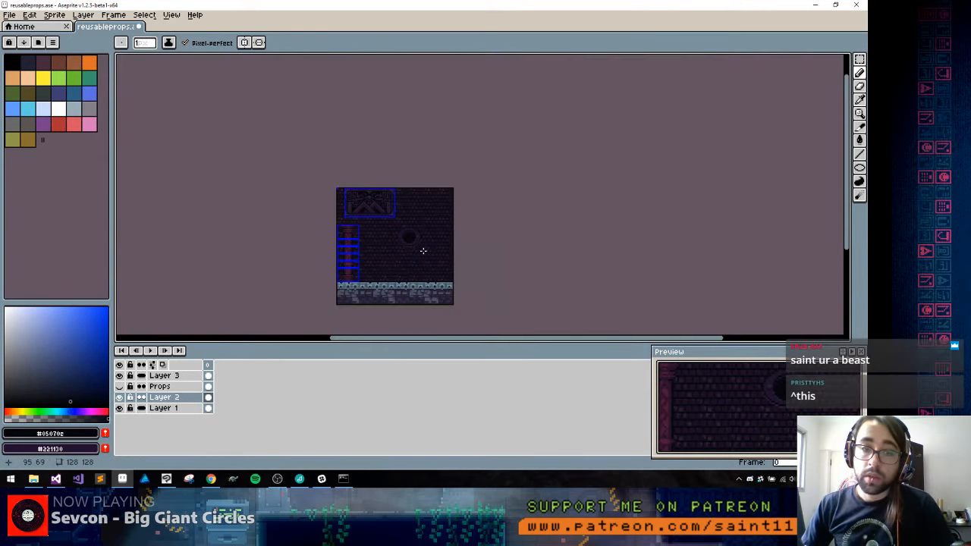
pyautogui.scroll(6, 423, 250)
# Draw a #2e1d36 inverted trapezoid ornament above the ring and edge its slanted sides with near-black #05070e
pyautogui.moveTo(369, 162)
pyautogui.mouseDown()
pyautogui.moveTo(476, 167)
pyautogui.moveTo(489, 155)
pyautogui.mouseUp()
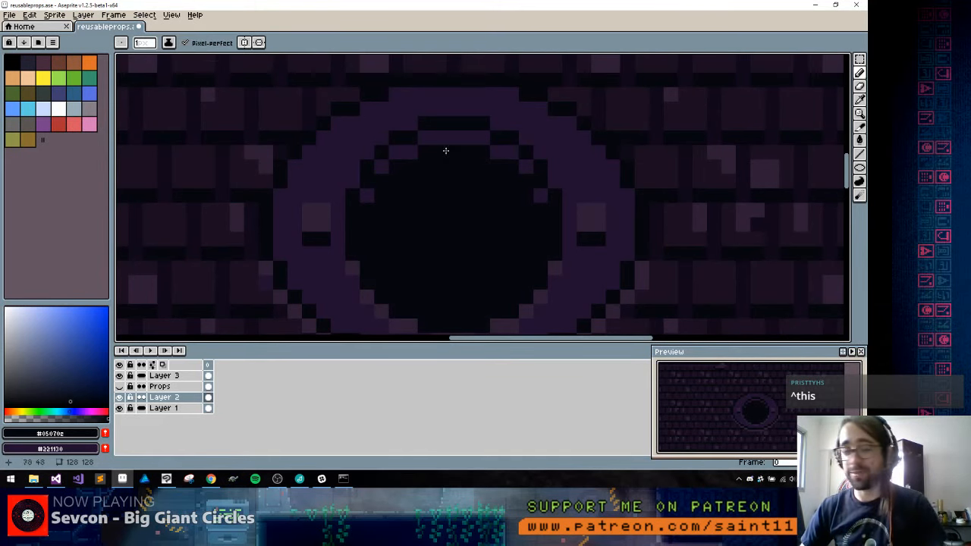
pyautogui.keyDown('alt'); pyautogui.click(407, 157); pyautogui.keyUp('alt')
pyautogui.press('space')
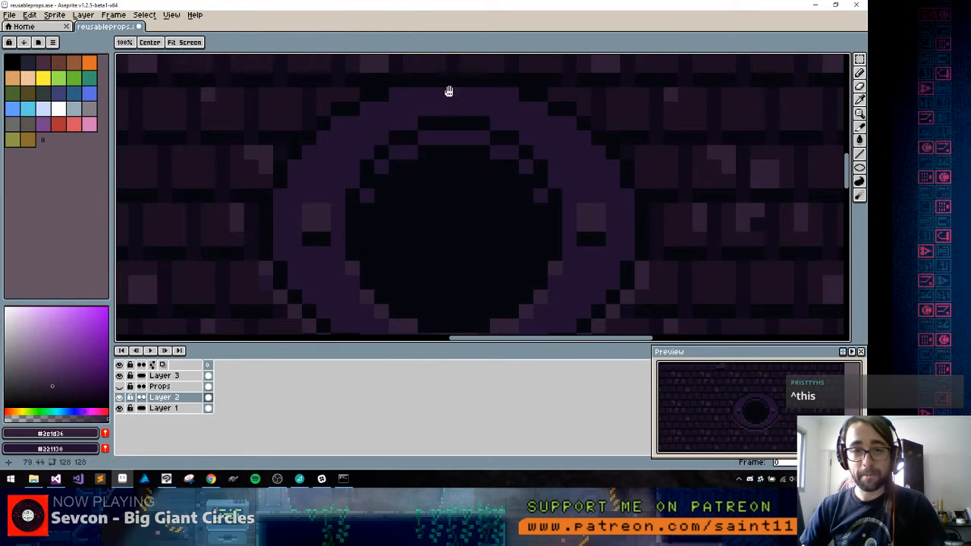
pyautogui.moveTo(449, 92); pyautogui.dragTo(461, 188)
pyautogui.moveTo(454, 149)
pyautogui.mouseDown()
pyautogui.moveTo(480, 153)
pyautogui.moveTo(473, 161)
pyautogui.moveTo(466, 147)
pyautogui.moveTo(457, 156)
pyautogui.moveTo(484, 161)
pyautogui.moveTo(439, 135)
pyautogui.moveTo(502, 142)
pyautogui.moveTo(436, 148)
pyautogui.mouseUp()
pyautogui.keyDown('alt'); pyautogui.click(454, 175); pyautogui.keyUp('alt')
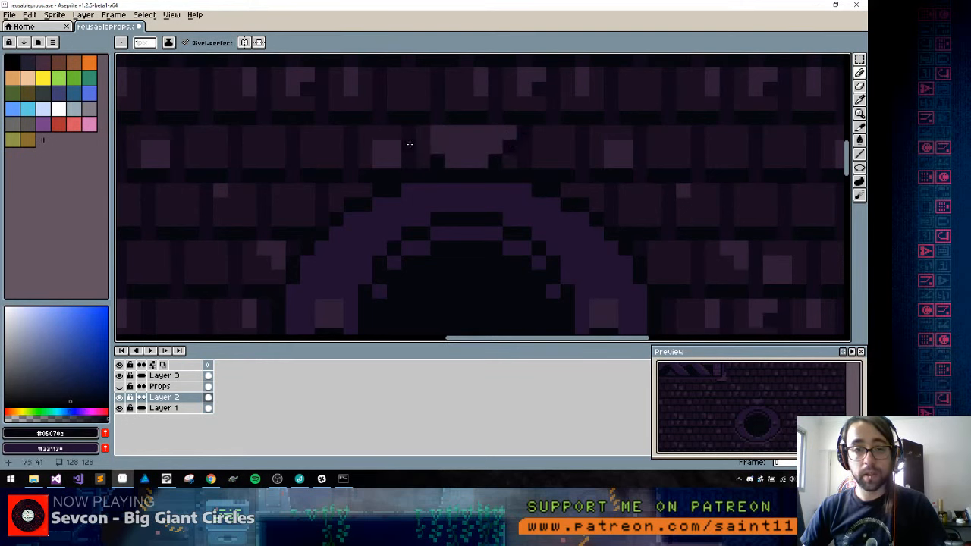
pyautogui.keyDown('alt'); pyautogui.click(473, 130); pyautogui.keyUp('alt')
pyautogui.moveTo(521, 119)
pyautogui.mouseDown()
pyautogui.moveTo(411, 121)
pyautogui.moveTo(433, 137)
pyautogui.moveTo(439, 163)
pyautogui.moveTo(396, 144)
pyautogui.mouseUp()
pyautogui.keyDown('alt'); pyautogui.click(438, 173); pyautogui.keyUp('alt')
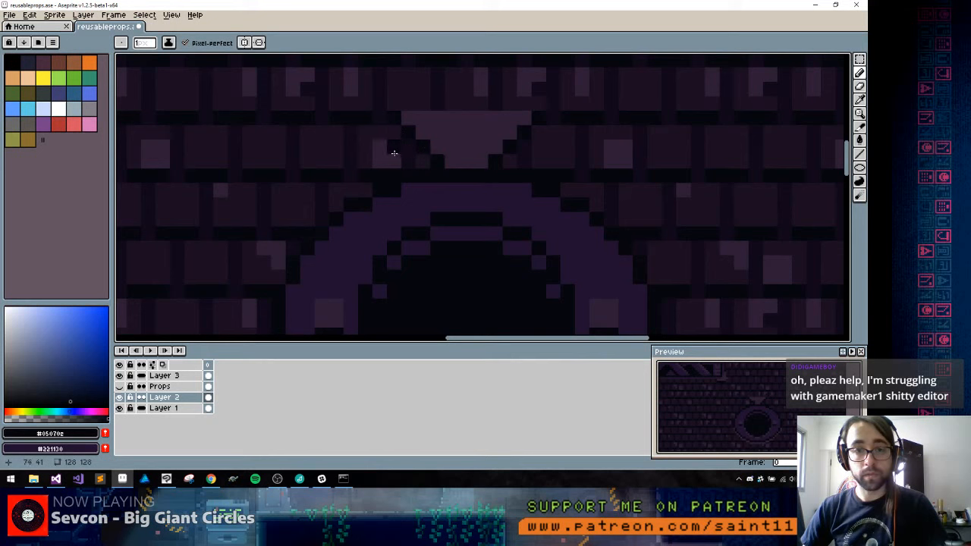
# Shade the ornament above the ring with a #221130 V-shaped band and a near-black #05070e V inside it
pyautogui.keyDown('alt'); pyautogui.click(552, 106); pyautogui.keyUp('alt')
pyautogui.keyDown('alt'); pyautogui.click(486, 190); pyautogui.keyUp('alt')
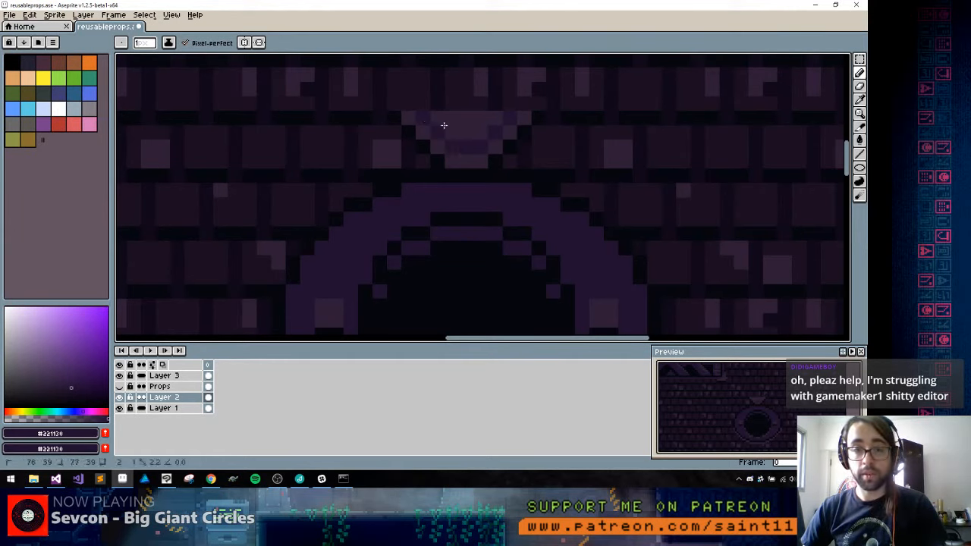
pyautogui.keyDown('alt'); pyautogui.click(410, 133); pyautogui.keyUp('alt')
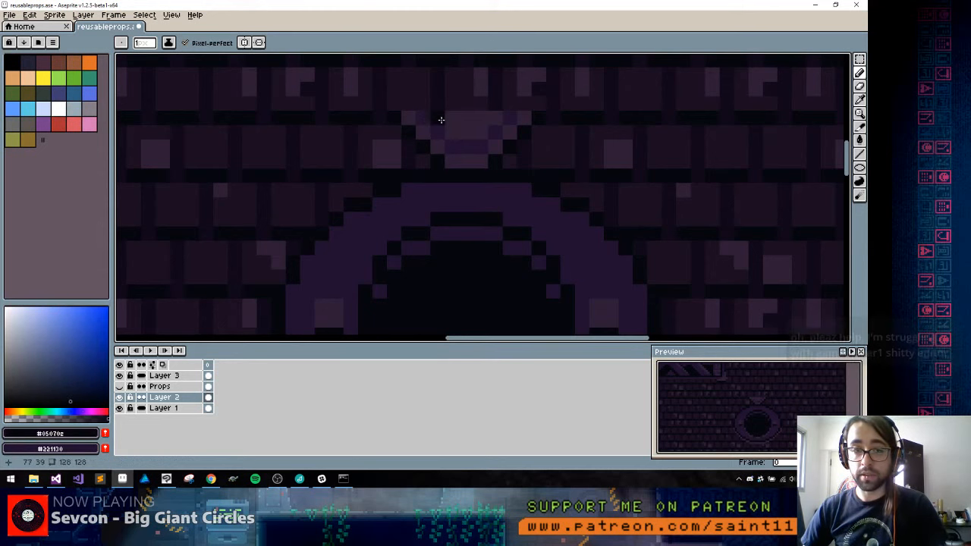
pyautogui.click(442, 120)
pyautogui.keyDown('shift'); pyautogui.click(466, 145); pyautogui.keyUp('shift')
pyautogui.keyDown('shift'); pyautogui.click(494, 122); pyautogui.keyUp('shift')
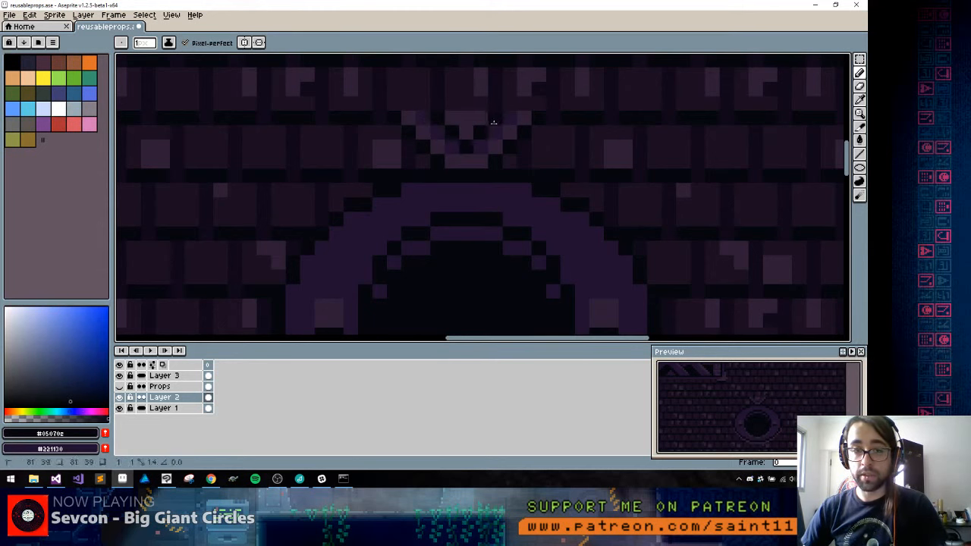
# Add #2e1d36 pixels along the ornament's upper edge and trim it with the transparent mask colour
pyautogui.keyDown('alt'); pyautogui.click(475, 122); pyautogui.keyUp('alt')
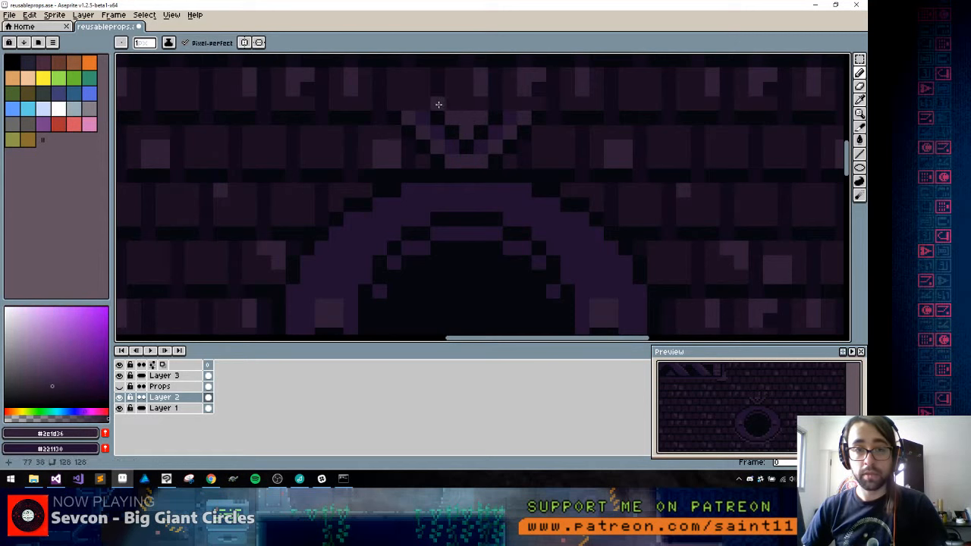
pyautogui.moveTo(439, 104); pyautogui.dragTo(497, 104)
pyautogui.keyDown('alt'); pyautogui.click(485, 87); pyautogui.keyUp('alt')
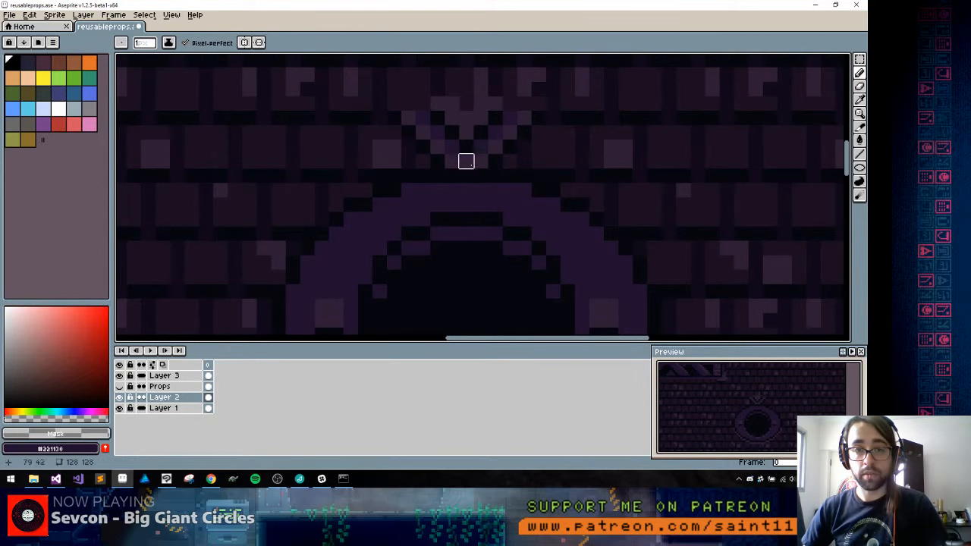
# Select the whole ring carving with its ornament and move it up and to the right on the brick wall
pyautogui.scroll(-5, 466, 190)
pyautogui.scroll(1, 476, 203)
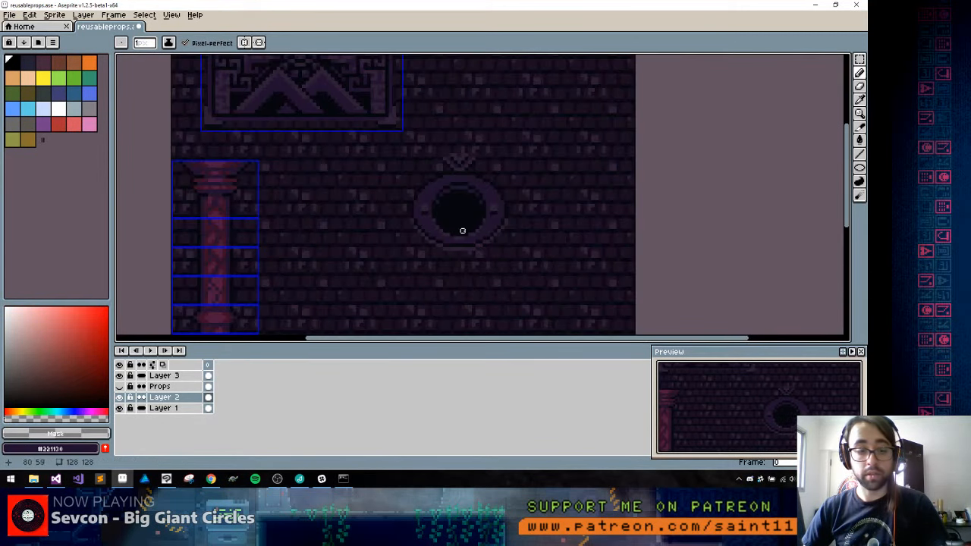
pyautogui.press('m')
pyautogui.moveTo(397, 145); pyautogui.dragTo(546, 296)
pyautogui.moveTo(500, 235); pyautogui.dragTo(527, 189)
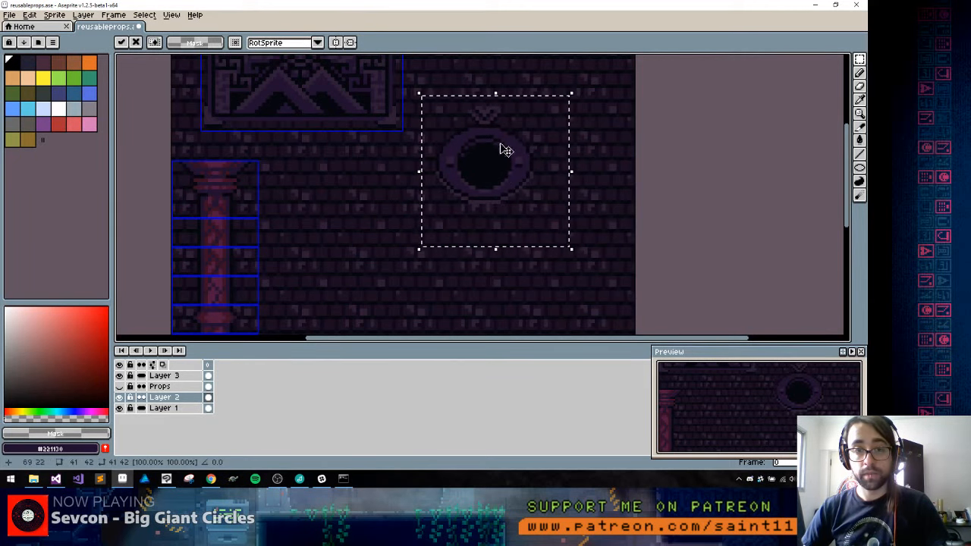
pyautogui.scroll(1, 472, 101)
pyautogui.press('Return')
# Place a vertically flipped copy of the chevron ornament beneath the ring and clear the selection
pyautogui.moveTo(444, 97); pyautogui.dragTo(510, 300)
pyautogui.hotkey('ctrl', 'd')
pyautogui.press('b')
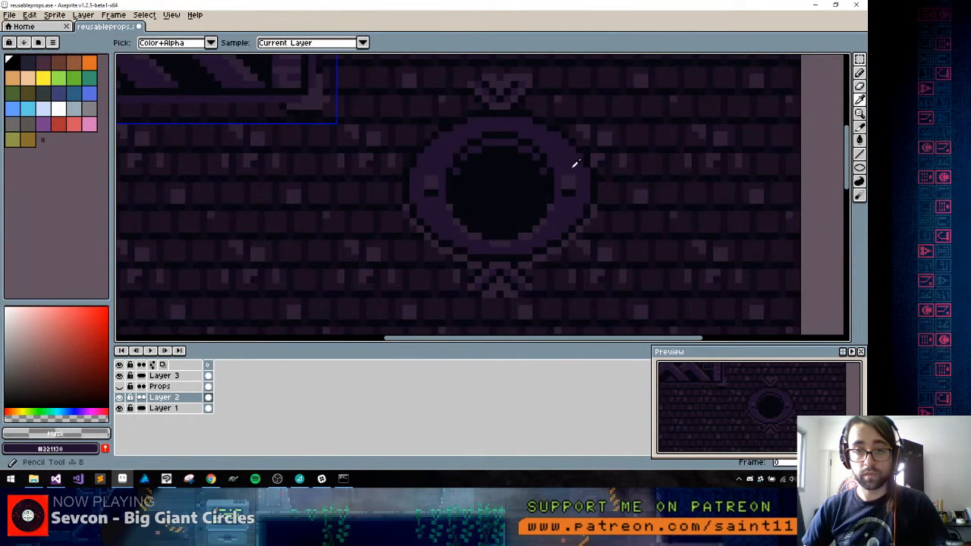
# Paint a round #221130 pupil with a thin crescent below it in the centre of the dark circle
pyautogui.keyDown('alt'); pyautogui.click(574, 165); pyautogui.keyUp('alt')
pyautogui.moveTo(496, 195); pyautogui.dragTo(499, 185)
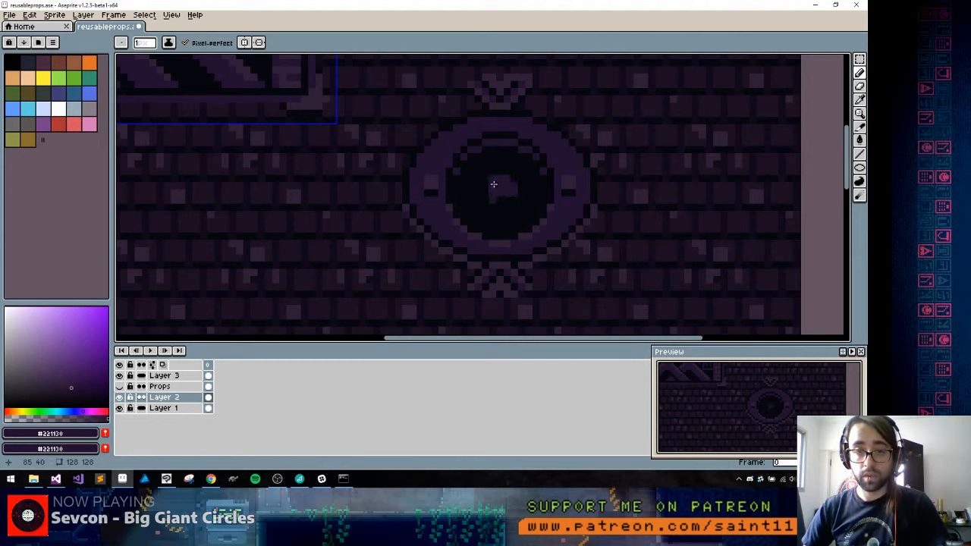
pyautogui.moveTo(493, 184); pyautogui.dragTo(493, 197)
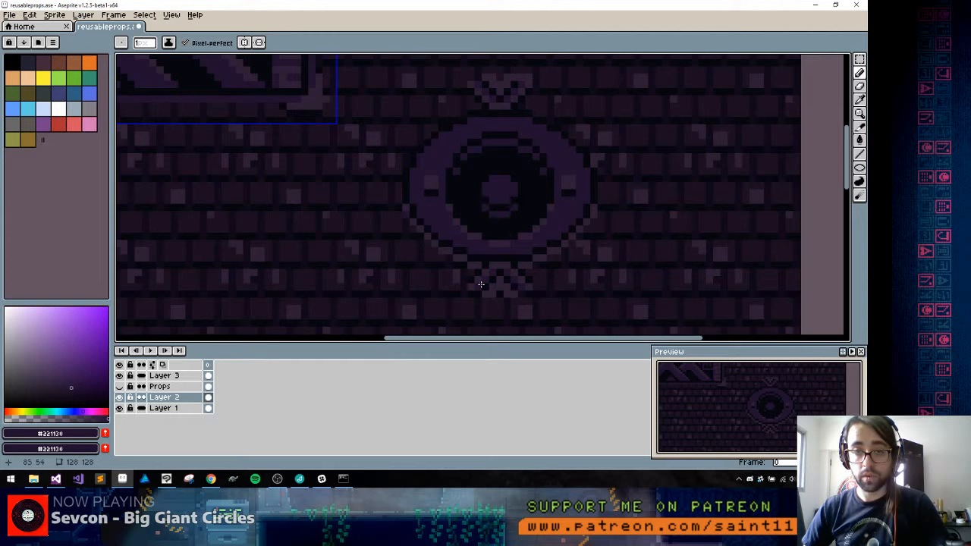
# Select the pupil area inside the dark circle, nudge it up one pixel and deselect
pyautogui.press('m')
pyautogui.moveTo(473, 152); pyautogui.dragTo(534, 234)
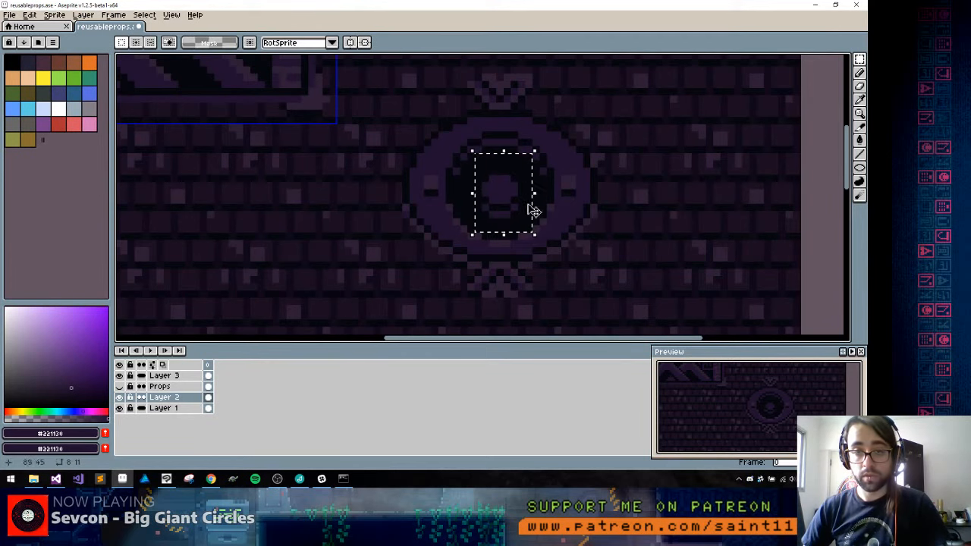
pyautogui.press('Up')
pyautogui.hotkey('ctrl', 'd')
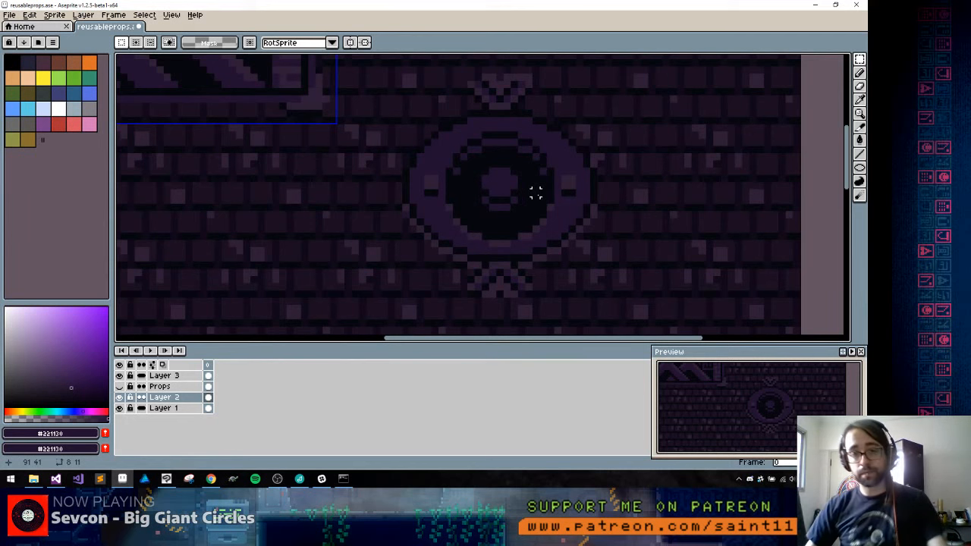
# Erase the chevron ornaments below and above the ring
pyautogui.scroll(-5, 536, 194)
pyautogui.scroll(5, 536, 204)
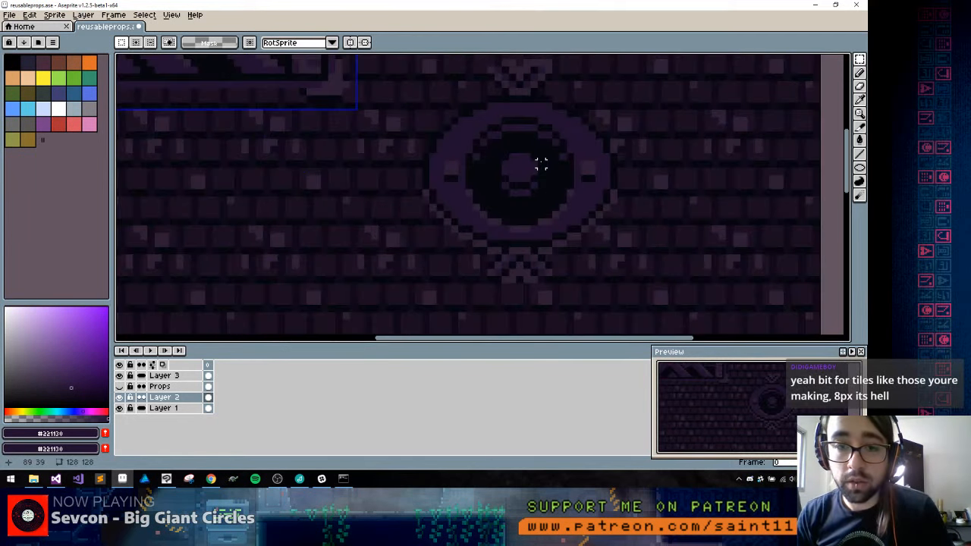
pyautogui.press('b')
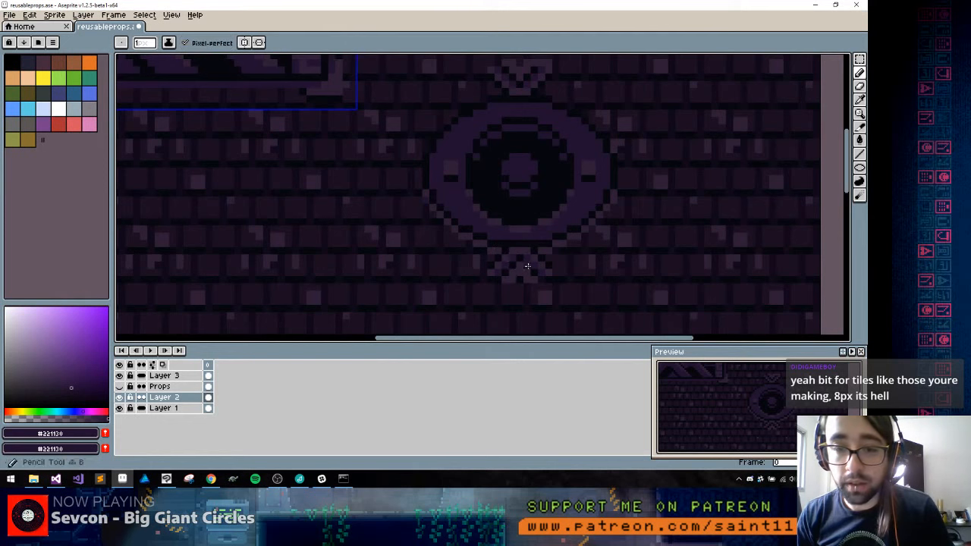
pyautogui.keyDown('alt'); pyautogui.click(540, 286); pyautogui.keyUp('alt')
pyautogui.press('space')
pyautogui.moveTo(497, 54); pyautogui.dragTo(501, 68)
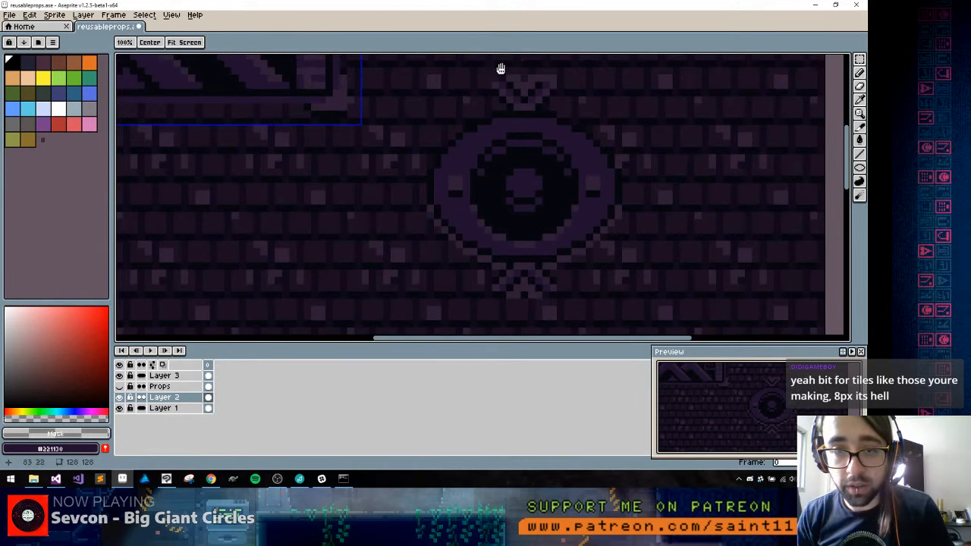
pyautogui.moveTo(541, 98)
pyautogui.mouseDown()
pyautogui.moveTo(525, 170)
pyautogui.moveTo(484, 107)
pyautogui.mouseUp()
pyautogui.press('space')
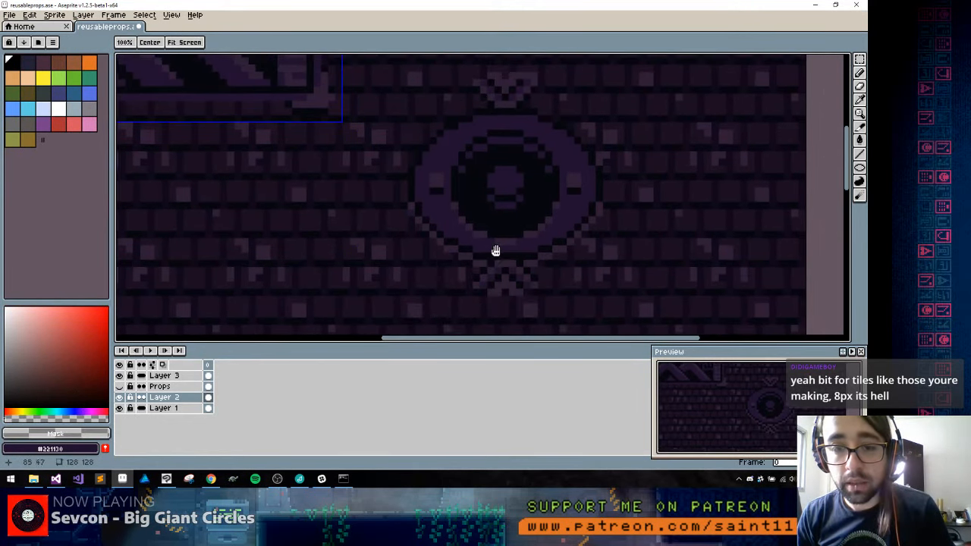
pyautogui.moveTo(481, 285); pyautogui.dragTo(476, 261)
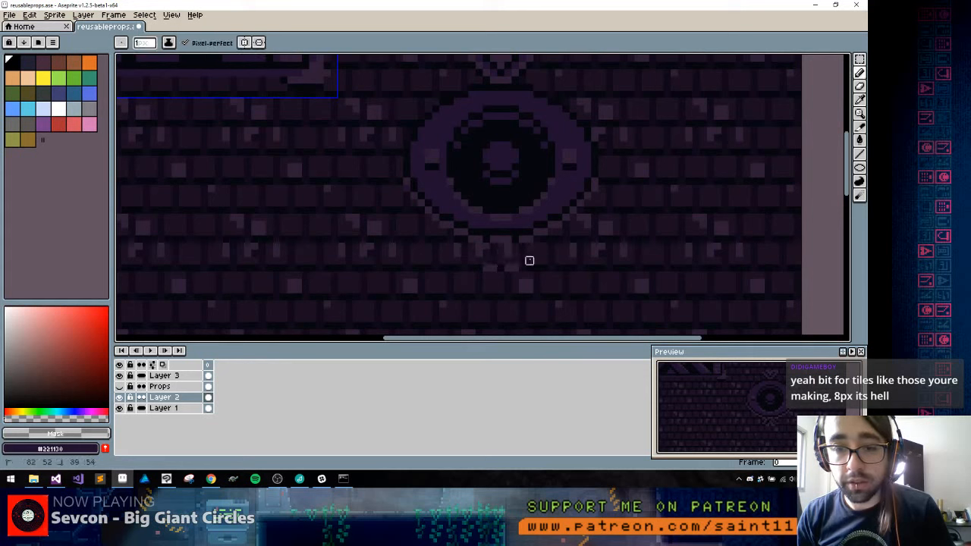
pyautogui.keyDown('alt'); pyautogui.click(477, 239); pyautogui.keyUp('alt')
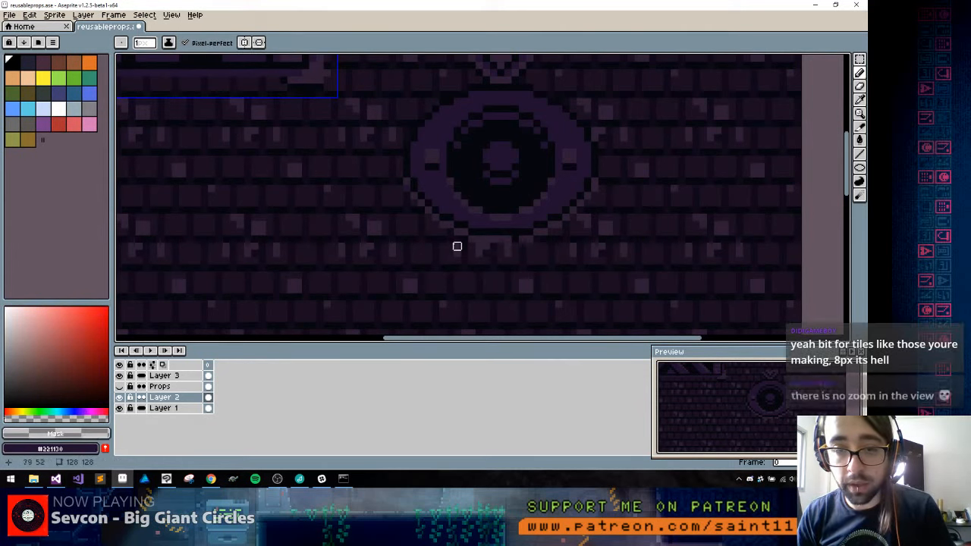
pyautogui.scroll(3, 514, 234)
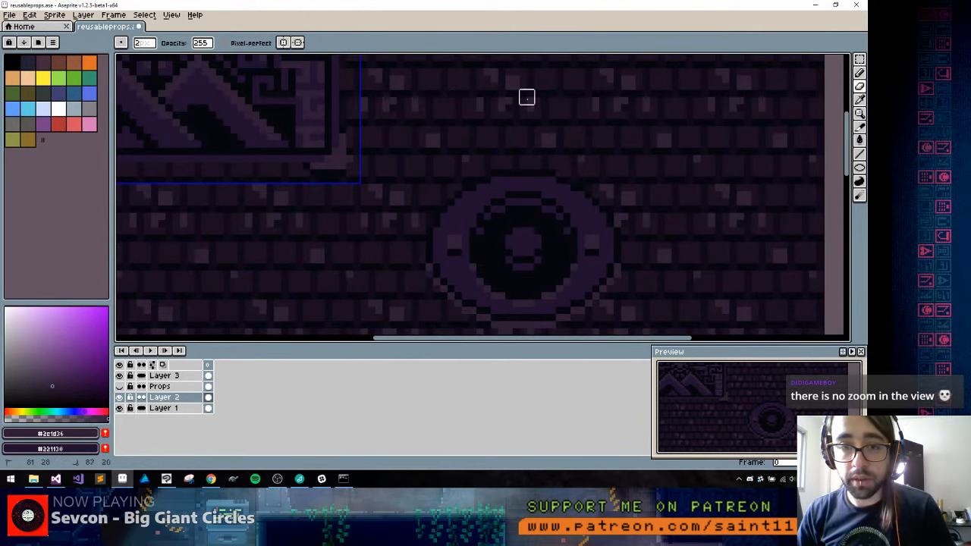
# Highlight the ring's upper outer edge with #2e1d36 pixels, correcting the ends with #221130
pyautogui.moveTo(500, 235); pyautogui.dragTo(473, 144)
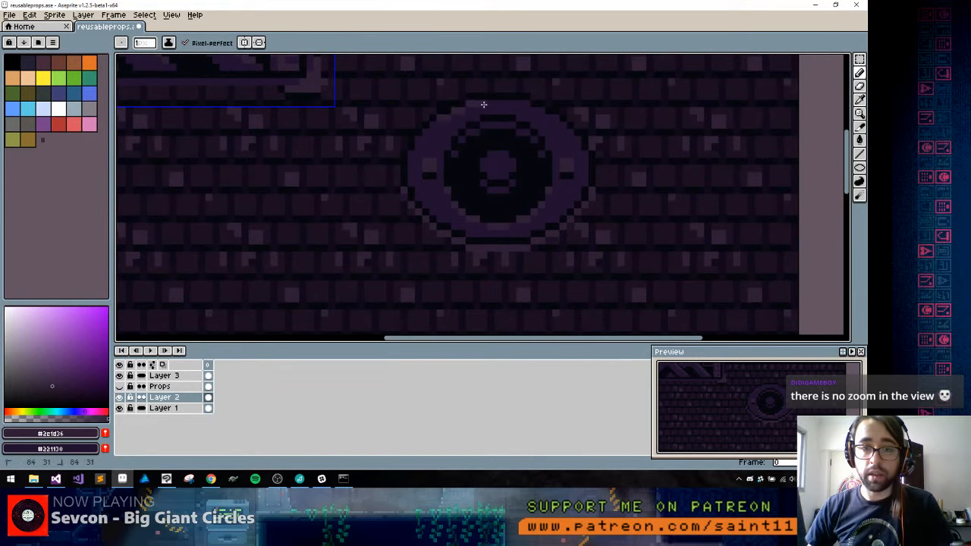
pyautogui.keyDown('alt'); pyautogui.click(525, 102); pyautogui.keyUp('alt')
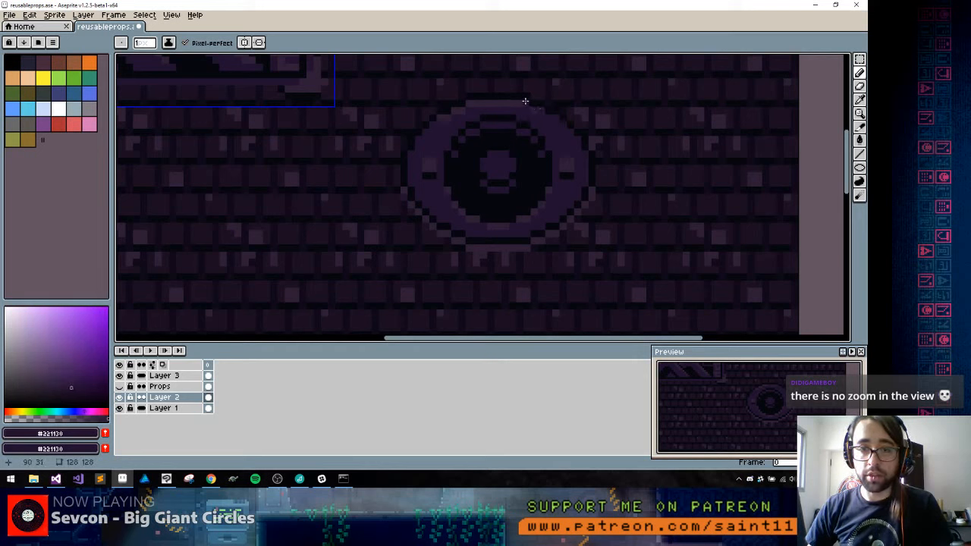
pyautogui.keyDown('alt'); pyautogui.click(448, 117); pyautogui.keyUp('alt')
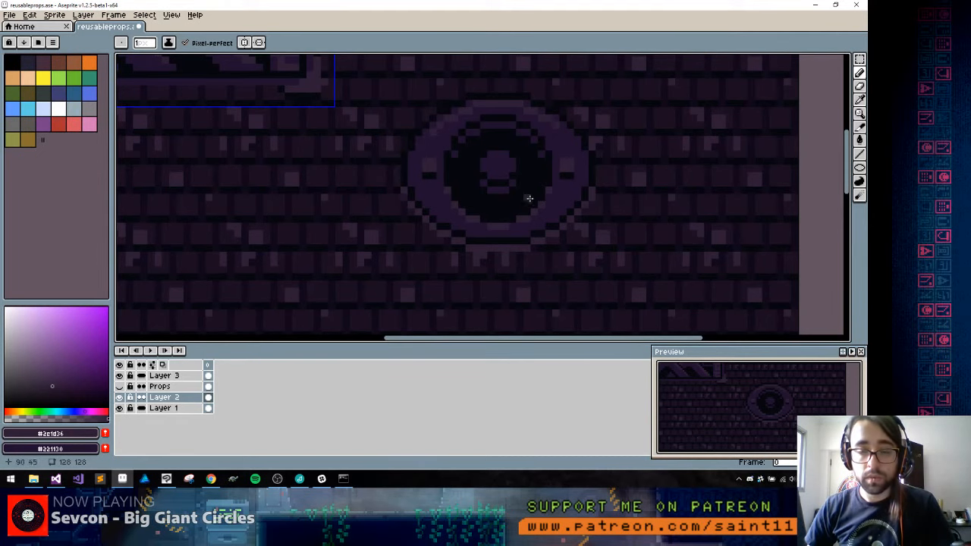
# Draw a jagged near-black #05070e crack across the ring's lower left and lighten its edge with #2e1d36
pyautogui.moveTo(553, 174)
pyautogui.mouseDown()
pyautogui.moveTo(476, 210)
pyautogui.moveTo(514, 170)
pyautogui.mouseUp()
pyautogui.click(415, 175)
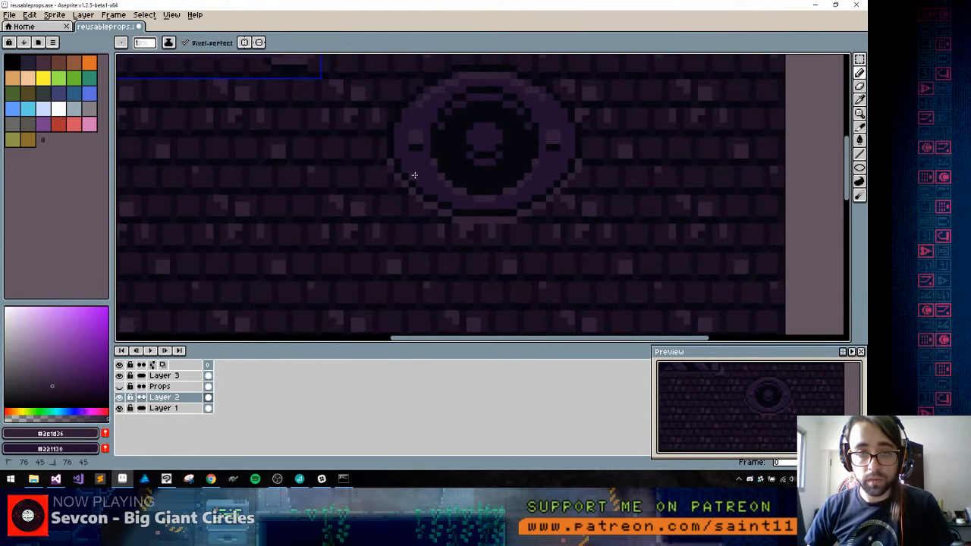
pyautogui.moveTo(430, 162); pyautogui.dragTo(416, 169)
pyautogui.keyDown('alt'); pyautogui.click(448, 156); pyautogui.keyUp('alt')
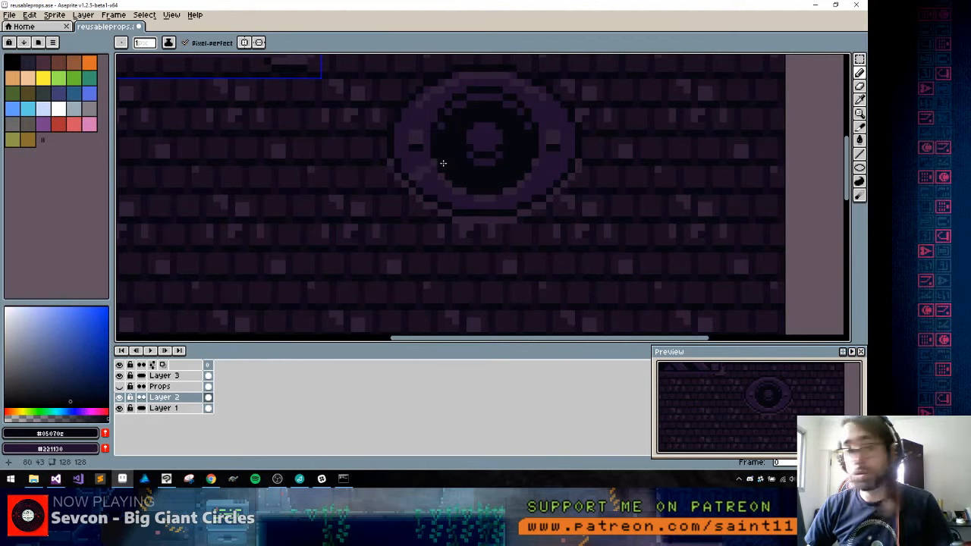
pyautogui.moveTo(433, 170); pyautogui.dragTo(425, 171)
pyautogui.click(420, 178)
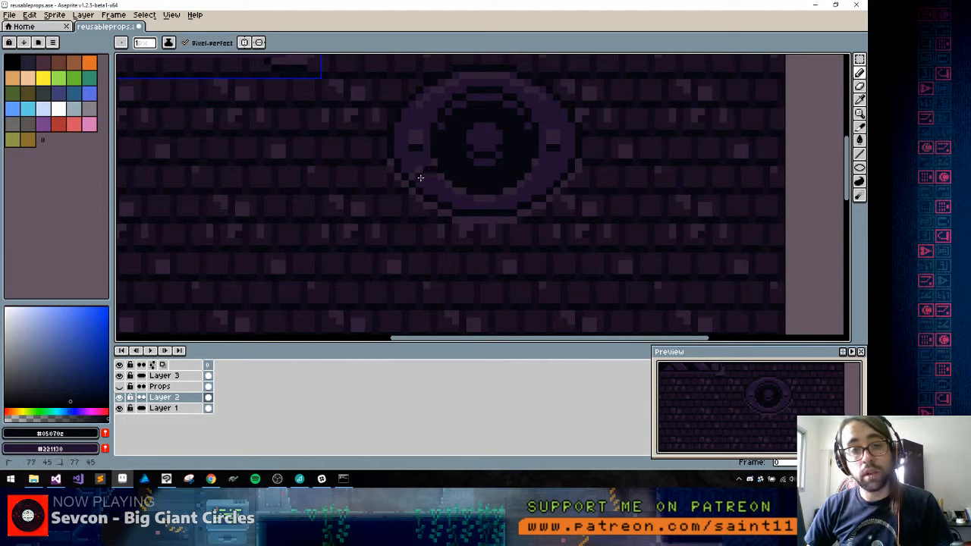
pyautogui.click(412, 179)
pyautogui.keyDown('alt'); pyautogui.click(417, 168); pyautogui.keyUp('alt')
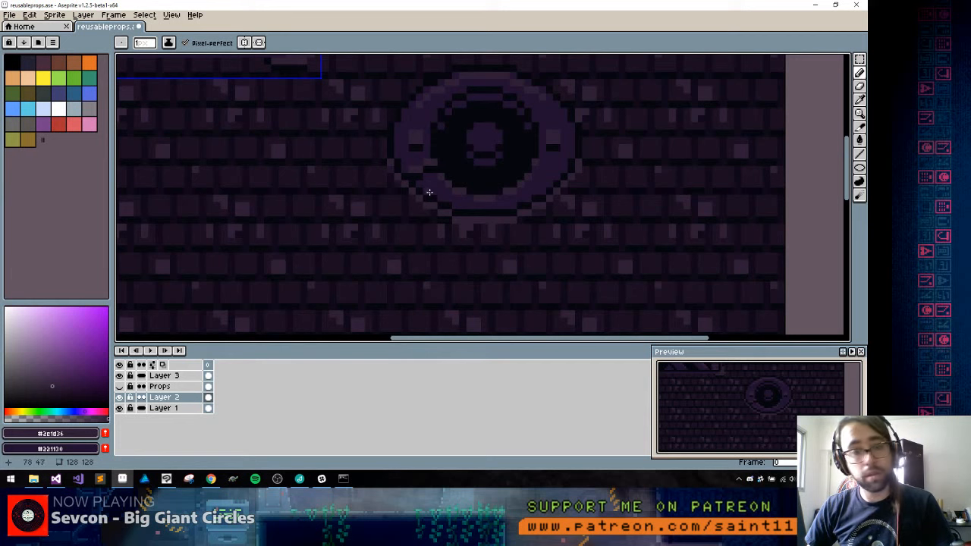
pyautogui.moveTo(498, 177); pyautogui.dragTo(427, 215)
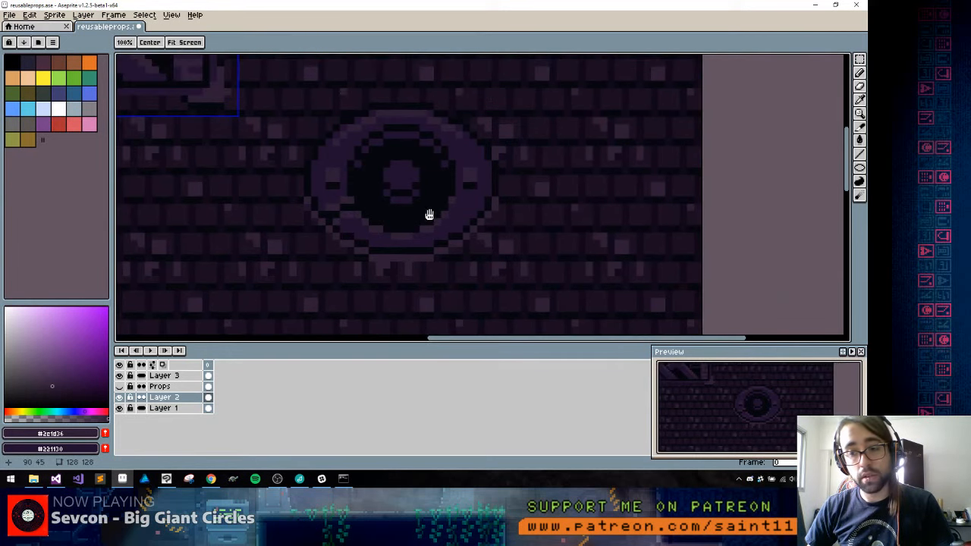
# Chip the ring's inner edge at the lower left and lower right with near-black #05070e notches, touching up the edge with #2e1d36
pyautogui.keyDown('alt'); pyautogui.click(358, 203); pyautogui.keyUp('alt')
pyautogui.keyDown('alt'); pyautogui.click(345, 189); pyautogui.keyUp('alt')
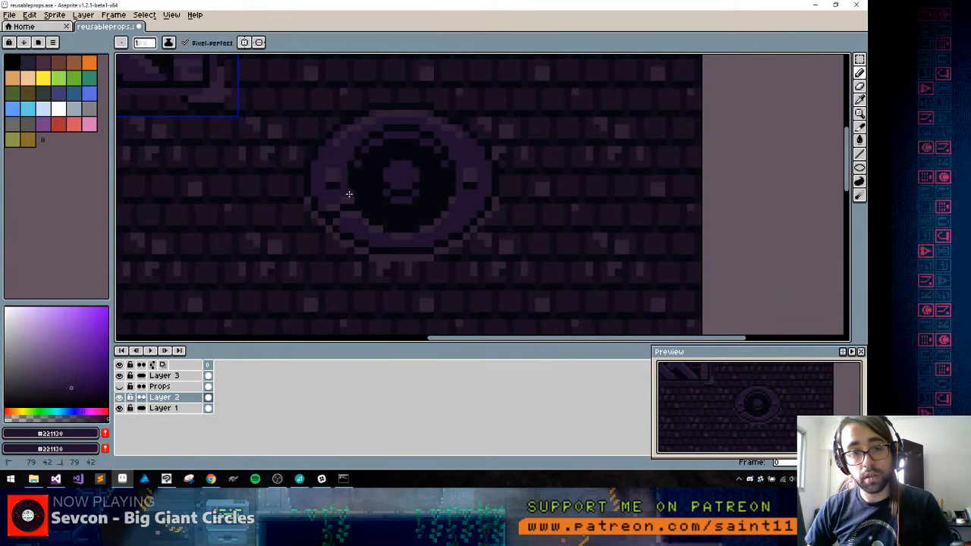
pyautogui.keyDown('alt'); pyautogui.click(341, 195); pyautogui.keyUp('alt')
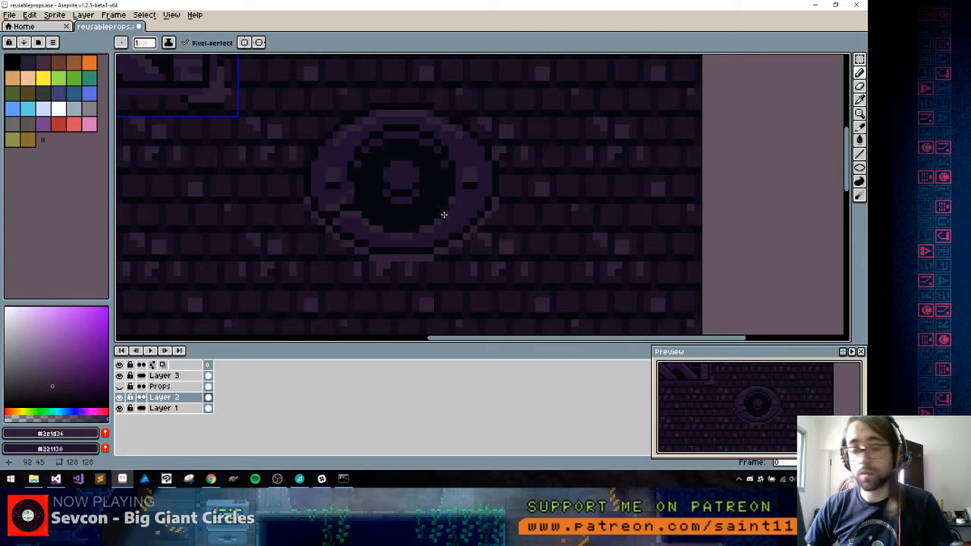
pyautogui.keyDown('alt'); pyautogui.click(441, 176); pyautogui.keyUp('alt')
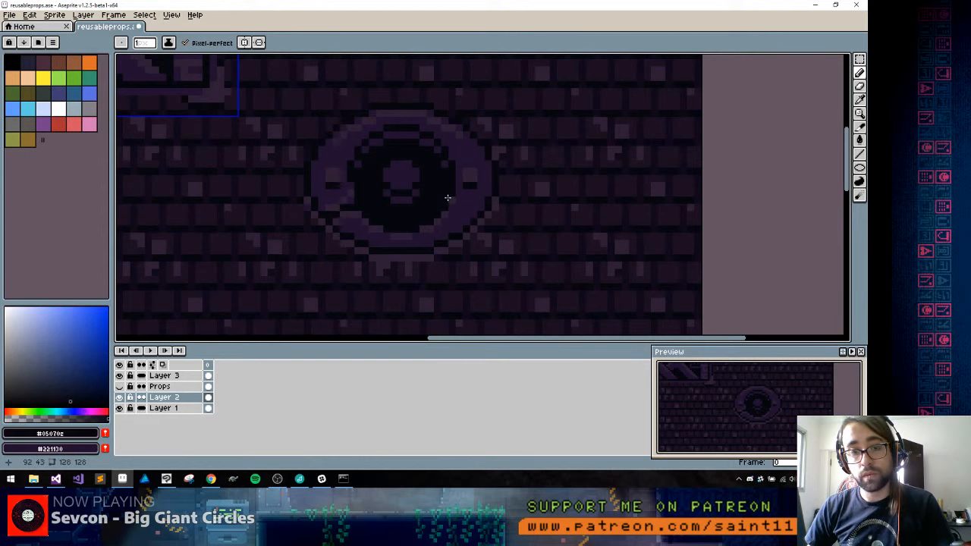
pyautogui.keyDown('alt'); pyautogui.click(456, 209); pyautogui.keyUp('alt')
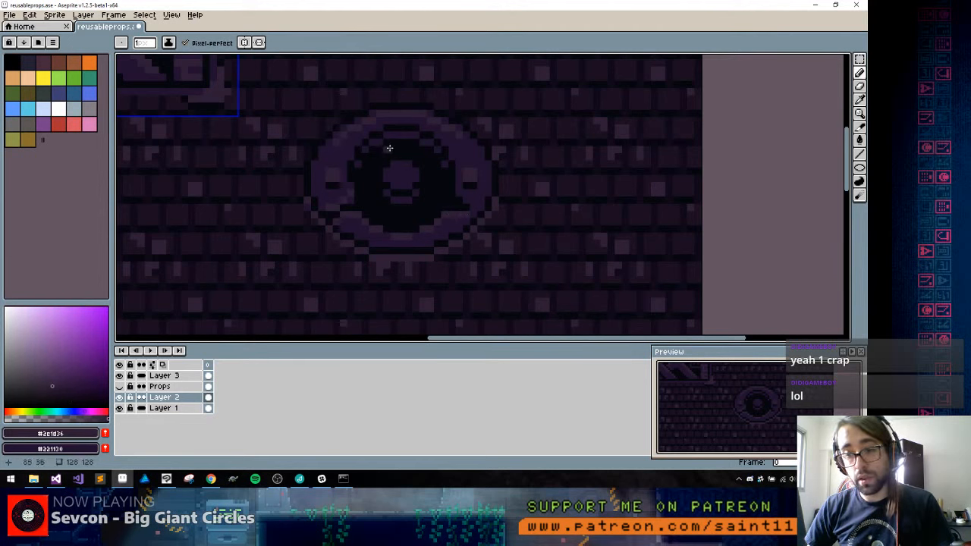
# Draw a near-black #05070e crack across the ring's upper left and touch up its edges with #2e1d36 and #221130
pyautogui.keyDown('alt'); pyautogui.click(356, 167); pyautogui.keyUp('alt')
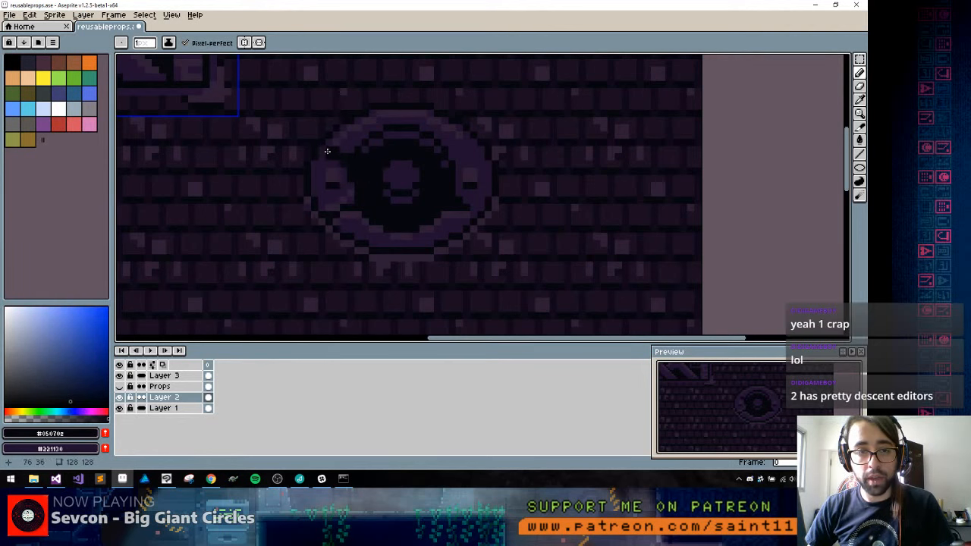
pyautogui.keyDown('alt'); pyautogui.click(327, 155); pyautogui.keyUp('alt')
pyautogui.keyDown('alt'); pyautogui.click(336, 148); pyautogui.keyUp('alt')
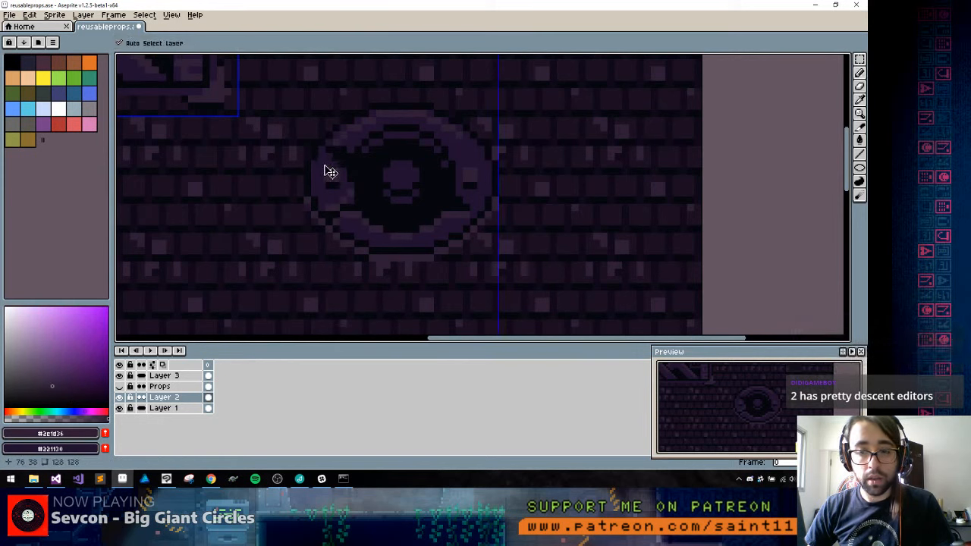
pyautogui.keyDown('alt'); pyautogui.click(346, 195); pyautogui.keyUp('alt')
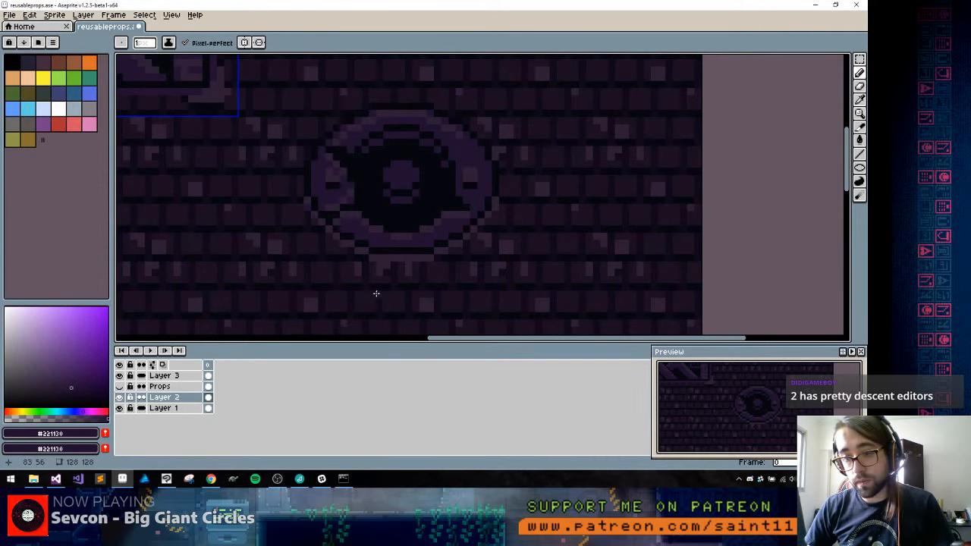
# Select the eye carving, move it to the canvas's upper edge beside the mural panel, aligned to the displayed grid, and deselect
pyautogui.scroll(-6, 363, 266)
pyautogui.scroll(4, 369, 282)
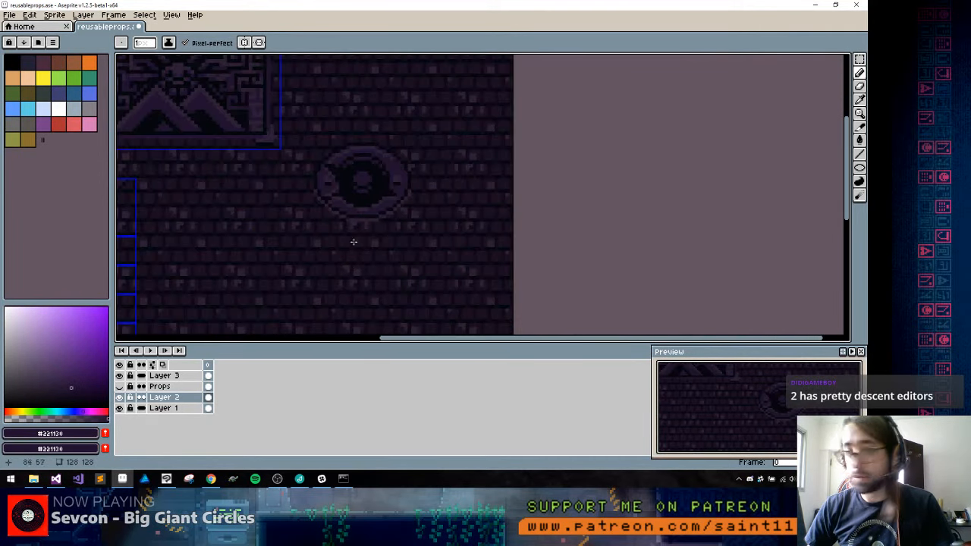
pyautogui.moveTo(355, 199); pyautogui.dragTo(424, 189)
pyautogui.scroll(-2, 464, 217)
pyautogui.scroll(2, 465, 215)
pyautogui.press('m')
pyautogui.moveTo(390, 135)
pyautogui.mouseDown()
pyautogui.moveTo(511, 232)
pyautogui.moveTo(532, 264)
pyautogui.mouseUp()
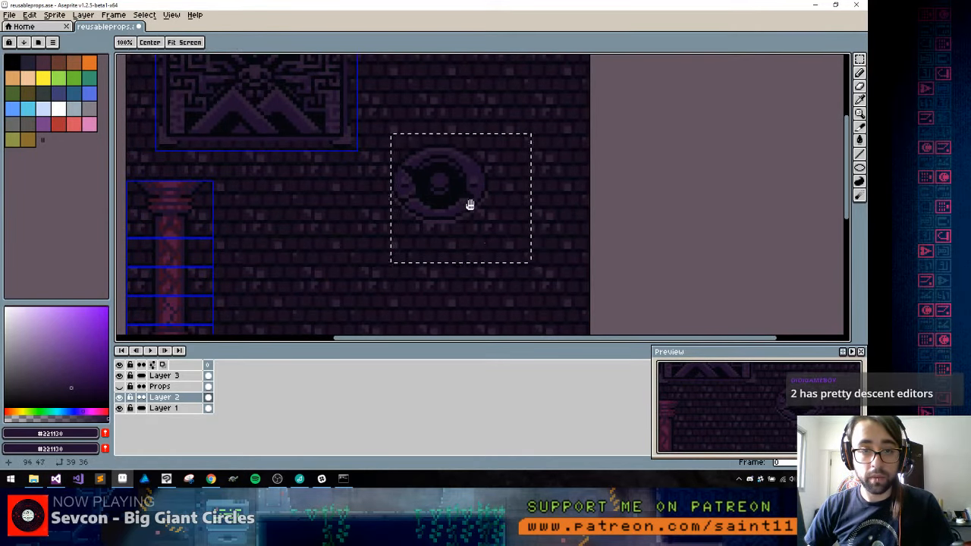
pyautogui.moveTo(470, 206); pyautogui.dragTo(496, 273)
pyautogui.moveTo(494, 258)
pyautogui.mouseDown()
pyautogui.moveTo(471, 221)
pyautogui.moveTo(494, 182)
pyautogui.moveTo(482, 187)
pyautogui.moveTo(476, 172)
pyautogui.mouseUp()
pyautogui.hotkey('ctrl', "'")
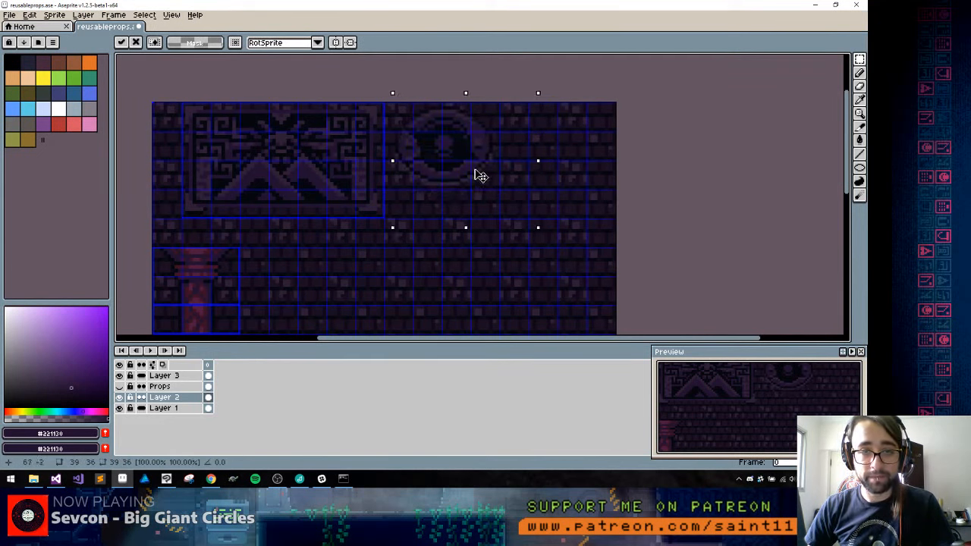
pyautogui.hotkey('ctrl', 'd')
# Create a 32 by 24 slice at X 64, Y 0 around the eye carving and name it weird_eye_hol
pyautogui.hotkey('shift', 'c')
pyautogui.moveTo(390, 117); pyautogui.dragTo(509, 190)
pyautogui.rightClick(487, 184)
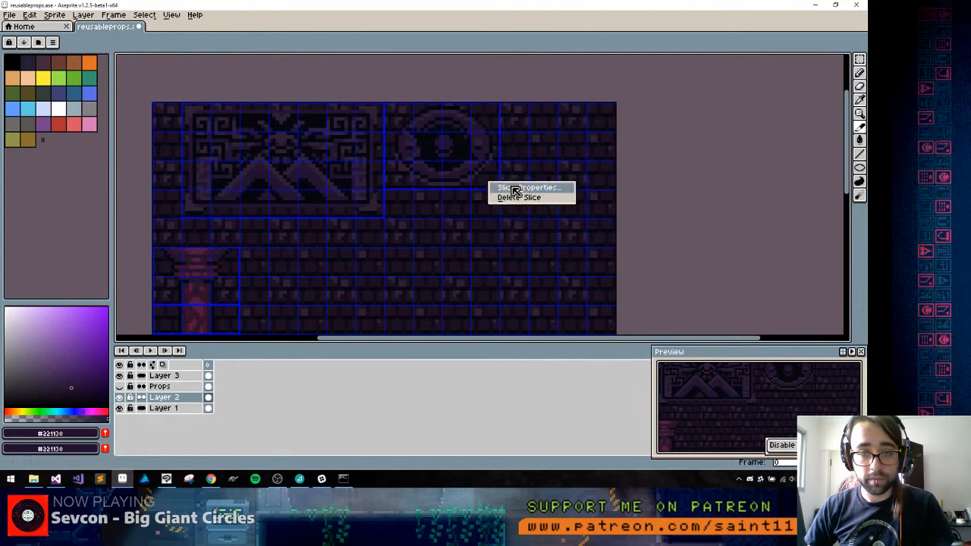
pyautogui.click(523, 187)
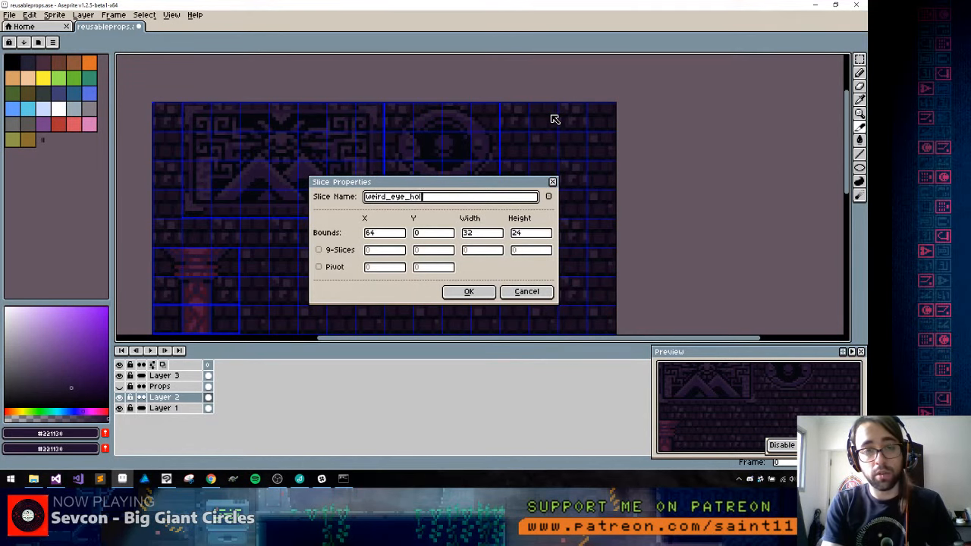
pyautogui.write('weird_eye_hol')
pyautogui.press('Return')
pyautogui.moveTo(508, 198)
pyautogui.mouseDown()
pyautogui.moveTo(466, 138)
pyautogui.moveTo(500, 186)
pyautogui.mouseUp()
# Sample near-black #05070e from the eye carving as the Pencil colour for drawing on the empty brick area below
pyautogui.press('b')
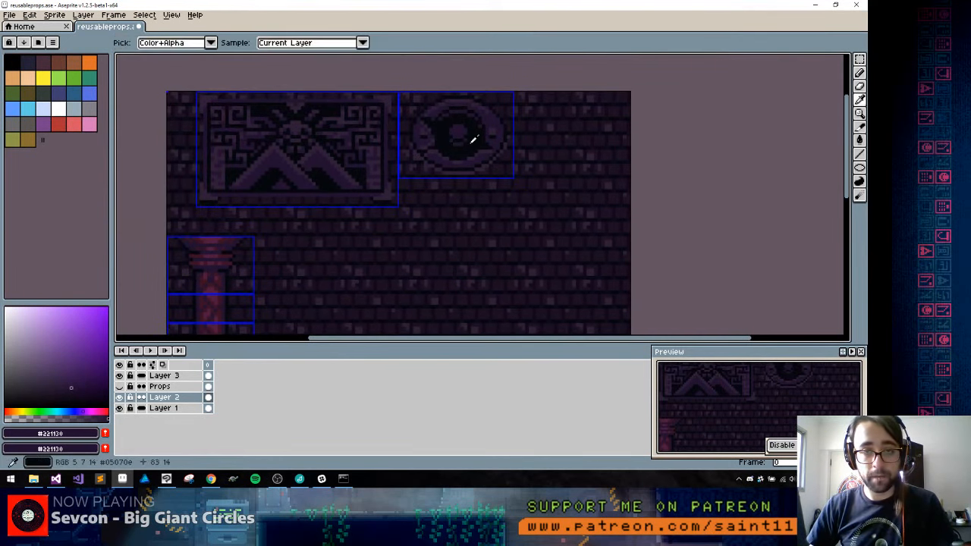
pyautogui.keyDown('alt'); pyautogui.click(473, 142); pyautogui.keyUp('alt')
pyautogui.moveTo(466, 243)
pyautogui.mouseDown()
pyautogui.moveTo(483, 195)
pyautogui.moveTo(515, 169)
pyautogui.mouseUp()
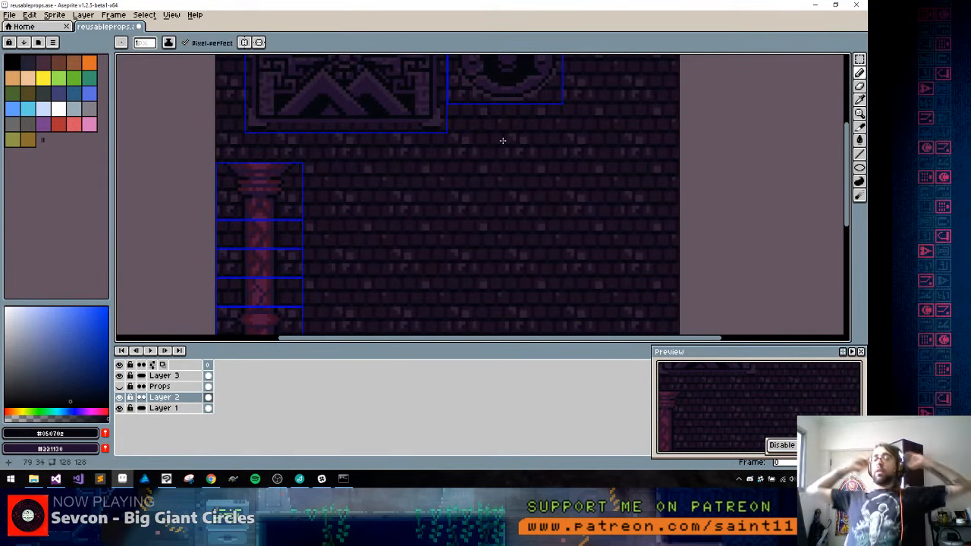
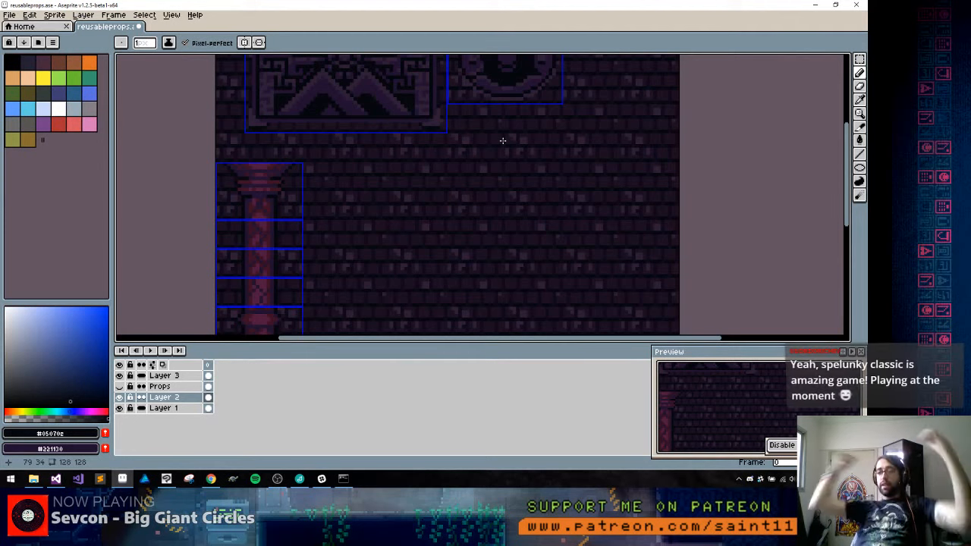
# Set the Pencil to 2 px, sample #221130 from the eye carving and draw a square spiral on the bricks below it
pyautogui.press('+')
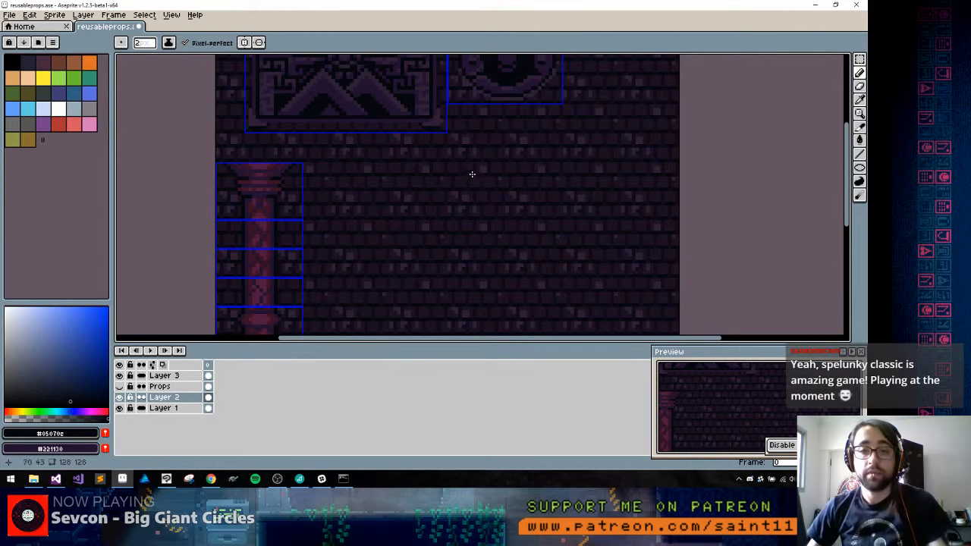
pyautogui.keyDown('alt'); pyautogui.click(486, 83); pyautogui.keyUp('alt')
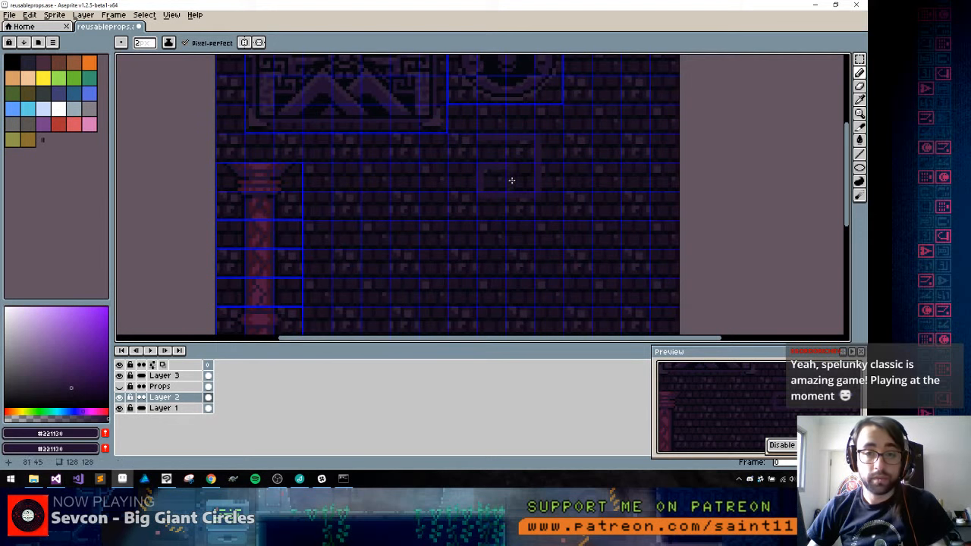
pyautogui.hotkey('ctrl', "'")
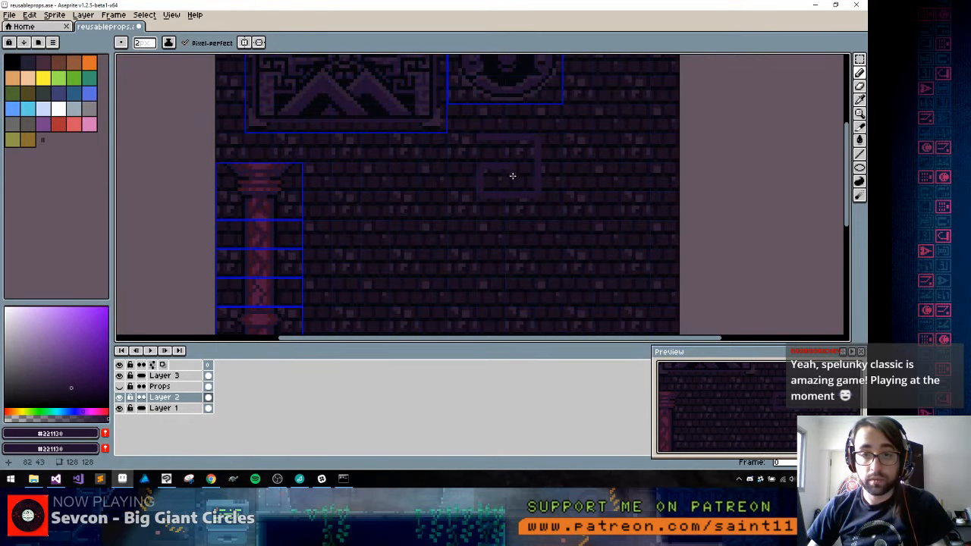
pyautogui.scroll(1, 509, 173)
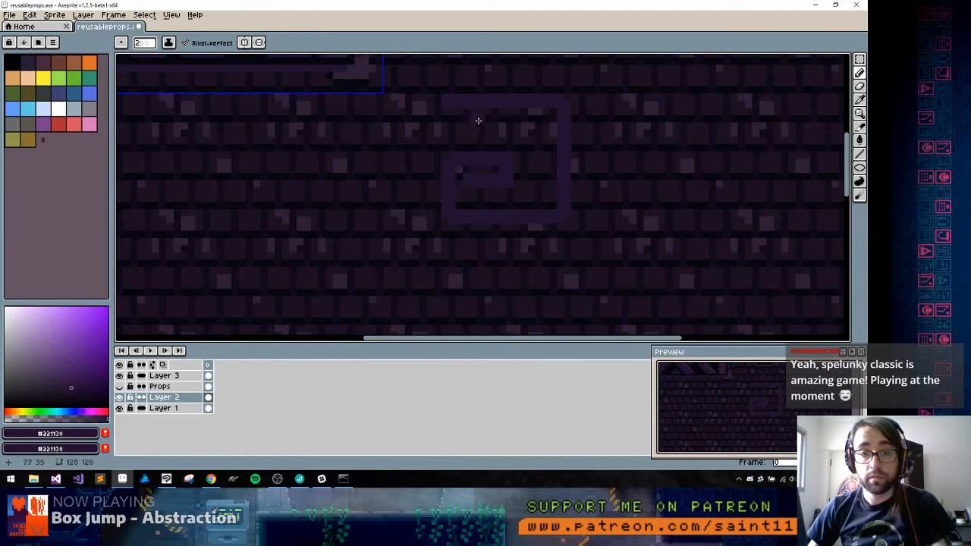
# Hide Layer 1 and thicken the spiral's right side inward into a solid block
pyautogui.click(120, 409)
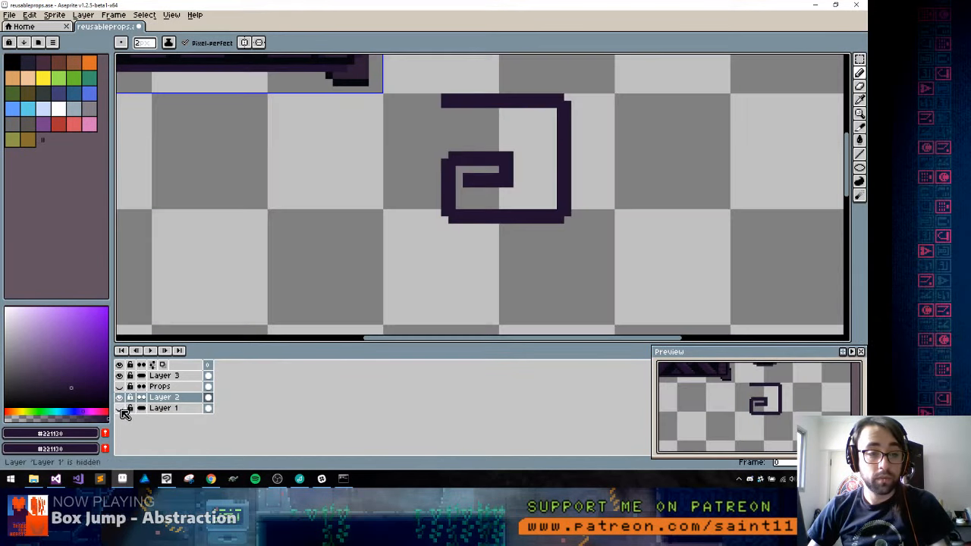
pyautogui.click(542, 114)
pyautogui.moveTo(545, 119); pyautogui.dragTo(535, 198)
pyautogui.hotkey('ctrl', 'z')
pyautogui.moveTo(536, 115); pyautogui.dragTo(530, 210)
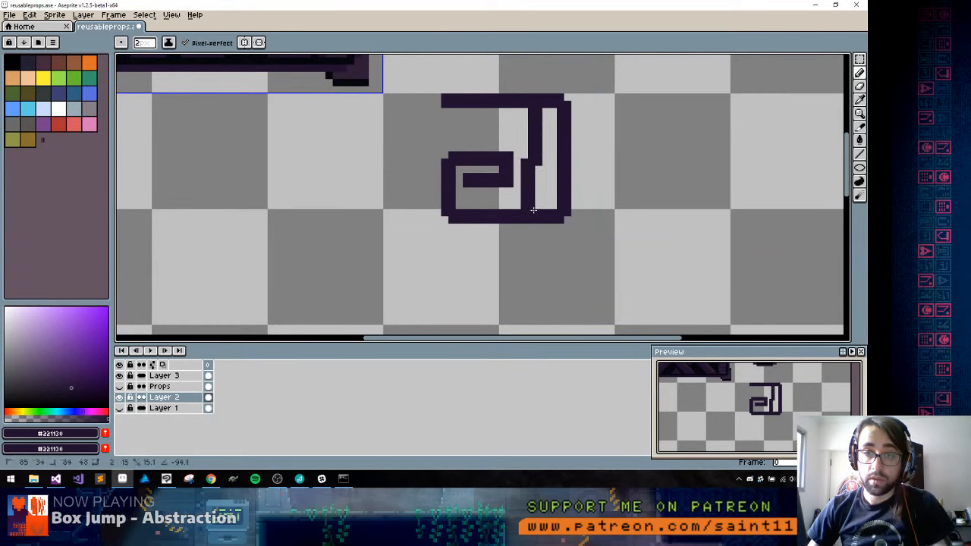
pyautogui.moveTo(532, 162)
pyautogui.mouseDown()
pyautogui.moveTo(533, 110)
pyautogui.moveTo(552, 112)
pyautogui.moveTo(549, 186)
pyautogui.moveTo(527, 206)
pyautogui.moveTo(462, 201)
pyautogui.moveTo(560, 165)
pyautogui.mouseUp()
pyautogui.hotkey('ctrl', 'z')
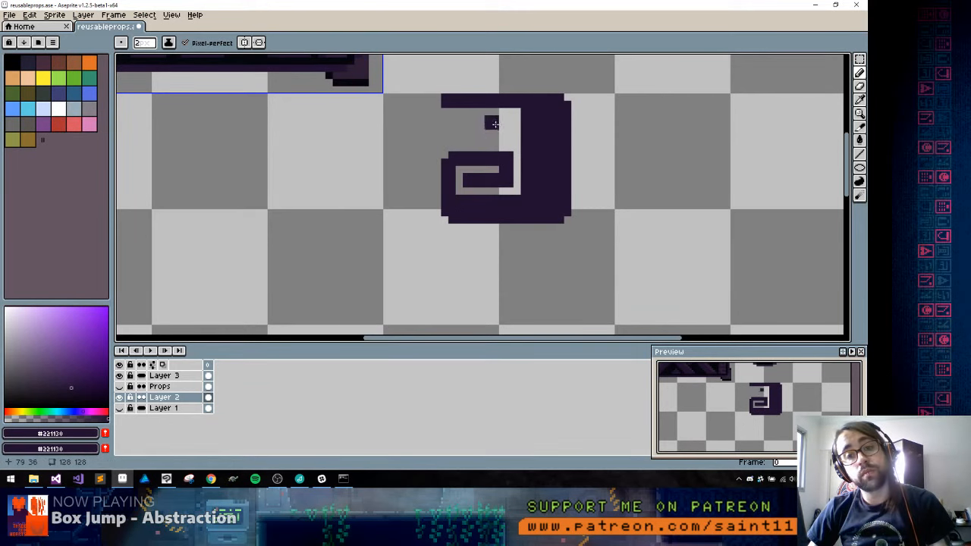
# Select the upper part of the spiral, move it down about 3 pixels to shorten the shape, and deselect
pyautogui.moveTo(483, 124); pyautogui.dragTo(445, 126)
pyautogui.press('m')
pyautogui.moveTo(390, 82); pyautogui.dragTo(587, 145)
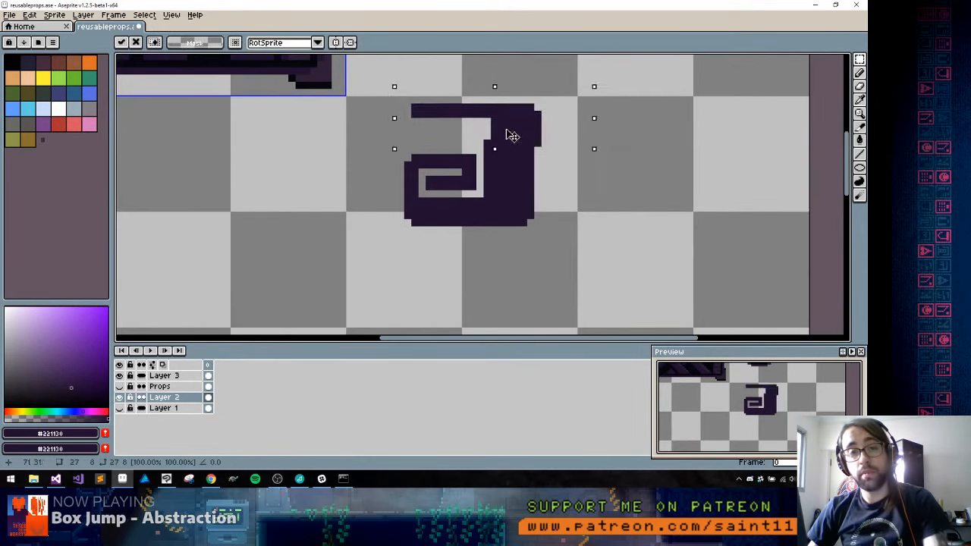
pyautogui.moveTo(509, 135); pyautogui.dragTo(504, 154)
pyautogui.hotkey('ctrl', 'd')
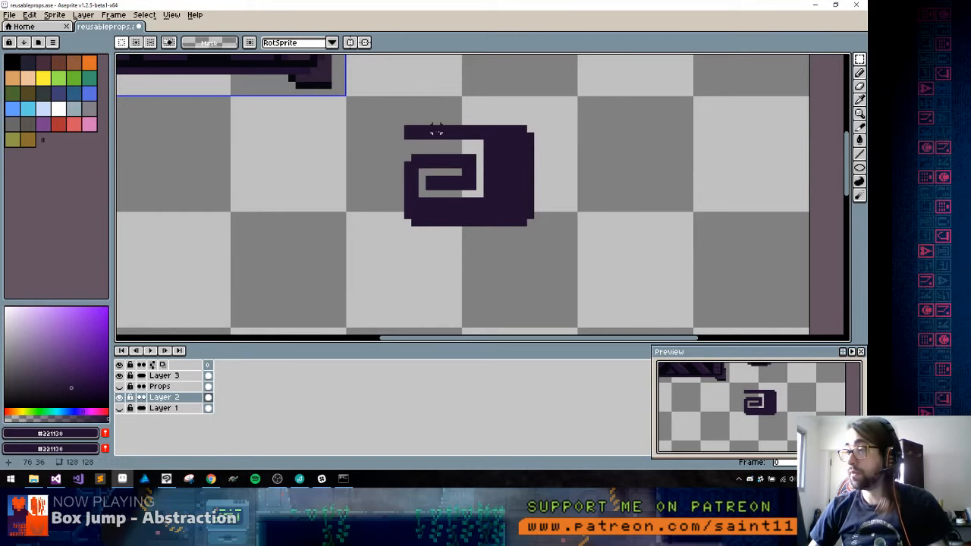
# Select the whole spiral, move it down and to the right on the canvas, and deselect
pyautogui.moveTo(408, 113); pyautogui.dragTo(567, 114)
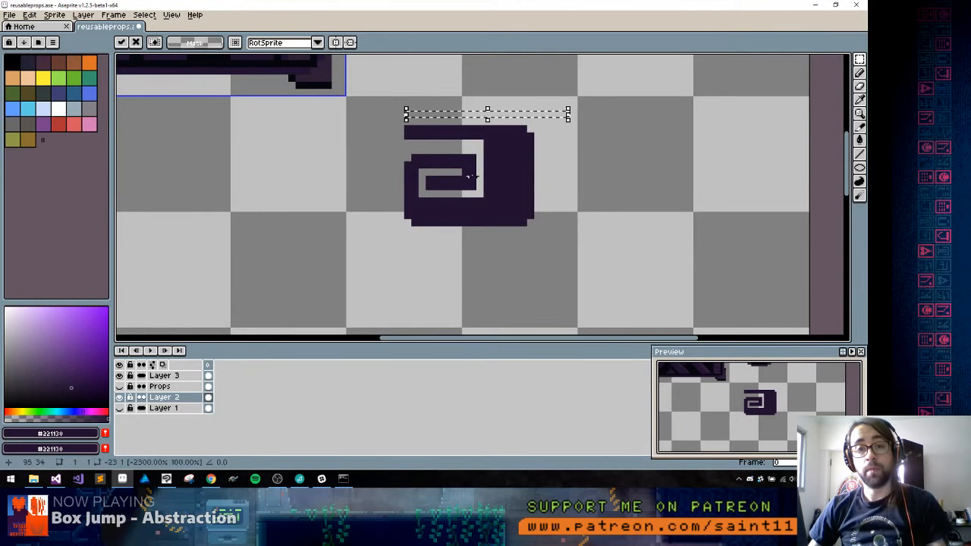
pyautogui.moveTo(379, 107); pyautogui.dragTo(559, 280)
pyautogui.moveTo(493, 186)
pyautogui.mouseDown()
pyautogui.moveTo(538, 236)
pyautogui.moveTo(388, 195)
pyautogui.mouseUp()
pyautogui.hotkey('ctrl', 'd')
# Draw a #221130 band down along the spiral's right side that sweeps underneath and curls into a small hook
pyautogui.press('b')
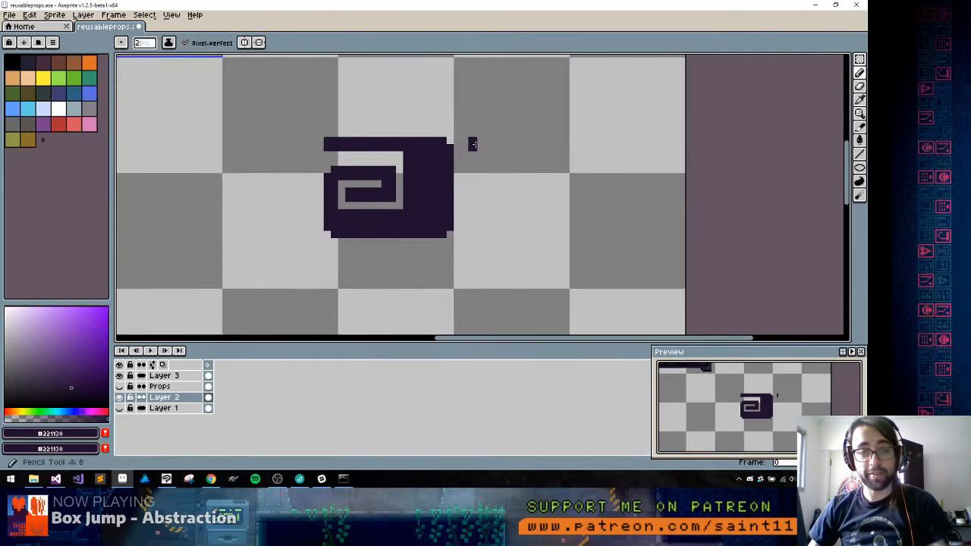
pyautogui.moveTo(478, 149)
pyautogui.mouseDown()
pyautogui.moveTo(476, 236)
pyautogui.moveTo(472, 208)
pyautogui.moveTo(465, 245)
pyautogui.moveTo(420, 265)
pyautogui.moveTo(449, 258)
pyautogui.moveTo(400, 257)
pyautogui.moveTo(443, 259)
pyautogui.moveTo(397, 259)
pyautogui.moveTo(383, 269)
pyautogui.moveTo(383, 290)
pyautogui.moveTo(410, 303)
pyautogui.moveTo(432, 293)
pyautogui.moveTo(411, 288)
pyautogui.moveTo(424, 287)
pyautogui.moveTo(431, 242)
pyautogui.mouseUp()
pyautogui.keyDown('alt'); pyautogui.click(429, 272); pyautogui.keyUp('alt')
pyautogui.press('space')
pyautogui.keyDown('alt'); pyautogui.click(409, 243); pyautogui.keyUp('alt')
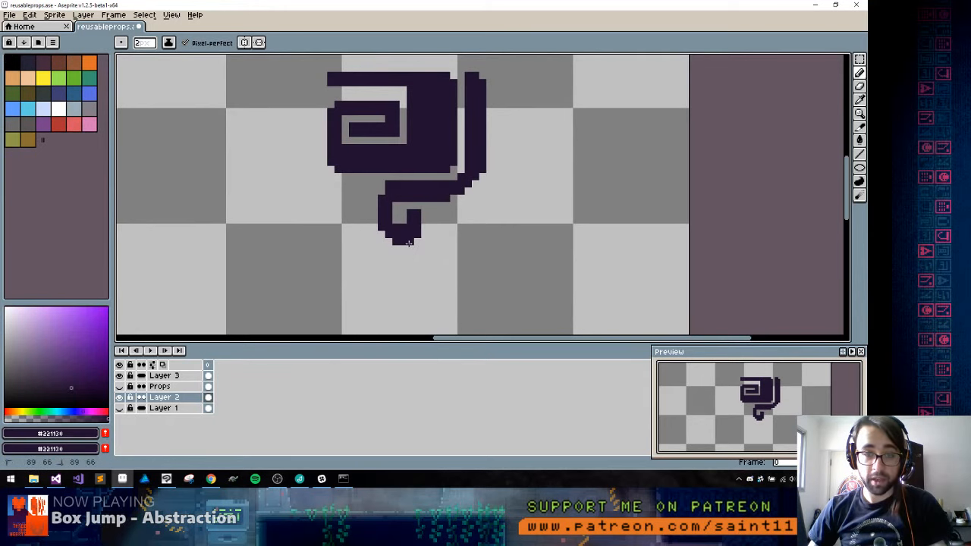
# Thicken the small hook's outer side, trim its outer corner and refine the tip of its curl
pyautogui.moveTo(384, 187); pyautogui.dragTo(380, 234)
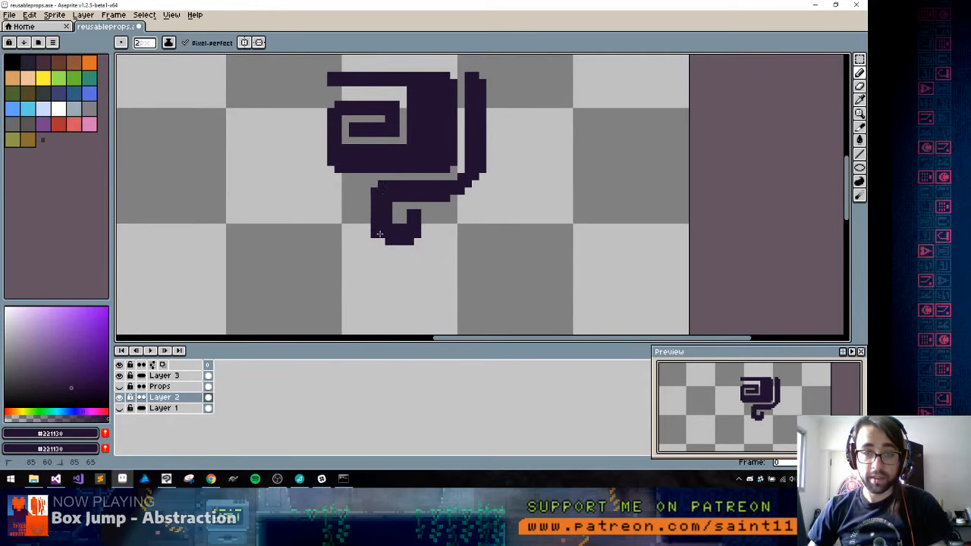
pyautogui.keyDown('alt'); pyautogui.click(363, 247); pyautogui.keyUp('alt')
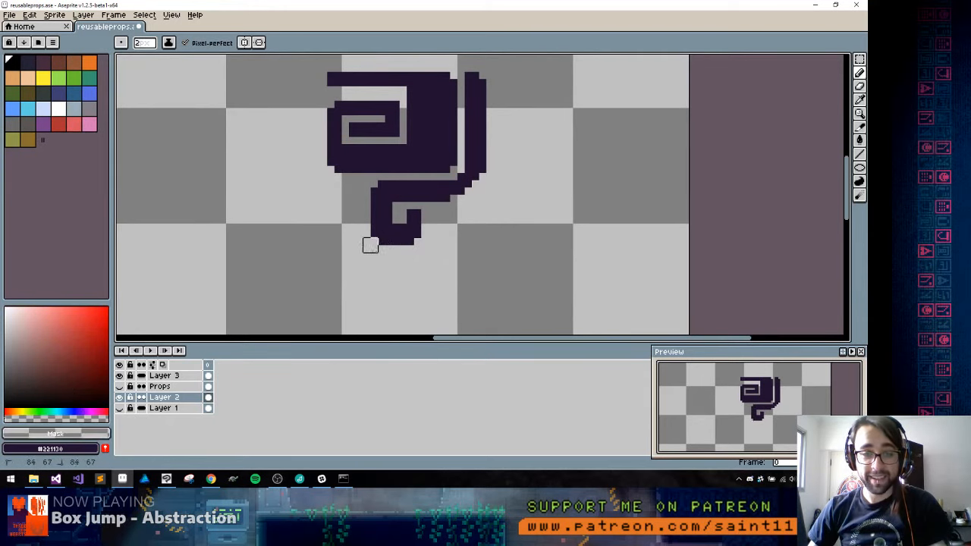
pyautogui.keyDown('alt'); pyautogui.click(418, 229); pyautogui.keyUp('alt')
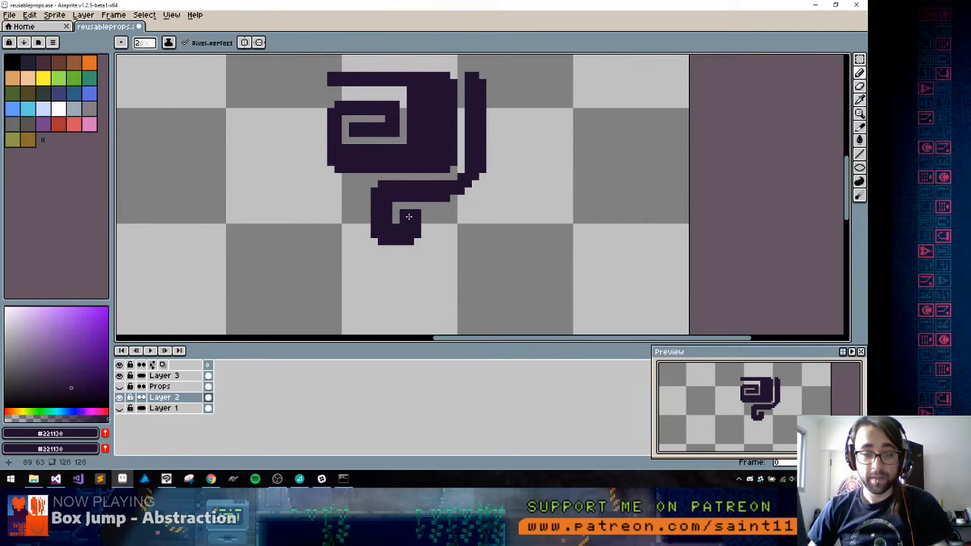
pyautogui.moveTo(405, 220); pyautogui.dragTo(404, 211)
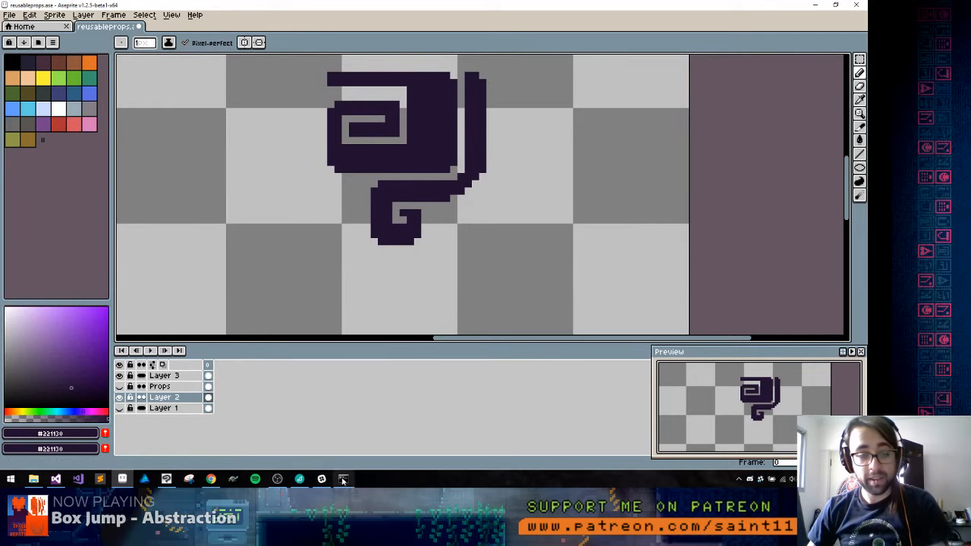
# Switch to Visual Studio, start the Celeste project's debug build, and return to Aseprite
pyautogui.click(343, 478)
pyautogui.click(343, 478)
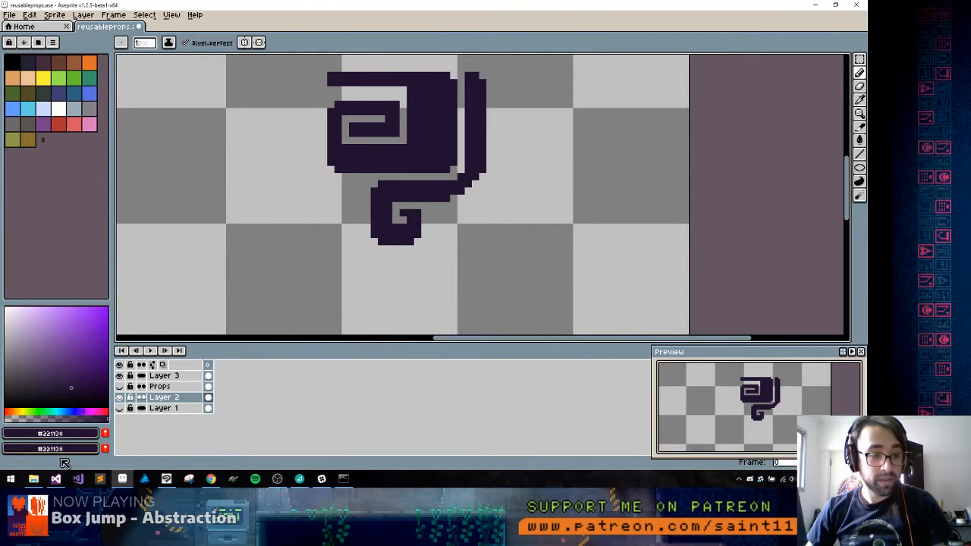
pyautogui.click(56, 479)
pyautogui.click(222, 29)
pyautogui.hotkey('alt', 'Tab')
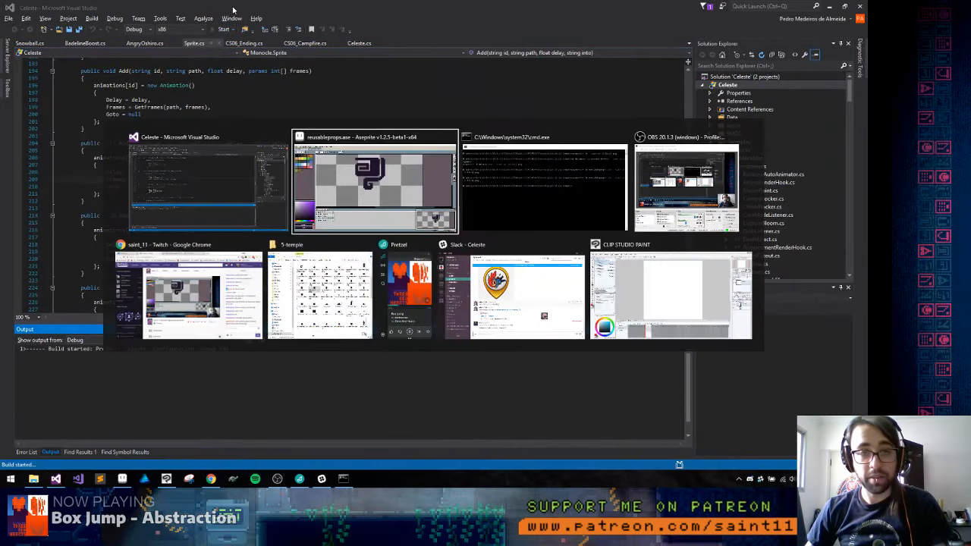
# Draw another #221130 band to the right of the hooked one, turning back up into an inward curl
pyautogui.moveTo(471, 97); pyautogui.dragTo(485, 171)
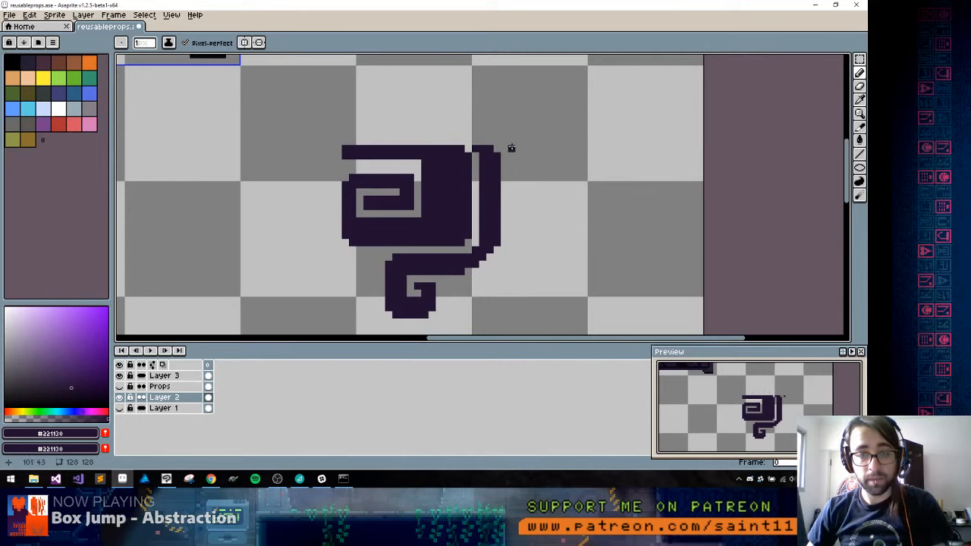
pyautogui.moveTo(515, 149)
pyautogui.mouseDown()
pyautogui.moveTo(522, 246)
pyautogui.moveTo(522, 226)
pyautogui.moveTo(523, 242)
pyautogui.moveTo(564, 236)
pyautogui.moveTo(528, 240)
pyautogui.moveTo(556, 240)
pyautogui.moveTo(556, 167)
pyautogui.moveTo(538, 191)
pyautogui.mouseUp()
pyautogui.keyDown('alt'); pyautogui.click(500, 253); pyautogui.keyUp('alt')
pyautogui.keyDown('alt'); pyautogui.click(523, 232); pyautogui.keyUp('alt')
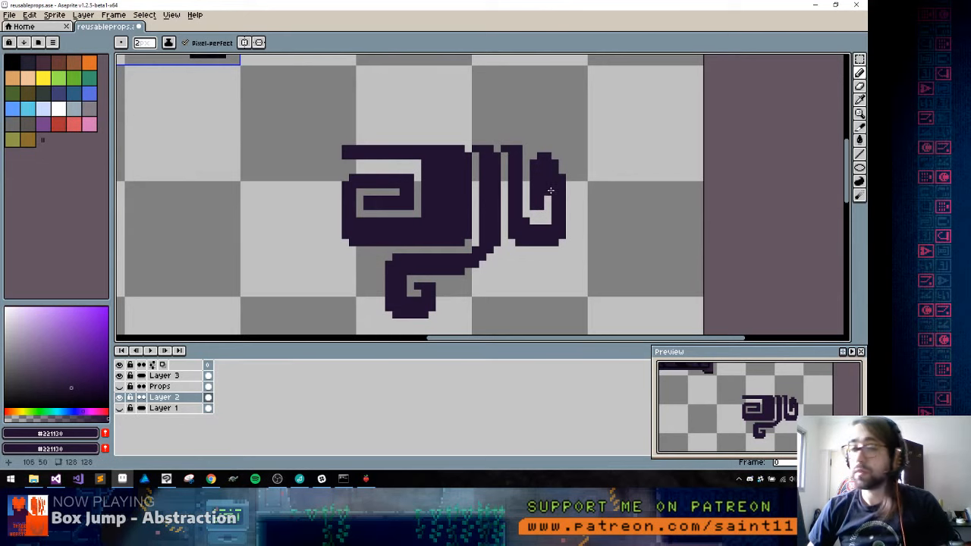
# Trim the right curl's upper corner and thicken the curl down its outer right side
pyautogui.keyDown('alt'); pyautogui.click(574, 160); pyautogui.keyUp('alt')
pyautogui.click(566, 153)
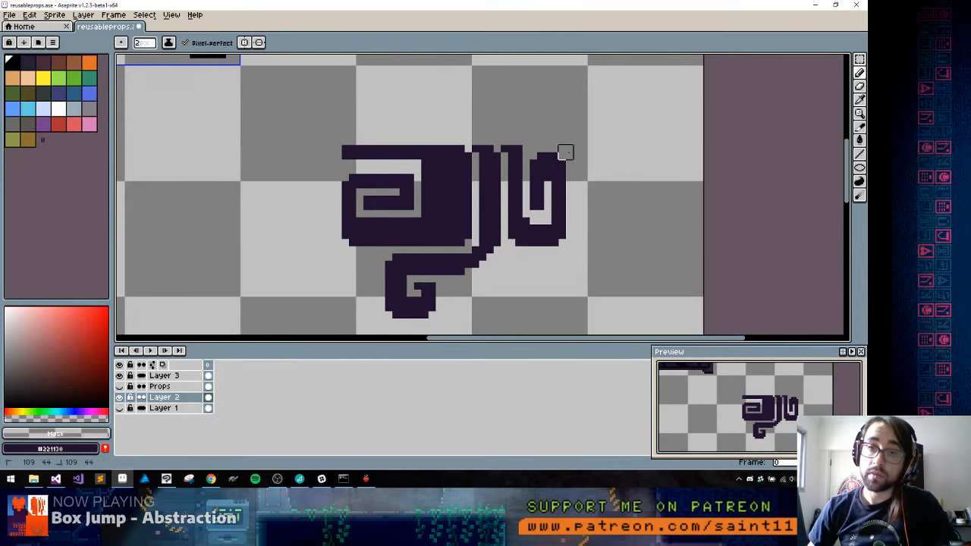
pyautogui.keyDown('alt'); pyautogui.click(562, 169); pyautogui.keyUp('alt')
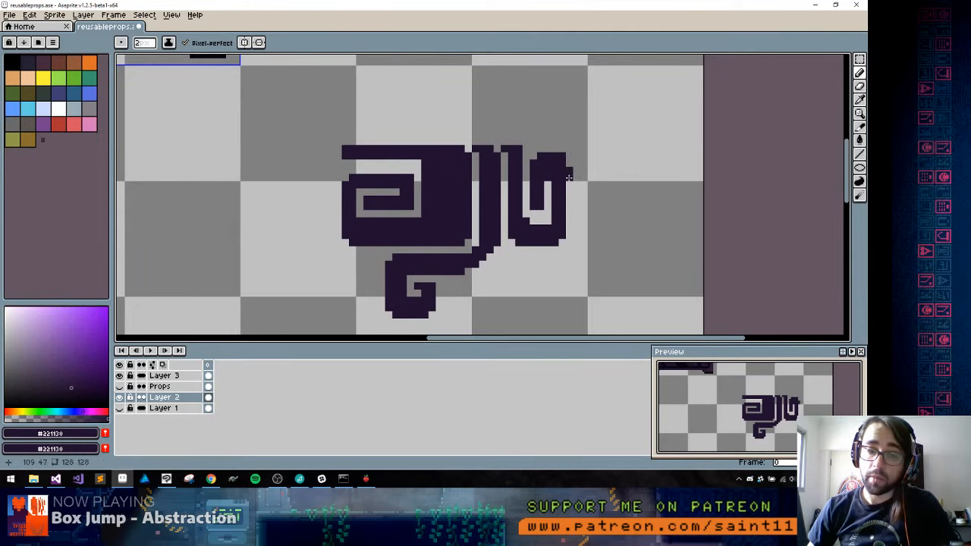
pyautogui.moveTo(567, 172); pyautogui.dragTo(561, 238)
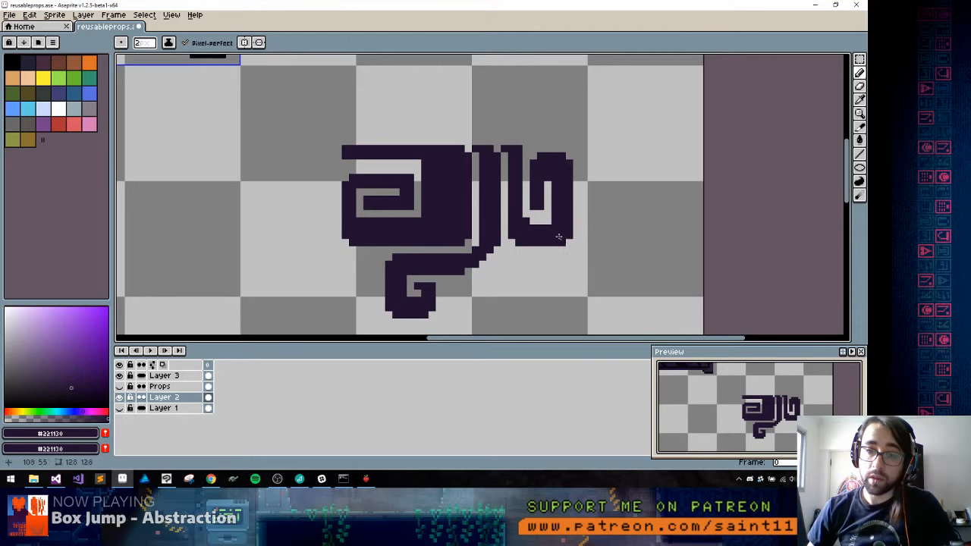
# Extend the tops of the solid block and the two bands upward with short #221130 stems
pyautogui.click(501, 133)
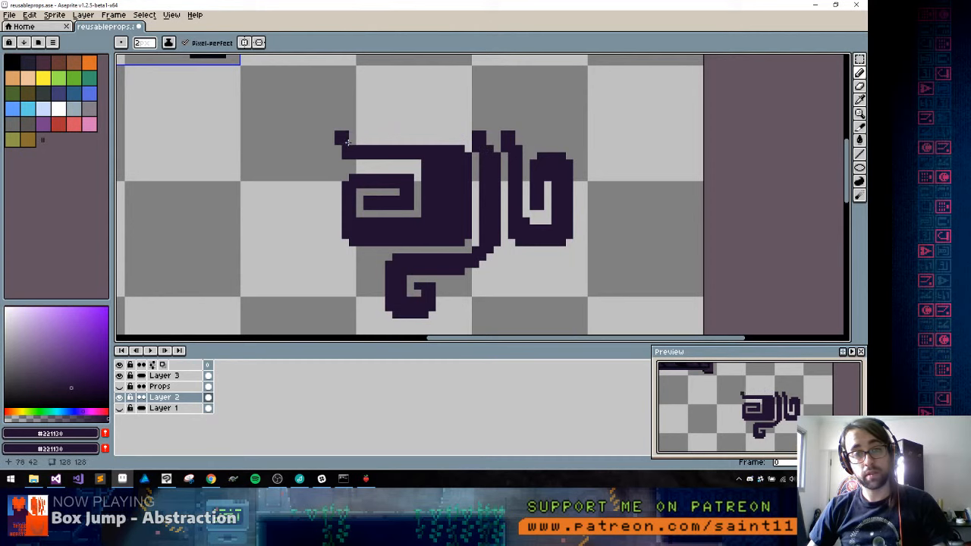
pyautogui.hotkey('ctrl', 'z')
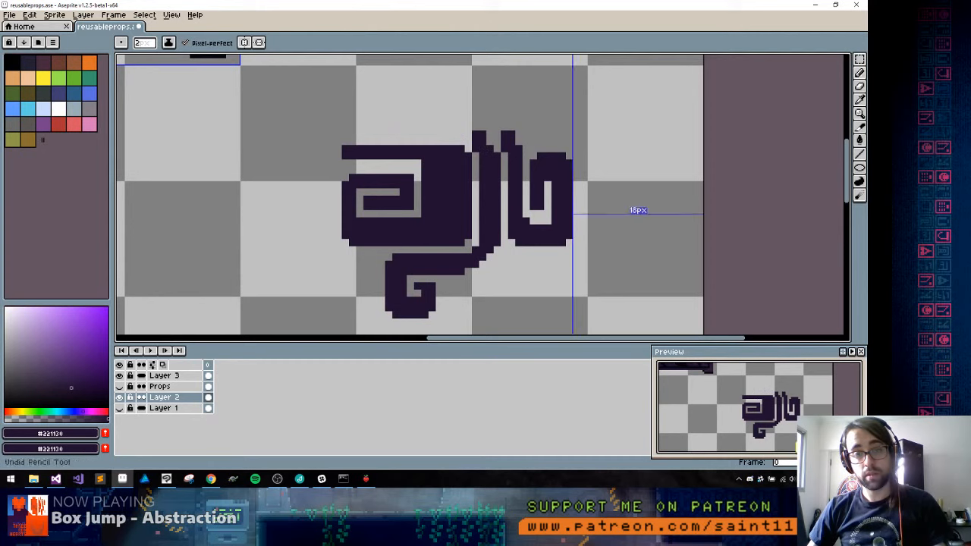
pyautogui.moveTo(457, 139); pyautogui.dragTo(450, 139)
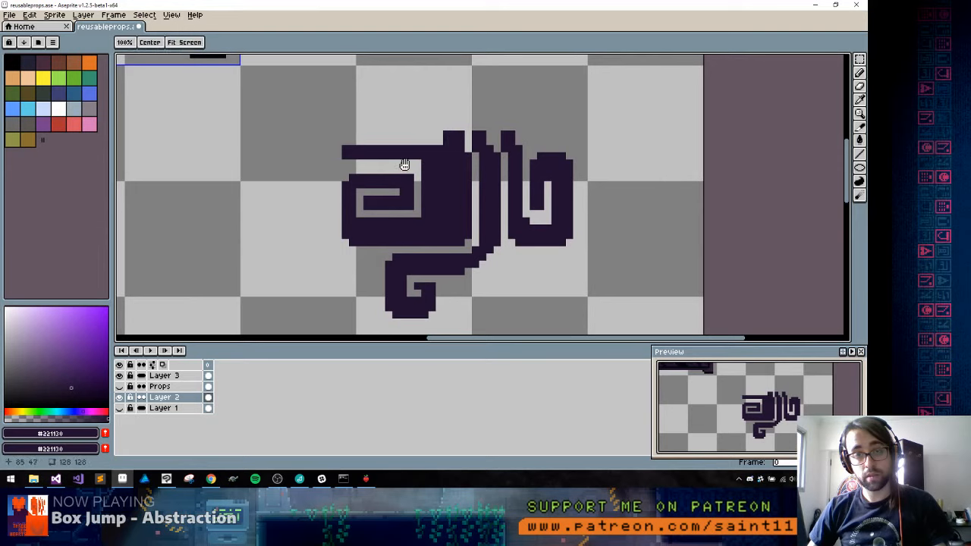
pyautogui.moveTo(394, 154); pyautogui.dragTo(398, 237)
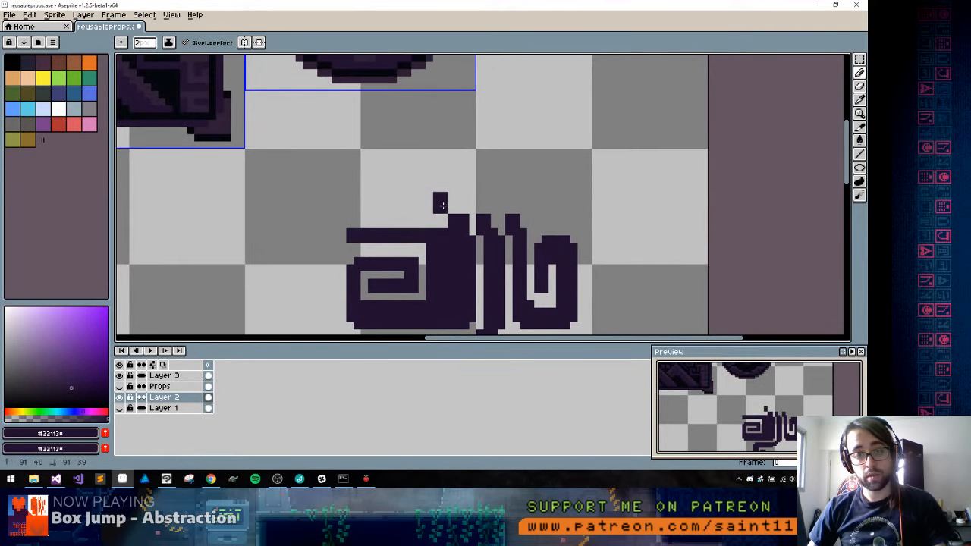
# Draw a wide rounded head shape joining the three stems and fill it with #221130
pyautogui.moveTo(443, 205)
pyautogui.mouseDown()
pyautogui.moveTo(492, 197)
pyautogui.moveTo(466, 207)
pyautogui.mouseUp()
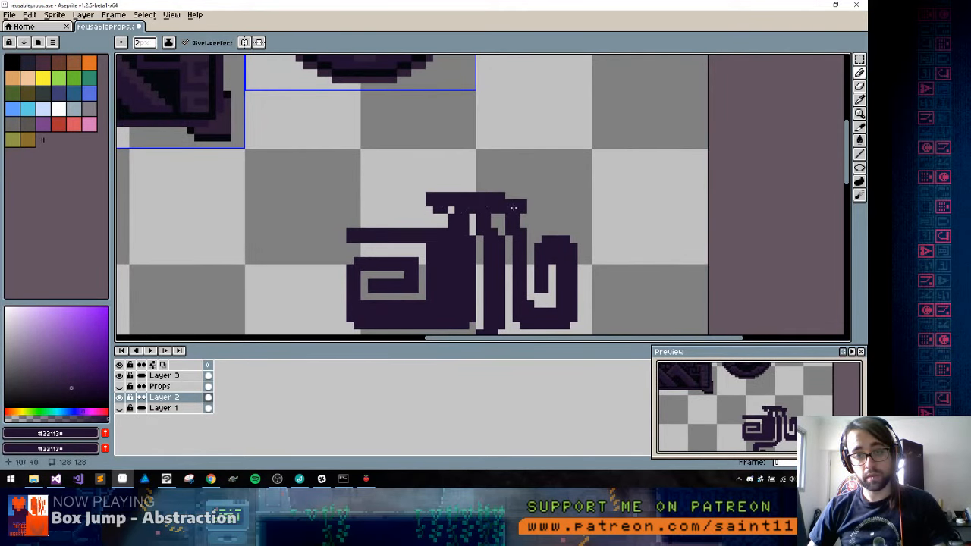
pyautogui.moveTo(523, 147)
pyautogui.mouseDown()
pyautogui.moveTo(497, 115)
pyautogui.moveTo(413, 107)
pyautogui.moveTo(347, 122)
pyautogui.moveTo(293, 165)
pyautogui.moveTo(333, 207)
pyautogui.moveTo(424, 201)
pyautogui.mouseUp()
pyautogui.press('g')
pyautogui.click(434, 174)
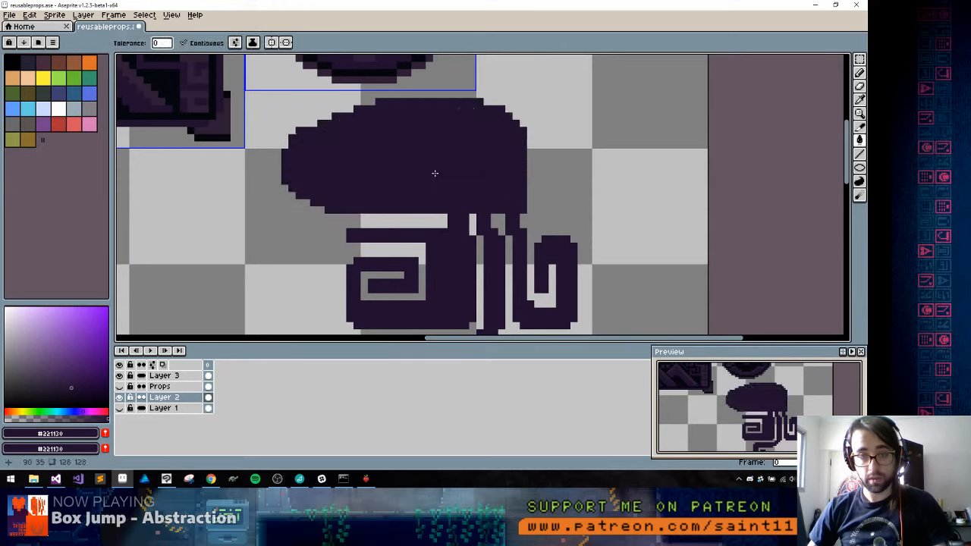
# Erase the head's domed top to a flat edge, redraw its upper rim and trim the upper right corner
pyautogui.press('b')
pyautogui.keyDown('alt'); pyautogui.click(309, 112); pyautogui.keyUp('alt')
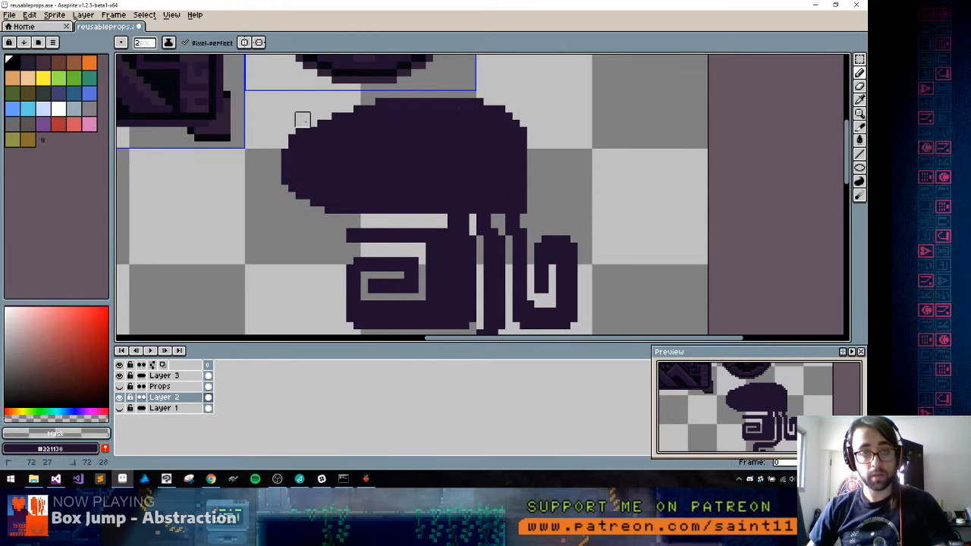
pyautogui.keyDown('shift'); pyautogui.click(541, 126); pyautogui.keyUp('shift')
pyautogui.moveTo(527, 112)
pyautogui.mouseDown()
pyautogui.moveTo(426, 105)
pyautogui.moveTo(397, 113)
pyautogui.mouseUp()
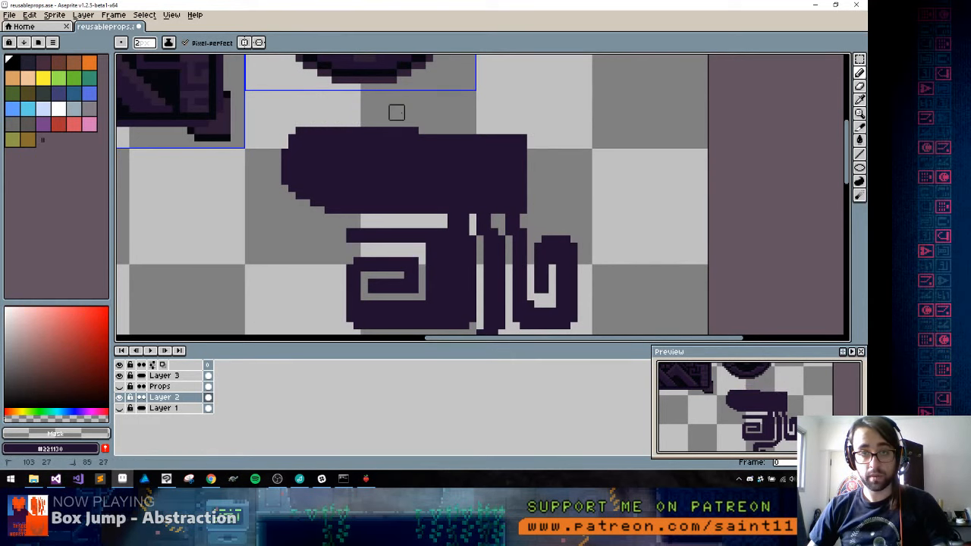
pyautogui.keyDown('alt'); pyautogui.click(522, 146); pyautogui.keyUp('alt')
pyautogui.moveTo(517, 144); pyautogui.dragTo(379, 140)
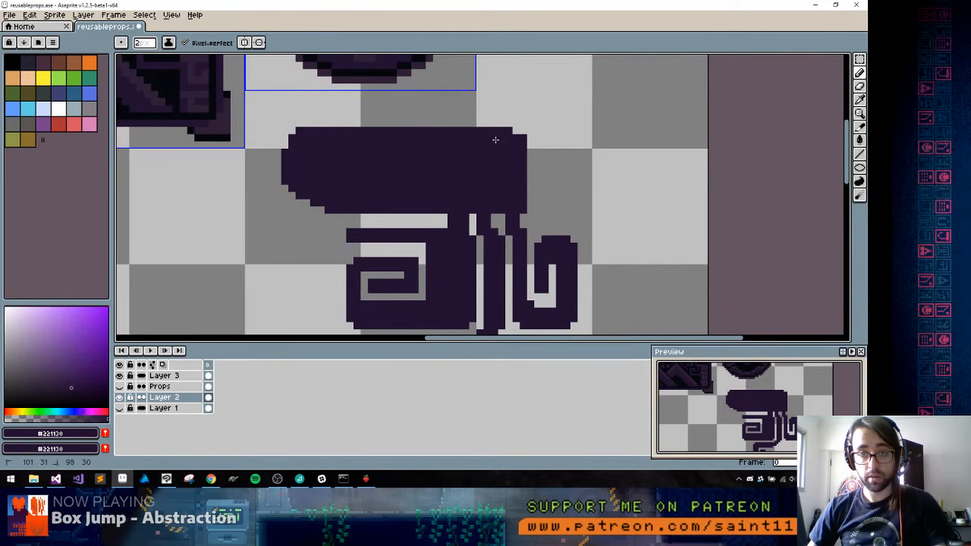
pyautogui.keyDown('alt'); pyautogui.click(543, 134); pyautogui.keyUp('alt')
pyautogui.click(527, 135)
pyautogui.press('1')
pyautogui.press('2')
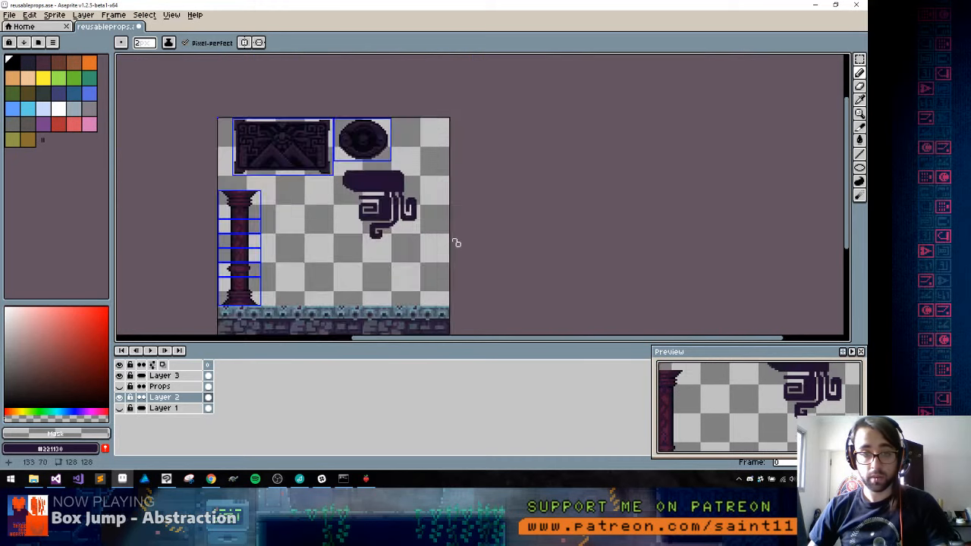
pyautogui.press('3')
# Switch to the running Celeste game and use its debug console to load chapter 6, and finally chapter 5 with "load 5"
pyautogui.hotkey('alt', 'Tab')
pyautogui.hotkey('alt', 'shift', 'Tab')
pyautogui.hotkey('alt', 'shift', 'Tab')
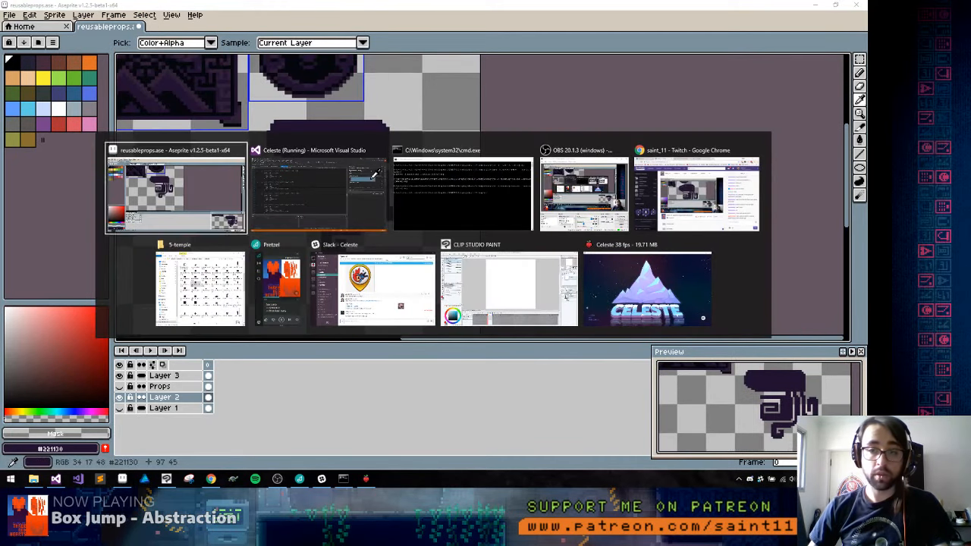
pyautogui.press('`')
pyautogui.write('load')
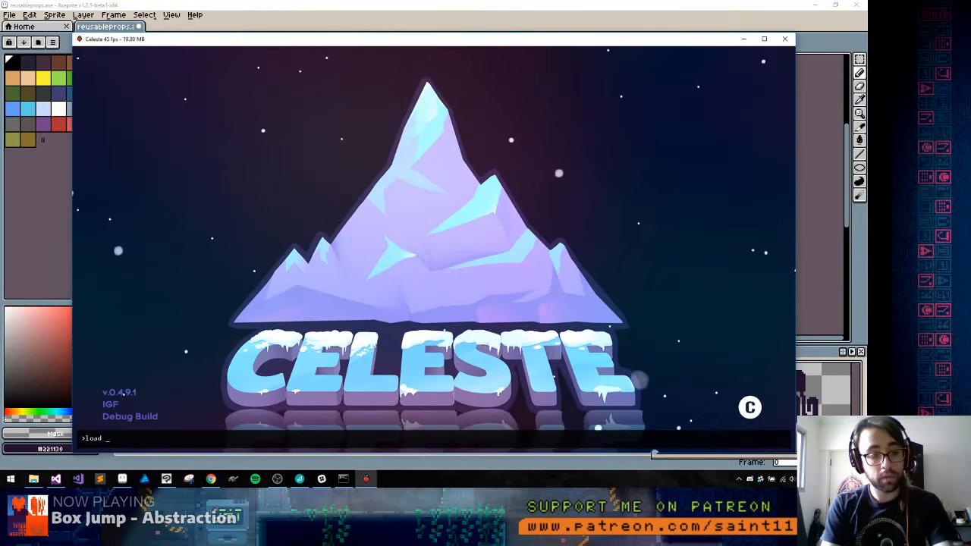
pyautogui.press('Return')
pyautogui.write('load 6')
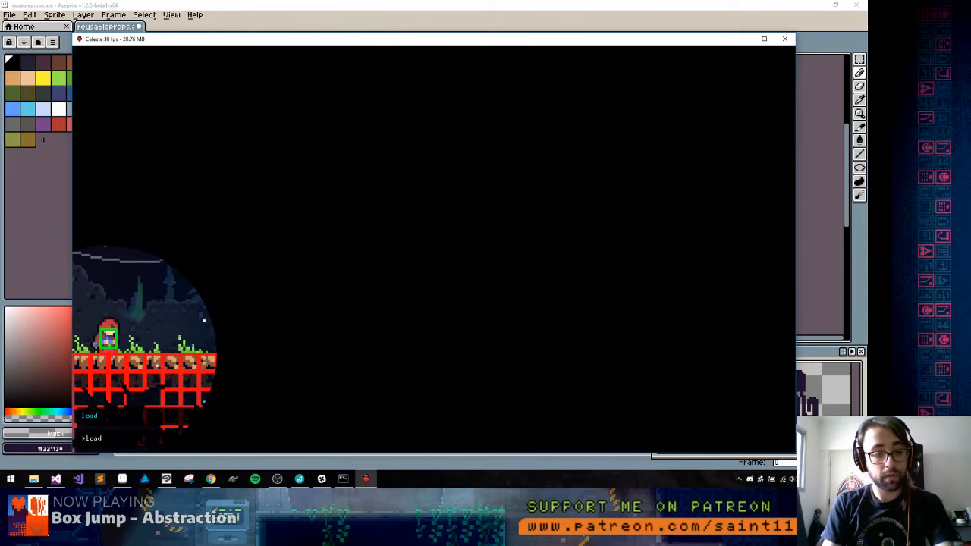
pyautogui.press('Return')
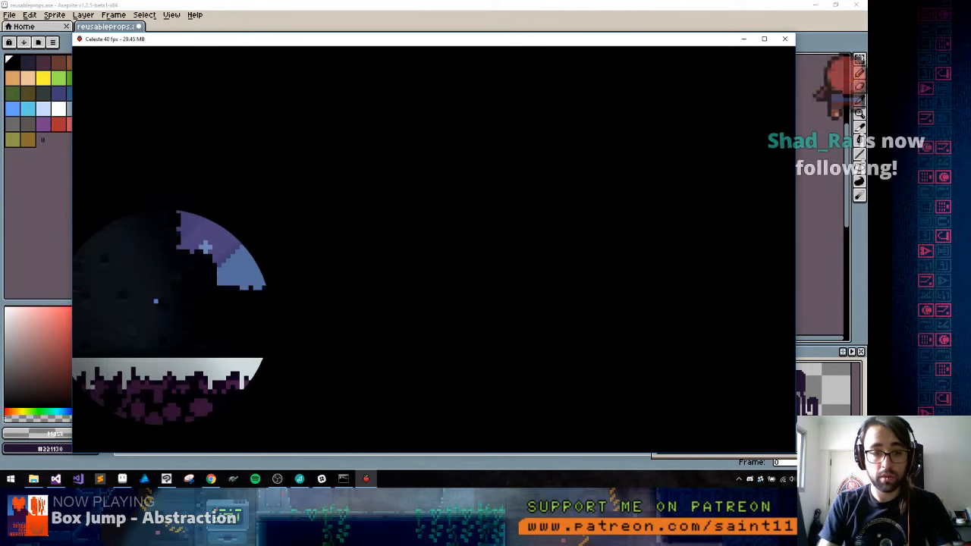
pyautogui.write('load 5')
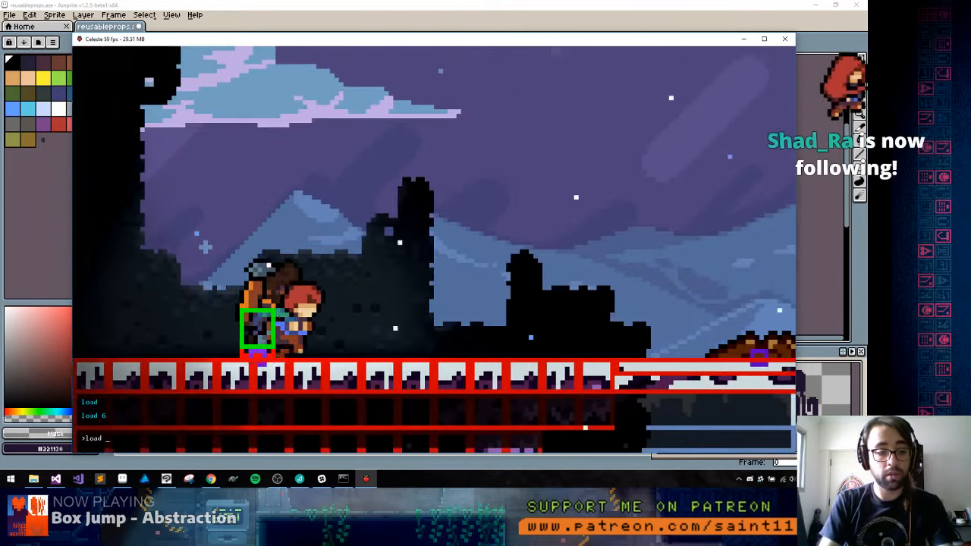
pyautogui.press('Return')
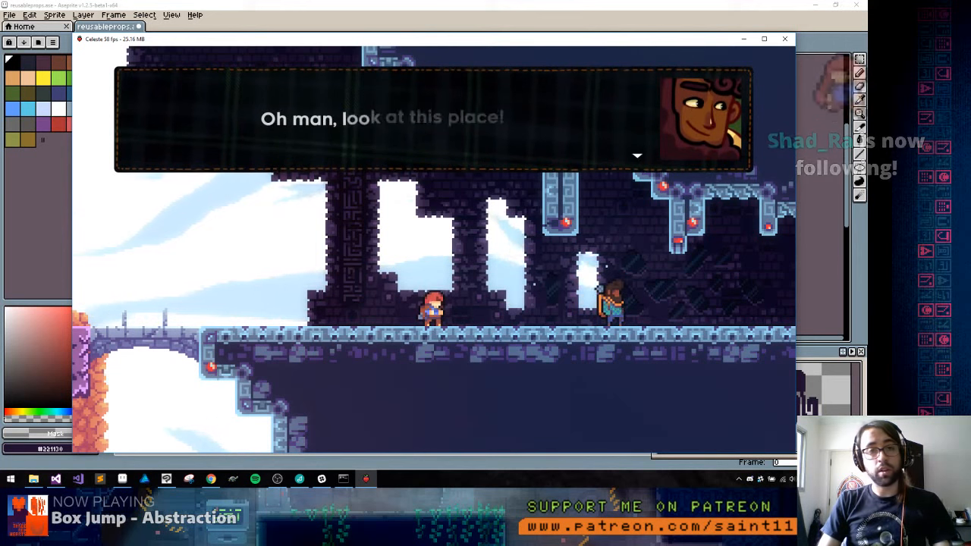
# Advance through the opening dialogue at the temple entrance
pyautogui.press('c')
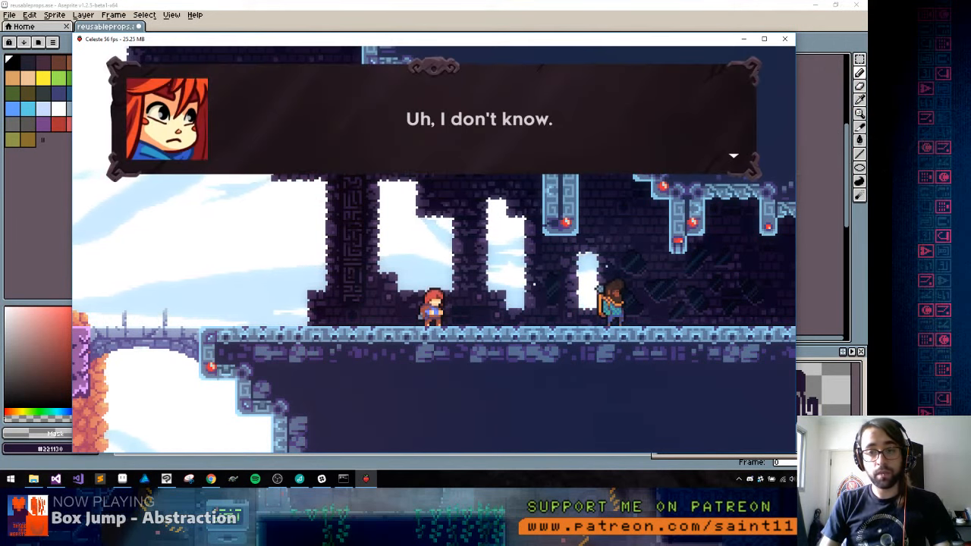
pyautogui.press('c')
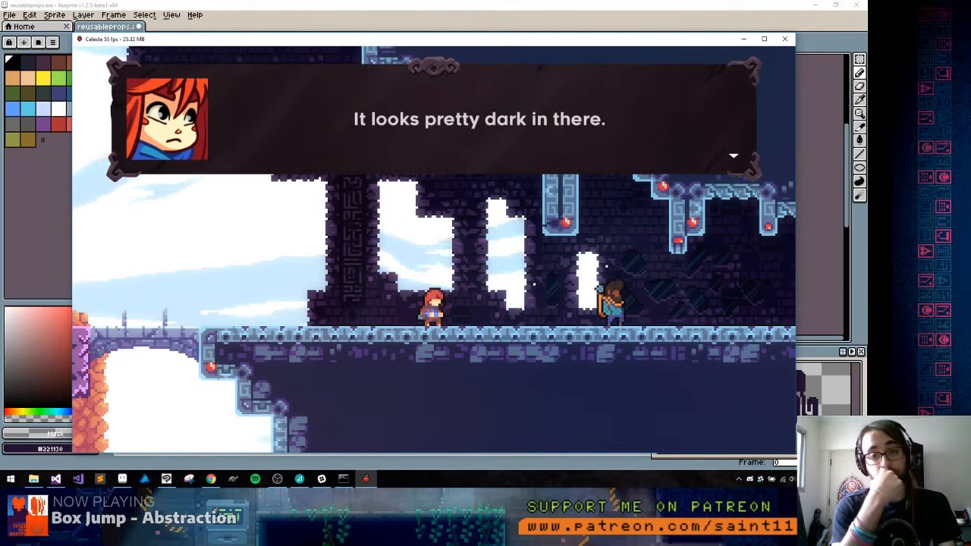
pyautogui.press('c')
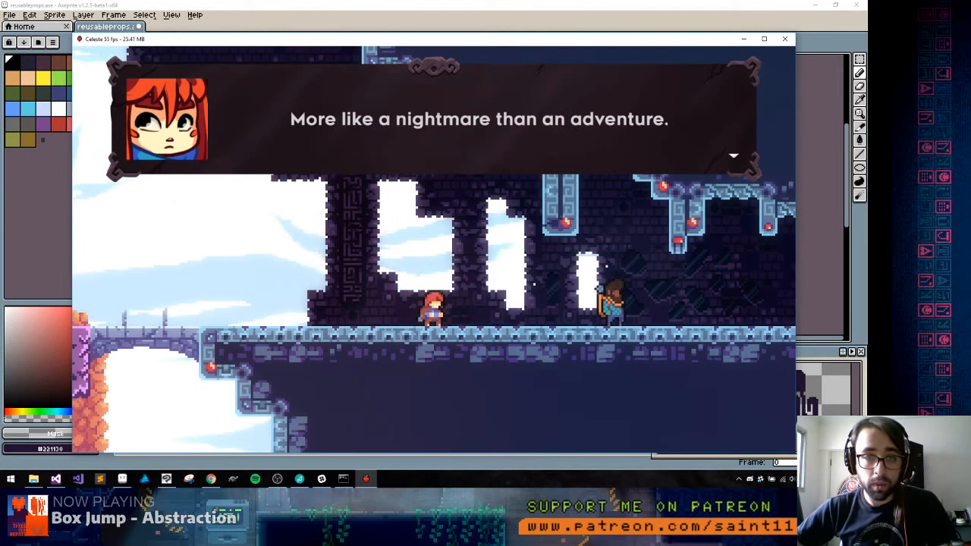
pyautogui.press('c')
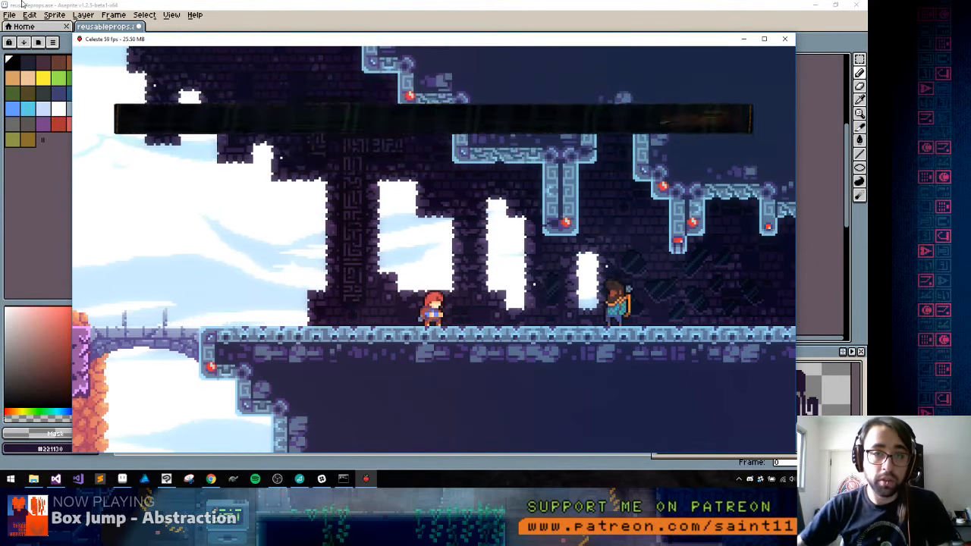
pyautogui.press('c')
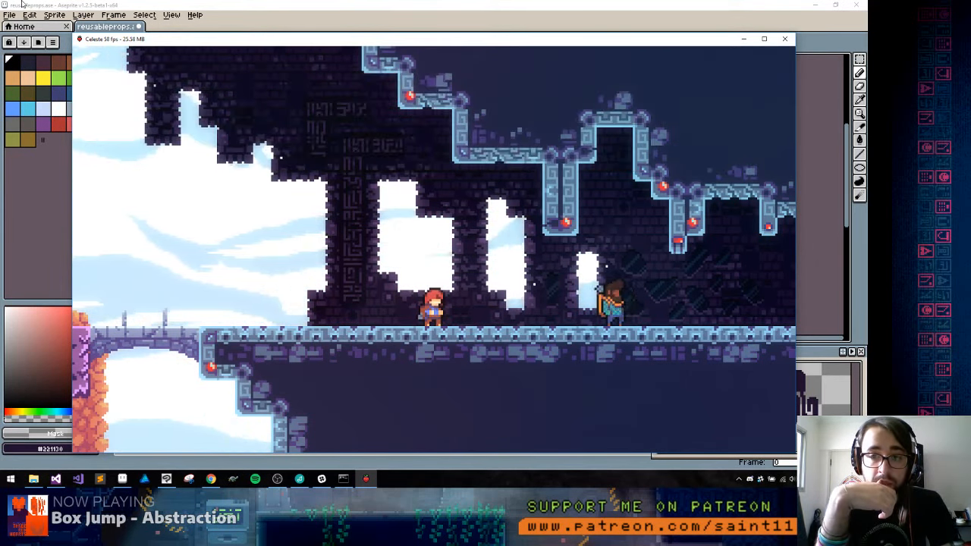
pyautogui.press('c')
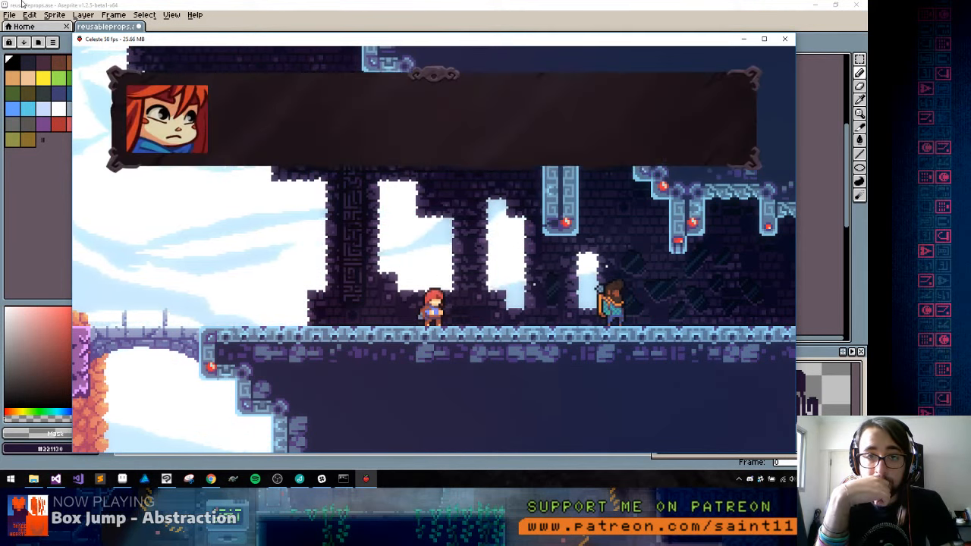
pyautogui.press('c')
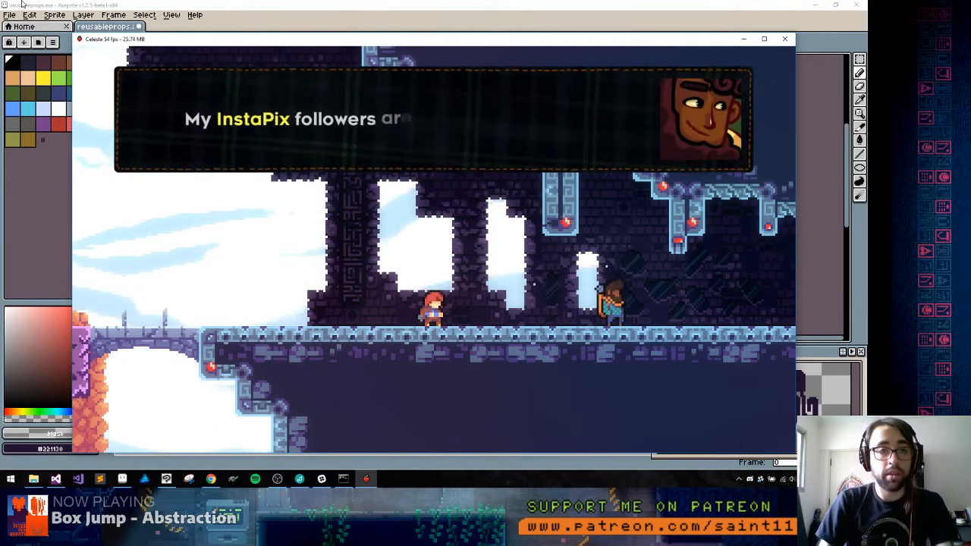
# Use the Mirror Temple debug map to leave the opening dialogue and jump into room a-00d
pyautogui.press('F6')
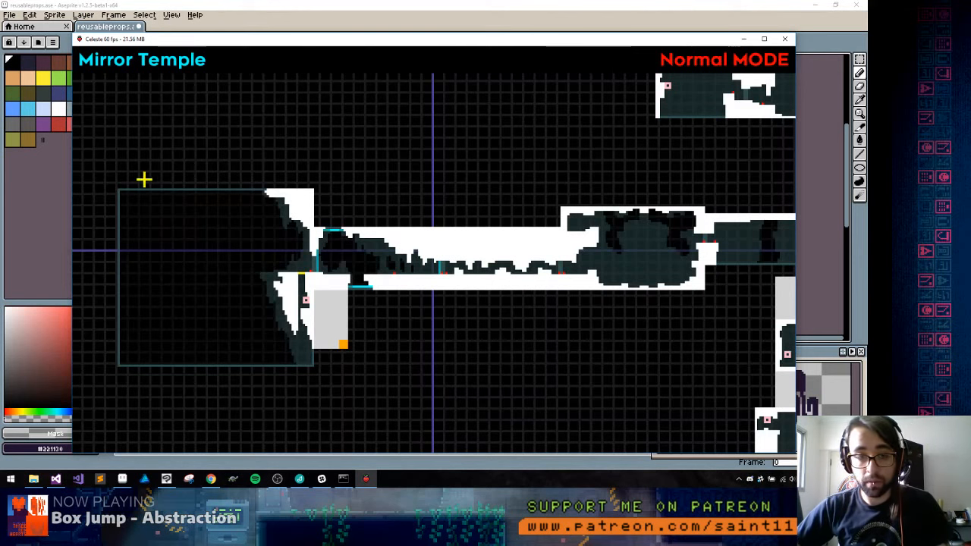
pyautogui.click(329, 263)
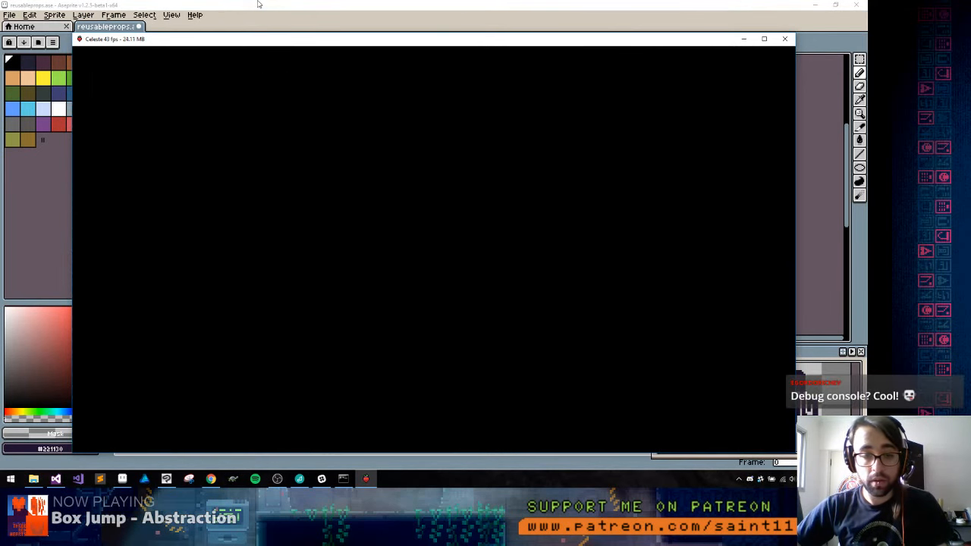
pyautogui.press('`')
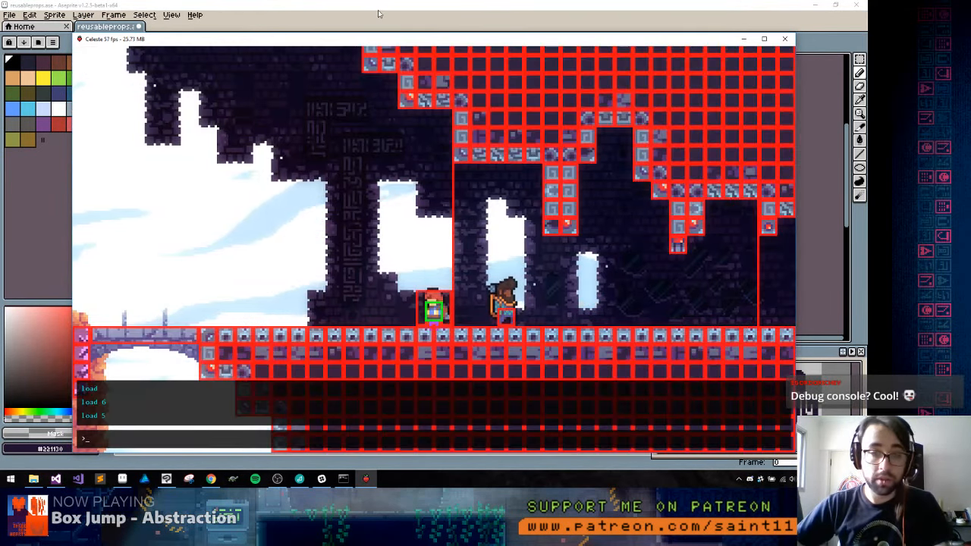
pyautogui.press('`')
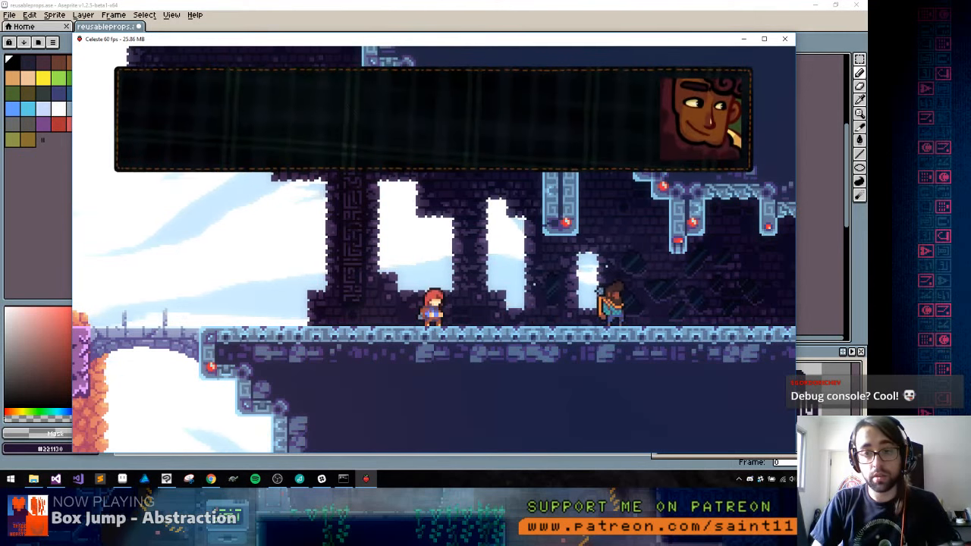
pyautogui.press('F6')
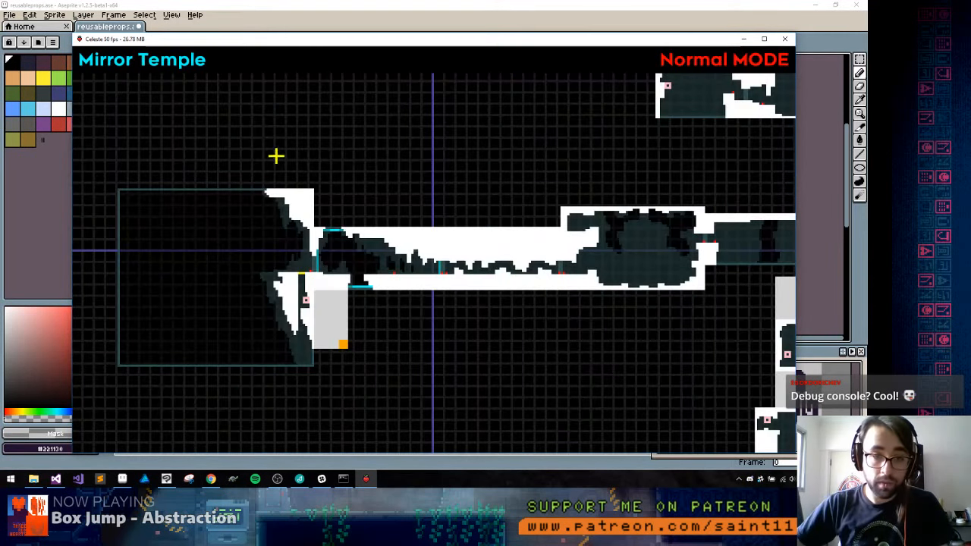
pyautogui.click(455, 257)
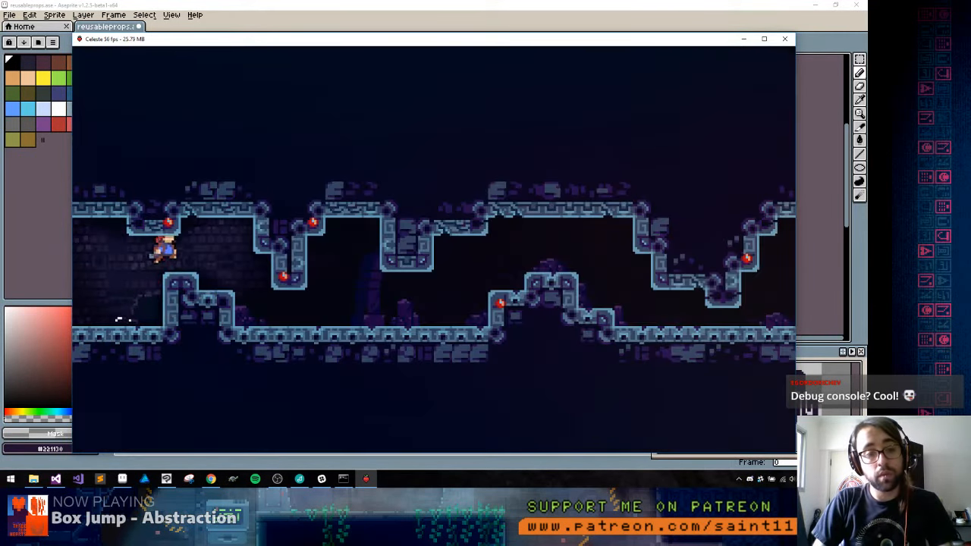
# Run the character through the low corridor of room a-00d and onto the ledge by the pillar in the next room
pyautogui.press('Right')
pyautogui.press('c')
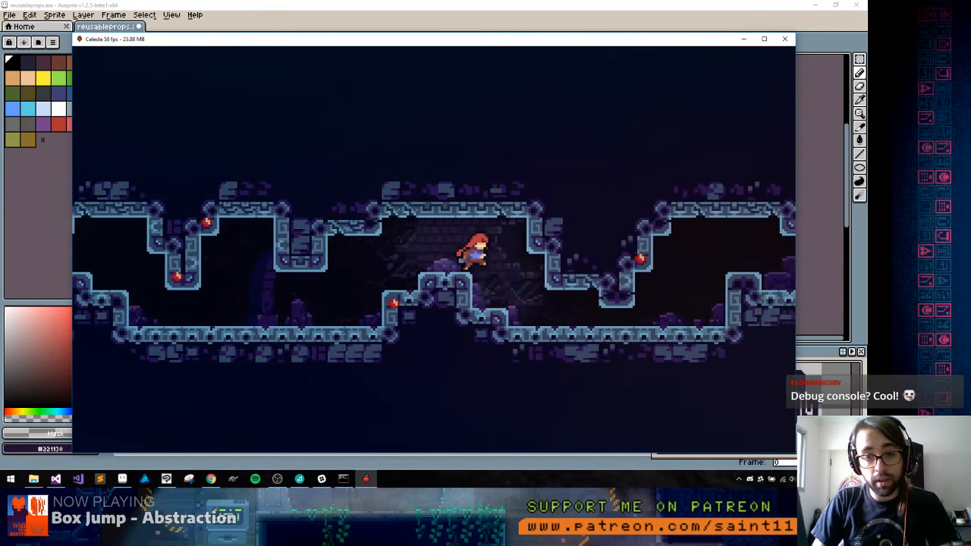
pyautogui.press('x')
pyautogui.press('c')
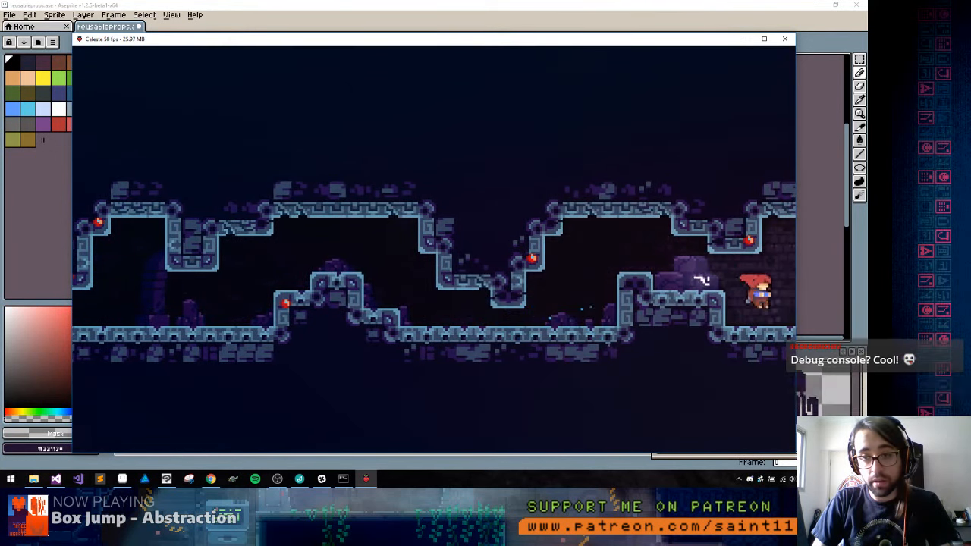
pyautogui.press('Right')
pyautogui.press('c')
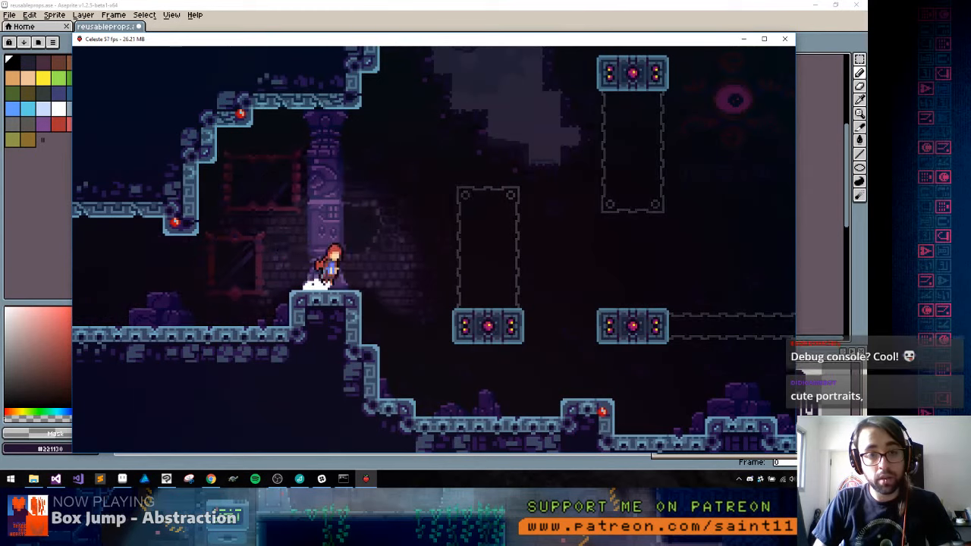
# Move the character back and forth around the purple pillar to examine the pillar and framed mirrors in the light
pyautogui.press('c')
pyautogui.press('Left')
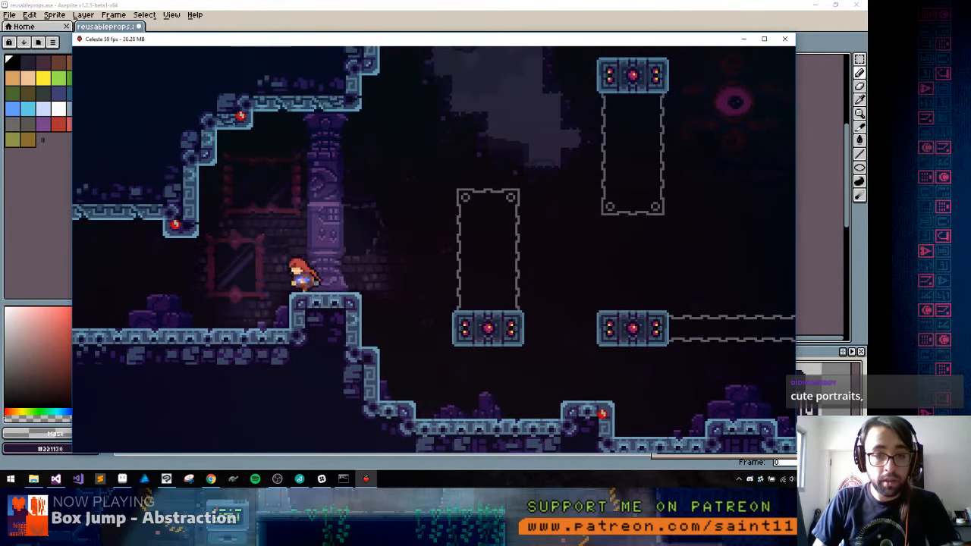
pyautogui.press('Right')
pyautogui.press('c')
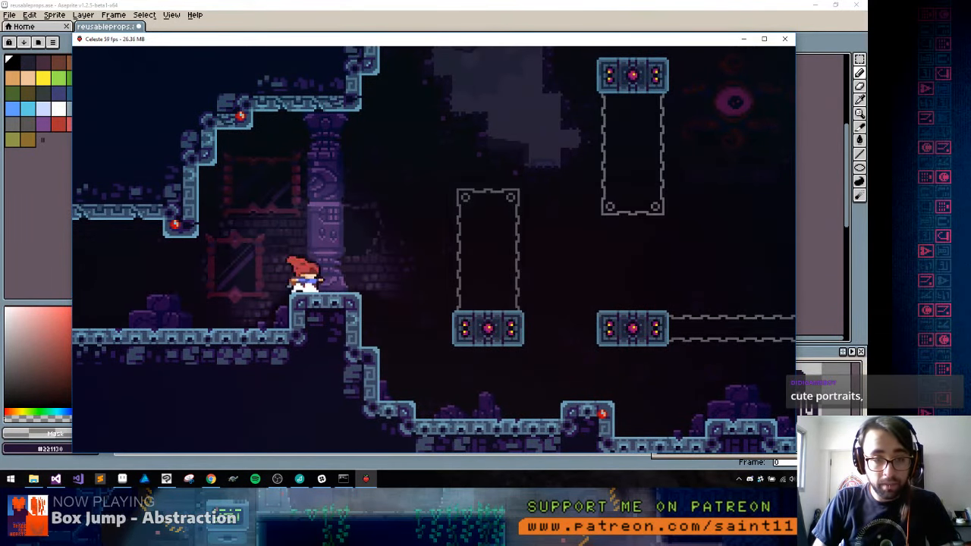
pyautogui.press('c')
pyautogui.press('x')
pyautogui.press('Left')
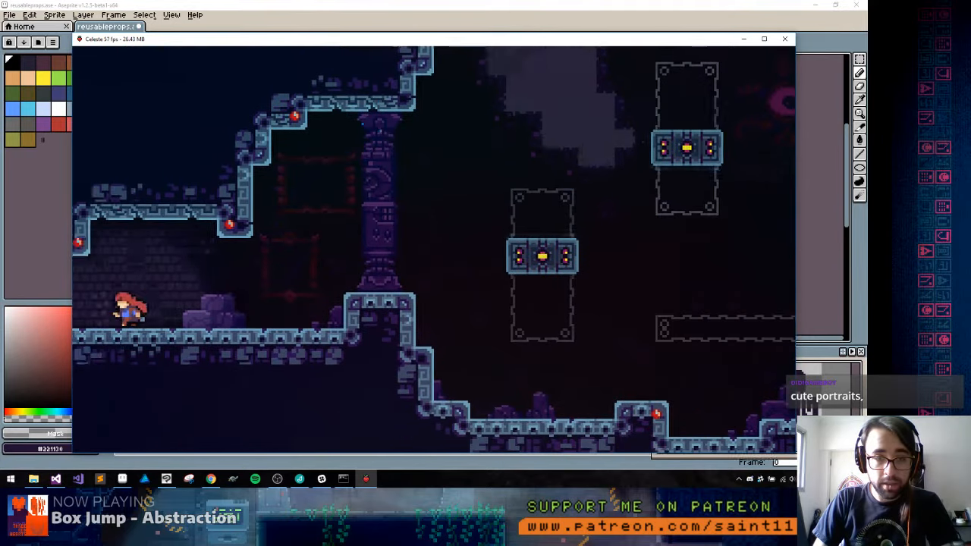
pyautogui.press('Right')
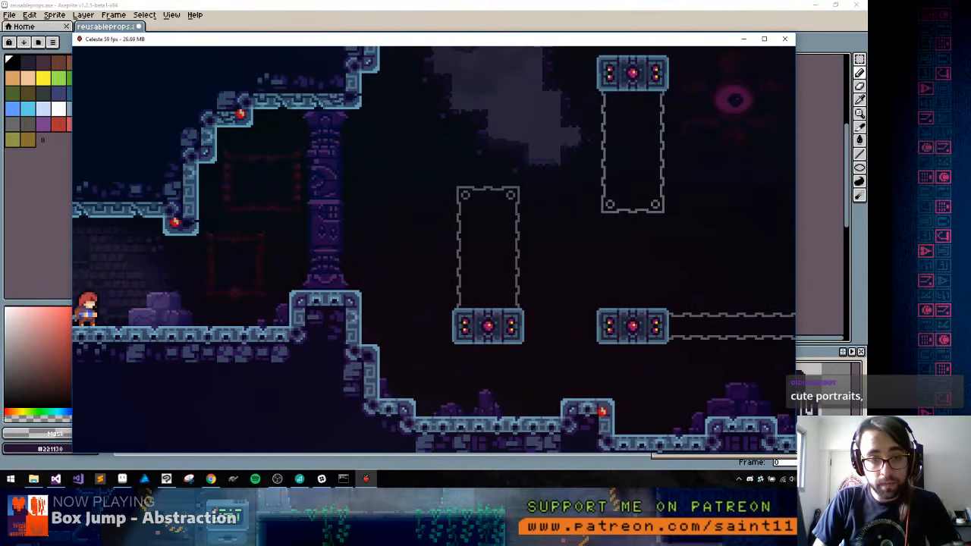
pyautogui.press('Right')
pyautogui.press('c')
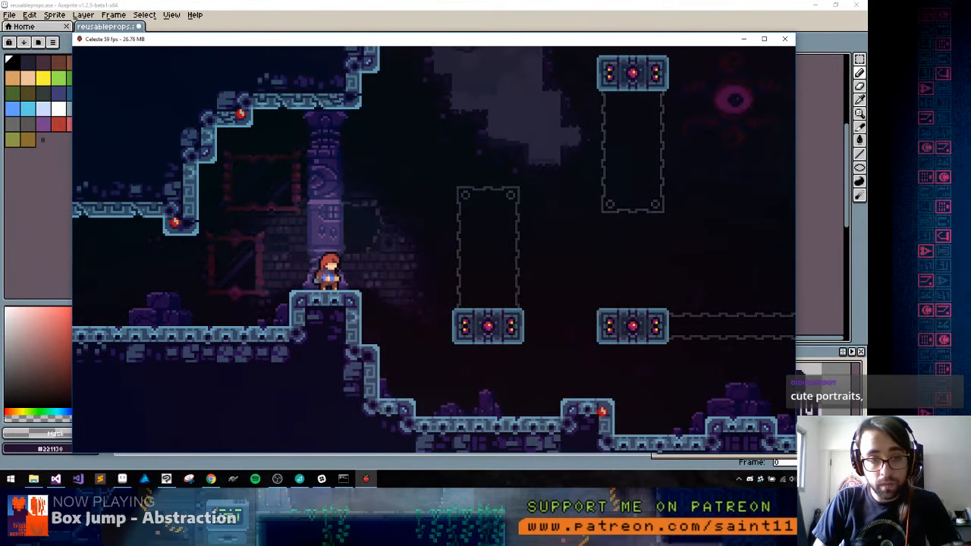
# Cross the room over the moving blocks to the far wall beneath the tentacle statue
pyautogui.press('Right')
pyautogui.press('c')
pyautogui.press('c')
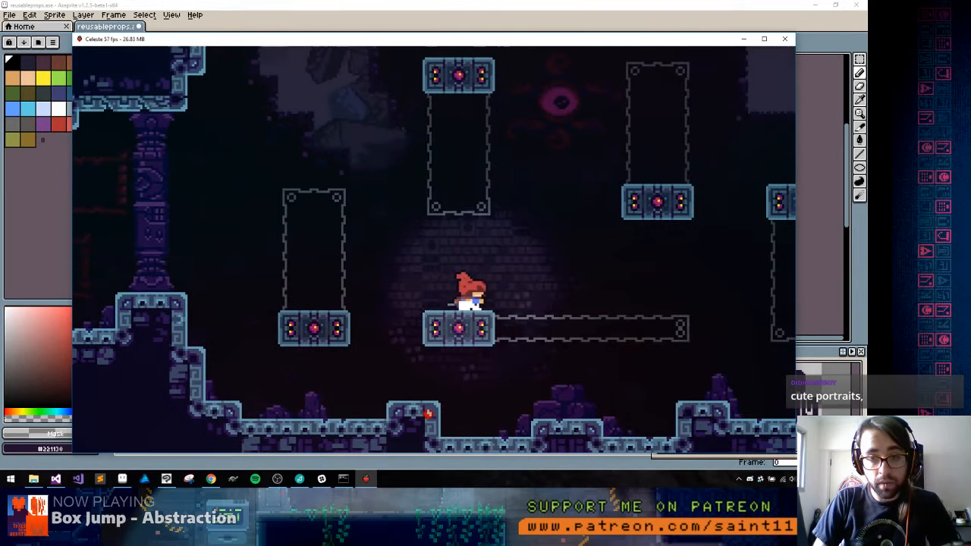
pyautogui.press('x')
pyautogui.press('c')
# Climb the far wall past its side exit to the upper ledge, facing the background tentacle statues
pyautogui.press('c')
pyautogui.press('x')
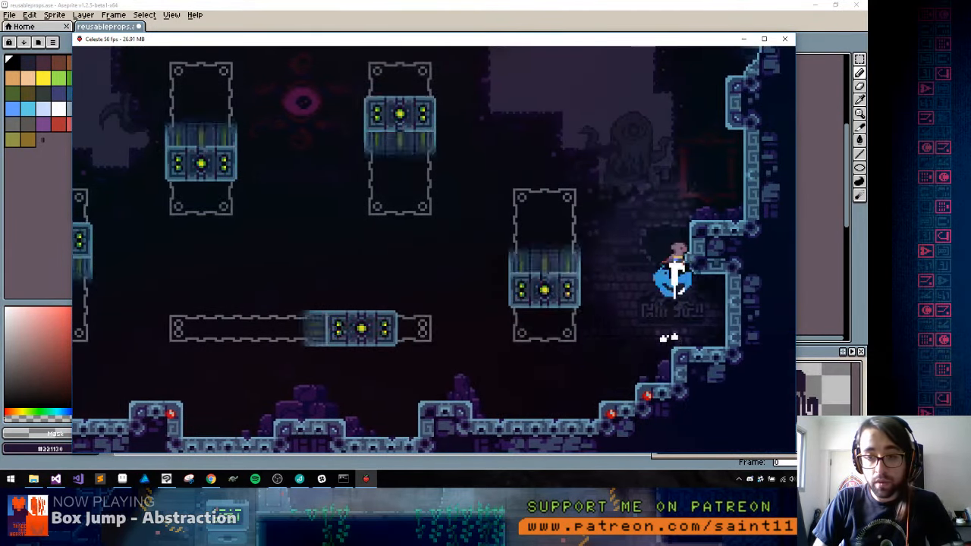
pyautogui.press('c')
pyautogui.press('x')
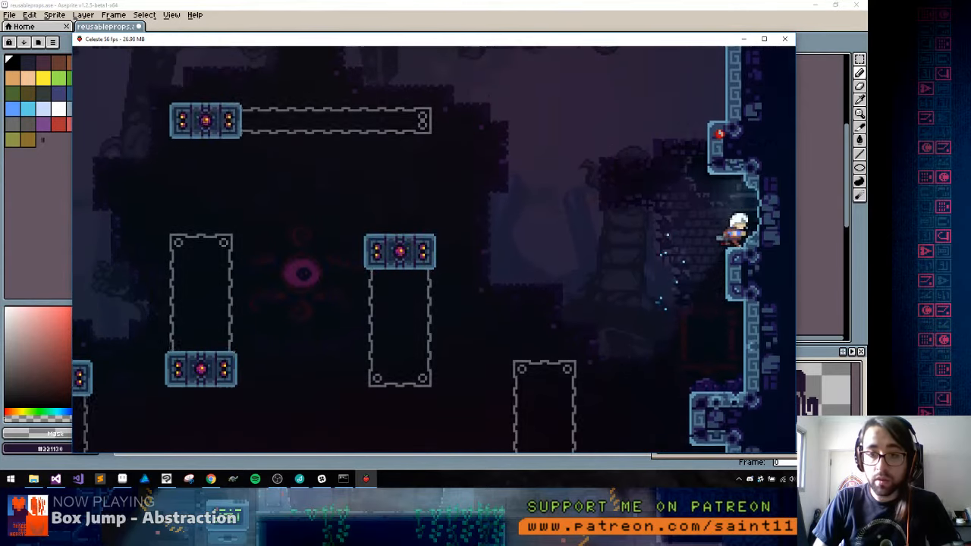
pyautogui.press('c')
pyautogui.press('x')
pyautogui.press('Right')
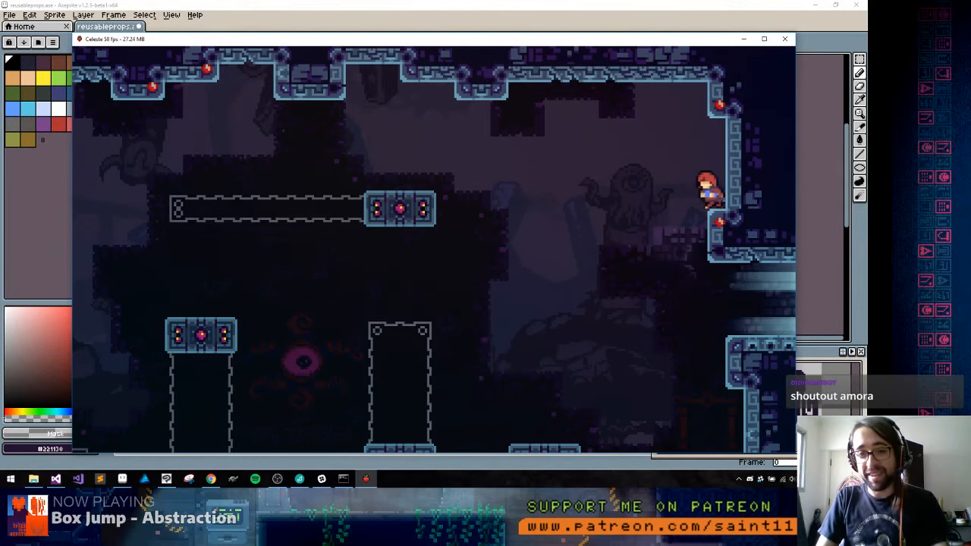
# Leave the moving-block room and take the character through the torch-lit bubble room to its far exit
pyautogui.press('Left')
pyautogui.press('Right')
pyautogui.press('x')
pyautogui.press('c')
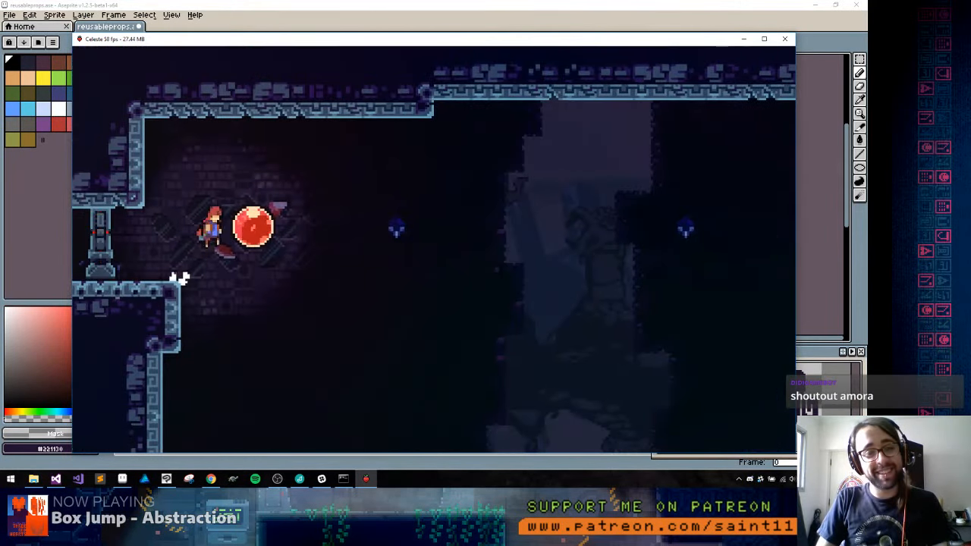
pyautogui.press('Right')
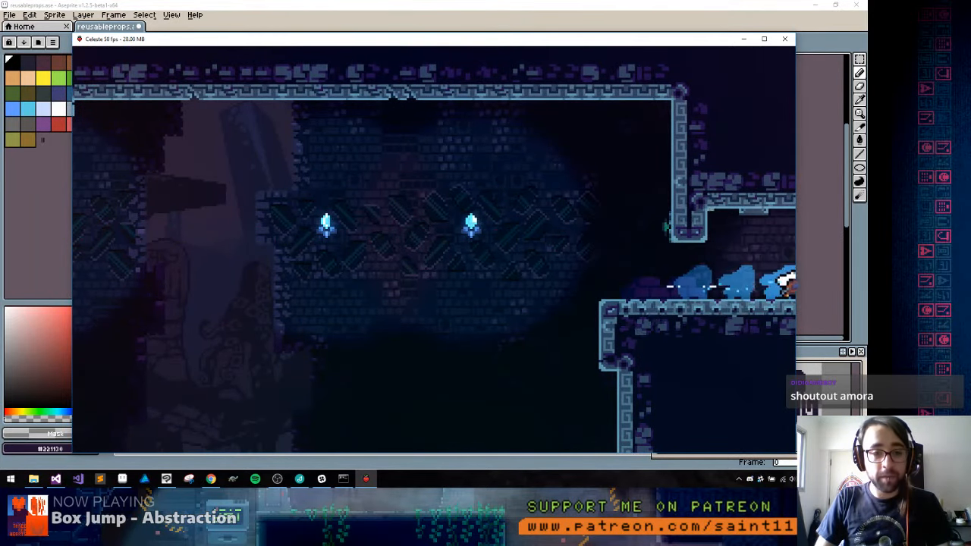
# Bring the character down through the mirror and column room to the red bubble between the two horned pillars
pyautogui.press('Right')
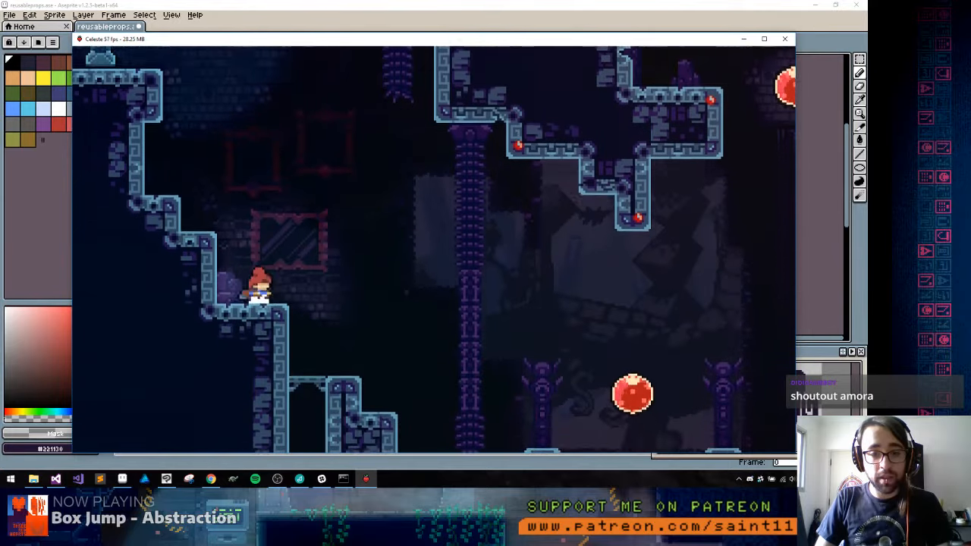
pyautogui.press('c')
pyautogui.press('Right')
pyautogui.press('c')
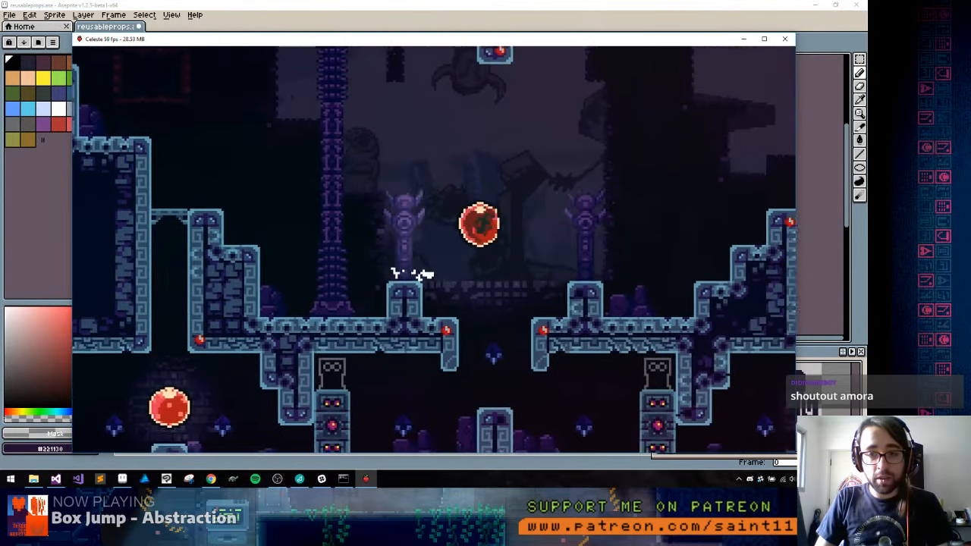
# Ride the red bubbles up from the horned pillars, past the column, and down to the bubble beside the blue torch
pyautogui.press('Up')
pyautogui.press('Left')
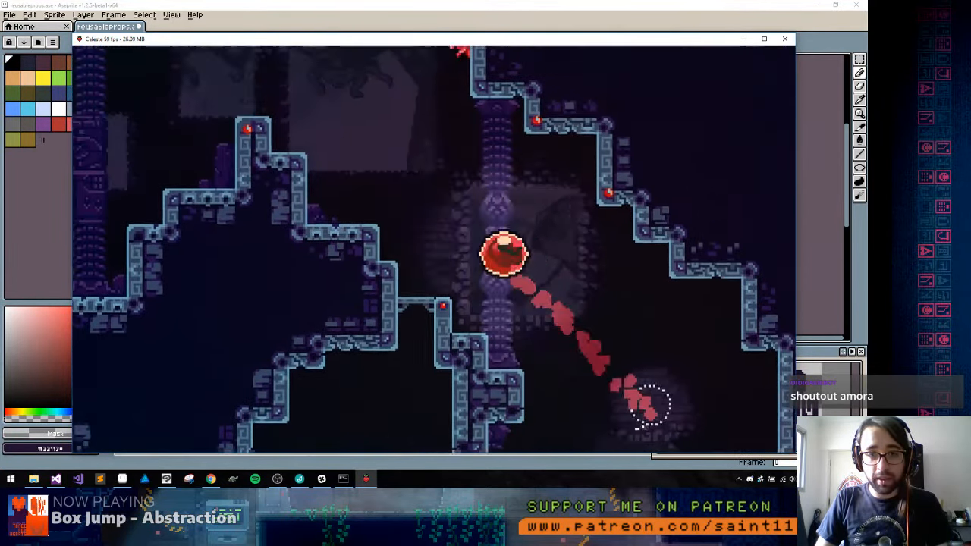
pyautogui.press('Down')
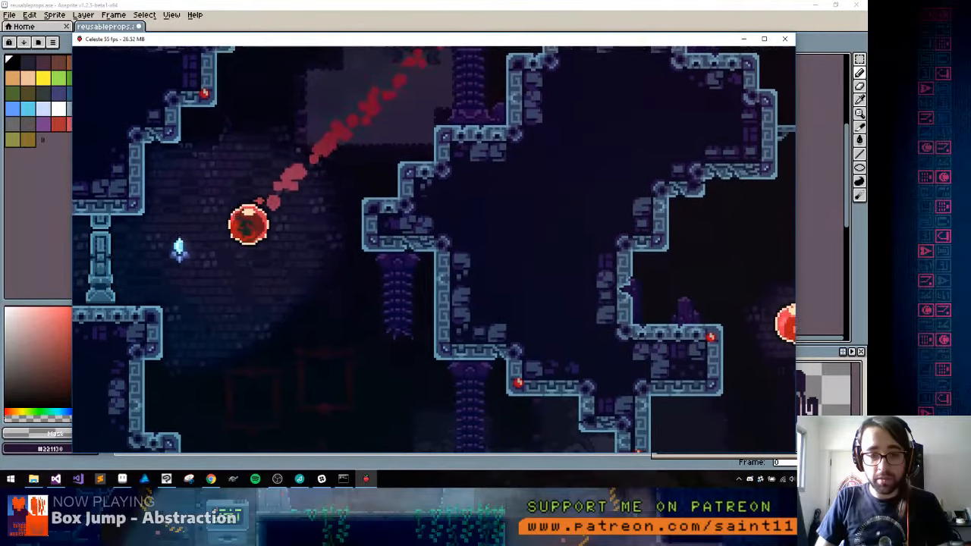
pyautogui.press('Right')
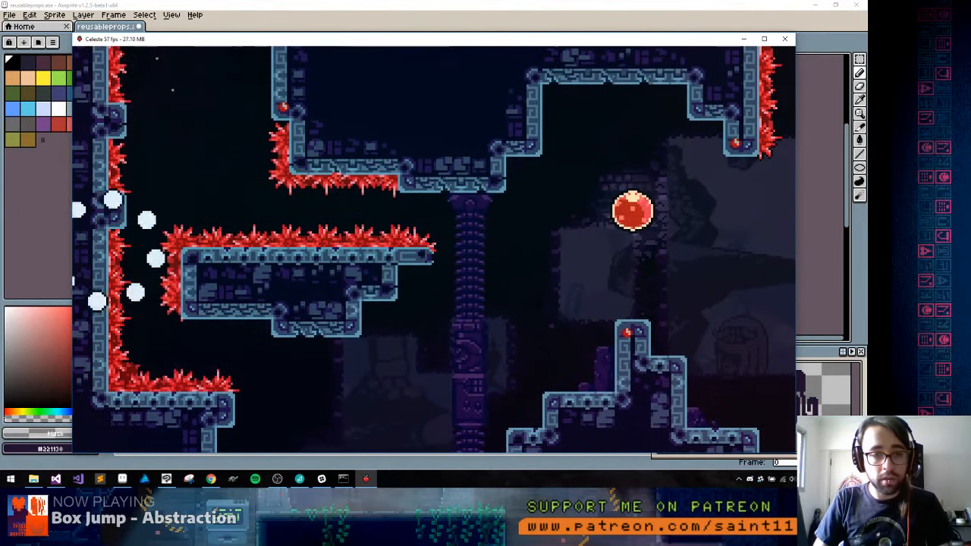
# Try repeatedly to ride the bubbles from the blue torch through the spike-lined passage to its far shaft
pyautogui.press('Right')
pyautogui.press('c')
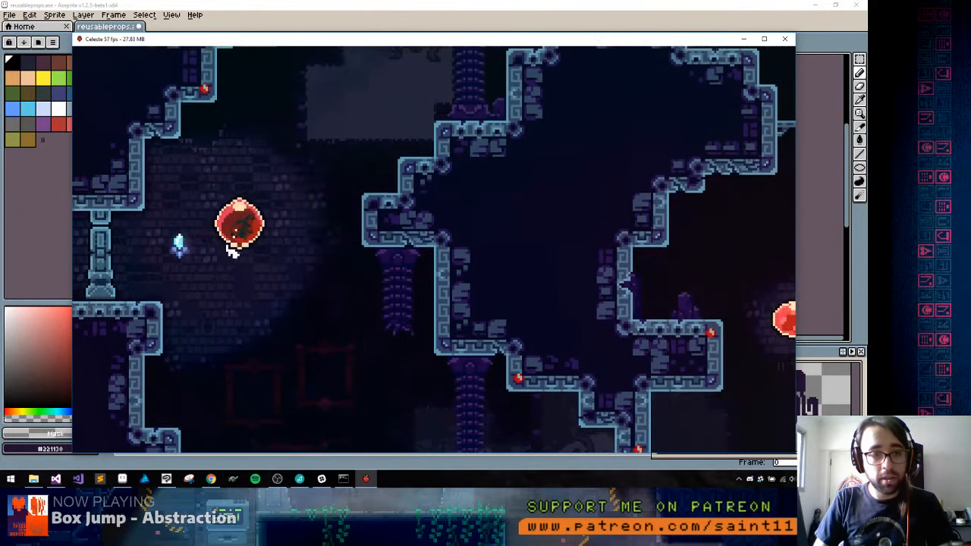
pyautogui.hotkey('Up', 'Right')
pyautogui.press('Left')
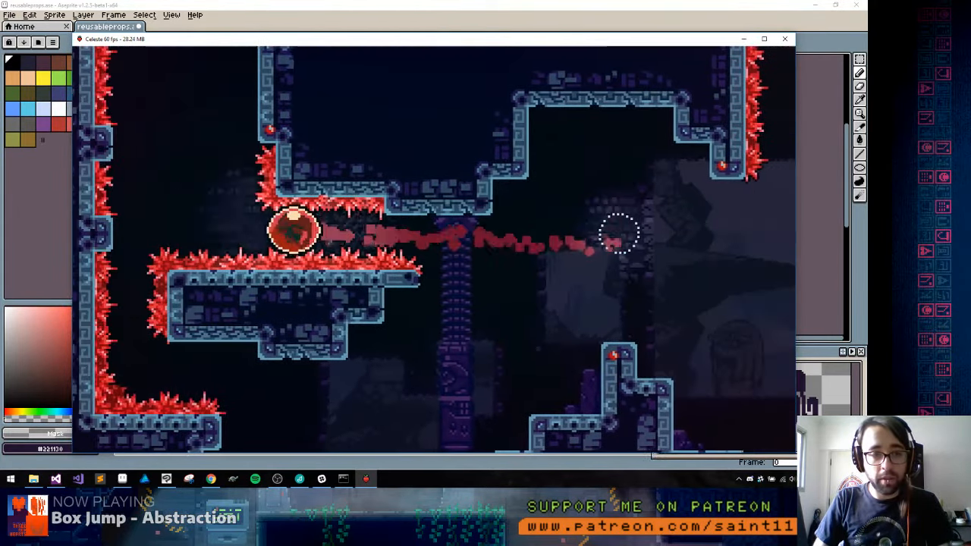
pyautogui.press('c')
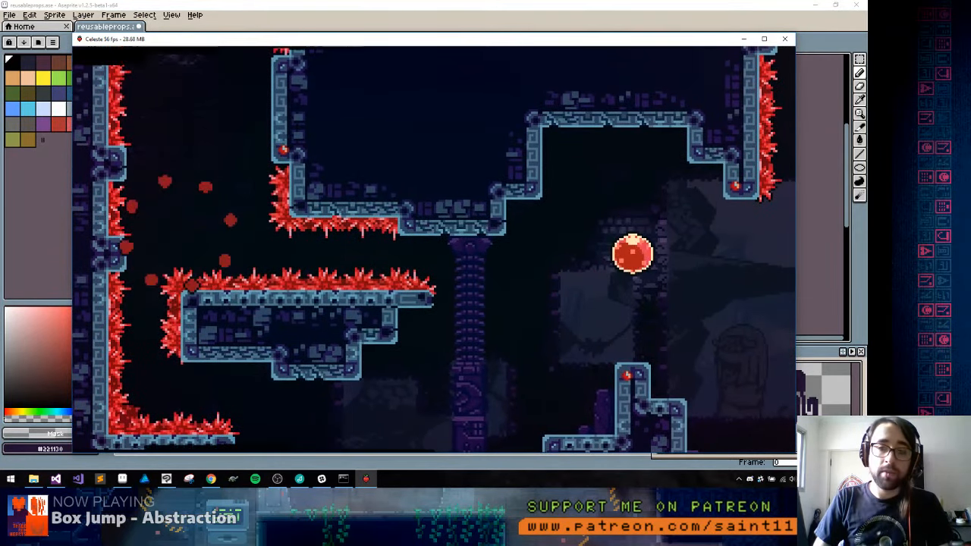
pyautogui.press('Right')
pyautogui.press('c')
pyautogui.hotkey('Up', 'Right')
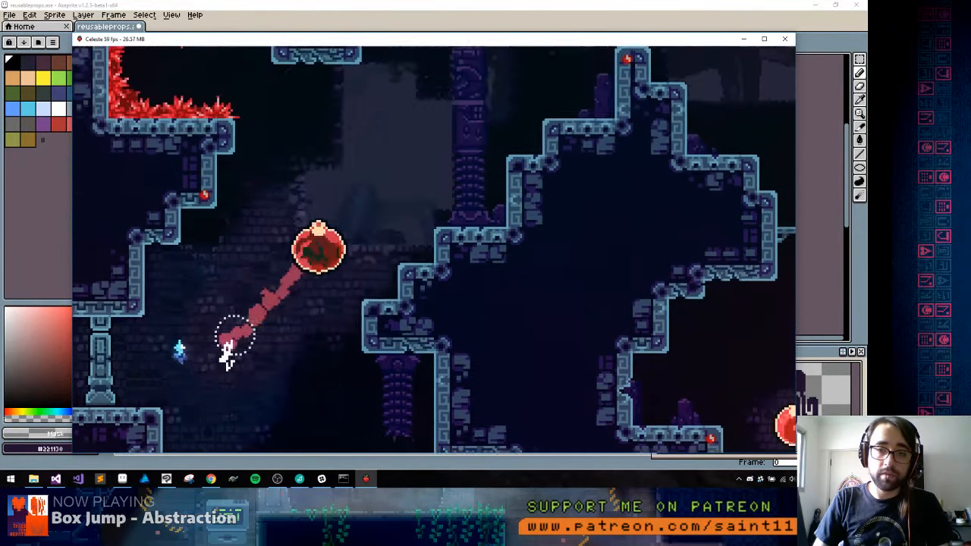
pyautogui.press('Left')
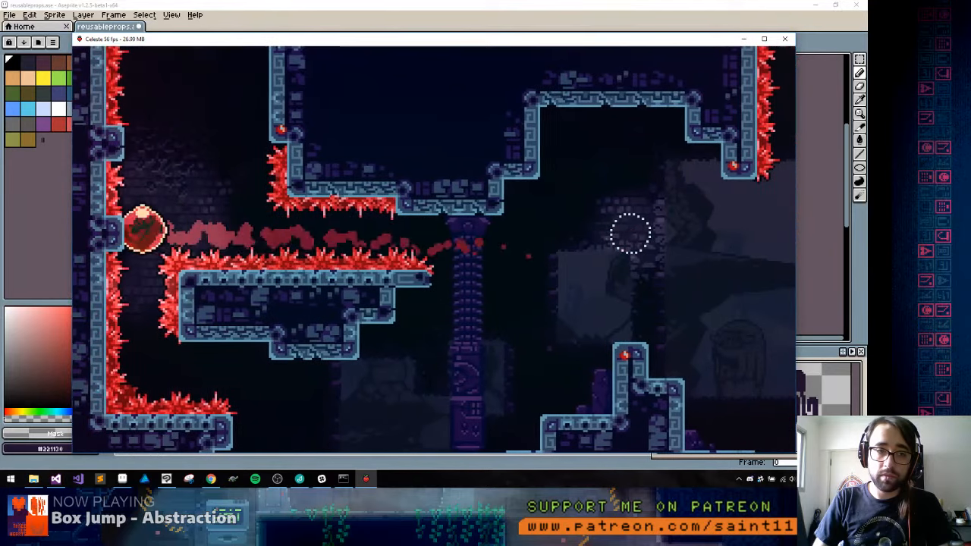
pyautogui.press('c')
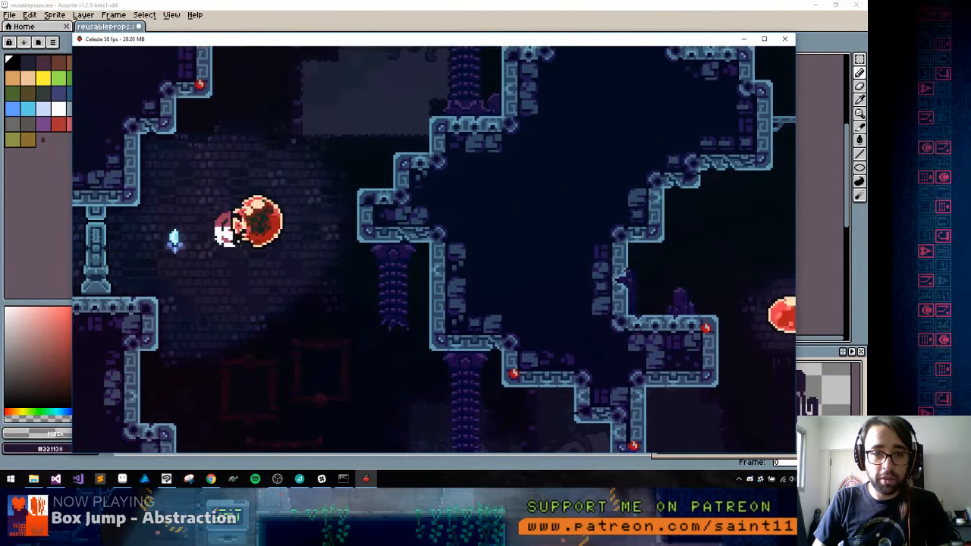
# Leave the torch-side bubble for the area below, and bring the character back up into it with jumps and dashes
pyautogui.press('Left')
pyautogui.press('c')
pyautogui.press('x')
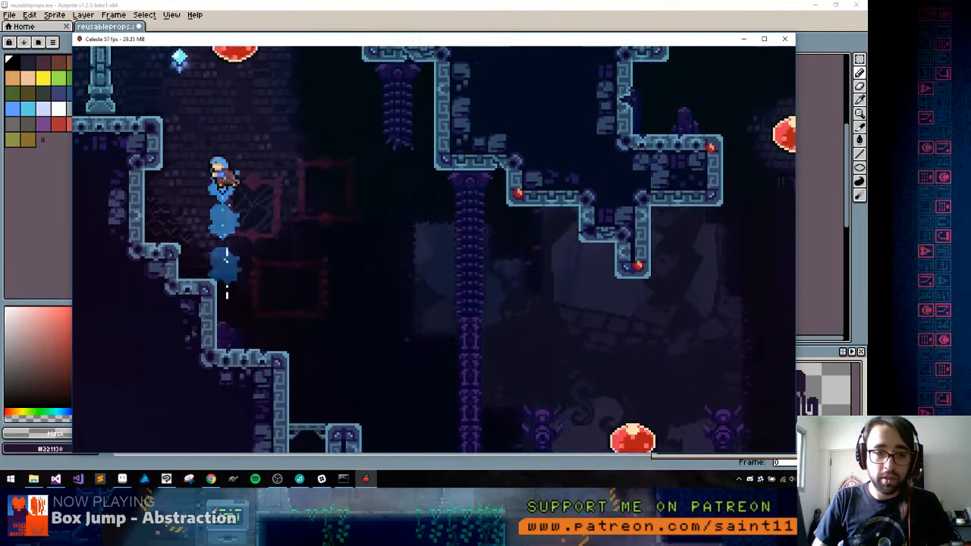
pyautogui.press('Left')
pyautogui.press('c')
pyautogui.press('x')
pyautogui.press('Left')
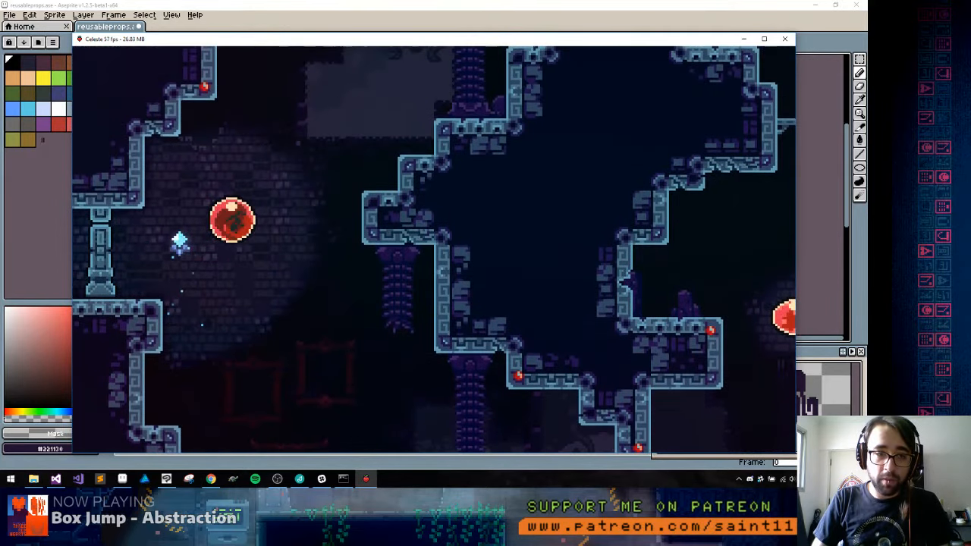
# Ride the bubbles through the spike-lined passage, jump out at the far wall, and take the strawberry in the shaft
pyautogui.press('Right')
pyautogui.press('Up')
pyautogui.press('x')
pyautogui.press('Left')
pyautogui.press('x')
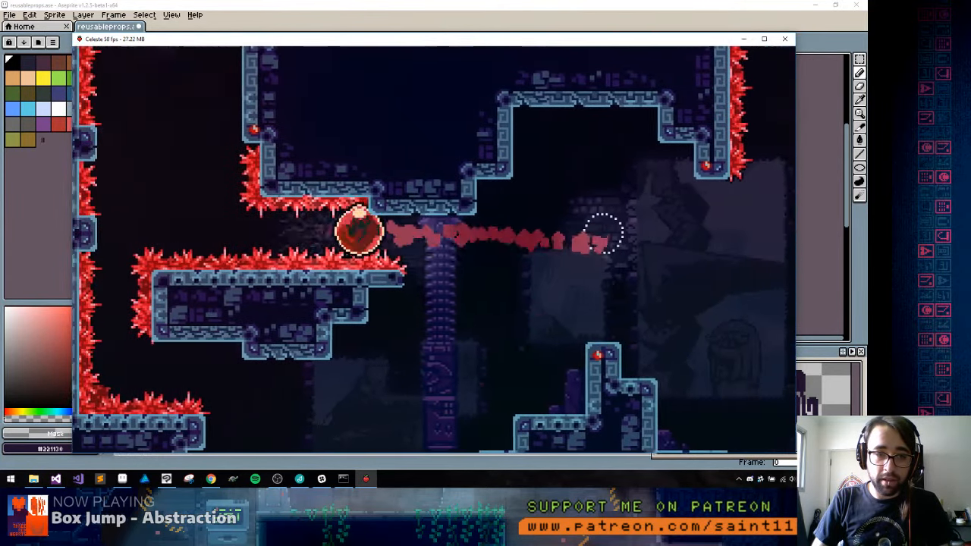
pyautogui.press('c')
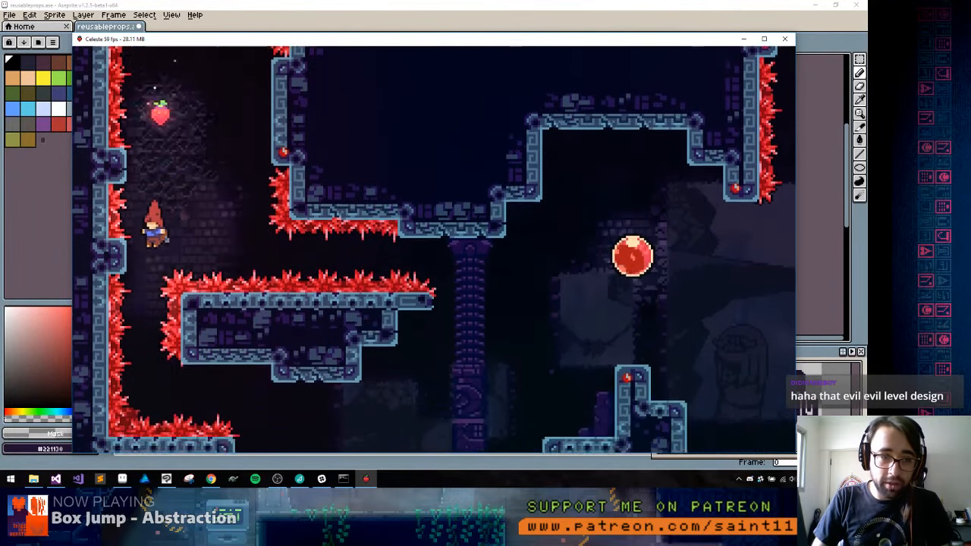
pyautogui.press('Left')
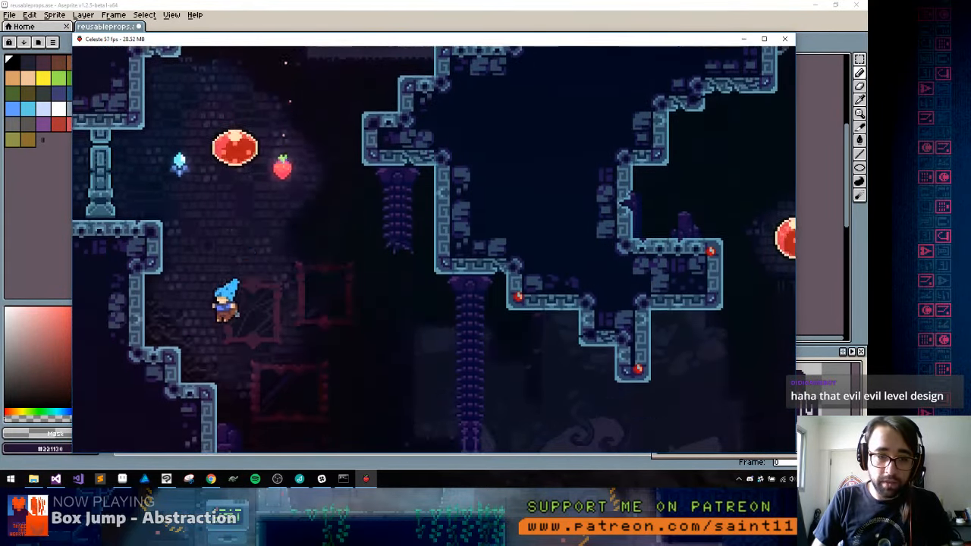
# Land on the lower ledges to bank the strawberry and cross to the first horned pillar
pyautogui.press('Right')
pyautogui.press('c')
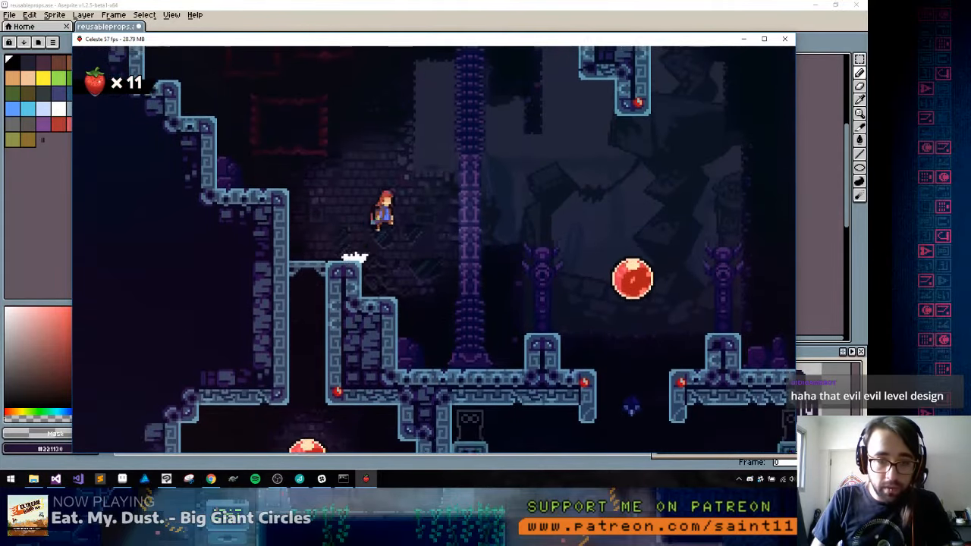
pyautogui.press('Left')
pyautogui.press('Right')
pyautogui.press('c')
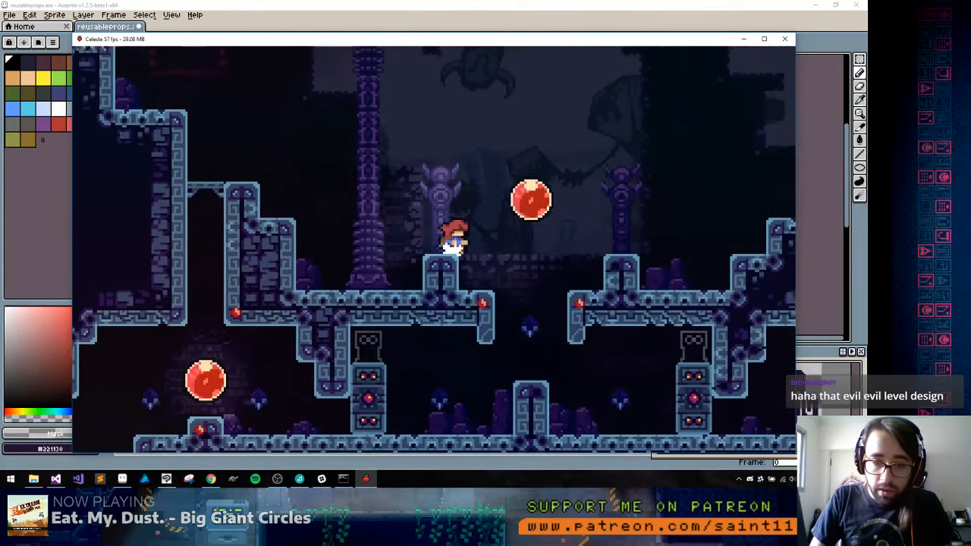
# Drop through the gap between the horned pillars, dash along the lower floor under the block, and ride the bubble there upward
pyautogui.press('Right')
pyautogui.press('c')
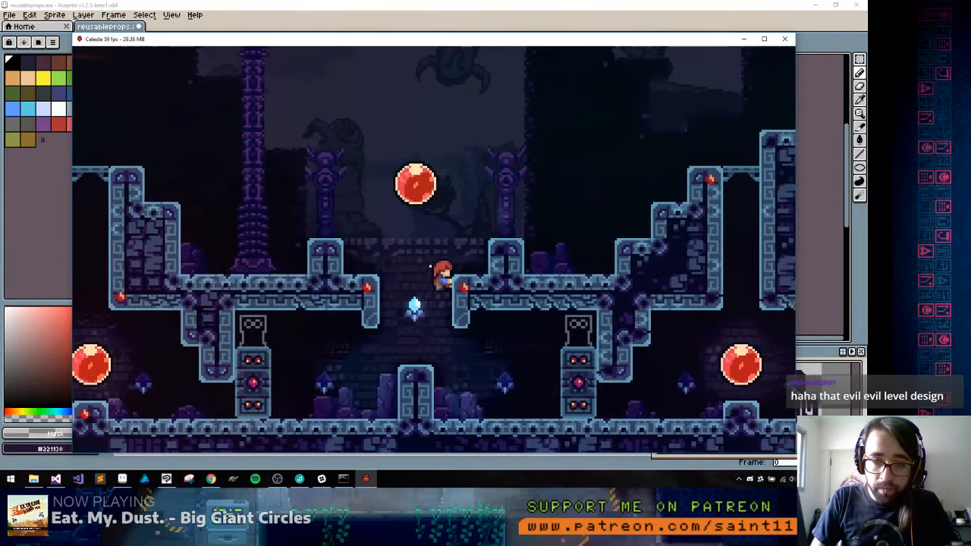
pyautogui.press('c')
pyautogui.press('Right')
pyautogui.press('x')
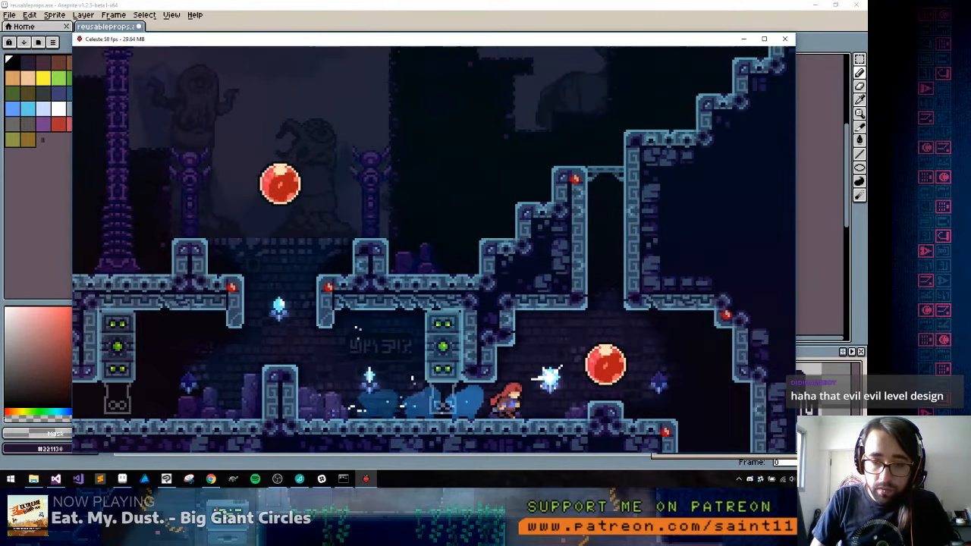
pyautogui.press('c')
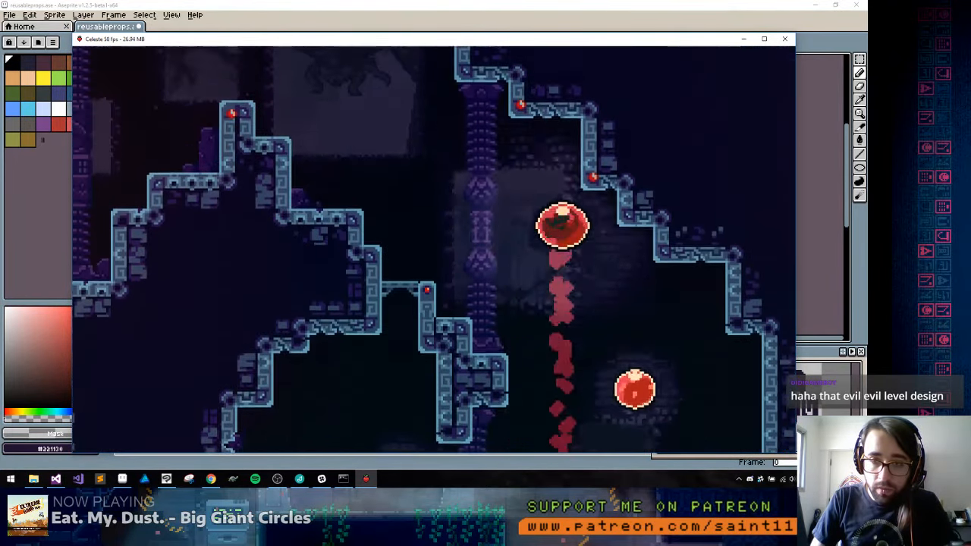
# Climb the stepped ledges to the torch by the far wall and enter the bubble above it
pyautogui.press('Left')
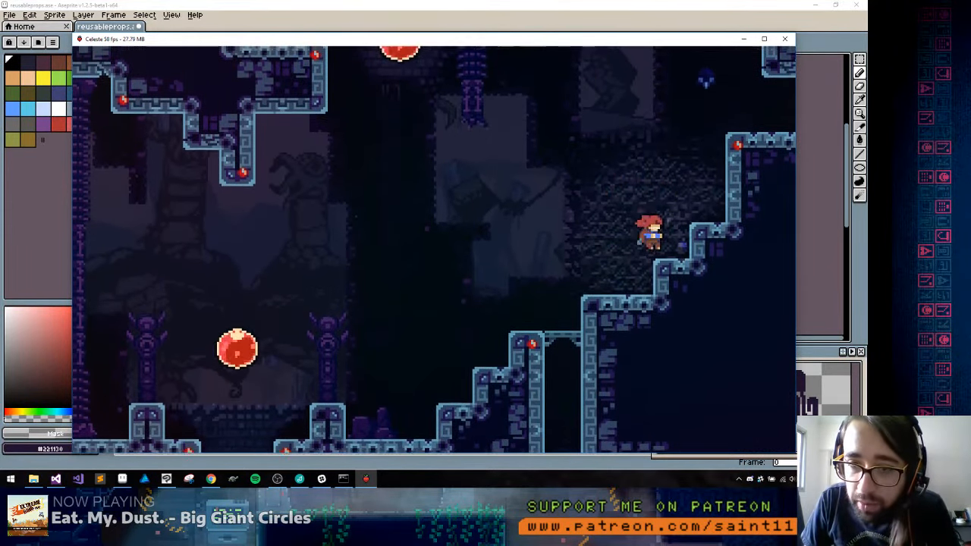
pyautogui.press('c')
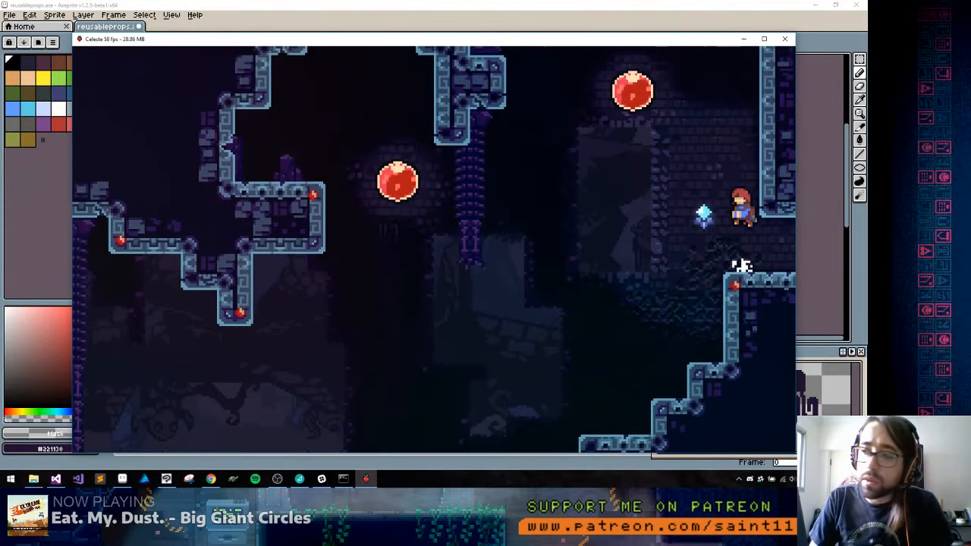
pyautogui.press('c')
pyautogui.press('c')
pyautogui.press('Left')
pyautogui.press('x')
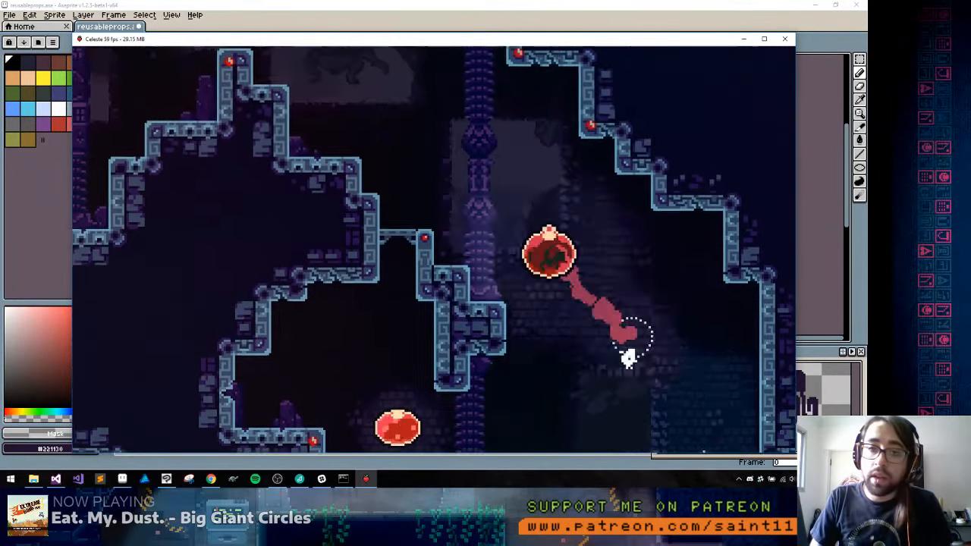
# Leave the bubble, climb the stepped ledges again, and scale the far wall above the torch to leave the room
pyautogui.press('Right')
pyautogui.press('x')
pyautogui.press('Left')
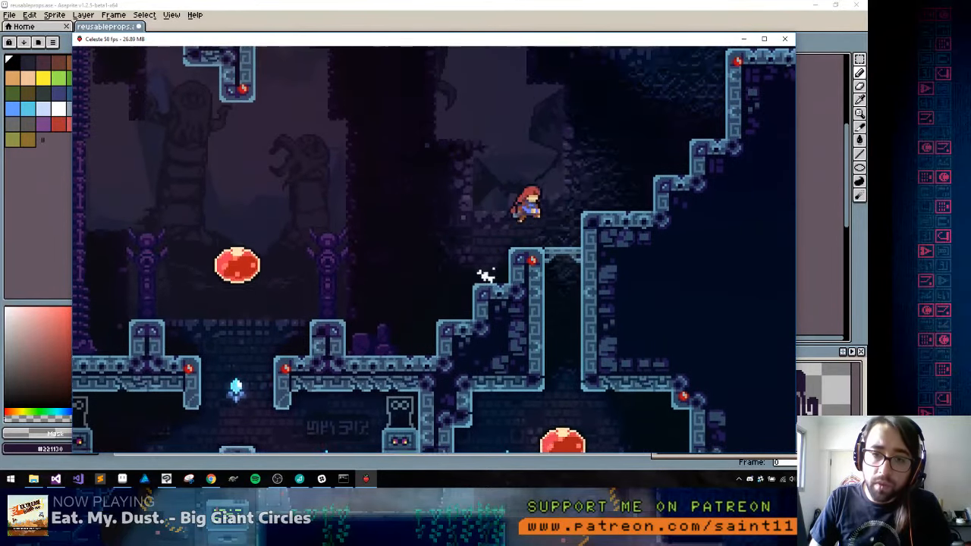
pyautogui.press('c')
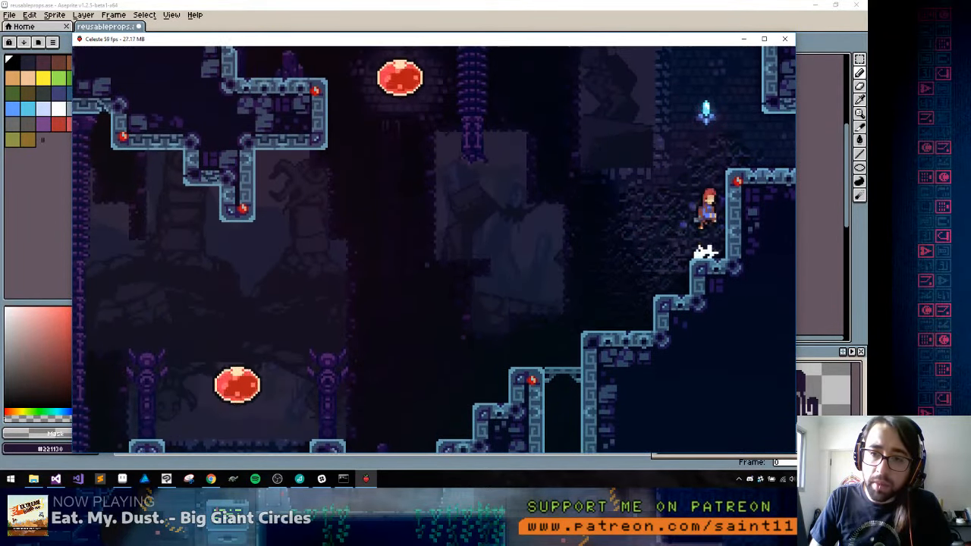
pyautogui.press('c')
pyautogui.press('Right')
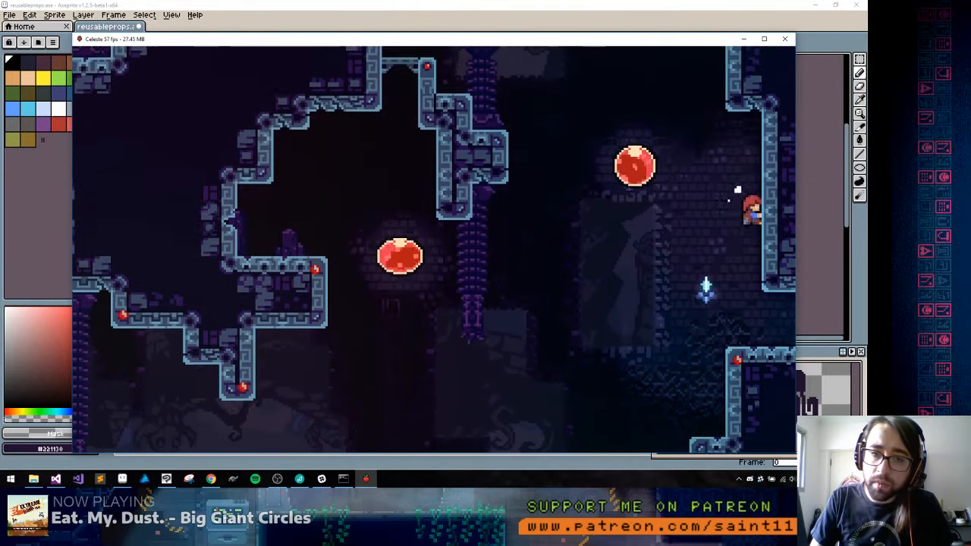
pyautogui.press('Left')
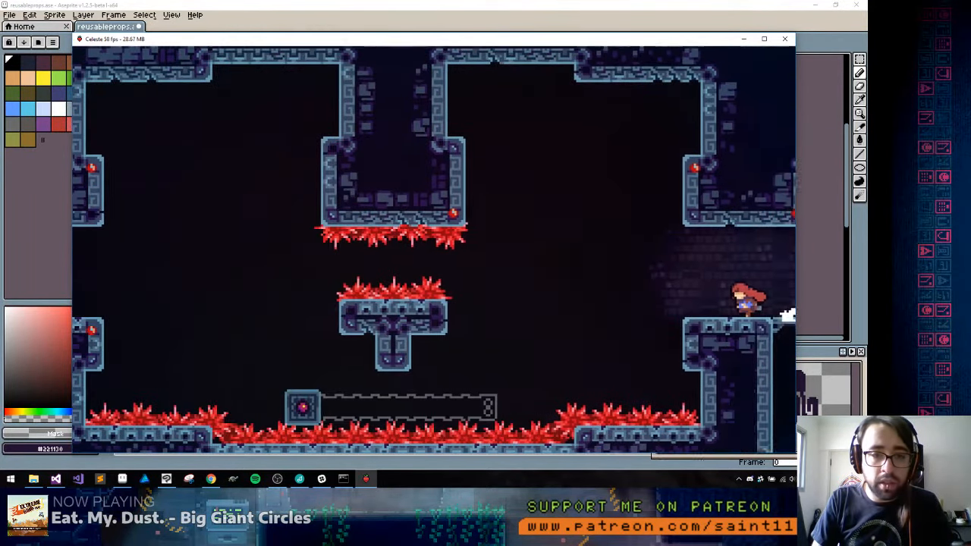
# Look into the adjoining room with the framed mirror and return to the spiked room with the small moving block
pyautogui.press('Right')
pyautogui.press('Right')
pyautogui.press('c')
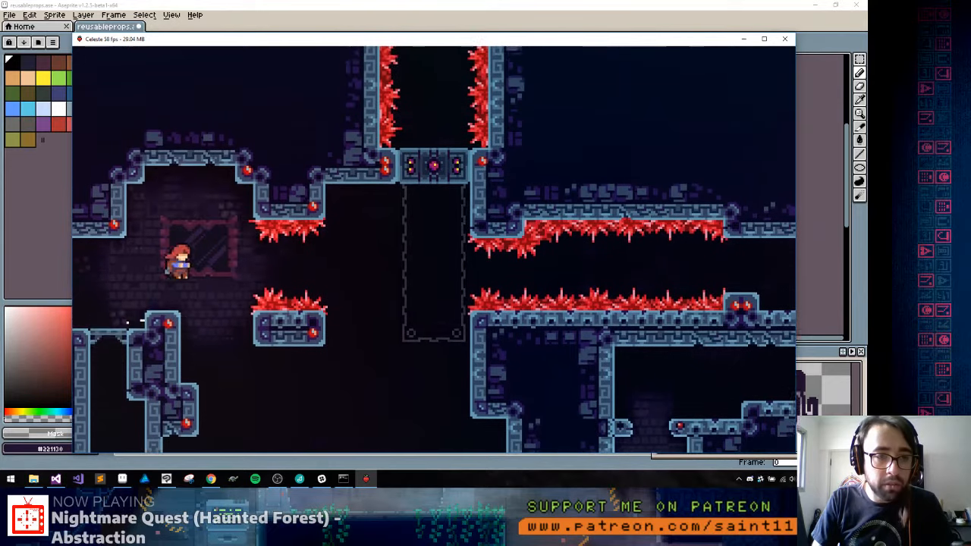
pyautogui.press('c')
pyautogui.press('Left')
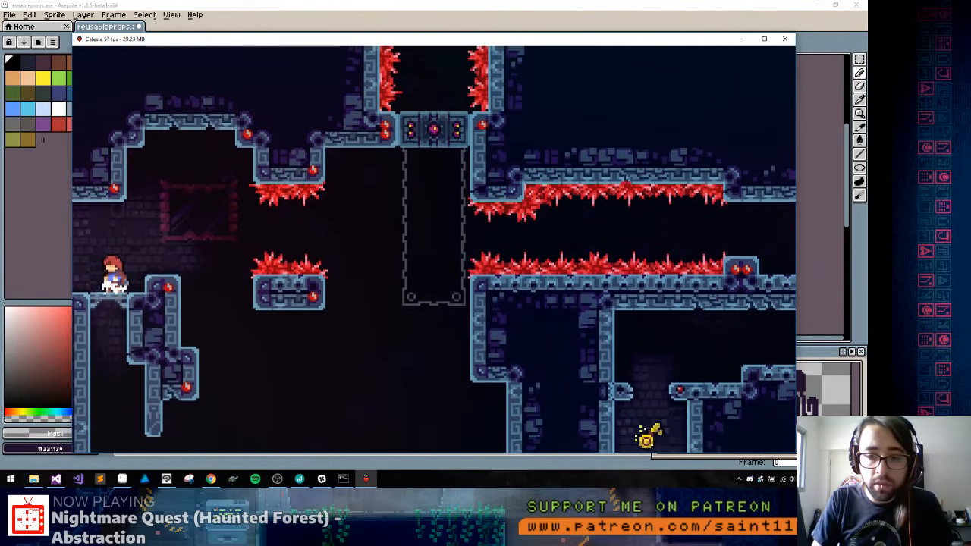
pyautogui.press('Left')
pyautogui.press('Left')
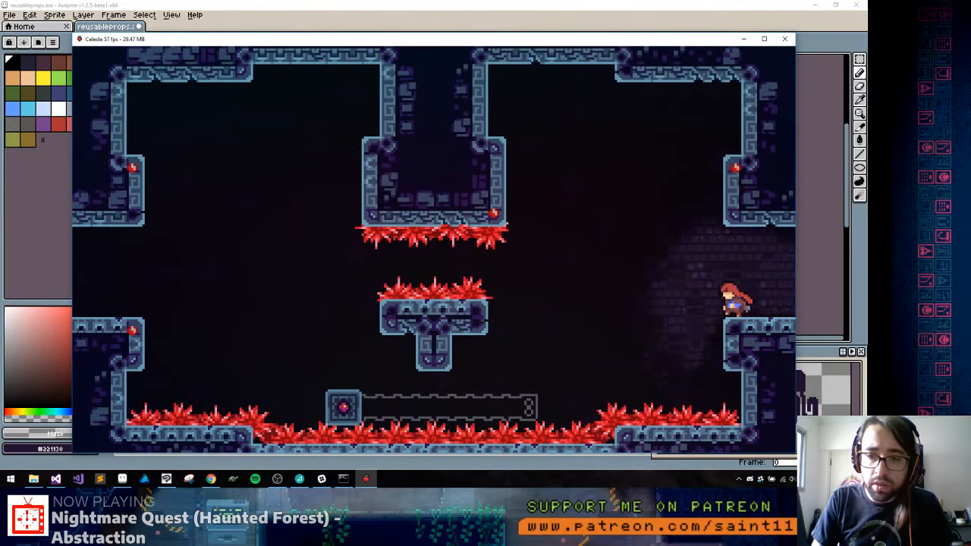
# Jump and dash from the entrance ledge, beneath the central spiked platform, onto the small moving block
pyautogui.press('c')
pyautogui.press('x')
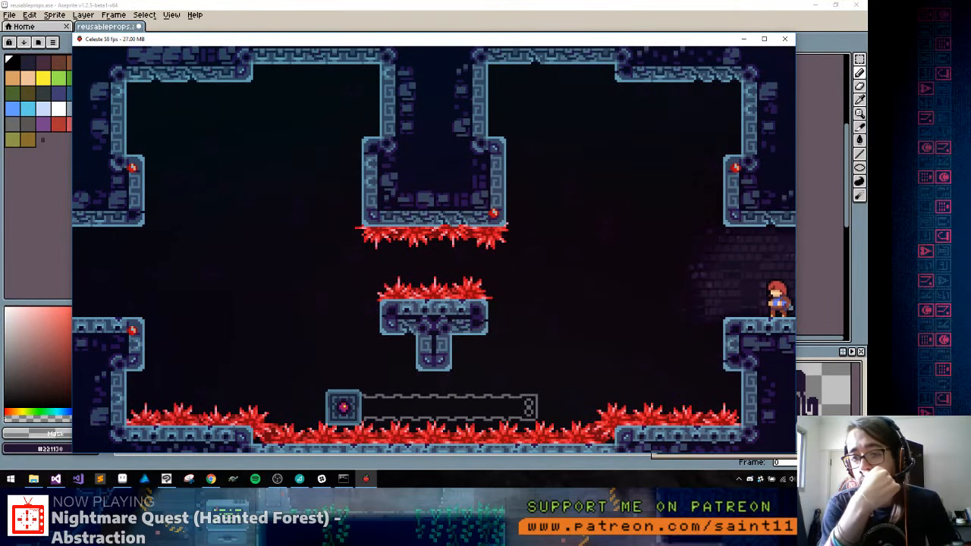
pyautogui.press('Left')
pyautogui.press('c')
pyautogui.press('x')
pyautogui.press('Left')
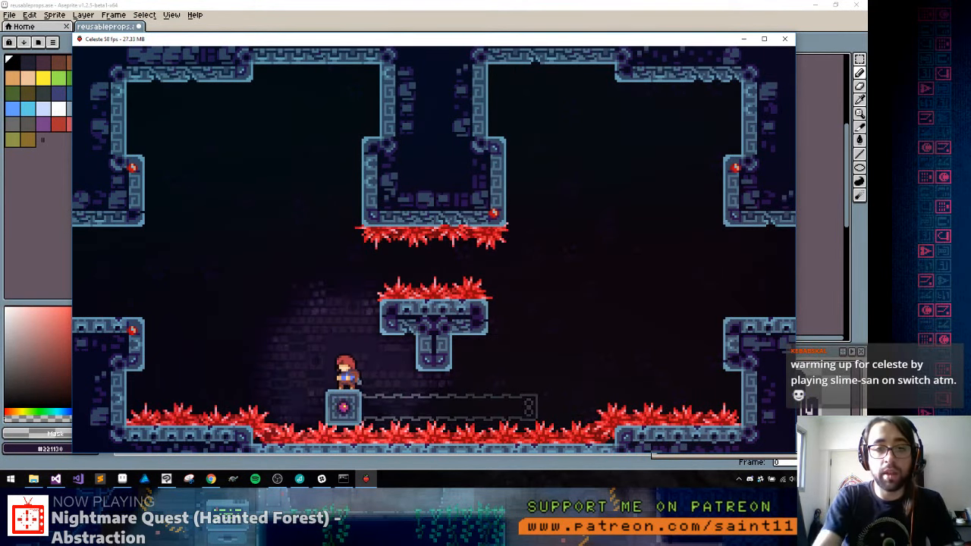
pyautogui.press('Left')
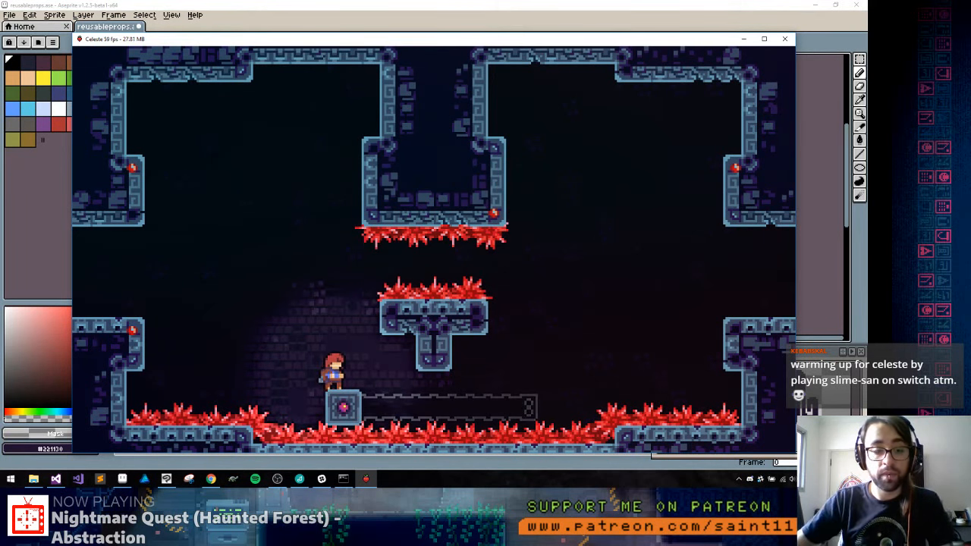
# Shrink the game window with the console command "window 1" and open the Snipping Tool
pyautogui.press('`')
pyautogui.write('window 1')
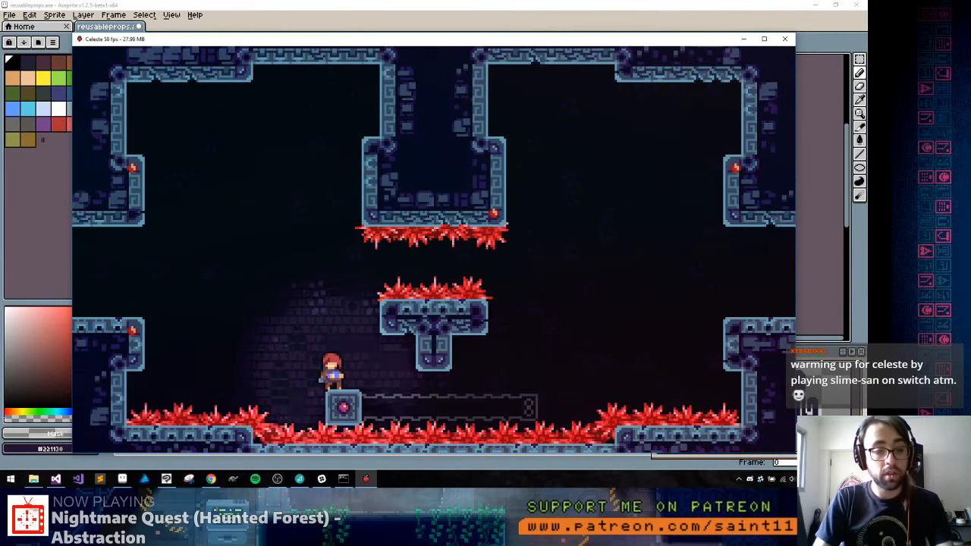
pyautogui.press('Return')
pyautogui.press('`')
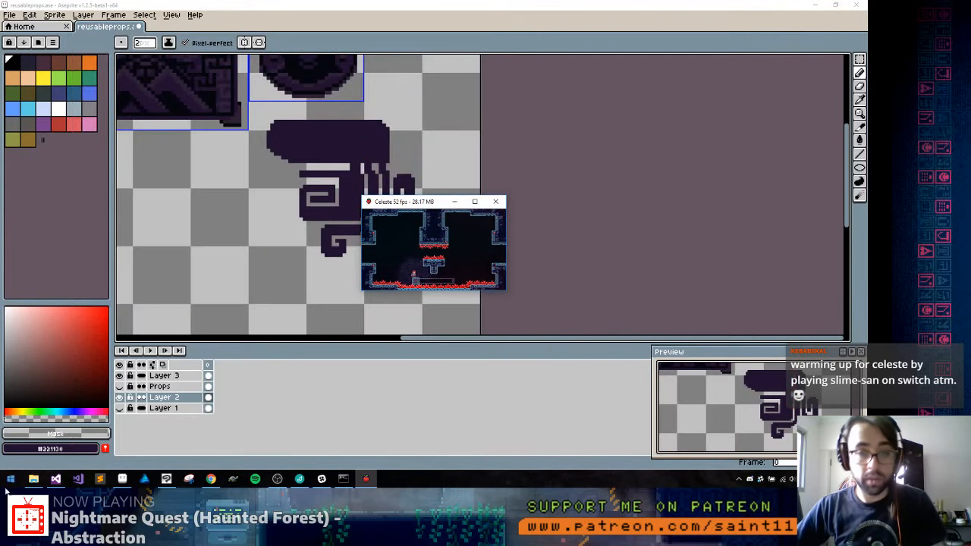
pyautogui.click(189, 479)
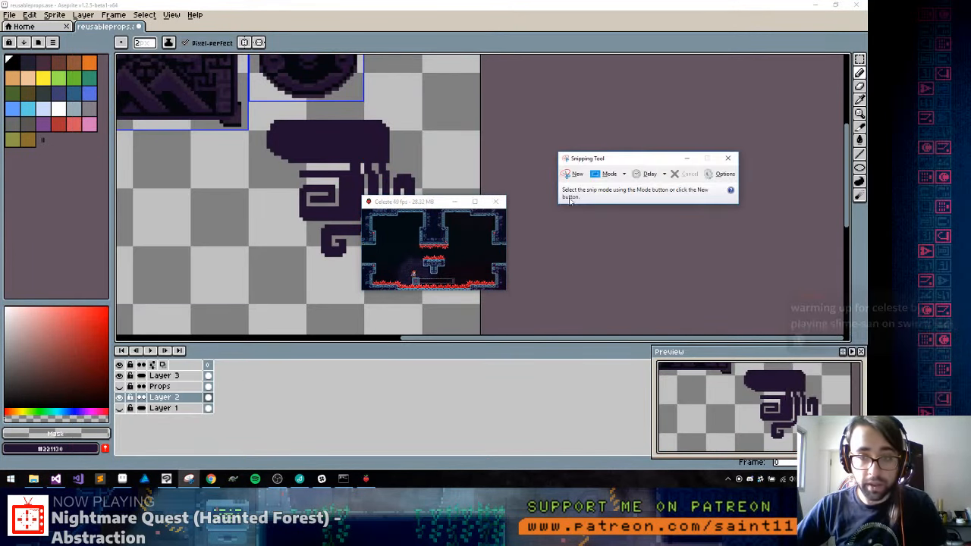
# Capture a rectangular snip of the small Celeste game view and close the Snipping Tool
pyautogui.click(575, 174)
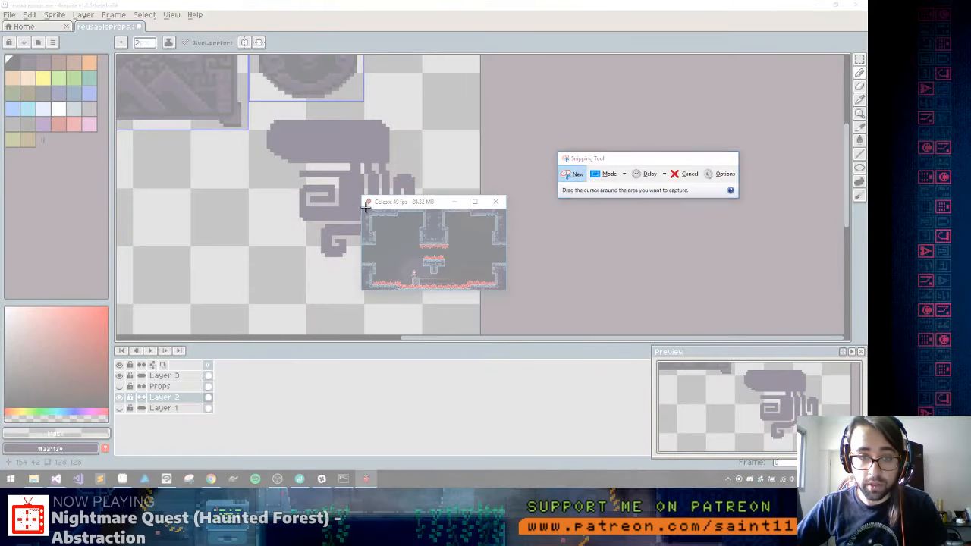
pyautogui.moveTo(364, 207); pyautogui.dragTo(503, 292)
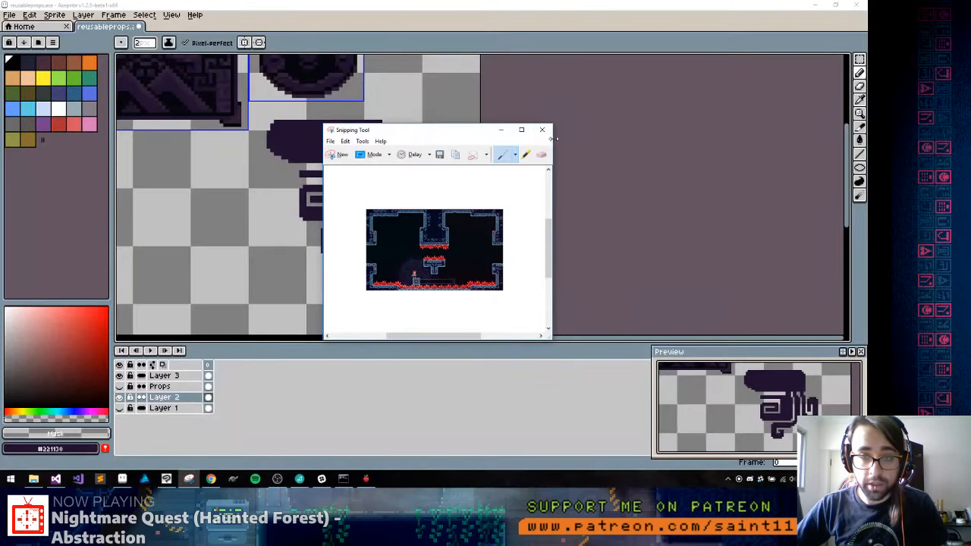
pyautogui.click(542, 129)
# Enlarge the game window with the console command "window 3" and close the console
pyautogui.press('`')
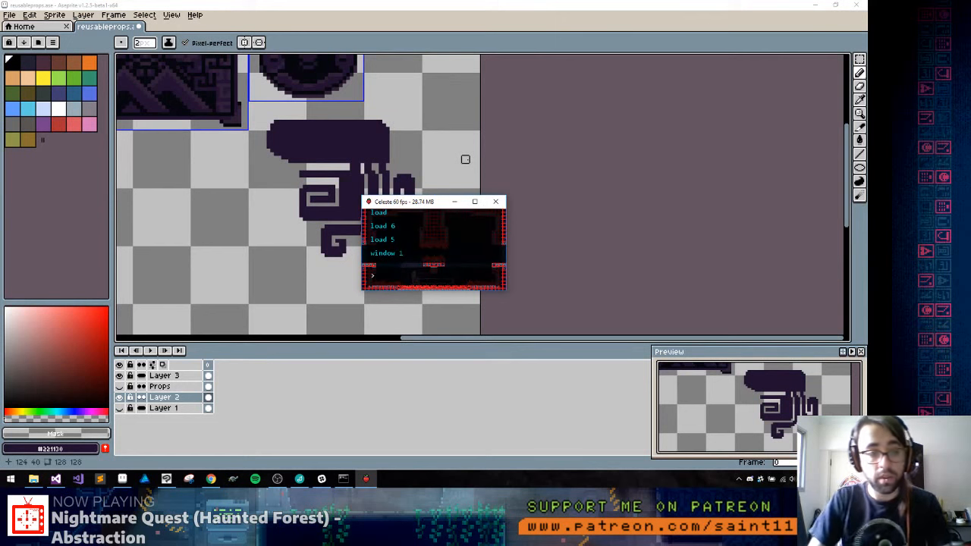
pyautogui.write('window 3')
pyautogui.press('Return')
pyautogui.press('`')
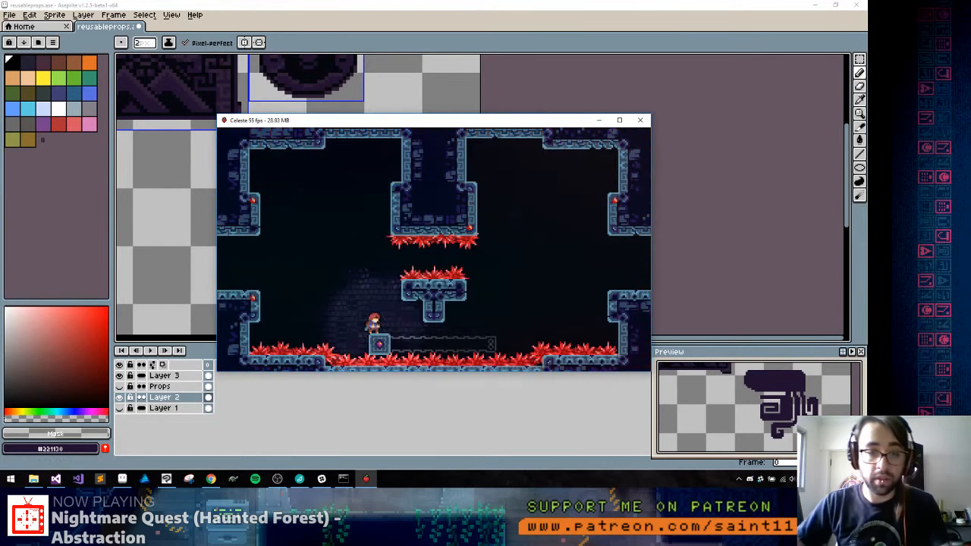
# Switch to Aseprite, create a new sprite at the captured size, and paste the game screenshot into it
pyautogui.click(509, 6)
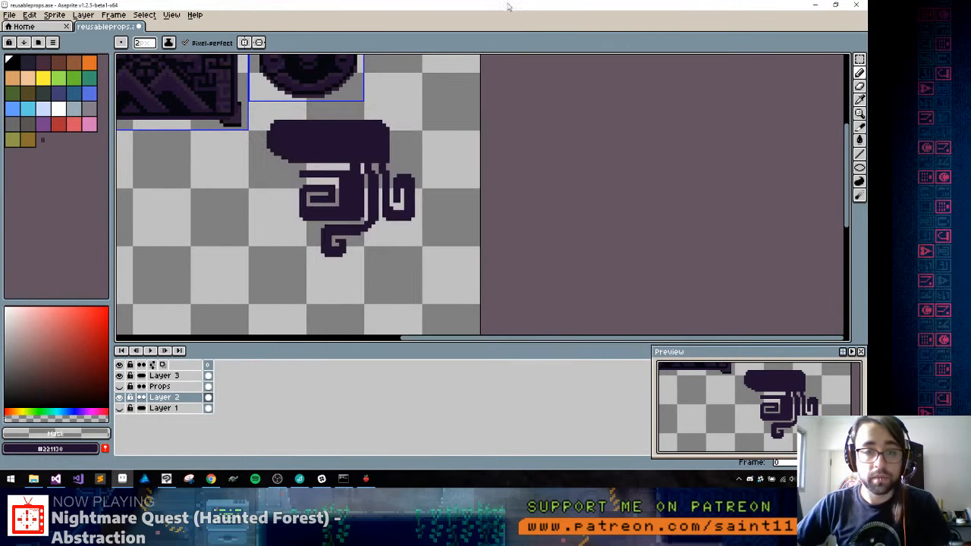
pyautogui.hotkey('ctrl', 'n')
pyautogui.press('Return')
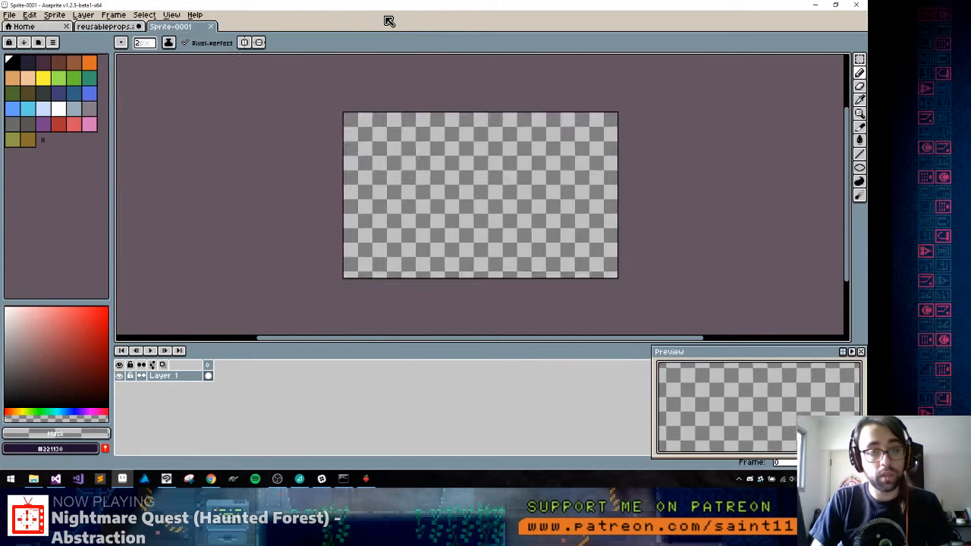
pyautogui.hotkey('ctrl', 'v')
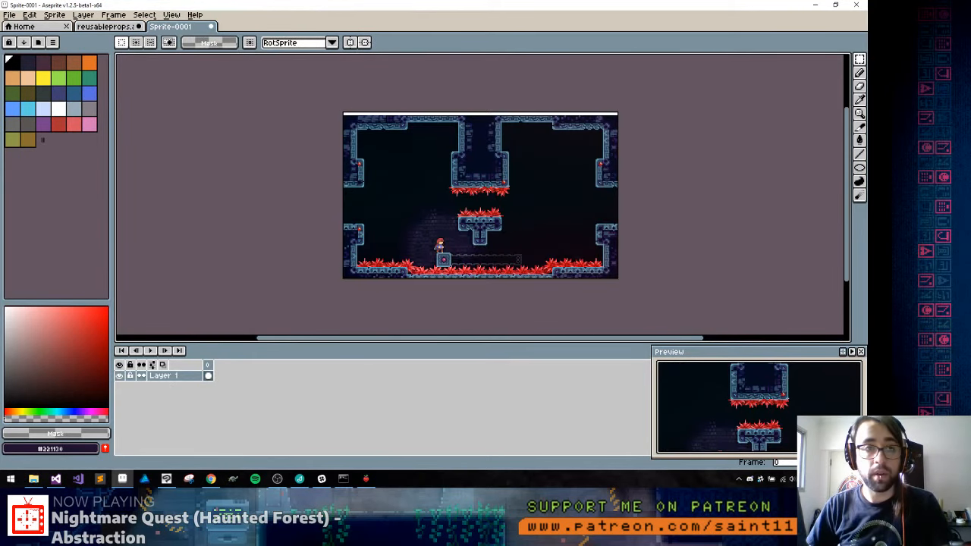
# Pick the dark purple #221130 from the tentacle carving in reusableprops and add a new layer above the pasted screenshot
pyautogui.hotkey('ctrl', 'shift', 'Tab')
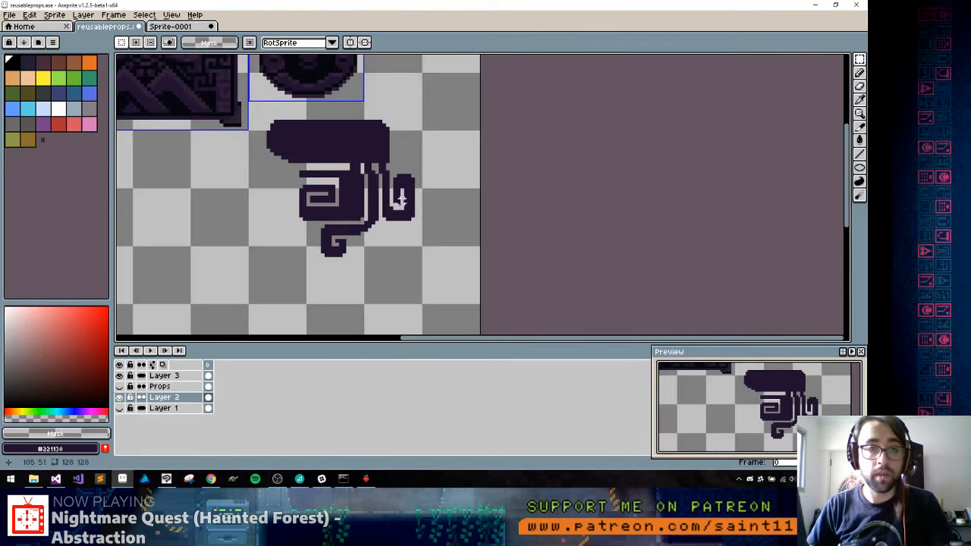
pyautogui.press('b')
pyautogui.keyDown('alt'); pyautogui.click(322, 146); pyautogui.keyUp('alt')
pyautogui.hotkey('ctrl', 'Tab')
pyautogui.scroll(6, 420, 151)
pyautogui.hotkey('shift', 'n')
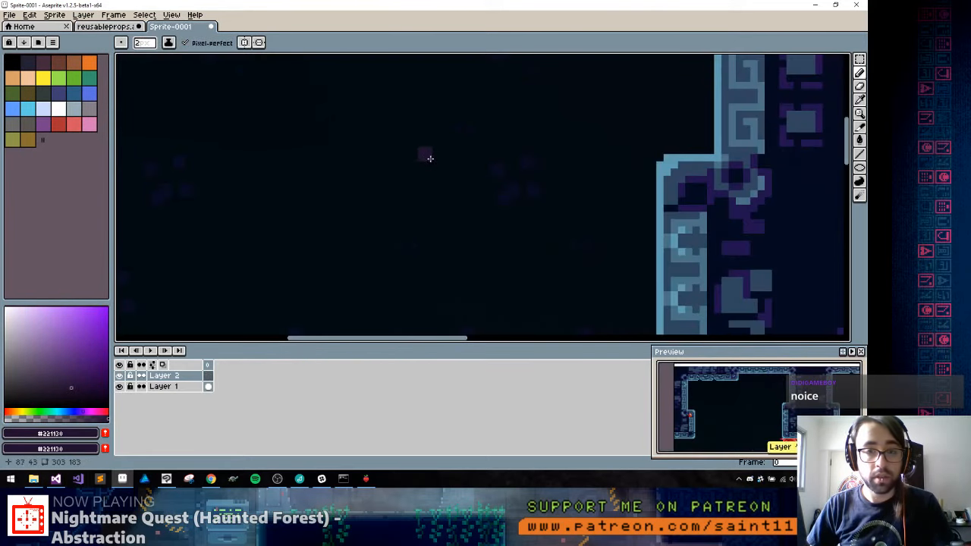
pyautogui.scroll(-5, 374, 192)
pyautogui.moveTo(414, 170); pyautogui.dragTo(424, 113)
pyautogui.moveTo(372, 138)
pyautogui.mouseDown()
pyautogui.moveTo(398, 114)
pyautogui.moveTo(420, 107)
pyautogui.moveTo(432, 118)
pyautogui.mouseUp()
pyautogui.hotkey('ctrl', 'z')
pyautogui.moveTo(433, 117); pyautogui.dragTo(414, 140)
pyautogui.hotkey('ctrl', 'z')
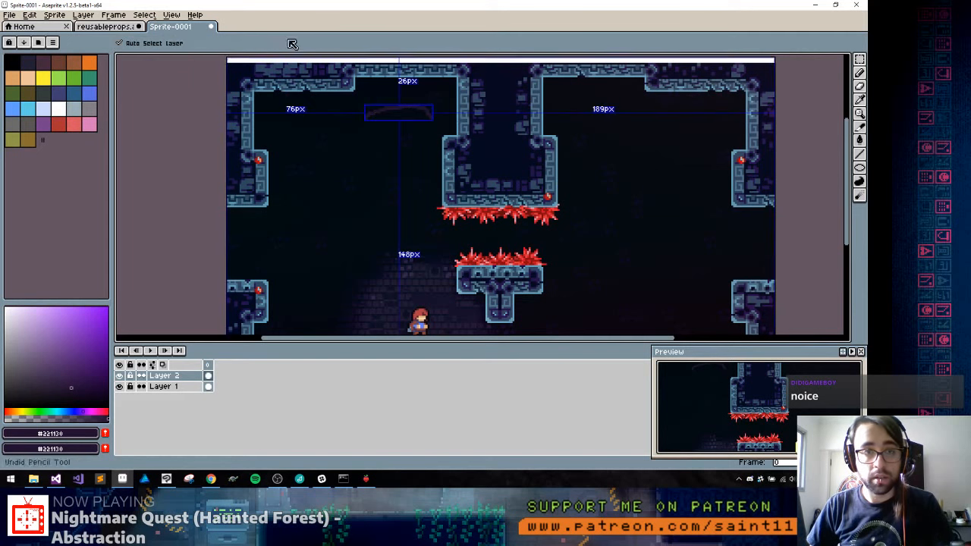
# With mirror symmetry on, draw an oval ring with wavy tentacles beneath it on each side of the central pillar
pyautogui.click(243, 42)
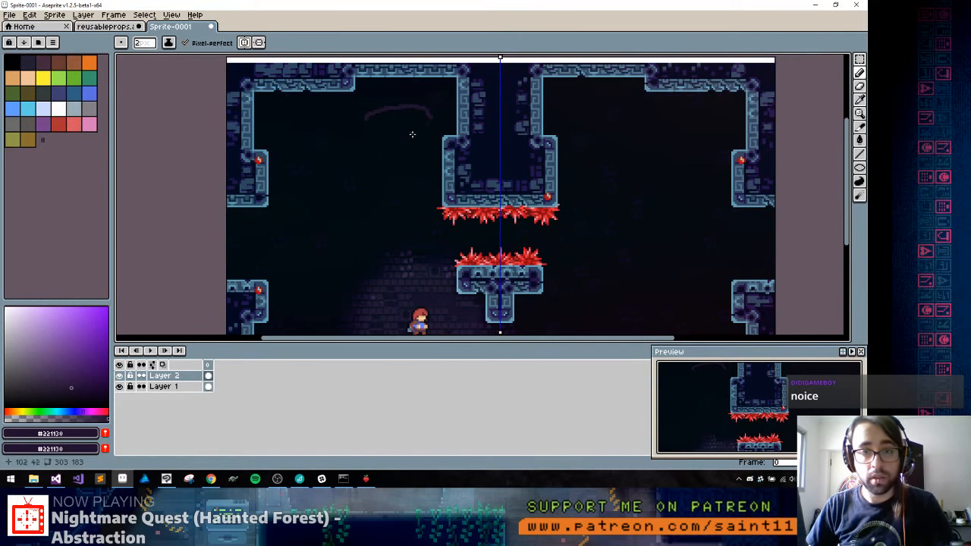
pyautogui.moveTo(371, 120); pyautogui.dragTo(396, 105)
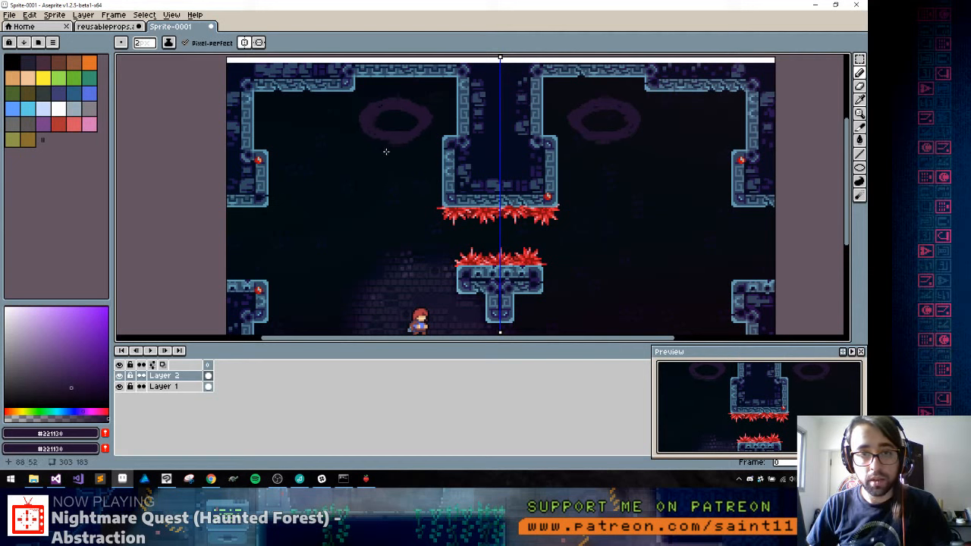
pyautogui.moveTo(376, 152); pyautogui.dragTo(379, 183)
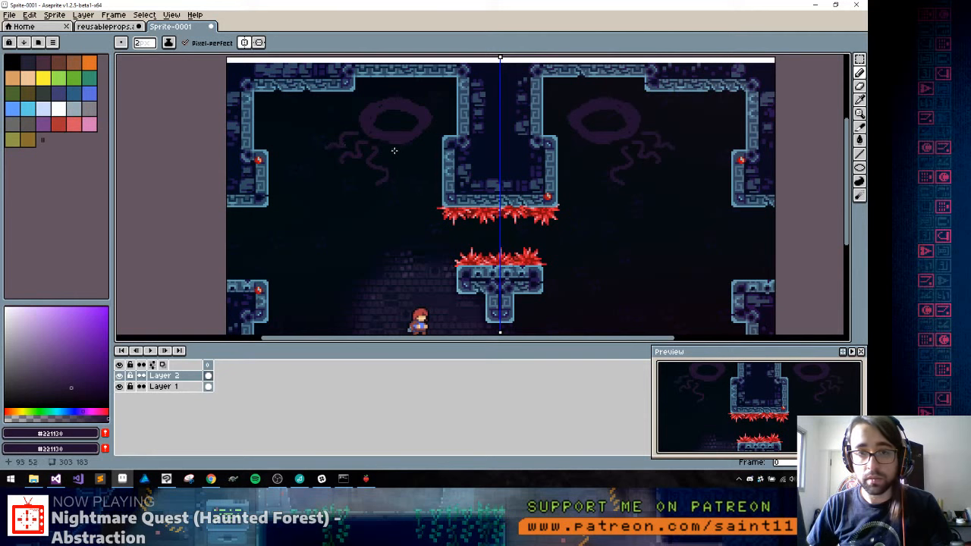
pyautogui.moveTo(408, 148)
pyautogui.mouseDown()
pyautogui.moveTo(412, 166)
pyautogui.moveTo(430, 167)
pyautogui.mouseUp()
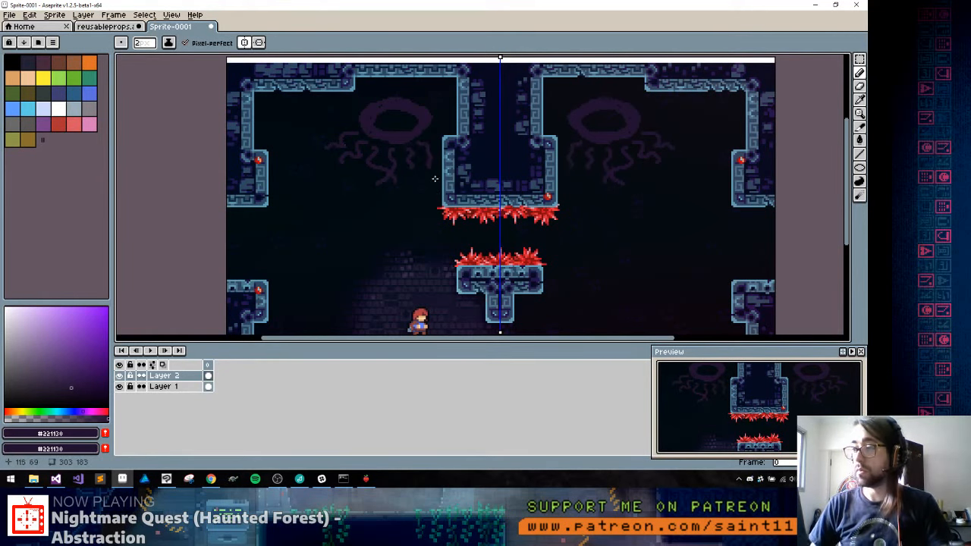
# Transform the drawn pair of ringed creatures, scaling it horizontally to about 168 px wide to bring them closer together
pyautogui.moveTo(423, 212); pyautogui.dragTo(416, 143)
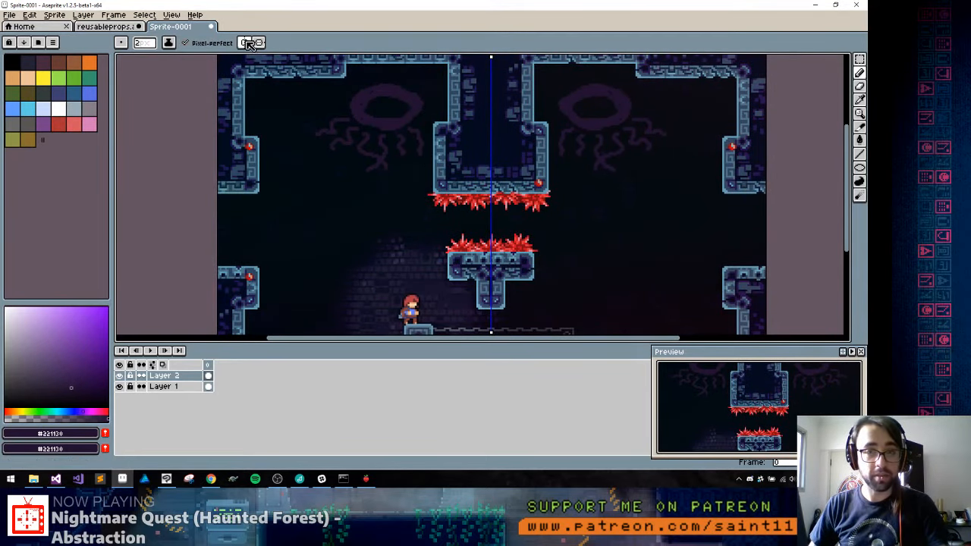
pyautogui.press('ctrl')
pyautogui.hotkey('ctrl', 't')
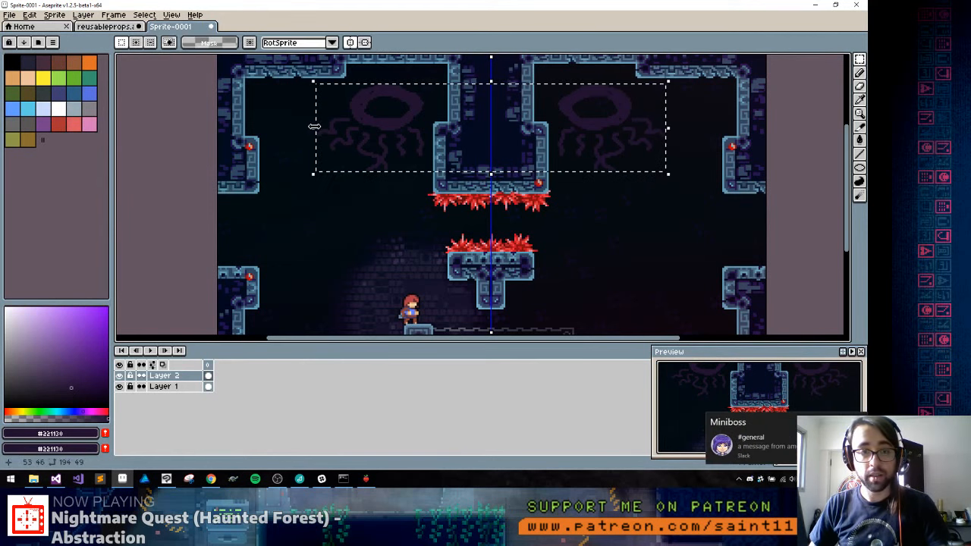
pyautogui.moveTo(314, 129); pyautogui.dragTo(330, 127)
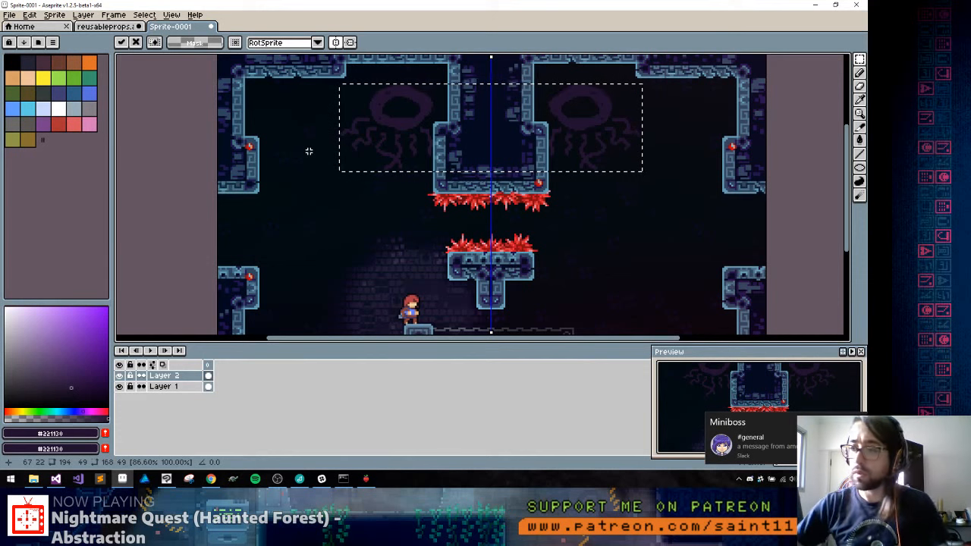
pyautogui.click(344, 478)
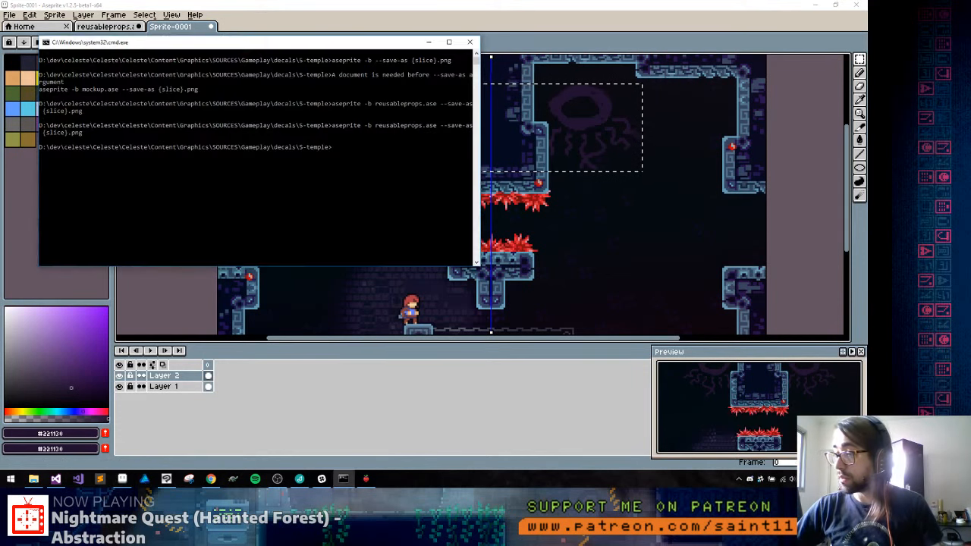
pyautogui.click(344, 478)
pyautogui.click(322, 479)
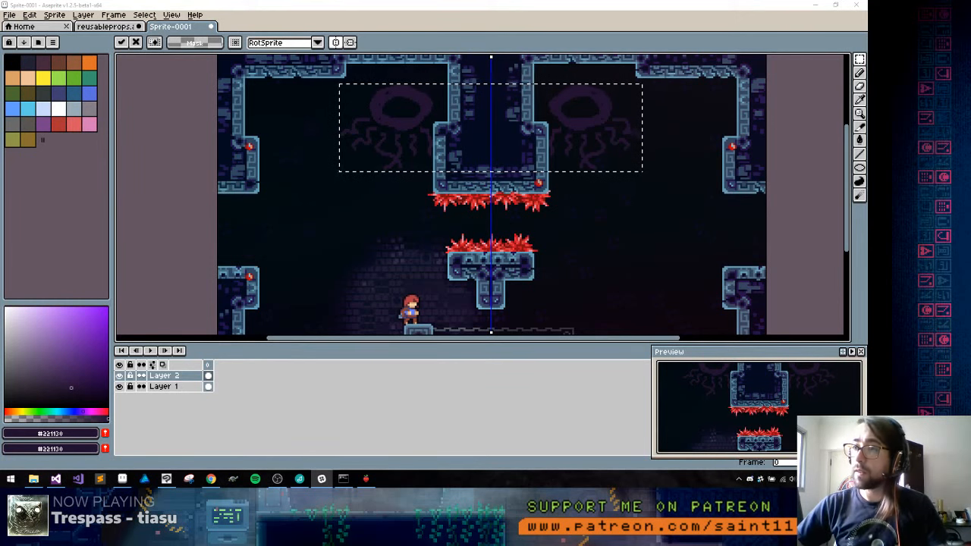
# Return to the mockup, narrow the creature pair to about 162 px wide, and clear the selection
pyautogui.click(610, 38)
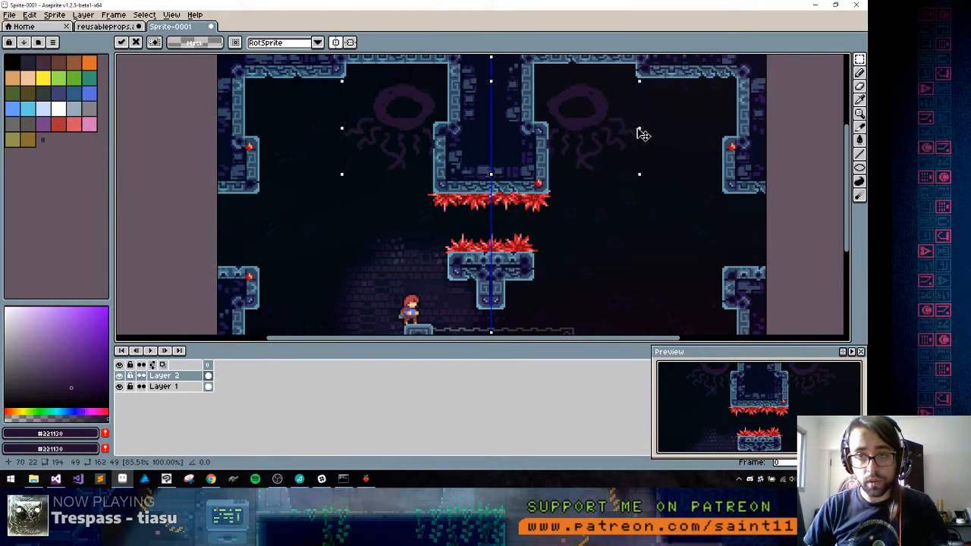
pyautogui.hotkey('ctrl', 'd')
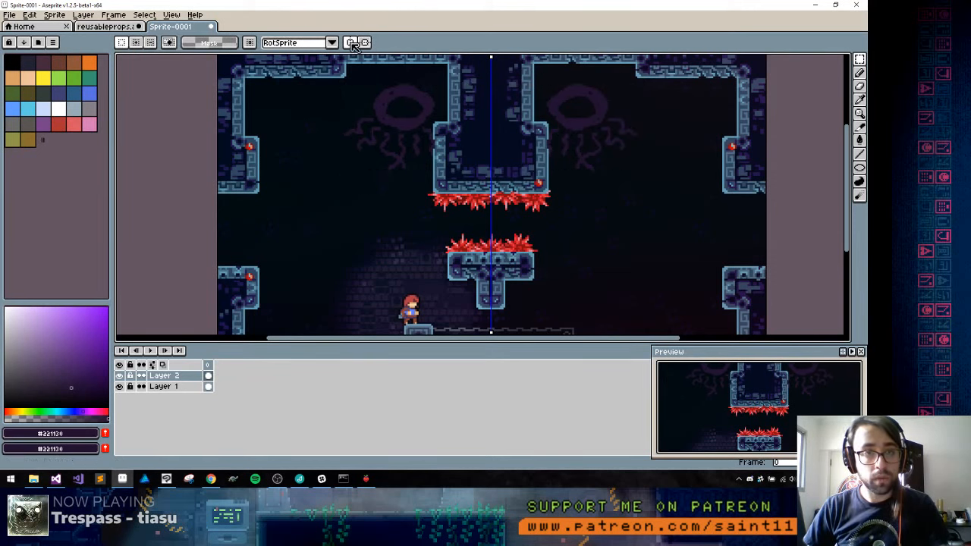
# Without symmetry, move the left creature slightly away from the central pillar and delete the right creature
pyautogui.moveTo(334, 64); pyautogui.dragTo(469, 189)
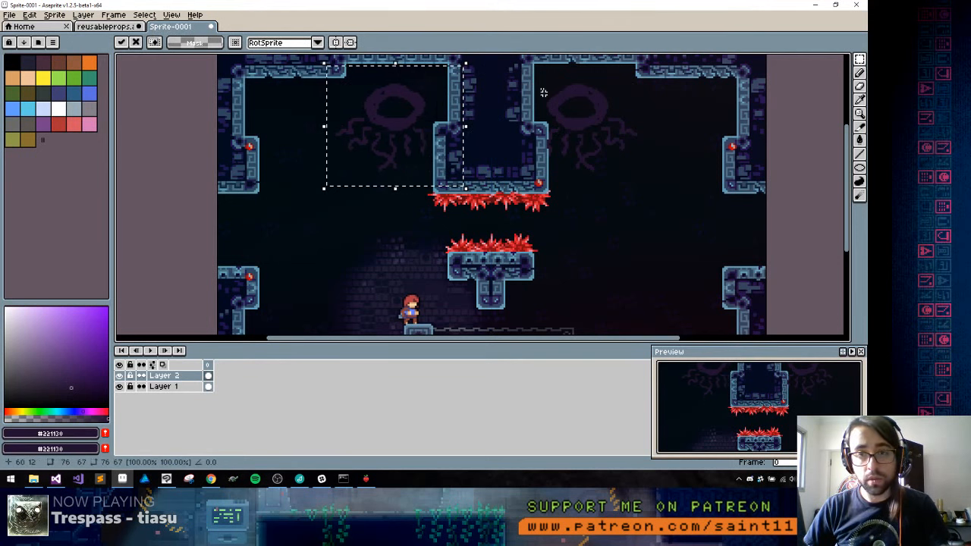
pyautogui.moveTo(529, 63); pyautogui.dragTo(652, 218)
pyautogui.press('Delete')
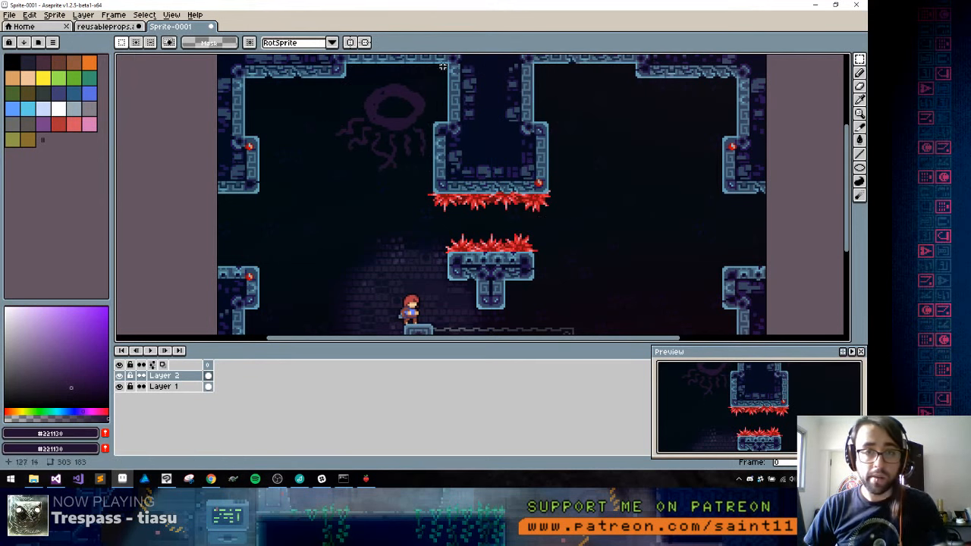
# Duplicate the left creature, flip the copy horizontally, and place it on the opposite side of the central pillar
pyautogui.moveTo(485, 61); pyautogui.dragTo(283, 198)
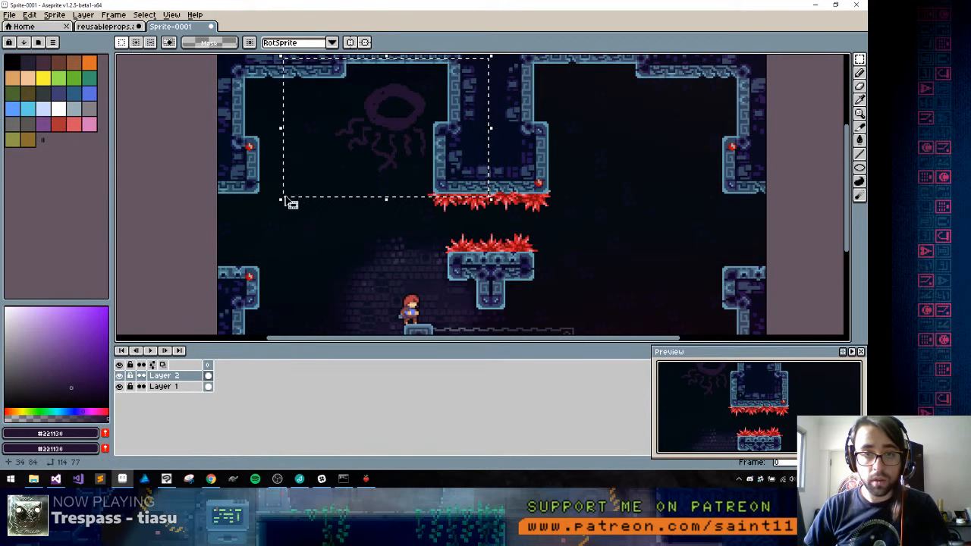
pyautogui.moveTo(340, 179); pyautogui.dragTo(581, 156)
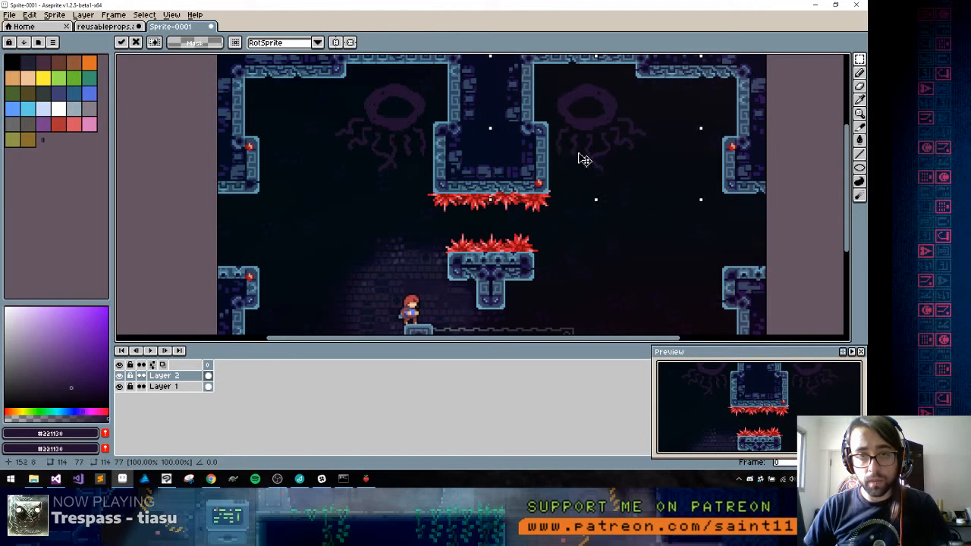
# Turn mirror symmetry back on and draw a round iris with a hollow pupil inside the ring-shaped eyes
pyautogui.click(335, 43)
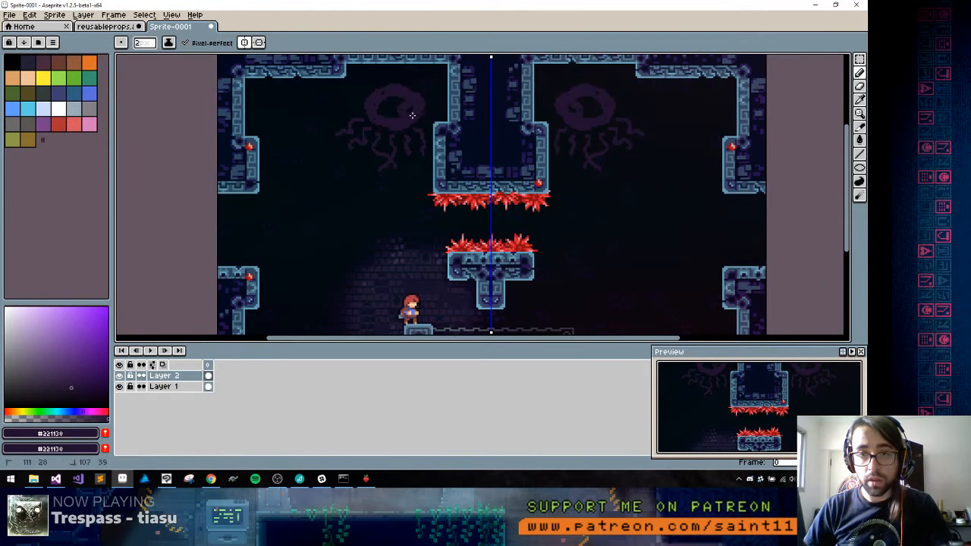
pyautogui.scroll(2, 392, 98)
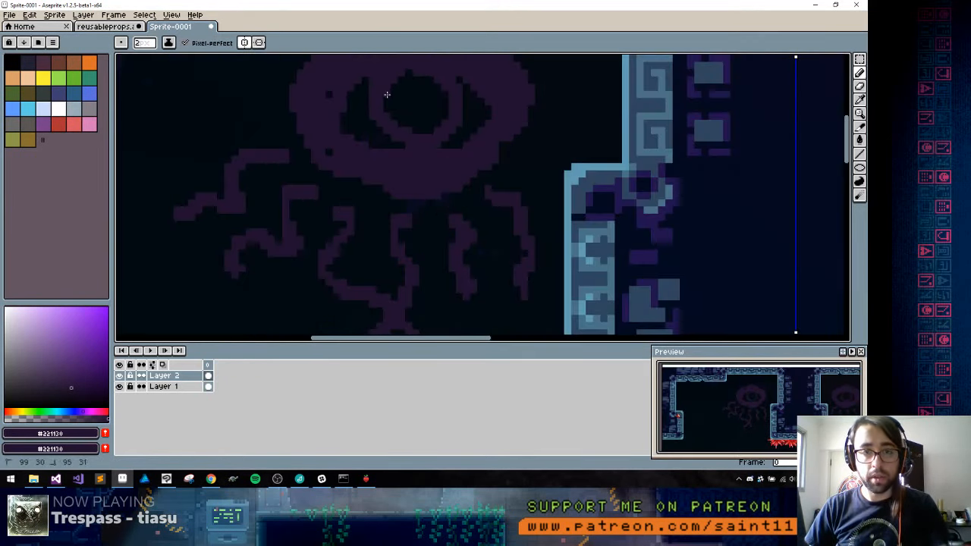
pyautogui.moveTo(387, 95); pyautogui.dragTo(401, 80)
# Thicken the left creature's outermost tentacle into a curved arm and trim its outer edge to a smooth contour
pyautogui.moveTo(343, 180); pyautogui.dragTo(487, 206)
pyautogui.moveTo(416, 175)
pyautogui.mouseDown()
pyautogui.moveTo(368, 204)
pyautogui.moveTo(378, 236)
pyautogui.moveTo(374, 186)
pyautogui.moveTo(430, 185)
pyautogui.moveTo(381, 199)
pyautogui.moveTo(387, 221)
pyautogui.moveTo(374, 244)
pyautogui.moveTo(348, 249)
pyautogui.moveTo(363, 243)
pyautogui.moveTo(334, 283)
pyautogui.moveTo(327, 262)
pyautogui.moveTo(349, 329)
pyautogui.mouseUp()
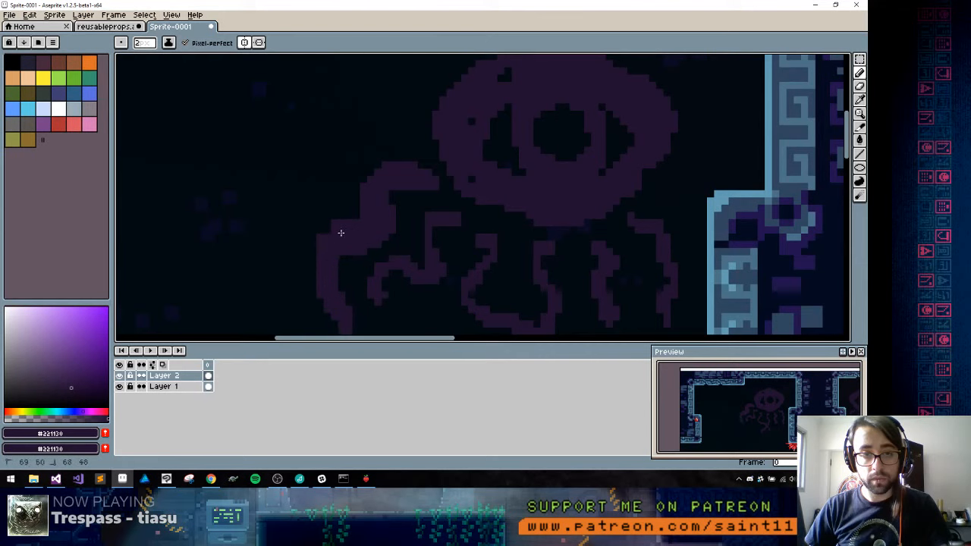
pyautogui.moveTo(335, 249); pyautogui.dragTo(345, 176)
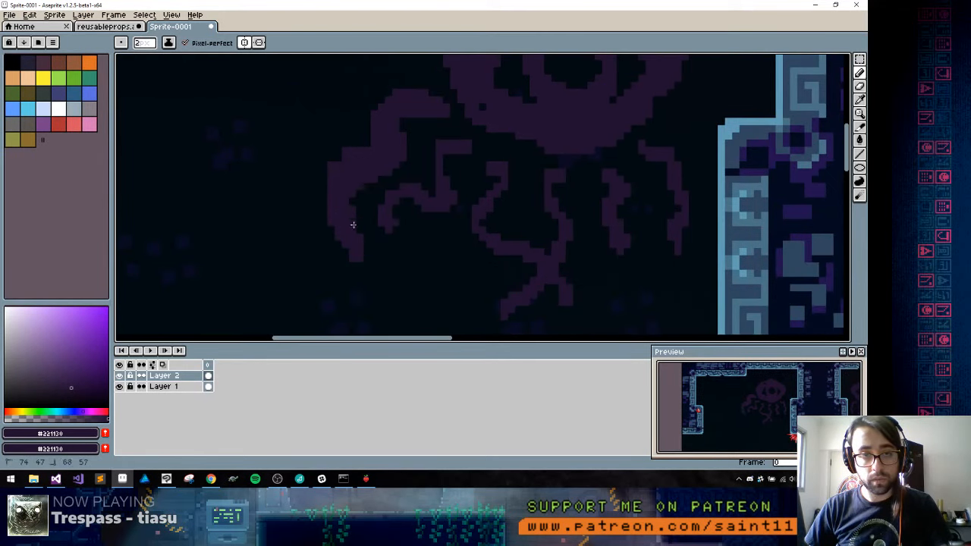
pyautogui.moveTo(353, 224); pyautogui.dragTo(359, 195)
pyautogui.moveTo(340, 157)
pyautogui.mouseDown()
pyautogui.moveTo(380, 134)
pyautogui.moveTo(348, 140)
pyautogui.moveTo(321, 175)
pyautogui.mouseUp()
pyautogui.keyDown('alt'); pyautogui.click(368, 107); pyautogui.keyUp('alt')
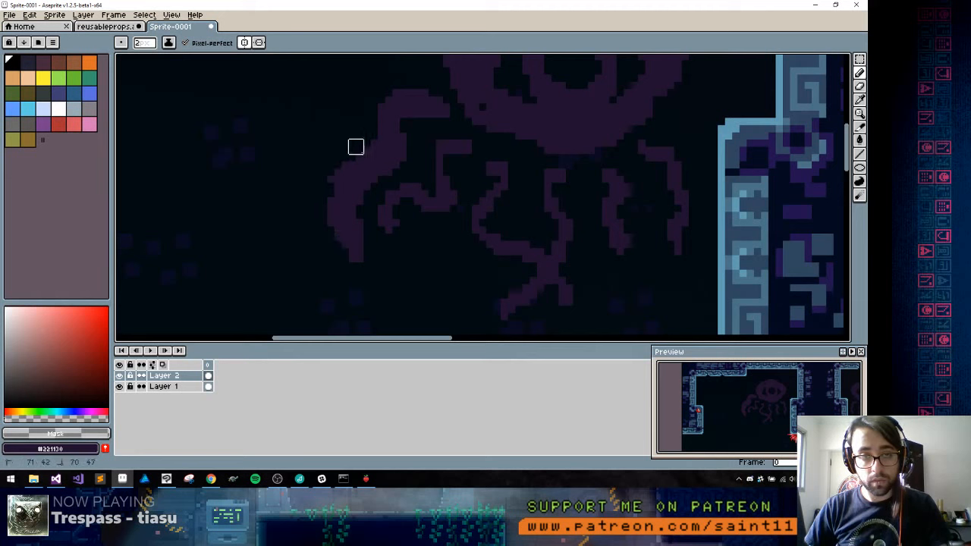
pyautogui.keyDown('alt'); pyautogui.click(345, 197); pyautogui.keyUp('alt')
pyautogui.moveTo(331, 229)
pyautogui.mouseDown()
pyautogui.moveTo(338, 199)
pyautogui.moveTo(385, 154)
pyautogui.mouseUp()
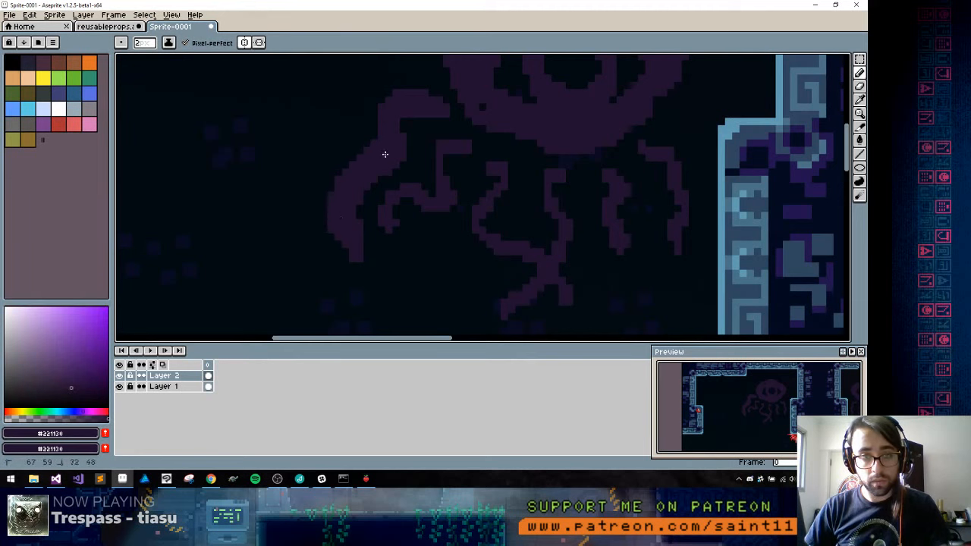
# Widen the upper part of the outer arm into a broad rounded shoulder beside the eye
pyautogui.moveTo(394, 101)
pyautogui.mouseDown()
pyautogui.moveTo(444, 119)
pyautogui.moveTo(429, 116)
pyautogui.moveTo(404, 152)
pyautogui.moveTo(406, 139)
pyautogui.moveTo(444, 124)
pyautogui.moveTo(403, 200)
pyautogui.moveTo(394, 176)
pyautogui.moveTo(409, 203)
pyautogui.moveTo(394, 175)
pyautogui.moveTo(370, 179)
pyautogui.moveTo(381, 223)
pyautogui.moveTo(382, 183)
pyautogui.moveTo(382, 204)
pyautogui.moveTo(347, 218)
pyautogui.moveTo(335, 257)
pyautogui.mouseUp()
pyautogui.press('space')
pyautogui.keyDown('alt'); pyautogui.click(352, 167); pyautogui.keyUp('alt')
pyautogui.keyDown('alt'); pyautogui.click(379, 207); pyautogui.keyUp('alt')
pyautogui.moveTo(357, 187); pyautogui.dragTo(338, 258)
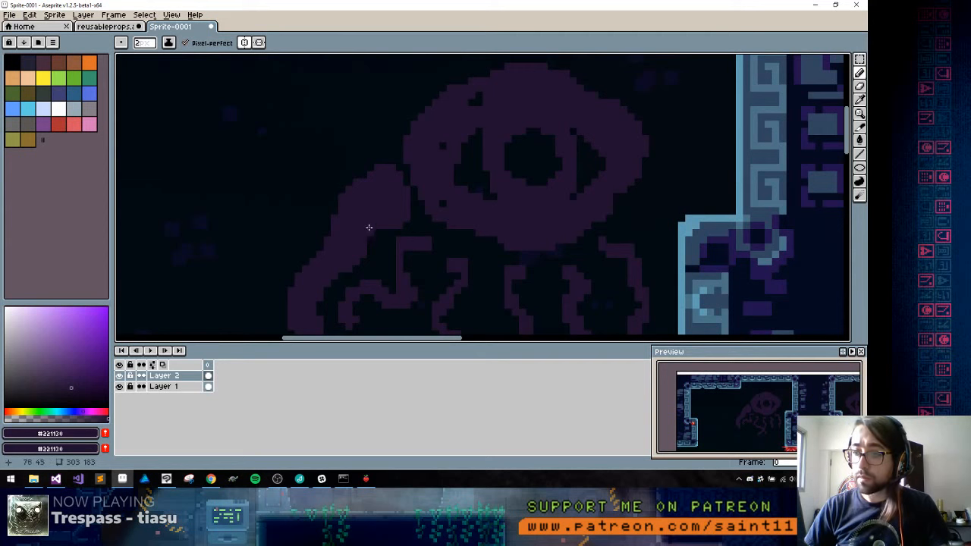
# Fill the gap between the outer arm's shoulder and the lower rim of the eye to join them
pyautogui.scroll(-6, 371, 190)
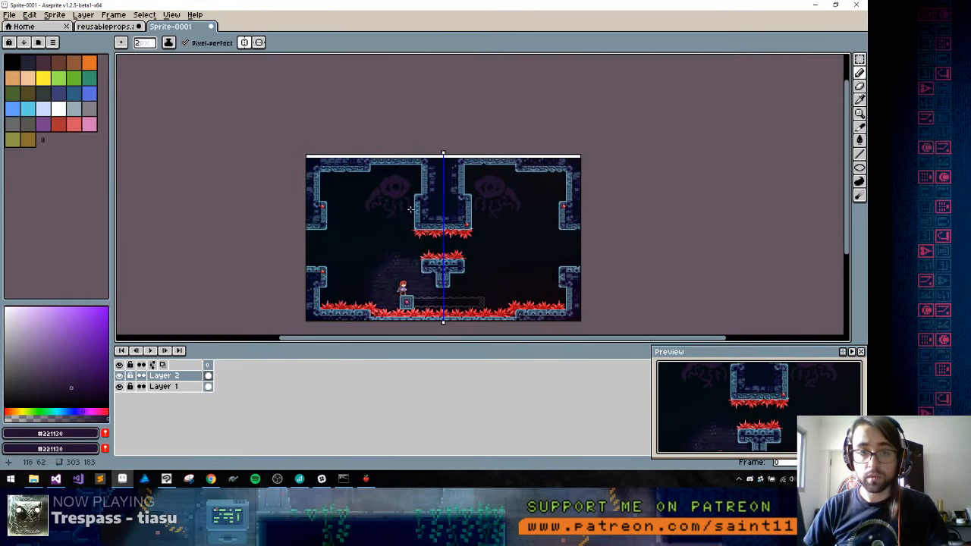
pyautogui.scroll(6, 410, 209)
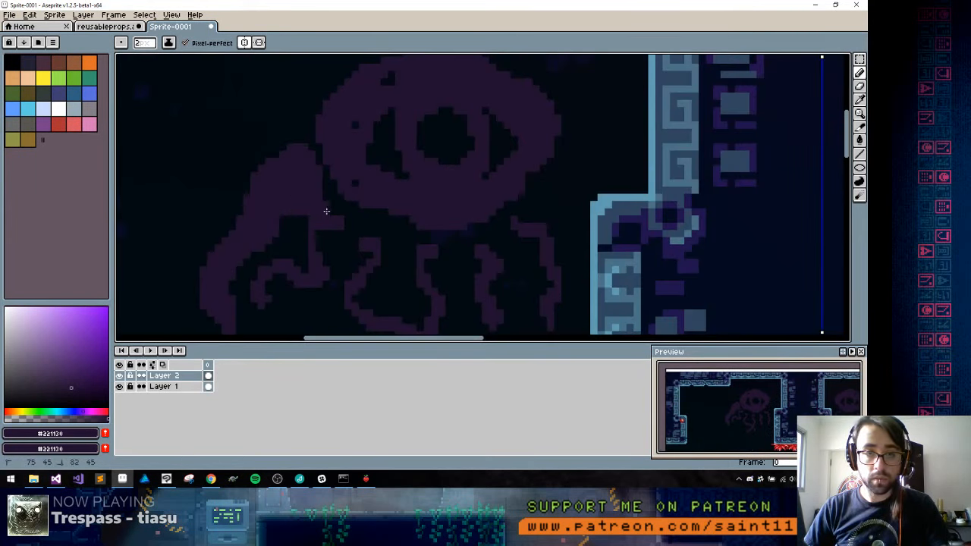
pyautogui.moveTo(326, 211)
pyautogui.mouseDown()
pyautogui.moveTo(357, 202)
pyautogui.moveTo(349, 194)
pyautogui.mouseUp()
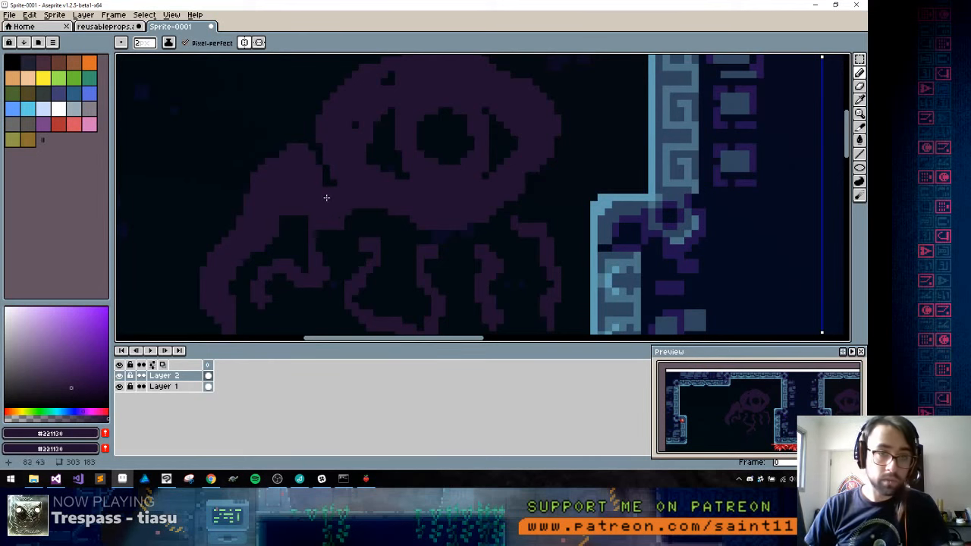
# Narrow the outer arm's lower end and finish it with a small outward-curling hook
pyautogui.moveTo(287, 173)
pyautogui.mouseDown()
pyautogui.moveTo(337, 189)
pyautogui.moveTo(310, 143)
pyautogui.moveTo(243, 193)
pyautogui.moveTo(243, 234)
pyautogui.moveTo(307, 173)
pyautogui.mouseUp()
pyautogui.press('space')
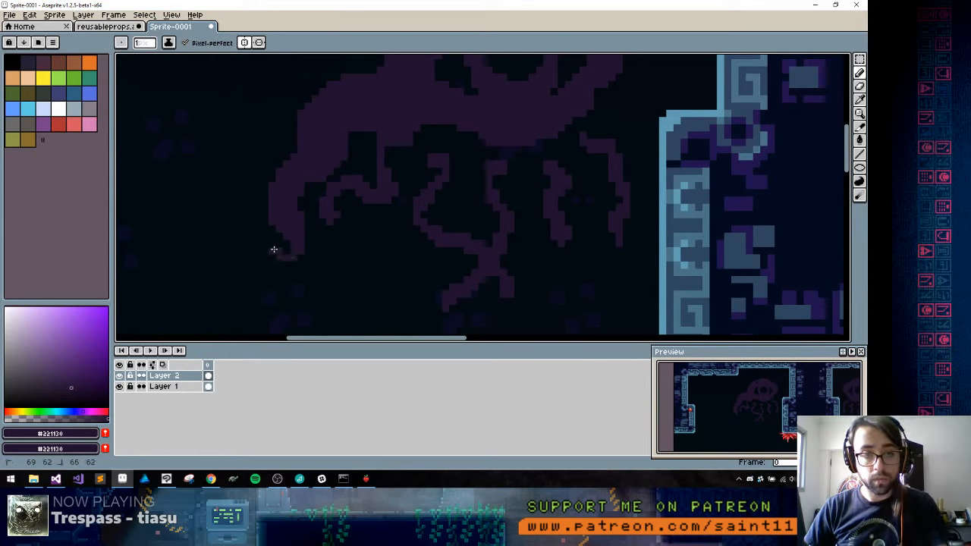
pyautogui.moveTo(274, 249); pyautogui.dragTo(276, 245)
pyautogui.keyDown('alt'); pyautogui.click(278, 244); pyautogui.keyUp('alt')
pyautogui.click(279, 251)
pyautogui.keyDown('alt'); pyautogui.click(277, 243); pyautogui.keyUp('alt')
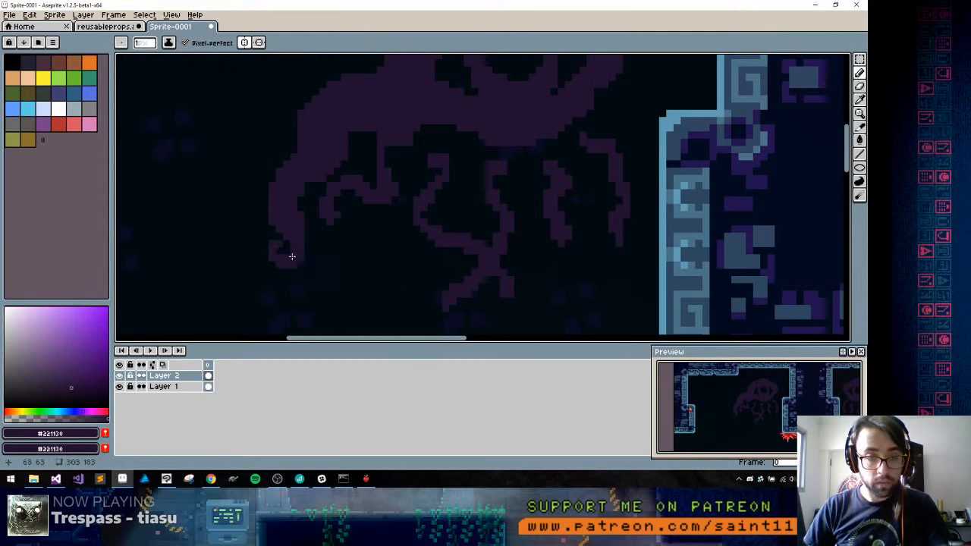
pyautogui.keyDown('alt'); pyautogui.click(280, 249); pyautogui.keyUp('alt')
pyautogui.click(275, 243)
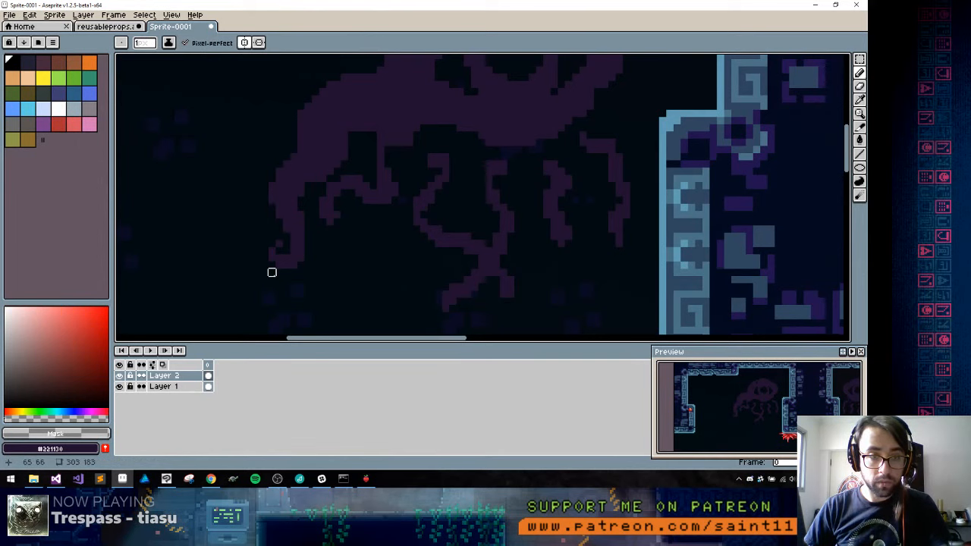
pyautogui.keyDown('alt'); pyautogui.click(278, 249); pyautogui.keyUp('alt')
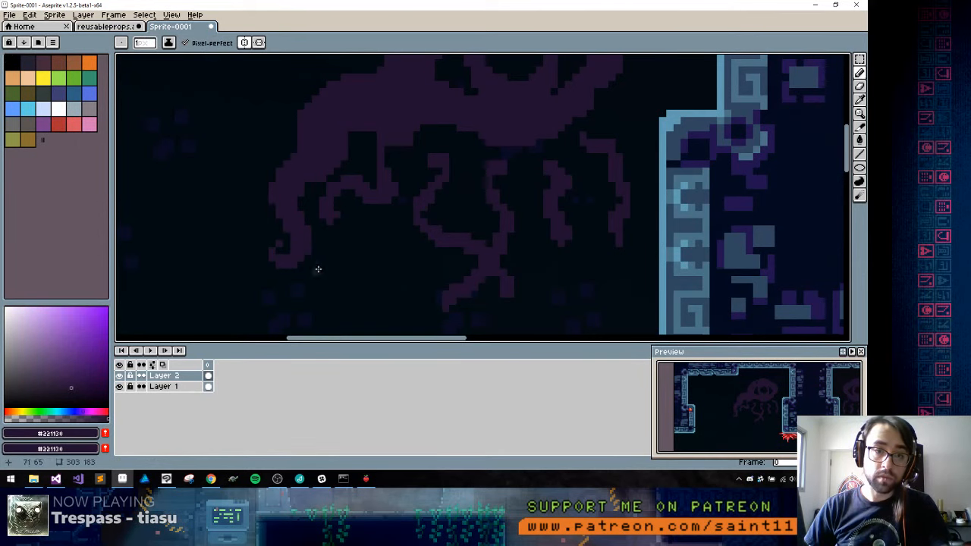
# Carve a narrow curved gap between the outer arm's underside and the top of the second tentacle
pyautogui.scroll(-4, 317, 269)
pyautogui.scroll(5, 358, 268)
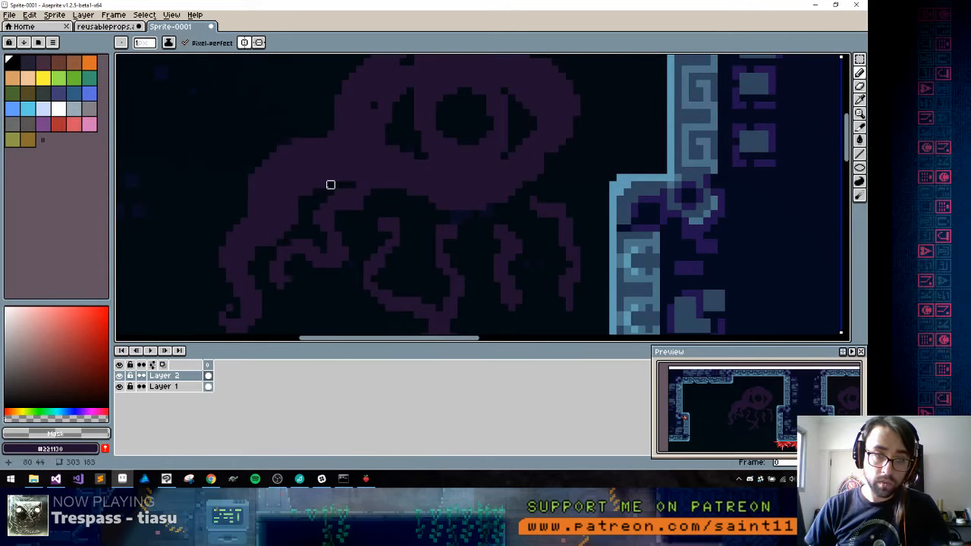
pyautogui.scroll(-3, 308, 236)
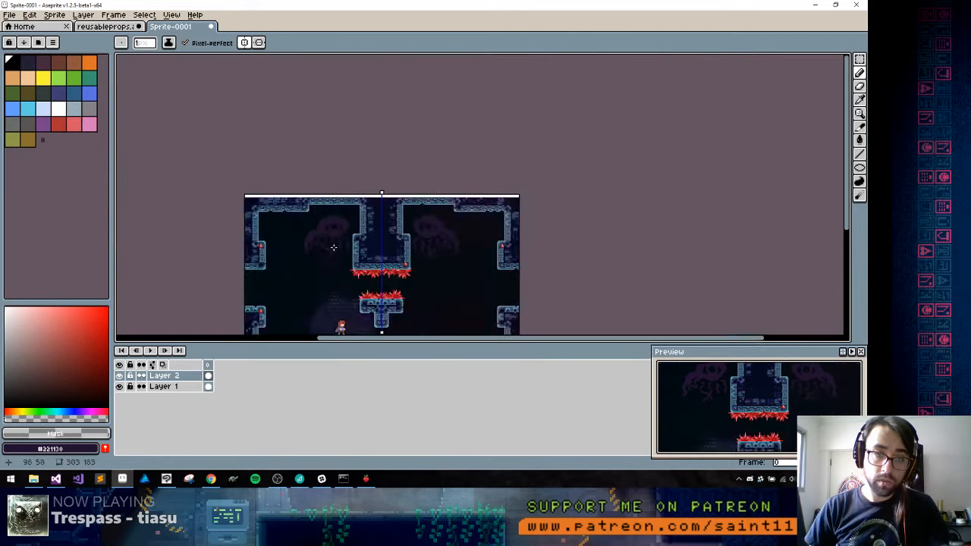
pyautogui.scroll(2, 293, 236)
pyautogui.scroll(1, 299, 165)
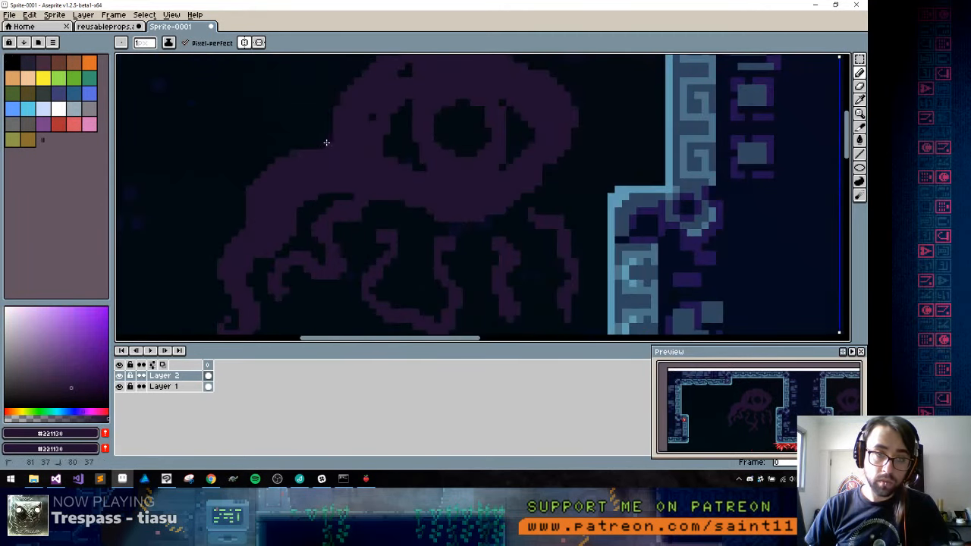
pyautogui.hotkey('alt', 'Tab')
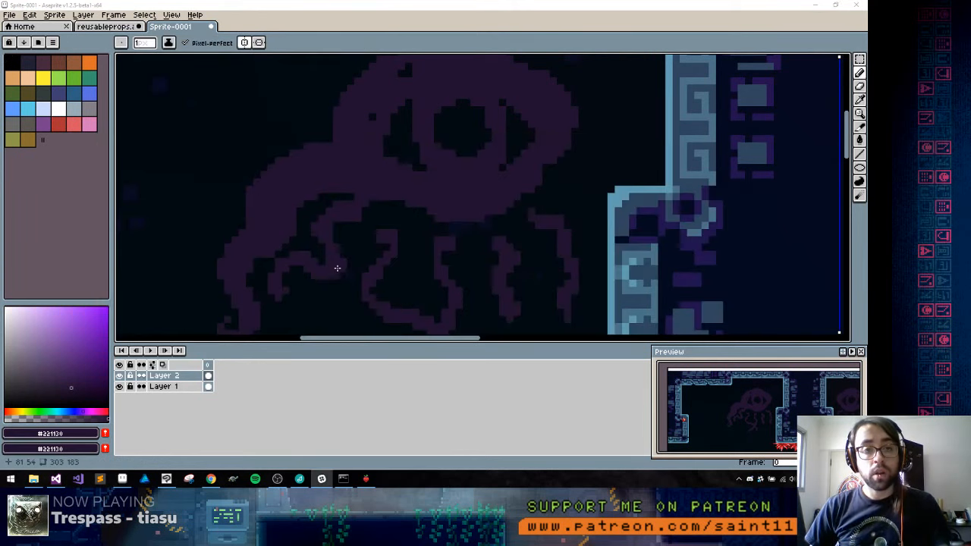
pyautogui.hotkey('alt', 'Tab')
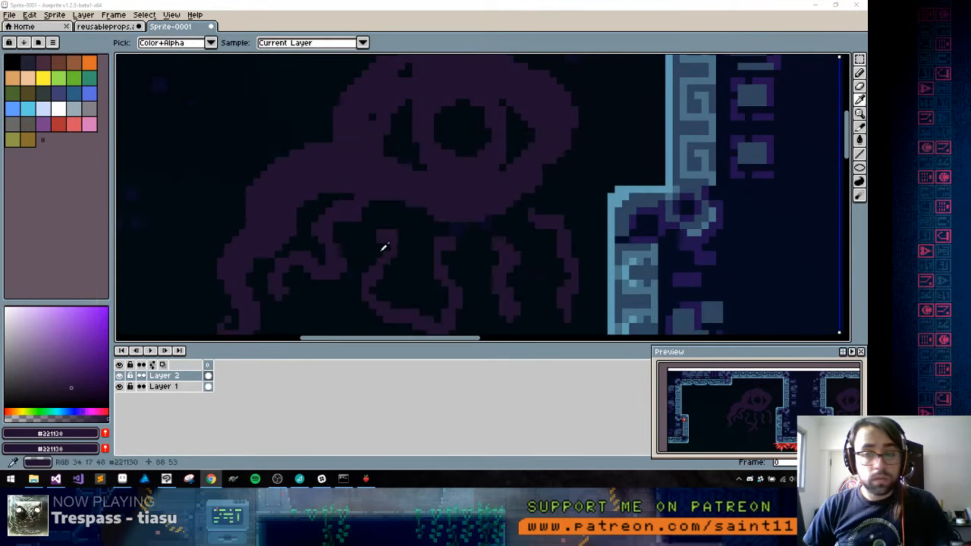
# Fill the stray pixel holes inside the creature's body beside and above the eye
pyautogui.moveTo(368, 203); pyautogui.dragTo(356, 188)
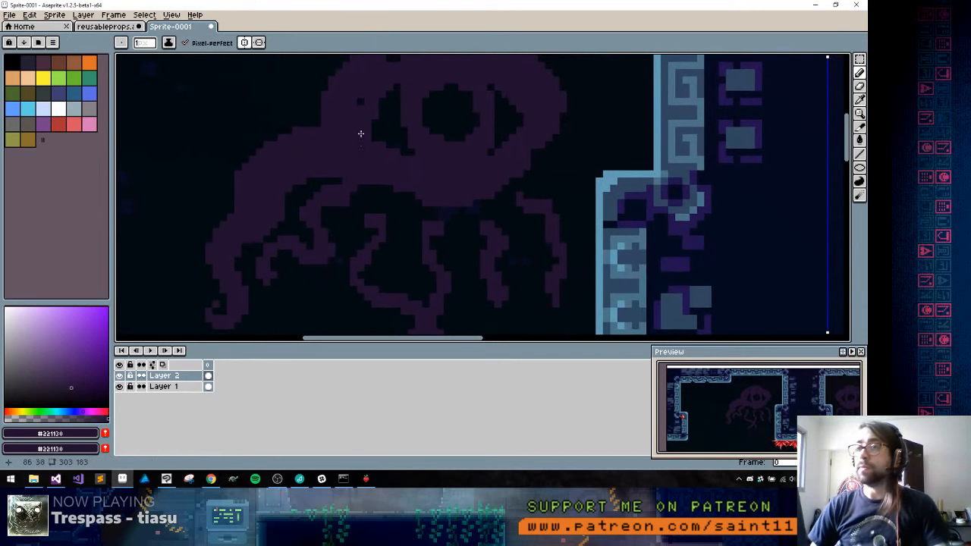
pyautogui.moveTo(356, 129); pyautogui.dragTo(355, 226)
pyautogui.keyDown('alt'); pyautogui.click(358, 188); pyautogui.keyUp('alt')
pyautogui.moveTo(360, 192); pyautogui.dragTo(361, 200)
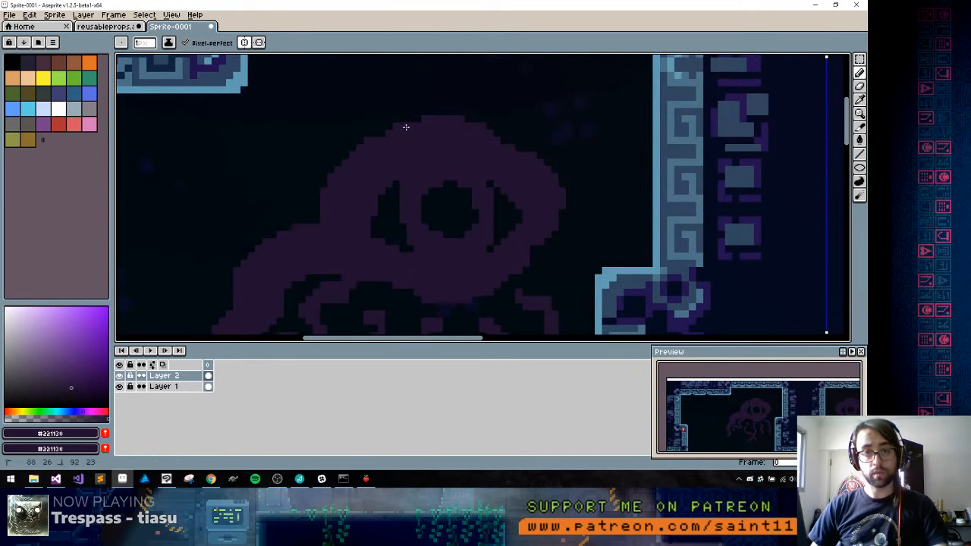
# Join the second and third tentacles with a broad arch under the body and thicken the second tentacle's curling end
pyautogui.scroll(-6, 522, 193)
pyautogui.moveTo(514, 229); pyautogui.dragTo(481, 188)
pyautogui.scroll(3, 489, 161)
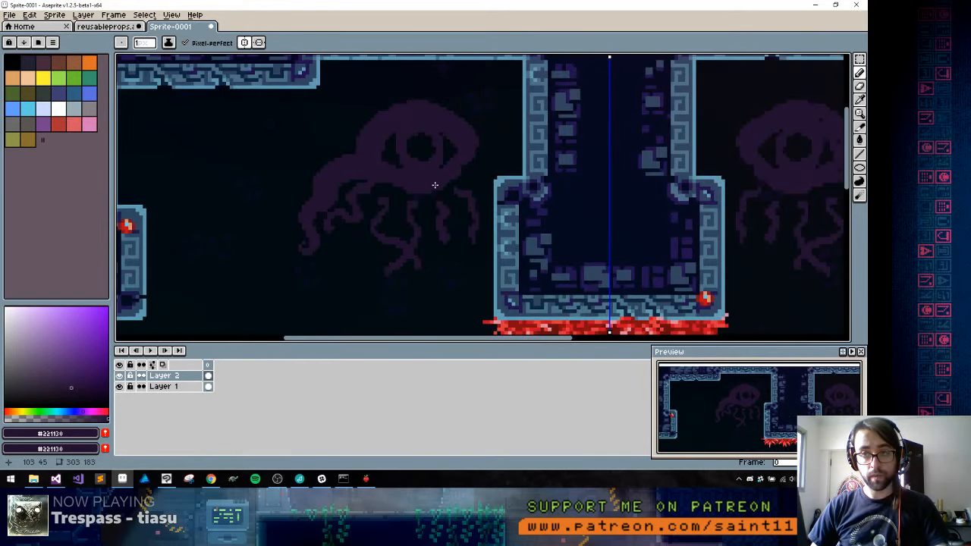
pyautogui.moveTo(399, 247); pyautogui.dragTo(393, 212)
pyautogui.scroll(3, 387, 201)
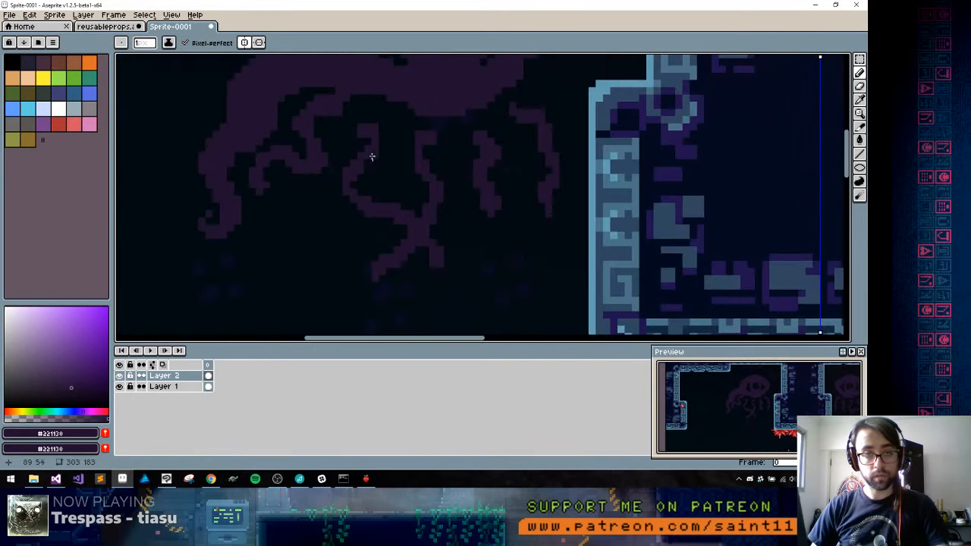
pyautogui.keyDown('alt'); pyautogui.click(367, 99); pyautogui.keyUp('alt')
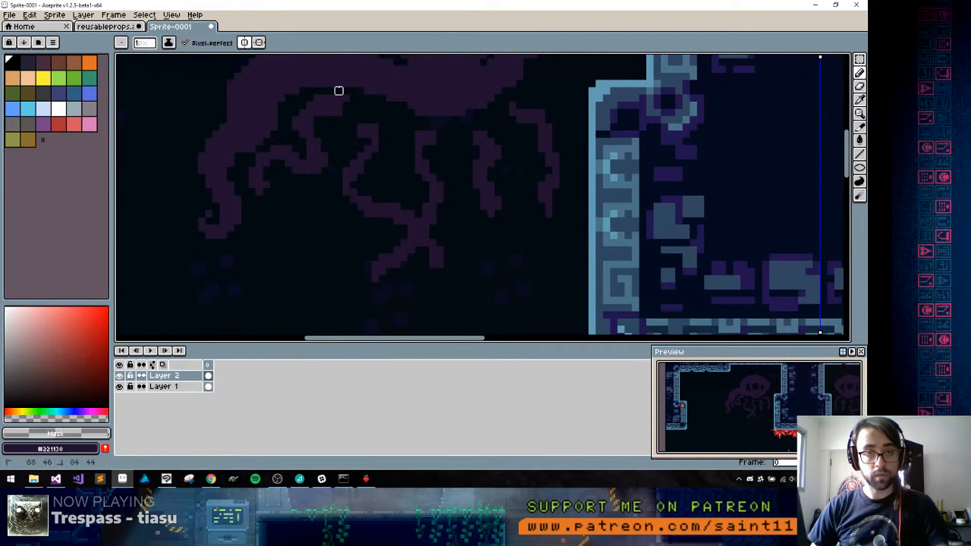
pyautogui.keyDown('alt'); pyautogui.click(338, 99); pyautogui.keyUp('alt')
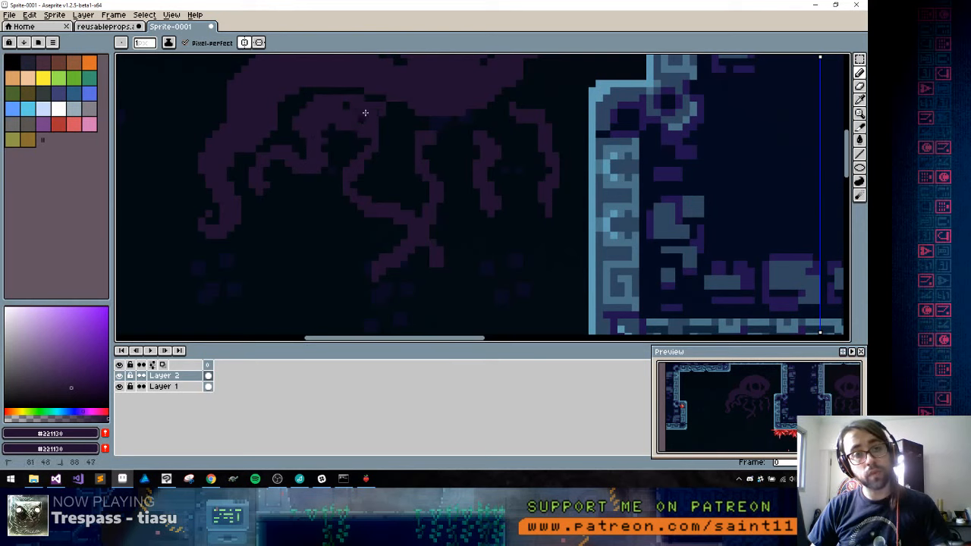
pyautogui.moveTo(360, 114)
pyautogui.mouseDown()
pyautogui.moveTo(328, 138)
pyautogui.moveTo(355, 107)
pyautogui.moveTo(331, 137)
pyautogui.moveTo(336, 159)
pyautogui.moveTo(322, 179)
pyautogui.moveTo(276, 164)
pyautogui.mouseUp()
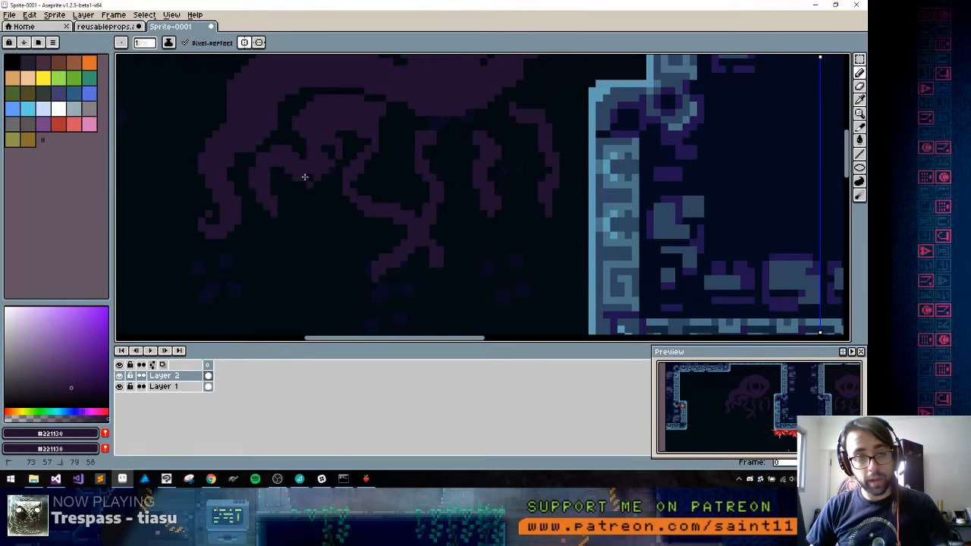
pyautogui.moveTo(304, 177)
pyautogui.mouseDown()
pyautogui.moveTo(327, 174)
pyautogui.moveTo(333, 149)
pyautogui.mouseUp()
pyautogui.scroll(-5, 309, 180)
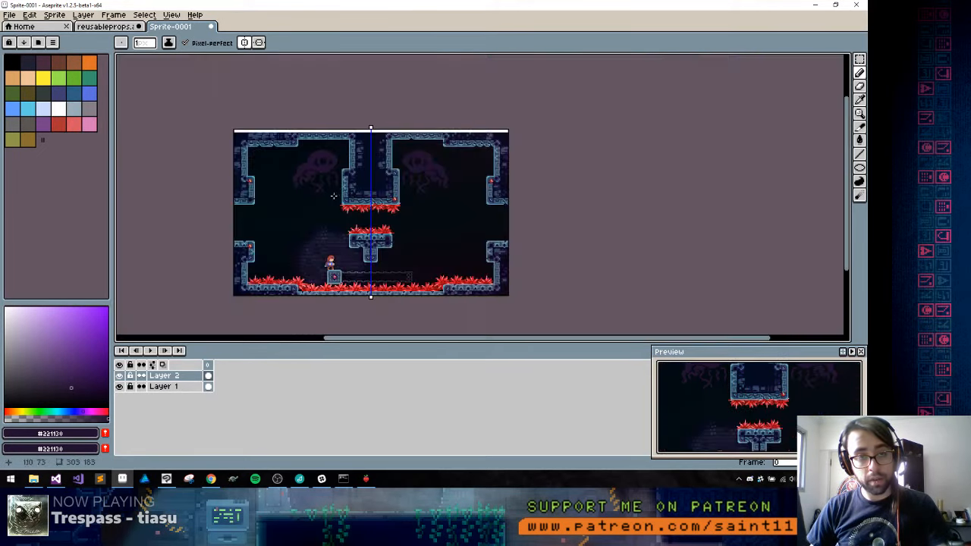
pyautogui.scroll(2, 324, 162)
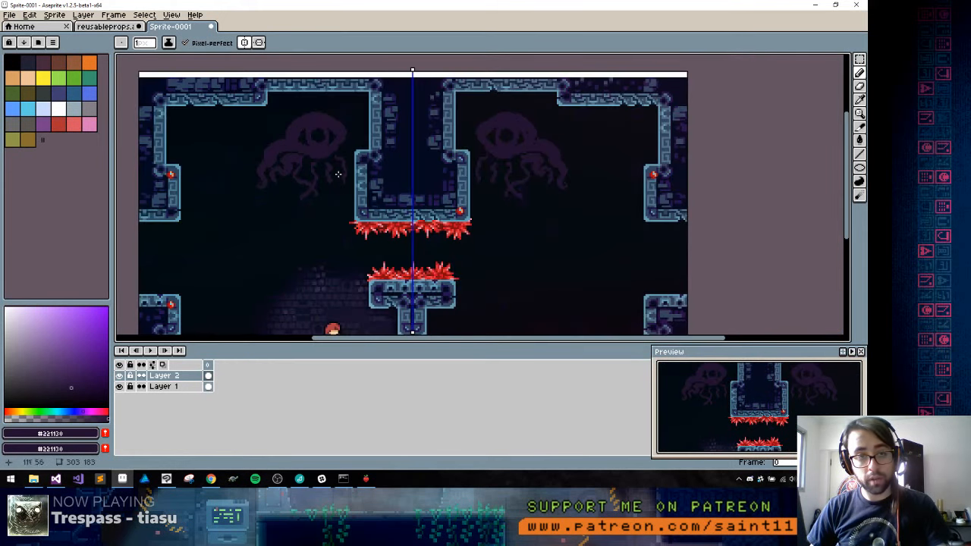
pyautogui.moveTo(315, 285); pyautogui.dragTo(312, 199)
pyautogui.hotkey('ctrl', 'z')
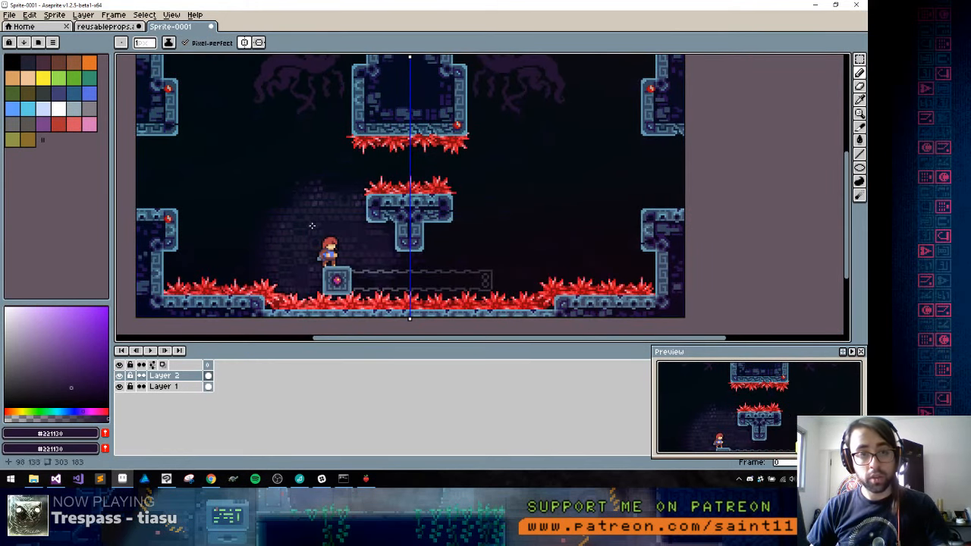
pyautogui.moveTo(281, 159); pyautogui.dragTo(312, 195)
pyautogui.hotkey('ctrl', 'z')
pyautogui.moveTo(310, 106)
pyautogui.mouseDown()
pyautogui.moveTo(326, 188)
pyautogui.moveTo(344, 101)
pyautogui.mouseUp()
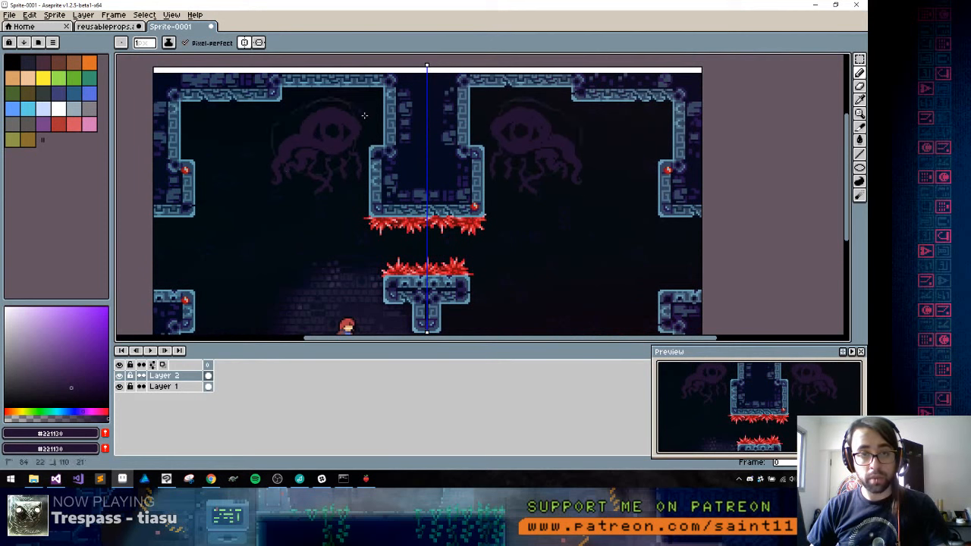
pyautogui.hotkey('ctrl', 'z')
# Trim a thin strip off the upper outer edge of the left creature's head above the arm's shoulder
pyautogui.scroll(4, 325, 126)
pyautogui.keyDown('alt'); pyautogui.click(220, 128); pyautogui.keyUp('alt')
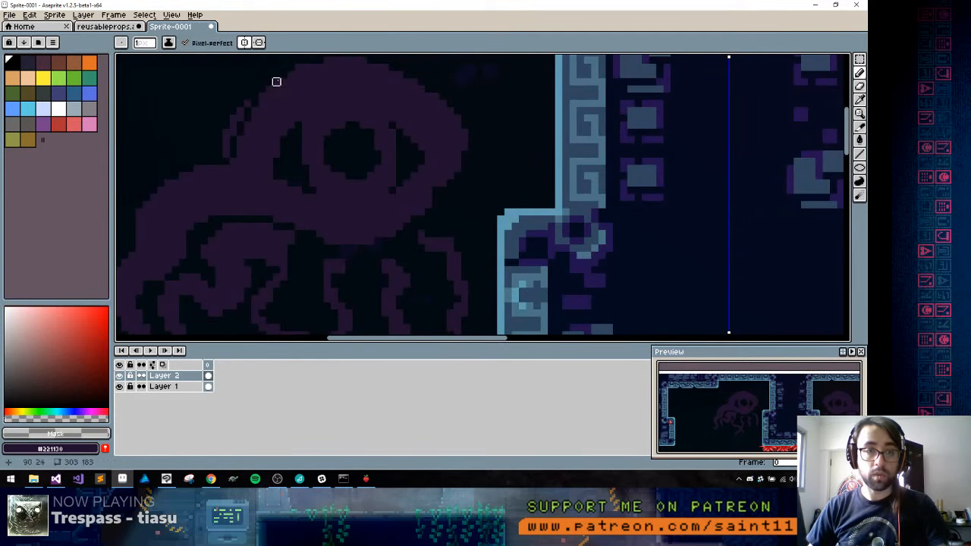
pyautogui.press('g')
pyautogui.click(232, 125)
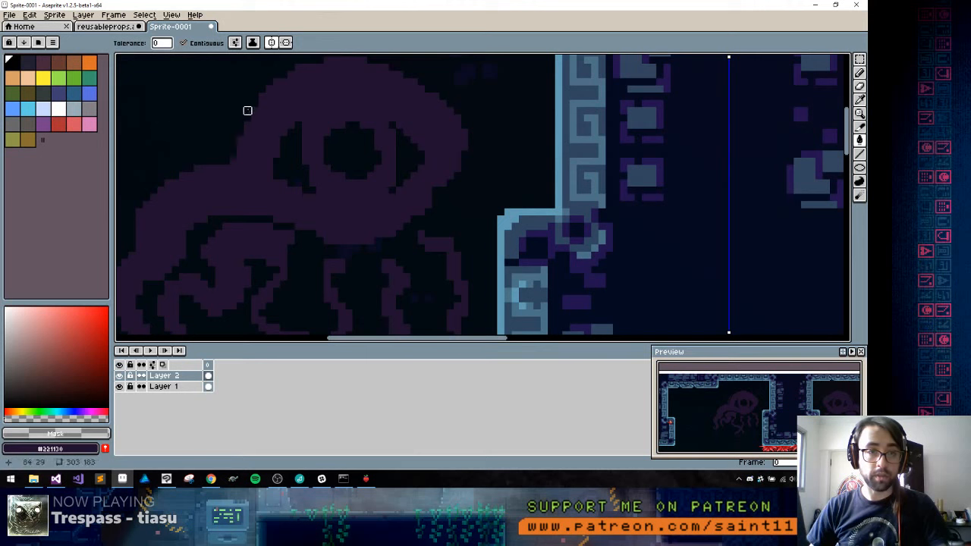
pyautogui.press('b')
pyautogui.moveTo(225, 159)
pyautogui.mouseDown()
pyautogui.moveTo(261, 176)
pyautogui.moveTo(269, 211)
pyautogui.mouseUp()
pyautogui.hotkey('ctrl', 'z')
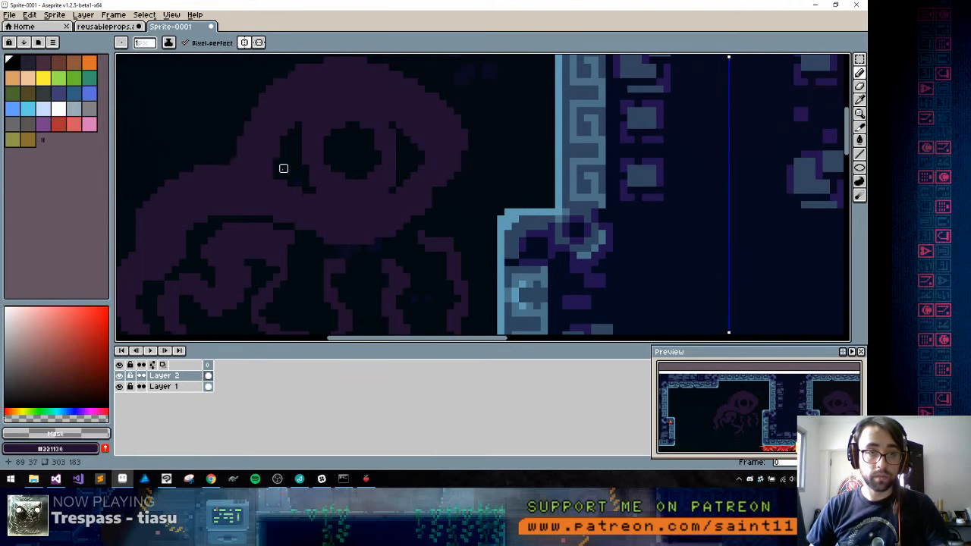
# Fill the hollow corners on both sides of the iris with #221130, keeping only the round pupil open
pyautogui.keyDown('alt'); pyautogui.click(267, 154); pyautogui.keyUp('alt')
pyautogui.press('g')
pyautogui.click(288, 162)
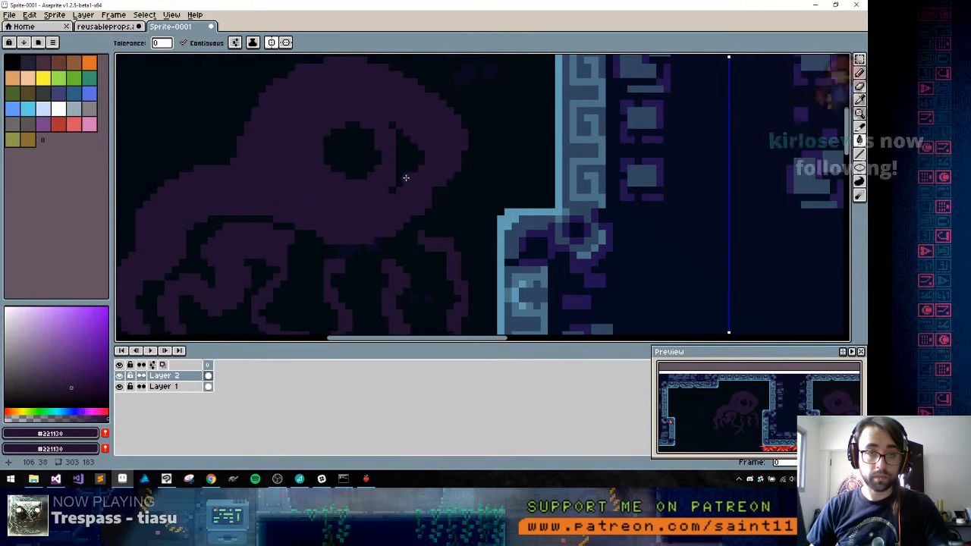
# Cut away the head's pointed inner end and reshape that side into a round contour
pyautogui.press('b')
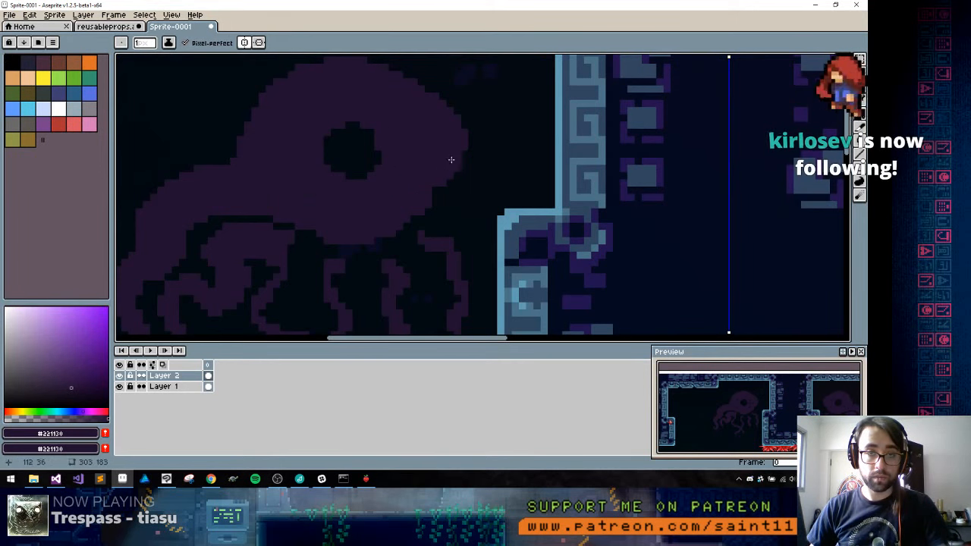
pyautogui.keyDown('alt'); pyautogui.click(426, 218); pyautogui.keyUp('alt')
pyautogui.moveTo(418, 219)
pyautogui.mouseDown()
pyautogui.moveTo(435, 183)
pyautogui.moveTo(436, 111)
pyautogui.moveTo(400, 60)
pyautogui.mouseUp()
pyautogui.press('g')
pyautogui.click(448, 139)
pyautogui.press('b')
pyautogui.keyDown('alt'); pyautogui.click(416, 133); pyautogui.keyUp('alt')
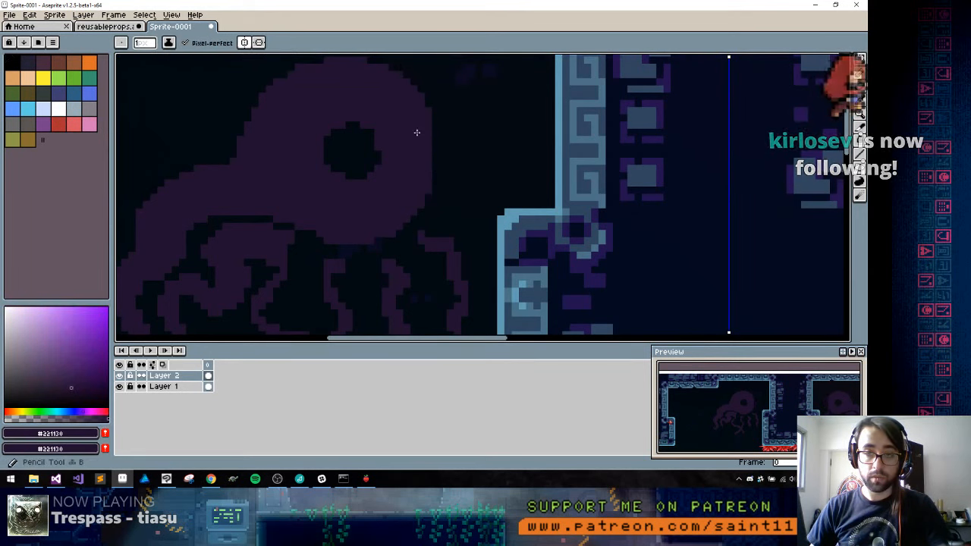
pyautogui.moveTo(427, 109)
pyautogui.mouseDown()
pyautogui.moveTo(434, 175)
pyautogui.moveTo(439, 138)
pyautogui.mouseUp()
pyautogui.keyDown('alt'); pyautogui.click(448, 134); pyautogui.keyUp('alt')
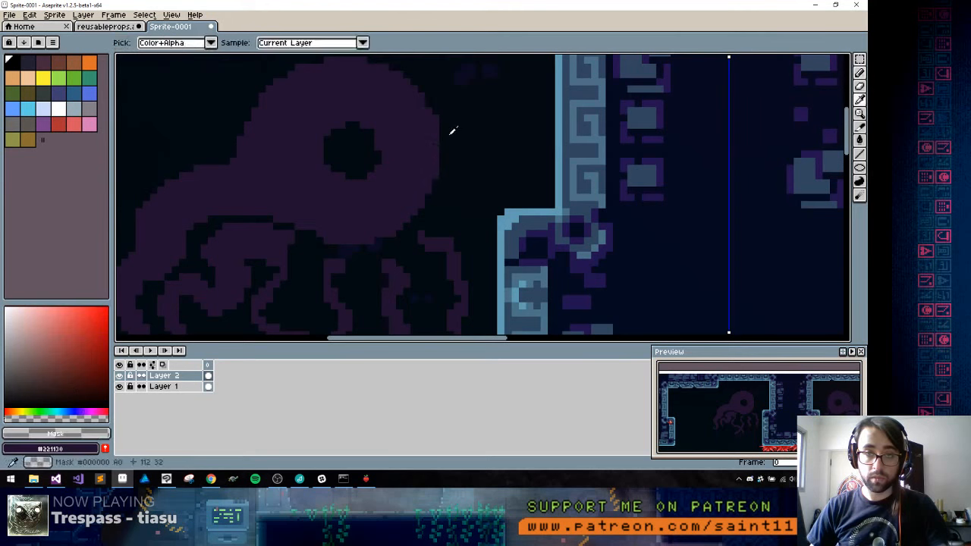
# Draw a thin transparent circle around the pupil with the Ellipse tool to outline the iris
pyautogui.keyDown('alt'); pyautogui.click(340, 139); pyautogui.keyUp('alt')
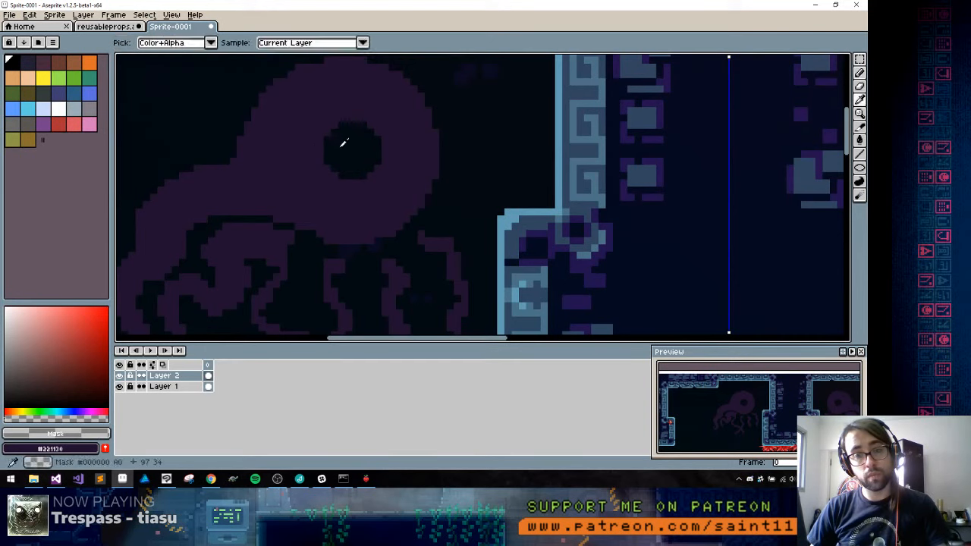
pyautogui.moveTo(317, 93)
pyautogui.mouseDown()
pyautogui.moveTo(276, 124)
pyautogui.moveTo(276, 168)
pyautogui.moveTo(305, 205)
pyautogui.moveTo(334, 212)
pyautogui.moveTo(399, 190)
pyautogui.moveTo(406, 160)
pyautogui.moveTo(377, 95)
pyautogui.mouseUp()
pyautogui.hotkey('ctrl', 'z')
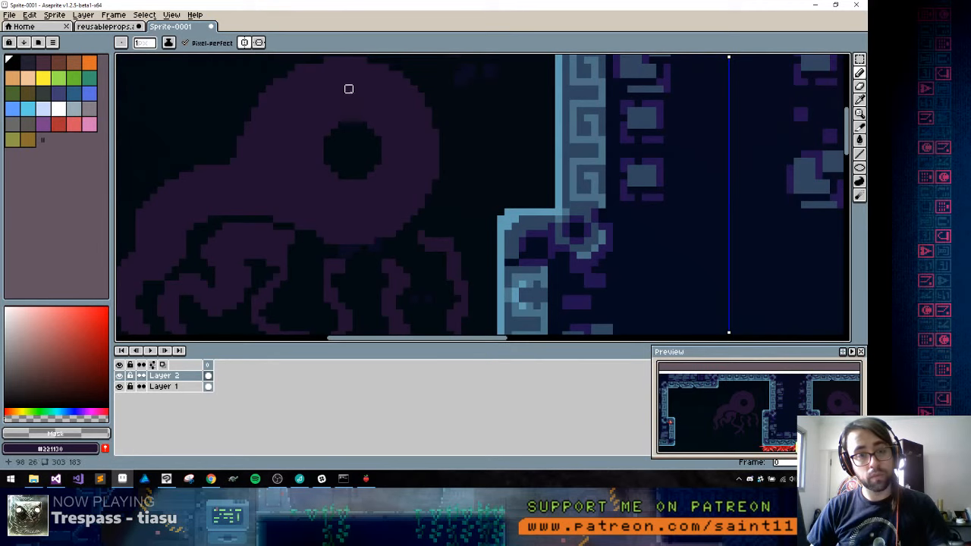
pyautogui.press('u')
pyautogui.moveTo(314, 94)
pyautogui.mouseDown()
pyautogui.moveTo(396, 204)
pyautogui.moveTo(427, 217)
pyautogui.moveTo(405, 210)
pyautogui.moveTo(413, 219)
pyautogui.mouseUp()
pyautogui.scroll(-3, 410, 228)
pyautogui.scroll(3, 406, 247)
# Draw a thick, solid tentacle with a curled tip above the outer arm's shoulder, separated from the head by a thin gap
pyautogui.press('b')
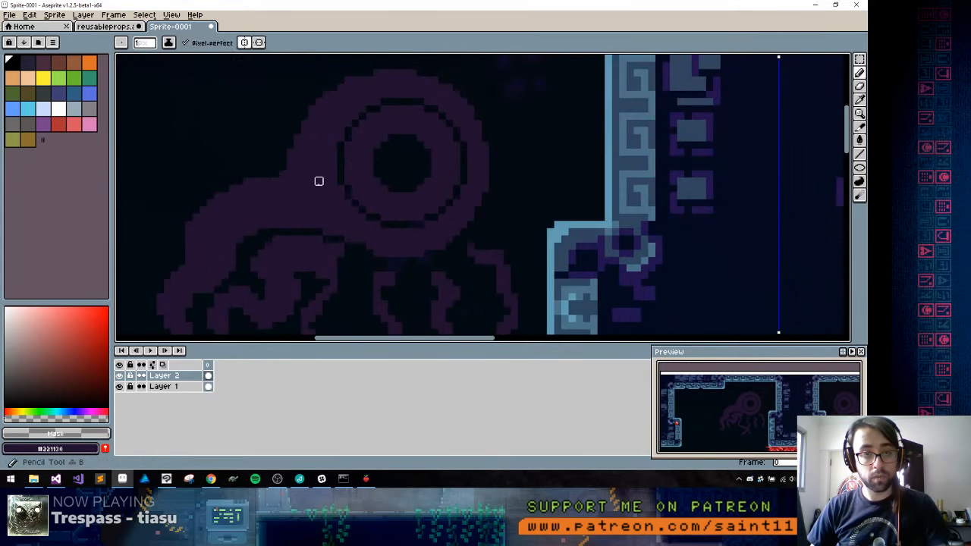
pyautogui.keyDown('alt'); pyautogui.click(318, 181); pyautogui.keyUp('alt')
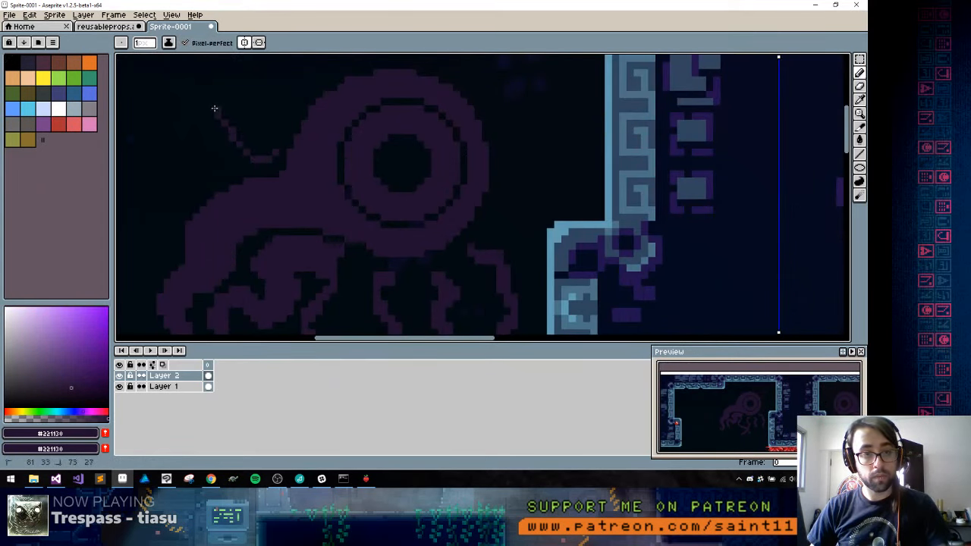
pyautogui.moveTo(215, 109)
pyautogui.mouseDown()
pyautogui.moveTo(190, 143)
pyautogui.moveTo(204, 152)
pyautogui.moveTo(211, 143)
pyautogui.moveTo(197, 160)
pyautogui.moveTo(174, 139)
pyautogui.moveTo(182, 93)
pyautogui.moveTo(219, 85)
pyautogui.moveTo(248, 114)
pyautogui.mouseUp()
pyautogui.press('g')
pyautogui.click(265, 134)
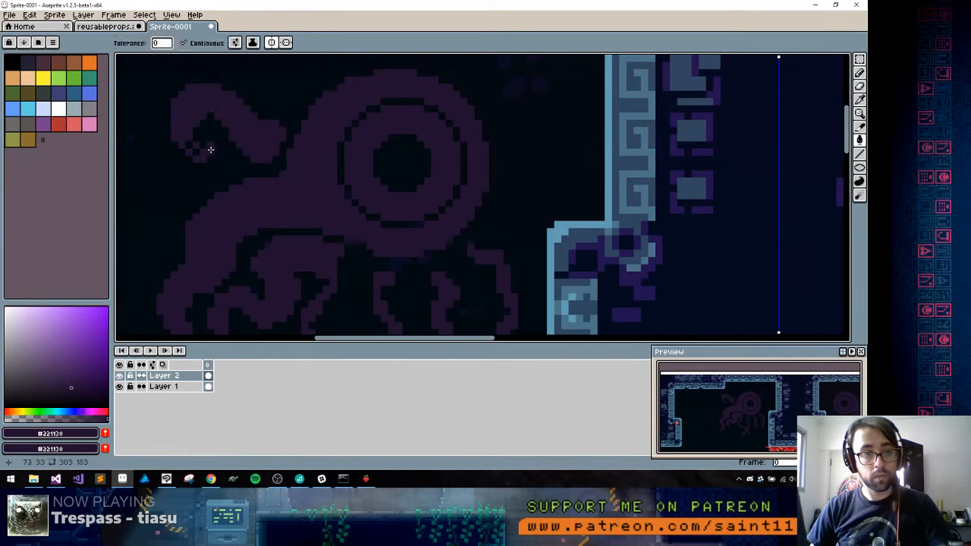
pyautogui.press('b')
pyautogui.moveTo(276, 135); pyautogui.dragTo(280, 171)
# Detach the third tentacle from the arch and redraw its upper part as a thicker, solid bend
pyautogui.scroll(-6, 346, 226)
pyautogui.scroll(6, 346, 226)
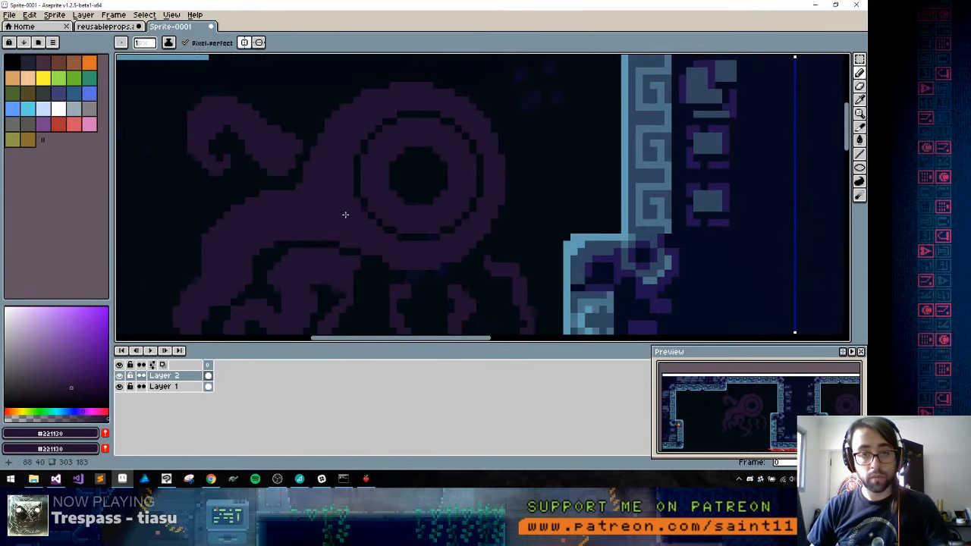
pyautogui.moveTo(344, 212)
pyautogui.mouseDown()
pyautogui.moveTo(327, 147)
pyautogui.moveTo(312, 152)
pyautogui.mouseUp()
pyautogui.keyDown('alt'); pyautogui.click(267, 150); pyautogui.keyUp('alt')
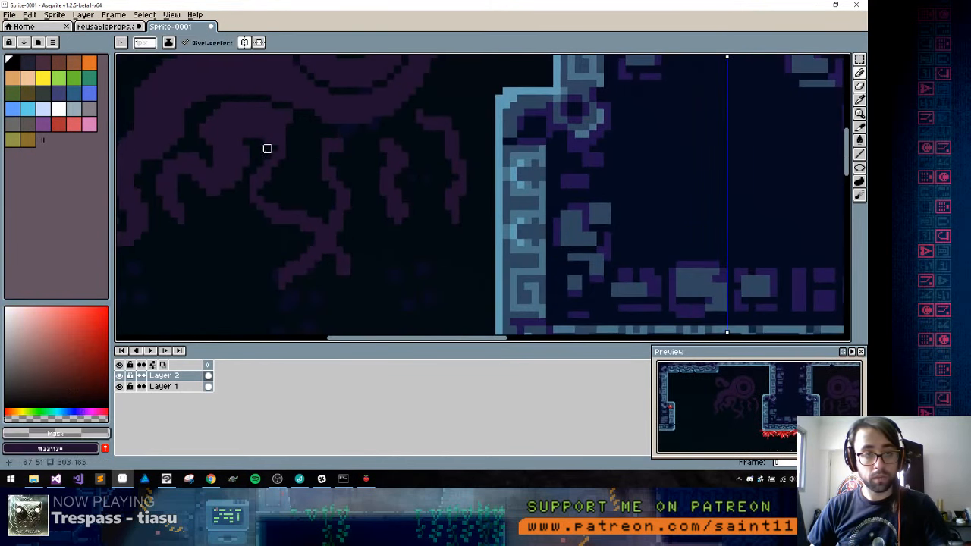
pyautogui.keyDown('alt'); pyautogui.click(278, 158); pyautogui.keyUp('alt')
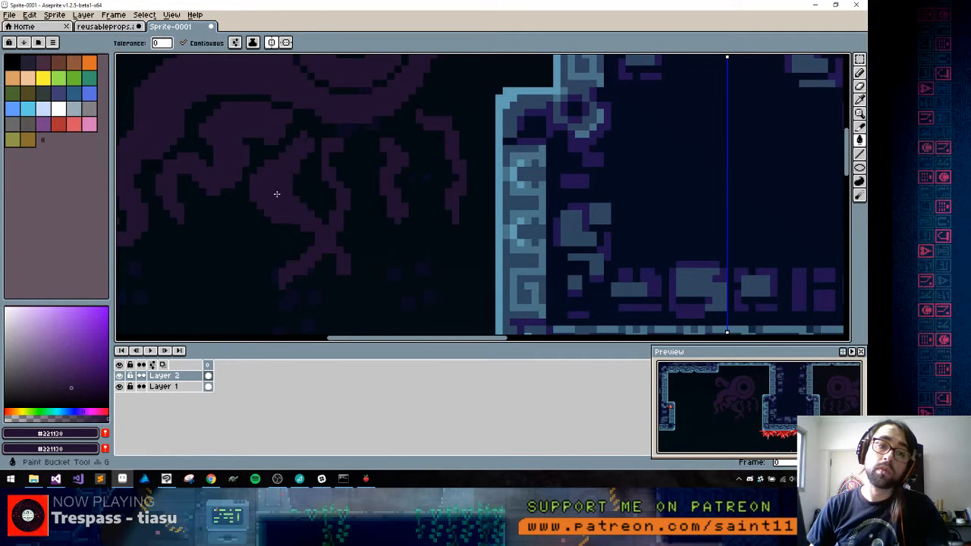
# Draw an inward curl at the tip of the second tentacle
pyautogui.moveTo(265, 189); pyautogui.dragTo(363, 175)
pyautogui.moveTo(295, 189); pyautogui.dragTo(300, 198)
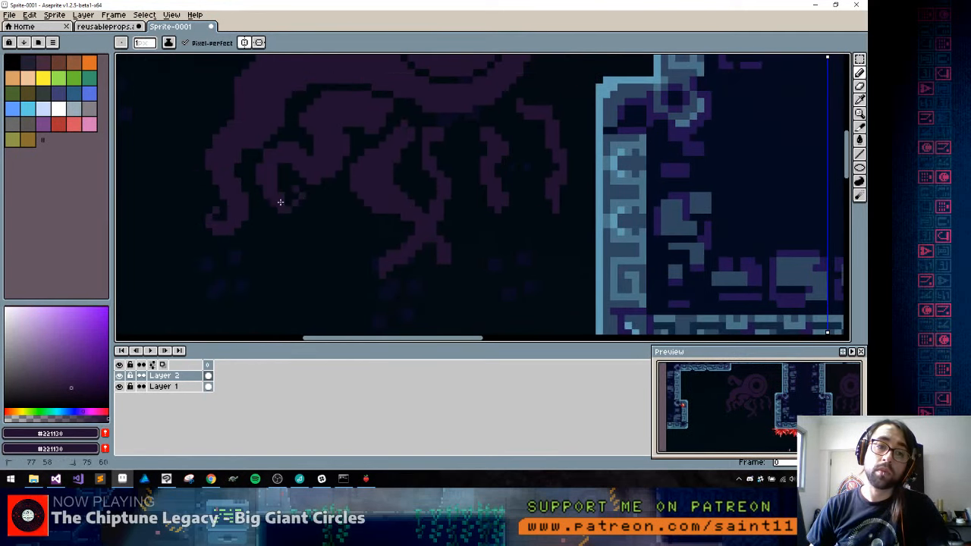
# Switch to Celeste, load room a-10 from the Mirror Temple debug map to view it, and return to the sprite in Aseprite
pyautogui.click(365, 481)
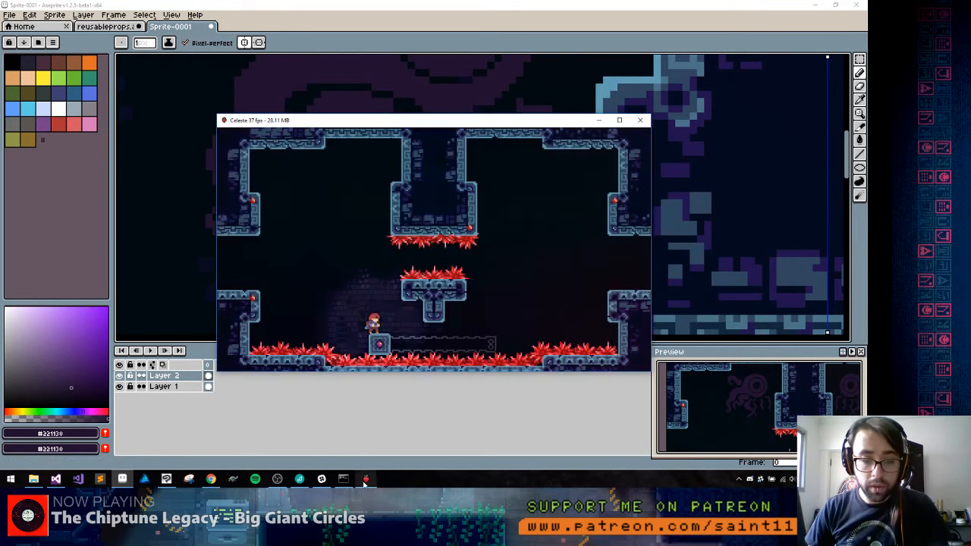
pyautogui.press('`')
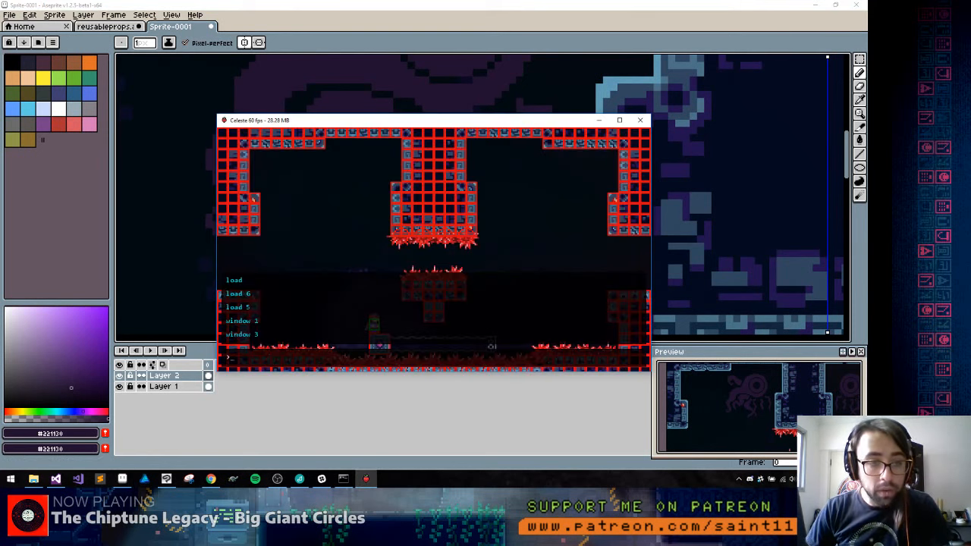
pyautogui.press('`')
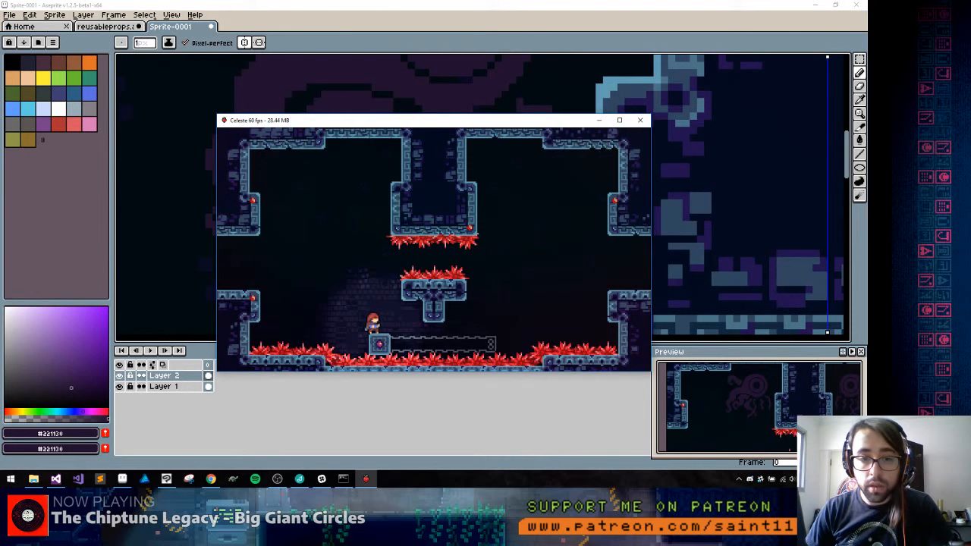
pyautogui.press('F6')
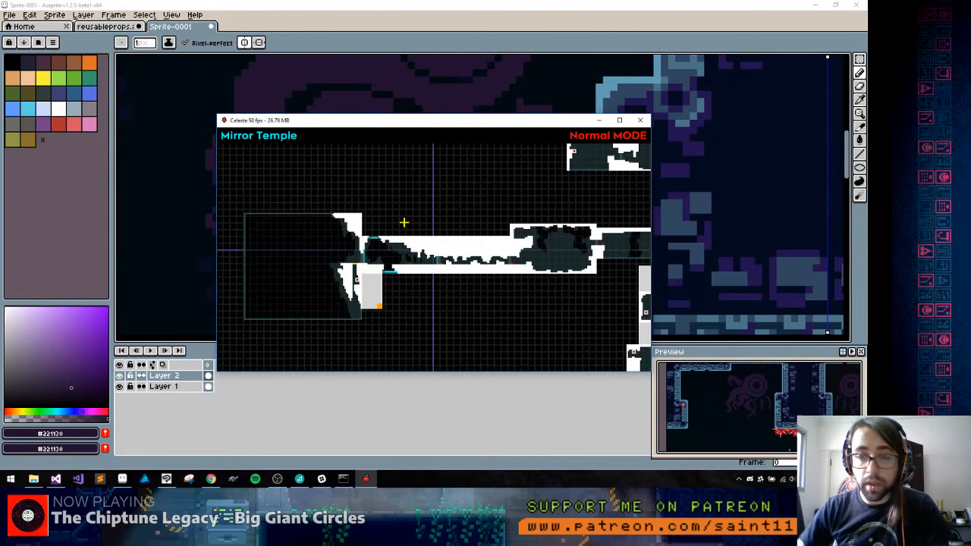
pyautogui.moveTo(569, 211); pyautogui.dragTo(224, 230)
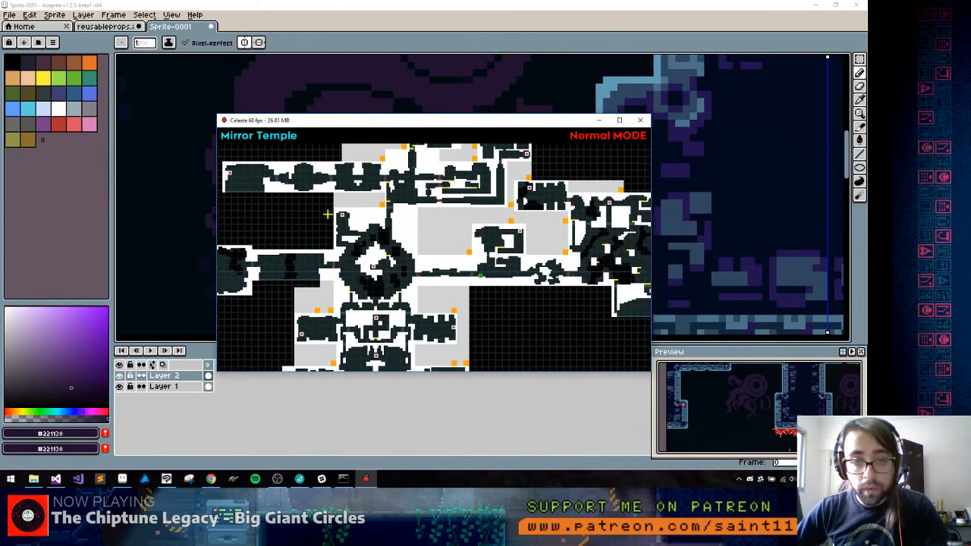
pyautogui.doubleClick(361, 183)
pyautogui.press('`')
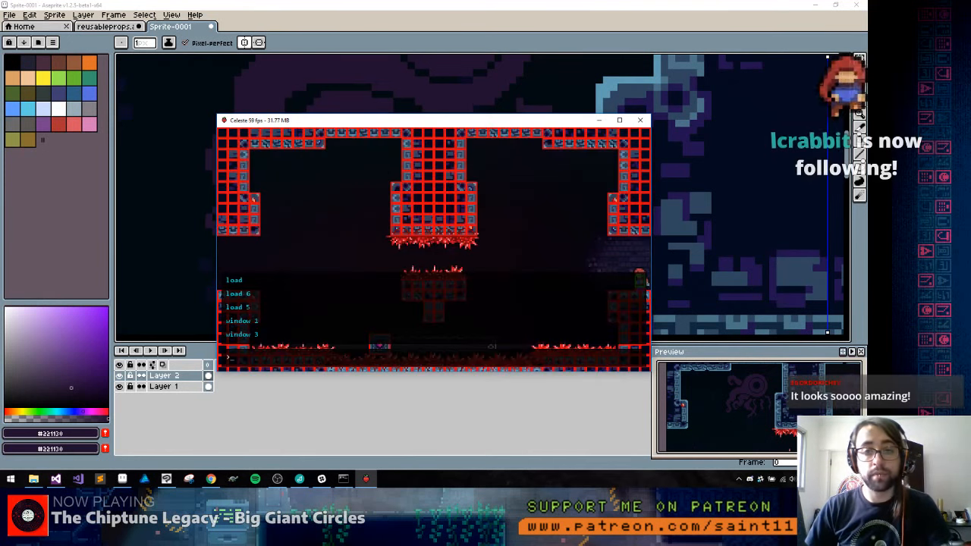
pyautogui.press('`')
pyautogui.click(357, 48)
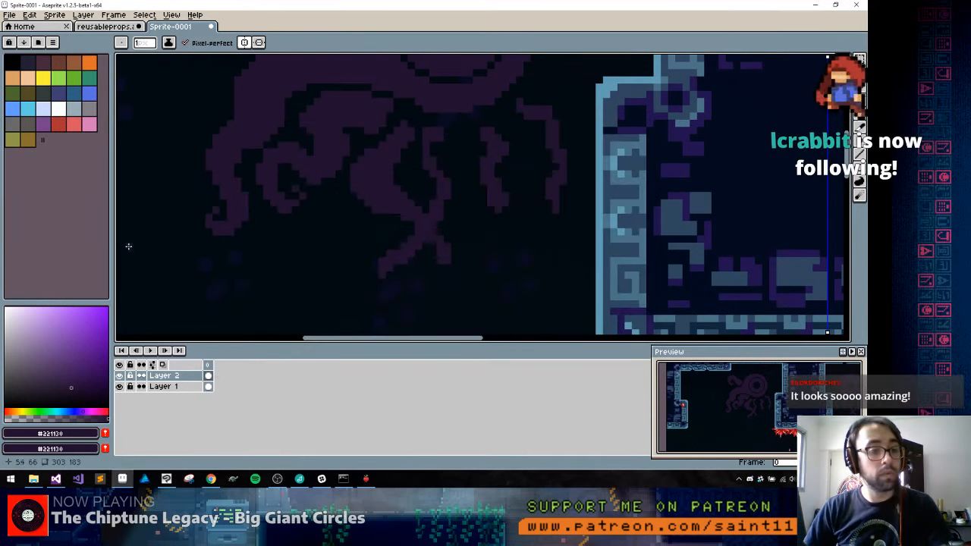
# Extend the third tentacle's lower end into a hooked curl and erase a gap between it and the thin fourth tentacle
pyautogui.moveTo(160, 251); pyautogui.dragTo(177, 212)
pyautogui.moveTo(279, 123); pyautogui.dragTo(221, 205)
pyautogui.keyDown('alt'); pyautogui.click(371, 242); pyautogui.keyUp('alt')
pyautogui.moveTo(386, 256)
pyautogui.mouseDown()
pyautogui.moveTo(405, 284)
pyautogui.moveTo(384, 230)
pyautogui.moveTo(354, 288)
pyautogui.moveTo(367, 263)
pyautogui.mouseUp()
pyautogui.keyDown('alt'); pyautogui.click(391, 210); pyautogui.keyUp('alt')
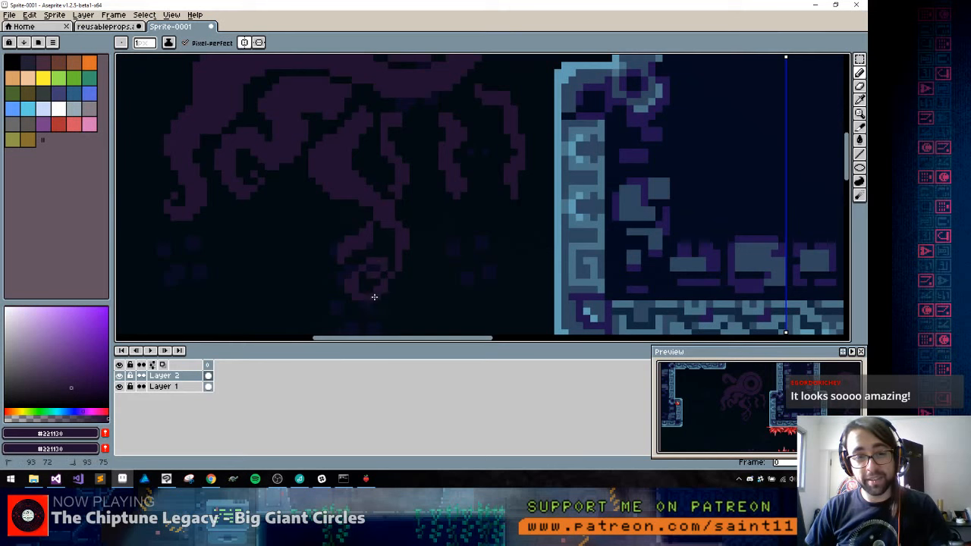
pyautogui.press('alt')
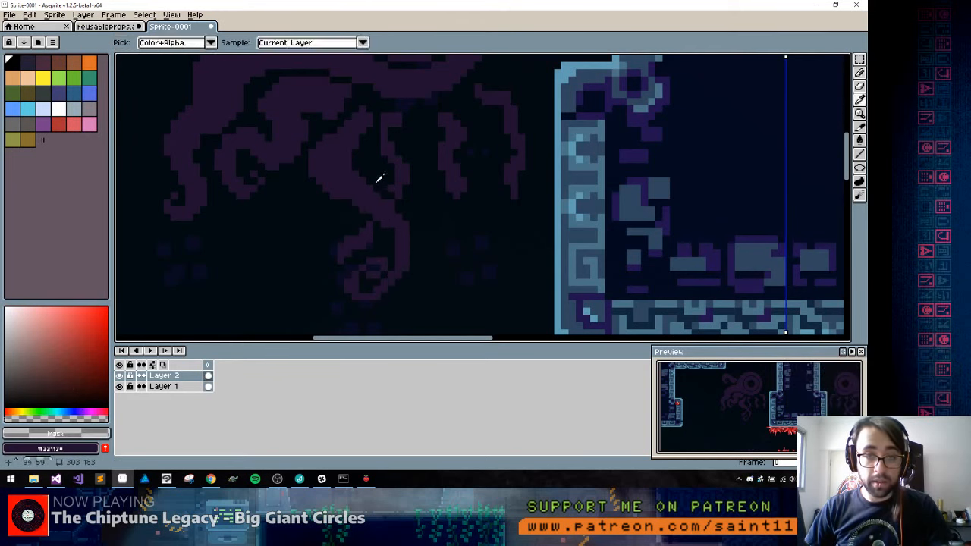
pyautogui.scroll(-4, 379, 178)
pyautogui.scroll(4, 368, 203)
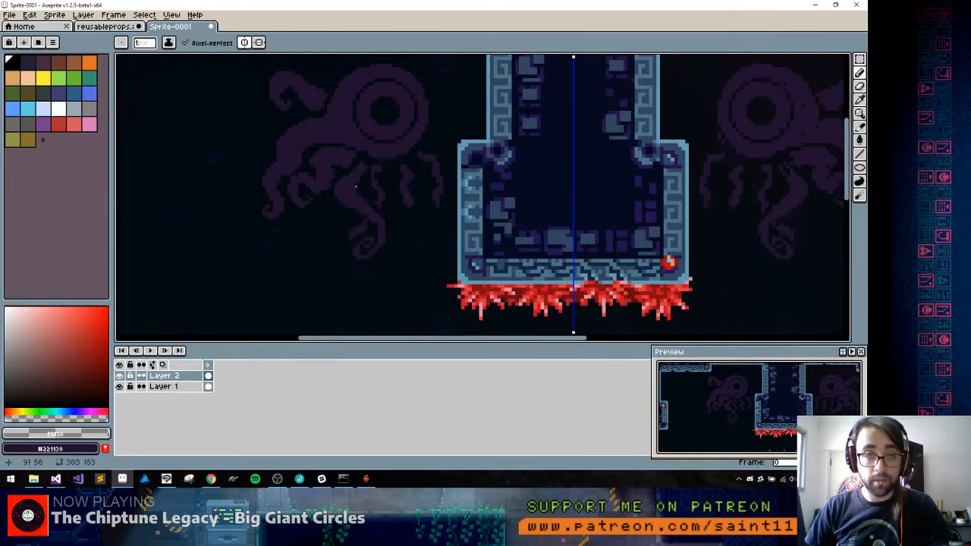
pyautogui.scroll(2, 372, 194)
# Extend the third tentacle's side branch outward and finish it with a spiral tip
pyautogui.keyDown('alt'); pyautogui.click(347, 259); pyautogui.keyUp('alt')
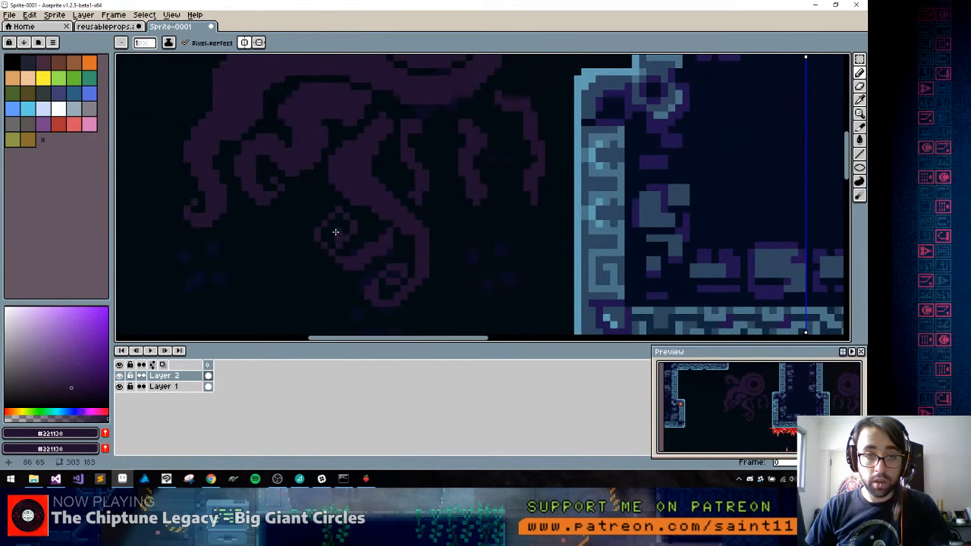
pyautogui.keyDown('alt'); pyautogui.click(355, 238); pyautogui.keyUp('alt')
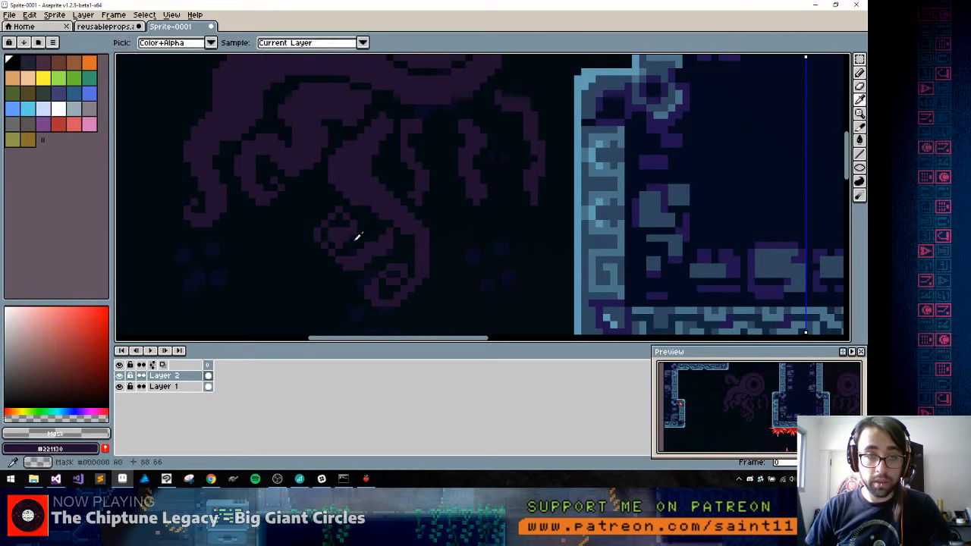
pyautogui.click(339, 246)
pyautogui.keyDown('alt'); pyautogui.click(337, 237); pyautogui.keyUp('alt')
pyautogui.moveTo(339, 239); pyautogui.dragTo(358, 234)
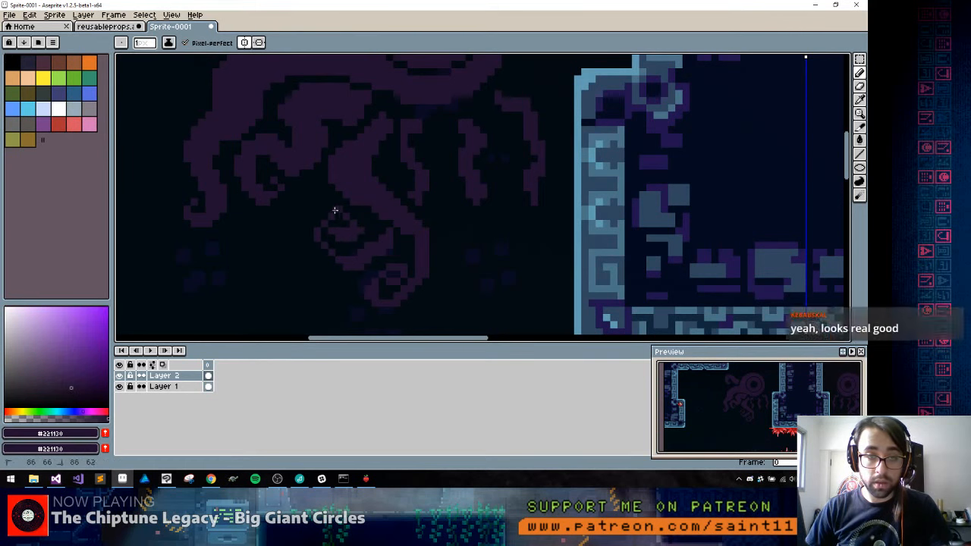
pyautogui.keyDown('alt'); pyautogui.click(348, 216); pyautogui.keyUp('alt')
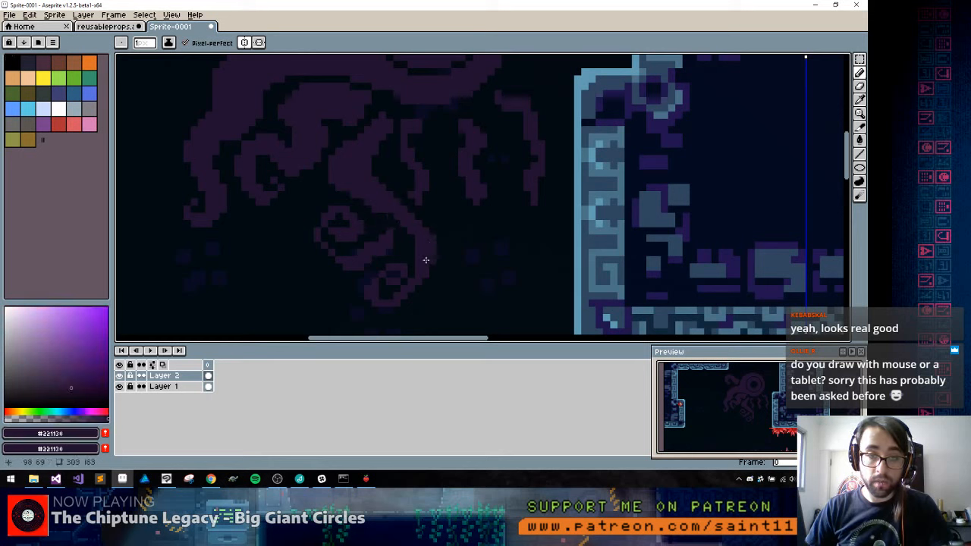
# Reshape the third tentacle's lower bend and redraw its end as a small, open curl with an even thickness
pyautogui.keyDown('alt'); pyautogui.click(425, 223); pyautogui.keyUp('alt')
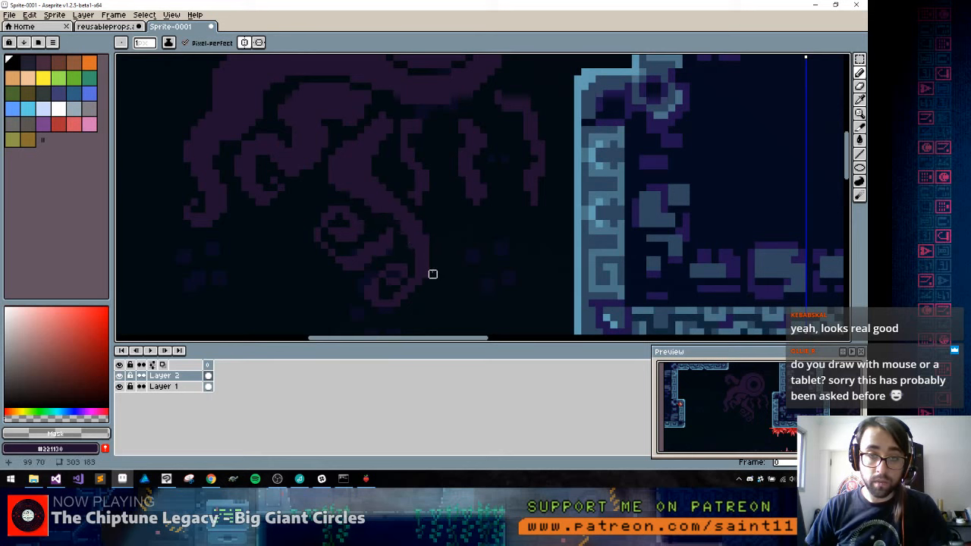
pyautogui.keyDown('alt'); pyautogui.click(418, 265); pyautogui.keyUp('alt')
pyautogui.moveTo(412, 251)
pyautogui.mouseDown()
pyautogui.moveTo(396, 290)
pyautogui.moveTo(397, 267)
pyautogui.mouseUp()
pyautogui.keyDown('alt'); pyautogui.click(393, 288); pyautogui.keyUp('alt')
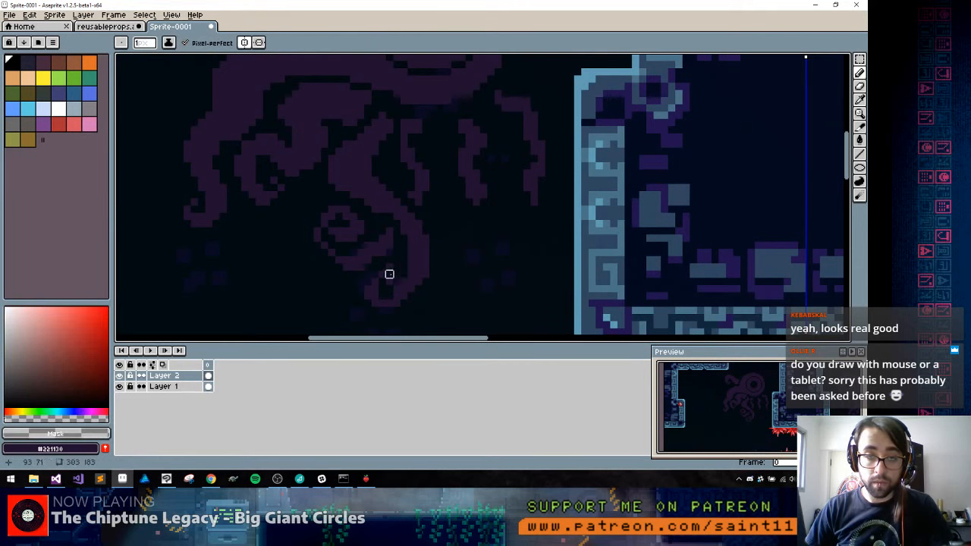
pyautogui.keyDown('alt'); pyautogui.click(388, 276); pyautogui.keyUp('alt')
pyautogui.keyDown('alt'); pyautogui.click(396, 288); pyautogui.keyUp('alt')
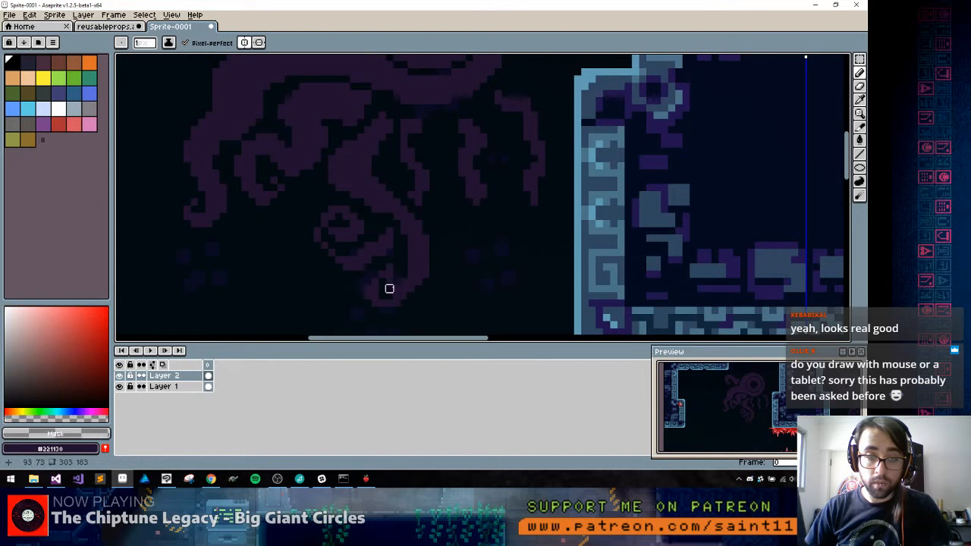
pyautogui.keyDown('alt'); pyautogui.click(385, 274); pyautogui.keyUp('alt')
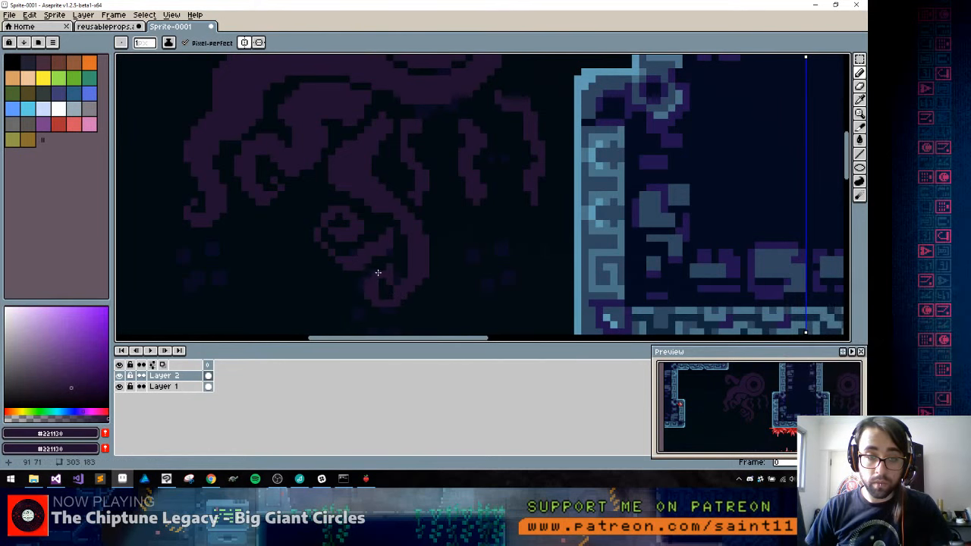
pyautogui.keyDown('alt'); pyautogui.click(385, 267); pyautogui.keyUp('alt')
pyautogui.keyDown('alt'); pyautogui.click(390, 292); pyautogui.keyUp('alt')
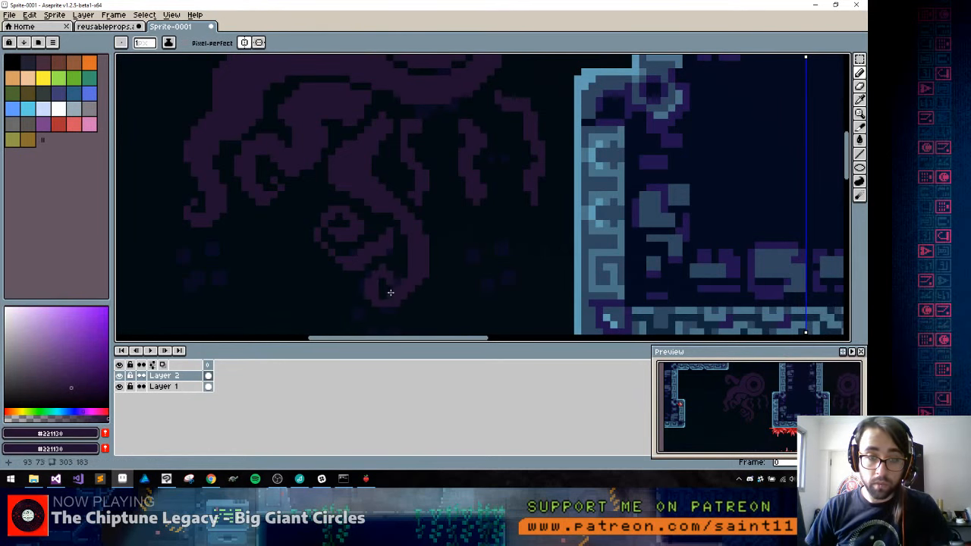
pyautogui.keyDown('alt'); pyautogui.click(395, 278); pyautogui.keyUp('alt')
pyautogui.keyDown('alt'); pyautogui.click(393, 295); pyautogui.keyUp('alt')
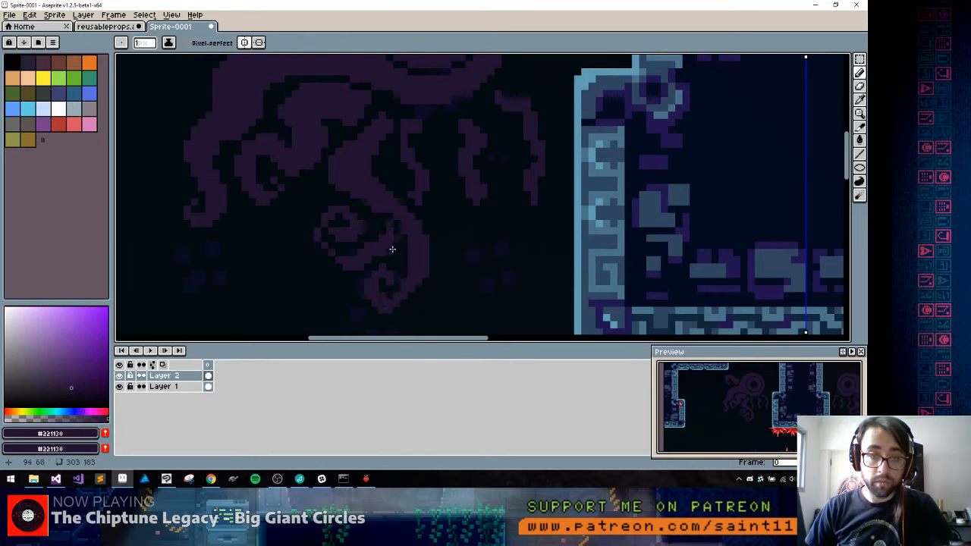
# Clean up the spiral on the third tentacle's side branch and thicken the fourth tentacle into a solid shape
pyautogui.keyDown('alt'); pyautogui.click(335, 224); pyautogui.keyUp('alt')
pyautogui.keyDown('alt'); pyautogui.click(338, 237); pyautogui.keyUp('alt')
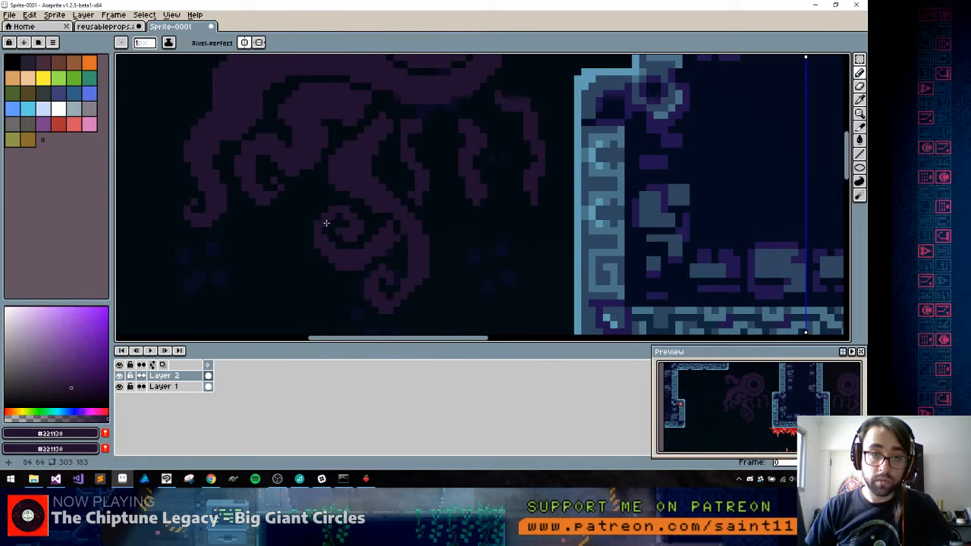
pyautogui.moveTo(399, 190); pyautogui.dragTo(367, 244)
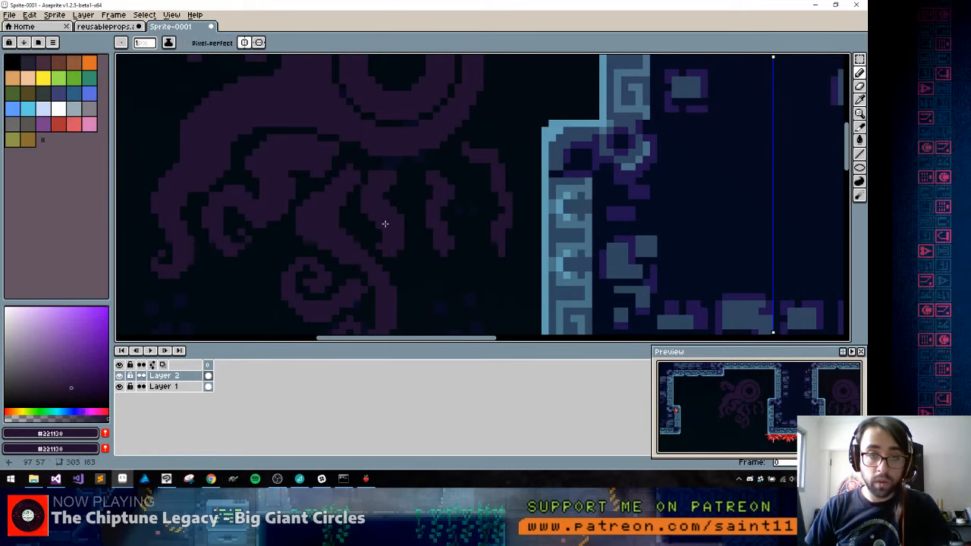
pyautogui.scroll(-4, 368, 208)
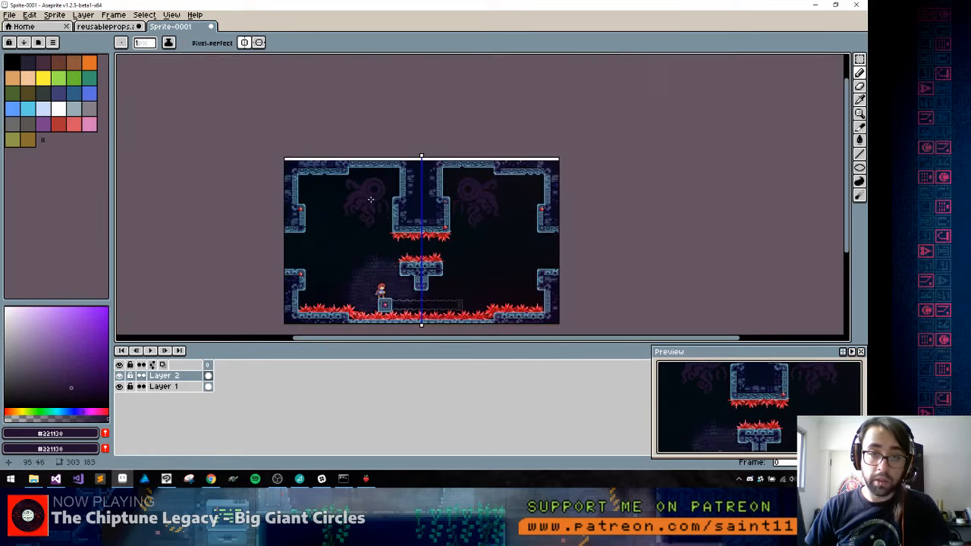
pyautogui.scroll(4, 356, 212)
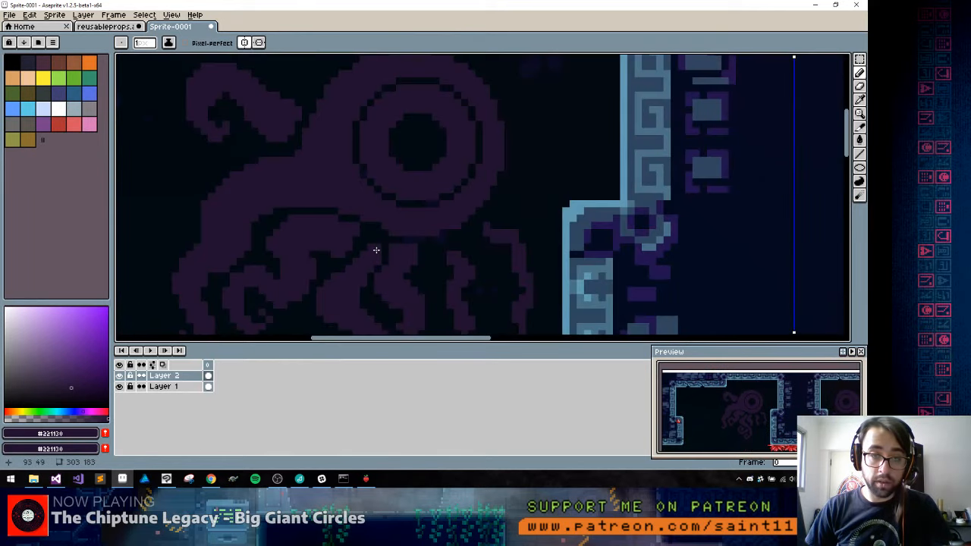
# Join the third and fourth tentacles to the underside of the head, leaving a thin dark line between them
pyautogui.click(361, 251)
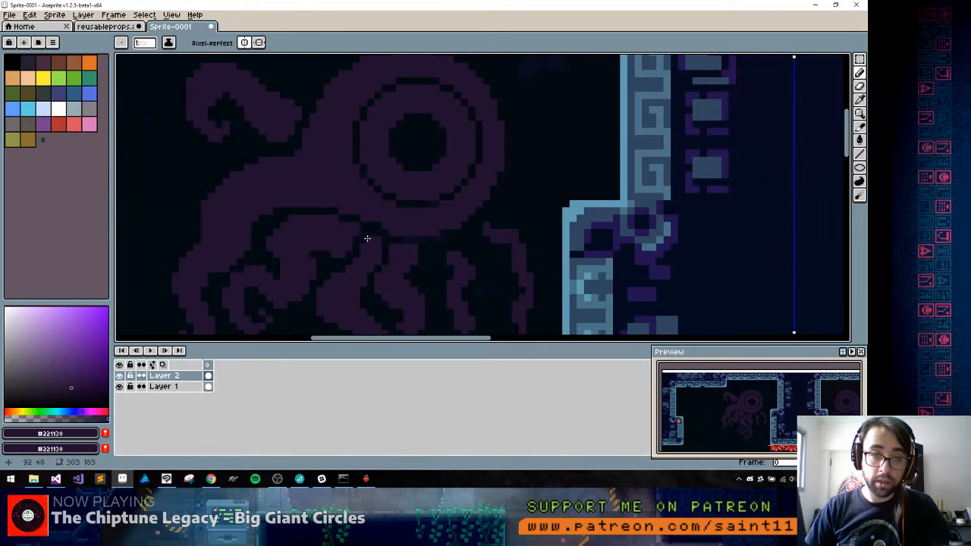
pyautogui.moveTo(368, 232)
pyautogui.mouseDown()
pyautogui.moveTo(411, 255)
pyautogui.moveTo(427, 249)
pyautogui.moveTo(423, 234)
pyautogui.moveTo(448, 229)
pyautogui.moveTo(411, 231)
pyautogui.mouseUp()
pyautogui.click(385, 247)
pyautogui.keyDown('alt'); pyautogui.click(396, 238); pyautogui.keyUp('alt')
pyautogui.keyDown('alt'); pyautogui.click(406, 256); pyautogui.keyUp('alt')
pyautogui.press('space')
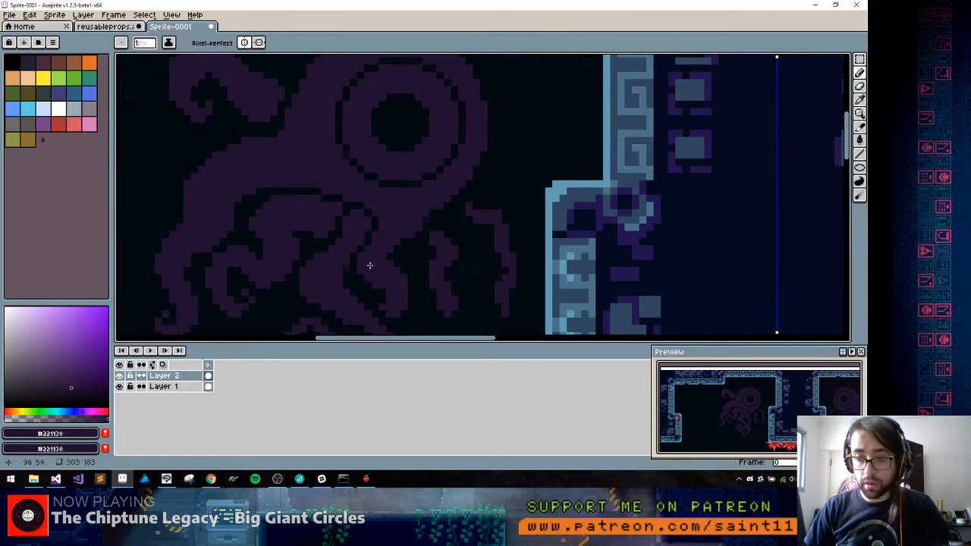
# Thicken the fifth tentacle, connect it to the head and give its lower end a spiral curl
pyautogui.press('space')
pyautogui.moveTo(341, 258); pyautogui.dragTo(351, 219)
pyautogui.press('1')
pyautogui.press('2')
pyautogui.press('space')
pyautogui.press('4')
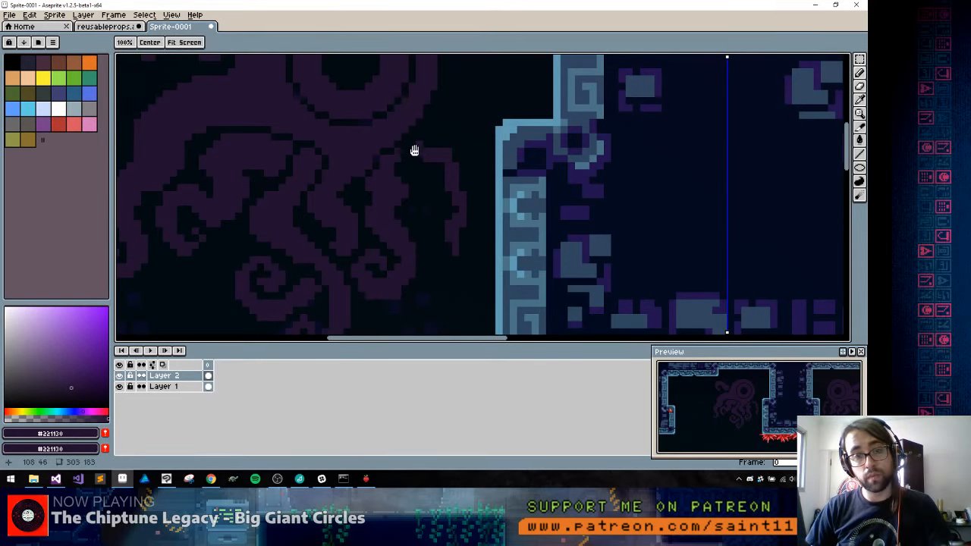
# Draw the innermost tentacle's base up against the head's edge and fill it solid, keeping a thin dark separating line
pyautogui.moveTo(414, 149); pyautogui.dragTo(398, 191)
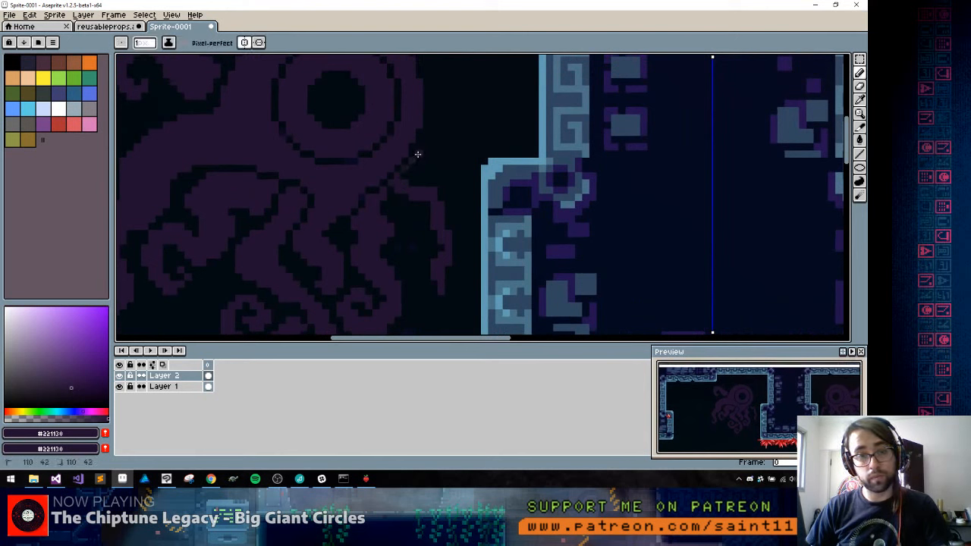
pyautogui.moveTo(422, 149); pyautogui.dragTo(438, 185)
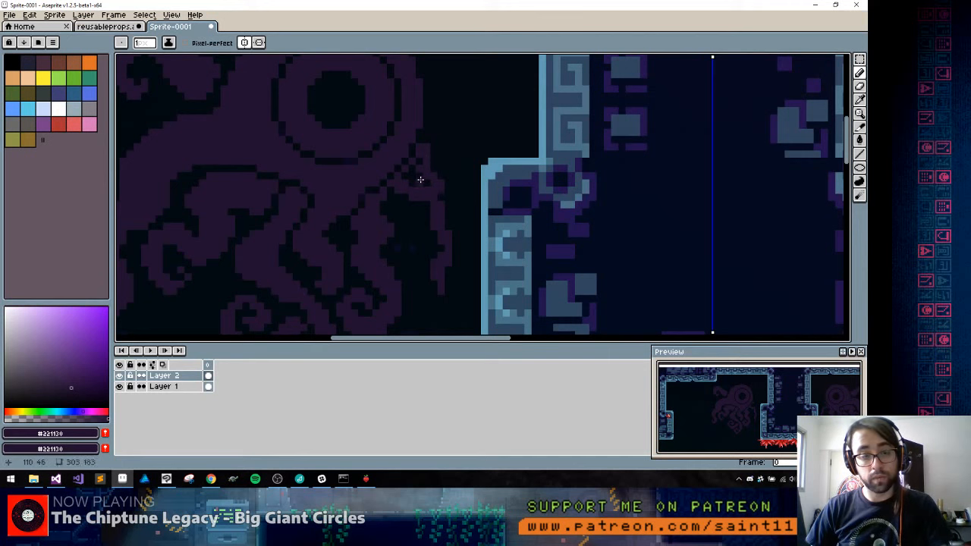
pyautogui.press('g')
pyautogui.click(418, 171)
pyautogui.hotkey('ctrl', 'z')
pyautogui.press('b')
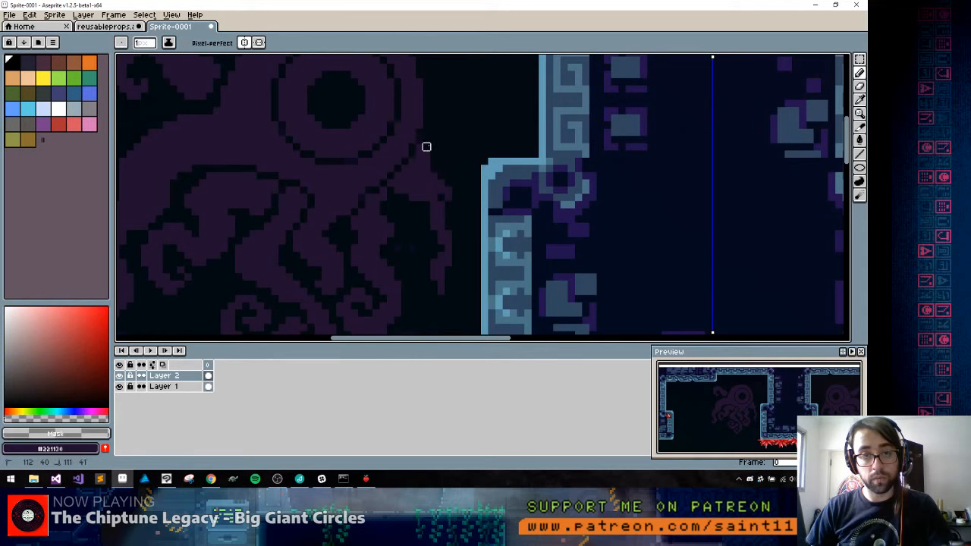
# Widen the innermost tentacle with a bulging contour on the wall side and fill the added area
pyautogui.moveTo(450, 184)
pyautogui.mouseDown()
pyautogui.moveTo(469, 242)
pyautogui.moveTo(440, 260)
pyautogui.mouseUp()
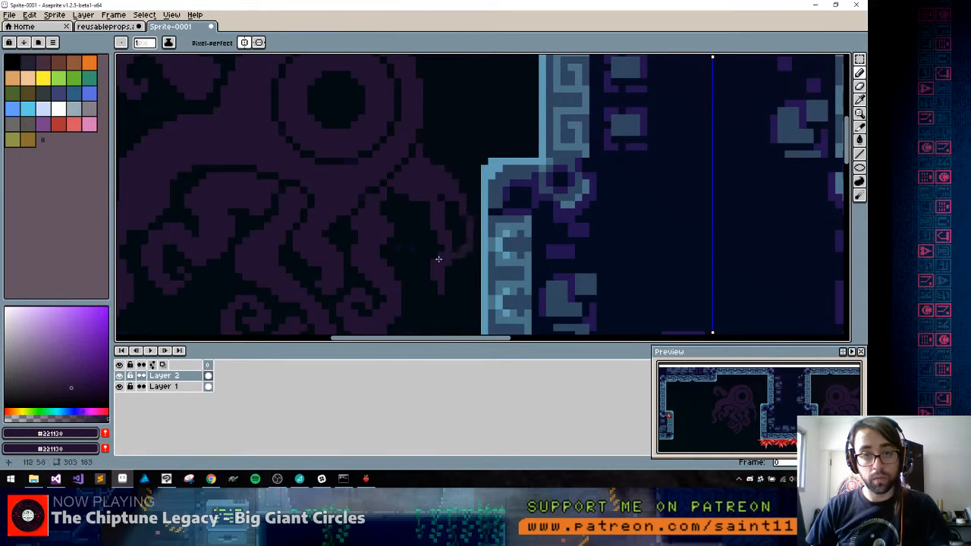
pyautogui.press('g')
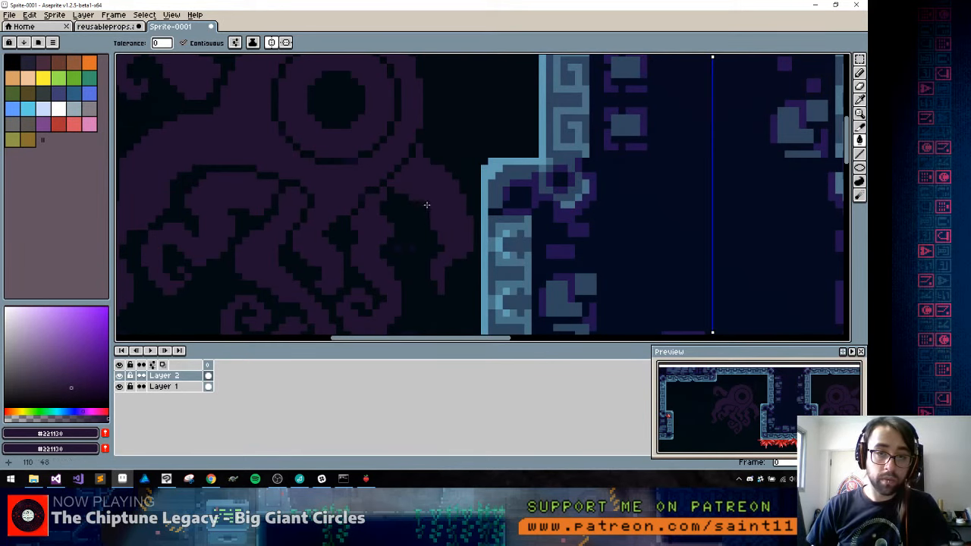
pyautogui.click(427, 204)
pyautogui.hotkey('ctrl', 'z')
pyautogui.press('b')
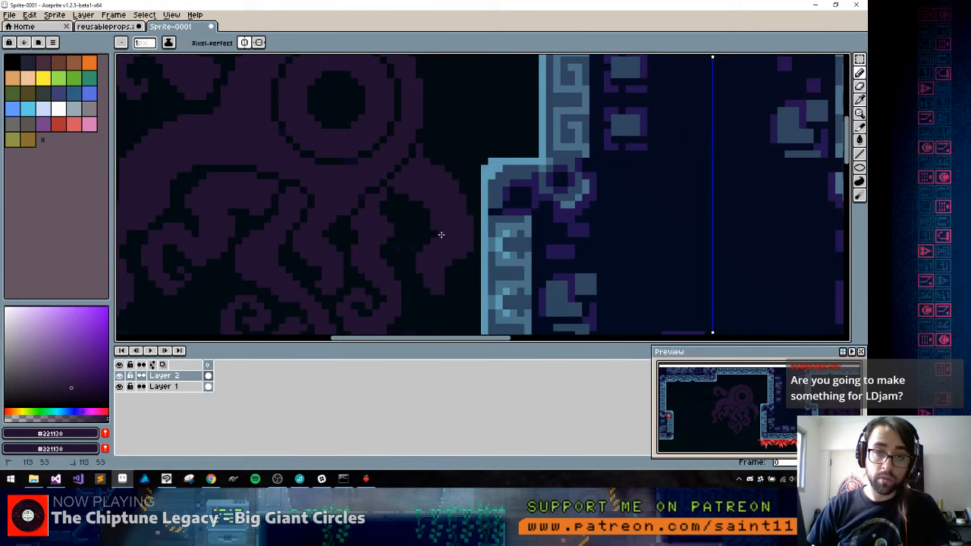
# Smooth the innermost tentacle's inner edge and shape its lower end into an upturned hook
pyautogui.keyDown('alt'); pyautogui.click(423, 227); pyautogui.keyUp('alt')
pyautogui.moveTo(441, 236); pyautogui.dragTo(430, 169)
pyautogui.click(435, 226)
pyautogui.keyDown('alt'); pyautogui.click(445, 216); pyautogui.keyUp('alt')
pyautogui.press('space')
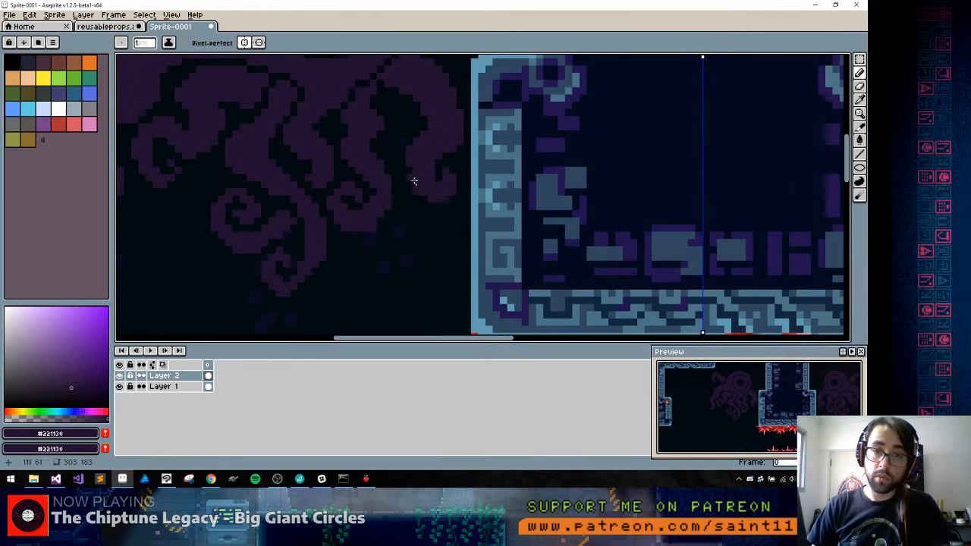
# Touch up the innermost tentacle and trim its outer edge into a smooth curve where it joins the head
pyautogui.keyDown('alt'); pyautogui.click(419, 205); pyautogui.keyUp('alt')
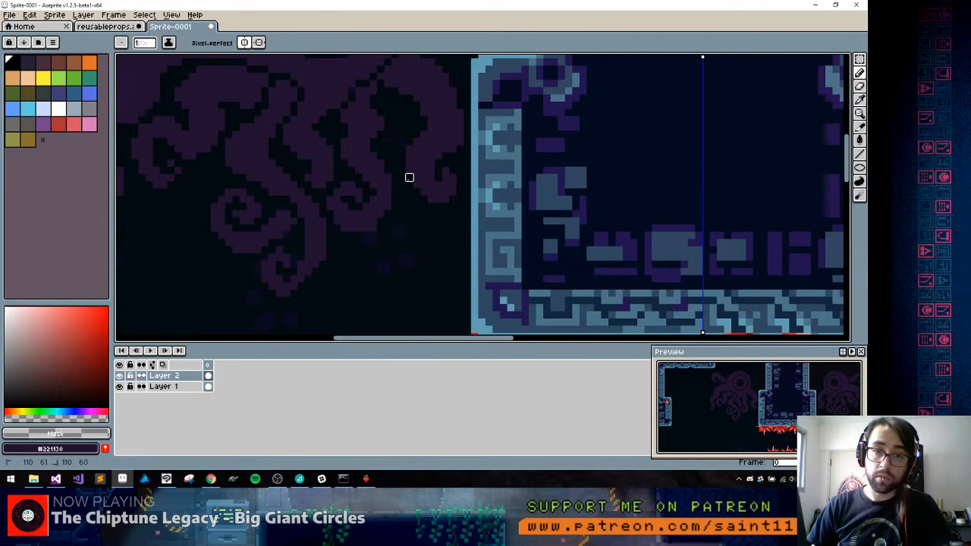
pyautogui.scroll(-3, 452, 185)
pyautogui.scroll(2, 449, 188)
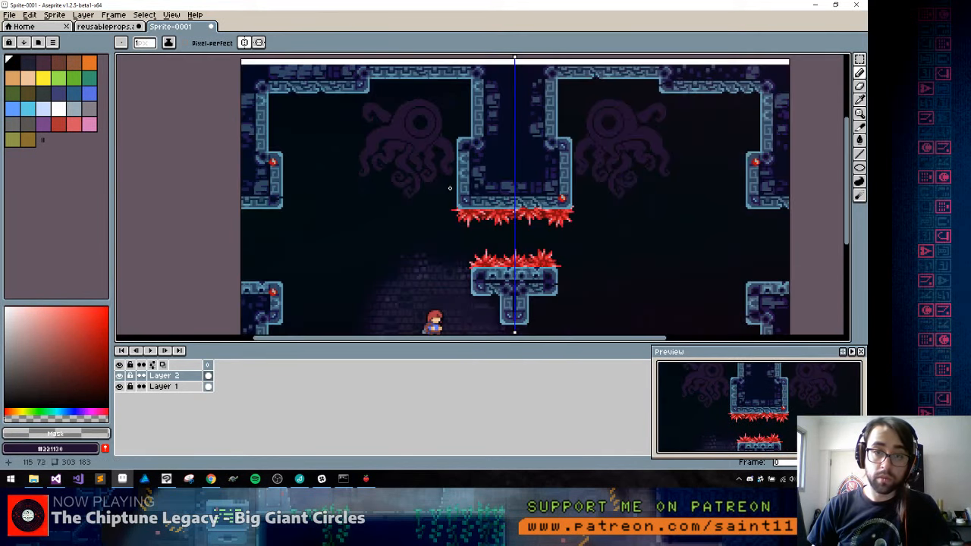
pyautogui.scroll(2, 446, 154)
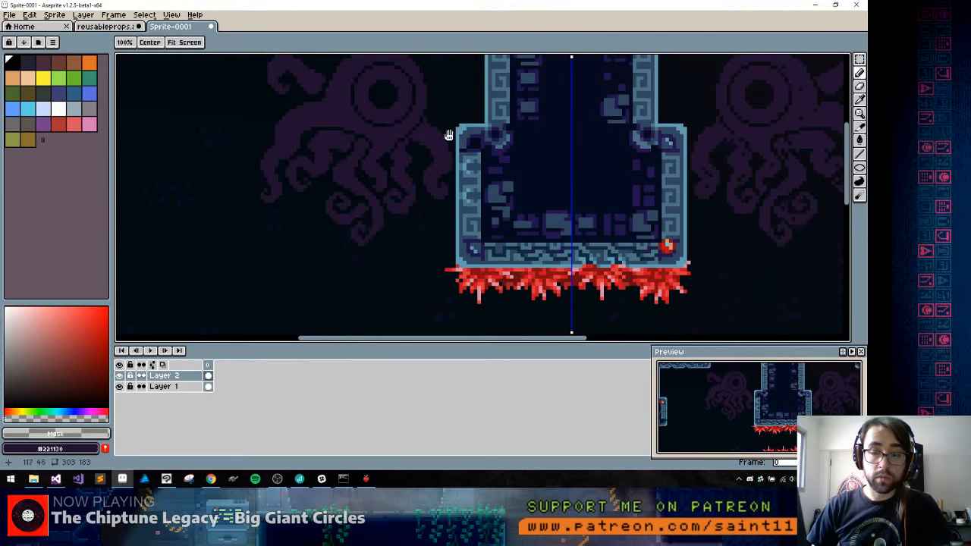
pyautogui.moveTo(448, 134); pyautogui.dragTo(455, 195)
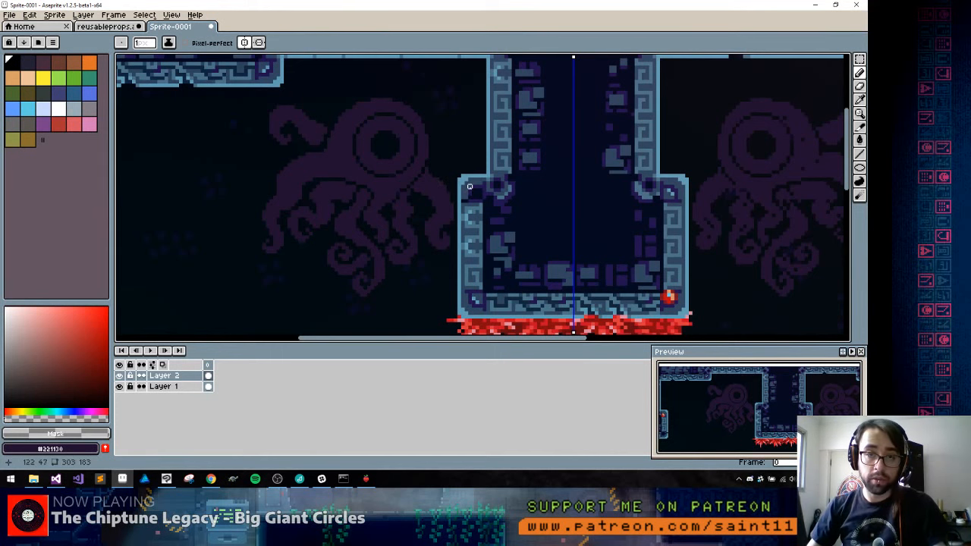
pyautogui.scroll(2, 432, 210)
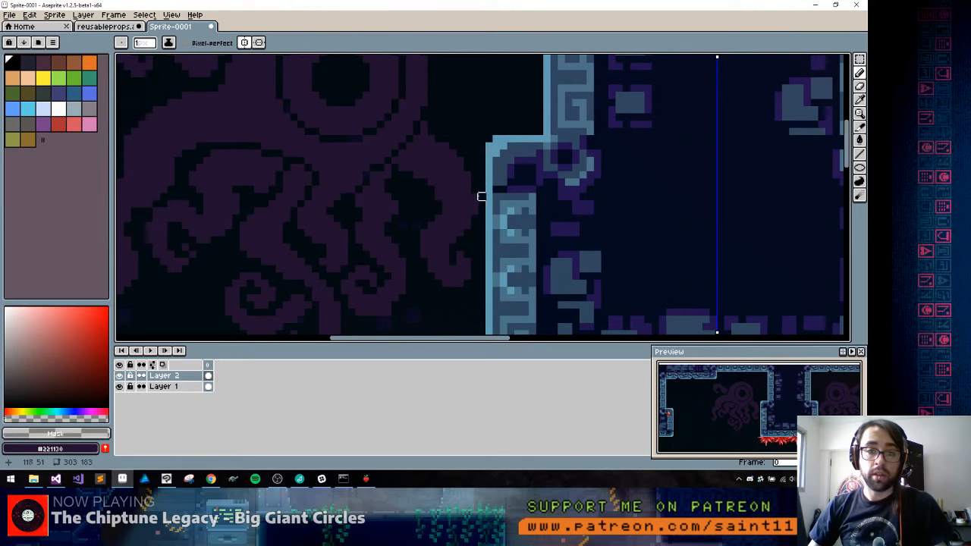
pyautogui.press('b')
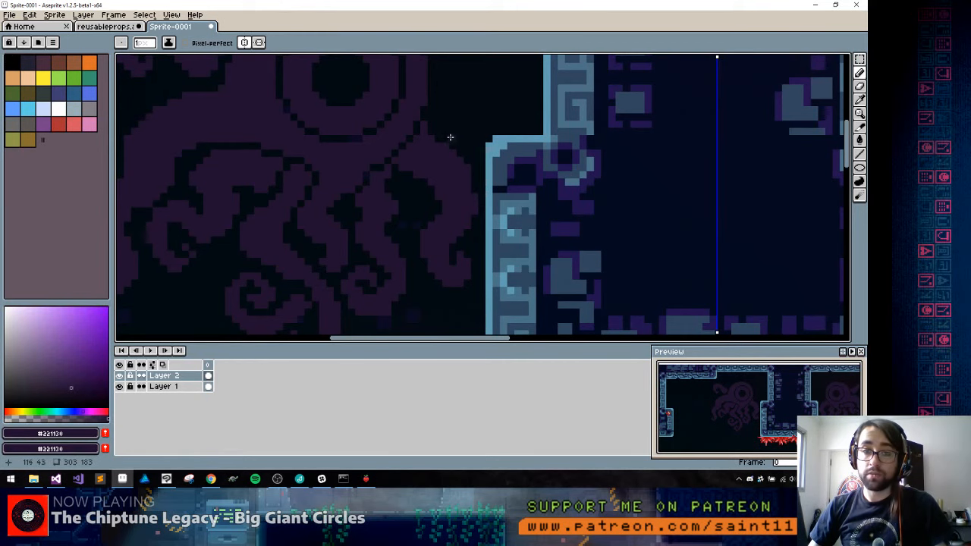
pyautogui.press('space')
pyautogui.moveTo(430, 112); pyautogui.dragTo(451, 197)
pyautogui.keyDown('alt'); pyautogui.click(458, 182); pyautogui.keyUp('alt')
pyautogui.keyDown('alt'); pyautogui.click(450, 203); pyautogui.keyUp('alt')
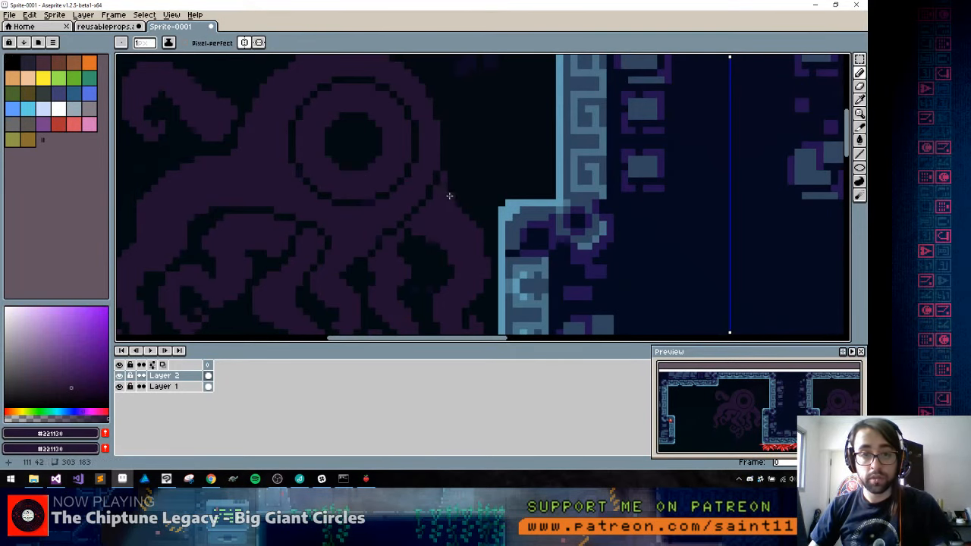
pyautogui.keyDown('alt'); pyautogui.click(457, 197); pyautogui.keyUp('alt')
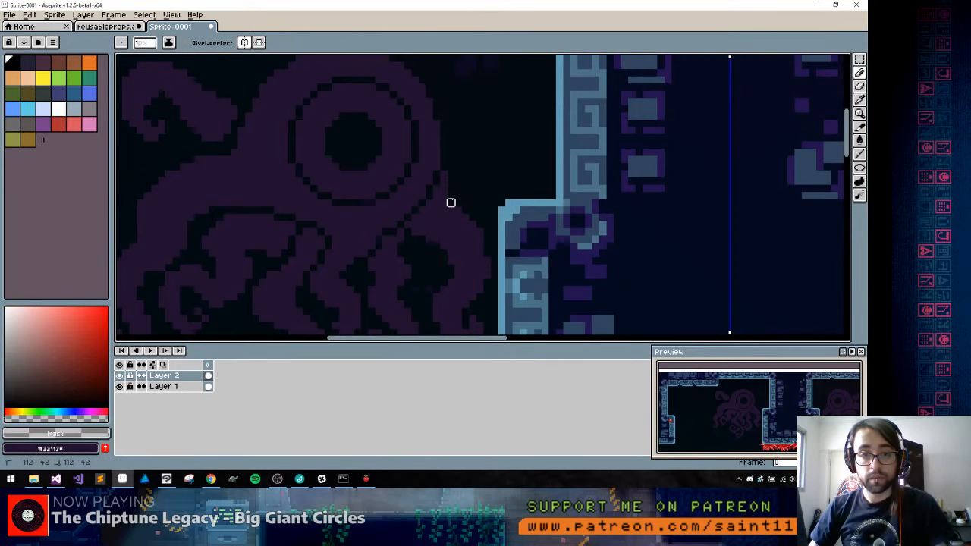
pyautogui.keyDown('alt'); pyautogui.click(474, 249); pyautogui.keyUp('alt')
pyautogui.keyDown('alt'); pyautogui.click(494, 274); pyautogui.keyUp('alt')
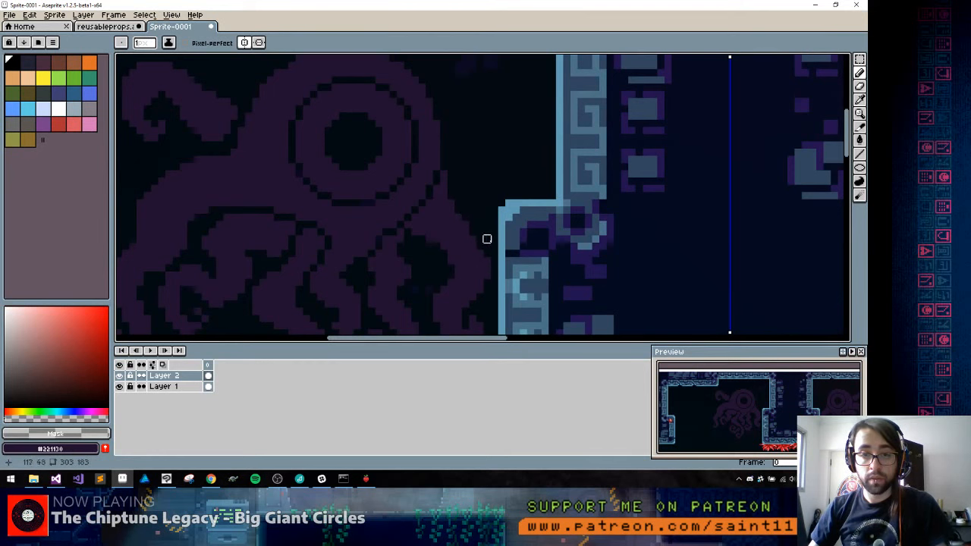
# Outline a new tentacle arching over the top of the left creature's head and ending in an upturned curl
pyautogui.moveTo(479, 288); pyautogui.dragTo(470, 187)
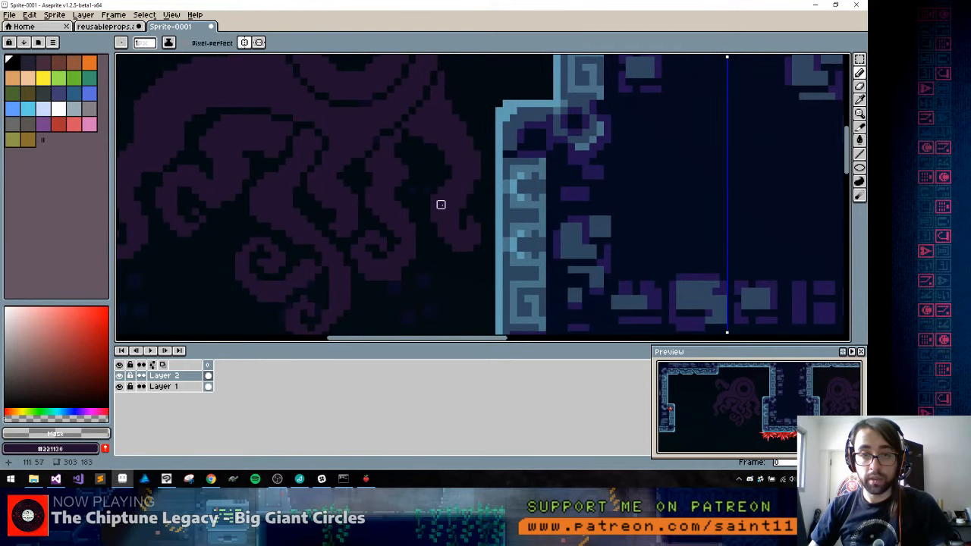
pyautogui.scroll(-3, 445, 215)
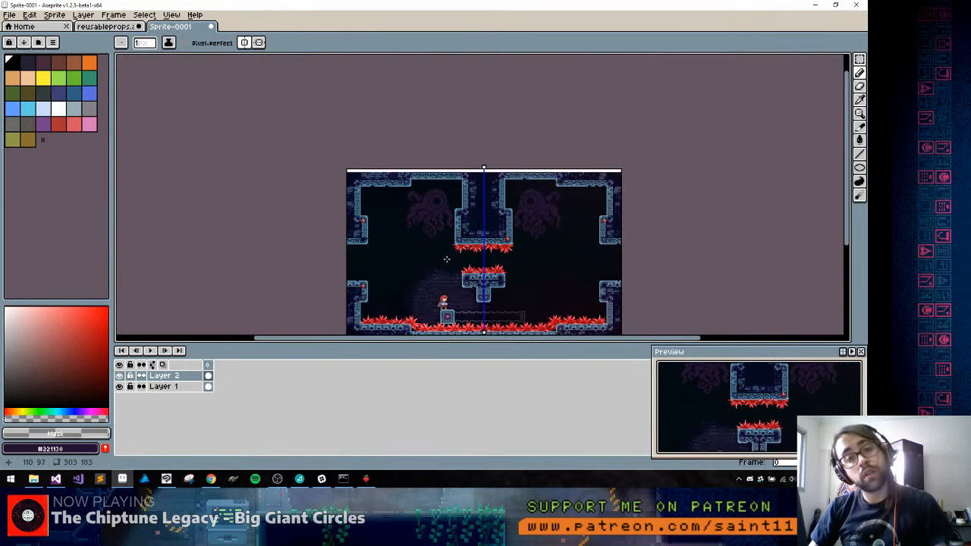
pyautogui.scroll(2, 440, 197)
pyautogui.scroll(2, 444, 151)
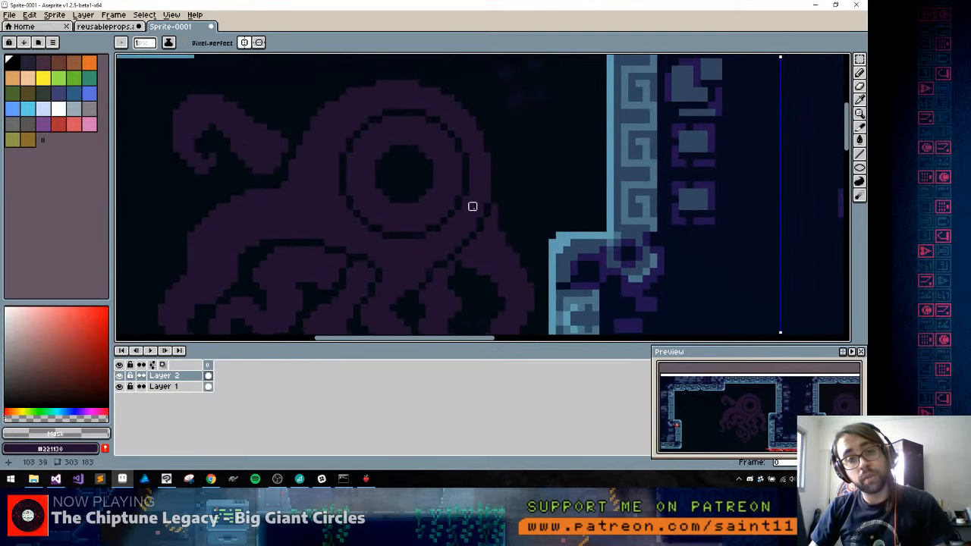
pyautogui.moveTo(488, 137)
pyautogui.mouseDown()
pyautogui.moveTo(502, 209)
pyautogui.moveTo(507, 153)
pyautogui.moveTo(442, 120)
pyautogui.moveTo(359, 141)
pyautogui.moveTo(352, 112)
pyautogui.moveTo(341, 105)
pyautogui.moveTo(332, 136)
pyautogui.mouseUp()
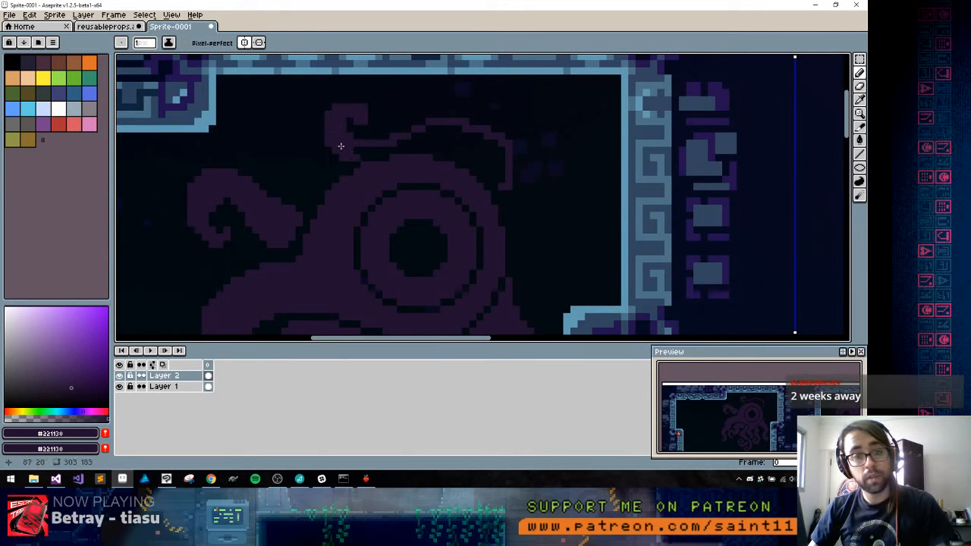
# Refine the upper tentacle's curled tip and draw its lower contour along the head, keeping a thin dark separating line
pyautogui.moveTo(386, 152); pyautogui.dragTo(365, 150)
pyautogui.keyDown('alt'); pyautogui.click(360, 118); pyautogui.keyUp('alt')
pyautogui.click(364, 107)
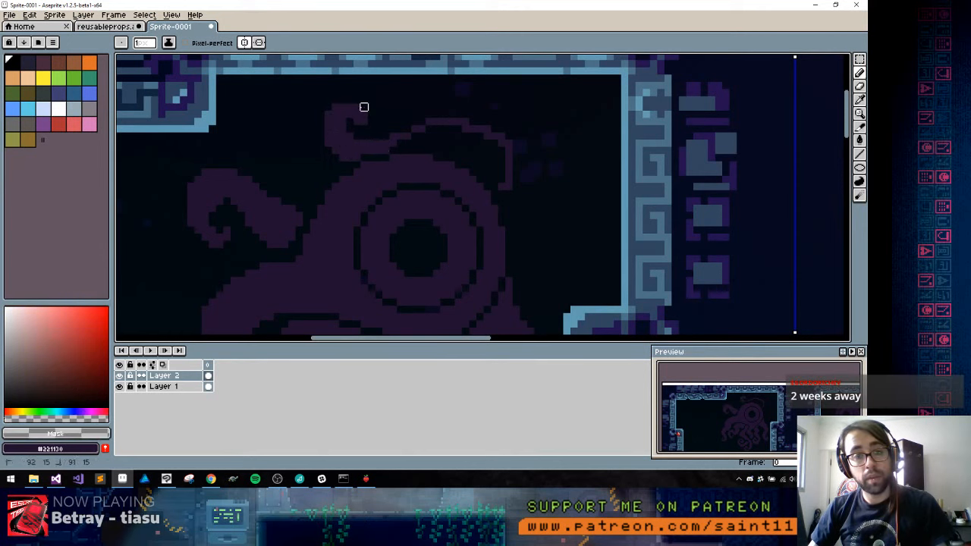
pyautogui.keyDown('alt'); pyautogui.click(366, 116); pyautogui.keyUp('alt')
pyautogui.click(396, 146)
pyautogui.keyDown('shift'); pyautogui.click(440, 143); pyautogui.keyUp('shift')
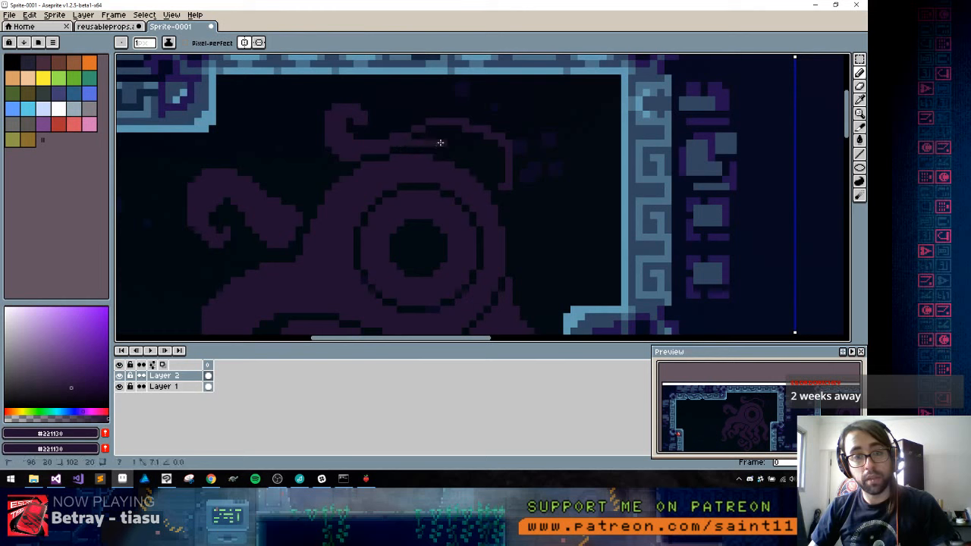
pyautogui.keyDown('shift'); pyautogui.click(438, 150); pyautogui.keyUp('shift')
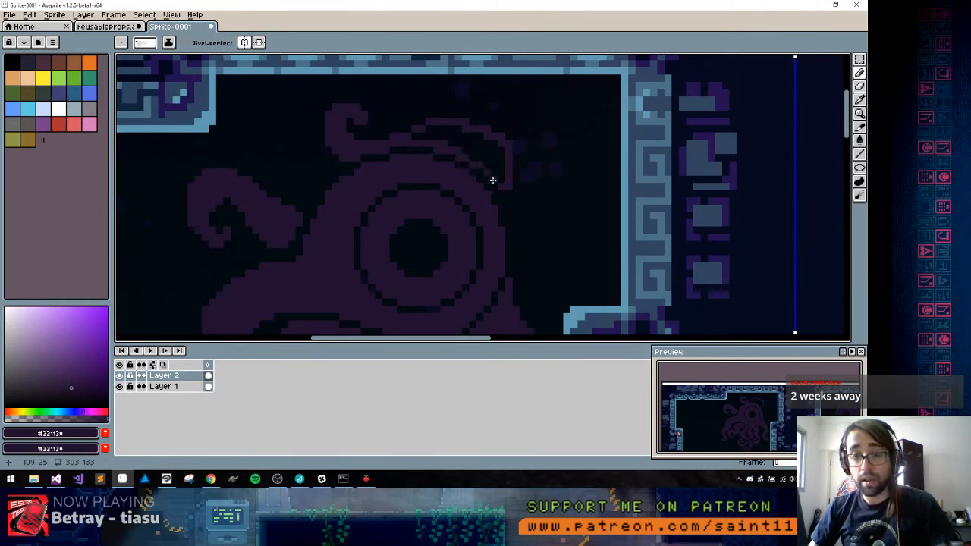
# Fill the upper tentacle solid and extend its base down around the wall side of the head with a tapered end
pyautogui.press('g')
pyautogui.click(480, 153)
pyautogui.press('b')
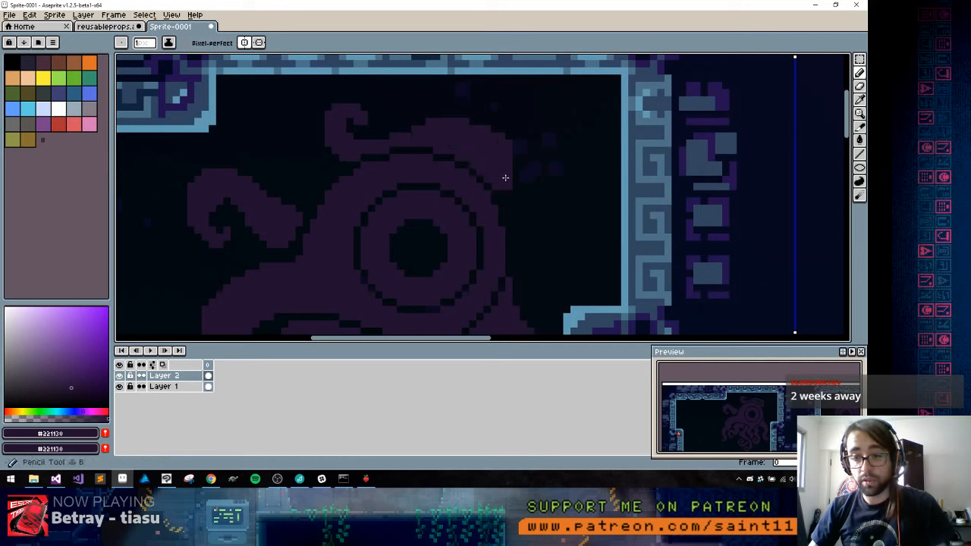
pyautogui.moveTo(516, 153)
pyautogui.mouseDown()
pyautogui.moveTo(523, 168)
pyautogui.moveTo(508, 217)
pyautogui.moveTo(502, 185)
pyautogui.moveTo(515, 200)
pyautogui.mouseUp()
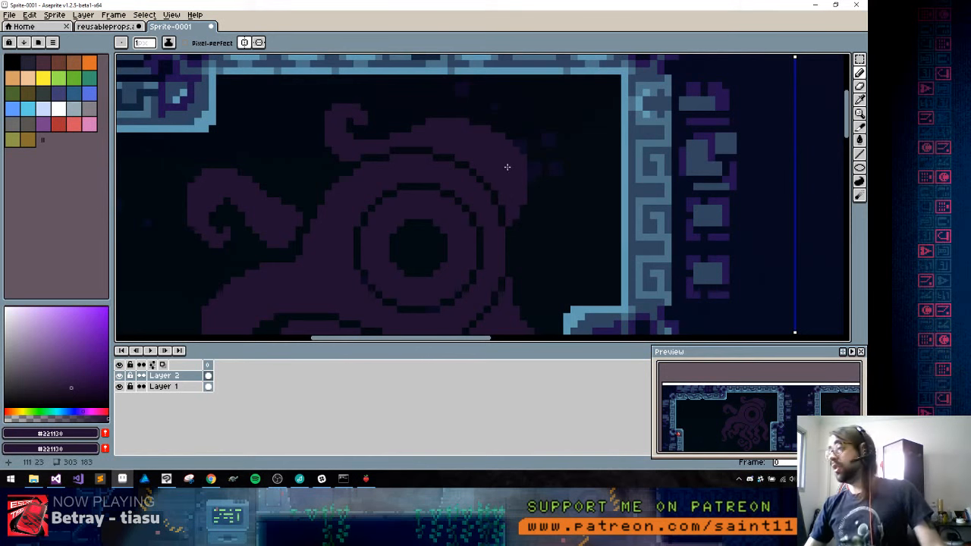
# Open the save dialog for the unsaved mockup sprite
pyautogui.press('v')
pyautogui.hotkey('ctrl', 's')
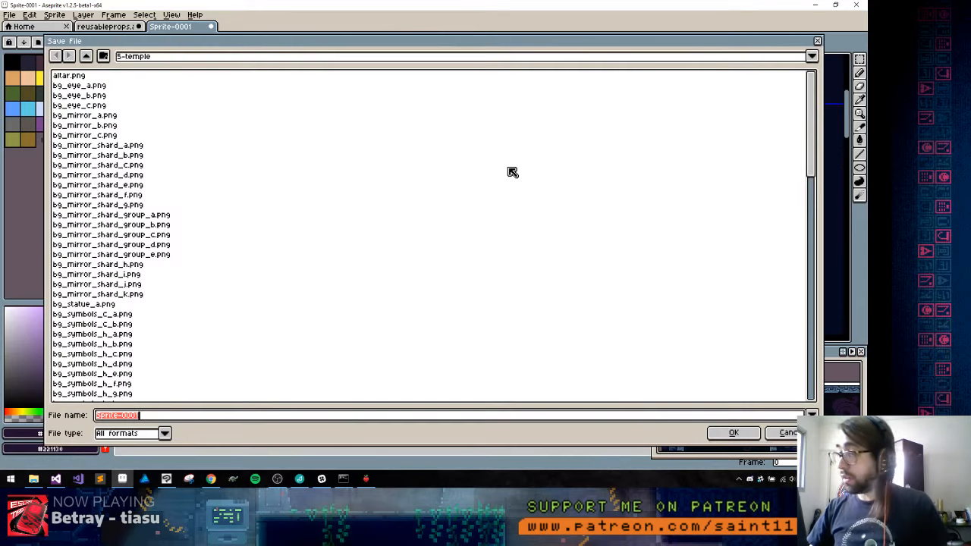
pyautogui.press('Escape')
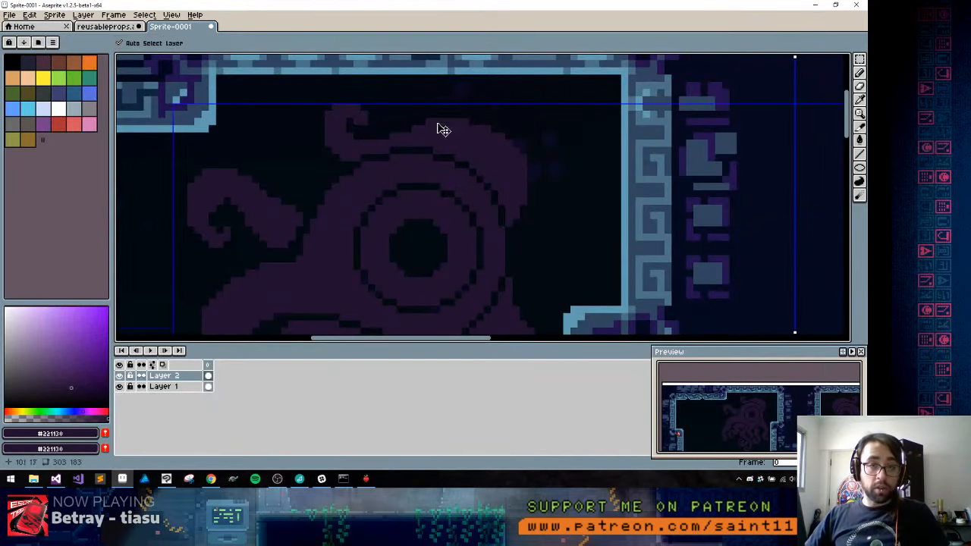
pyautogui.hotkey('ctrl', 's')
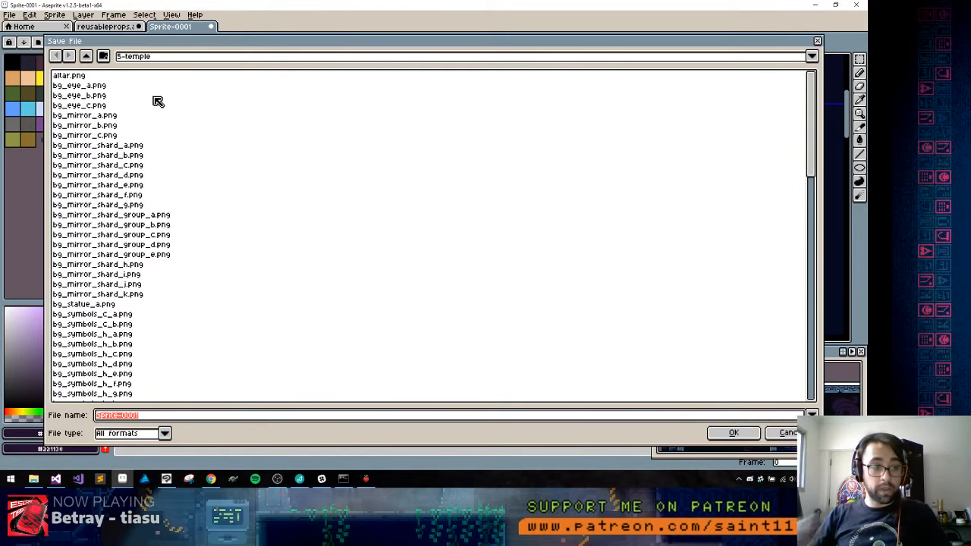
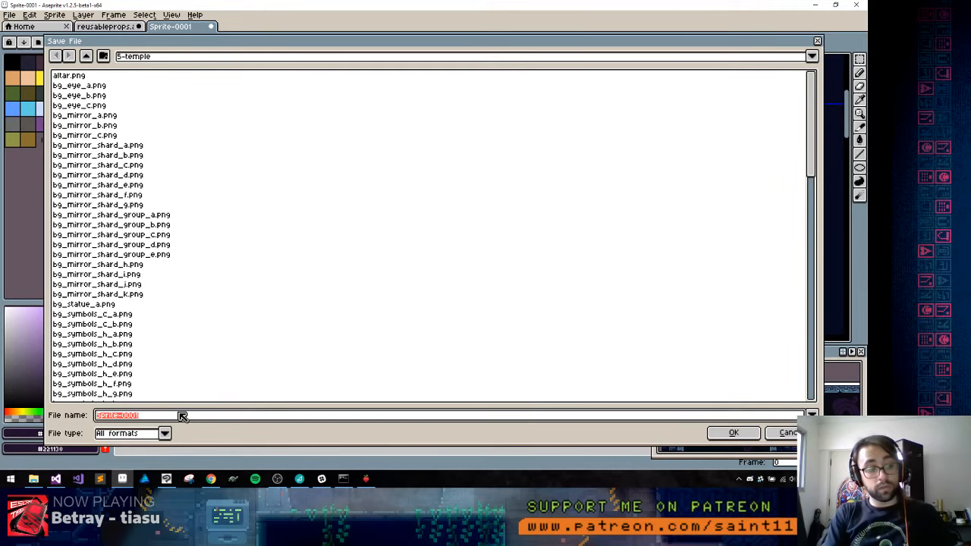
# Save the sprite as BigMockup_eyes.ase in the 5-temple folder
pyautogui.write('BigMockup_eyes')
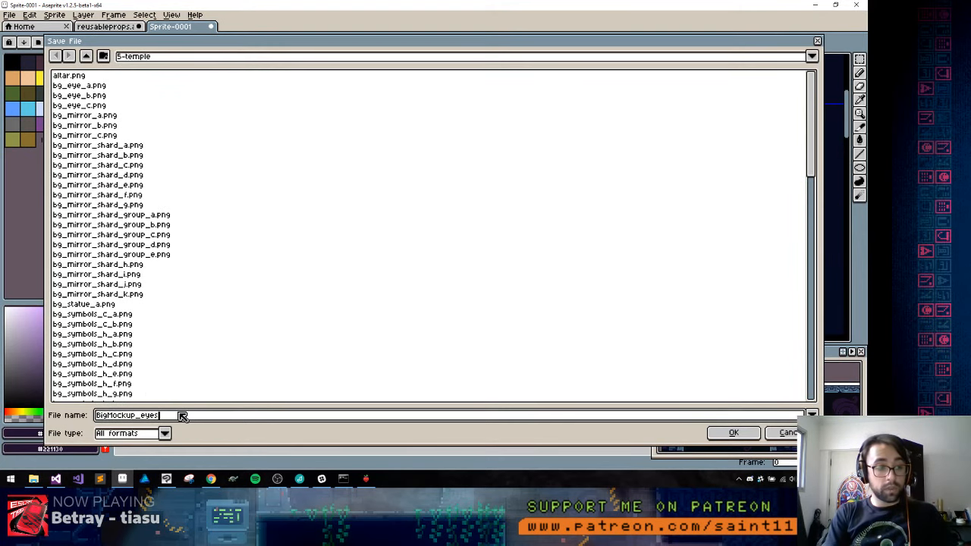
pyautogui.press('Return')
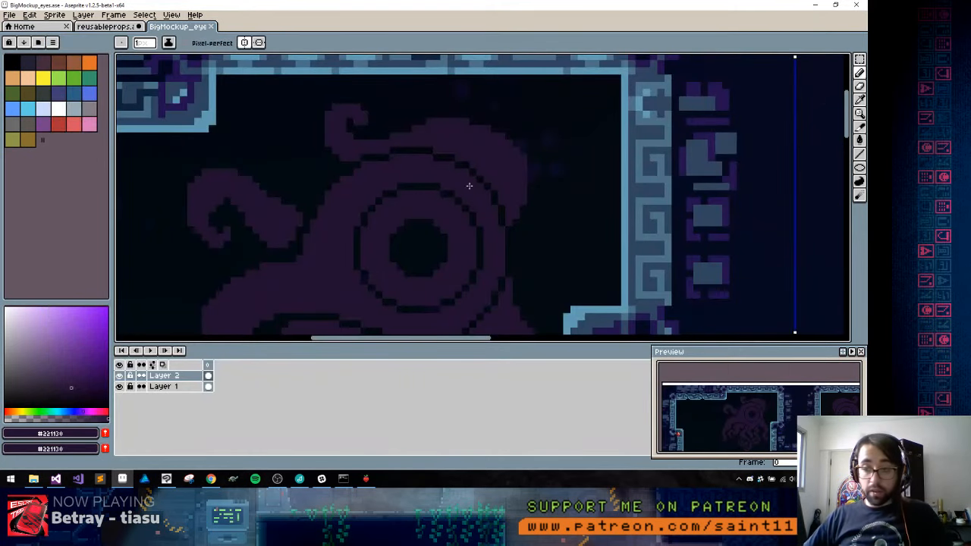
# Touch up the outline pixels beside the eye at the creature's right edge with #221130 and check the whole mockup
pyautogui.click(513, 231)
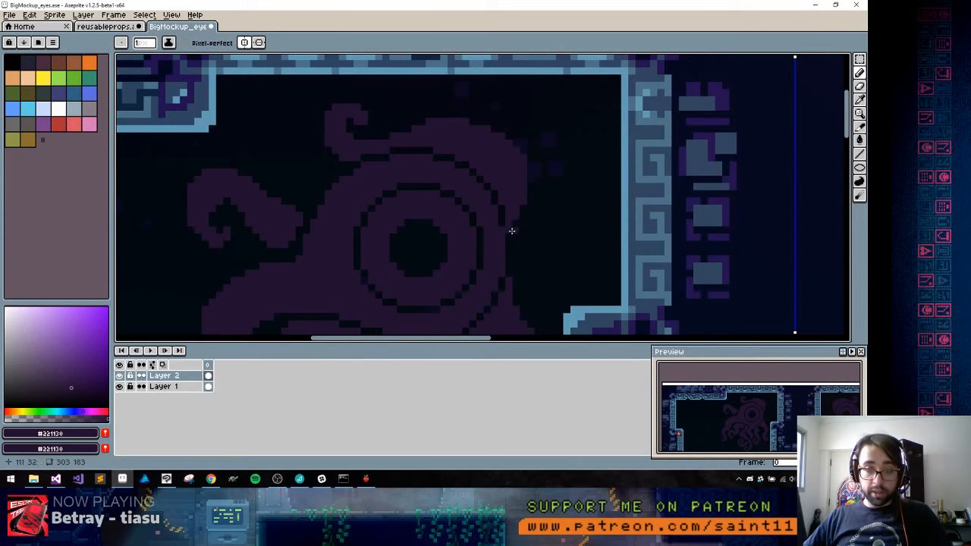
pyautogui.keyDown('alt'); pyautogui.click(515, 237); pyautogui.keyUp('alt')
pyautogui.keyDown('alt'); pyautogui.click(514, 228); pyautogui.keyUp('alt')
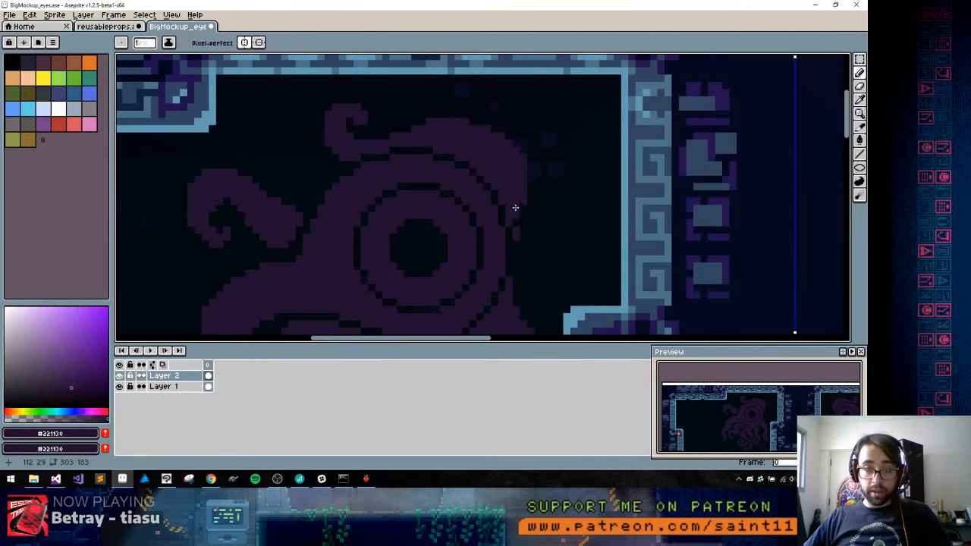
pyautogui.scroll(-5, 528, 186)
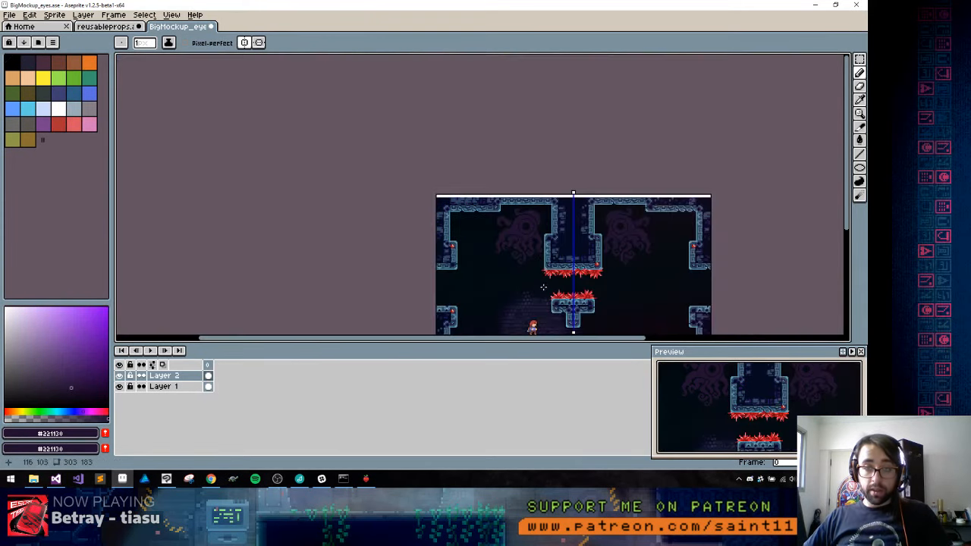
pyautogui.scroll(5, 519, 185)
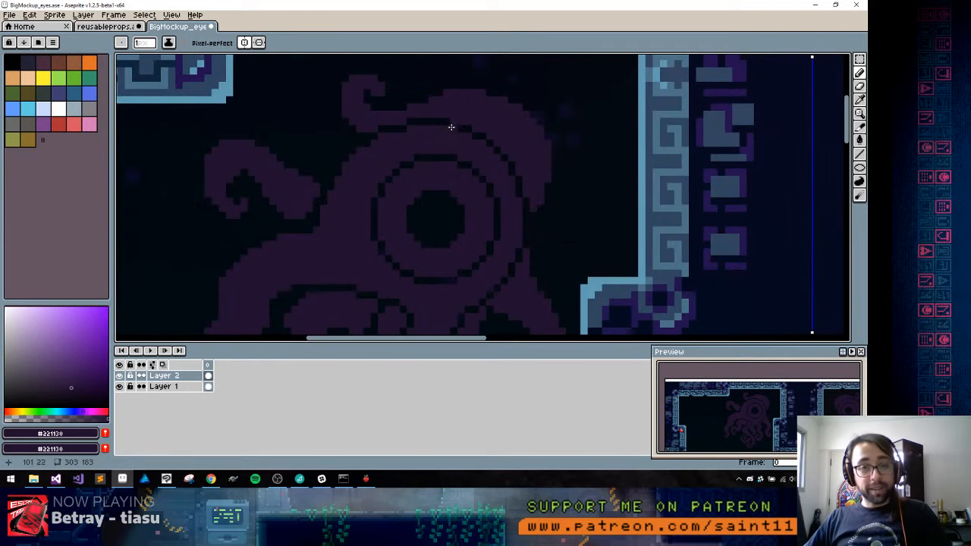
pyautogui.scroll(-4, 469, 220)
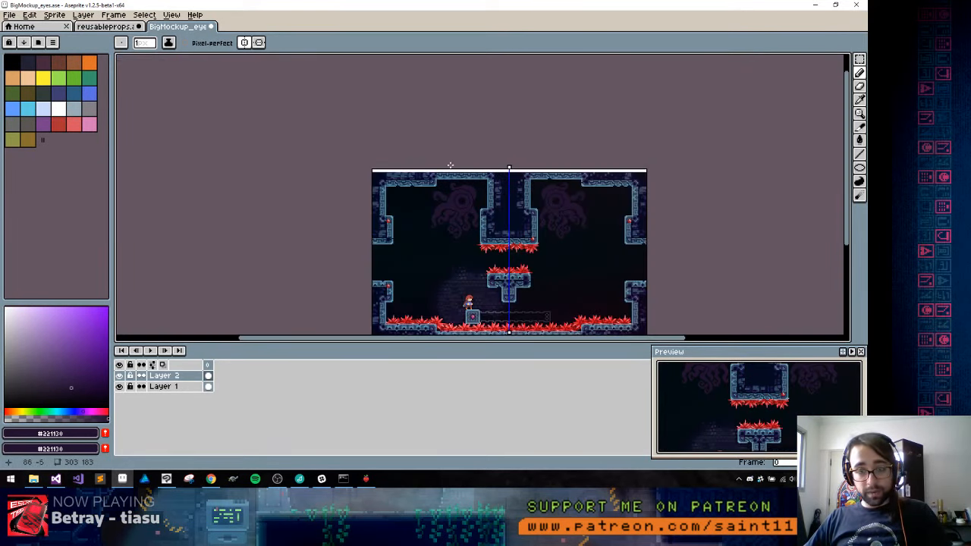
pyautogui.scroll(4, 470, 204)
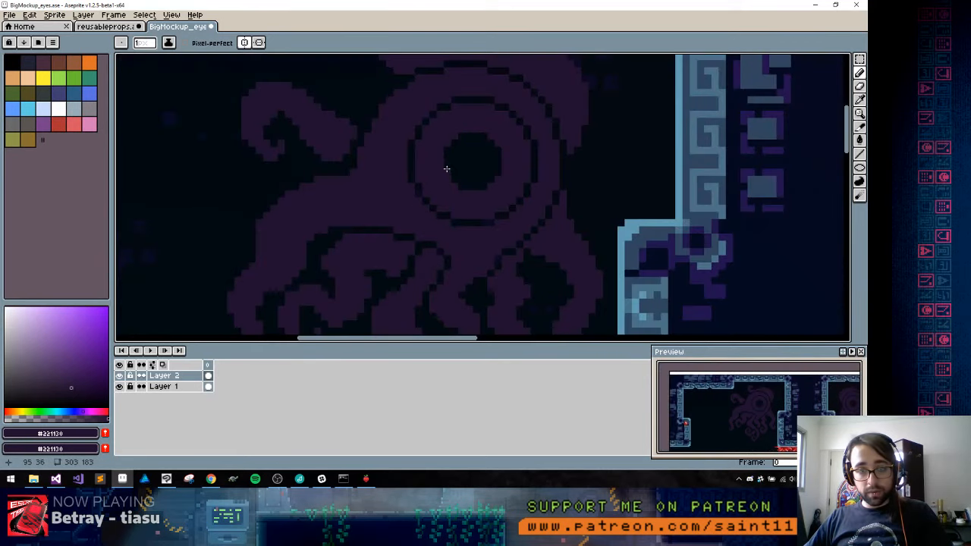
# Sample dark red #3b1023 from the pillar in the reusableprops sprite and fill the creature's iris ring with it in BigMockup_eyes
pyautogui.keyDown('alt'); pyautogui.click(447, 168); pyautogui.keyUp('alt')
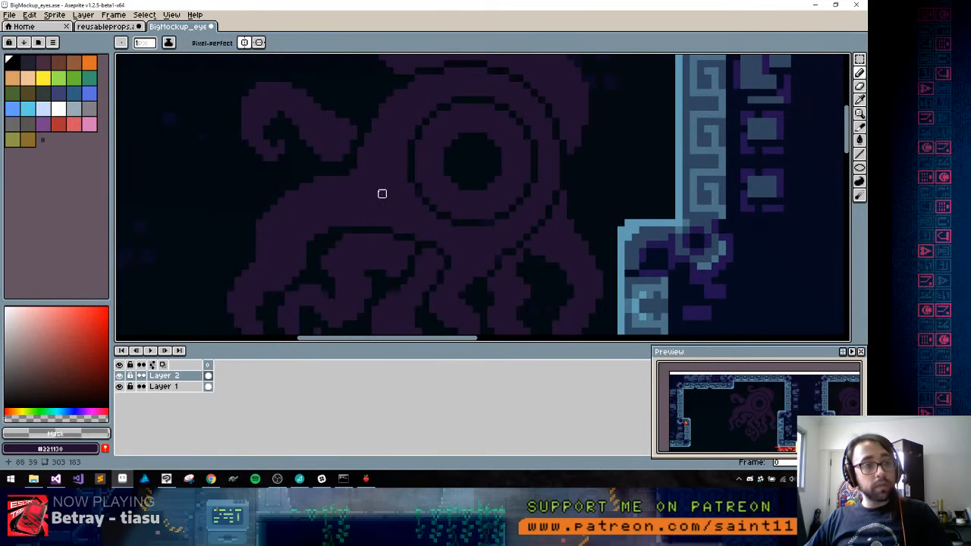
pyautogui.hotkey('ctrl', 'shift', 'Tab')
pyautogui.moveTo(321, 142); pyautogui.dragTo(426, 239)
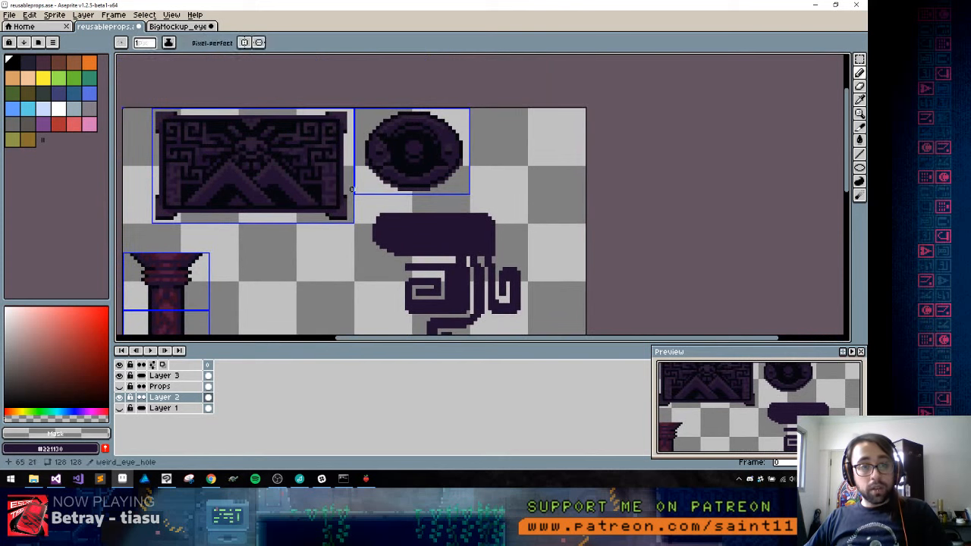
pyautogui.keyDown('alt'); pyautogui.click(262, 162); pyautogui.keyUp('alt')
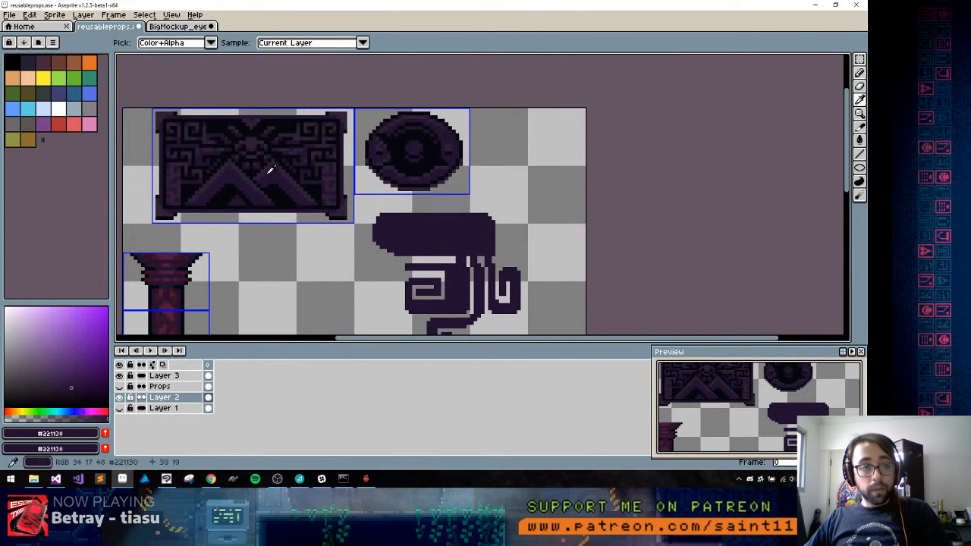
pyautogui.keyDown('alt'); pyautogui.click(182, 257); pyautogui.keyUp('alt')
pyautogui.hotkey('ctrl', 'Tab')
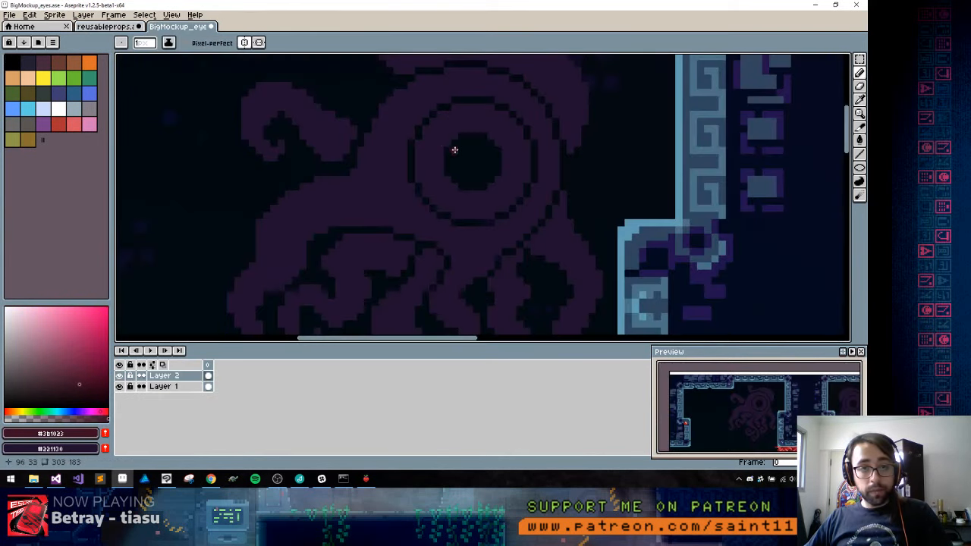
pyautogui.press('g')
pyautogui.click(427, 147)
pyautogui.press('b')
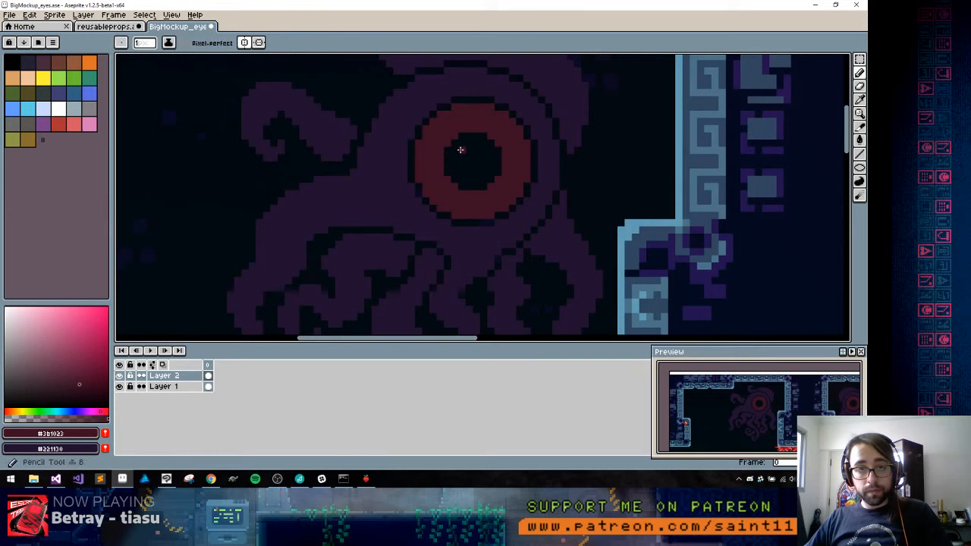
# Sample #4f193d from the reusableprops pillar and paint a lighter band along the lower part of the creature's iris
pyautogui.hotkey('ctrl', 'shift', 'Tab')
pyautogui.keyDown('alt'); pyautogui.click(169, 269); pyautogui.keyUp('alt')
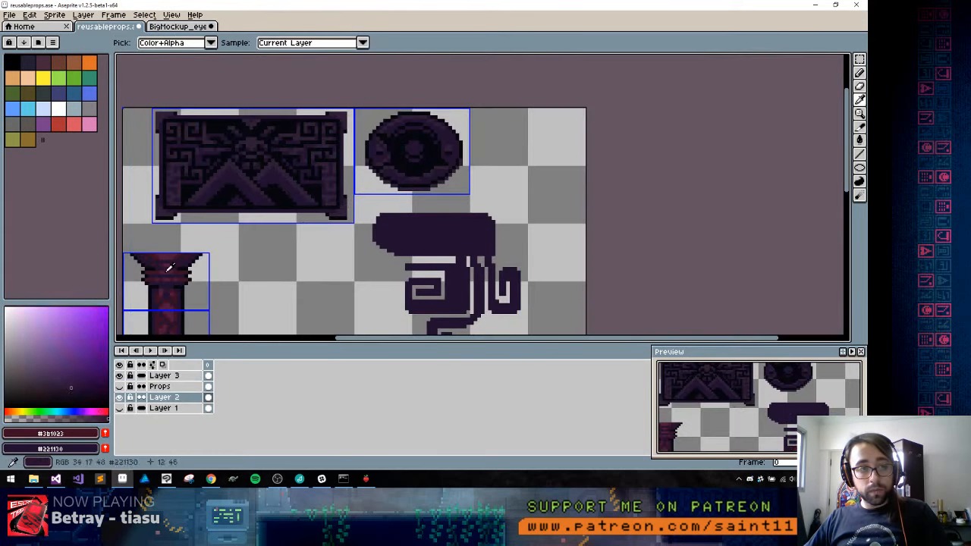
pyautogui.keyDown('alt'); pyautogui.click(169, 269); pyautogui.keyUp('alt')
pyautogui.hotkey('ctrl', 'shift', 'Tab')
pyautogui.hotkey('ctrl', 'Tab')
pyautogui.hotkey('ctrl', 'Tab')
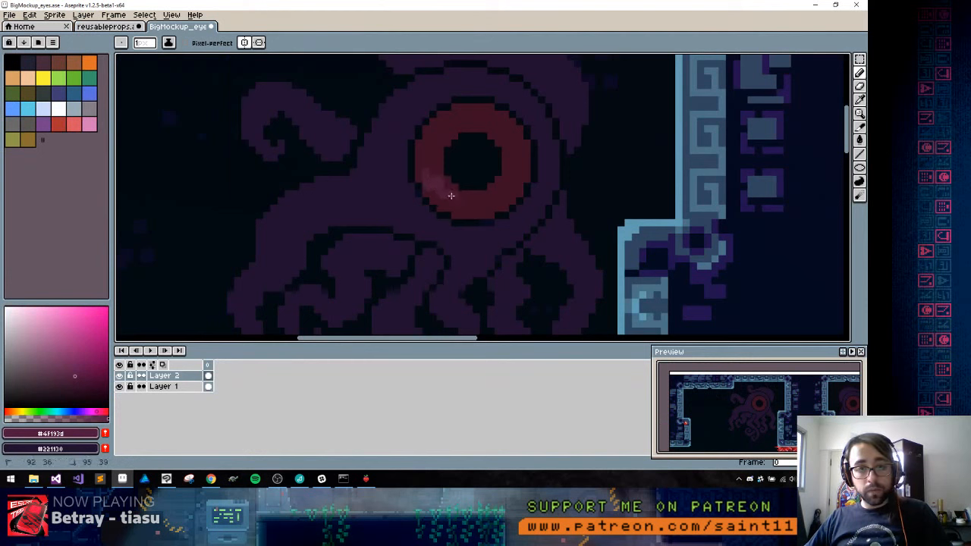
pyautogui.moveTo(466, 199)
pyautogui.mouseDown()
pyautogui.moveTo(500, 195)
pyautogui.moveTo(460, 198)
pyautogui.moveTo(441, 194)
pyautogui.moveTo(440, 185)
pyautogui.moveTo(464, 196)
pyautogui.moveTo(445, 175)
pyautogui.mouseUp()
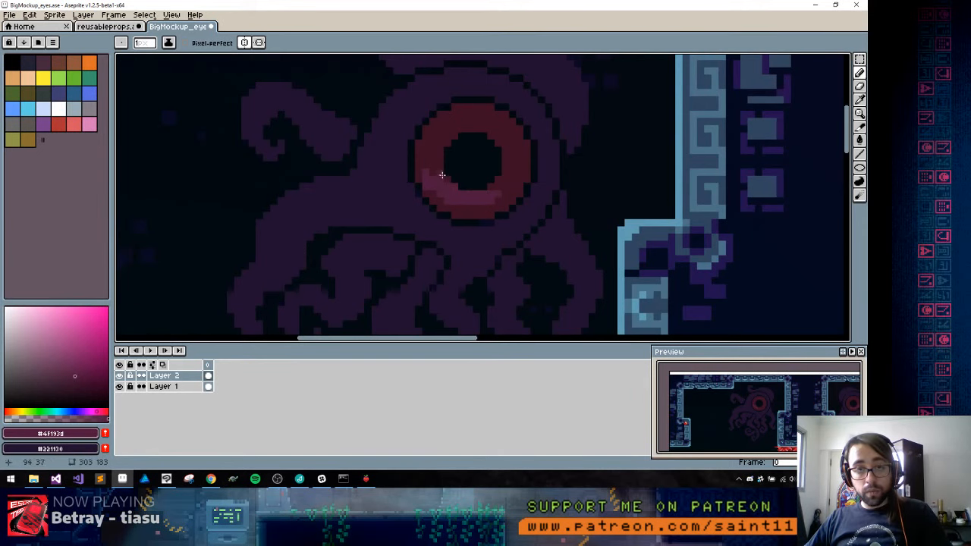
pyautogui.moveTo(499, 193)
pyautogui.mouseDown()
pyautogui.moveTo(433, 172)
pyautogui.moveTo(440, 165)
pyautogui.mouseUp()
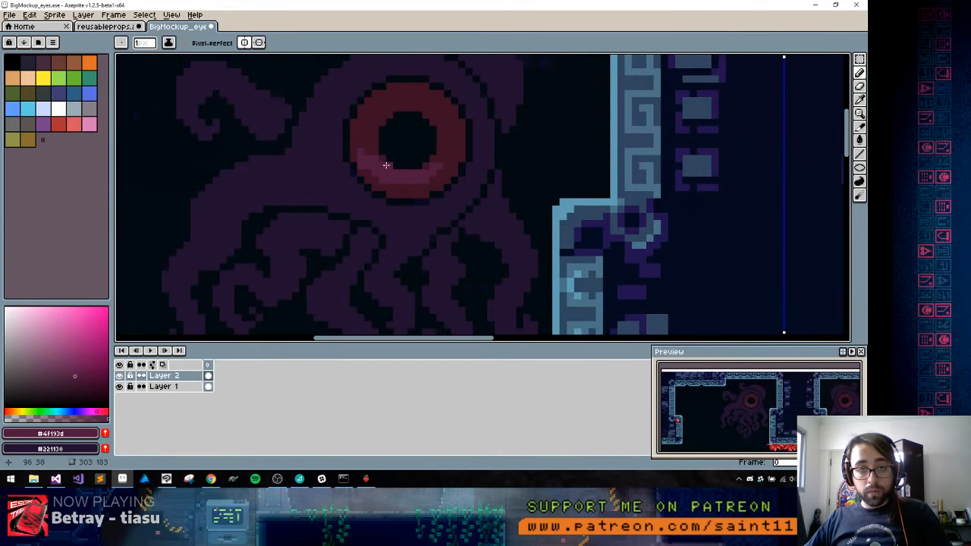
# Extend the lighter #4f193d shading up both sides and over the top of the iris, with gaps of #3b1023
pyautogui.moveTo(379, 162)
pyautogui.mouseDown()
pyautogui.moveTo(364, 142)
pyautogui.moveTo(365, 160)
pyautogui.mouseUp()
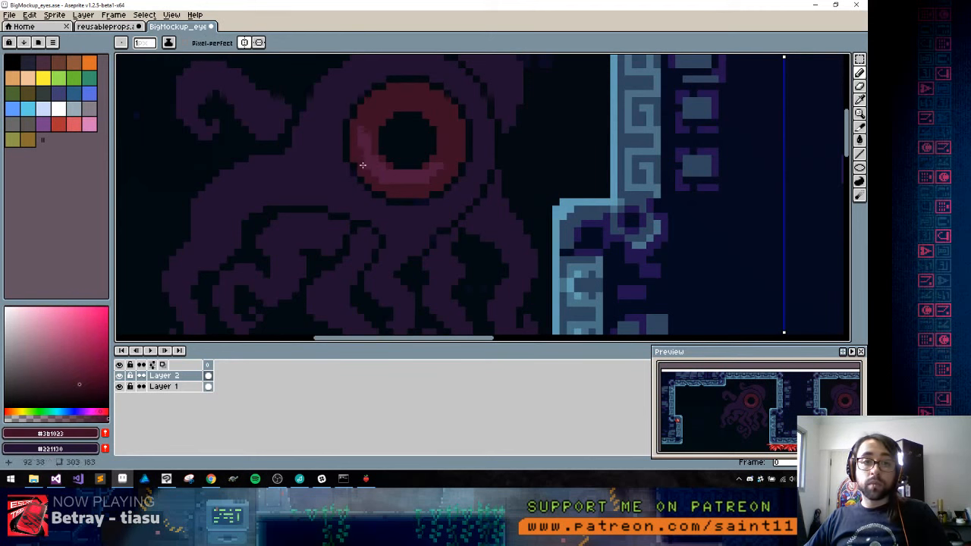
pyautogui.keyDown('alt'); pyautogui.click(362, 144); pyautogui.keyUp('alt')
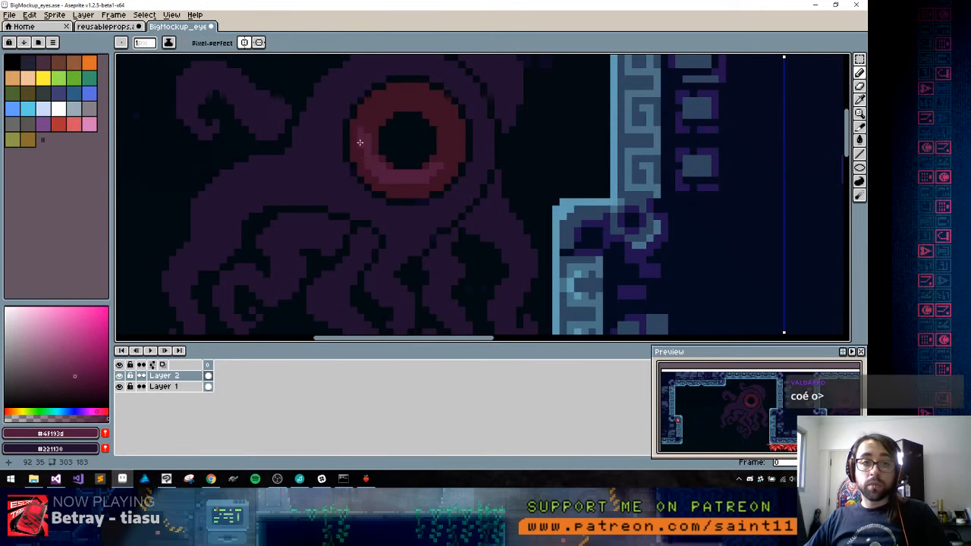
pyautogui.keyDown('alt'); pyautogui.click(451, 144); pyautogui.keyUp('alt')
pyautogui.keyDown('alt'); pyautogui.click(447, 117); pyautogui.keyUp('alt')
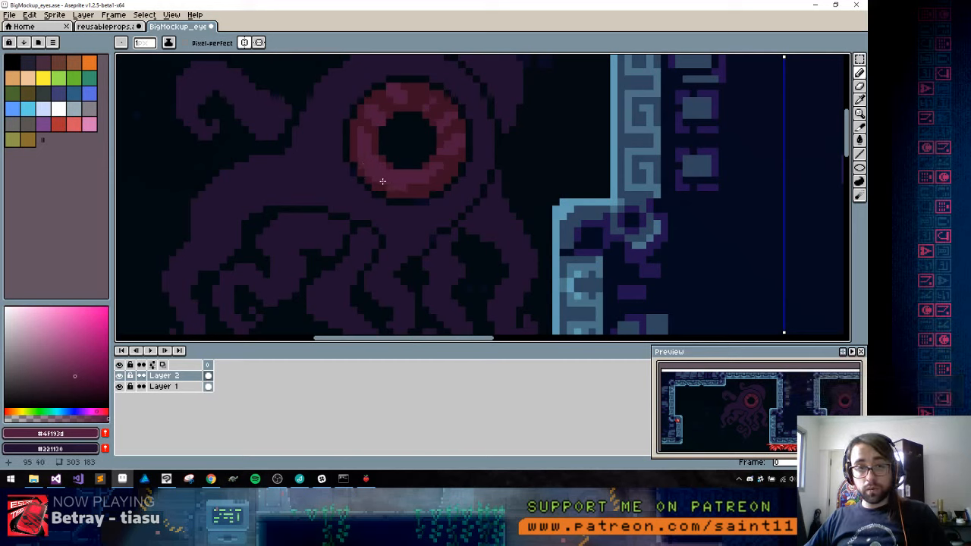
# Break up the iris's lower band into diagonal stripes, alternating #3b1023 and #4f193d
pyautogui.keyDown('alt'); pyautogui.click(420, 191); pyautogui.keyUp('alt')
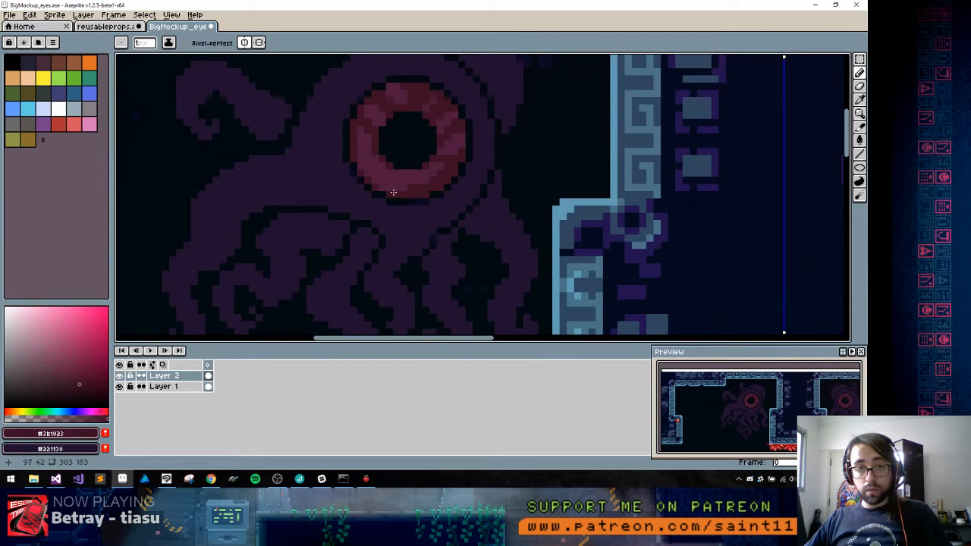
pyautogui.keyDown('alt'); pyautogui.click(408, 186); pyautogui.keyUp('alt')
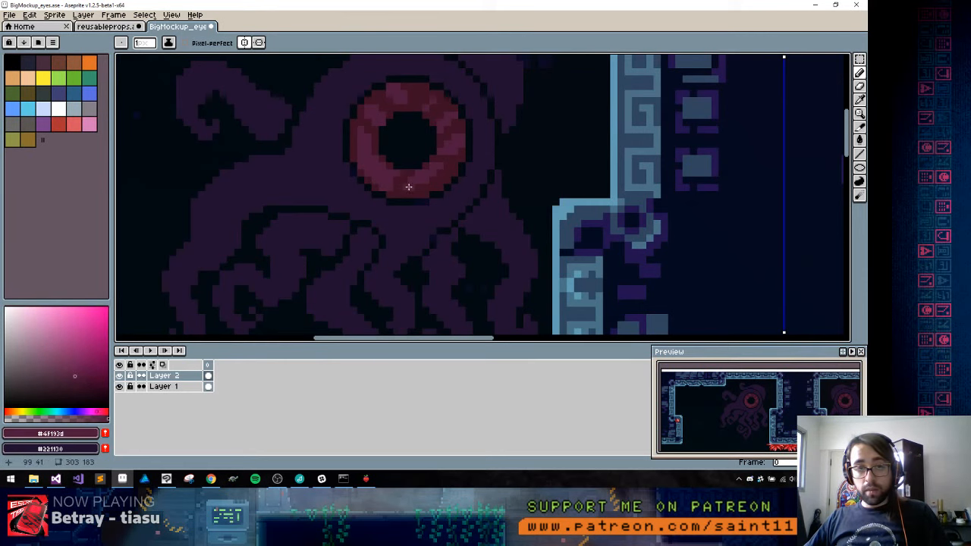
pyautogui.keyDown('alt'); pyautogui.click(397, 184); pyautogui.keyUp('alt')
pyautogui.click(405, 187)
pyautogui.keyDown('alt'); pyautogui.click(427, 180); pyautogui.keyUp('alt')
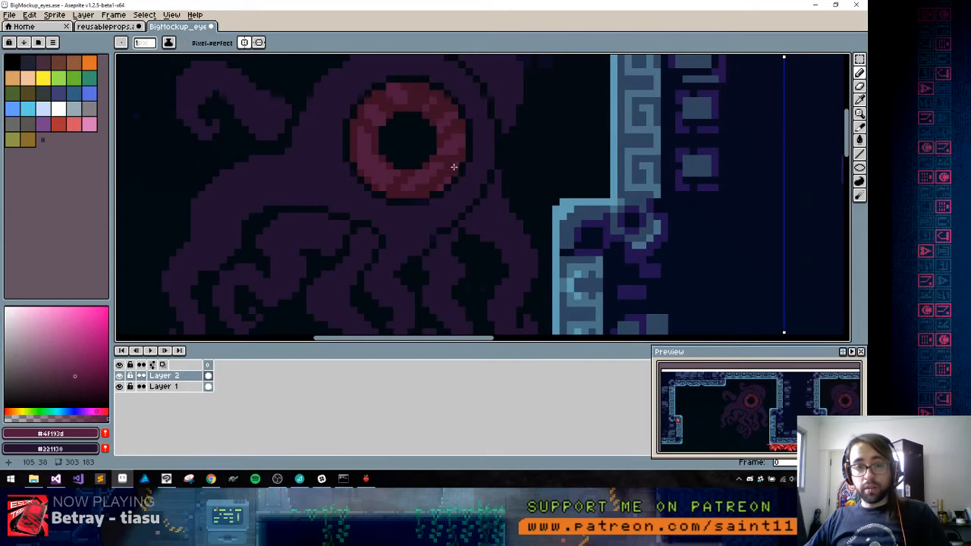
# Refine the #4f193d stripe pixels on the lower-right part of the iris
pyautogui.press('space')
pyautogui.moveTo(395, 167); pyautogui.dragTo(416, 176)
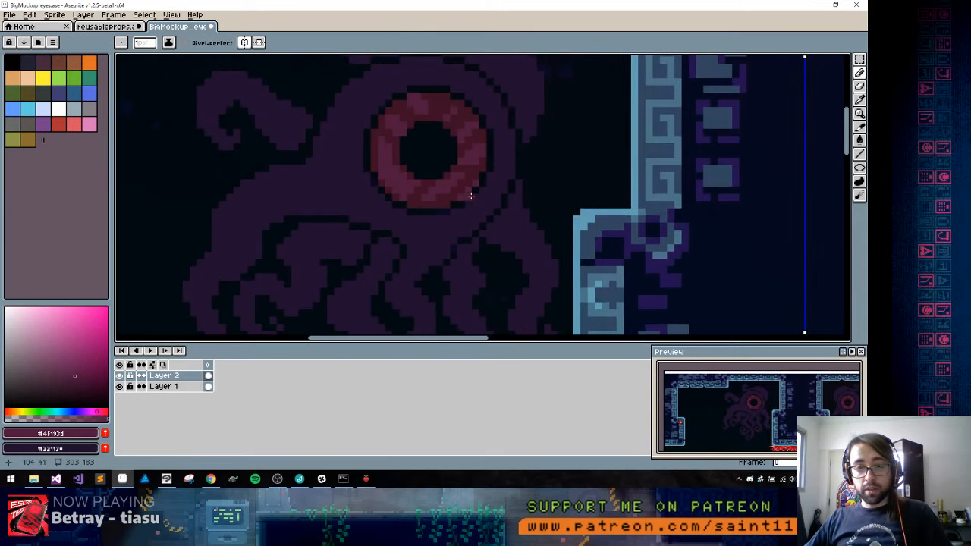
pyautogui.keyDown('alt'); pyautogui.click(473, 181); pyautogui.keyUp('alt')
pyautogui.keyDown('alt'); pyautogui.click(454, 191); pyautogui.keyUp('alt')
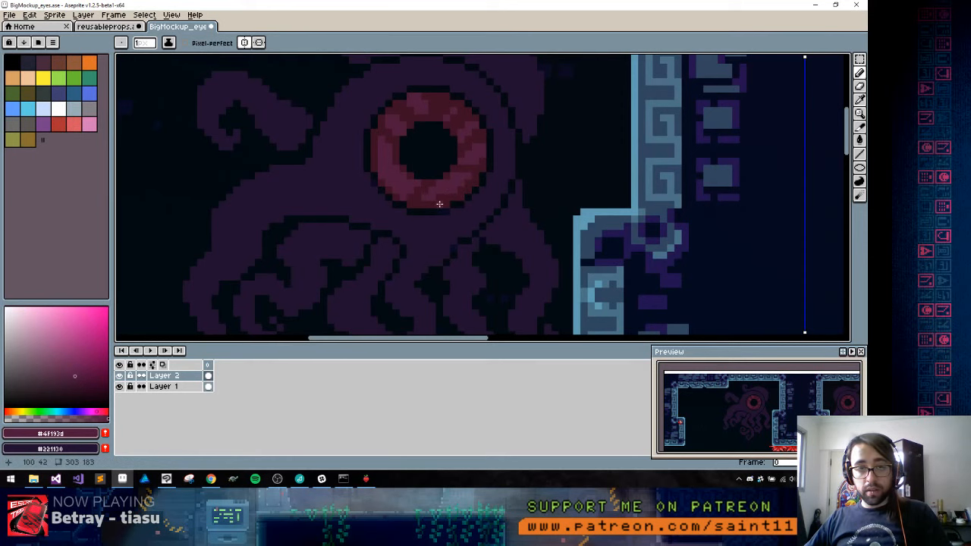
# Outline a crescent on the eyelid at the eye's upper left in #3b1023 and fill it with the same colour
pyautogui.press('space')
pyautogui.moveTo(406, 162); pyautogui.dragTo(416, 204)
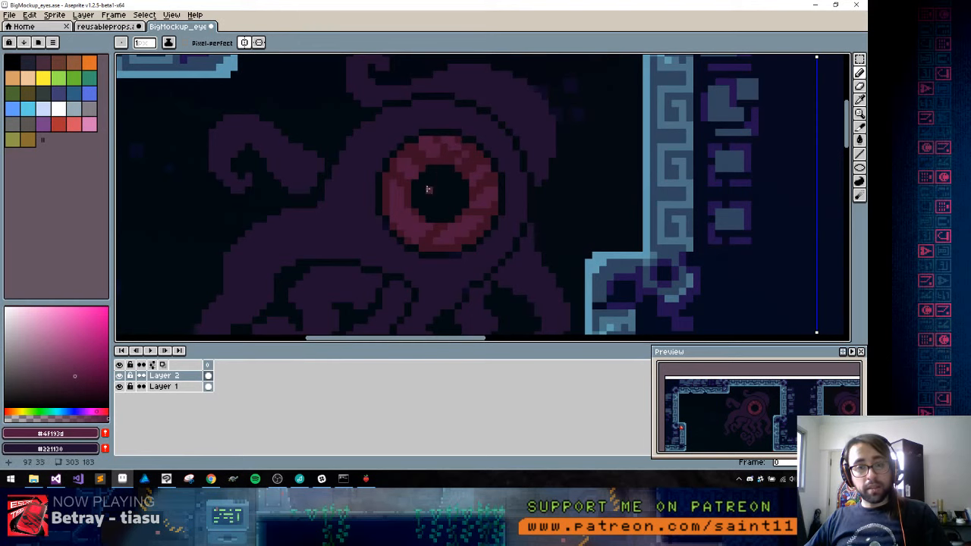
pyautogui.press('space')
pyautogui.moveTo(393, 202); pyautogui.dragTo(360, 187)
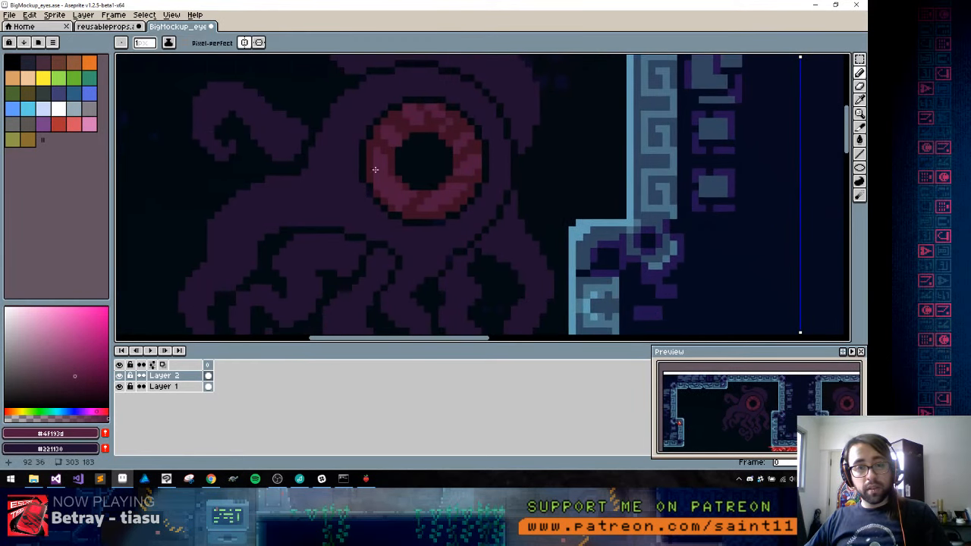
pyautogui.keyDown('alt'); pyautogui.click(375, 144); pyautogui.keyUp('alt')
pyautogui.moveTo(326, 144); pyautogui.dragTo(345, 181)
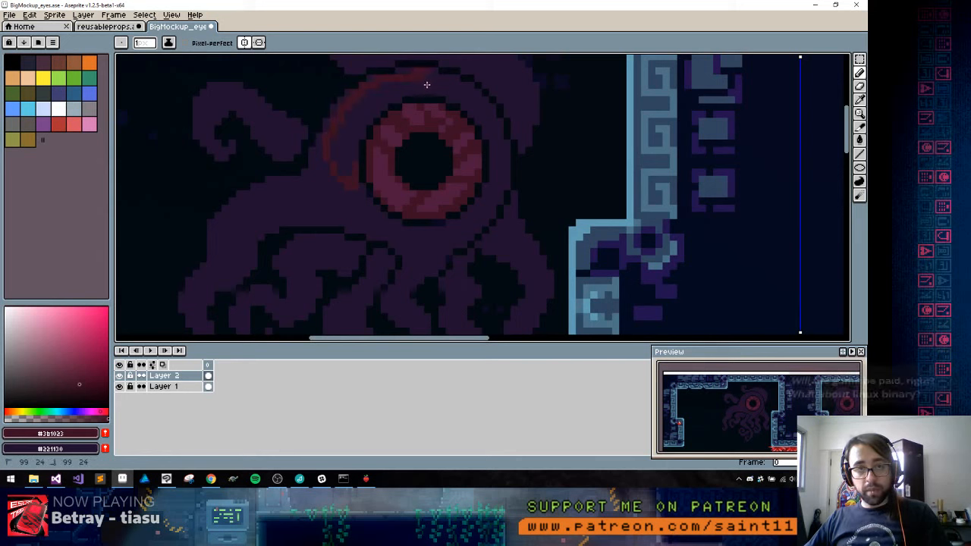
pyautogui.press('g')
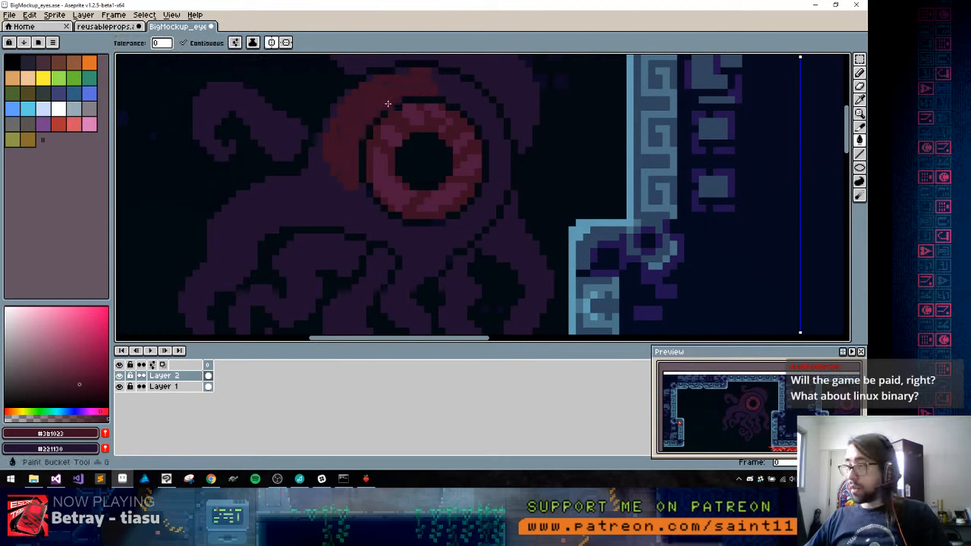
pyautogui.click(390, 107)
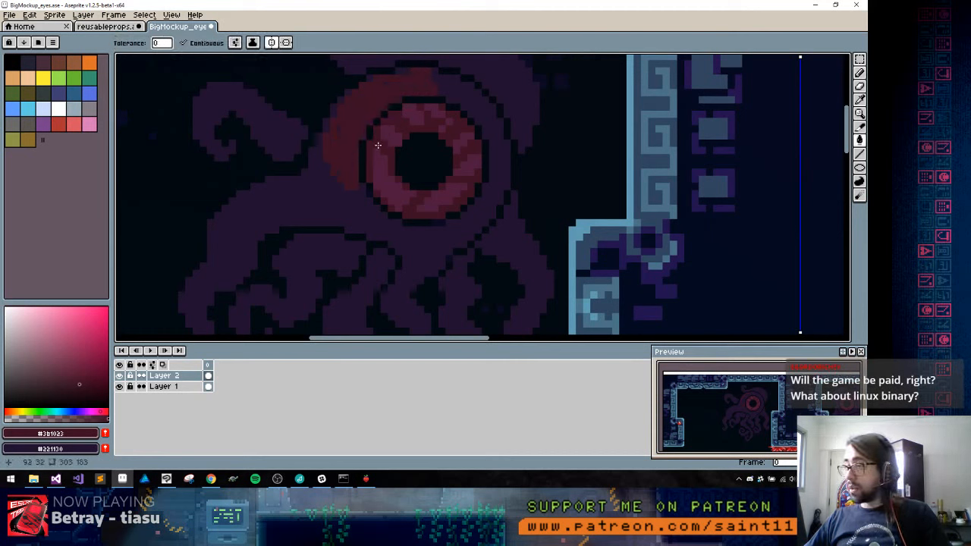
pyautogui.press('b')
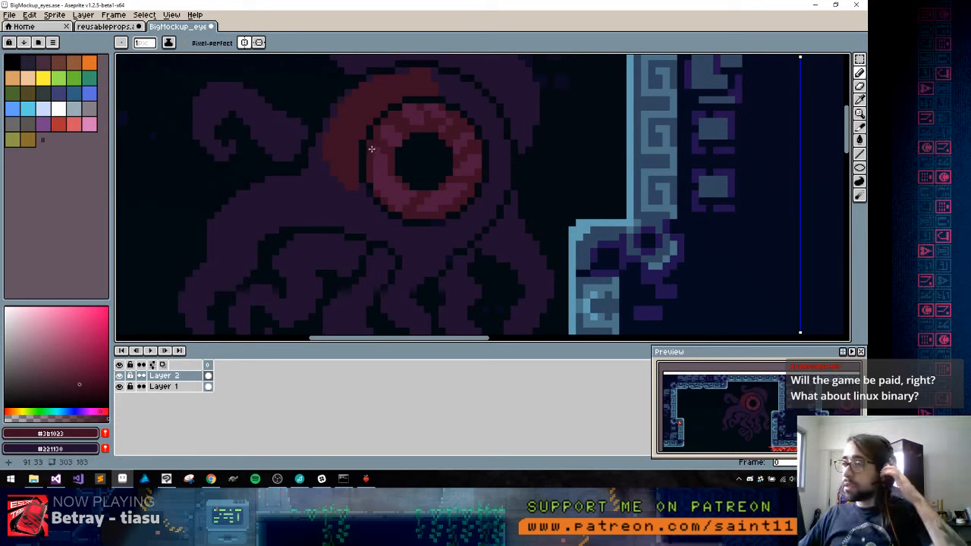
# Reshape the eyelid crescent's lower end, trimming its tip with #221130 and widening its outer edge with #3b1023
pyautogui.keyDown('alt'); pyautogui.click(348, 184); pyautogui.keyUp('alt')
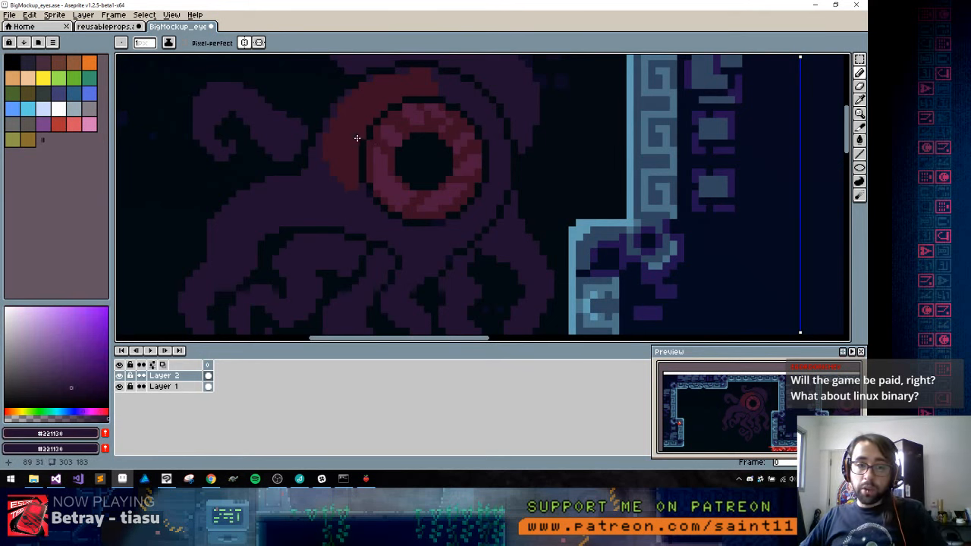
pyautogui.keyDown('alt'); pyautogui.click(364, 138); pyautogui.keyUp('alt')
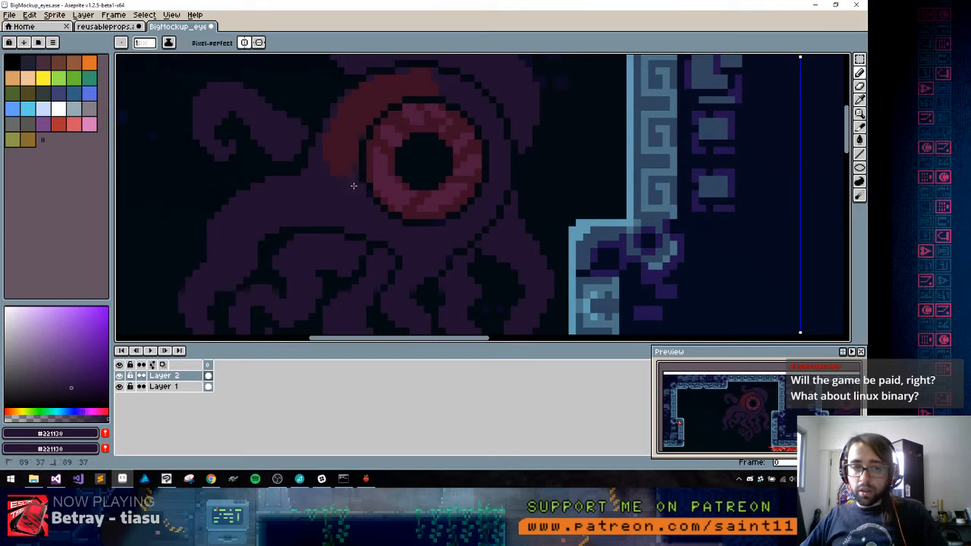
pyautogui.keyDown('alt'); pyautogui.click(325, 166); pyautogui.keyUp('alt')
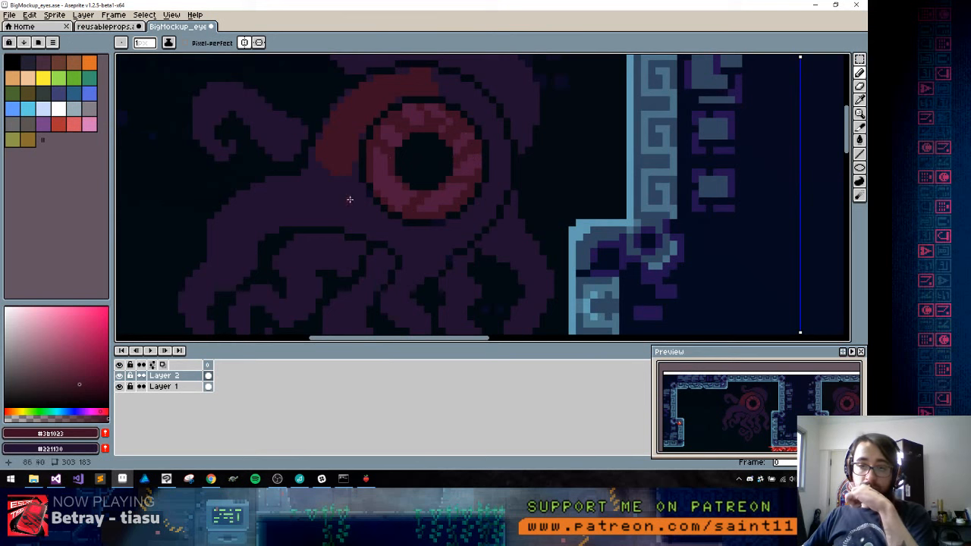
pyautogui.keyDown('alt'); pyautogui.click(322, 195); pyautogui.keyUp('alt')
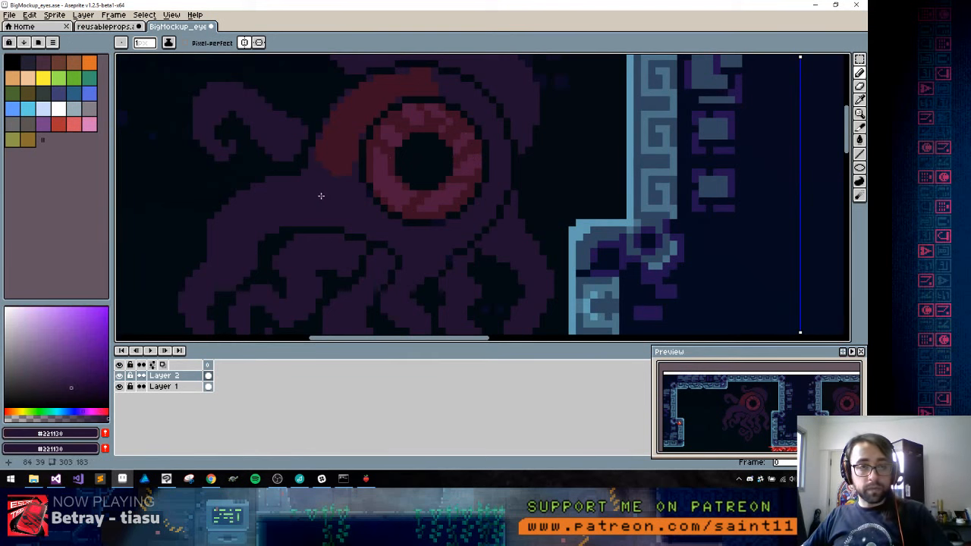
# Sample #2e1d36 from the carved panel in reusableprops, refill the eyelid crescent with it, and extend the shading over the eye's upper right
pyautogui.hotkey('ctrl', 'Tab')
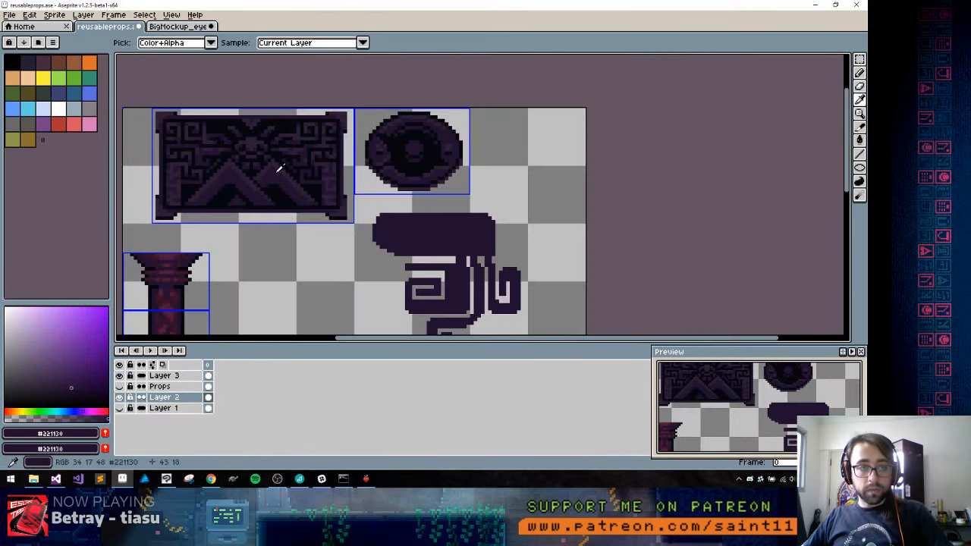
pyautogui.keyDown('alt'); pyautogui.click(285, 166); pyautogui.keyUp('alt')
pyautogui.hotkey('ctrl', 'Tab')
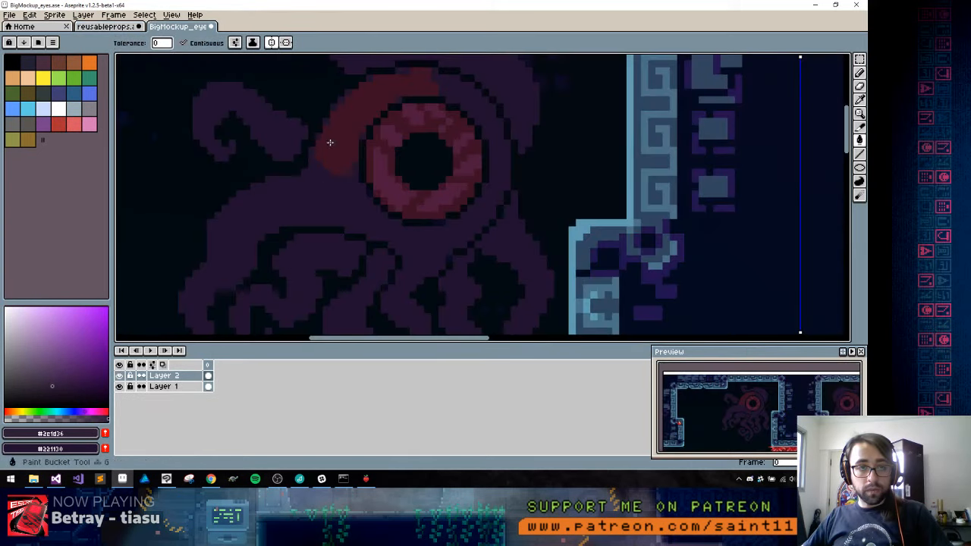
pyautogui.press('b')
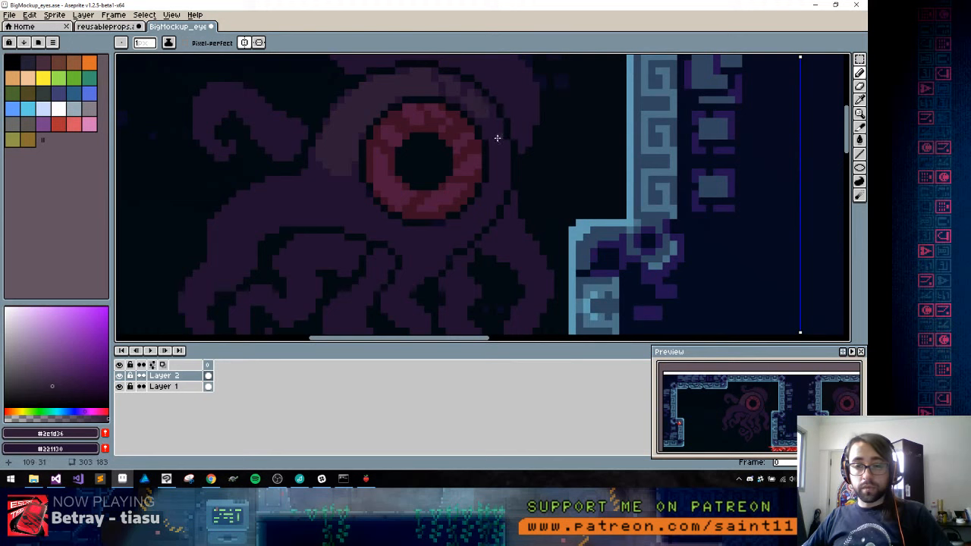
# Cut a thin #221130 band across the left side of the eyelid crescent to split it into segments
pyautogui.moveTo(373, 174); pyautogui.dragTo(423, 189)
pyautogui.keyDown('alt'); pyautogui.click(384, 205); pyautogui.keyUp('alt')
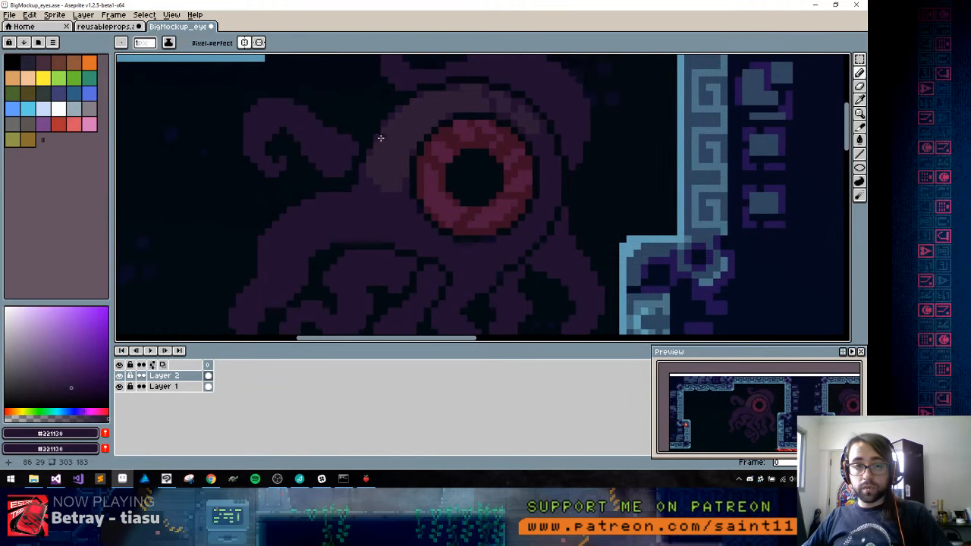
pyautogui.moveTo(386, 139); pyautogui.dragTo(394, 138)
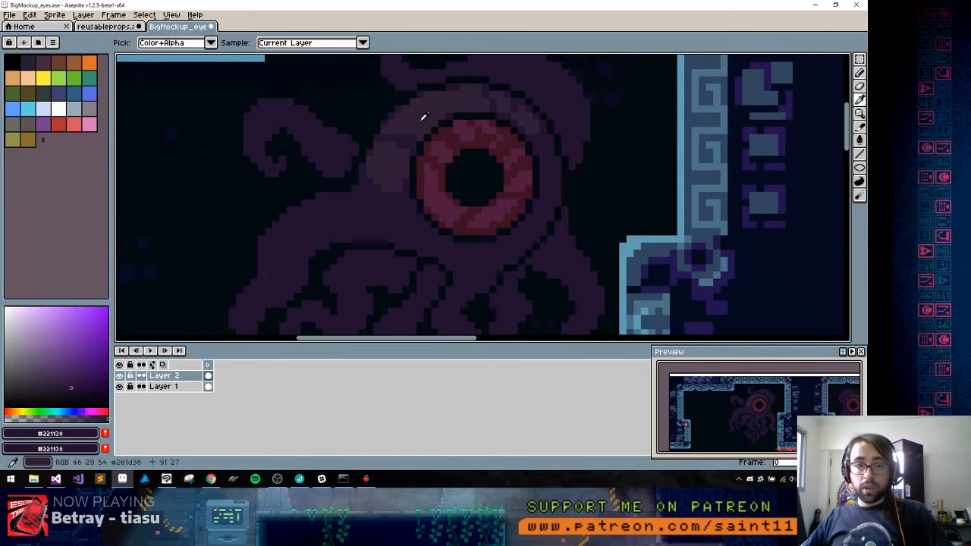
pyautogui.keyDown('alt'); pyautogui.click(400, 139); pyautogui.keyUp('alt')
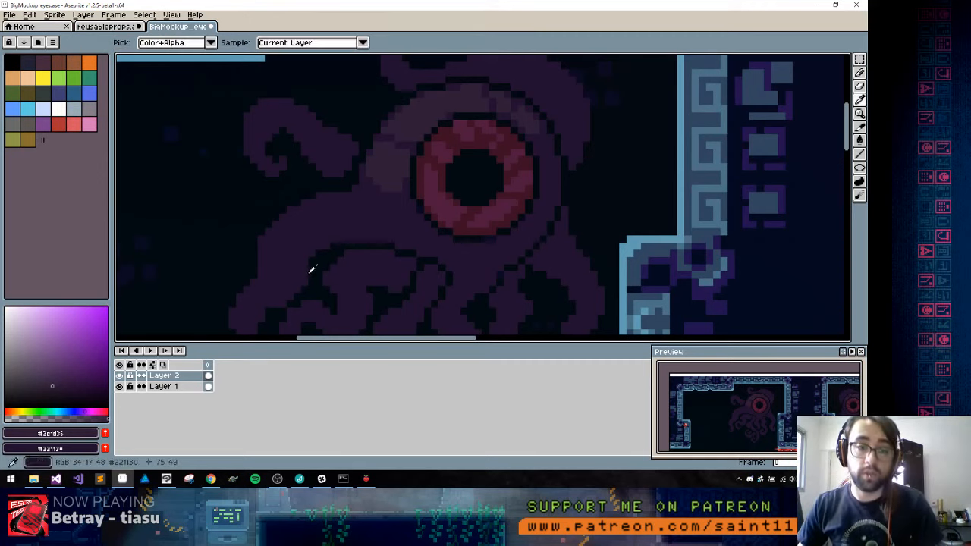
# Paint a #2e1d36 highlight patch on the base of the large left tentacle, just below the eyelid
pyautogui.scroll(-1, 351, 182)
pyautogui.moveTo(354, 141)
pyautogui.mouseDown()
pyautogui.moveTo(391, 153)
pyautogui.moveTo(356, 174)
pyautogui.moveTo(320, 161)
pyautogui.moveTo(354, 143)
pyautogui.mouseUp()
pyautogui.keyDown('alt'); pyautogui.click(396, 145); pyautogui.keyUp('alt')
pyautogui.keyDown('alt'); pyautogui.click(368, 144); pyautogui.keyUp('alt')
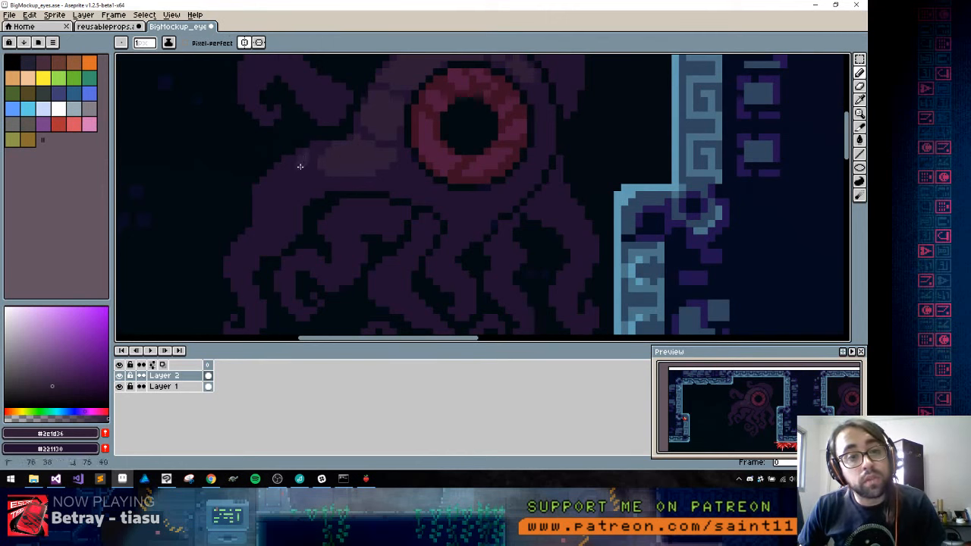
# Outline and fill a second #2e1d36 highlight on the large left tentacle's outer bend, separated from the first by #221130
pyautogui.moveTo(275, 202)
pyautogui.mouseDown()
pyautogui.moveTo(258, 191)
pyautogui.moveTo(296, 158)
pyautogui.mouseUp()
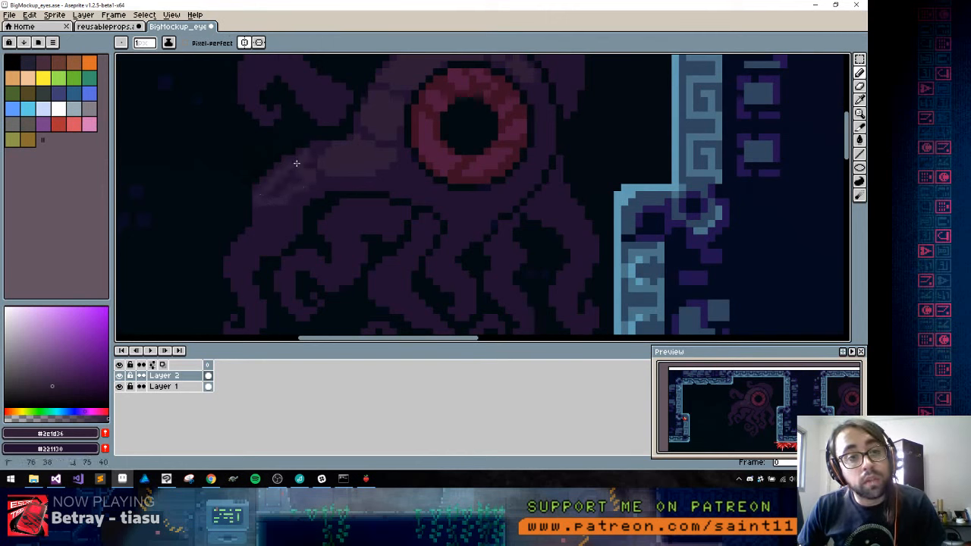
pyautogui.press('g')
pyautogui.click(281, 191)
pyautogui.press('b')
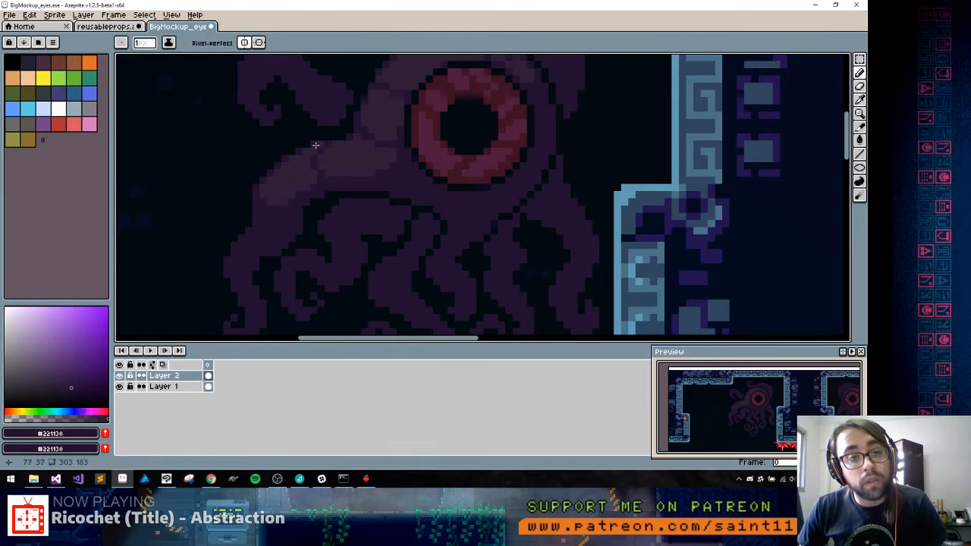
pyautogui.keyDown('alt'); pyautogui.click(311, 151); pyautogui.keyUp('alt')
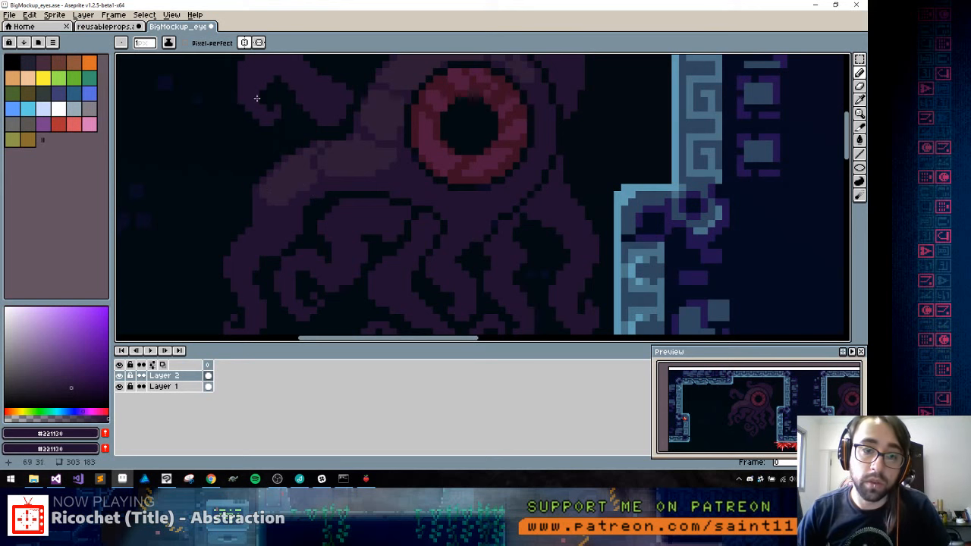
# Shade the curled end of the upper-left tentacle with #2e1d36 along its outer edge down to the tip
pyautogui.press('space')
pyautogui.moveTo(351, 150); pyautogui.dragTo(391, 218)
pyautogui.keyDown('alt'); pyautogui.click(406, 182); pyautogui.keyUp('alt')
pyautogui.moveTo(280, 142)
pyautogui.mouseDown()
pyautogui.moveTo(319, 128)
pyautogui.moveTo(286, 147)
pyautogui.mouseUp()
pyautogui.keyDown('alt'); pyautogui.click(298, 121); pyautogui.keyUp('alt')
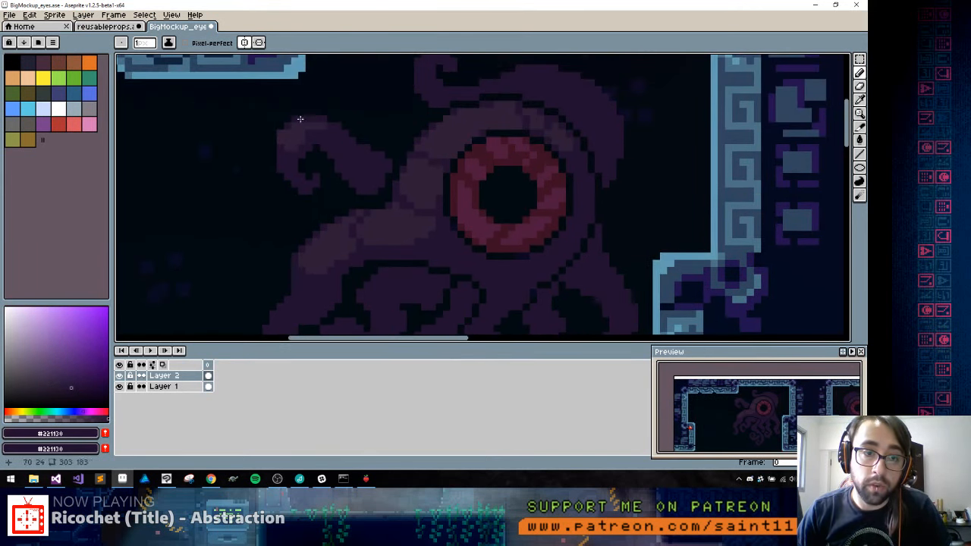
pyautogui.keyDown('alt'); pyautogui.click(295, 133); pyautogui.keyUp('alt')
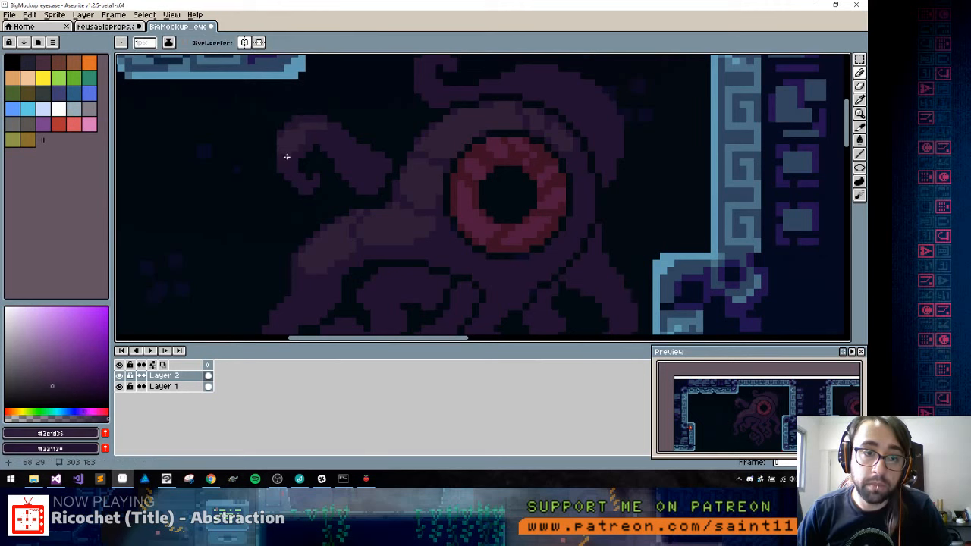
pyautogui.moveTo(283, 172); pyautogui.dragTo(292, 175)
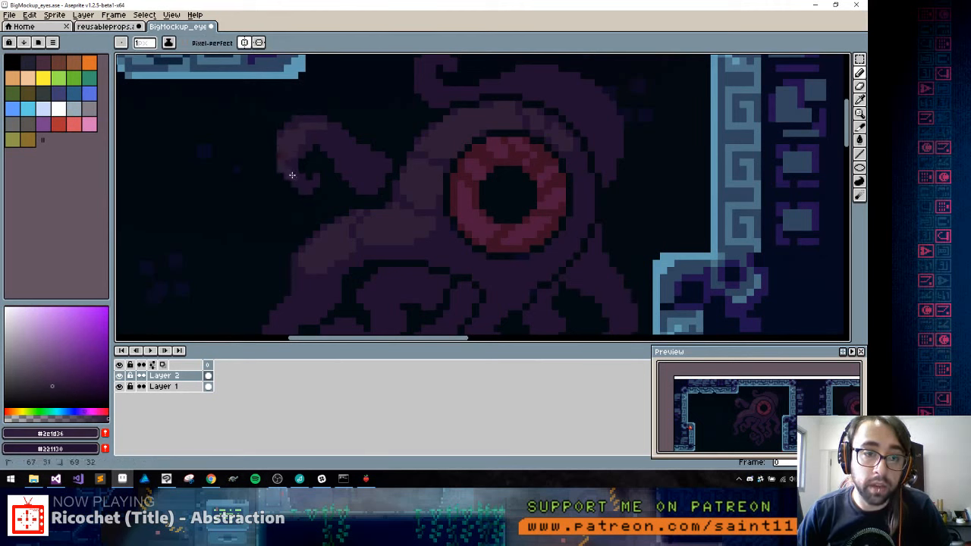
# Extend the #2e1d36 shading along the middle of the upper-left tentacle and break it up with #221130 pixels
pyautogui.moveTo(343, 141); pyautogui.dragTo(344, 135)
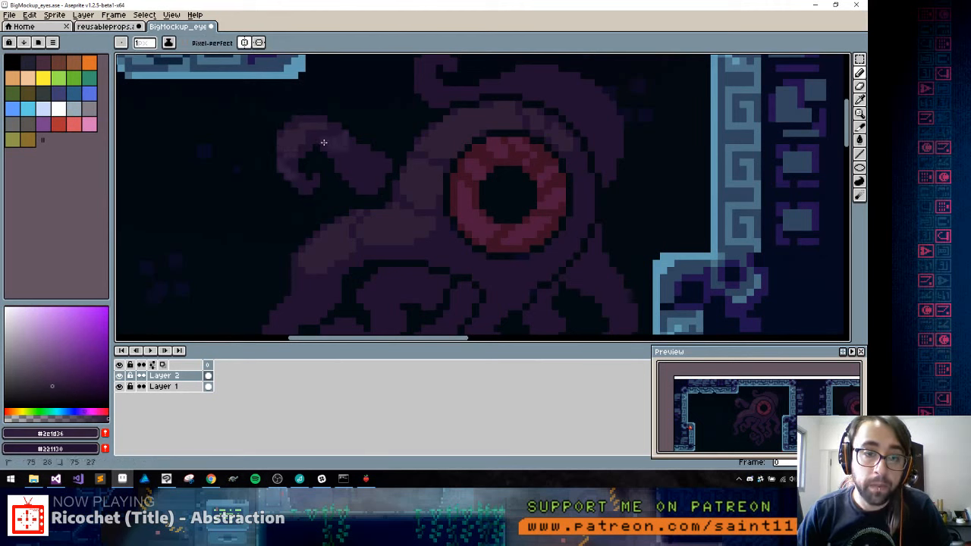
pyautogui.keyDown('alt'); pyautogui.click(339, 147); pyautogui.keyUp('alt')
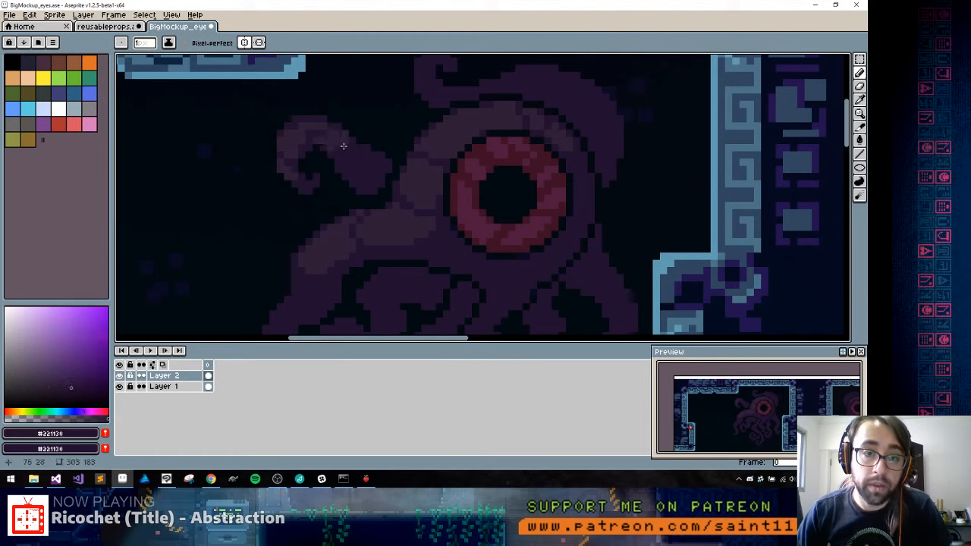
pyautogui.keyDown('alt'); pyautogui.click(327, 144); pyautogui.keyUp('alt')
pyautogui.click(320, 138)
pyautogui.keyDown('alt'); pyautogui.click(319, 132); pyautogui.keyUp('alt')
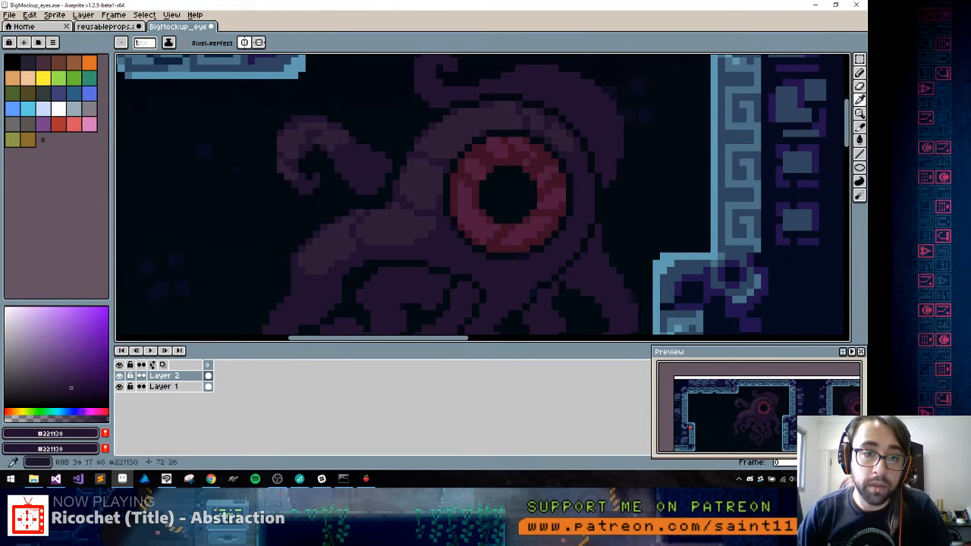
# Shade the base of the upper-left tentacle with #2e1d36 and touch up its segment gaps with #221130
pyautogui.keyDown('alt'); pyautogui.click(321, 128); pyautogui.keyUp('alt')
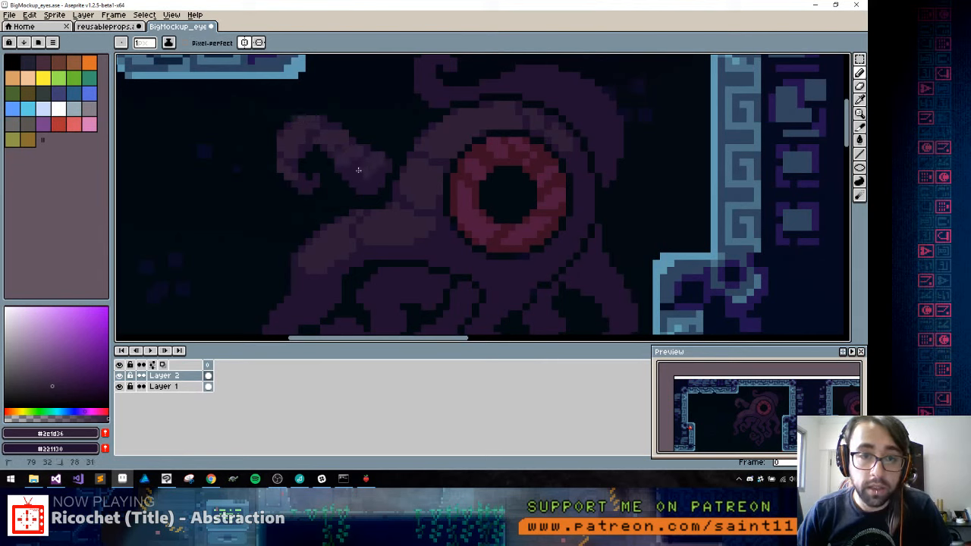
pyautogui.keyDown('alt'); pyautogui.click(355, 168); pyautogui.keyUp('alt')
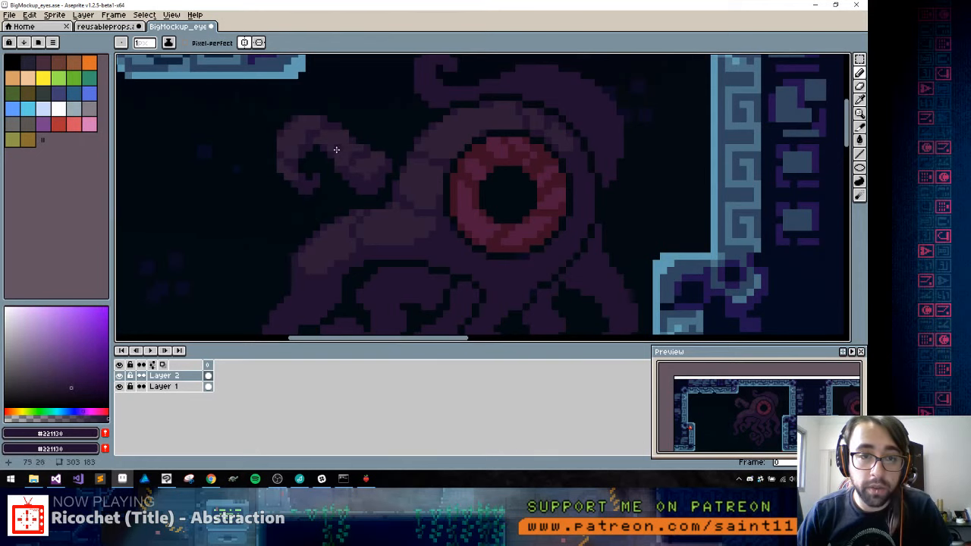
pyautogui.keyDown('alt'); pyautogui.click(361, 168); pyautogui.keyUp('alt')
# Shade the tentacle arching above the eye and its curled tip with #2e1d36, separating the segments with #221130
pyautogui.scroll(-5, 367, 206)
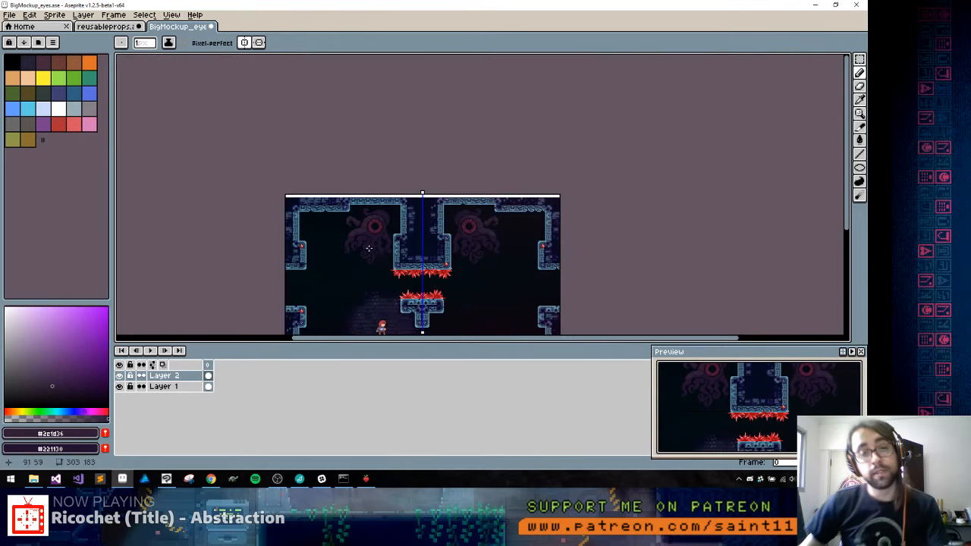
pyautogui.scroll(3, 364, 205)
pyautogui.scroll(1, 365, 205)
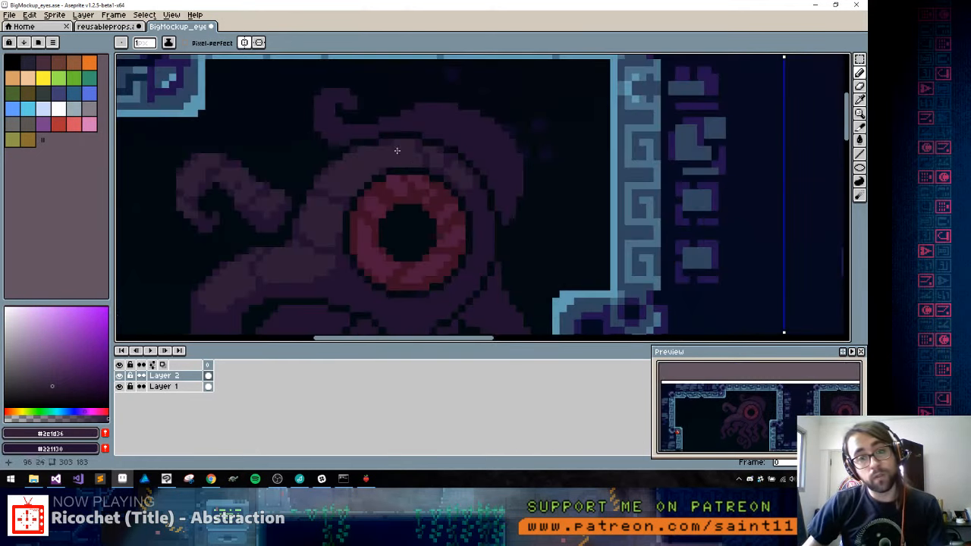
pyautogui.keyDown('alt'); pyautogui.click(448, 124); pyautogui.keyUp('alt')
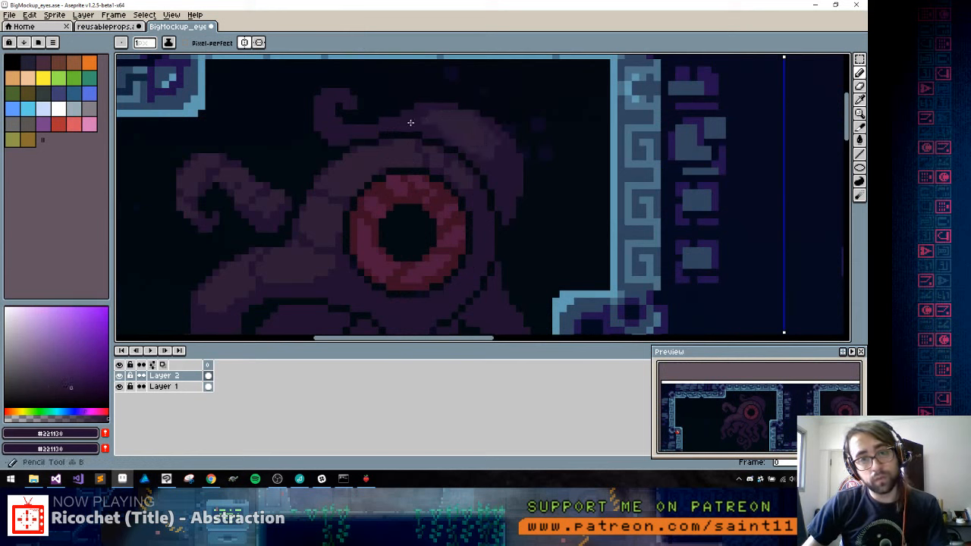
pyautogui.keyDown('alt'); pyautogui.click(474, 144); pyautogui.keyUp('alt')
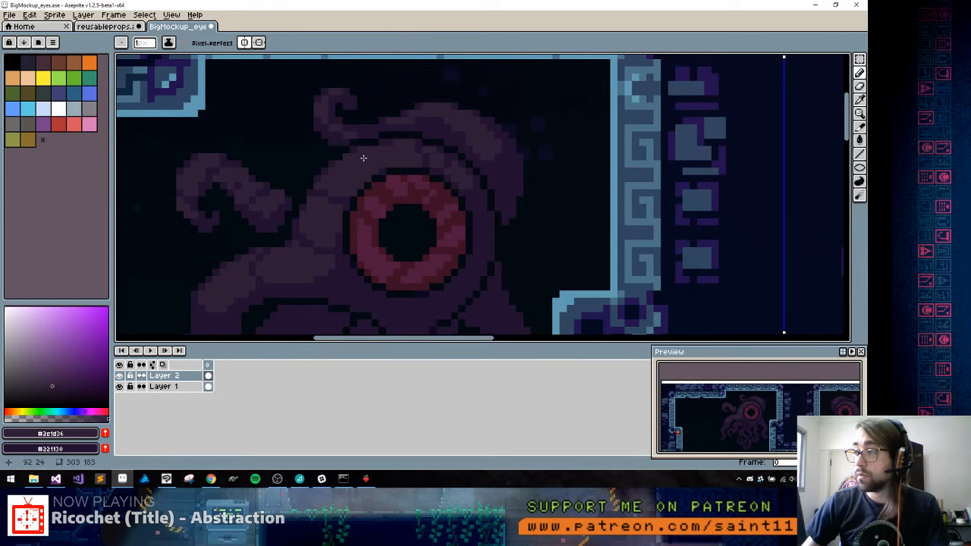
# Paint a #2e1d36 highlight down the upper part of the central hanging tentacle below the eye
pyautogui.scroll(-4, 360, 176)
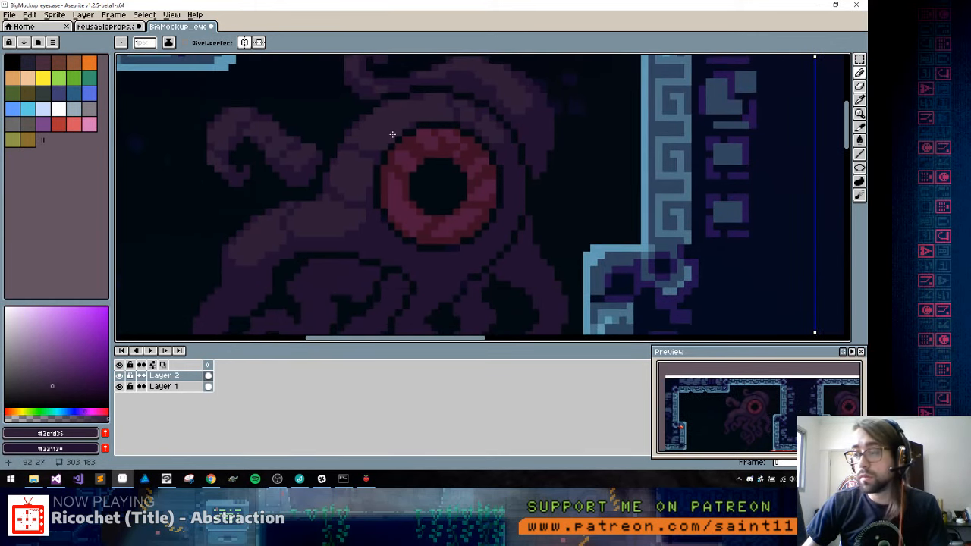
pyautogui.scroll(1, 405, 181)
pyautogui.scroll(2, 404, 181)
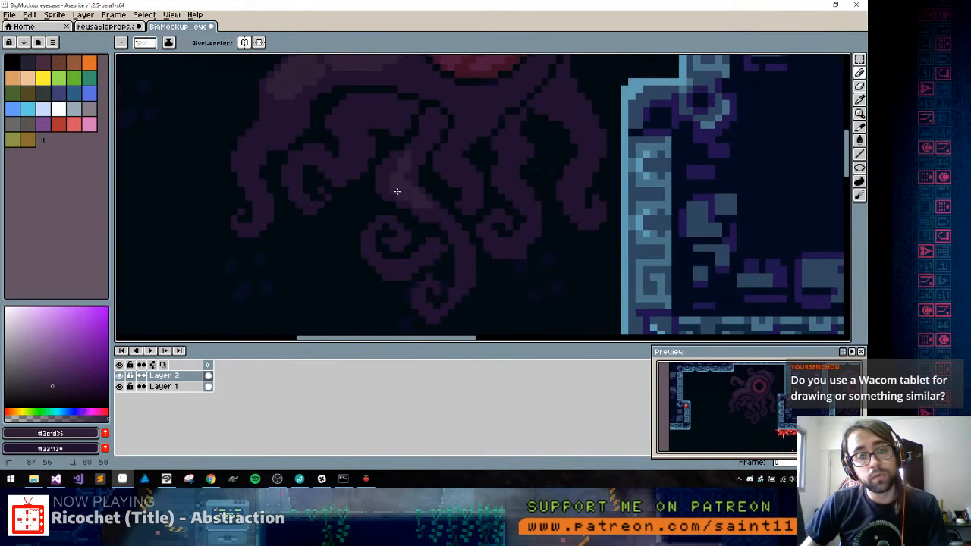
pyautogui.scroll(-2, 422, 195)
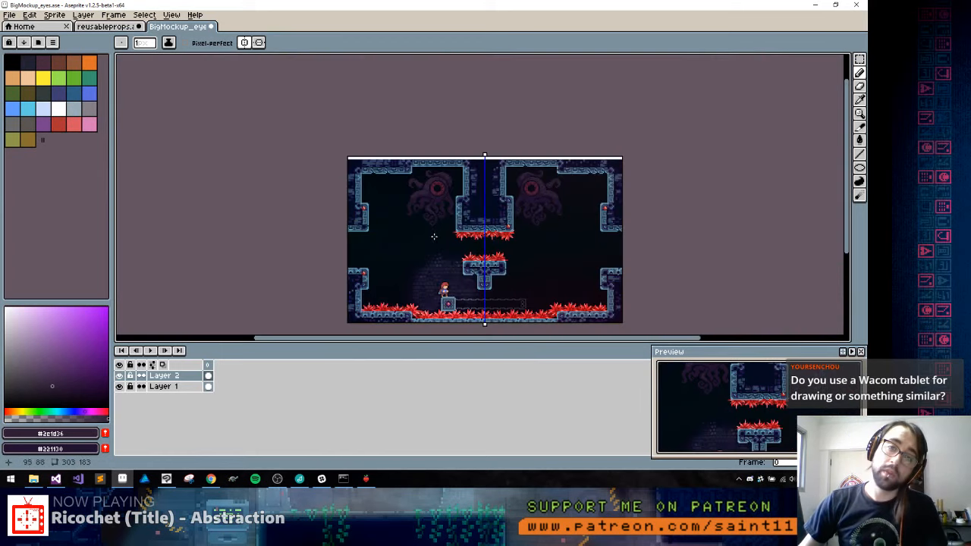
# Shade the lower half of the outermost left tentacle and the curled tentacle beside it with #2e1d36
pyautogui.scroll(1, 553, 94)
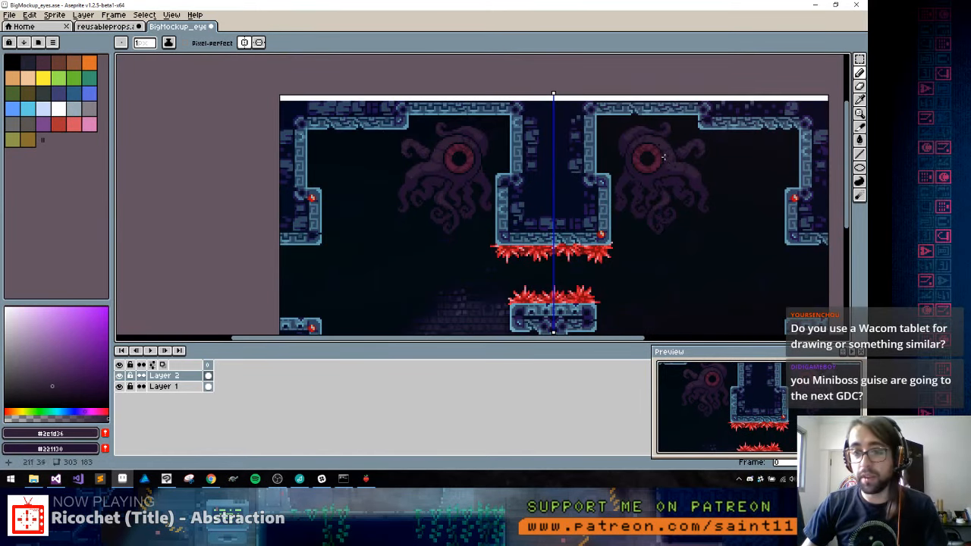
pyautogui.scroll(3, 420, 174)
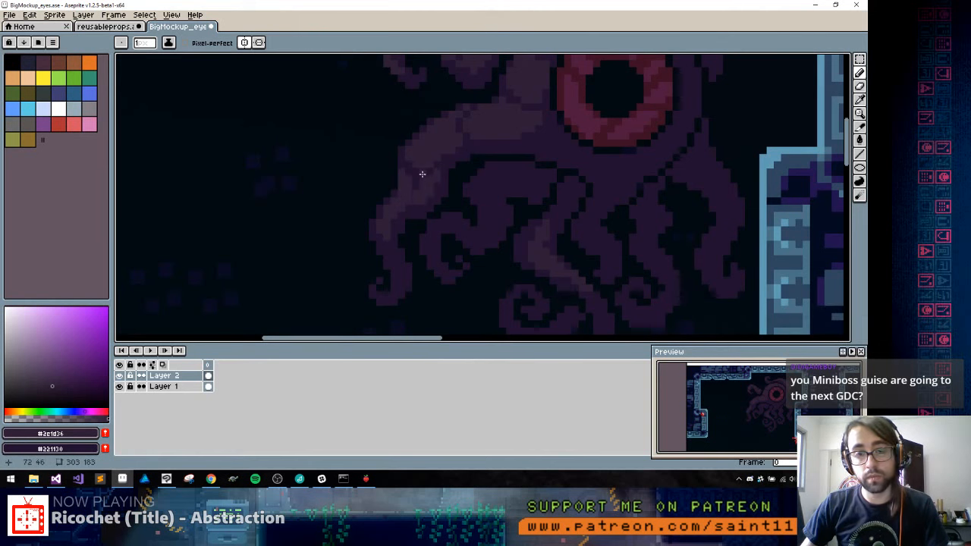
pyautogui.scroll(-5, 500, 197)
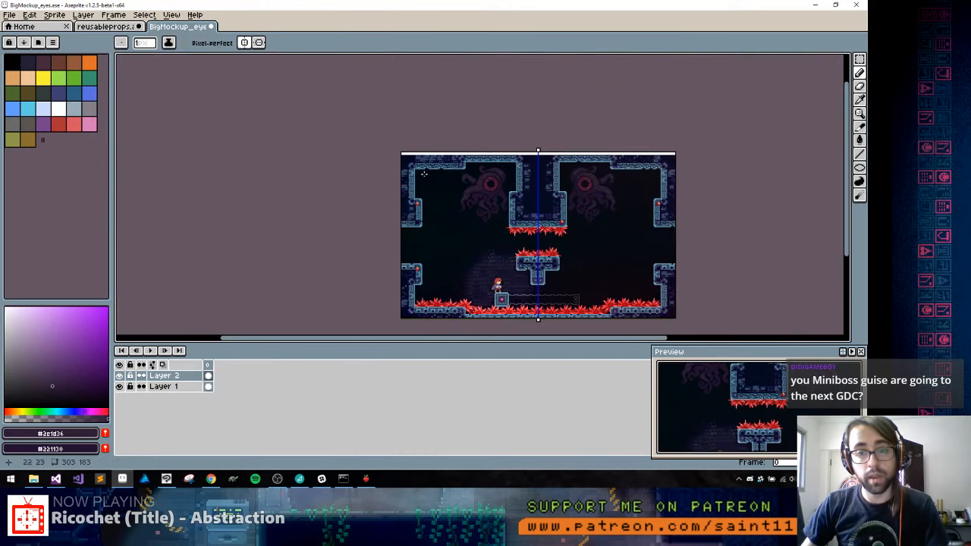
pyautogui.scroll(5, 476, 168)
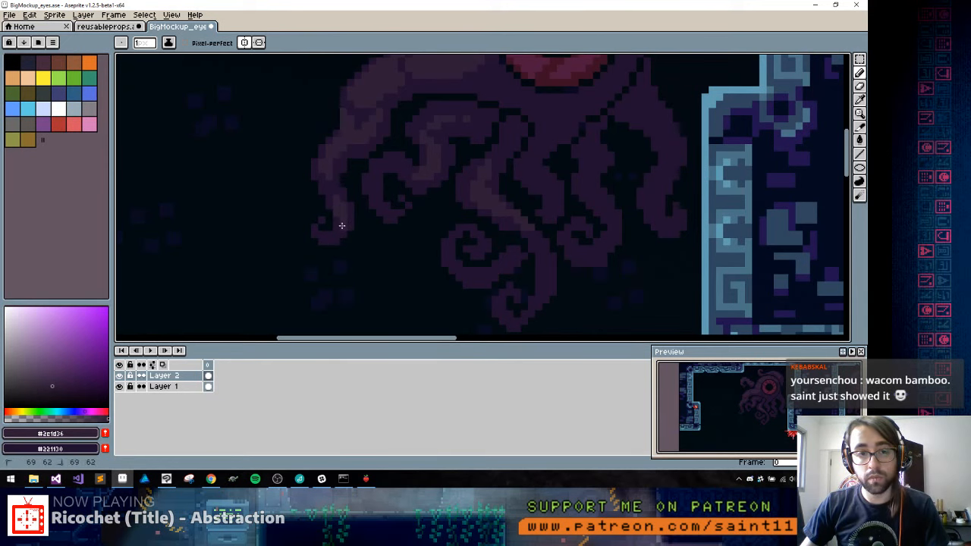
# Shade the curled end of the tentacle just right of the central one with #2e1d36, touching up the spiral with #221130
pyautogui.press('space')
pyautogui.moveTo(472, 241); pyautogui.dragTo(344, 227)
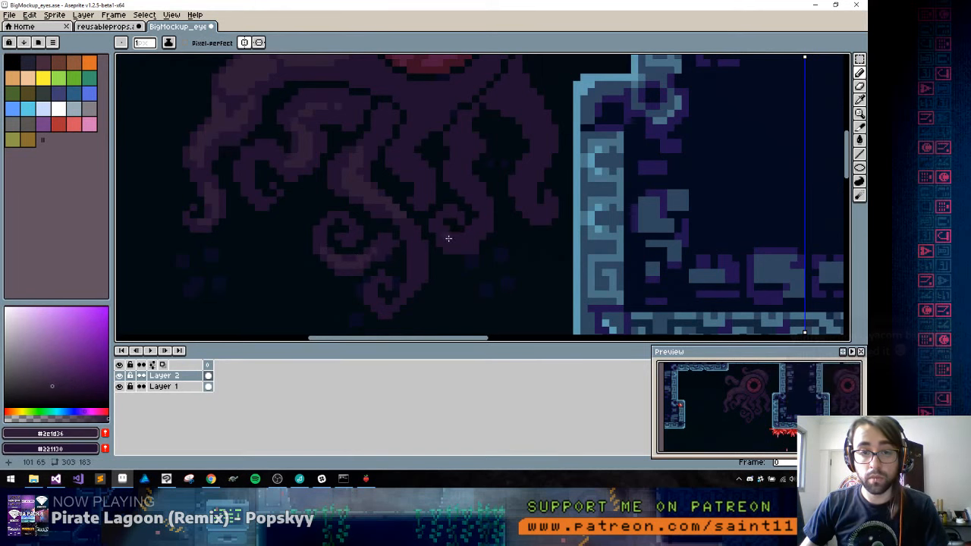
pyautogui.moveTo(437, 225); pyautogui.dragTo(444, 236)
pyautogui.keyDown('alt'); pyautogui.click(441, 216); pyautogui.keyUp('alt')
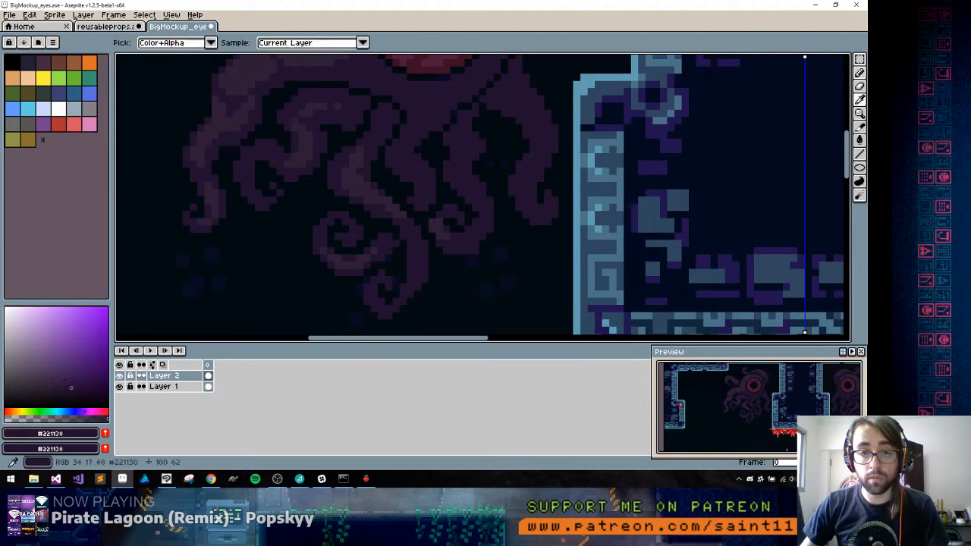
pyautogui.keyDown('alt'); pyautogui.click(435, 227); pyautogui.keyUp('alt')
pyautogui.click(433, 231)
pyautogui.keyDown('alt'); pyautogui.click(446, 213); pyautogui.keyUp('alt')
pyautogui.click(432, 228)
pyautogui.keyDown('alt'); pyautogui.click(440, 223); pyautogui.keyUp('alt')
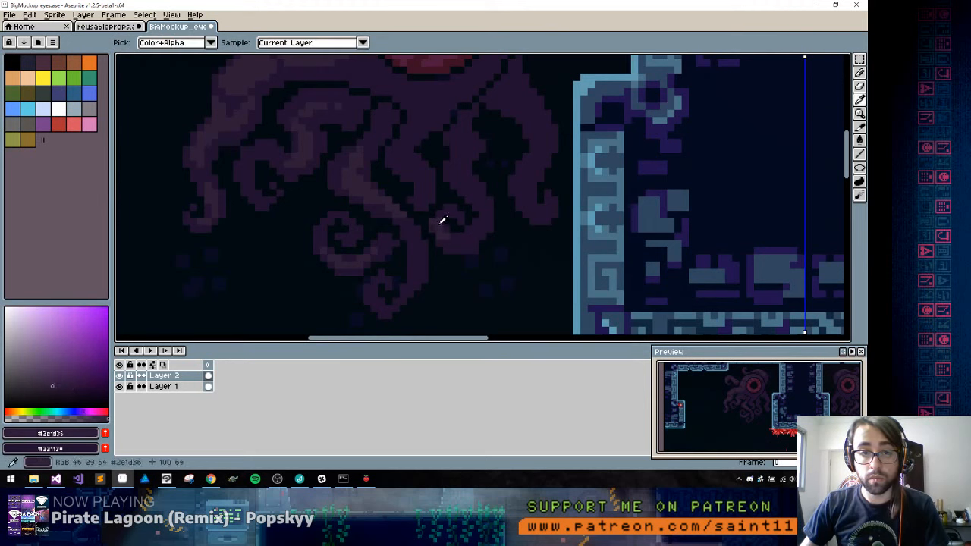
pyautogui.click(439, 216)
pyautogui.keyDown('alt'); pyautogui.click(451, 209); pyautogui.keyUp('alt')
pyautogui.keyDown('alt'); pyautogui.click(446, 213); pyautogui.keyUp('alt')
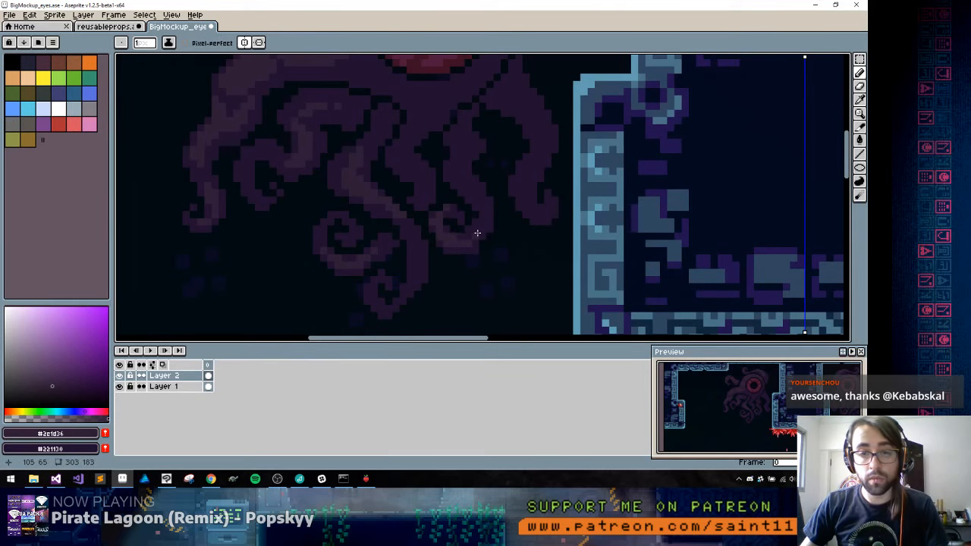
# Paint a #2e1d36 highlight down the outermost right tentacle
pyautogui.scroll(2, 451, 241)
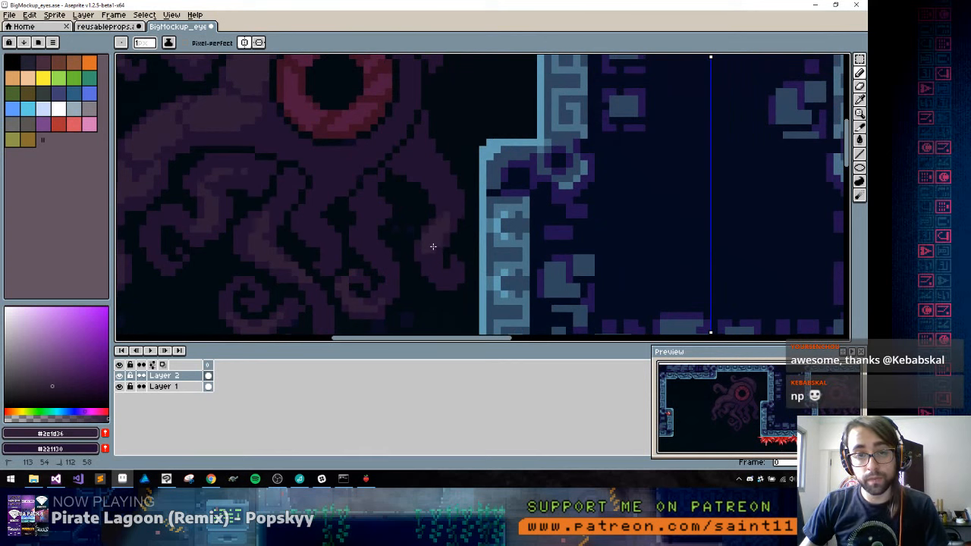
pyautogui.keyDown('alt'); pyautogui.click(458, 202); pyautogui.keyUp('alt')
pyautogui.keyDown('alt'); pyautogui.click(447, 224); pyautogui.keyUp('alt')
pyautogui.moveTo(440, 190); pyautogui.dragTo(449, 204)
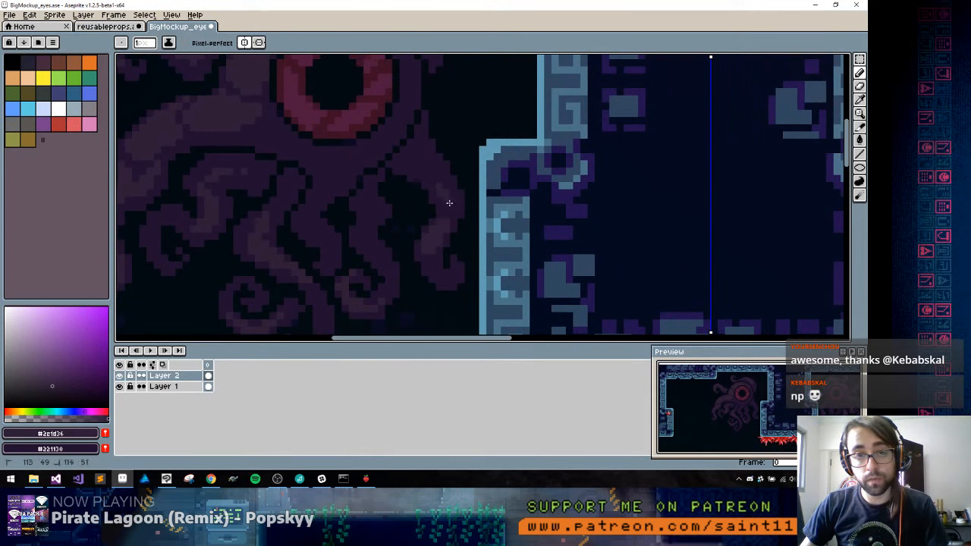
# Highlight the two tentacles between the central and outermost right ones with #2e1d36, using #221130 for touch-ups
pyautogui.moveTo(374, 260); pyautogui.dragTo(399, 210)
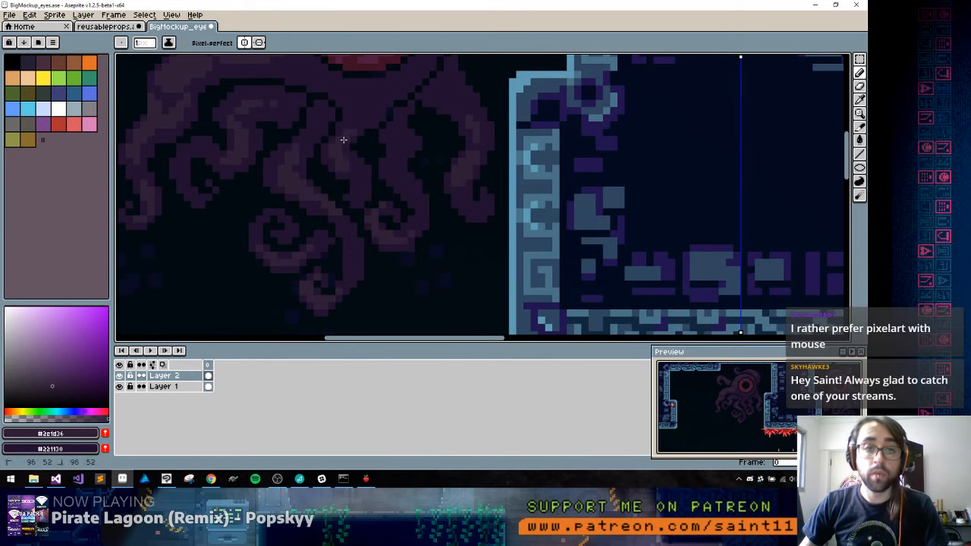
pyautogui.press('alt')
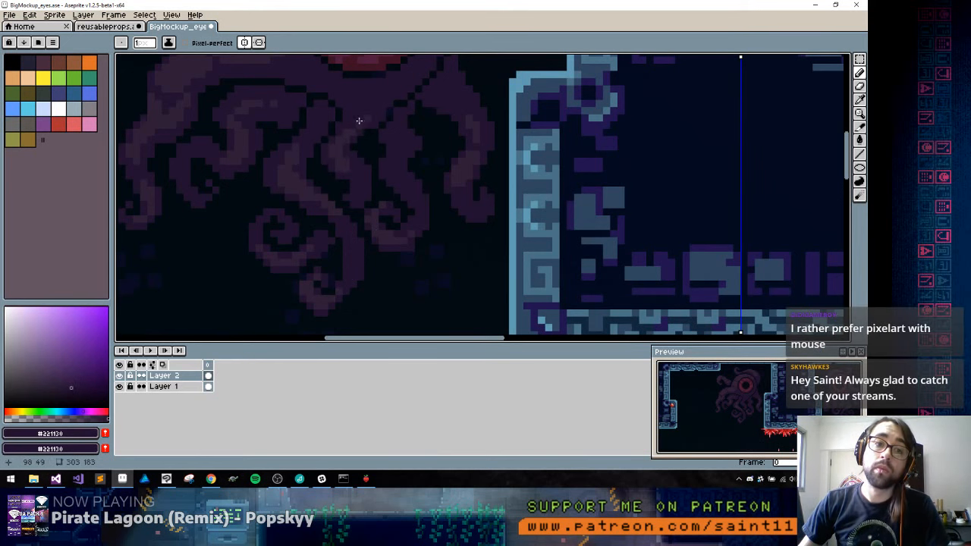
pyautogui.press('space')
pyautogui.moveTo(379, 98); pyautogui.dragTo(380, 143)
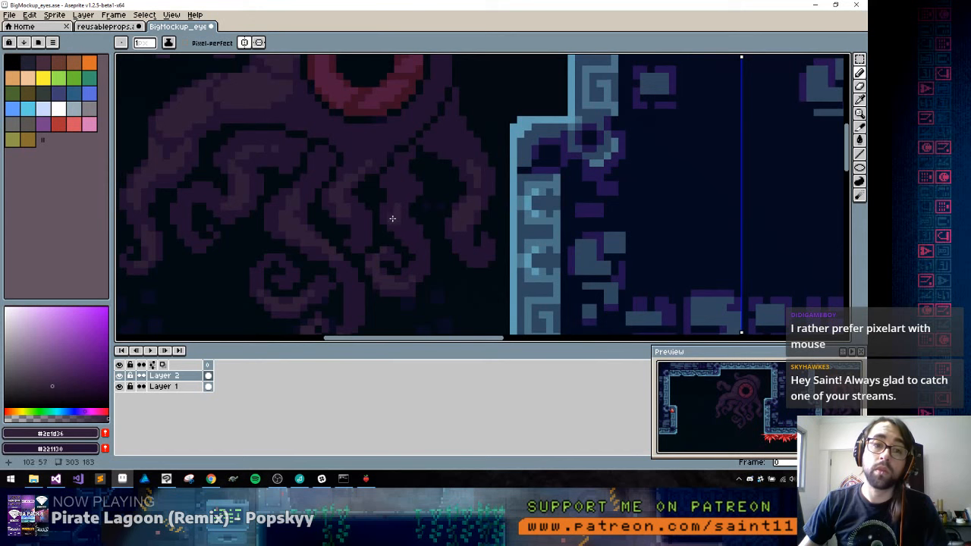
# Select the area around the creature's eye, leaving the corners of the rectangle out of the selection
pyautogui.press('1')
pyautogui.press('2')
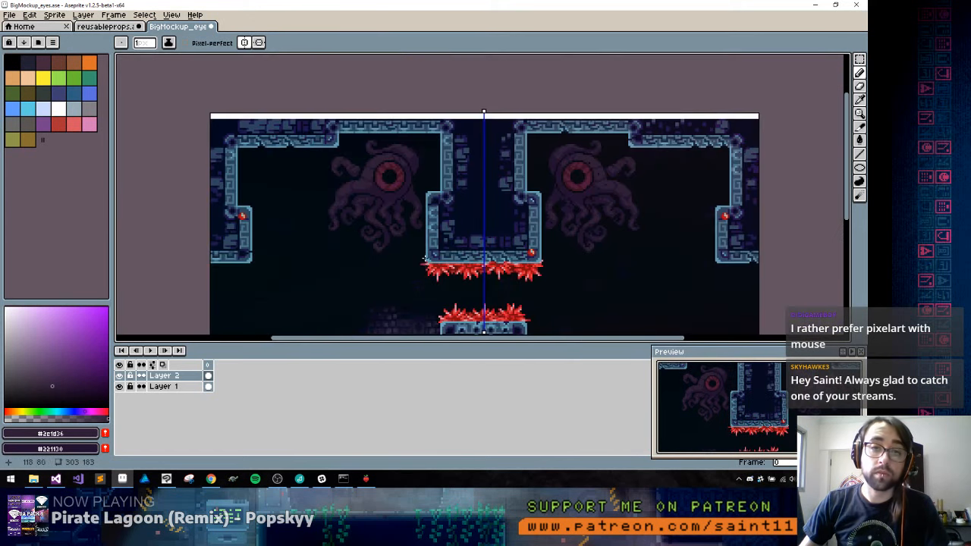
pyautogui.press('space')
pyautogui.moveTo(415, 249); pyautogui.dragTo(412, 219)
pyautogui.press('3')
pyautogui.press('4')
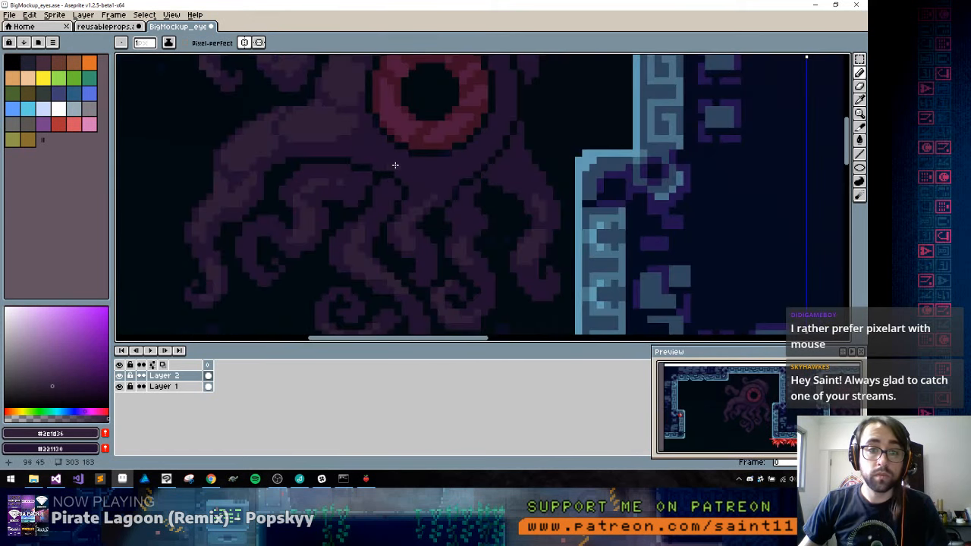
pyautogui.moveTo(400, 123); pyautogui.dragTo(409, 191)
pyautogui.keyDown('alt'); pyautogui.click(435, 160); pyautogui.keyUp('alt')
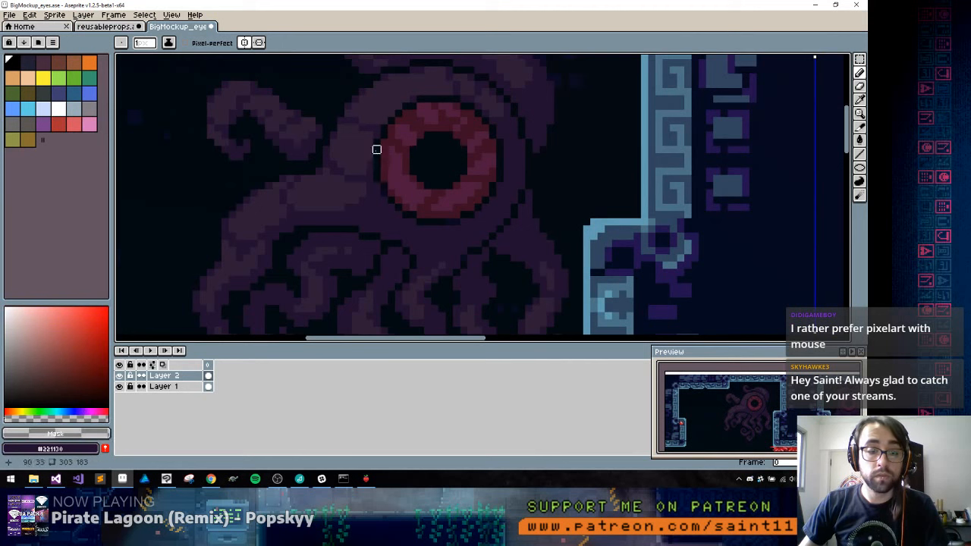
pyautogui.press('m')
pyautogui.moveTo(364, 88); pyautogui.dragTo(510, 241)
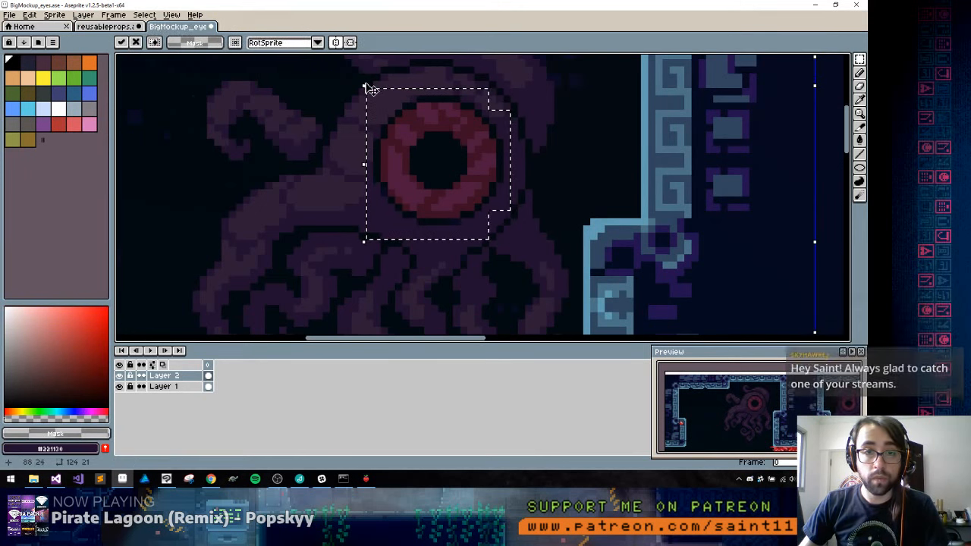
pyautogui.moveTo(369, 86); pyautogui.dragTo(385, 117)
pyautogui.press('Escape')
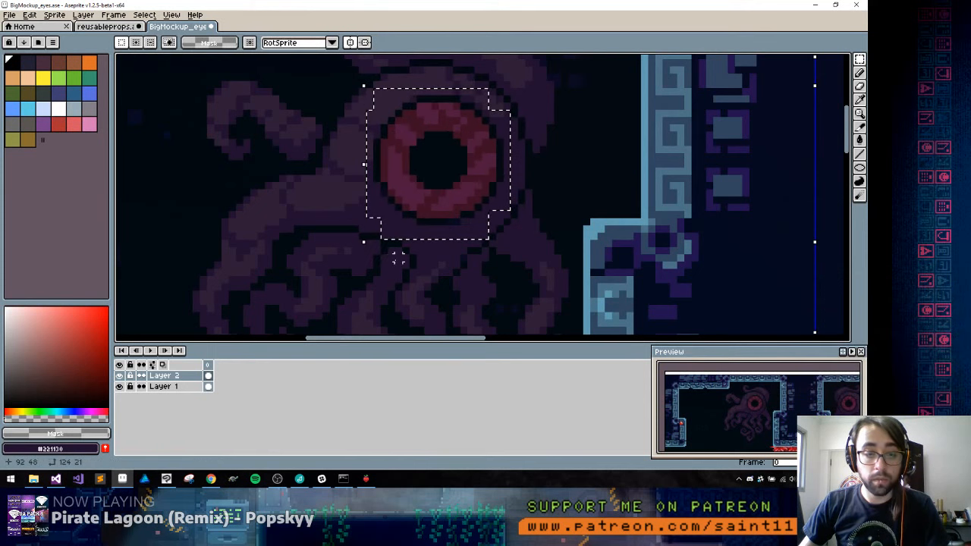
pyautogui.press('g')
pyautogui.keyDown('alt'); pyautogui.click(438, 160); pyautogui.keyUp('alt')
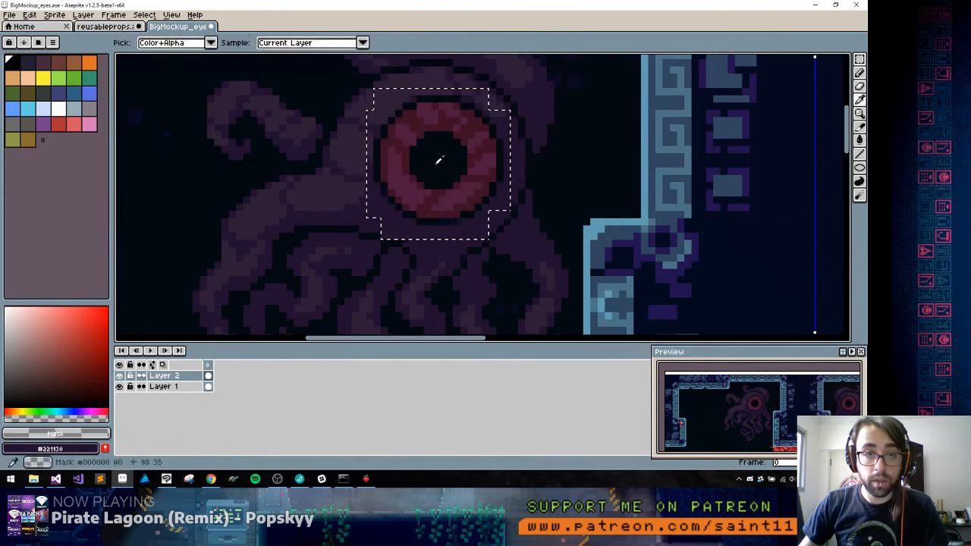
pyautogui.moveTo(443, 258); pyautogui.dragTo(463, 190)
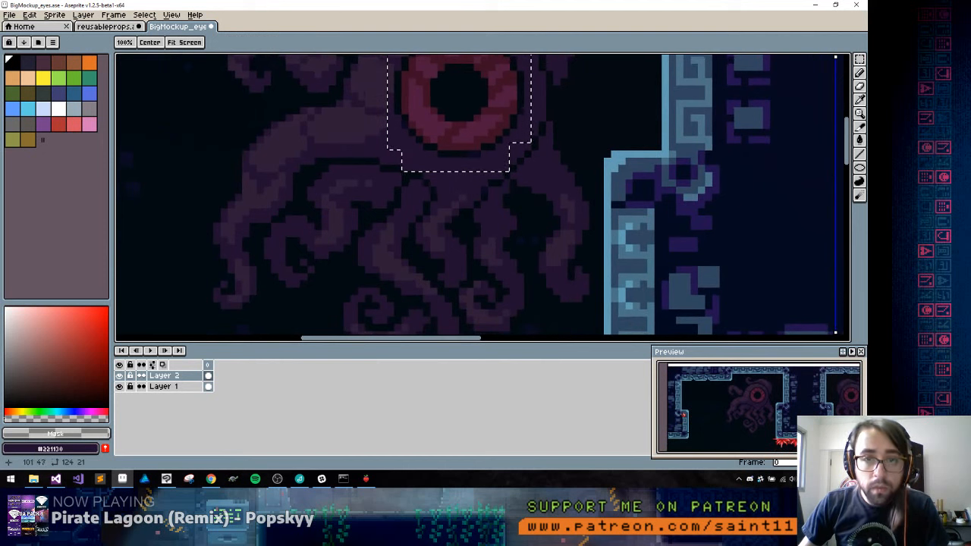
pyautogui.click(477, 146)
pyautogui.hotkey('ctrl', 'z')
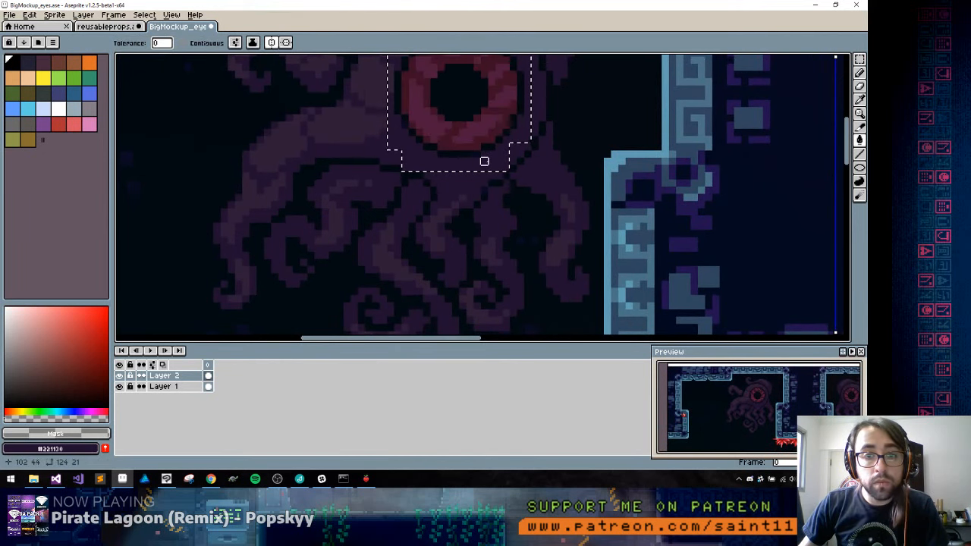
pyautogui.press('b')
pyautogui.keyDown('alt'); pyautogui.click(455, 154); pyautogui.keyUp('alt')
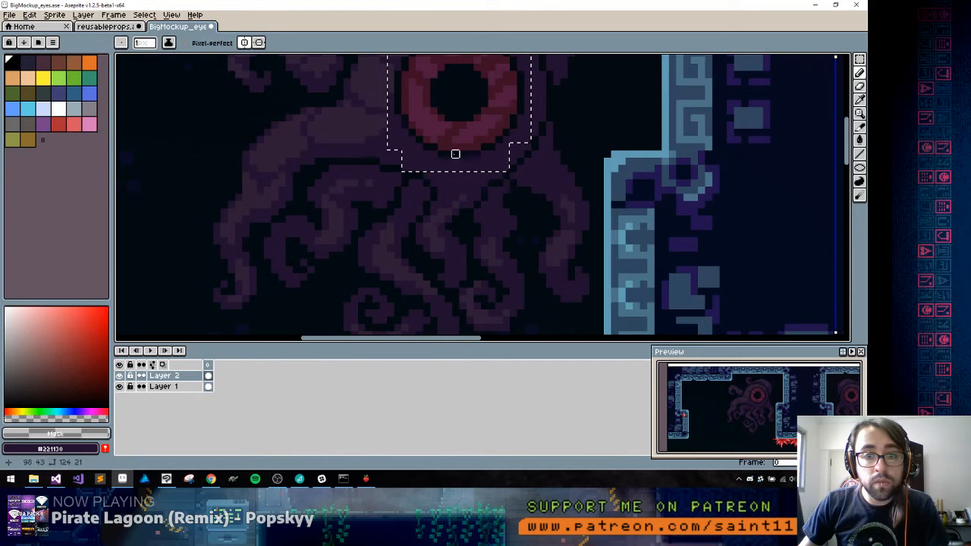
pyautogui.moveTo(461, 154); pyautogui.dragTo(506, 154)
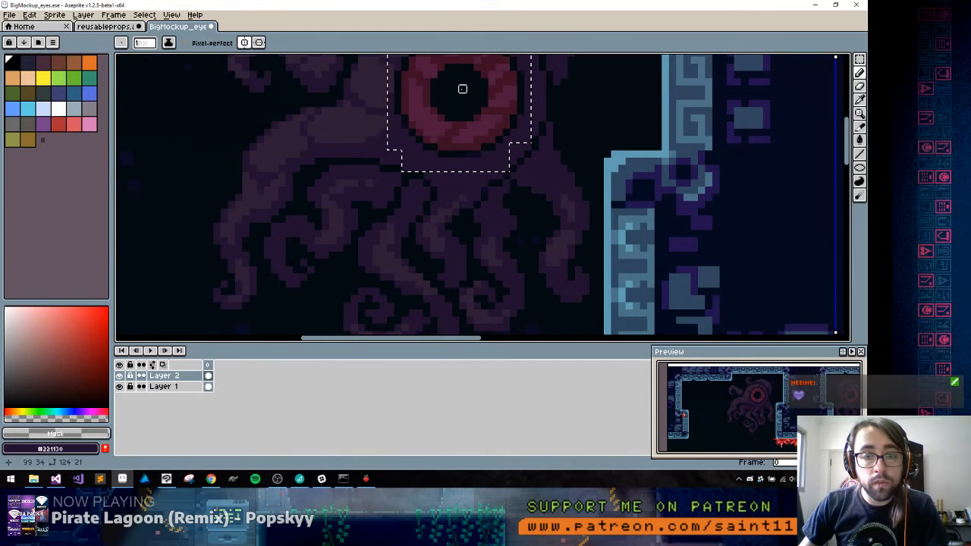
# Sample #05070e from the eye-hole prop in reusableprops, fill the mockup eye's pupil and outline with it, and deselect
pyautogui.hotkey('ctrl', 'Tab')
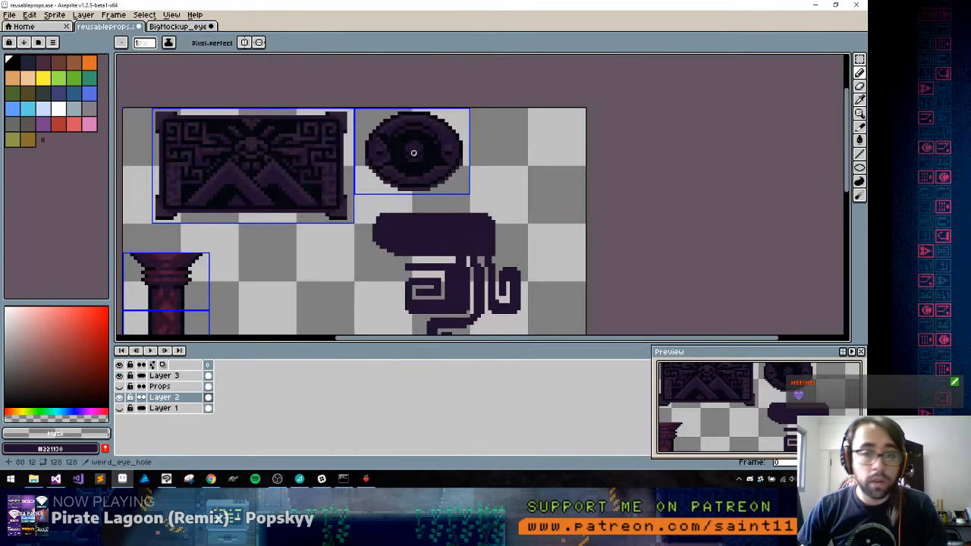
pyautogui.keyDown('alt'); pyautogui.click(403, 155); pyautogui.keyUp('alt')
pyautogui.hotkey('ctrl', 'Tab')
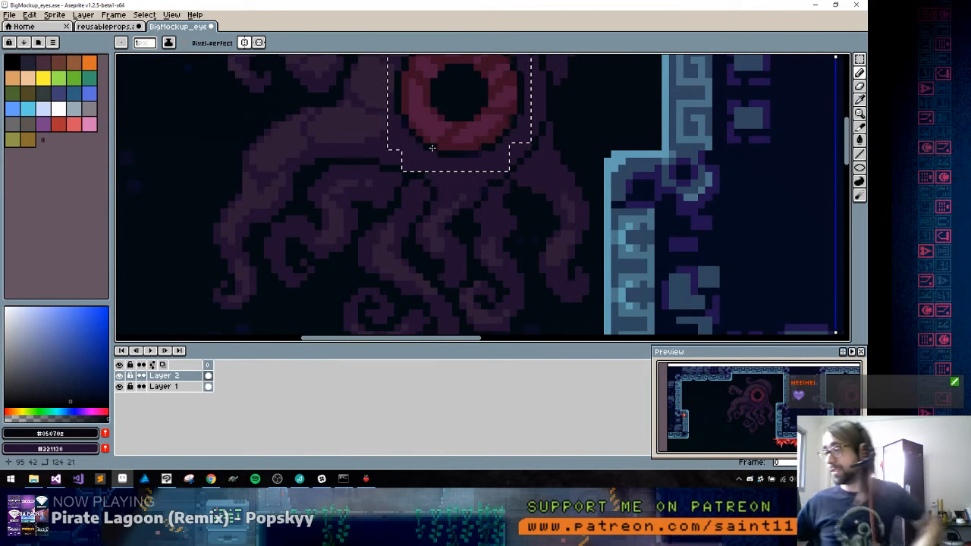
pyautogui.press('g')
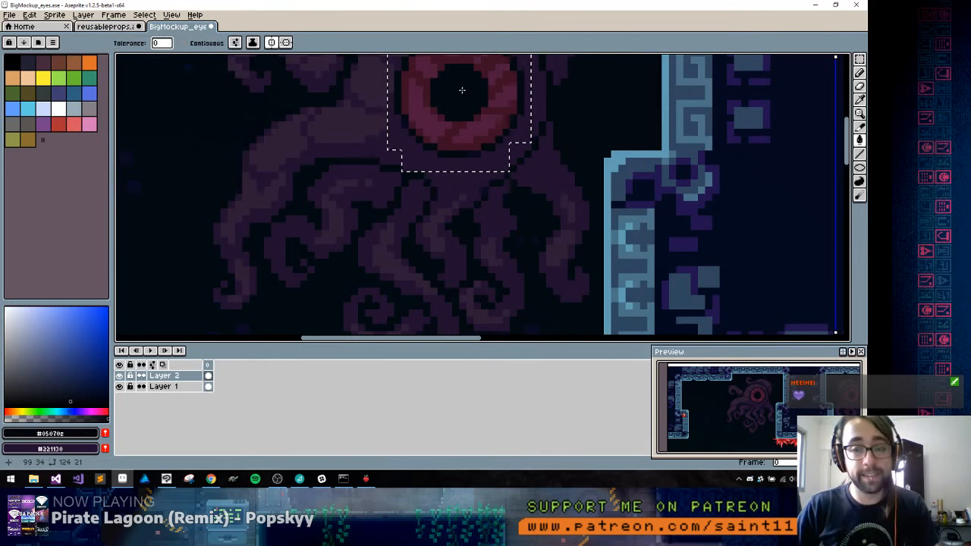
pyautogui.moveTo(460, 90); pyautogui.dragTo(440, 191)
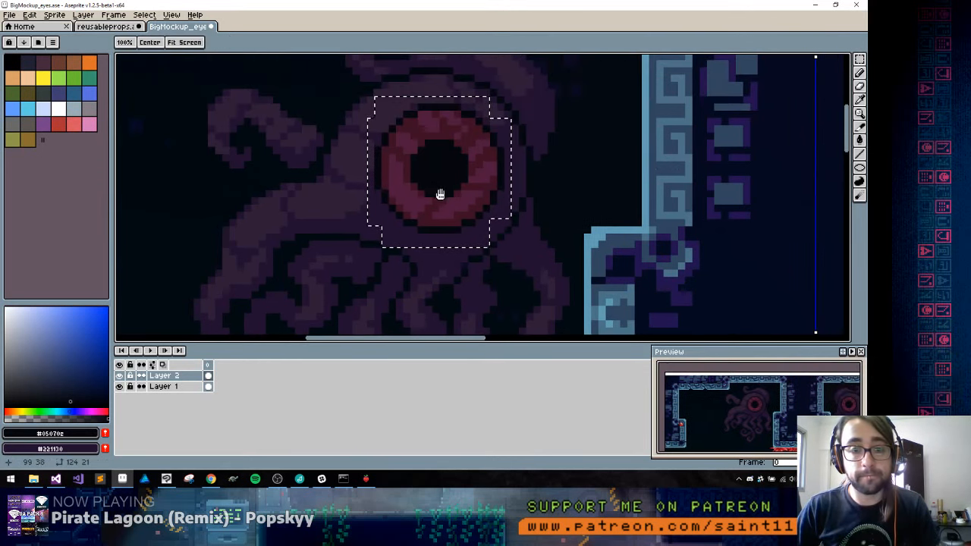
pyautogui.hotkey('ctrl', 'd')
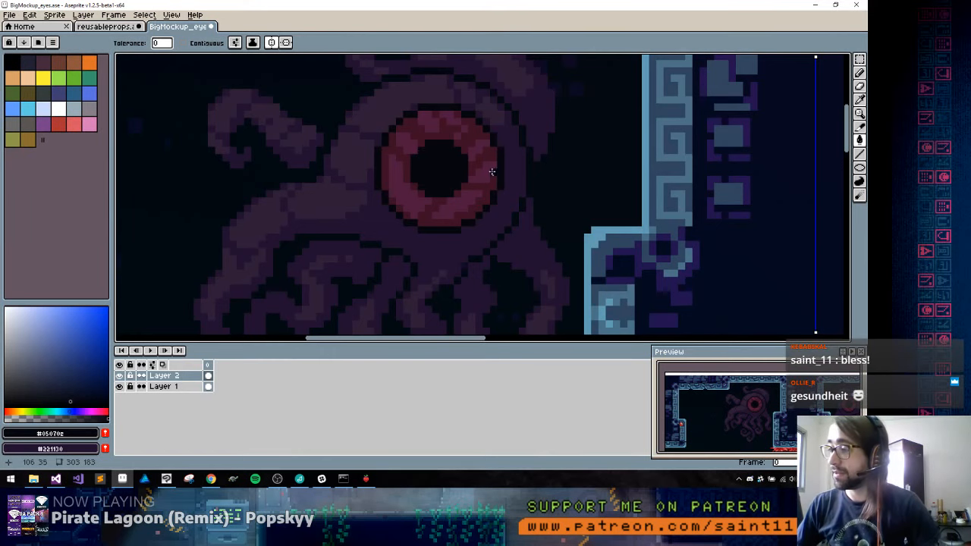
# Draw the eyelid crease arching over and down the right side of the eye in #05070e
pyautogui.moveTo(493, 186); pyautogui.dragTo(524, 160)
pyautogui.press('b')
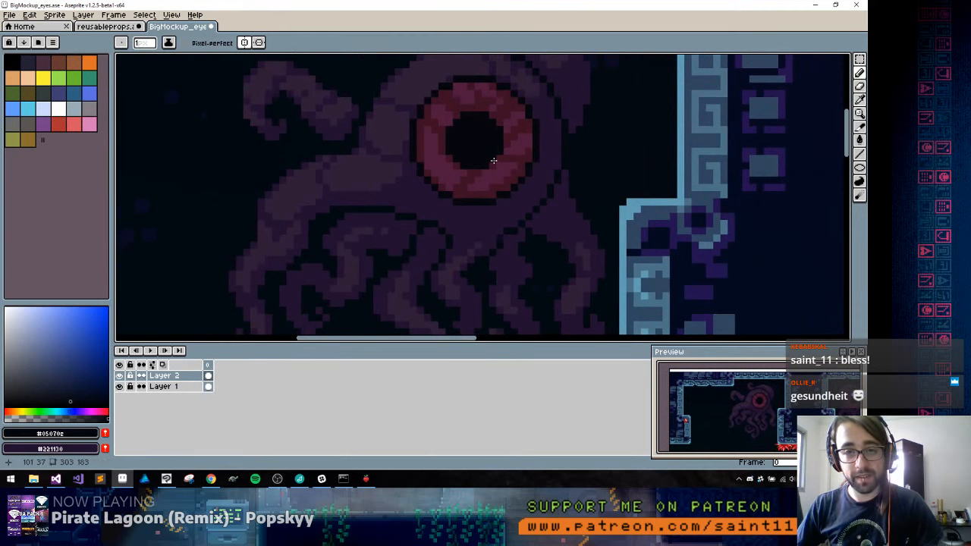
pyautogui.moveTo(510, 201)
pyautogui.mouseDown()
pyautogui.moveTo(516, 189)
pyautogui.moveTo(505, 208)
pyautogui.mouseUp()
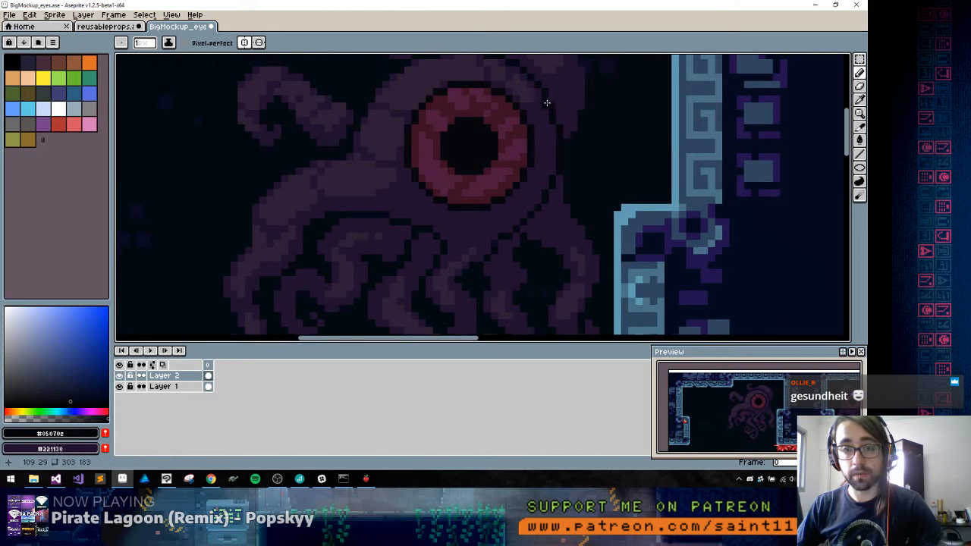
pyautogui.moveTo(552, 108); pyautogui.dragTo(564, 186)
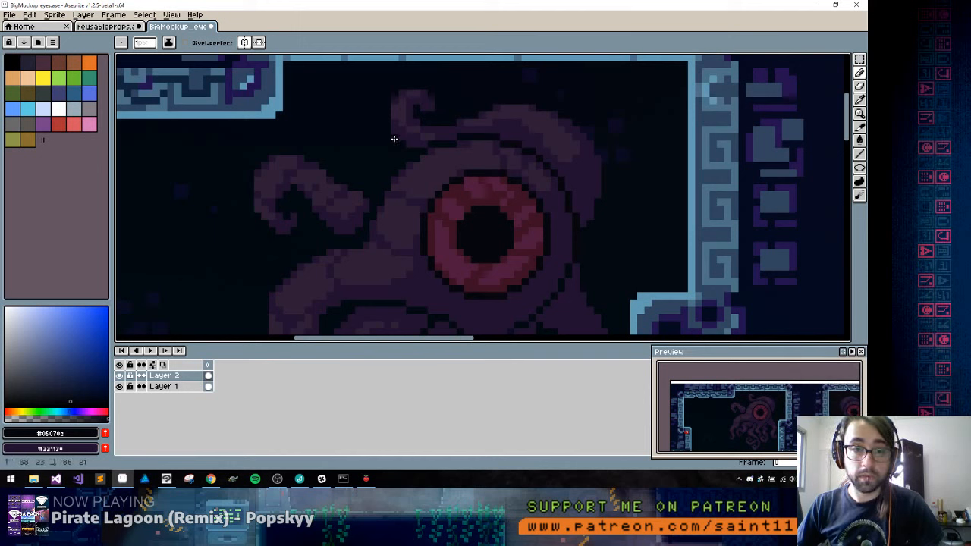
pyautogui.moveTo(436, 199); pyautogui.dragTo(547, 133)
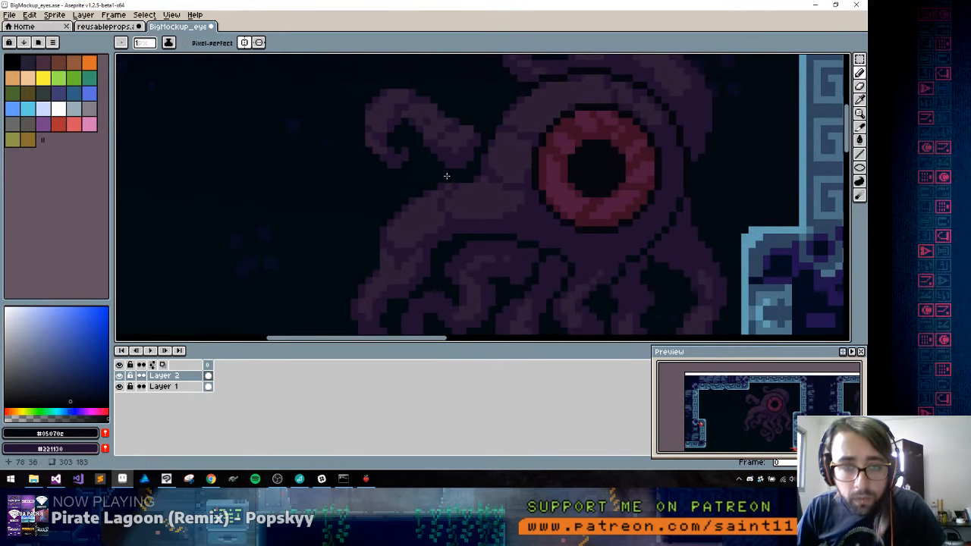
# Hide Layer 1 and fill the gap between the upper-left tentacle and the body with #05070e
pyautogui.click(119, 387)
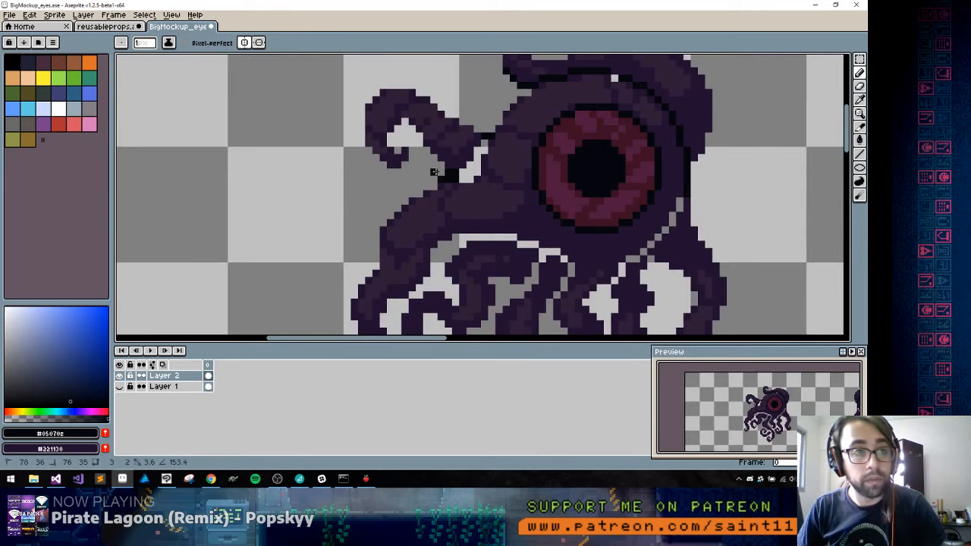
pyautogui.press('g')
pyautogui.click(469, 176)
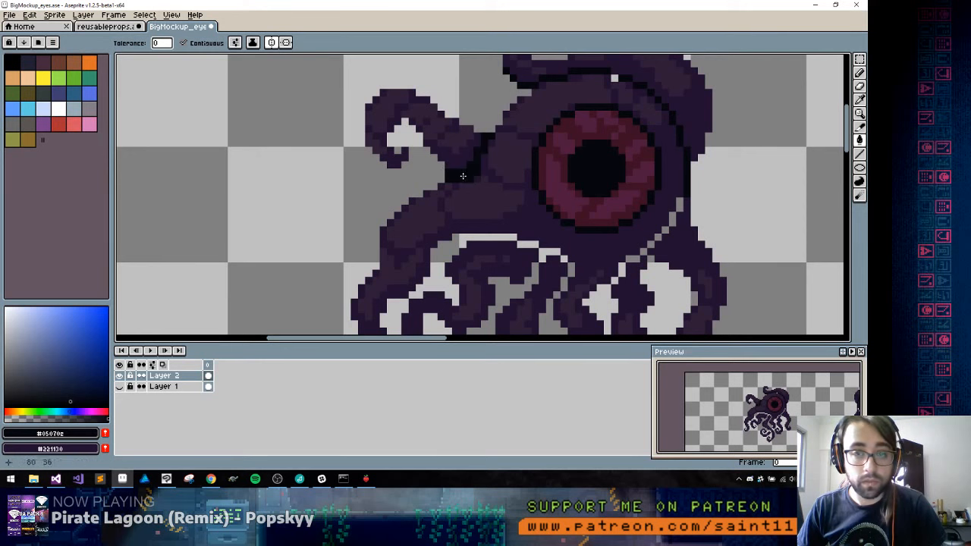
# Try to bucket-fill the gap above the small left tentacles with #05070e, and undo the fill
pyautogui.moveTo(499, 252); pyautogui.dragTo(481, 162)
pyautogui.click(458, 145)
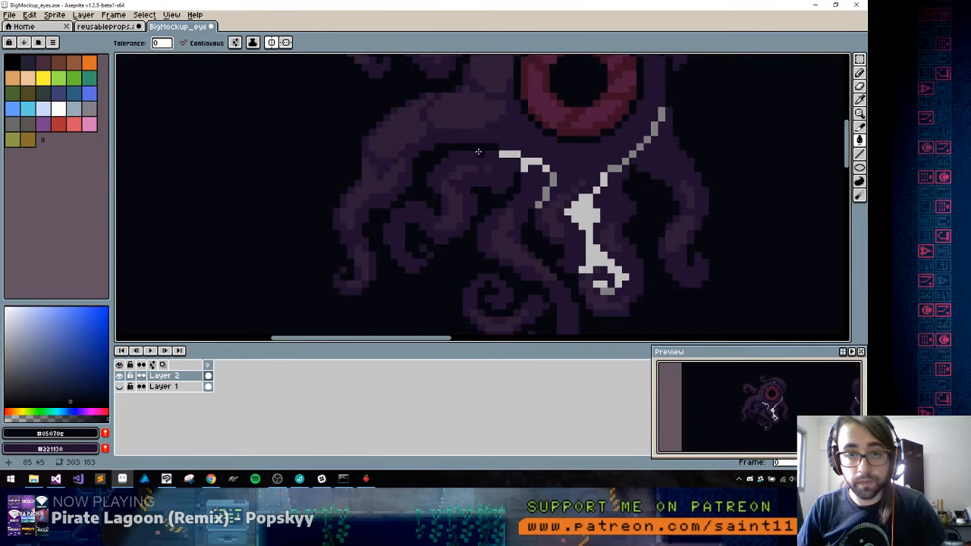
pyautogui.hotkey('ctrl', 'z')
# Draw #05070e lines along the gaps between the tentacle bases below the eye and the diagonal crease on its right
pyautogui.press('b')
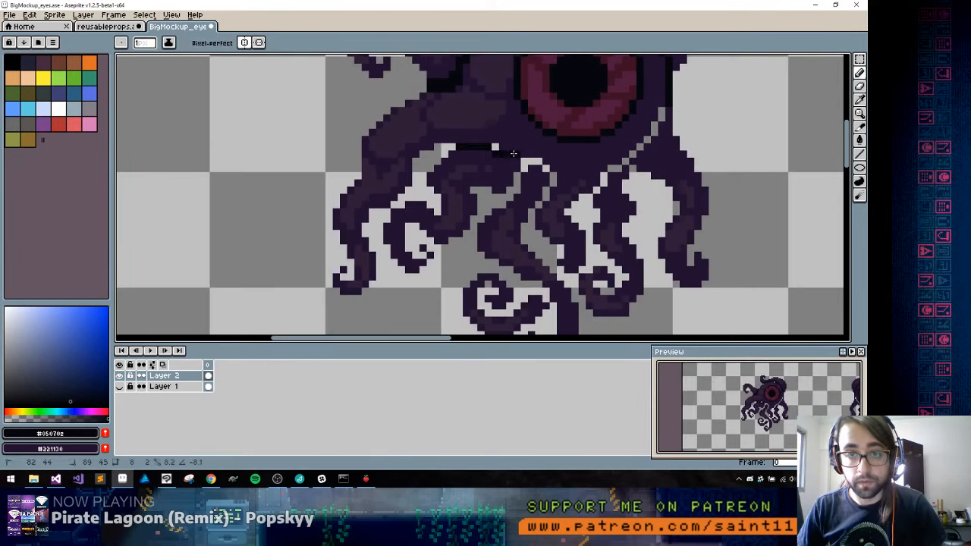
pyautogui.keyDown('shift'); pyautogui.click(518, 156); pyautogui.keyUp('shift')
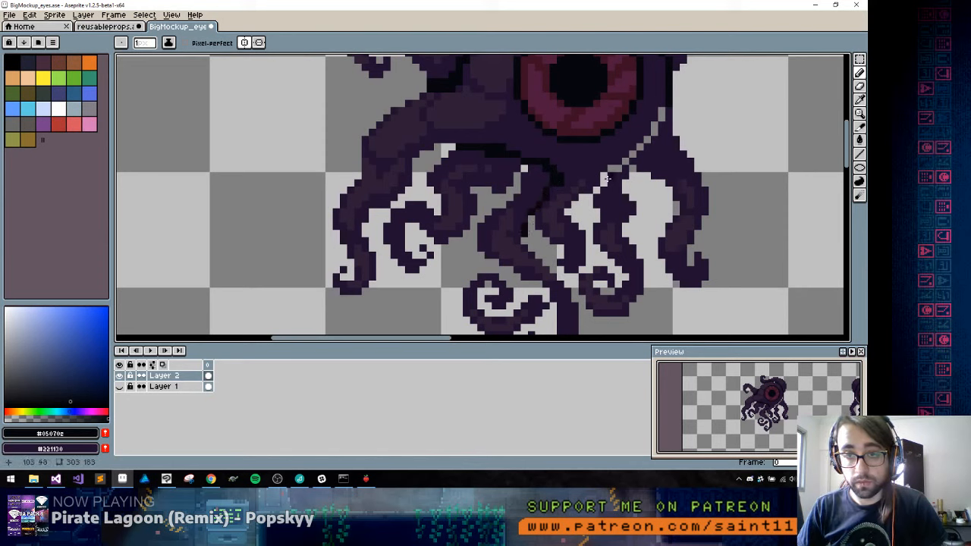
pyautogui.moveTo(604, 180)
pyautogui.mouseDown()
pyautogui.moveTo(645, 144)
pyautogui.moveTo(682, 88)
pyautogui.moveTo(641, 176)
pyautogui.moveTo(632, 157)
pyautogui.moveTo(647, 135)
pyautogui.mouseUp()
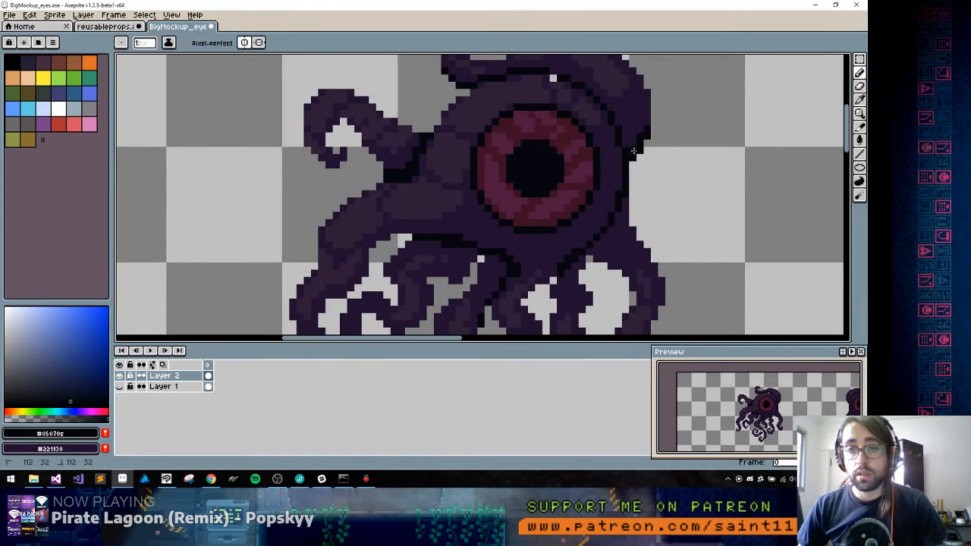
pyautogui.scroll(-3, 648, 120)
pyautogui.scroll(3, 630, 109)
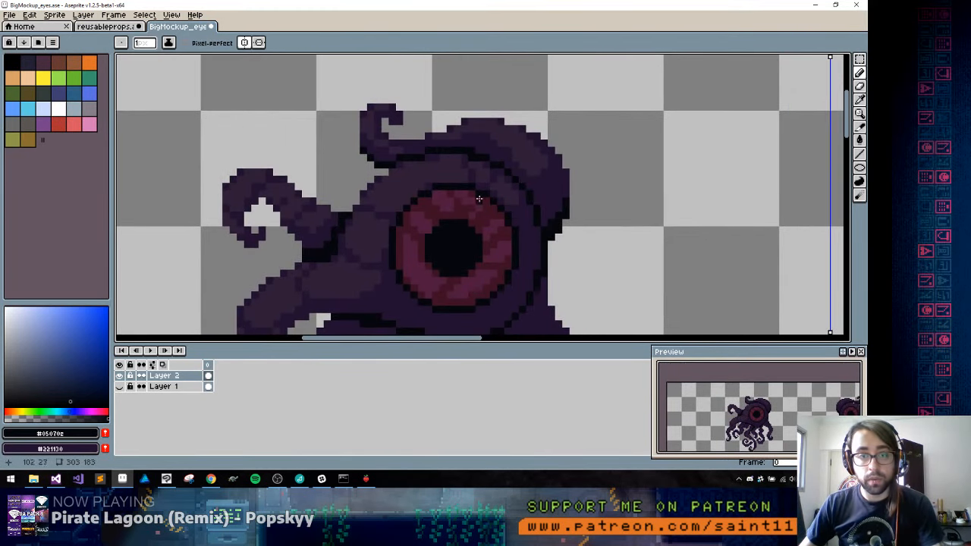
# Fill the small gaps where the central lower tentacles cross and where they join below the eye with #05070e
pyautogui.scroll(-3, 424, 159)
pyautogui.scroll(3, 430, 290)
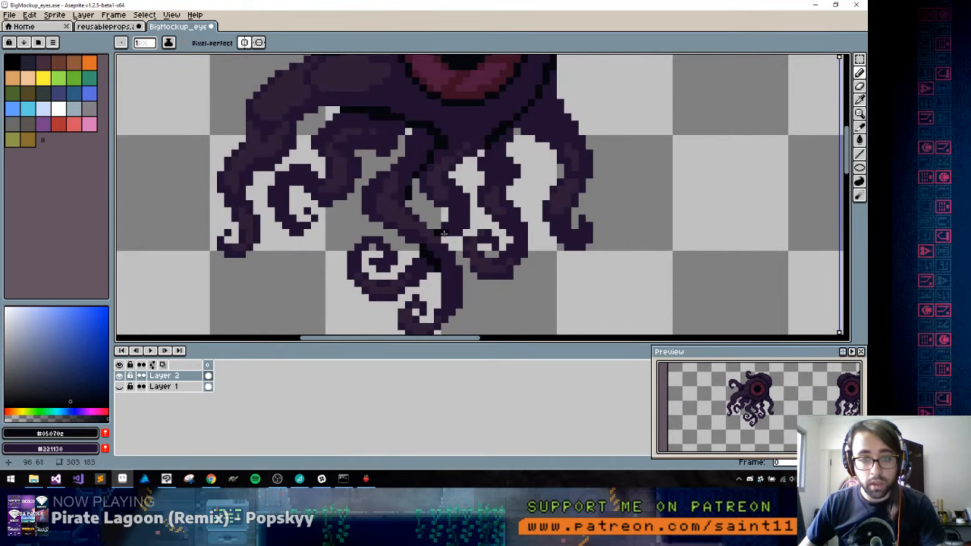
pyautogui.press('g')
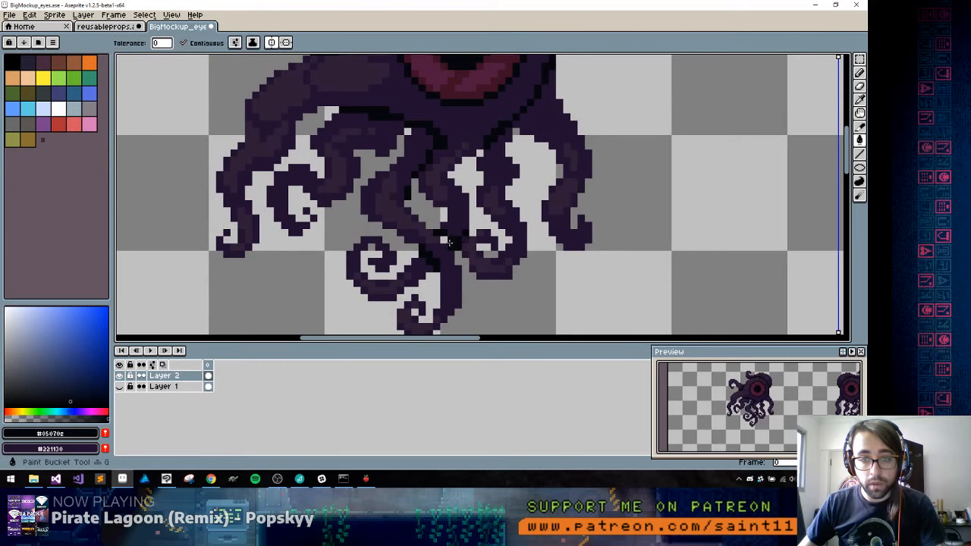
pyautogui.press('b')
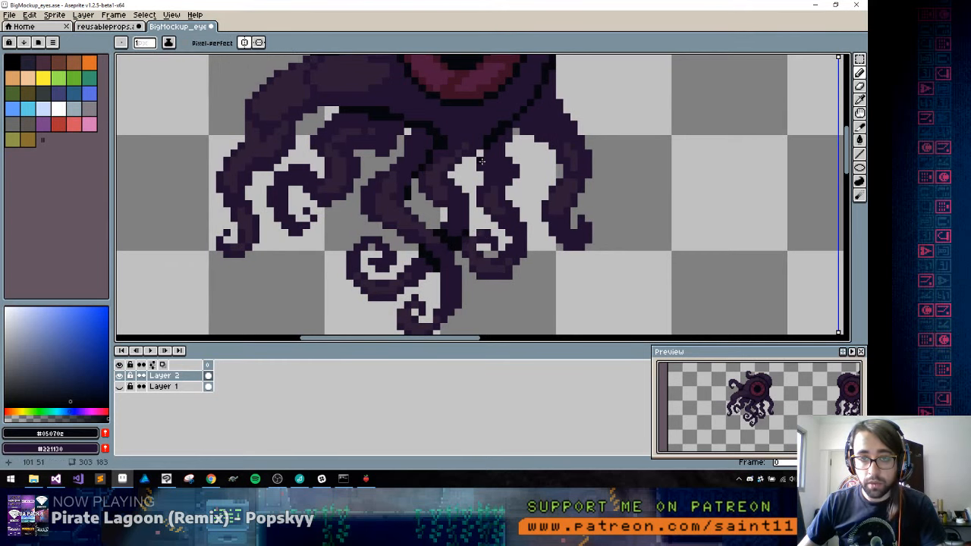
pyautogui.moveTo(478, 154); pyautogui.dragTo(464, 167)
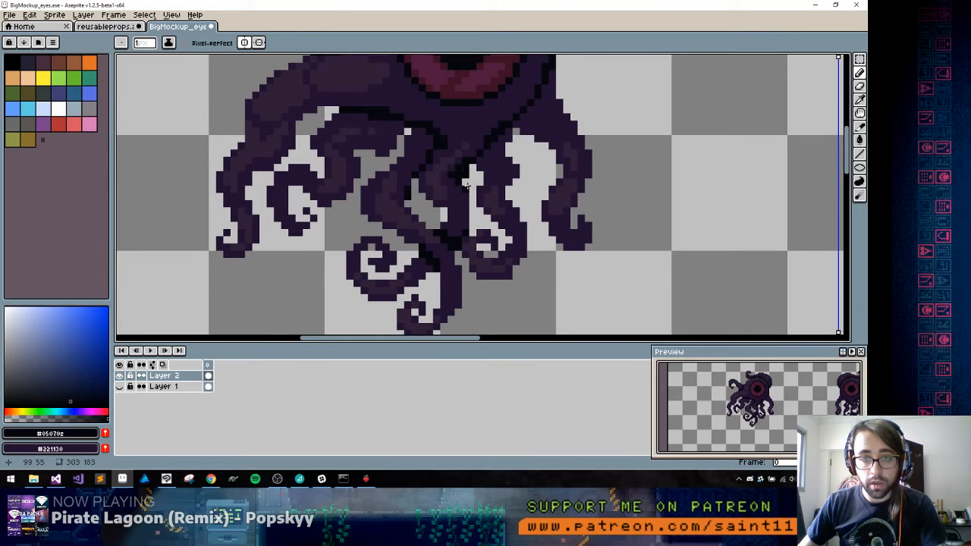
pyautogui.keyDown('alt'); pyautogui.click(467, 186); pyautogui.keyUp('alt')
# Show Layer 1 behind the creatures and turn off the horizontal symmetry
pyautogui.scroll(-6, 483, 230)
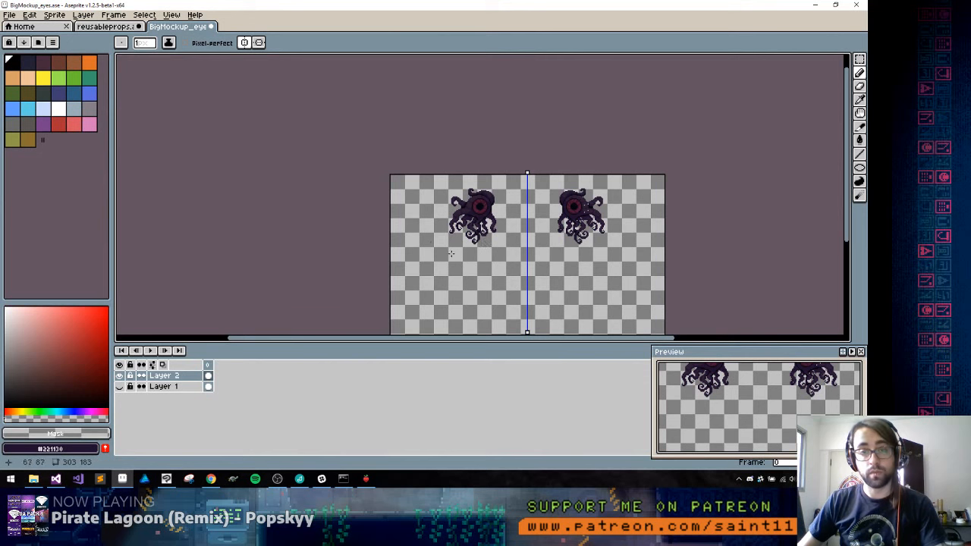
pyautogui.moveTo(485, 243)
pyautogui.mouseDown()
pyautogui.moveTo(423, 147)
pyautogui.moveTo(430, 166)
pyautogui.mouseUp()
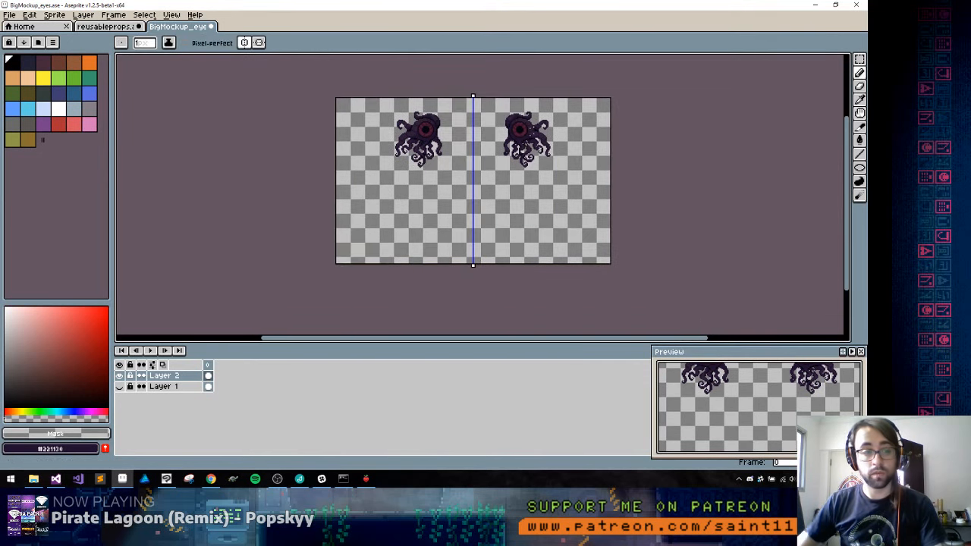
pyautogui.click(120, 387)
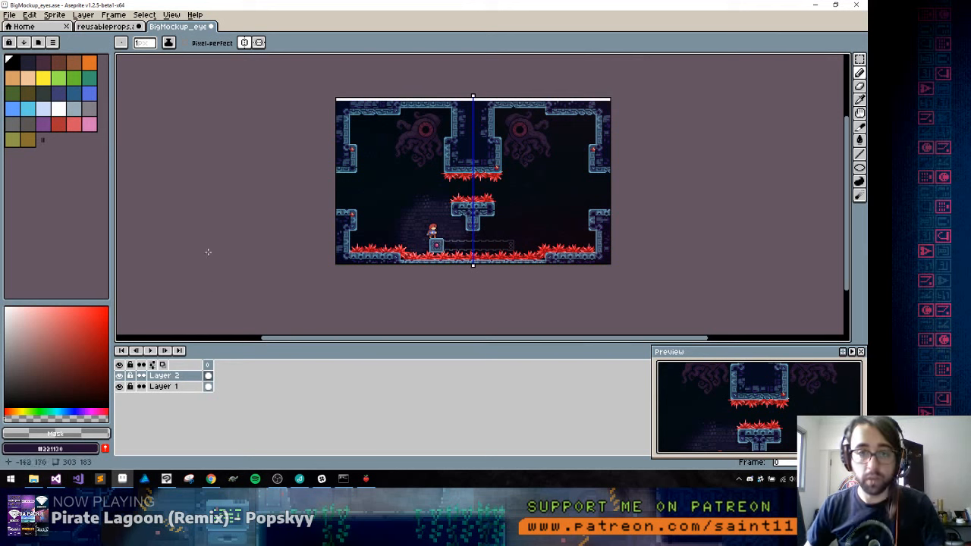
pyautogui.click(243, 42)
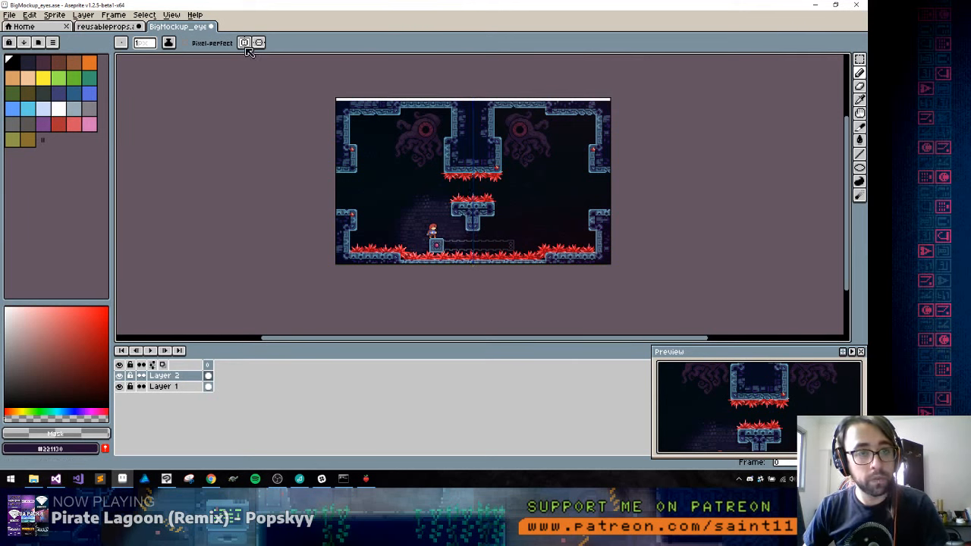
# Capture the whole mockup room with the Snipping Tool, close the snip and return to Aseprite
pyautogui.click(182, 479)
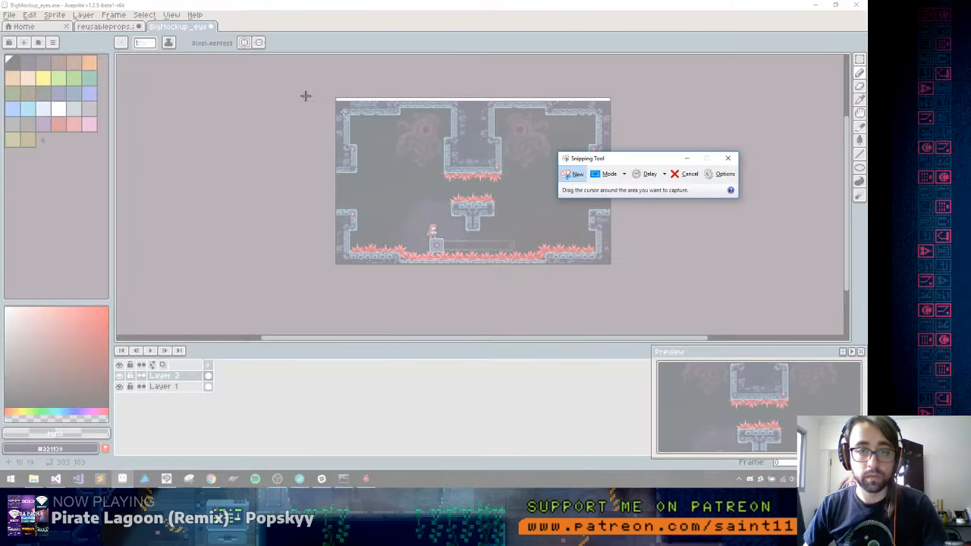
pyautogui.moveTo(336, 99); pyautogui.dragTo(609, 263)
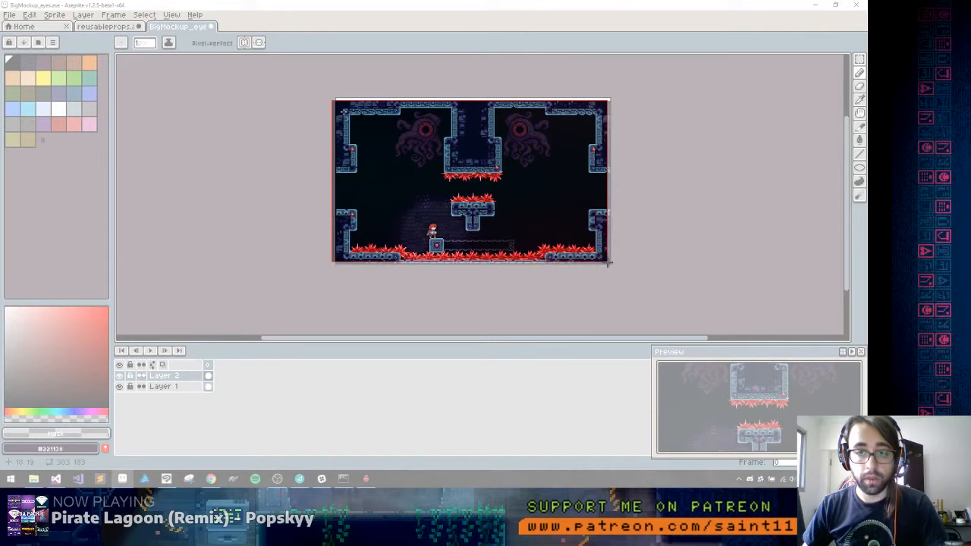
pyautogui.hotkey('alt', 'Tab')
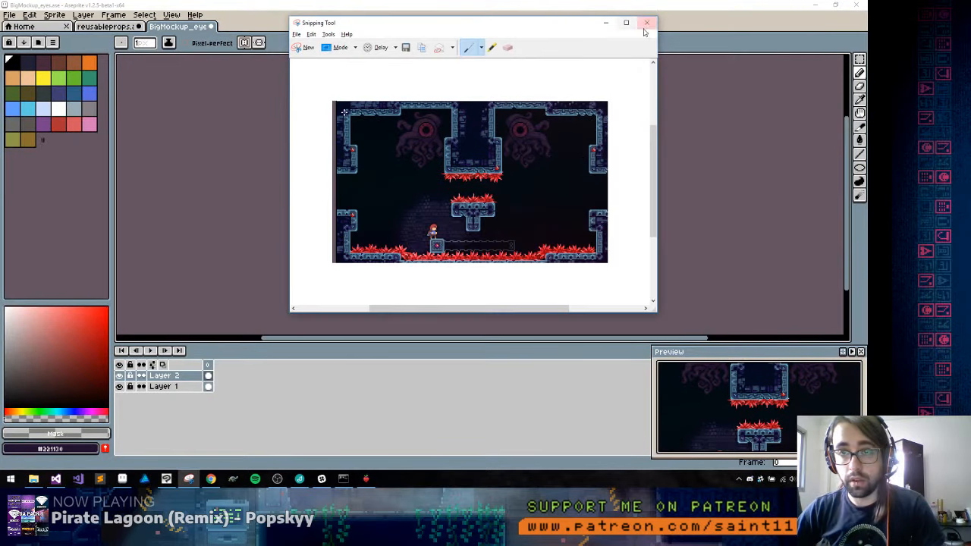
pyautogui.click(646, 23)
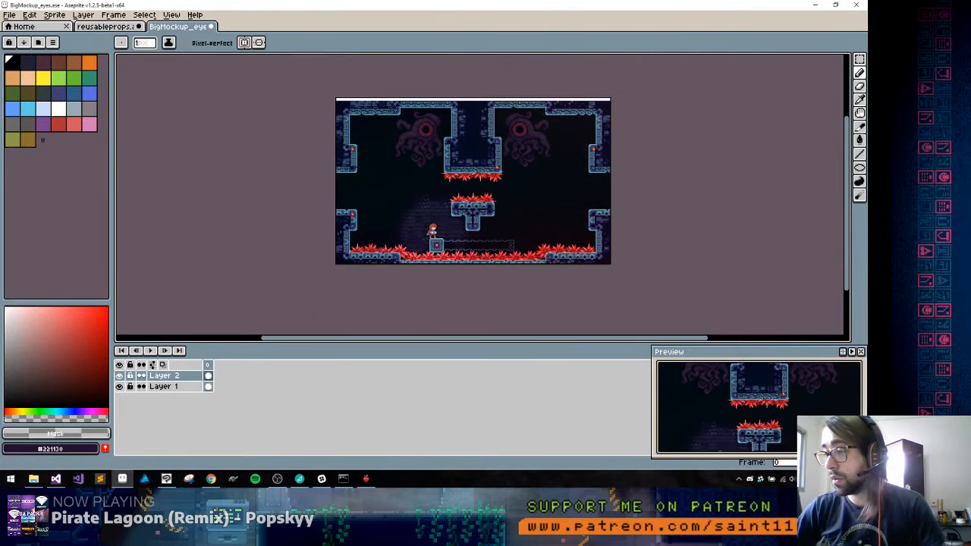
pyautogui.hotkey('alt', 'Tab')
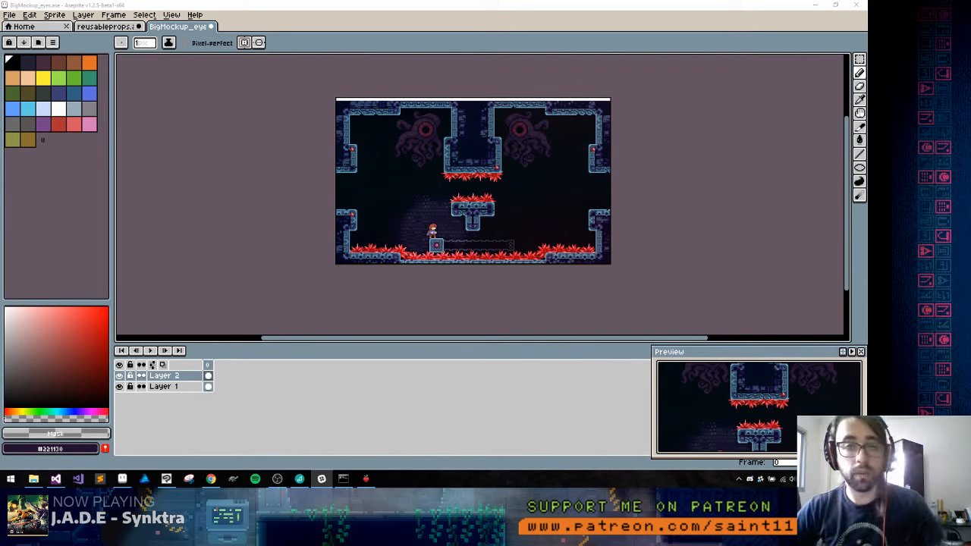
pyautogui.click(495, 85)
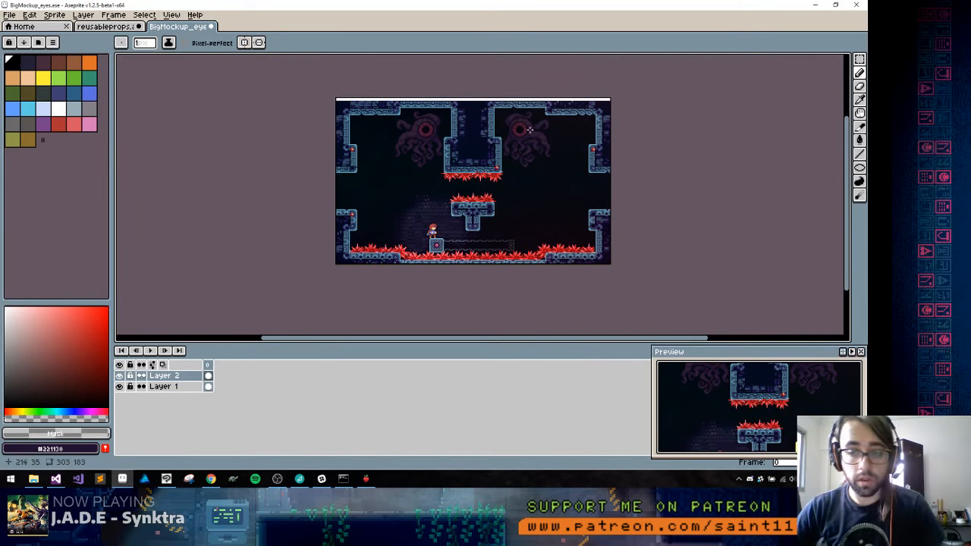
pyautogui.press('m')
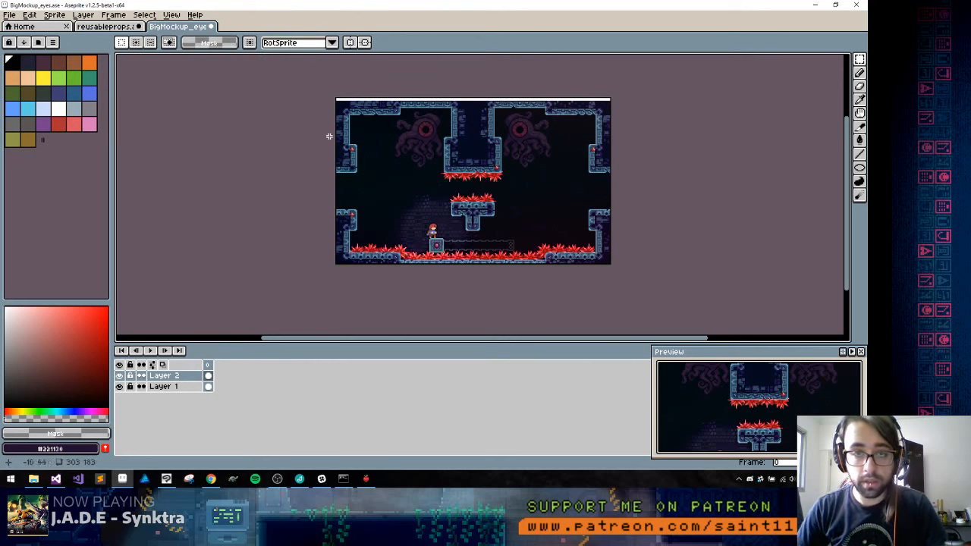
pyautogui.moveTo(400, 106); pyautogui.dragTo(458, 179)
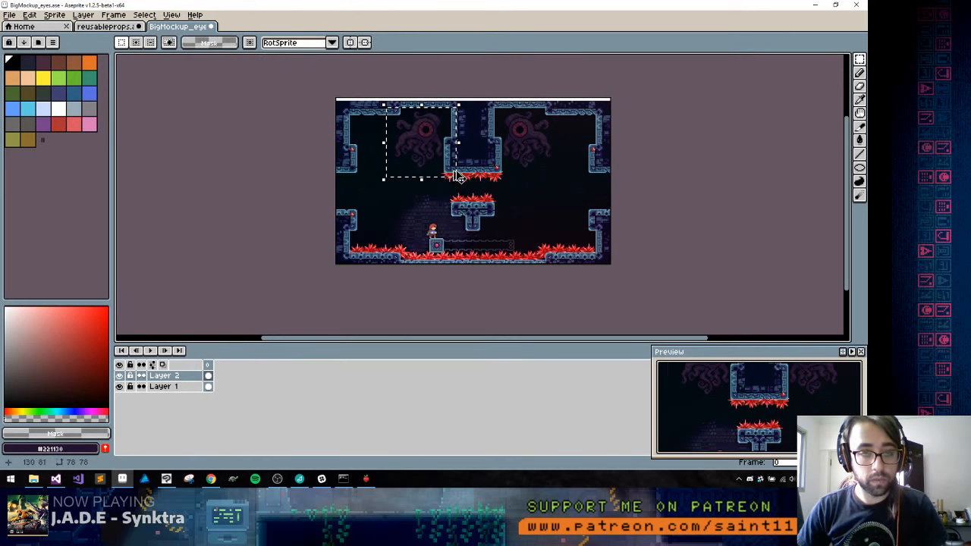
pyautogui.scroll(3, 429, 155)
pyautogui.moveTo(403, 133); pyautogui.dragTo(448, 231)
pyautogui.hotkey('ctrl', 'd')
pyautogui.moveTo(384, 157); pyautogui.dragTo(373, 139)
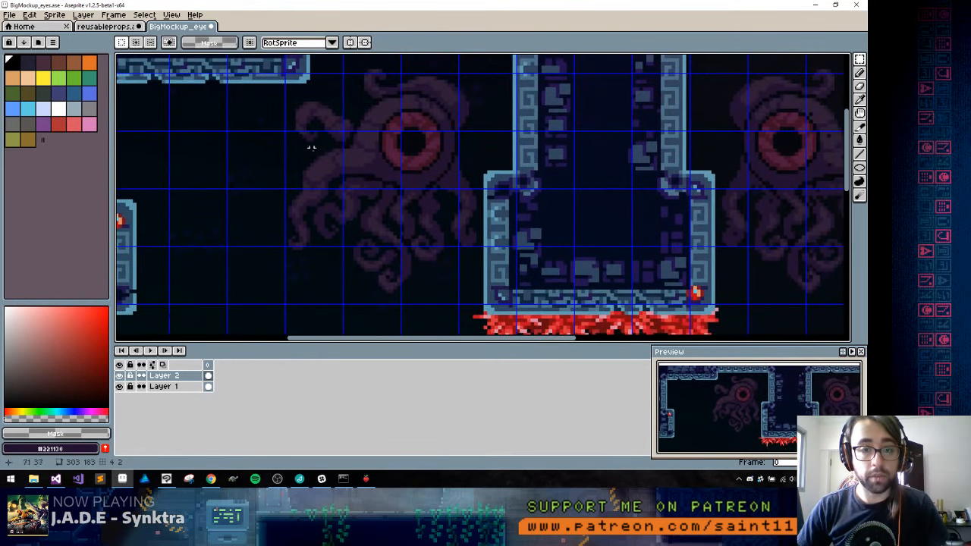
# Nudge the left creature slightly down and left to fit the grid, and select the 64 × 64 grid-snapped area around it
pyautogui.scroll(1, 354, 165)
pyautogui.scroll(-4, 360, 164)
pyautogui.moveTo(285, 104); pyautogui.dragTo(453, 248)
pyautogui.click(369, 220)
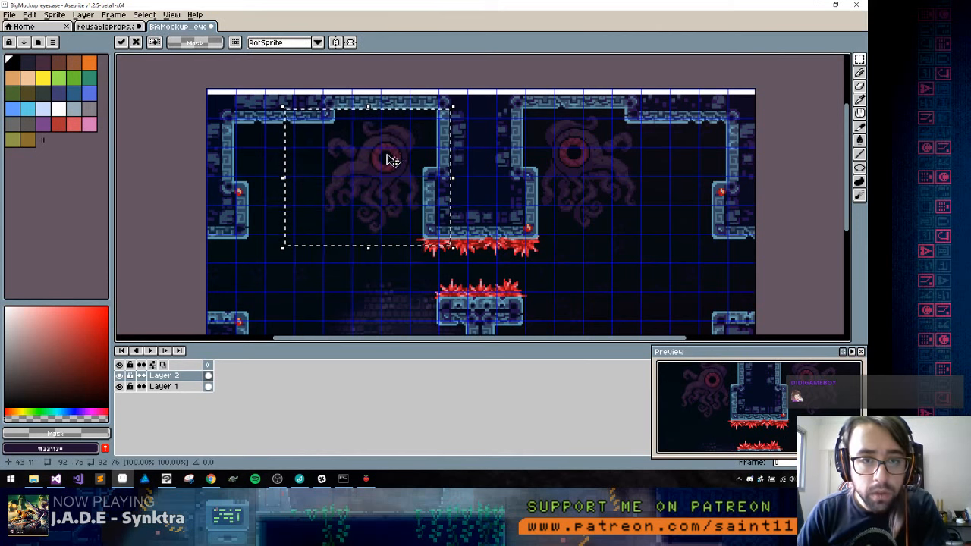
pyautogui.hotkey('ctrl', 'd')
pyautogui.hotkey('shift', 's')
pyautogui.moveTo(330, 129); pyautogui.dragTo(442, 240)
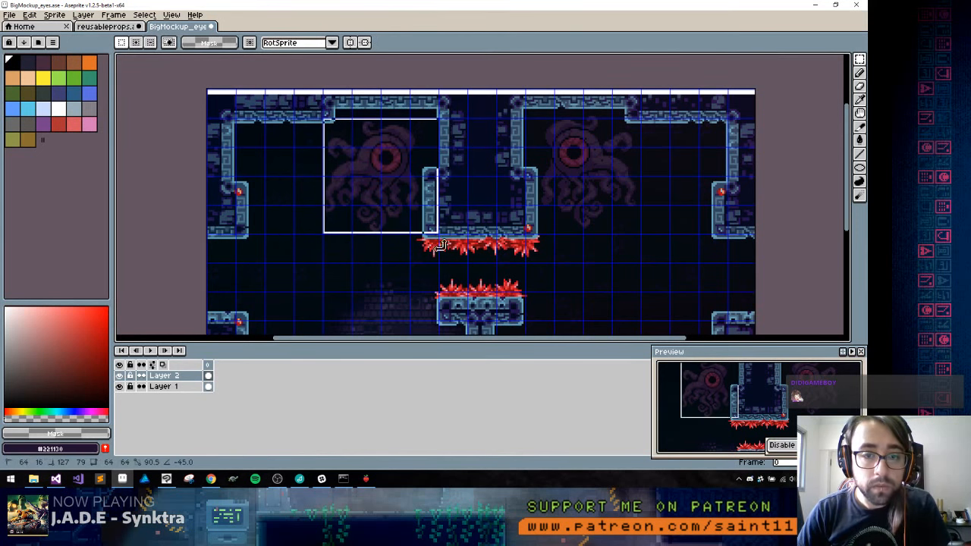
# Check the selected creature with Layer 1 hidden, show the layer again and copy the creature into a new sprite
pyautogui.click(120, 387)
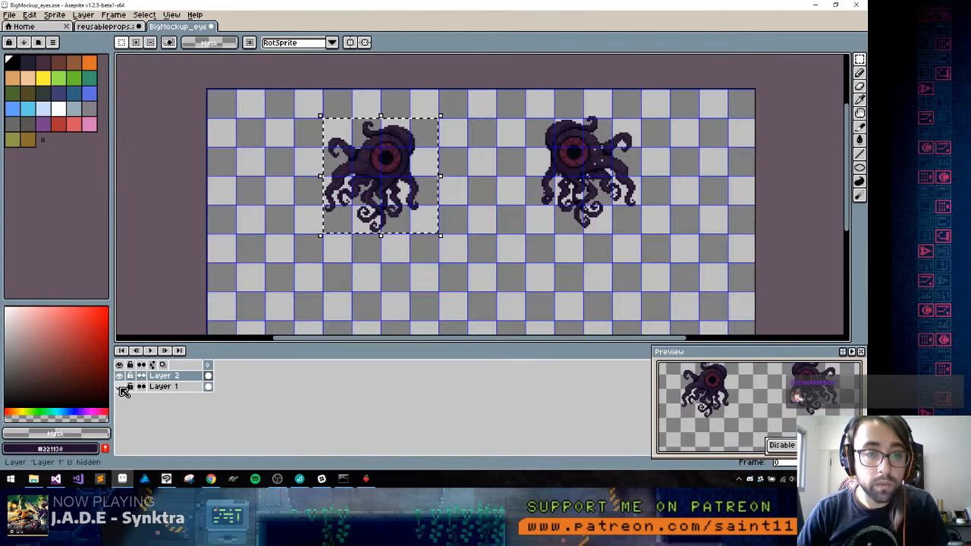
pyautogui.click(120, 387)
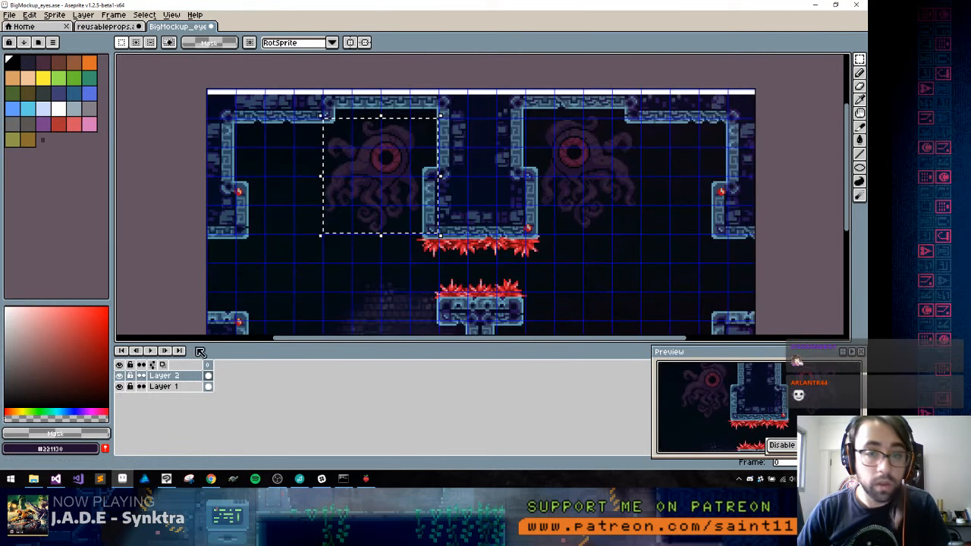
pyautogui.hotkey('ctrl', 'n')
pyautogui.press('Return')
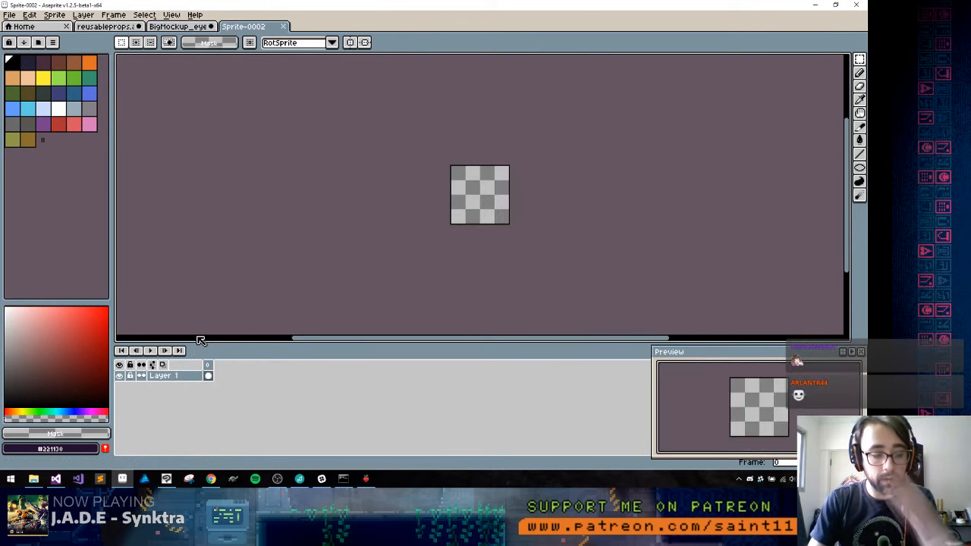
pyautogui.hotkey('ctrl', 'v')
# Save the new sprite as huge_bg_eye.png in the 5-temple folder and close it
pyautogui.hotkey('ctrl', 's')
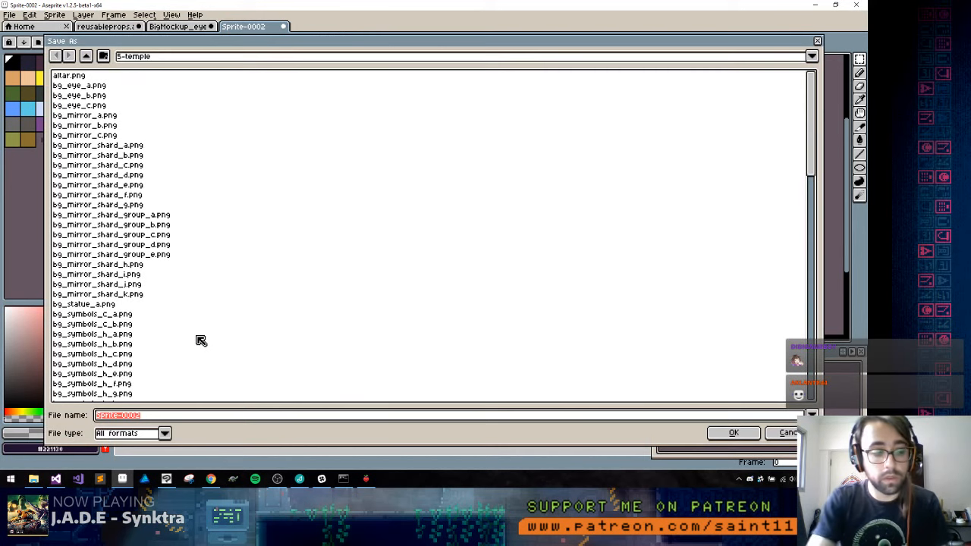
pyautogui.write('huge_bg_eye.png')
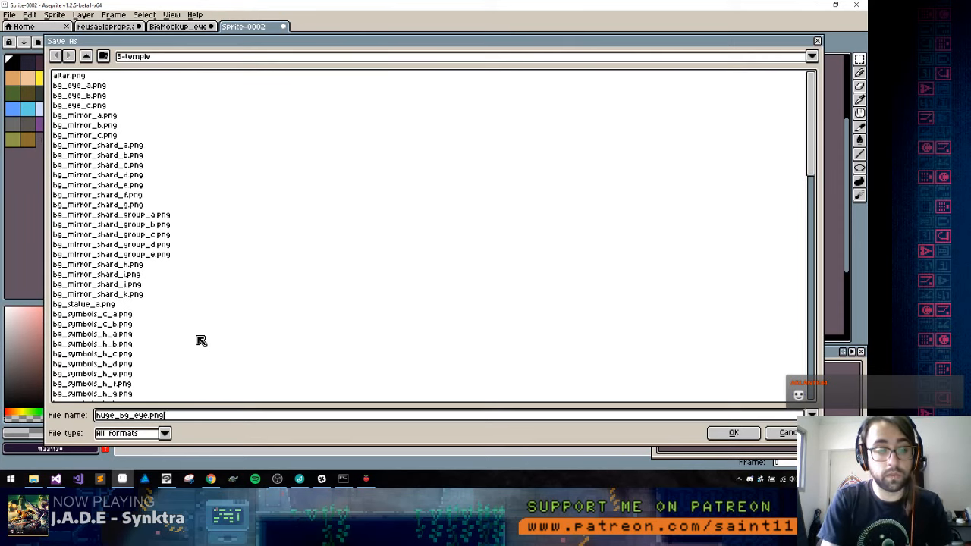
pyautogui.press('Return')
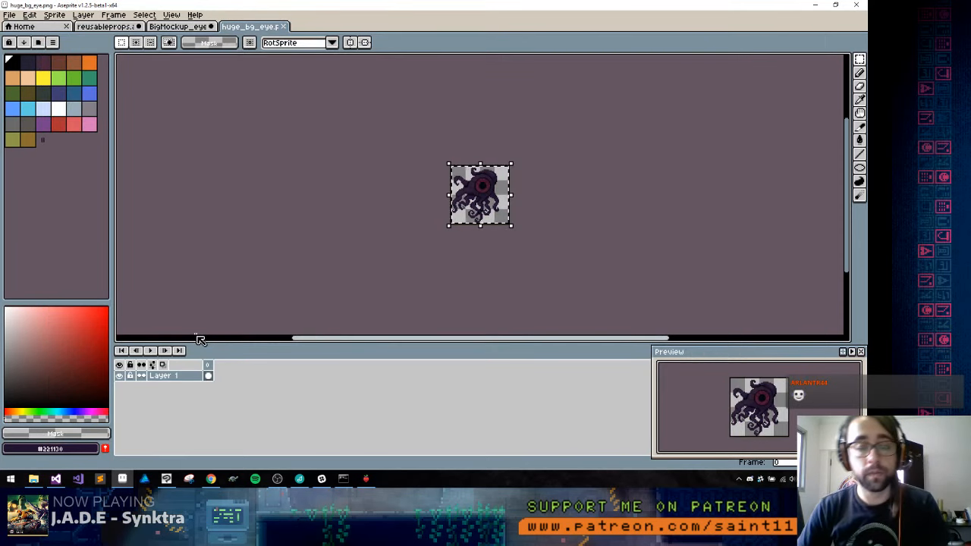
pyautogui.hotkey('ctrl', 'w')
# Clear the selection in the BigMockup_eyes mockup, save the file and close it
pyautogui.click(459, 223)
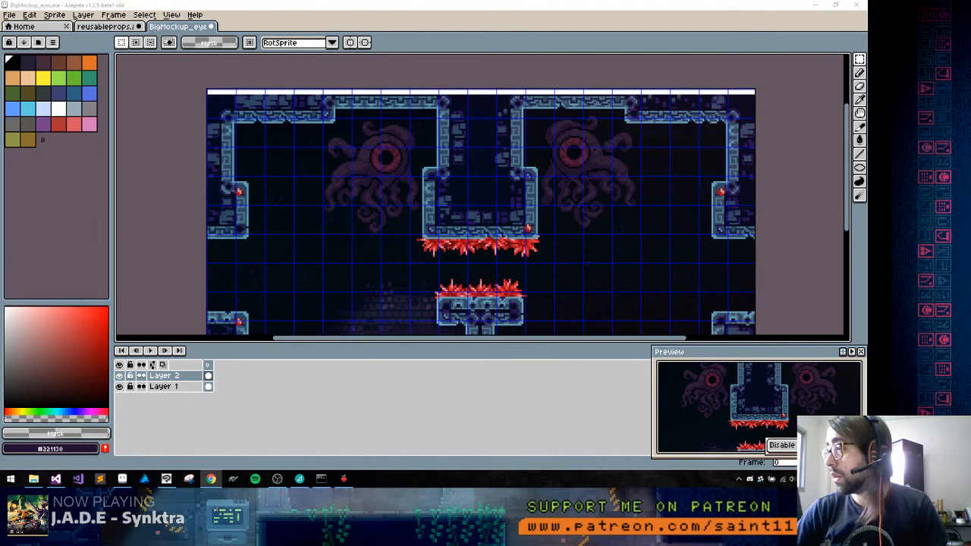
pyautogui.click(186, 30)
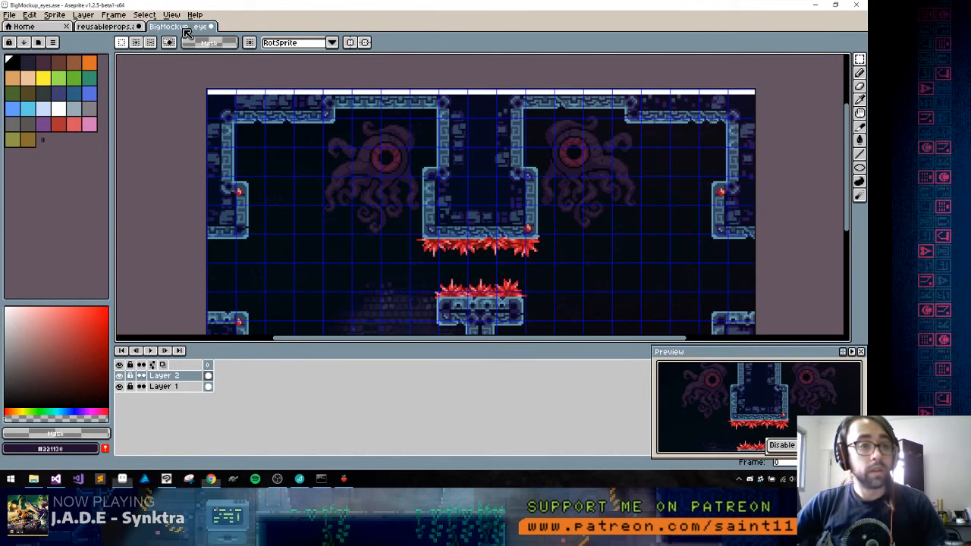
pyautogui.hotkey('ctrl', 's')
pyautogui.hotkey('ctrl', 'w')
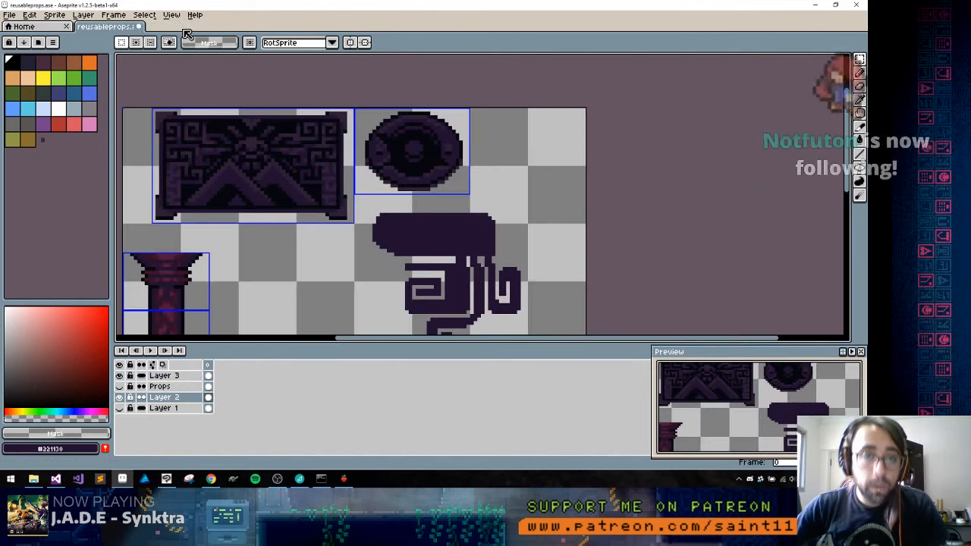
pyautogui.hotkey('alt', 'Tab')
pyautogui.hotkey('alt', 'Tab')
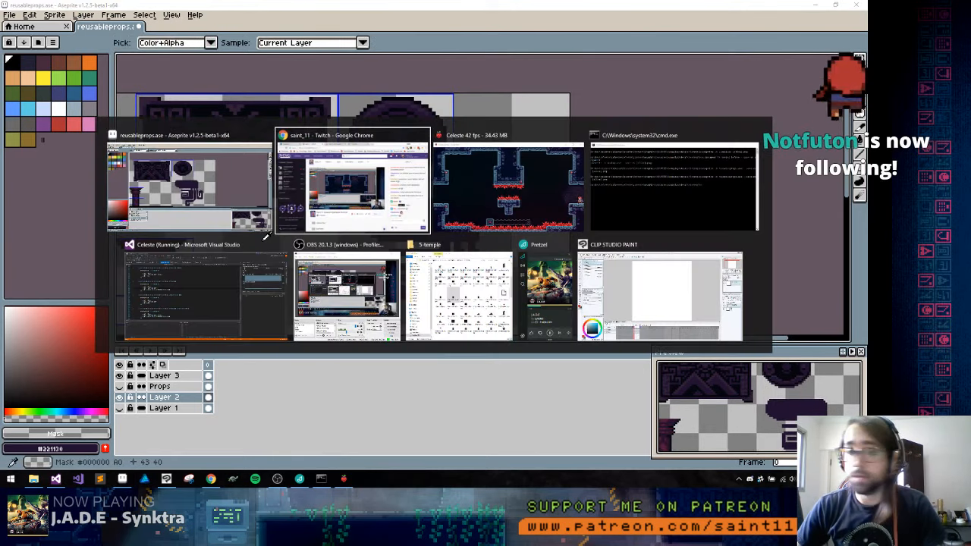
pyautogui.hotkey('alt', 'Tab')
pyautogui.hotkey('alt', 'Tab')
pyautogui.hotkey('alt', 'Tab')
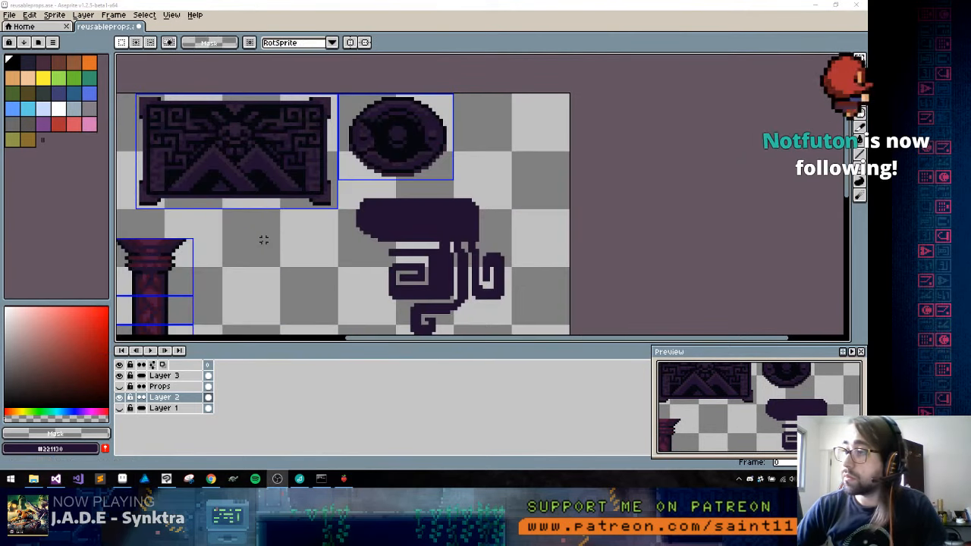
# Pencil in #221130 to extend the thin horizontal tentacle's left tip upward and thicken the underside of the purple head shape by one row
pyautogui.moveTo(433, 269); pyautogui.dragTo(453, 214)
pyautogui.press('b')
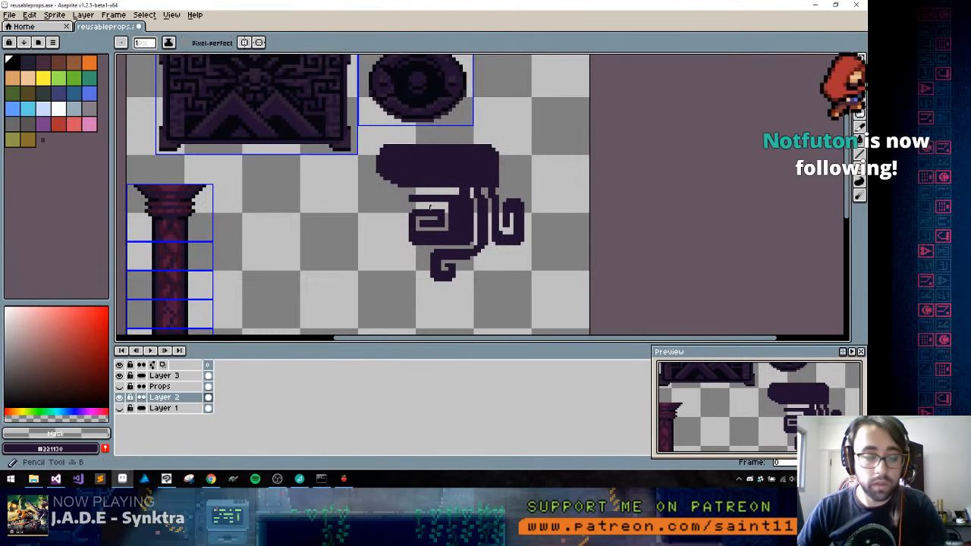
pyautogui.keyDown('alt'); pyautogui.click(416, 168); pyautogui.keyUp('alt')
pyautogui.scroll(1, 444, 196)
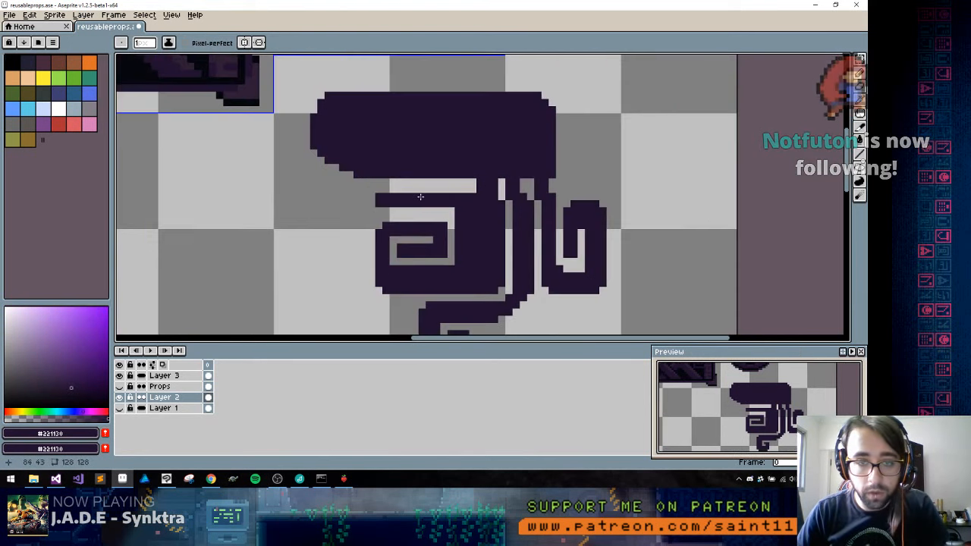
pyautogui.click(366, 196)
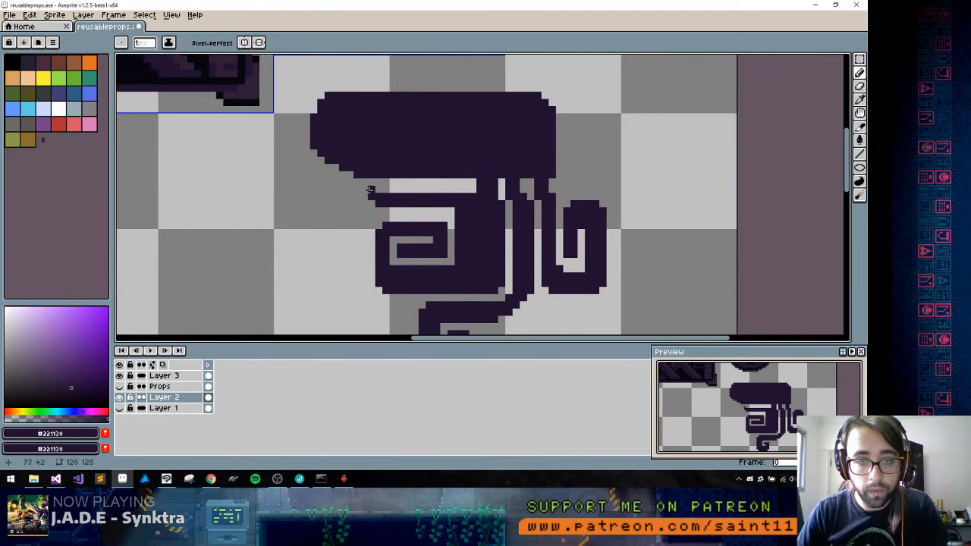
pyautogui.click(368, 190)
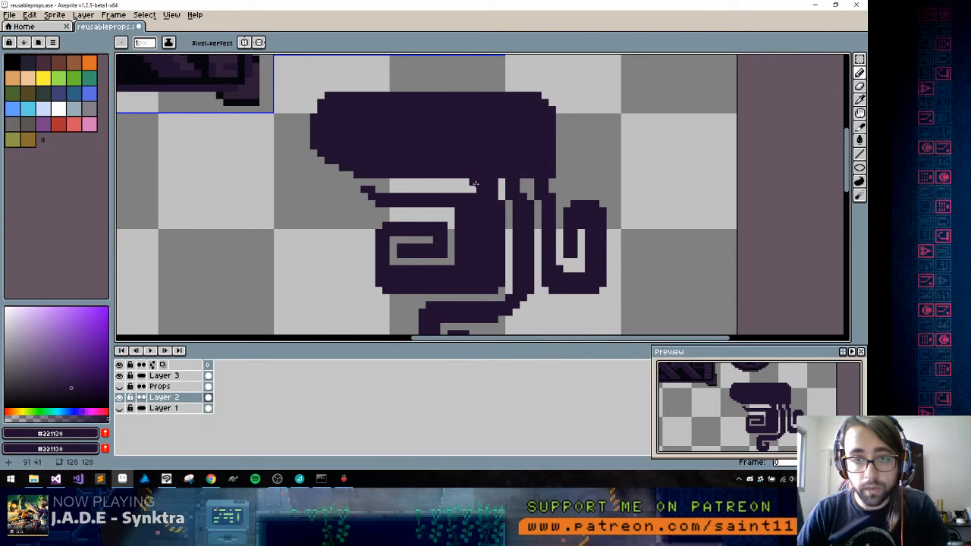
pyautogui.moveTo(475, 184); pyautogui.dragTo(380, 183)
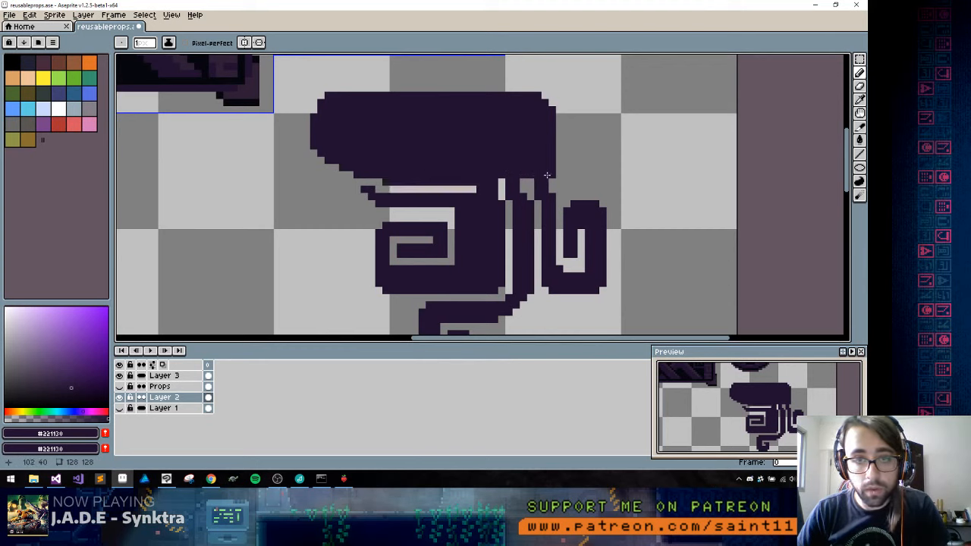
# Reshape the gaps between the tentacle roots beneath the head, using #221130 and erasing stray pixels
pyautogui.moveTo(523, 182)
pyautogui.mouseDown()
pyautogui.moveTo(534, 182)
pyautogui.moveTo(530, 190)
pyautogui.mouseUp()
pyautogui.keyDown('alt'); pyautogui.click(537, 203); pyautogui.keyUp('alt')
pyautogui.click(523, 190)
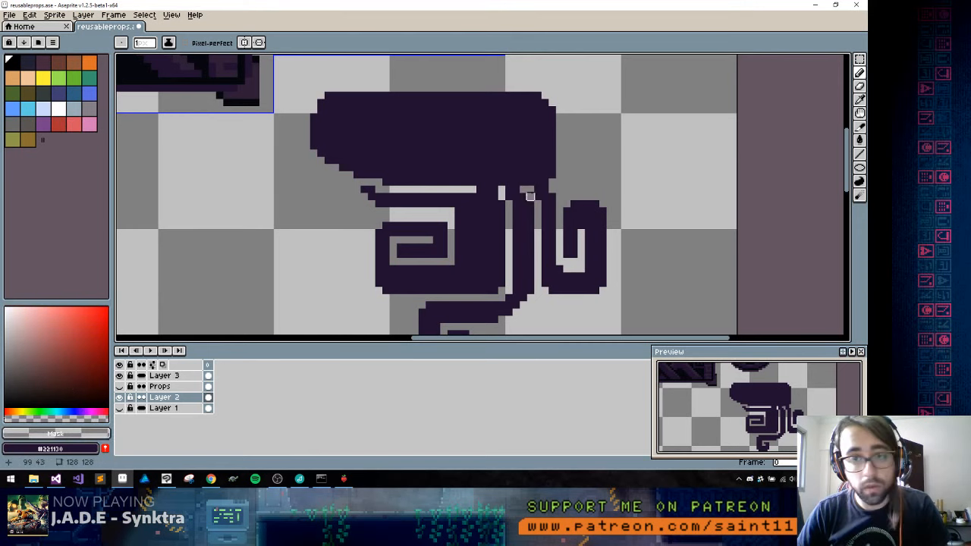
pyautogui.keyDown('alt'); pyautogui.click(526, 179); pyautogui.keyUp('alt')
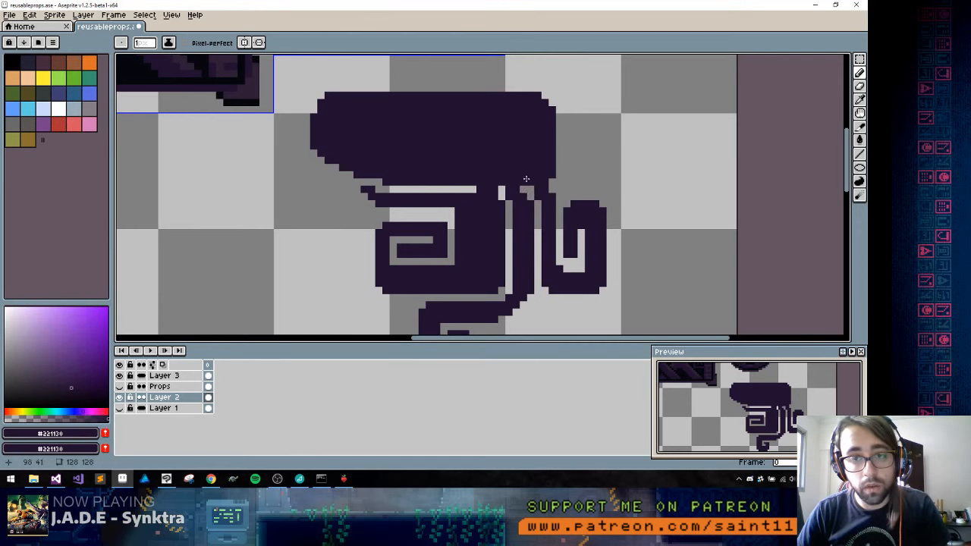
# Cut a round eye about 7 pixels wide into the head with a transparent filled ellipse, then fill its inside with a smaller #221130 ellipse
pyautogui.keyDown('alt'); pyautogui.click(573, 154); pyautogui.keyUp('alt')
pyautogui.hotkey('shift', 'u')
pyautogui.hotkey('shift', 'u')
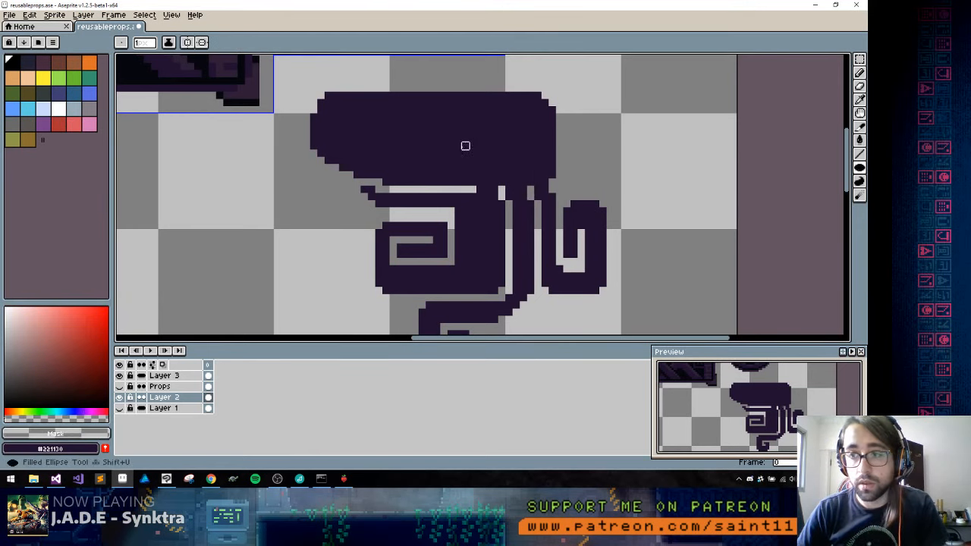
pyautogui.moveTo(456, 138); pyautogui.dragTo(498, 170)
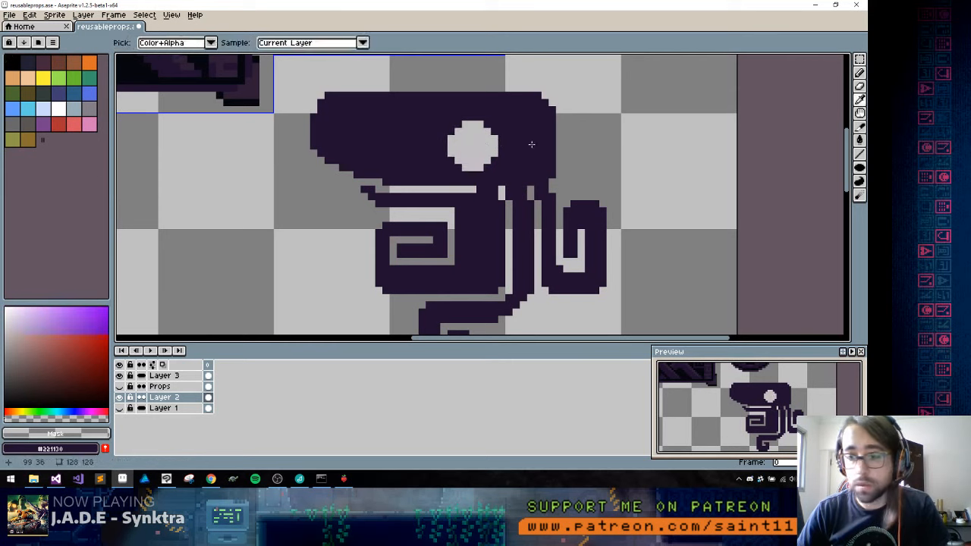
pyautogui.keyDown('alt'); pyautogui.click(532, 143); pyautogui.keyUp('alt')
pyautogui.moveTo(463, 137); pyautogui.dragTo(491, 163)
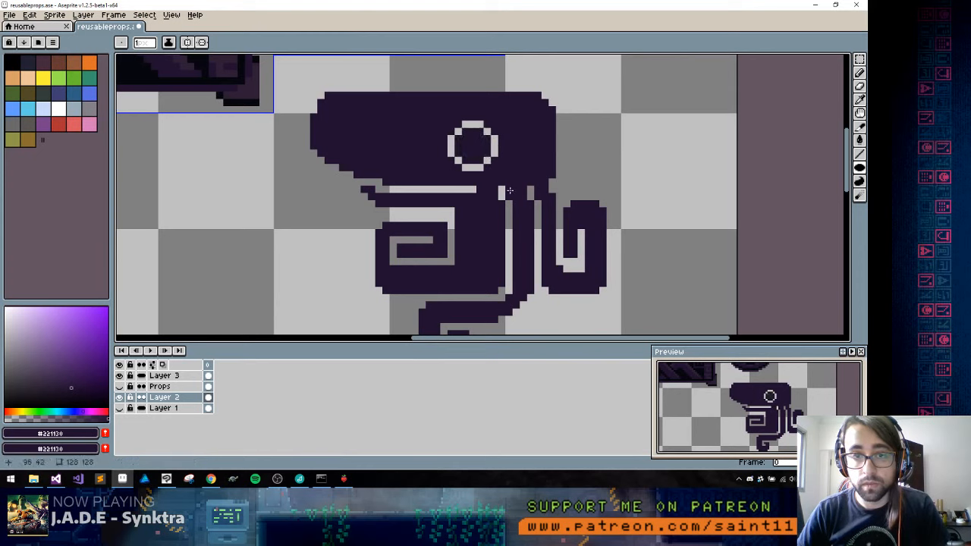
# Pencil the eye's ring in #05070e and colour its inside with #2e1d36, keeping a darker shade along the lower edge
pyautogui.press('m')
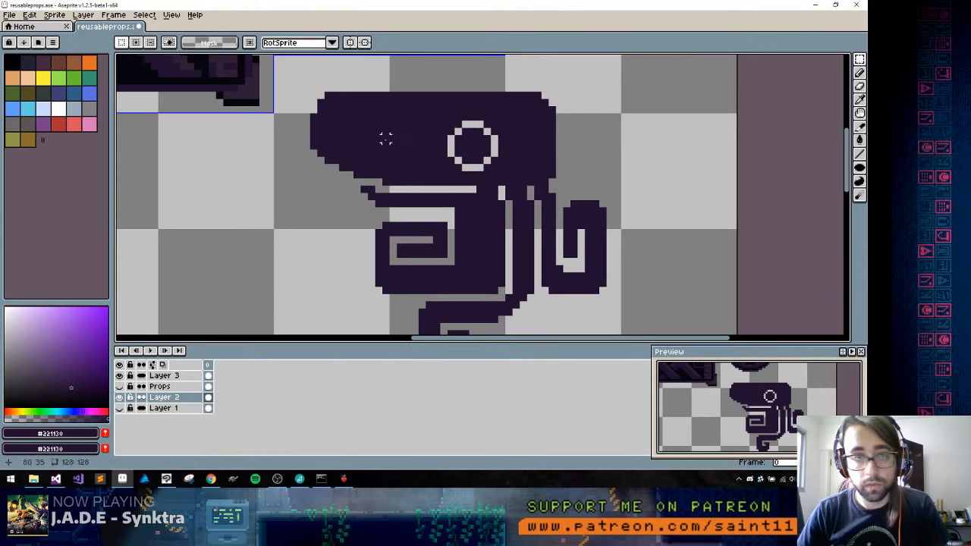
pyautogui.press('b')
pyautogui.keyDown('alt'); pyautogui.click(204, 101); pyautogui.keyUp('alt')
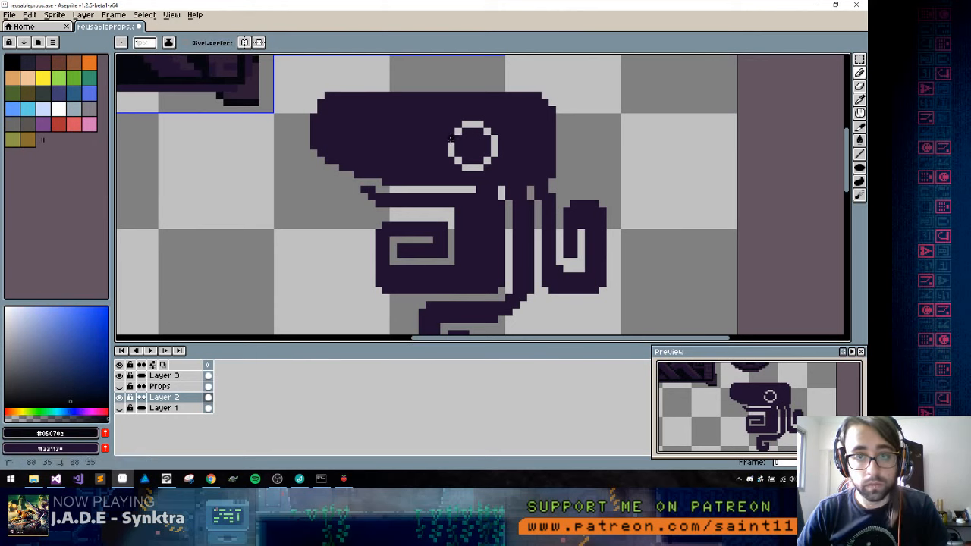
pyautogui.moveTo(450, 150)
pyautogui.mouseDown()
pyautogui.moveTo(467, 167)
pyautogui.moveTo(493, 155)
pyautogui.moveTo(483, 127)
pyautogui.moveTo(449, 133)
pyautogui.mouseUp()
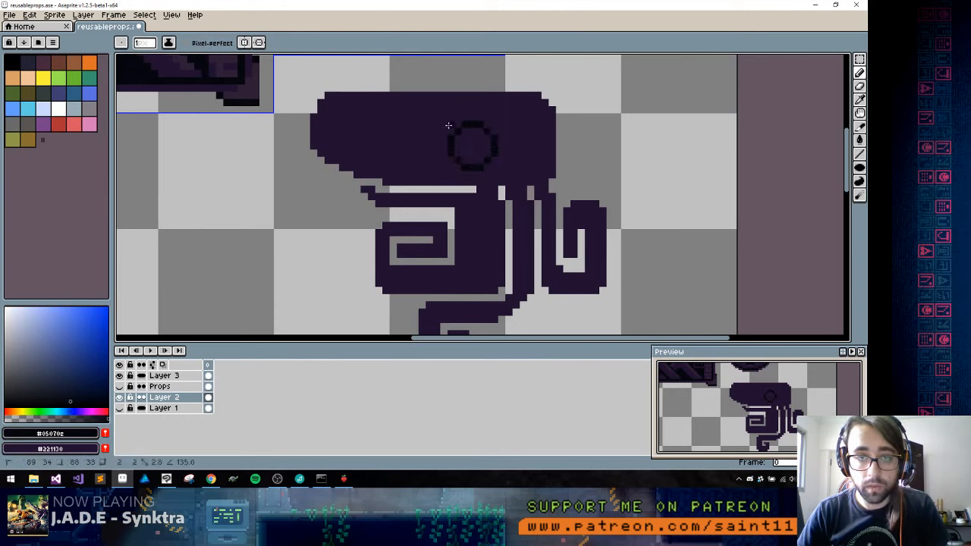
pyautogui.keyDown('alt'); pyautogui.click(217, 64); pyautogui.keyUp('alt')
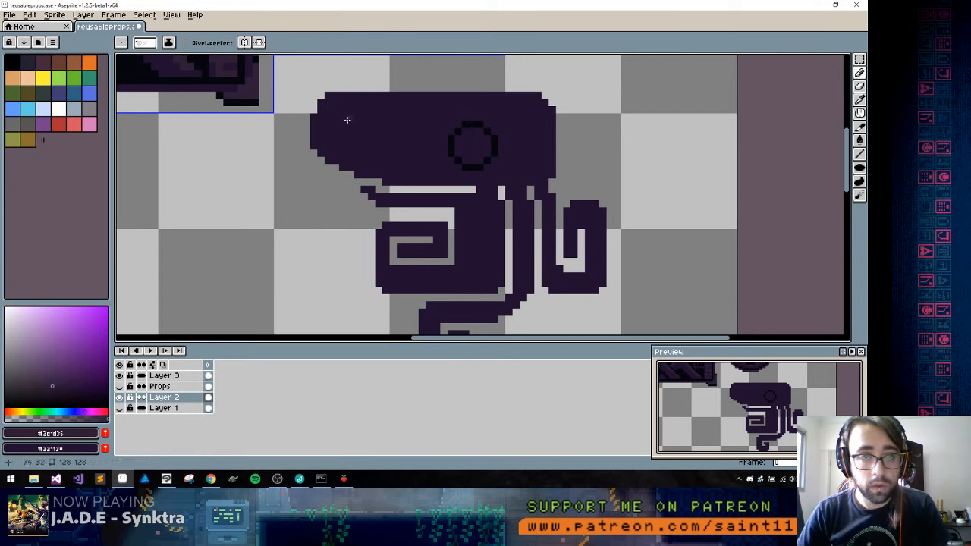
pyautogui.keyDown('alt'); pyautogui.click(463, 153); pyautogui.keyUp('alt')
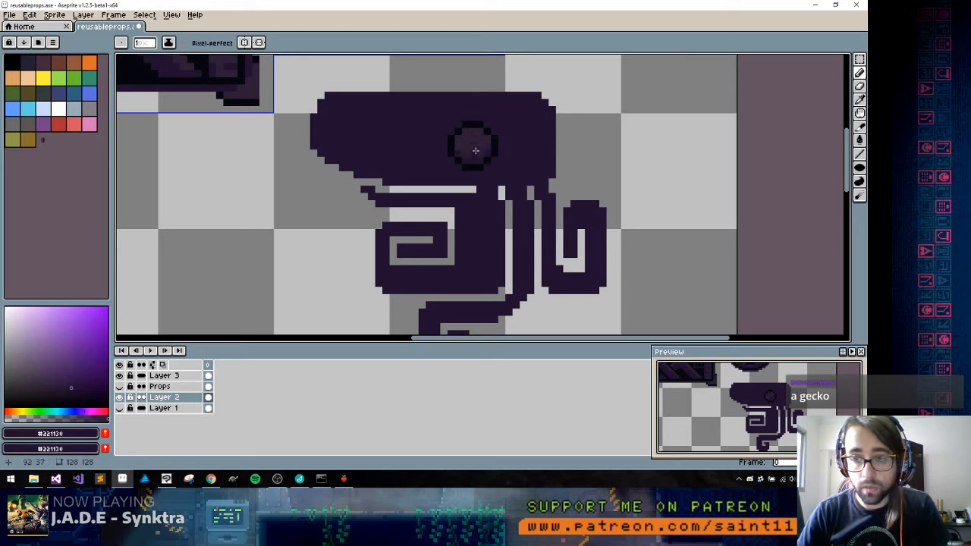
# Duplicate the finished eye onto the head's right edge at the same height and clear the selection
pyautogui.press('m')
pyautogui.moveTo(453, 143)
pyautogui.mouseDown()
pyautogui.moveTo(490, 156)
pyautogui.moveTo(500, 173)
pyautogui.moveTo(553, 154)
pyautogui.mouseUp()
pyautogui.hotkey('ctrl', 'z')
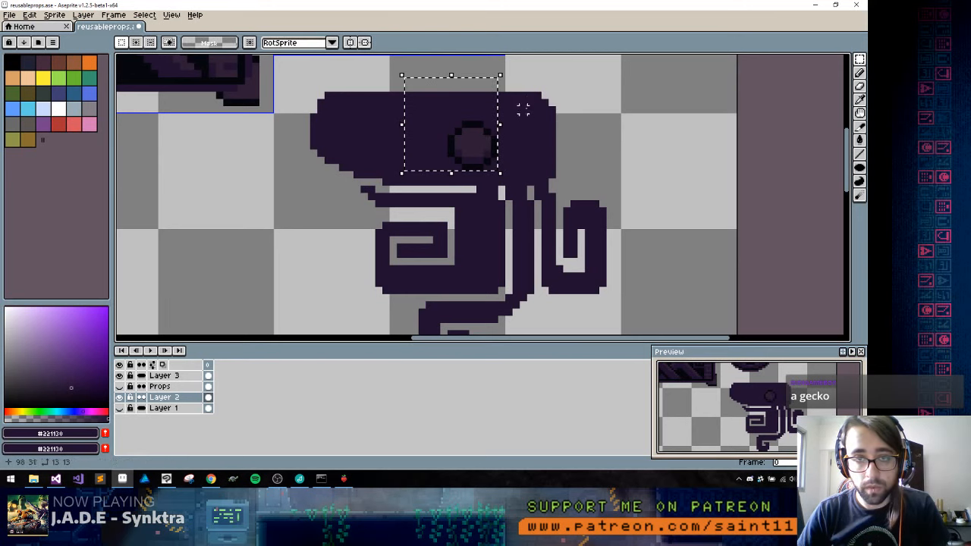
pyautogui.hotkey('ctrl', 'z')
pyautogui.moveTo(449, 119); pyautogui.dragTo(562, 162)
pyautogui.hotkey('ctrl', 'd')
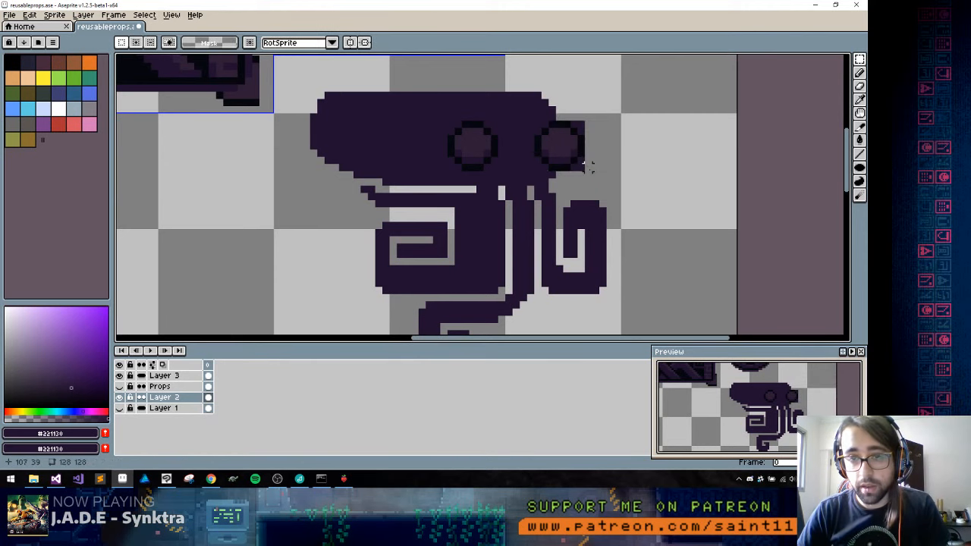
# Erase the leftover corner pixels around the copied eye and outline the adjoining head edge in #05070e
pyautogui.press('b')
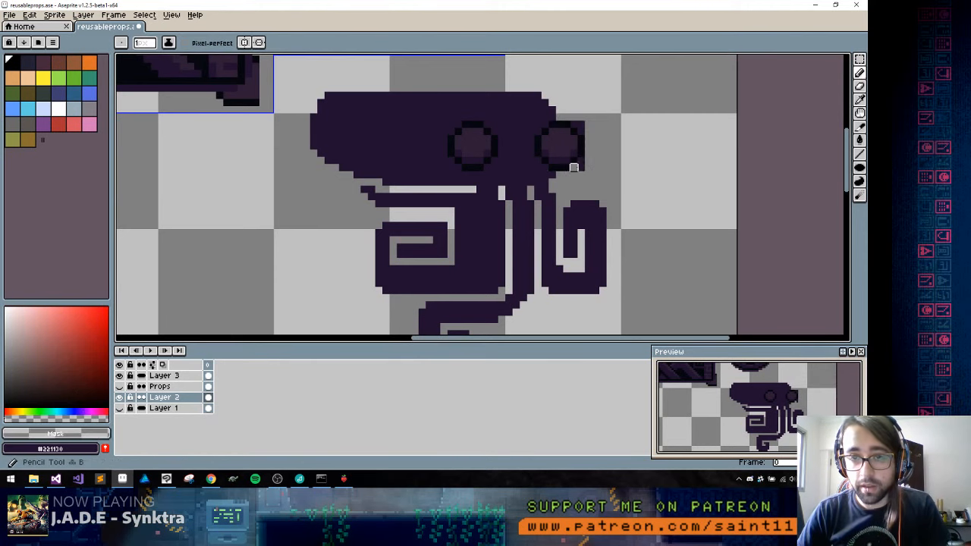
pyautogui.keyDown('alt'); pyautogui.click(559, 131); pyautogui.keyUp('alt')
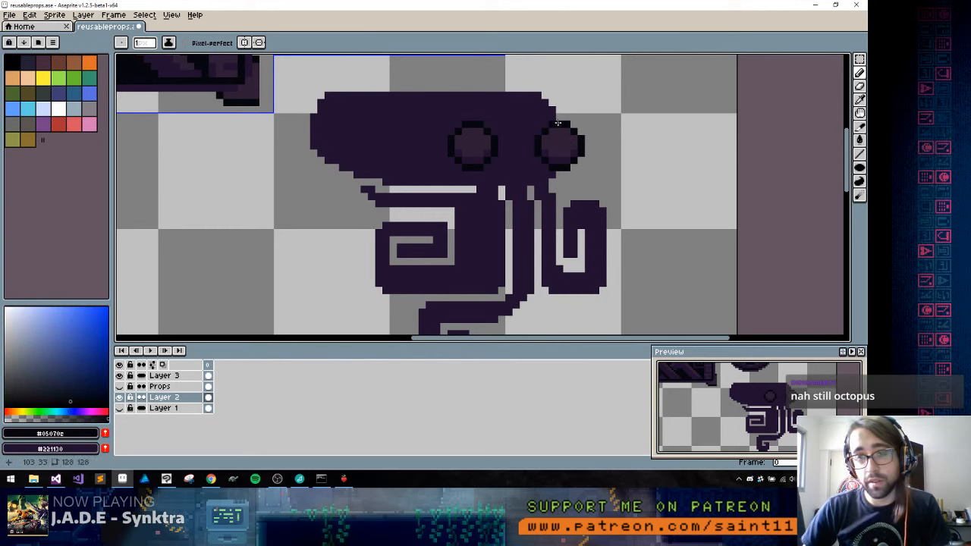
pyautogui.moveTo(560, 120); pyautogui.dragTo(544, 95)
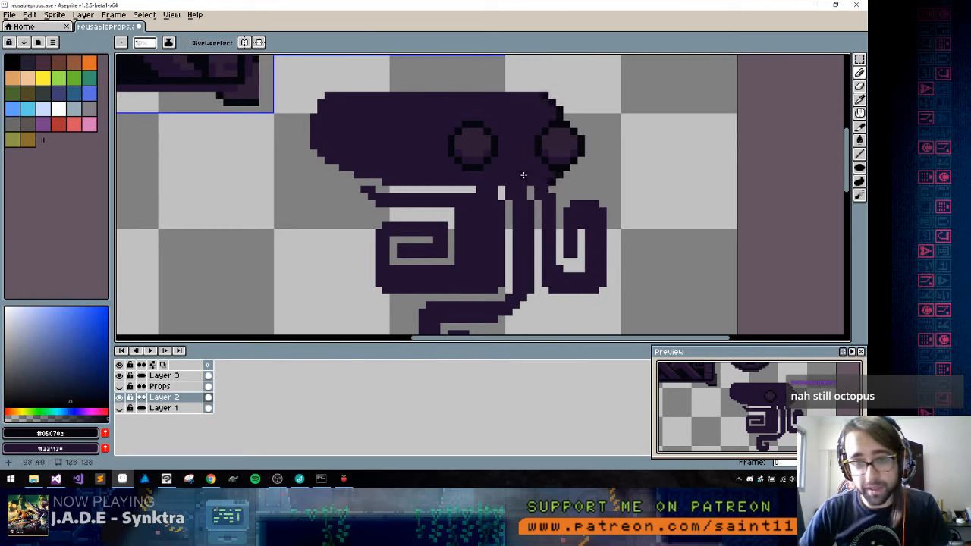
# Narrow the right eye by shifting its inner side outward, and fill the resulting gap with #221130
pyautogui.press('m')
pyautogui.moveTo(539, 118); pyautogui.dragTo(572, 173)
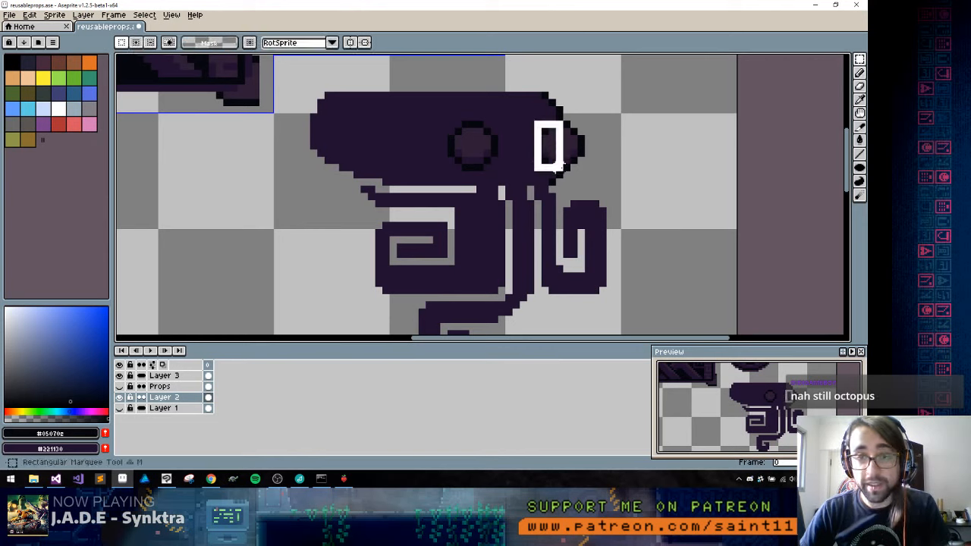
pyautogui.hotkey('ctrl', 'd')
pyautogui.press('g')
pyautogui.keyDown('alt'); pyautogui.click(531, 130); pyautogui.keyUp('alt')
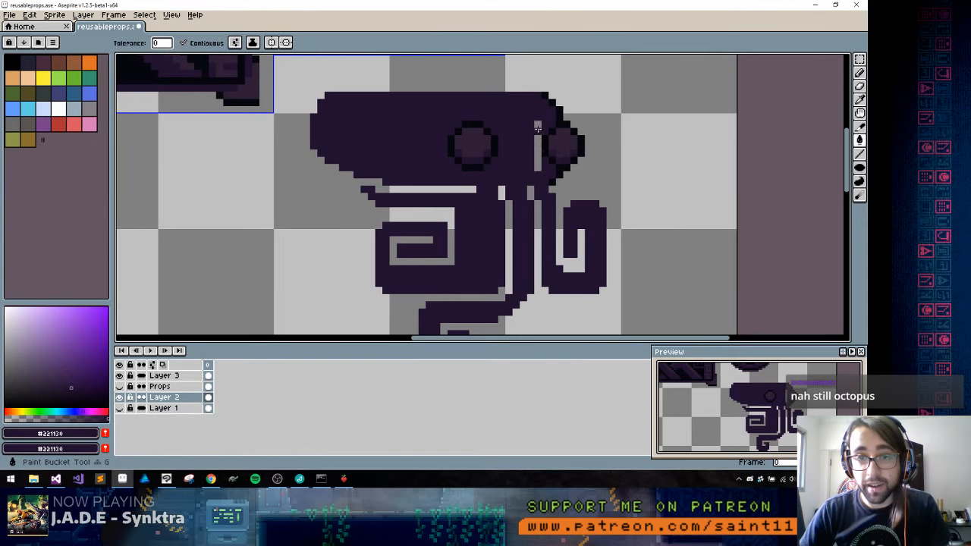
pyautogui.click(537, 134)
pyautogui.press('b')
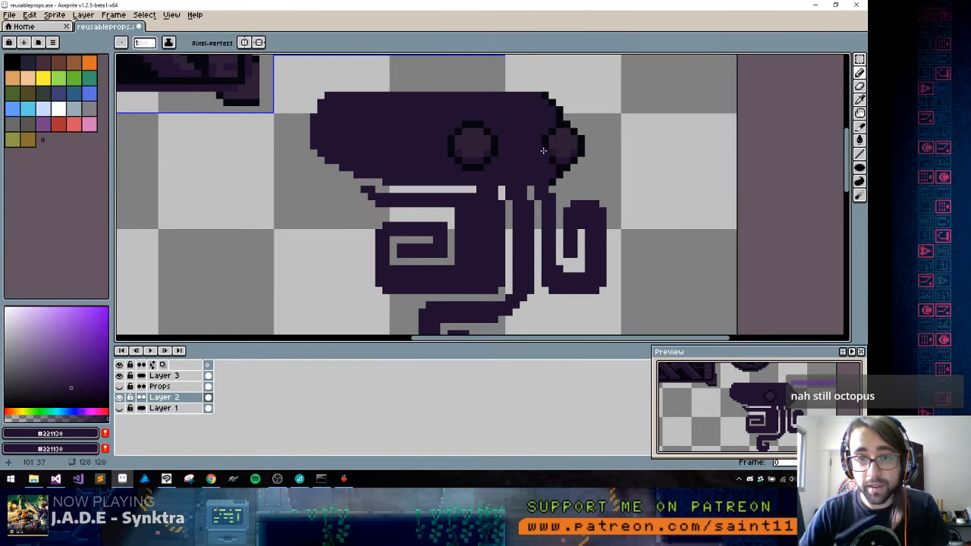
# Widen the left eye into a horizontal oval about 9 pixels wide
pyautogui.press('m')
pyautogui.moveTo(460, 119)
pyautogui.mouseDown()
pyautogui.moveTo(506, 179)
pyautogui.moveTo(481, 163)
pyautogui.moveTo(494, 161)
pyautogui.moveTo(456, 167)
pyautogui.moveTo(493, 221)
pyautogui.mouseUp()
pyautogui.click(426, 218)
pyautogui.press('b')
pyautogui.keyDown('alt'); pyautogui.click(442, 165); pyautogui.keyUp('alt')
# Round the head's upper corners by erasing the end pixels of its top row
pyautogui.click(378, 145)
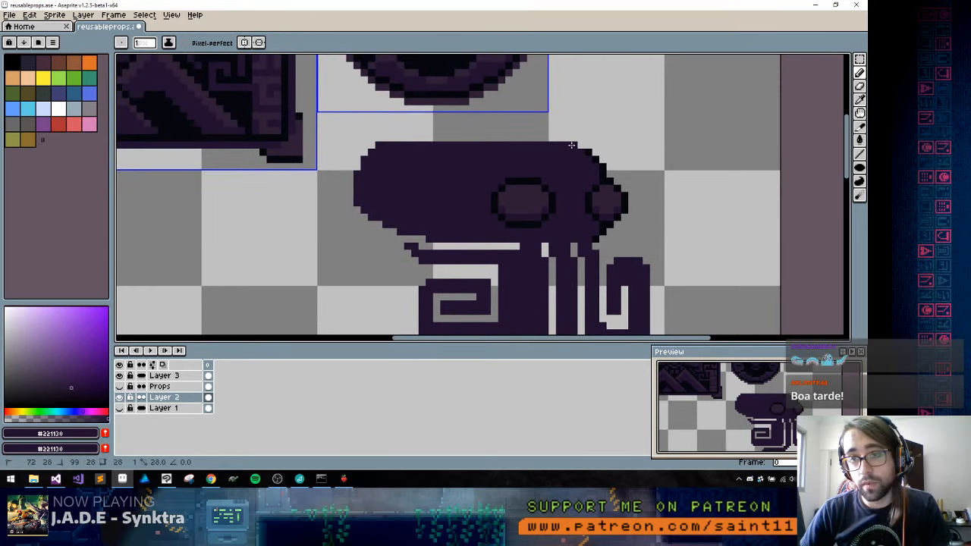
pyautogui.keyDown('shift'); pyautogui.click(566, 145); pyautogui.keyUp('shift')
pyautogui.keyDown('alt'); pyautogui.click(385, 138); pyautogui.keyUp('alt')
pyautogui.click(379, 145)
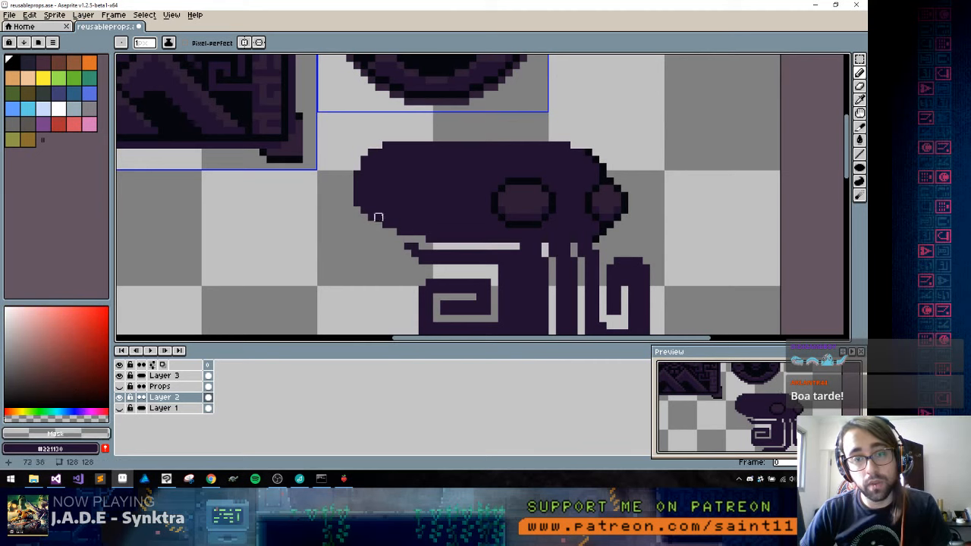
# Extend the thin horizontal tentacle's tip left and upward beneath the head in #221130, and save the file
pyautogui.keyDown('alt'); pyautogui.click(446, 201); pyautogui.keyUp('alt')
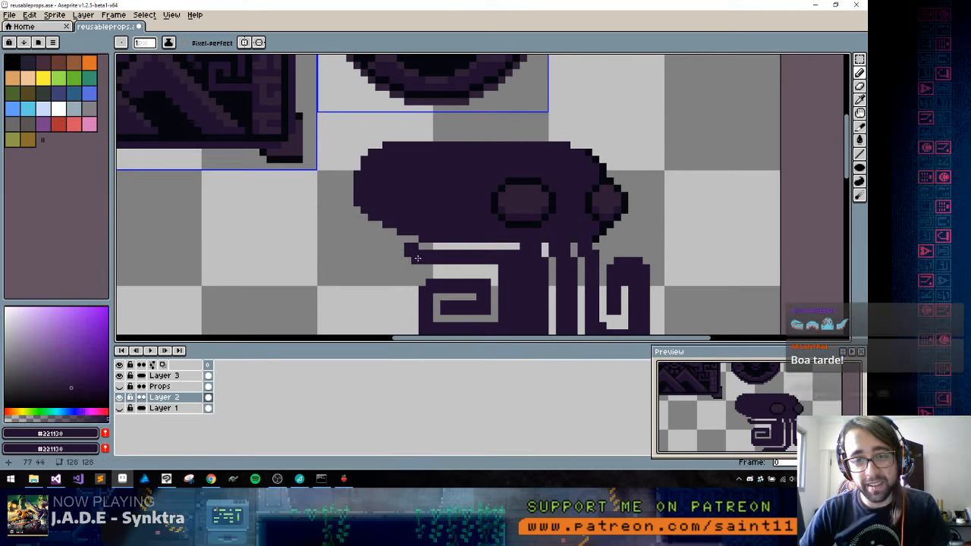
pyautogui.click(389, 241)
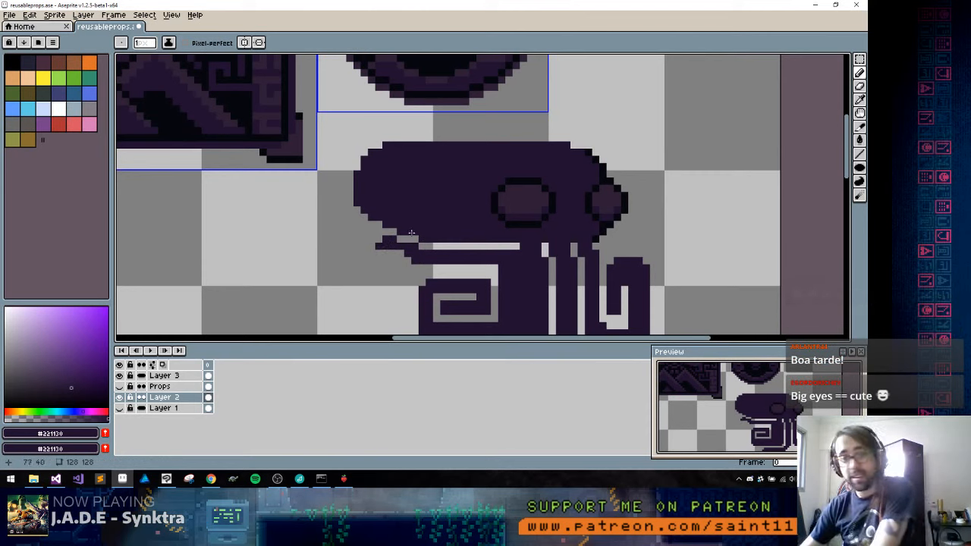
pyautogui.moveTo(377, 241); pyautogui.dragTo(362, 232)
pyautogui.press('1')
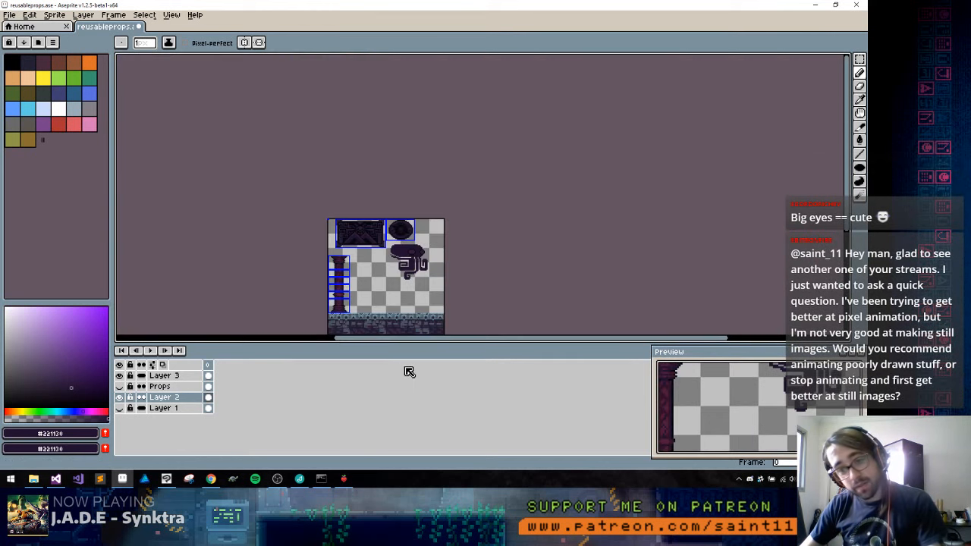
pyautogui.press('2')
pyautogui.press('3')
pyautogui.moveTo(413, 161); pyautogui.dragTo(438, 292)
pyautogui.hotkey('ctrl', 's')
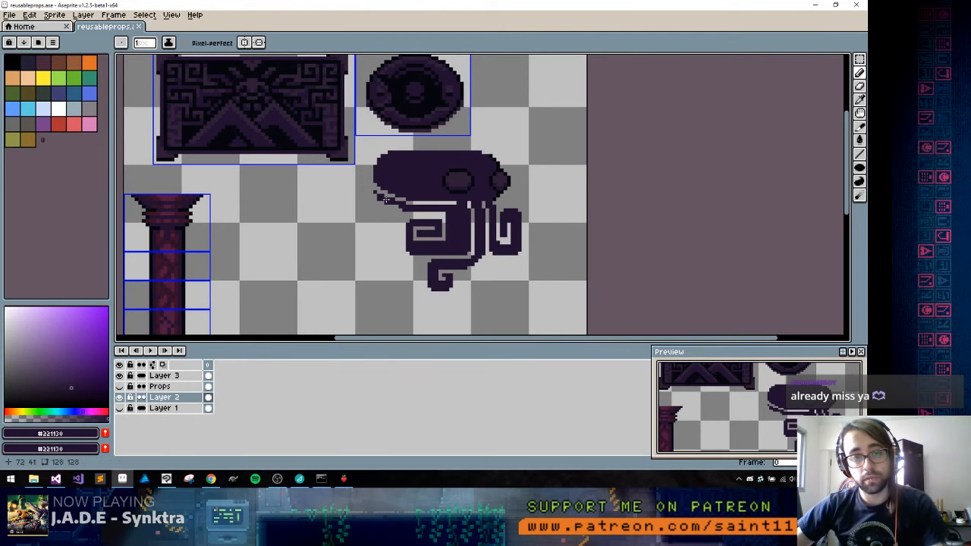
# Touch up the thin tentacle's raised left tip with a #221130 pixel and save the file again
pyautogui.scroll(2, 387, 186)
pyautogui.click(358, 186)
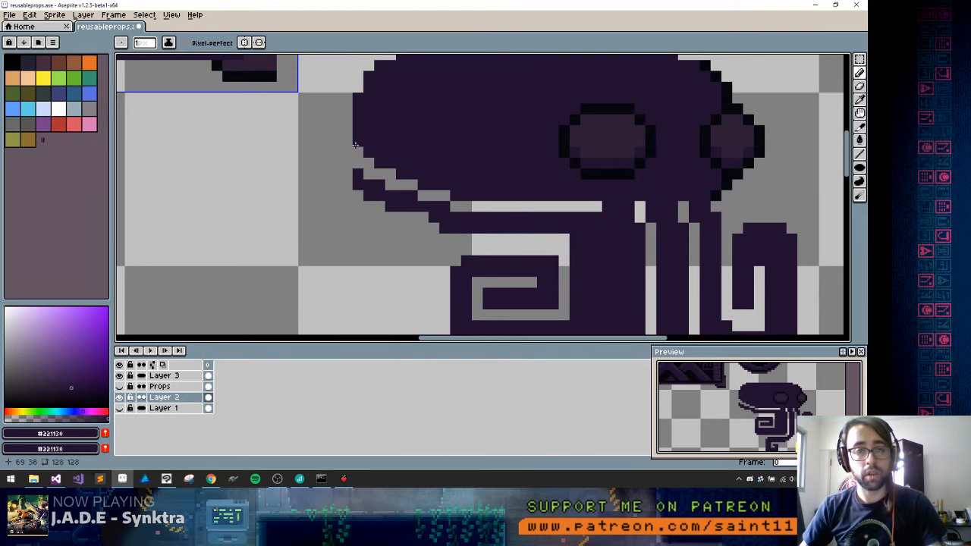
pyautogui.hotkey('ctrl', 's')
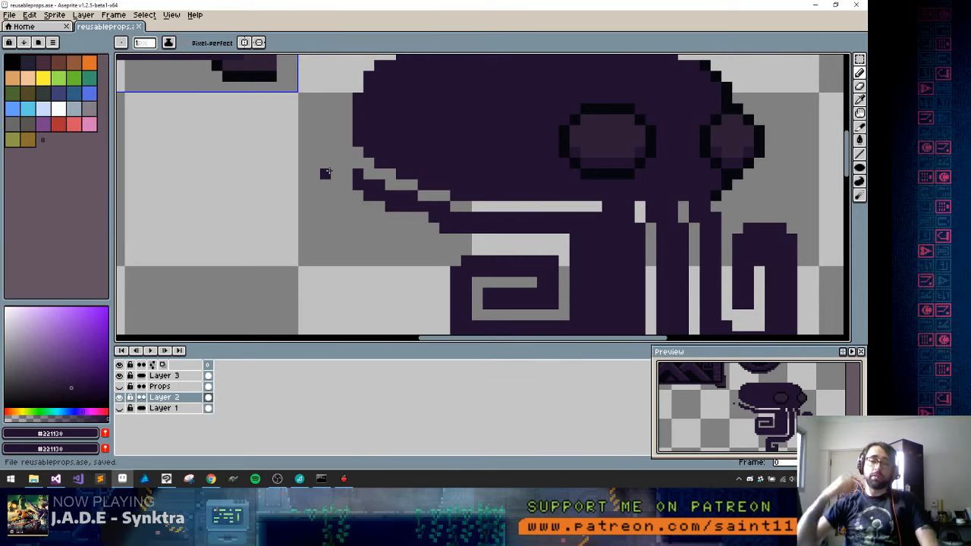
# Smooth the thin tentacle's diagonal stretch by erasing pixels from its upper edge and adding #221130 pixels along its underside
pyautogui.scroll(-3, 499, 147)
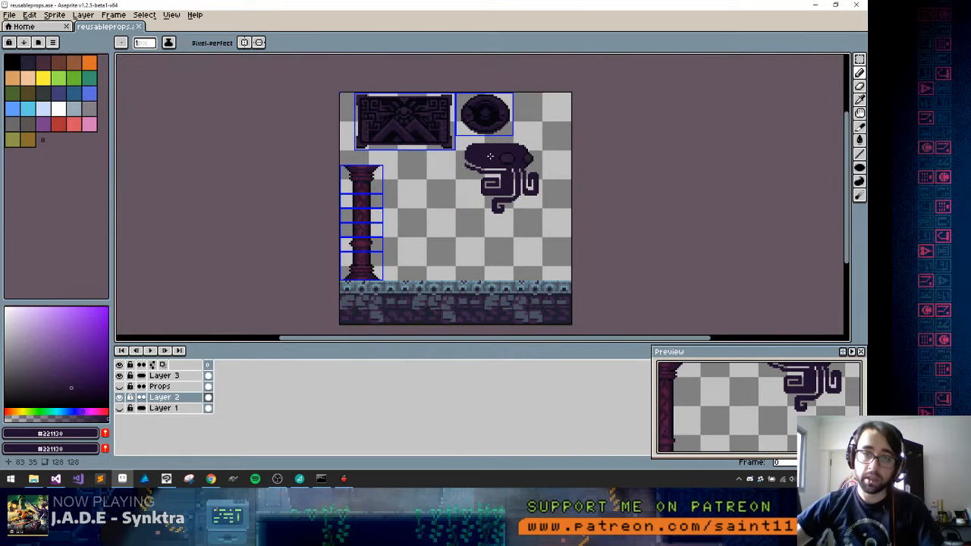
pyautogui.scroll(2, 484, 158)
pyautogui.scroll(2, 434, 209)
pyautogui.keyDown('alt'); pyautogui.click(432, 189); pyautogui.keyUp('alt')
pyautogui.click(403, 189)
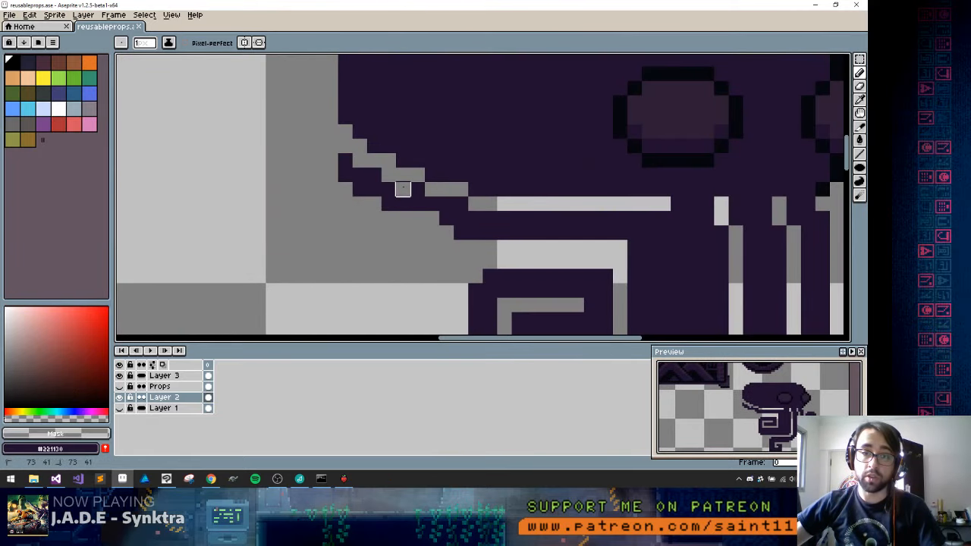
pyautogui.press('b')
pyautogui.keyDown('alt'); pyautogui.click(433, 201); pyautogui.keyUp('alt')
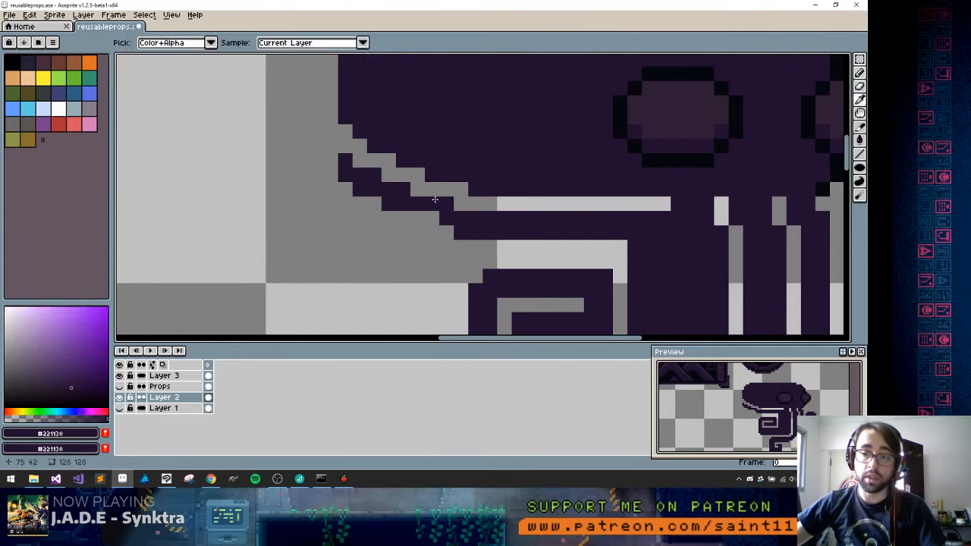
pyautogui.click(417, 218)
pyautogui.click(431, 218)
pyautogui.keyDown('alt'); pyautogui.click(388, 232); pyautogui.keyUp('alt')
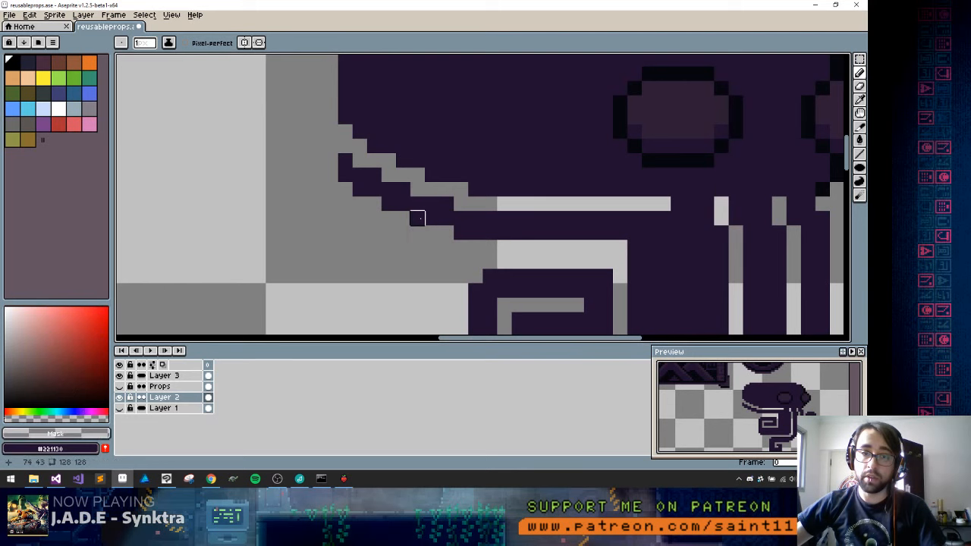
pyautogui.scroll(-2, 431, 189)
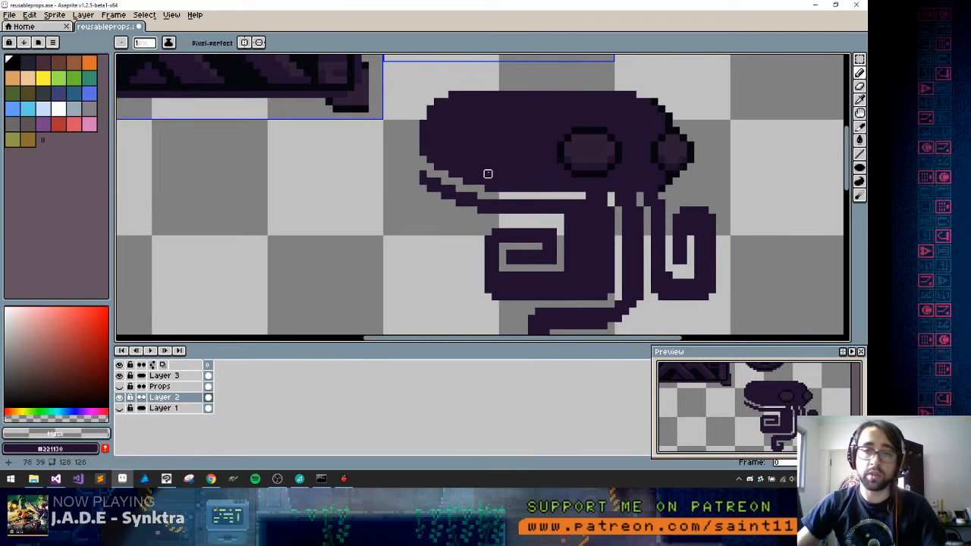
# Pencil a #2e1d36 contour along the head and around the left eye, and fill the upper head area with that colour
pyautogui.keyDown('alt'); pyautogui.click(303, 62); pyautogui.keyUp('alt')
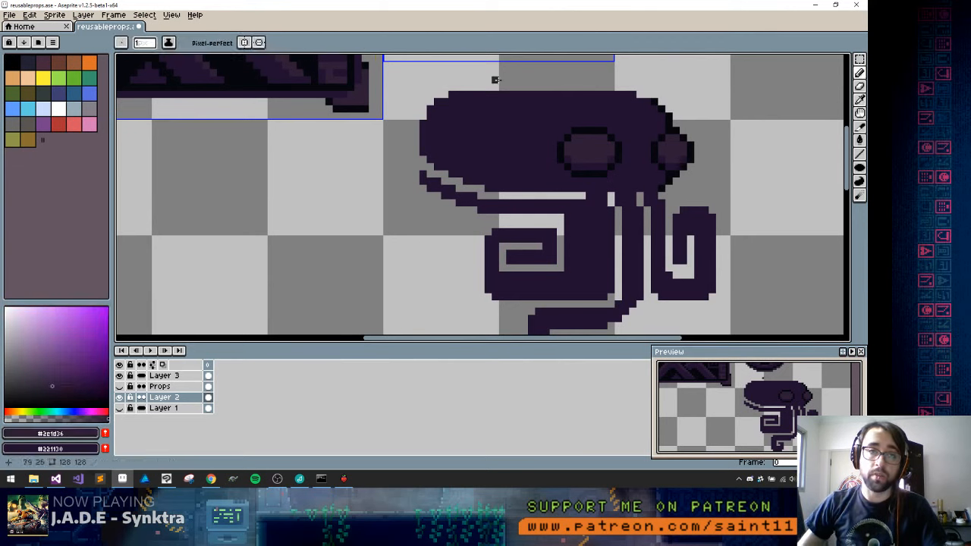
pyautogui.moveTo(554, 158)
pyautogui.mouseDown()
pyautogui.moveTo(455, 154)
pyautogui.moveTo(425, 127)
pyautogui.mouseUp()
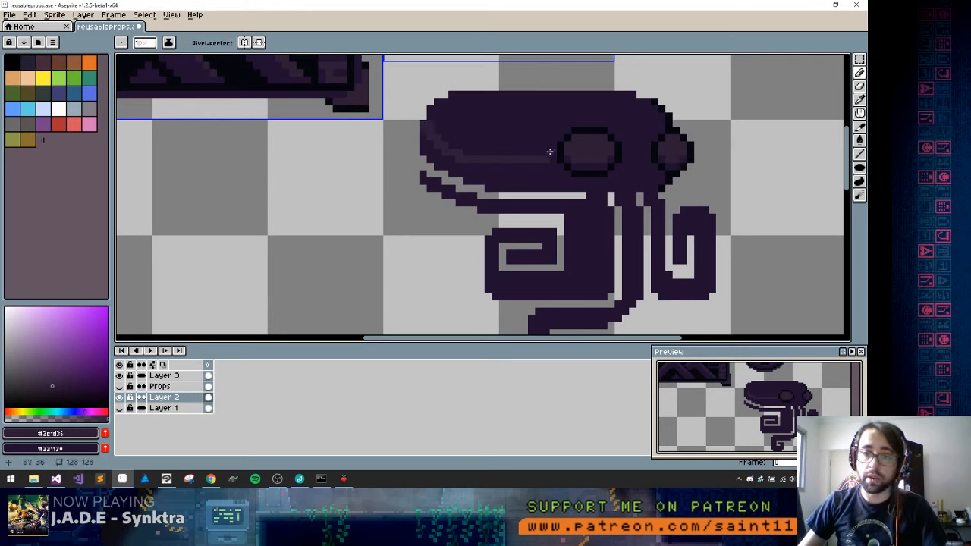
pyautogui.moveTo(550, 151)
pyautogui.mouseDown()
pyautogui.moveTo(558, 124)
pyautogui.moveTo(584, 112)
pyautogui.moveTo(552, 132)
pyautogui.moveTo(606, 118)
pyautogui.moveTo(638, 149)
pyautogui.mouseUp()
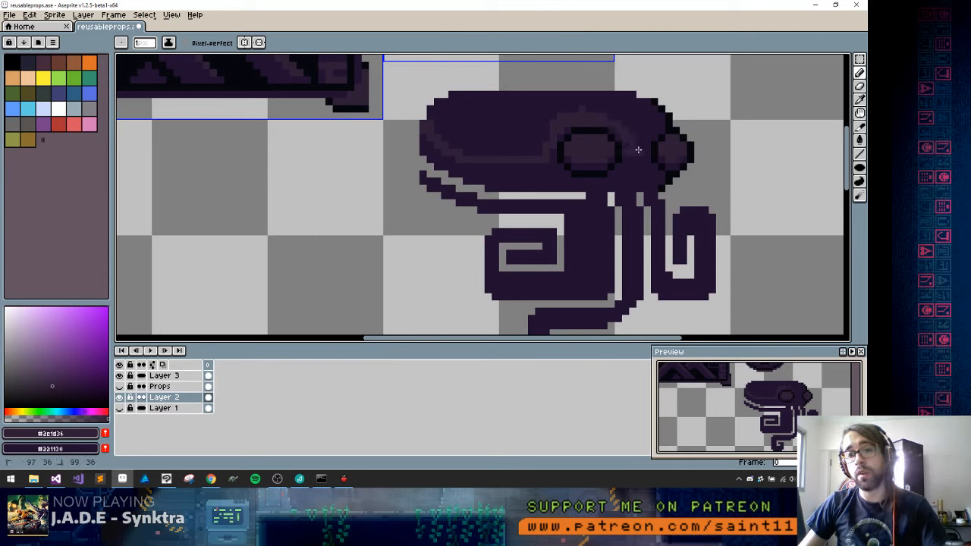
pyautogui.press('g')
pyautogui.click(645, 137)
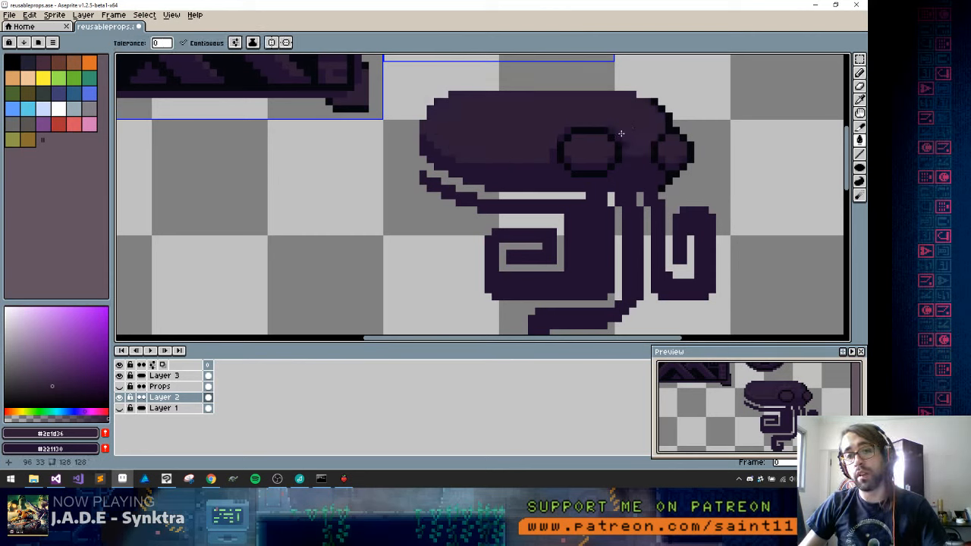
# Refine the head's lower shadow edge with #221130 and #2e1d36 pixels, extend #2e1d36 shading onto the tentacle tops below the eyes, and save the file
pyautogui.press('b')
pyautogui.keyDown('alt'); pyautogui.click(626, 155); pyautogui.keyUp('alt')
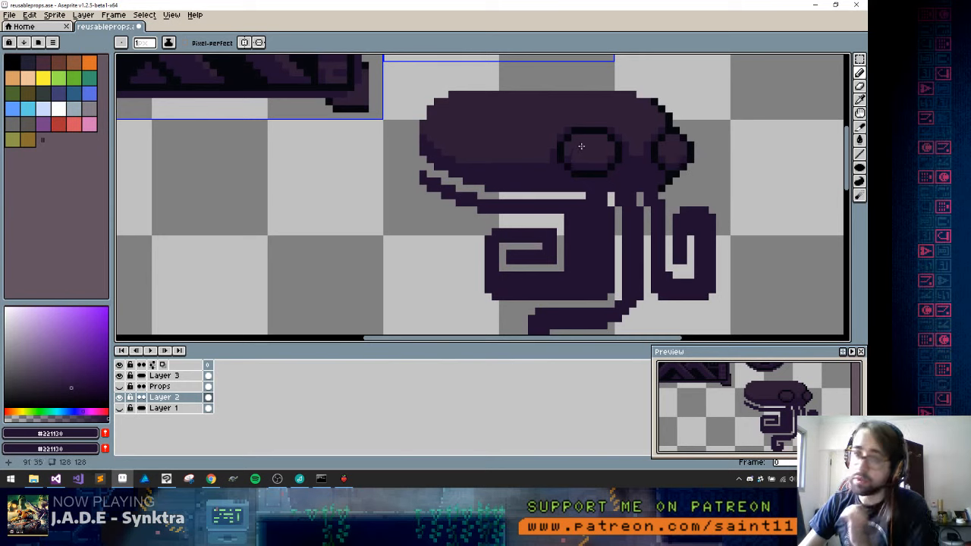
pyautogui.keyDown('alt'); pyautogui.click(628, 156); pyautogui.keyUp('alt')
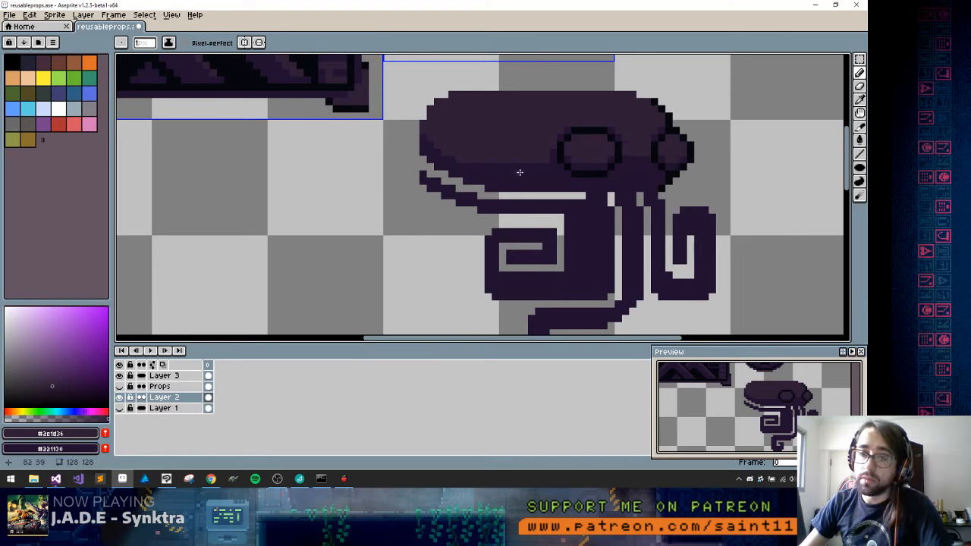
pyautogui.keyDown('alt'); pyautogui.click(519, 170); pyautogui.keyUp('alt')
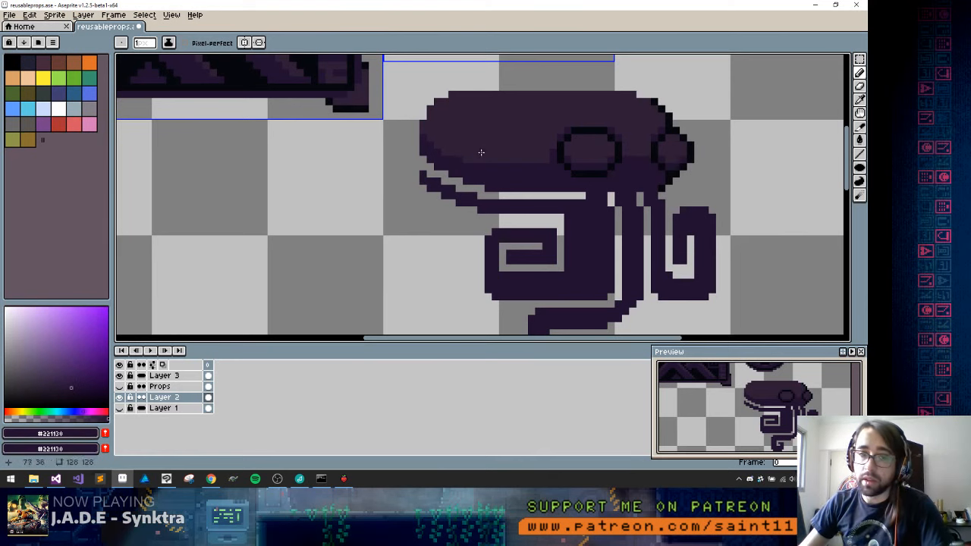
pyautogui.keyDown('alt'); pyautogui.click(463, 160); pyautogui.keyUp('alt')
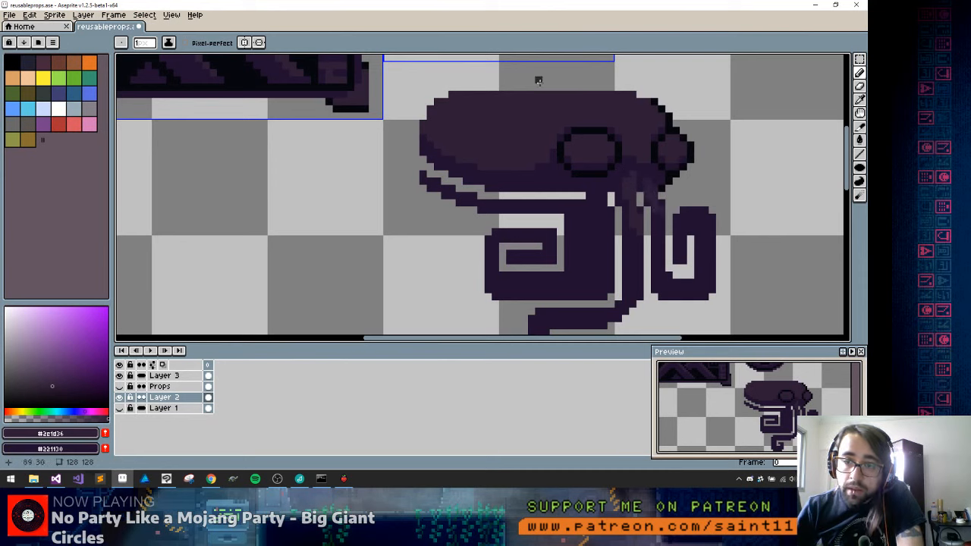
pyautogui.hotkey('ctrl', 's')
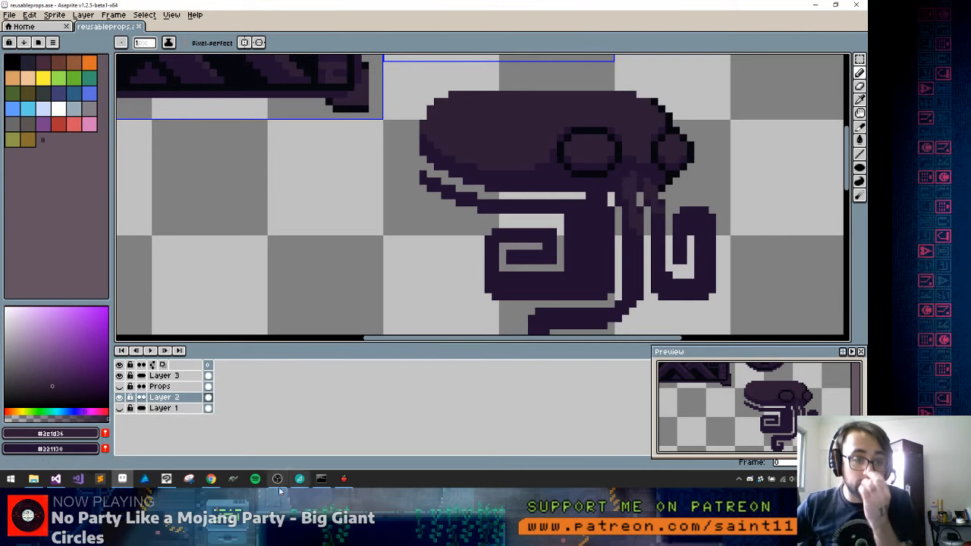
pyautogui.click(282, 483)
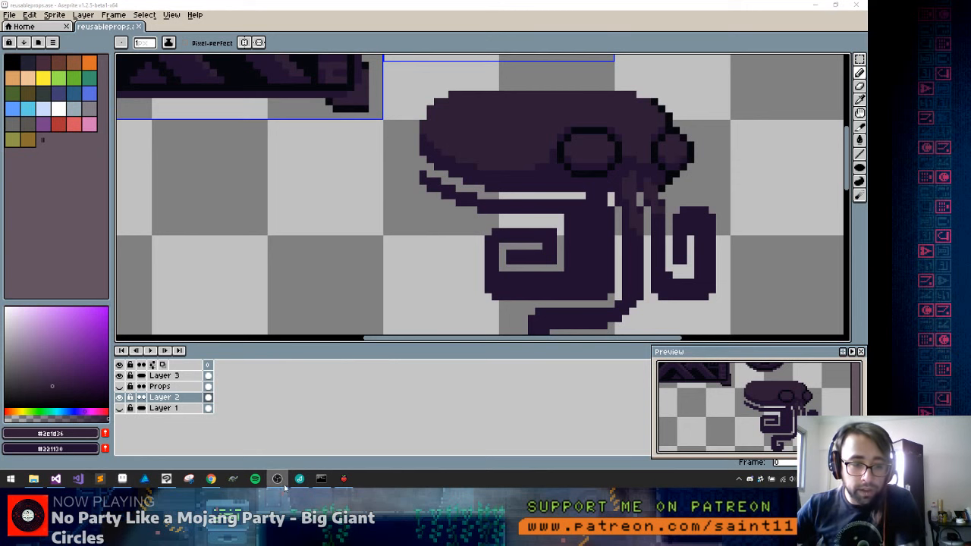